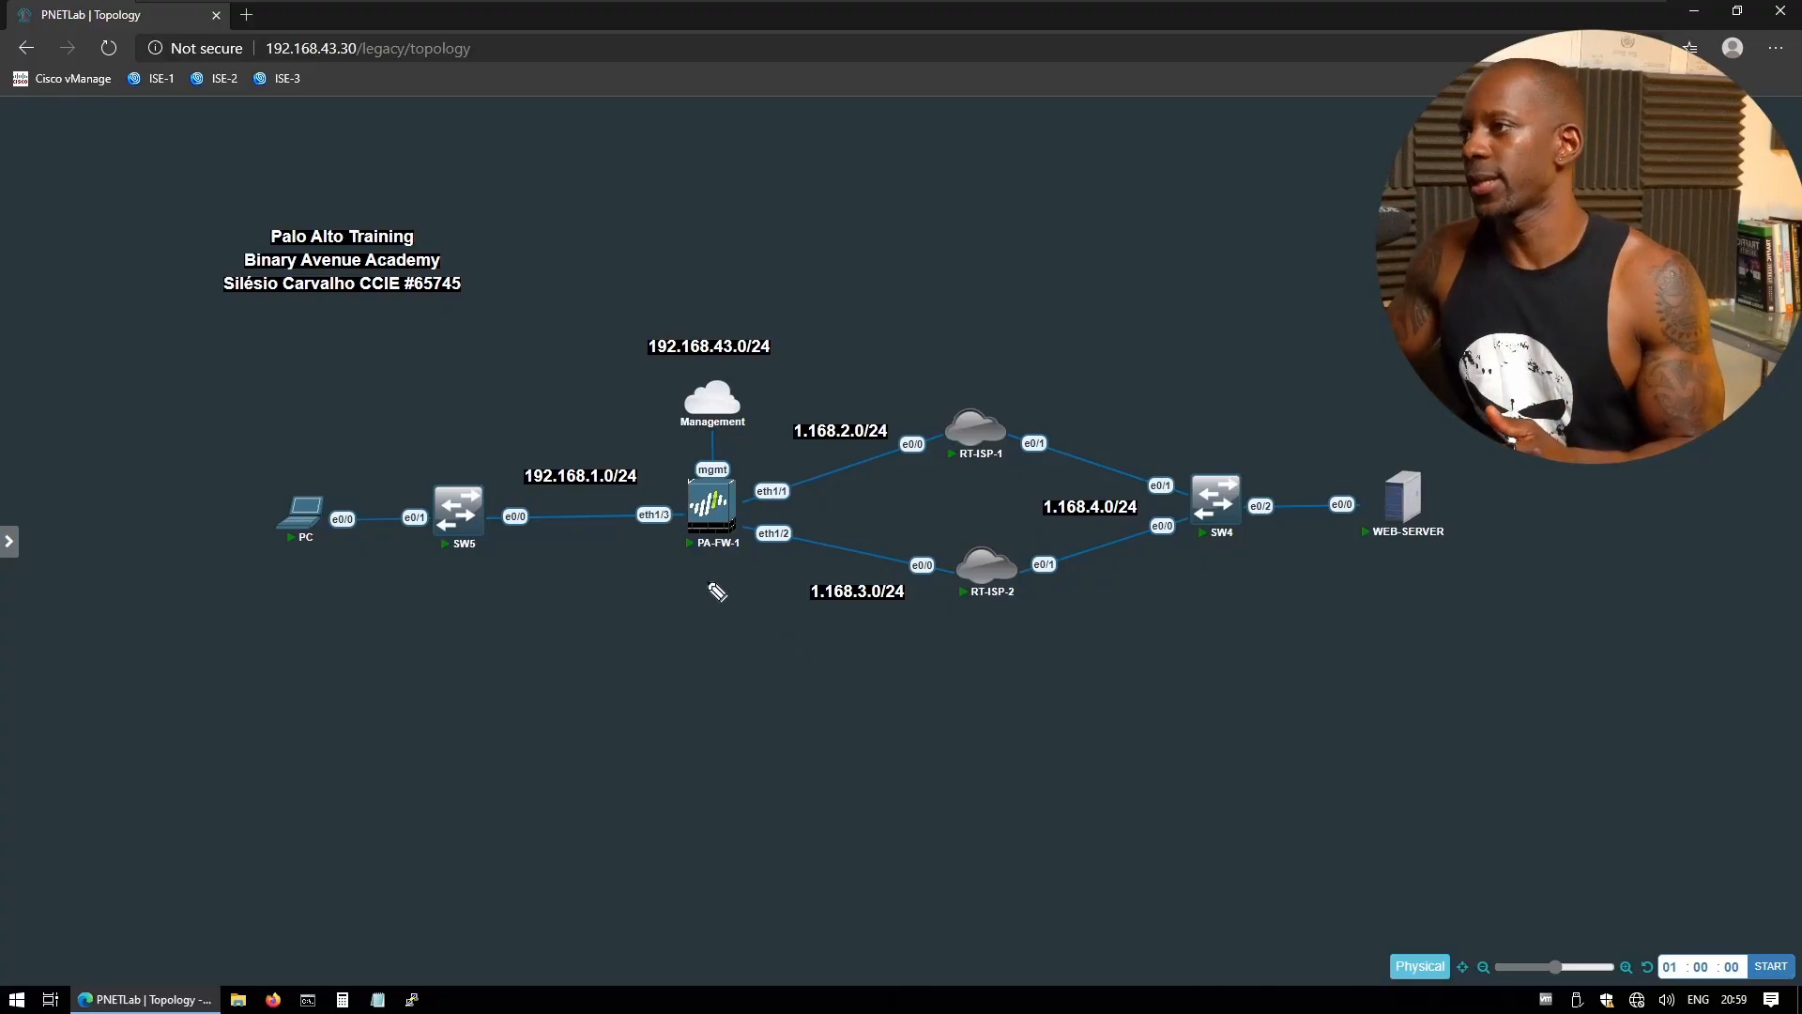
- Draw pen arrows marking PA-FW-1's eth1/1 and eth1/2 toward RT-ISP-1/RT-ISP-2 as outside, and eth1/3 as inside
{"action": "mouse_move", "coordinate": [710, 629]}
{"action": "left_mouse_down"}
{"action": "mouse_move", "coordinate": [699, 561]}
{"action": "mouse_move", "coordinate": [718, 574]}
{"action": "left_mouse_up"}
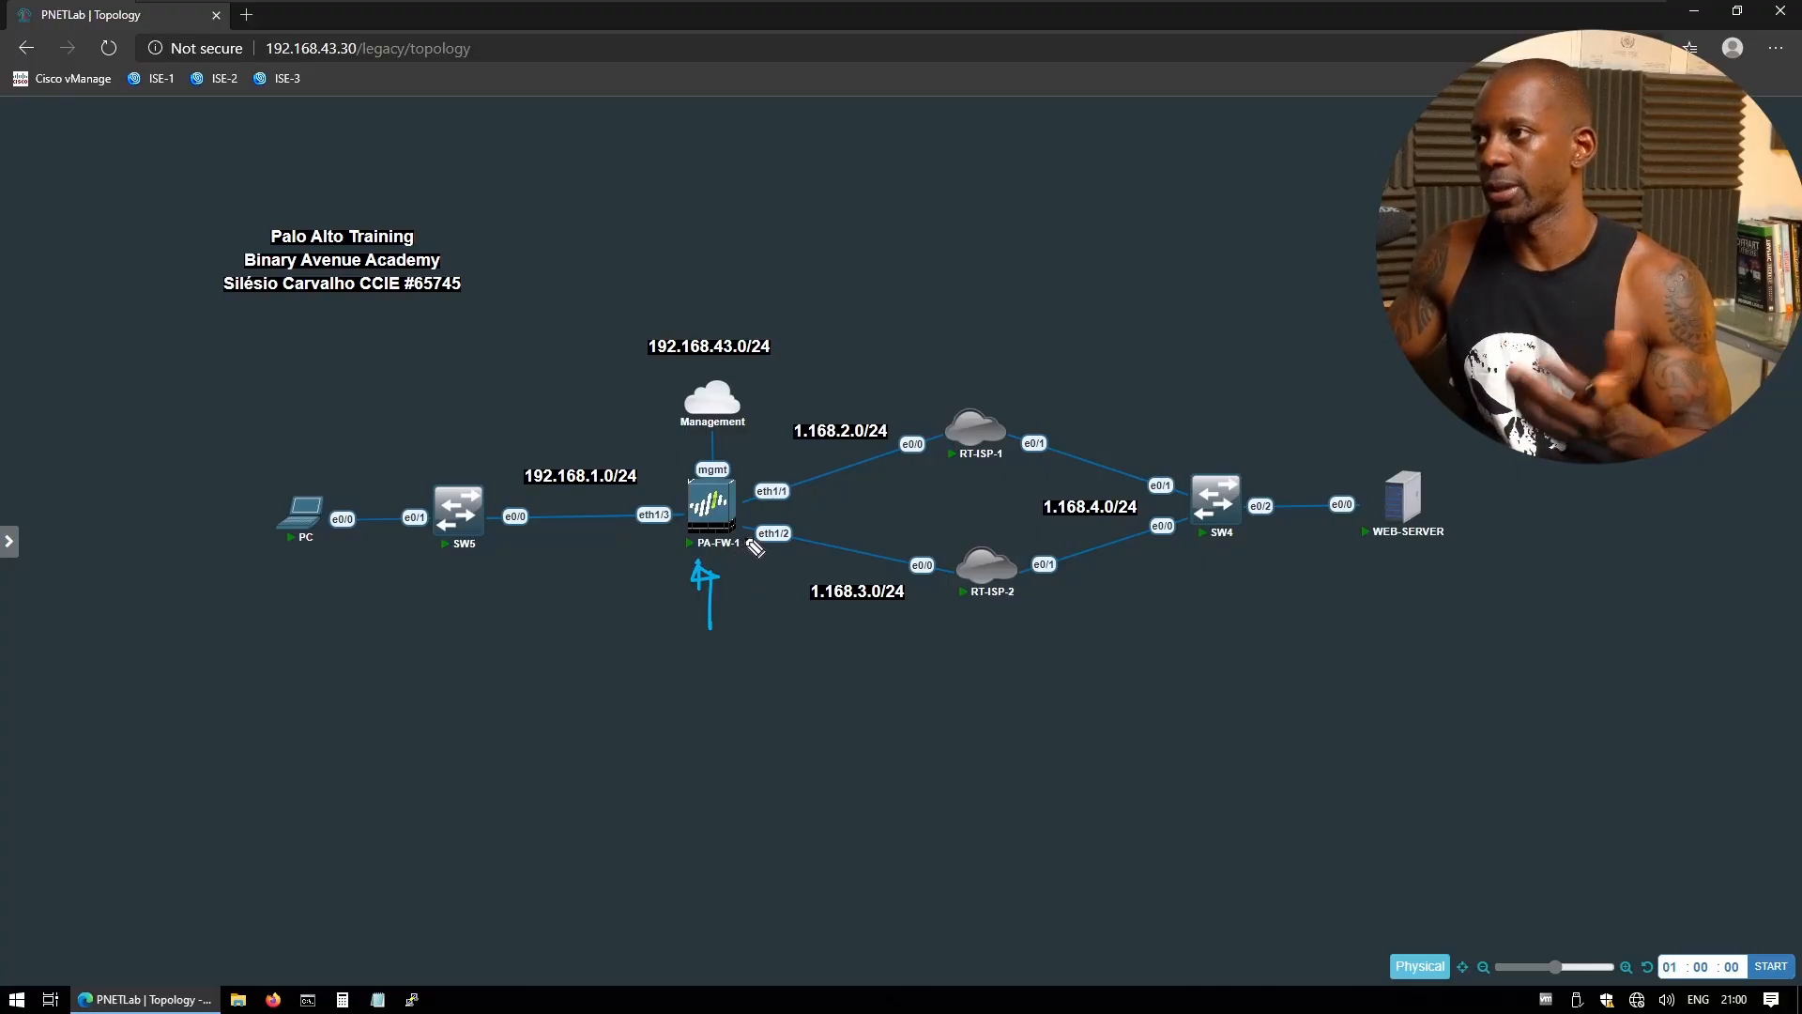
{"action": "mouse_move", "coordinate": [790, 457]}
{"action": "left_mouse_down"}
{"action": "mouse_move", "coordinate": [740, 457]}
{"action": "mouse_move", "coordinate": [805, 555]}
{"action": "mouse_move", "coordinate": [763, 559]}
{"action": "left_mouse_up"}
{"action": "mouse_move", "coordinate": [764, 441]}
{"action": "left_mouse_down"}
{"action": "mouse_move", "coordinate": [843, 378]}
{"action": "mouse_move", "coordinate": [852, 392]}
{"action": "mouse_move", "coordinate": [921, 375]}
{"action": "mouse_move", "coordinate": [942, 329]}
{"action": "mouse_move", "coordinate": [1034, 353]}
{"action": "left_mouse_up"}
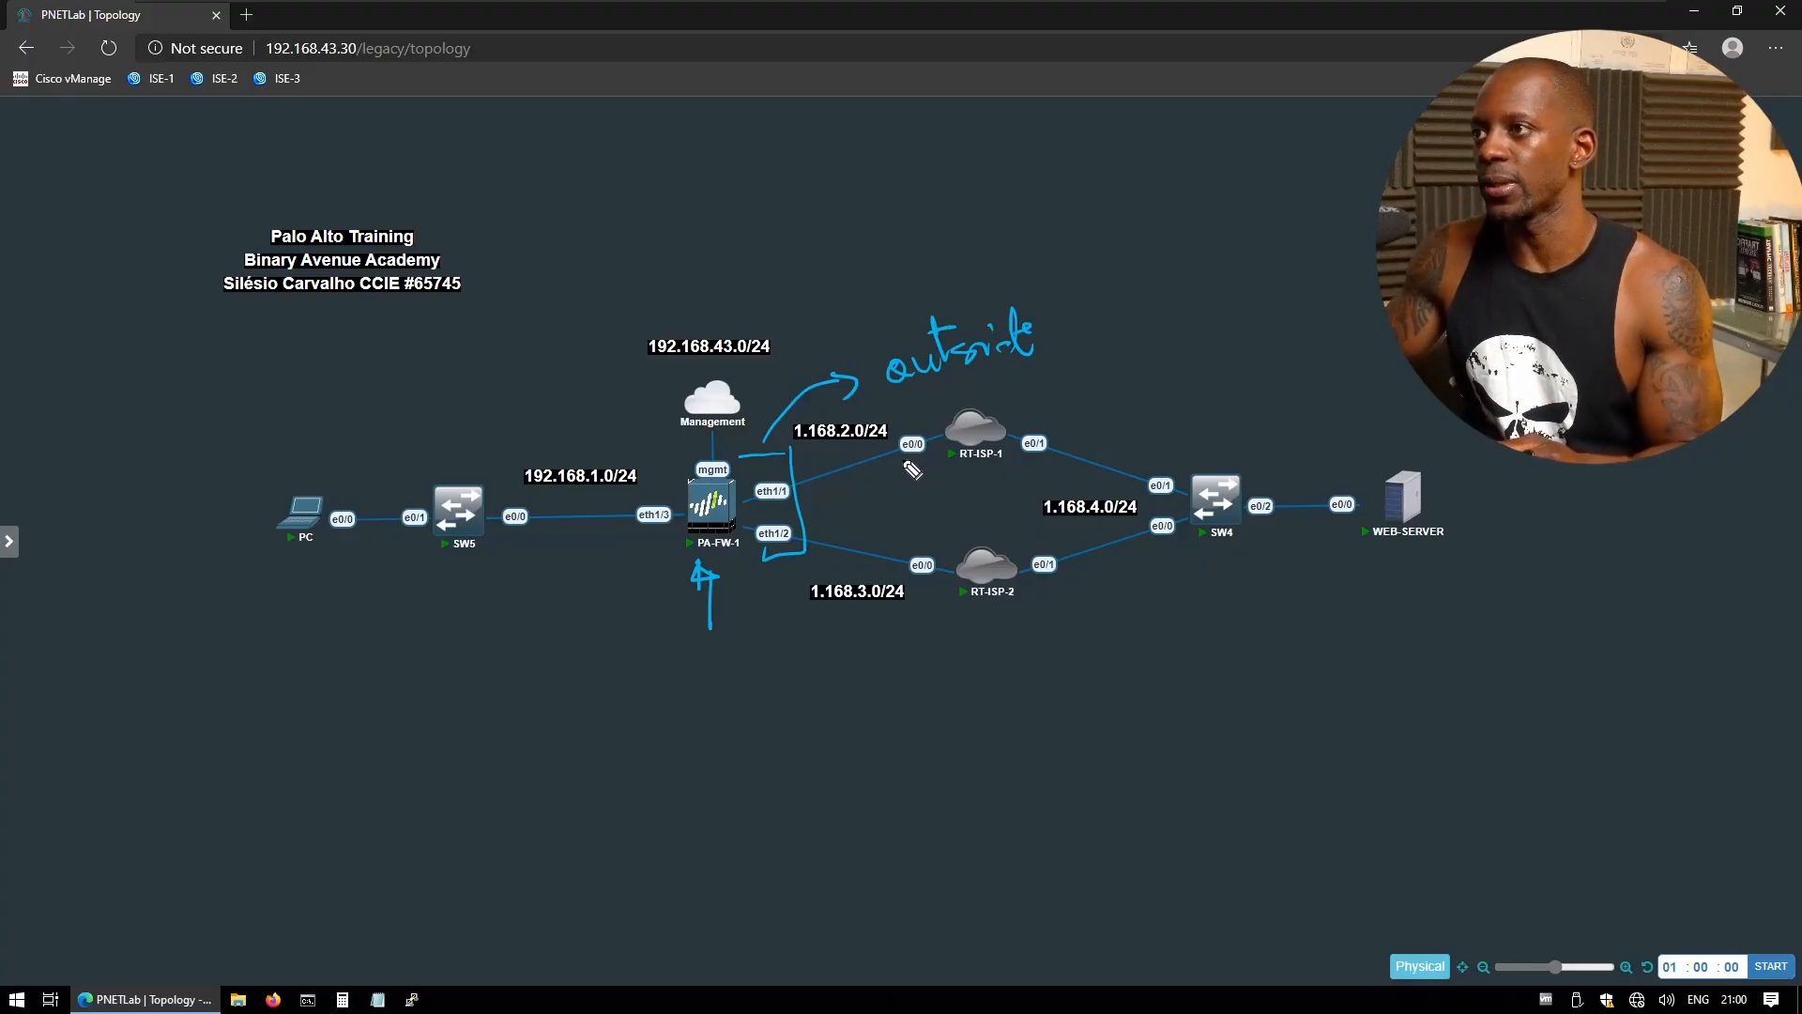
{"action": "left_click_drag", "start_coordinate": [817, 479], "coordinate": [902, 459]}
{"action": "mouse_move", "coordinate": [880, 453]}
{"action": "left_mouse_down"}
{"action": "mouse_move", "coordinate": [899, 459]}
{"action": "mouse_move", "coordinate": [887, 471]}
{"action": "left_mouse_up"}
{"action": "left_click_drag", "start_coordinate": [826, 529], "coordinate": [903, 537]}
{"action": "left_click_drag", "start_coordinate": [894, 520], "coordinate": [888, 546]}
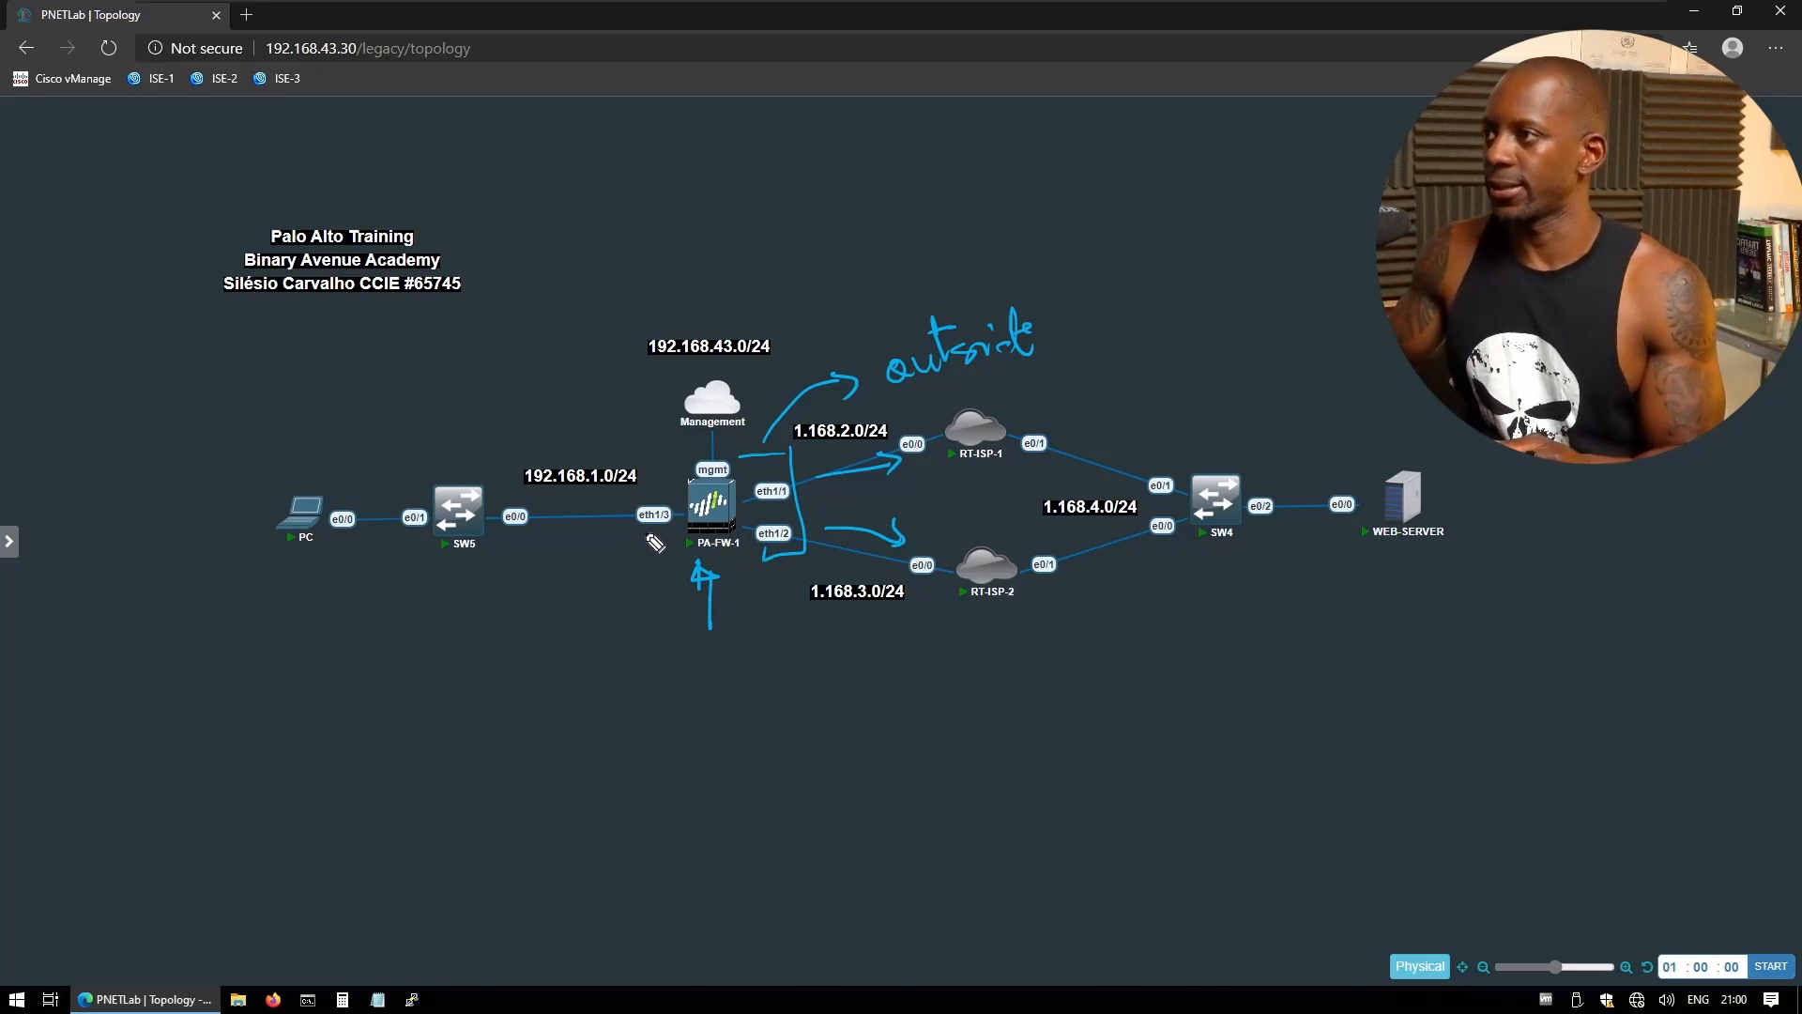
{"action": "mouse_move", "coordinate": [653, 535]}
{"action": "left_mouse_down"}
{"action": "mouse_move", "coordinate": [588, 541]}
{"action": "mouse_move", "coordinate": [462, 648]}
{"action": "mouse_move", "coordinate": [535, 631]}
{"action": "mouse_move", "coordinate": [591, 646]}
{"action": "left_mouse_up"}
{"action": "left_click", "coordinate": [464, 616]}
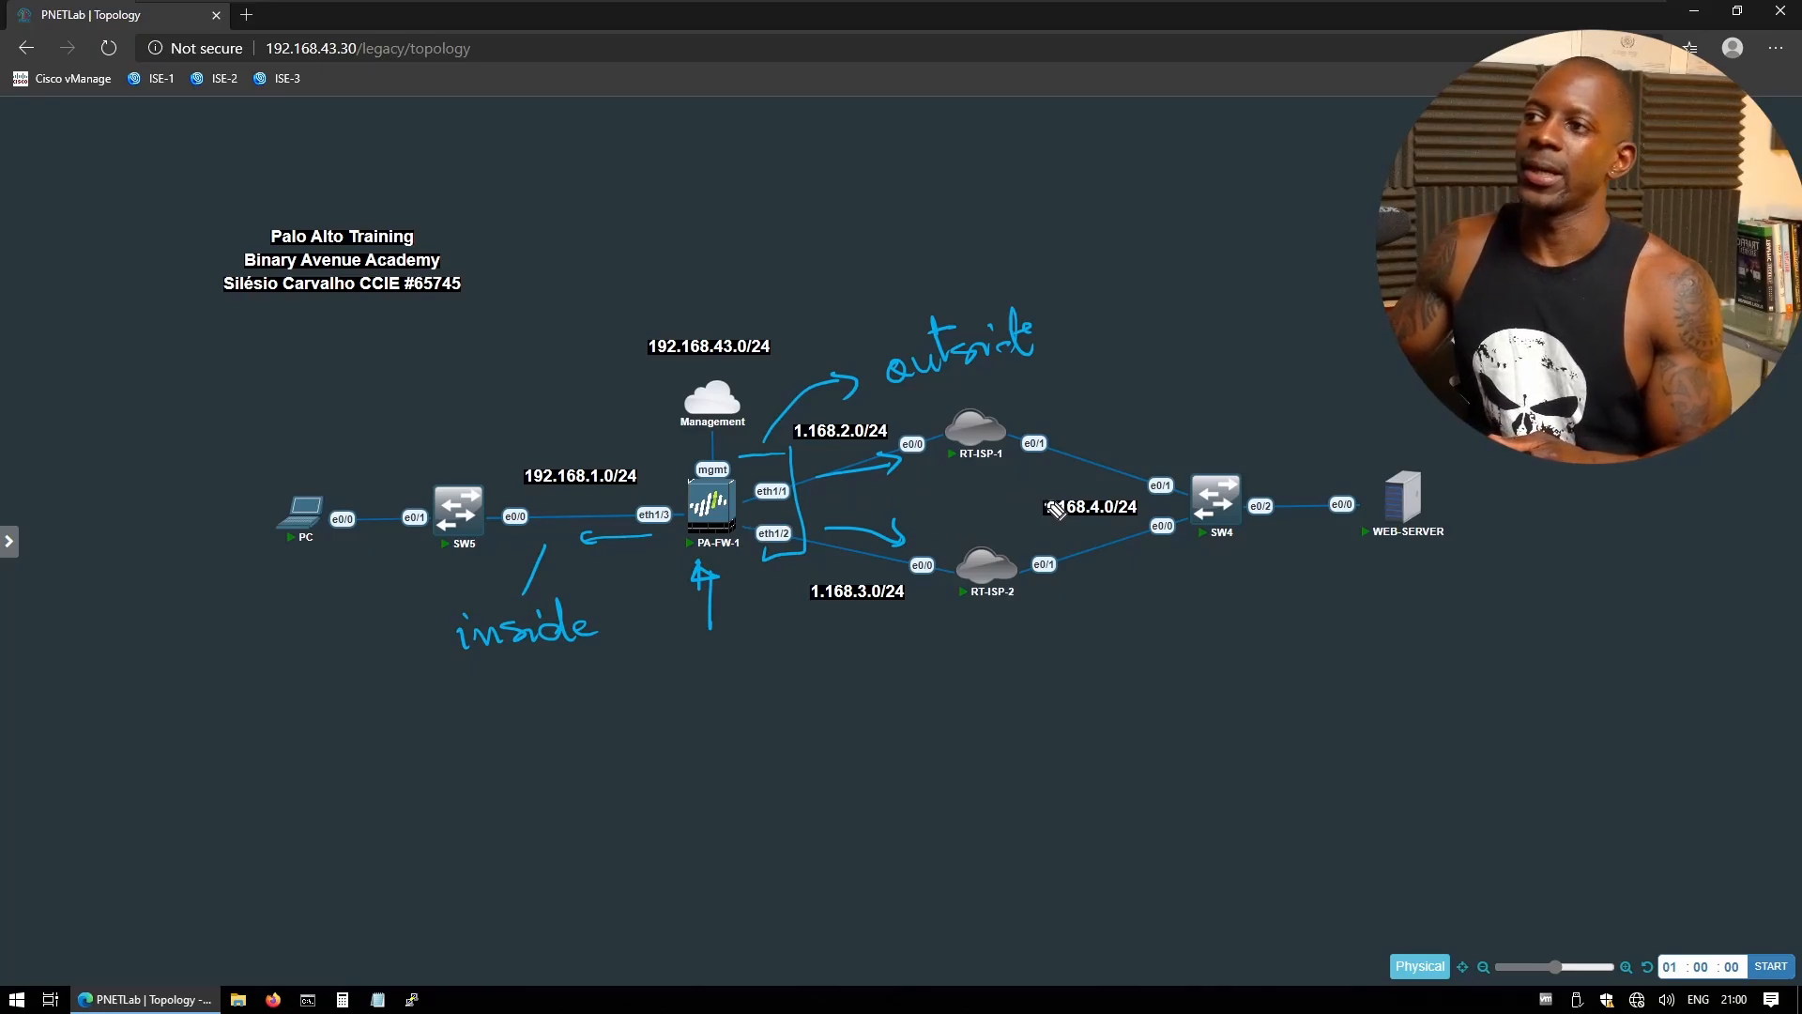
- Underline WEB-SERVER, circle PA-FW-1's mgmt port, and write 'out of band' toward the Management cloud
{"action": "left_click_drag", "start_coordinate": [1383, 553], "coordinate": [1425, 555]}
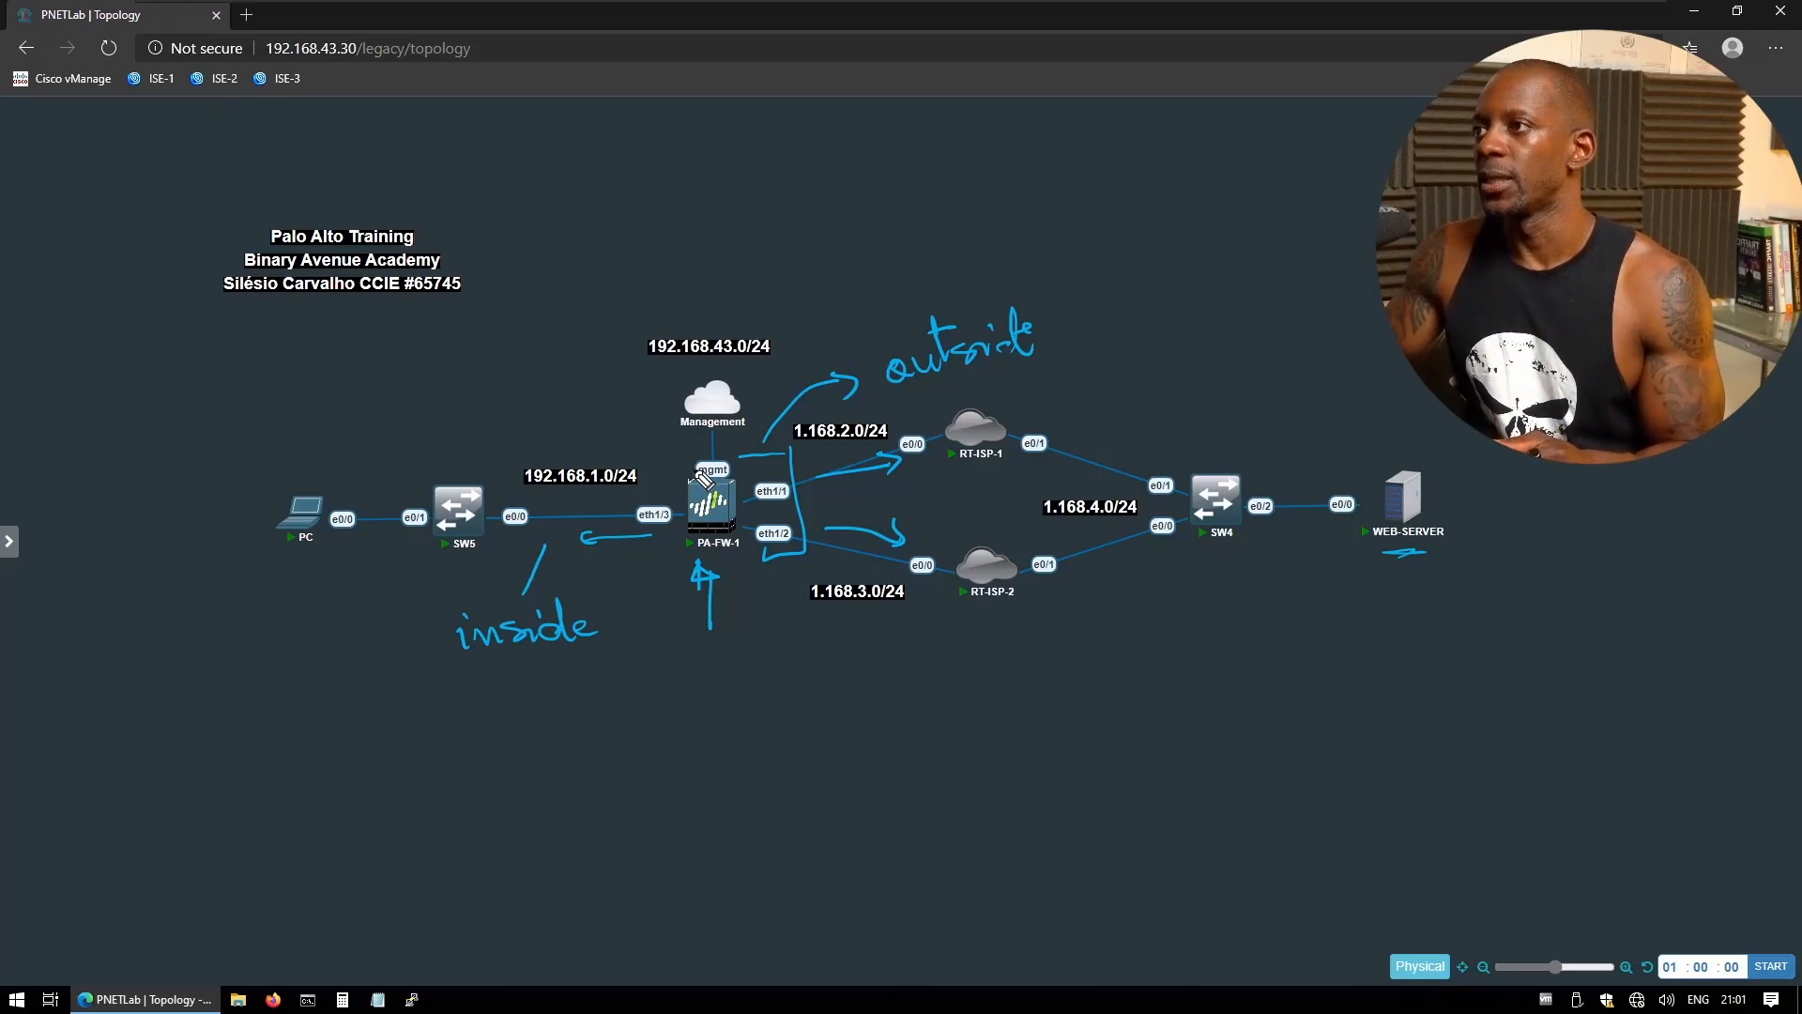
{"action": "left_click_drag", "start_coordinate": [711, 452], "coordinate": [730, 457]}
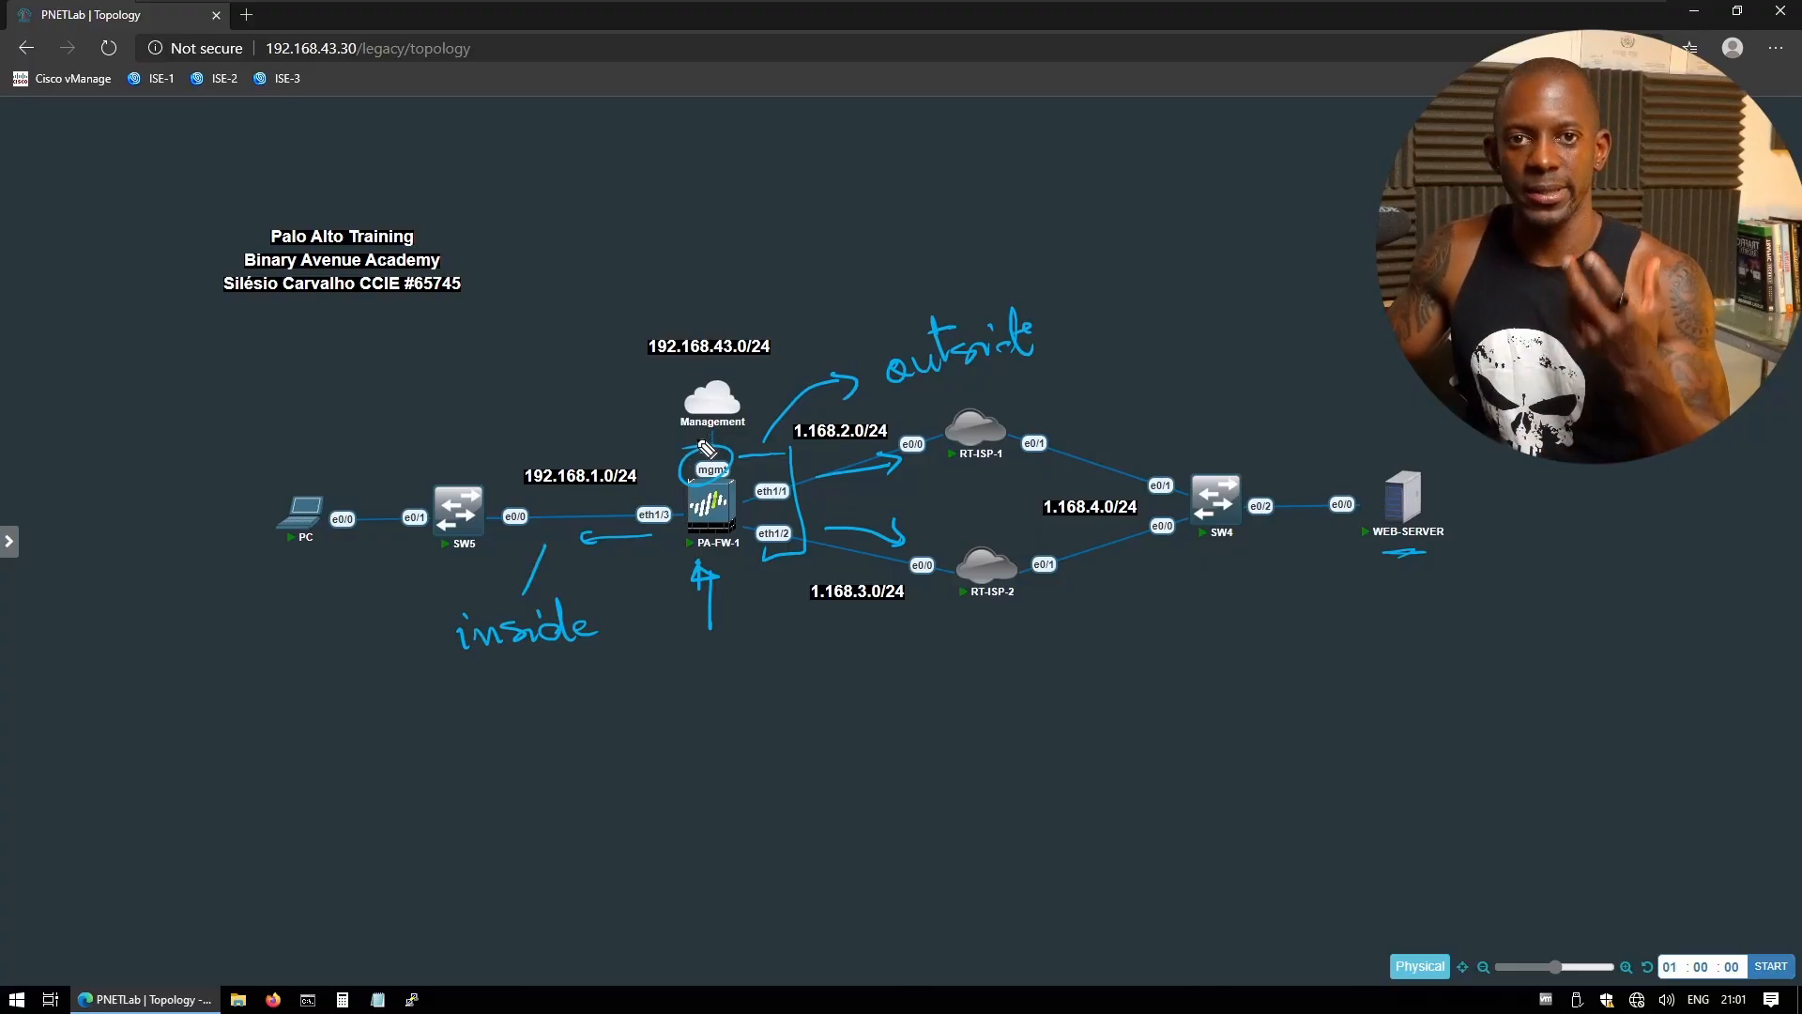
{"action": "mouse_move", "coordinate": [694, 453]}
{"action": "left_mouse_down"}
{"action": "mouse_move", "coordinate": [575, 371]}
{"action": "mouse_move", "coordinate": [582, 321]}
{"action": "left_mouse_up"}
{"action": "mouse_move", "coordinate": [575, 303]}
{"action": "left_mouse_down"}
{"action": "mouse_move", "coordinate": [638, 274]}
{"action": "mouse_move", "coordinate": [621, 282]}
{"action": "left_mouse_up"}
{"action": "left_click_drag", "start_coordinate": [627, 265], "coordinate": [657, 256]}
{"action": "mouse_move", "coordinate": [655, 192]}
{"action": "left_mouse_down"}
{"action": "mouse_move", "coordinate": [664, 214]}
{"action": "mouse_move", "coordinate": [741, 178]}
{"action": "mouse_move", "coordinate": [742, 124]}
{"action": "mouse_move", "coordinate": [749, 169]}
{"action": "left_mouse_up"}
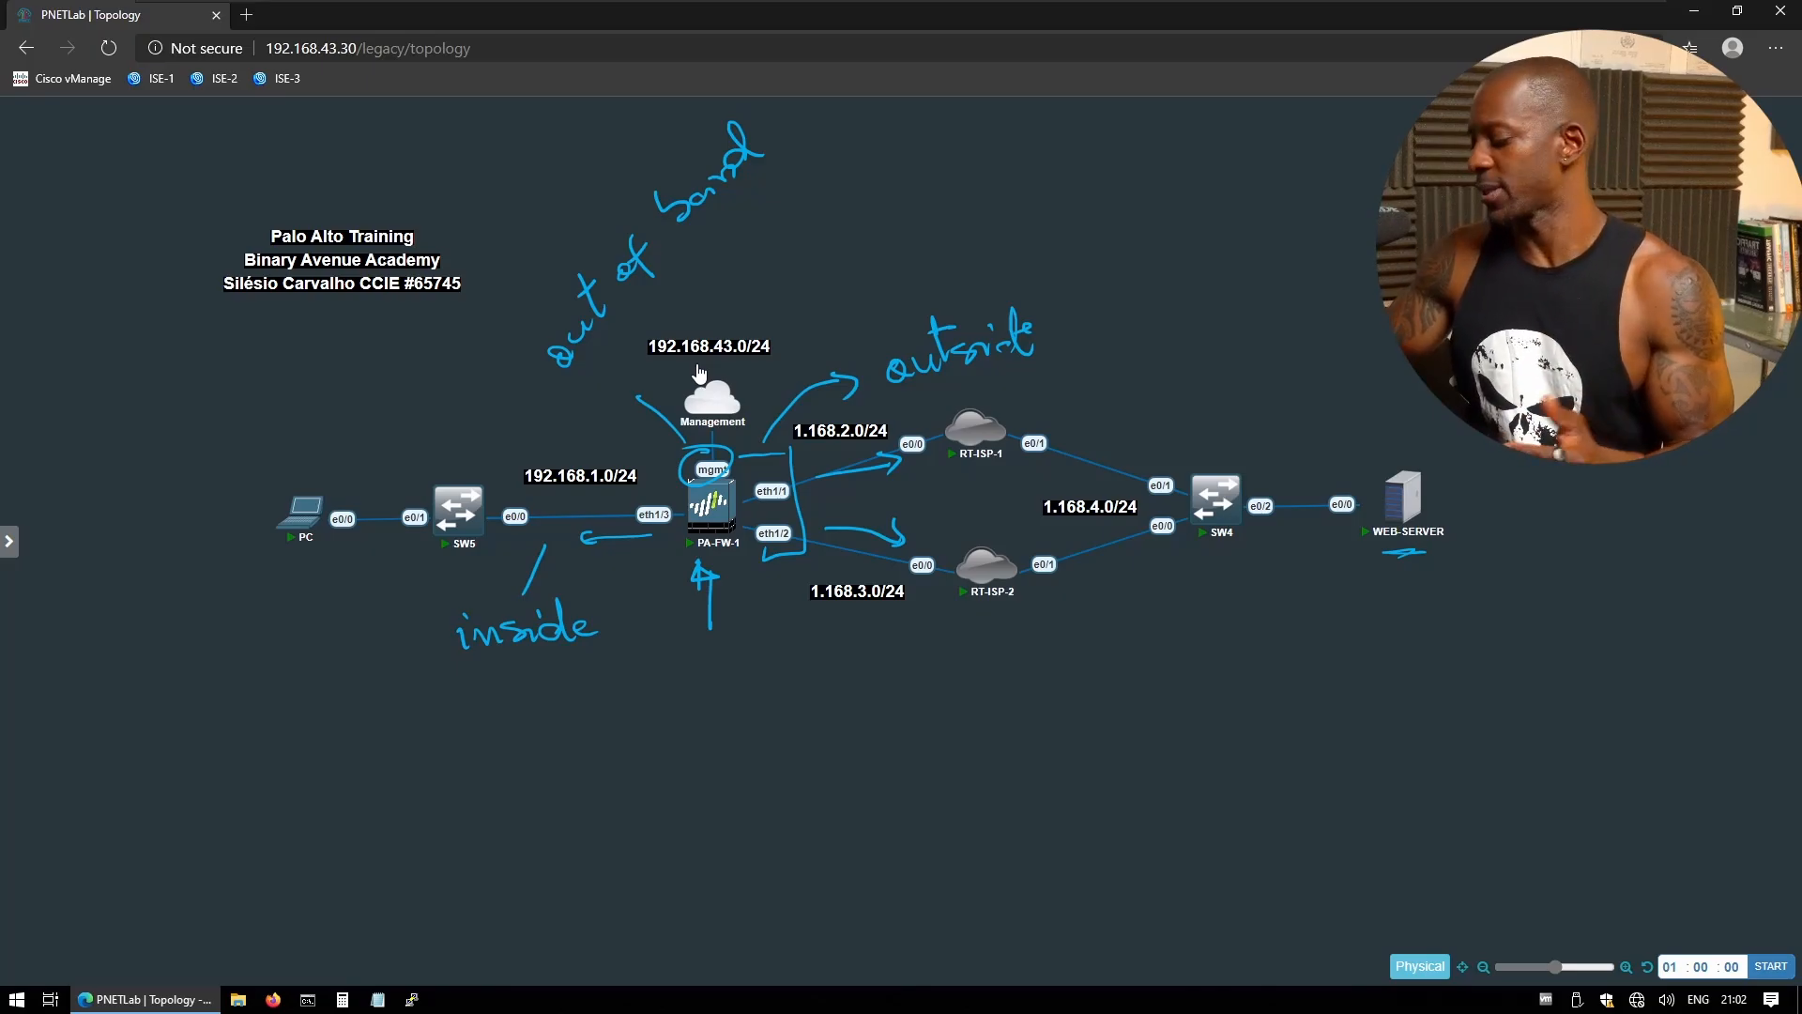
- Open PA-FW-1's console, log in as admin, and change the admin password
{"action": "left_click", "coordinate": [724, 504]}
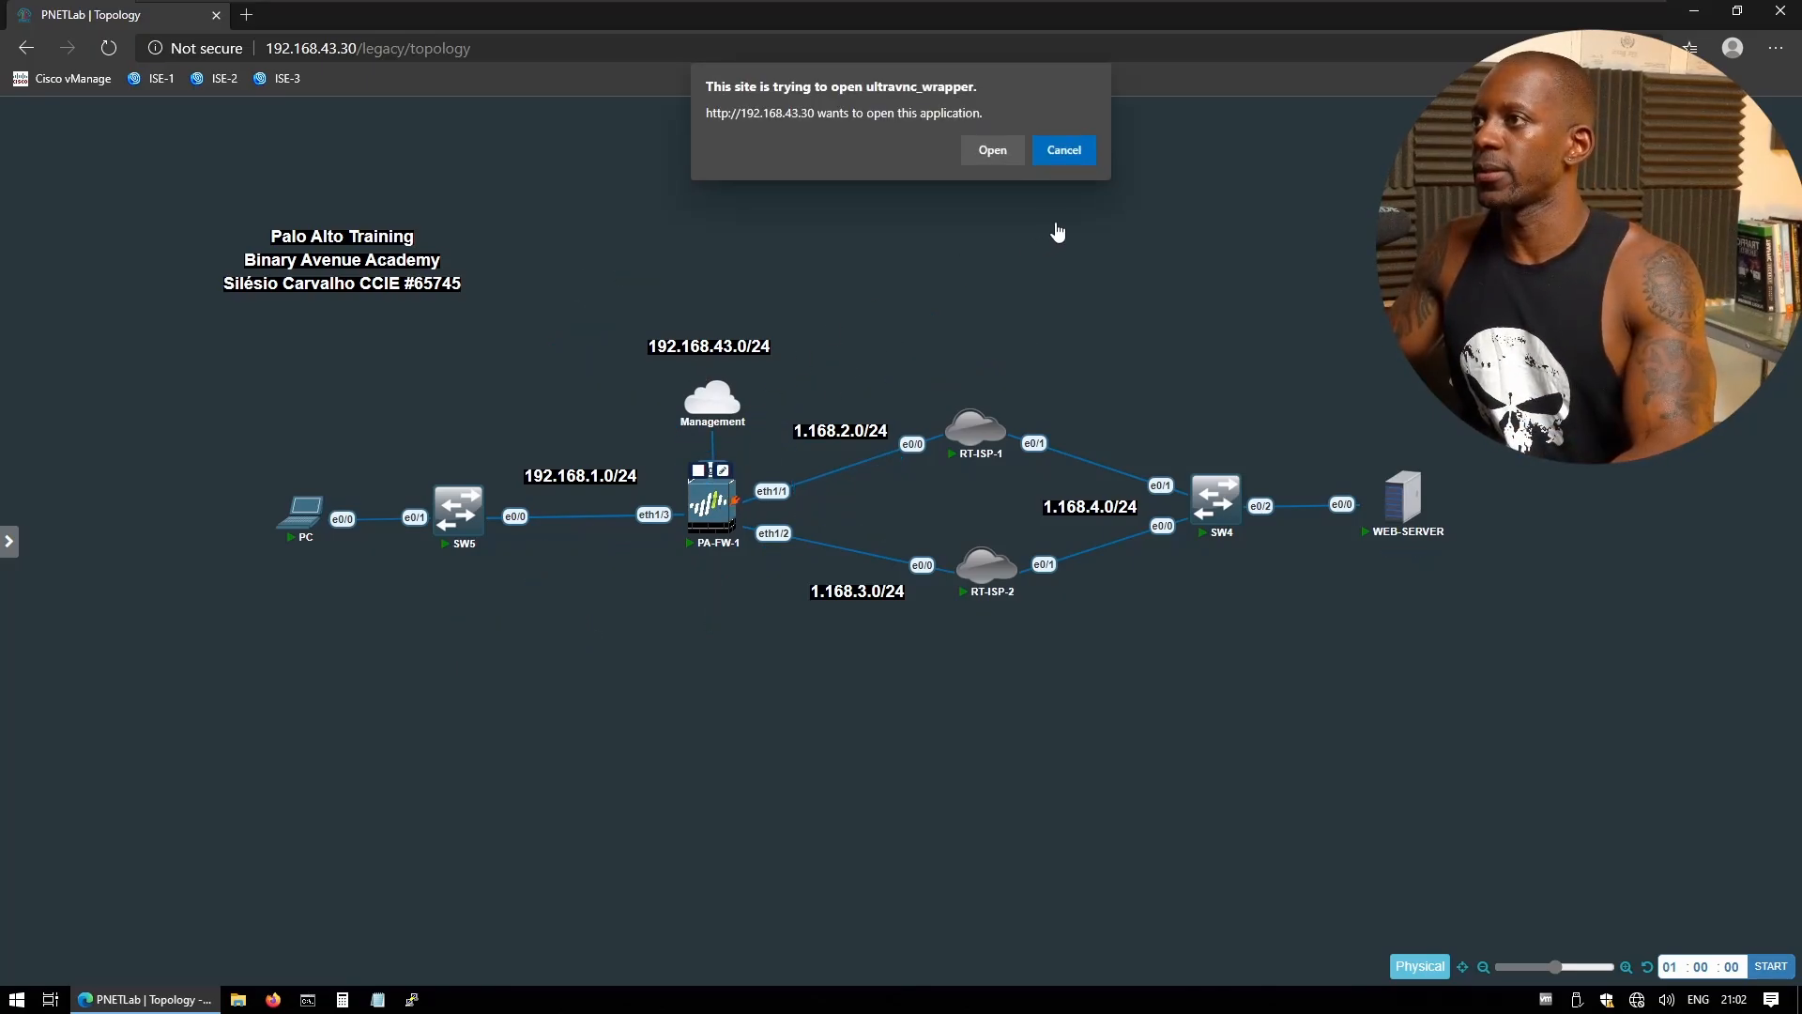
{"action": "left_click", "coordinate": [989, 146]}
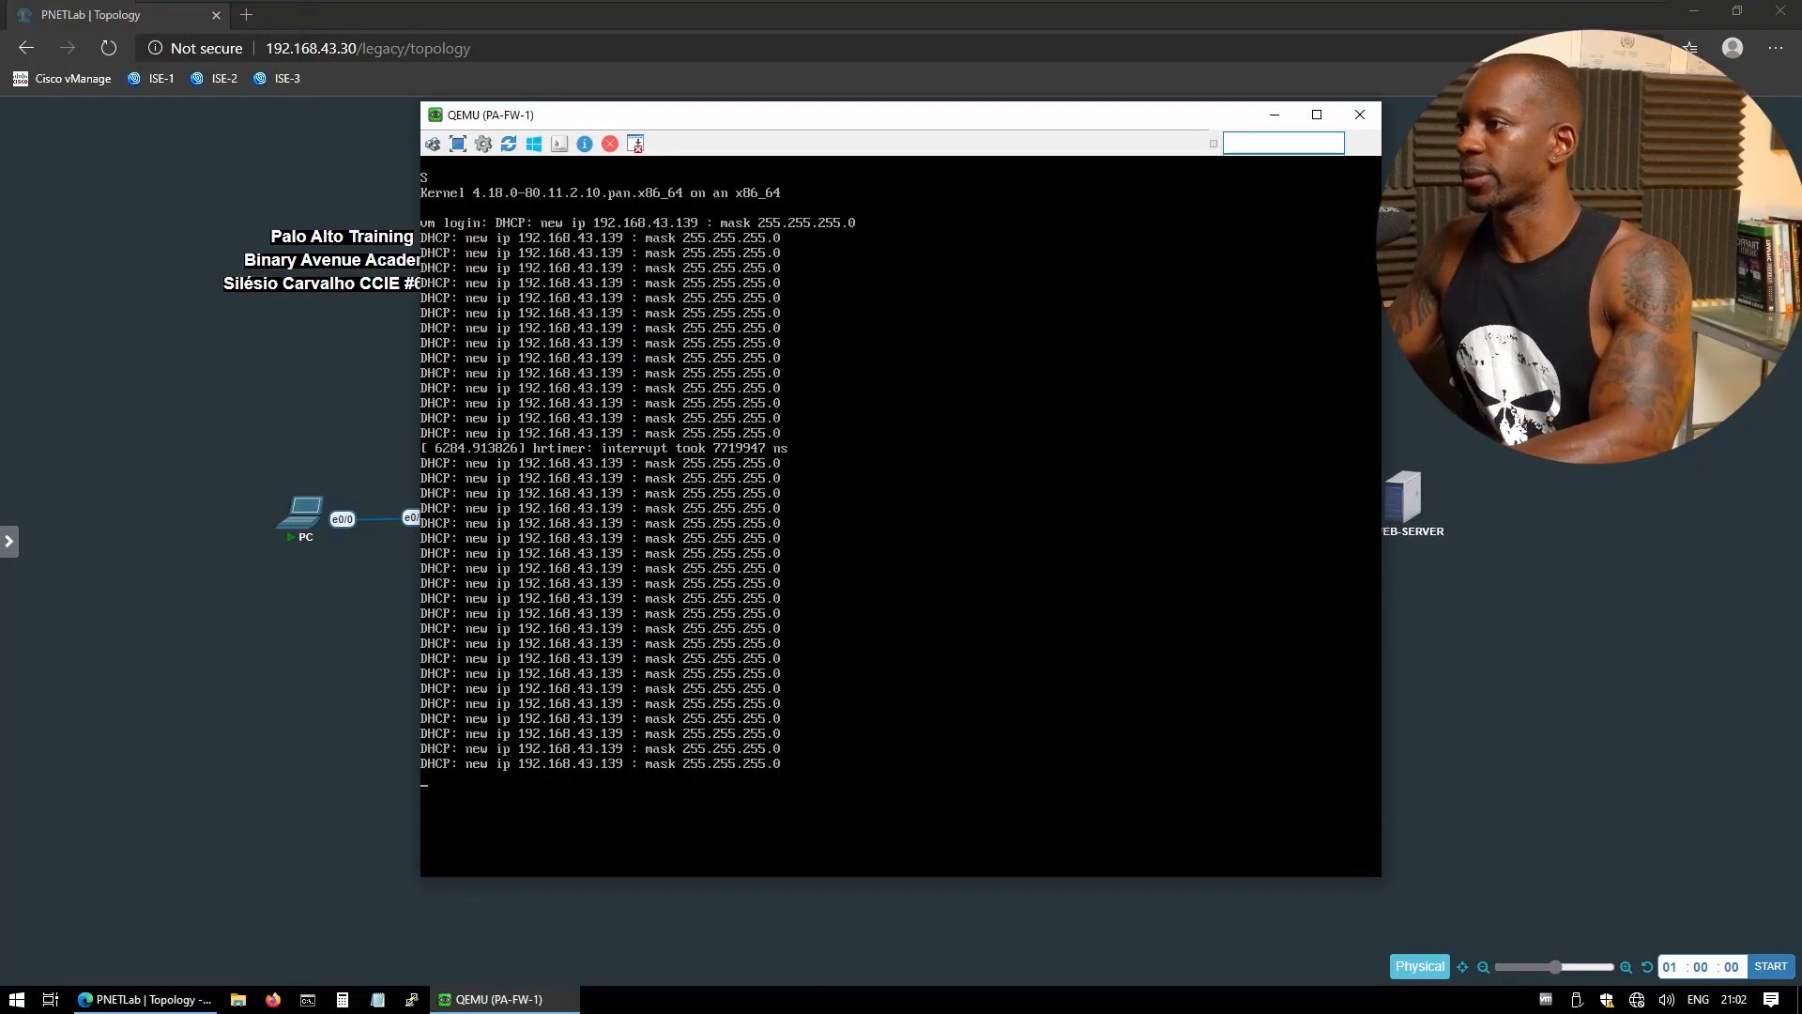
{"action": "key", "text": "Return"}
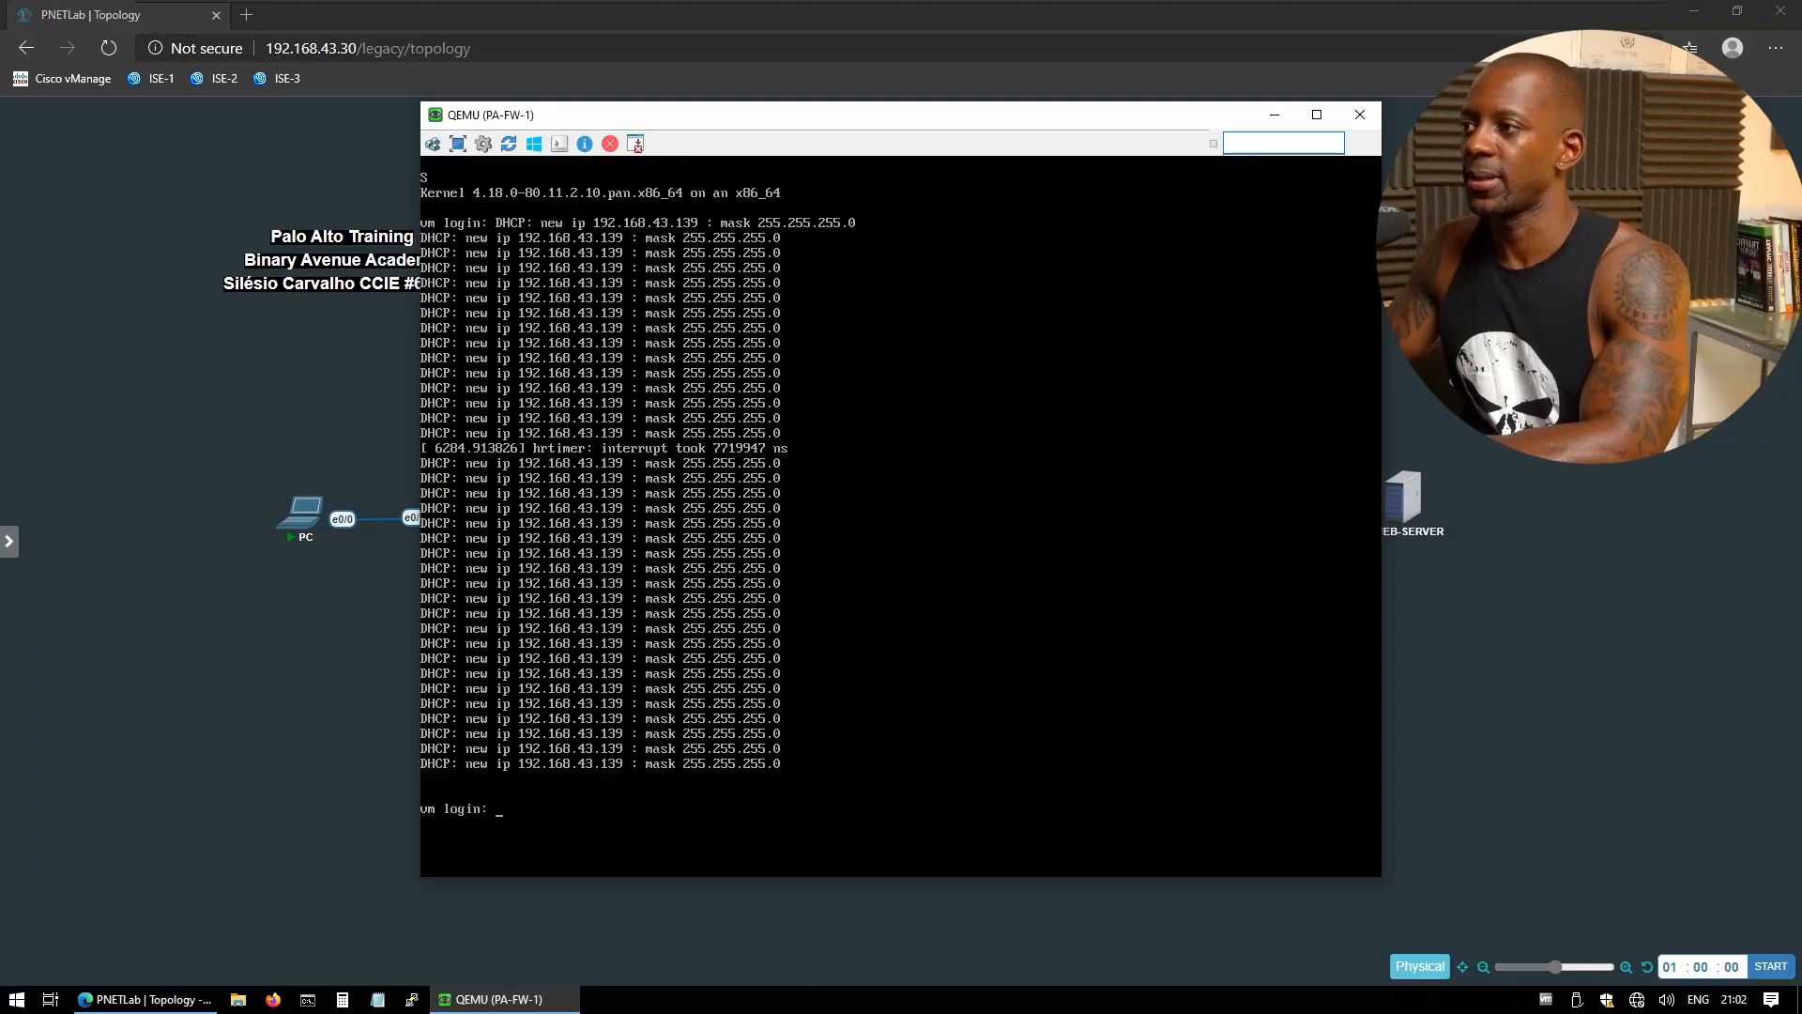
{"action": "type", "text": "admin"}
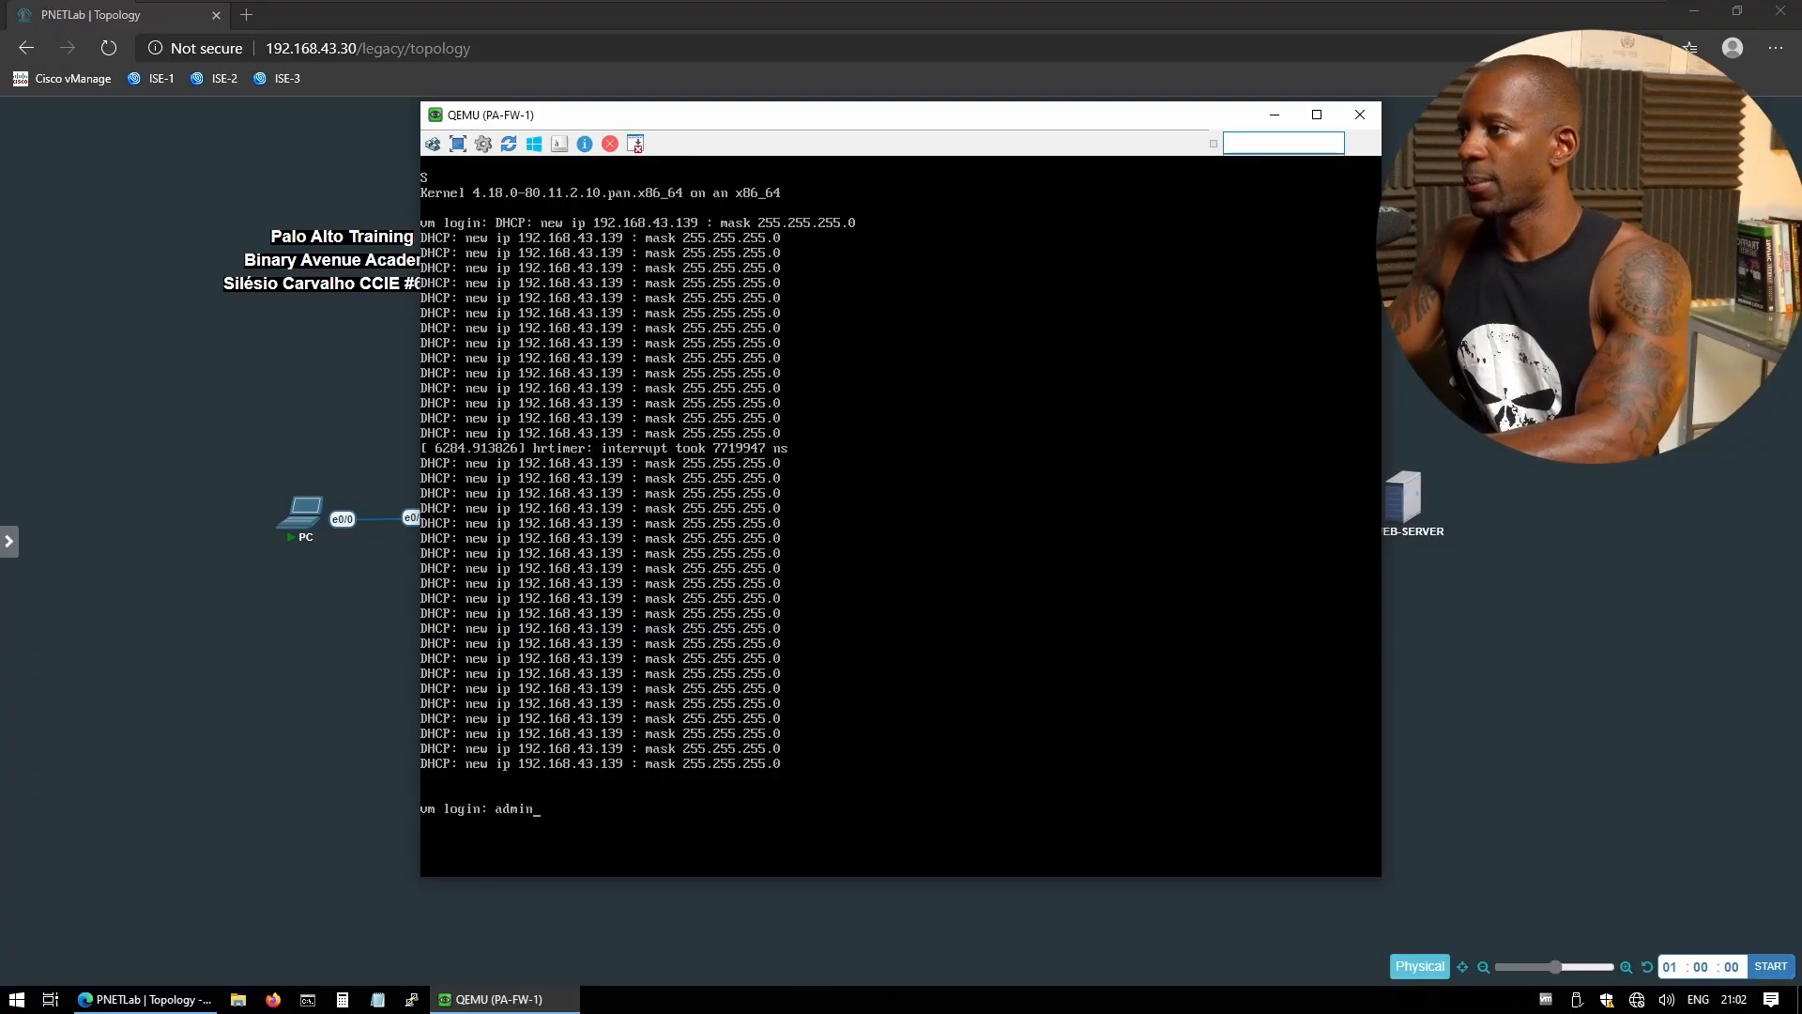
{"action": "key", "text": "Return"}
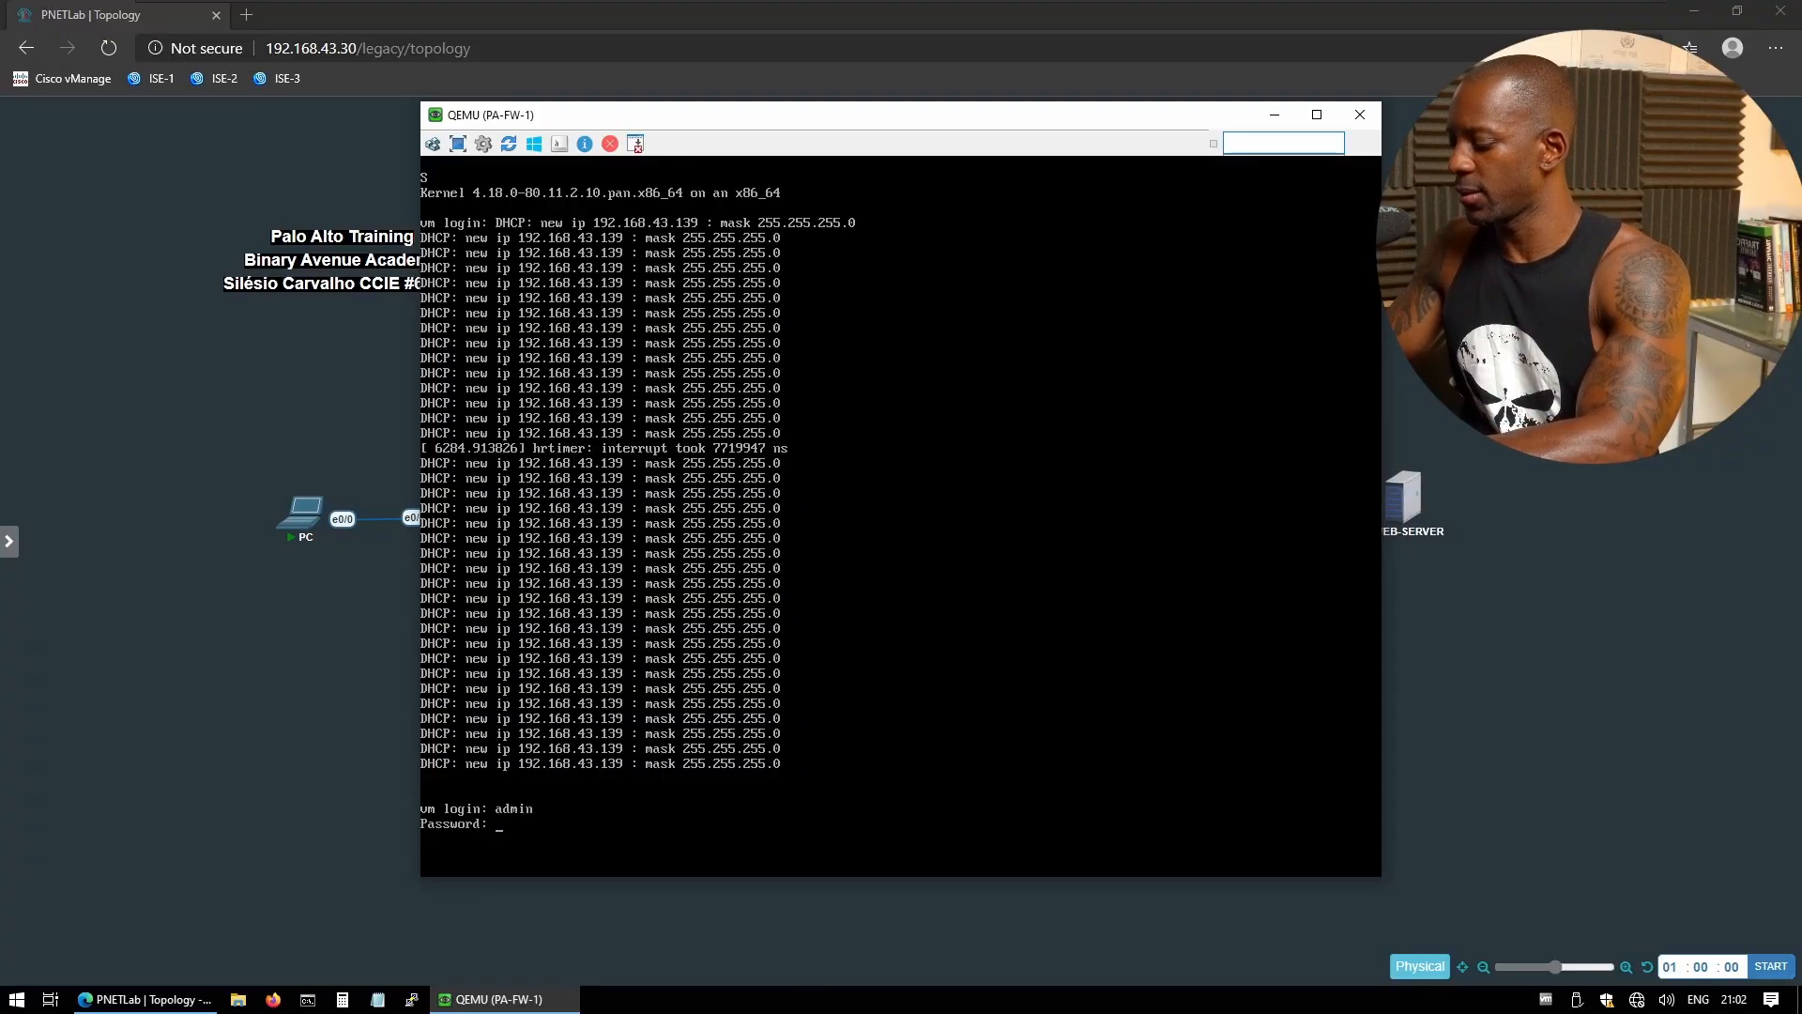
{"action": "key", "text": "Return"}
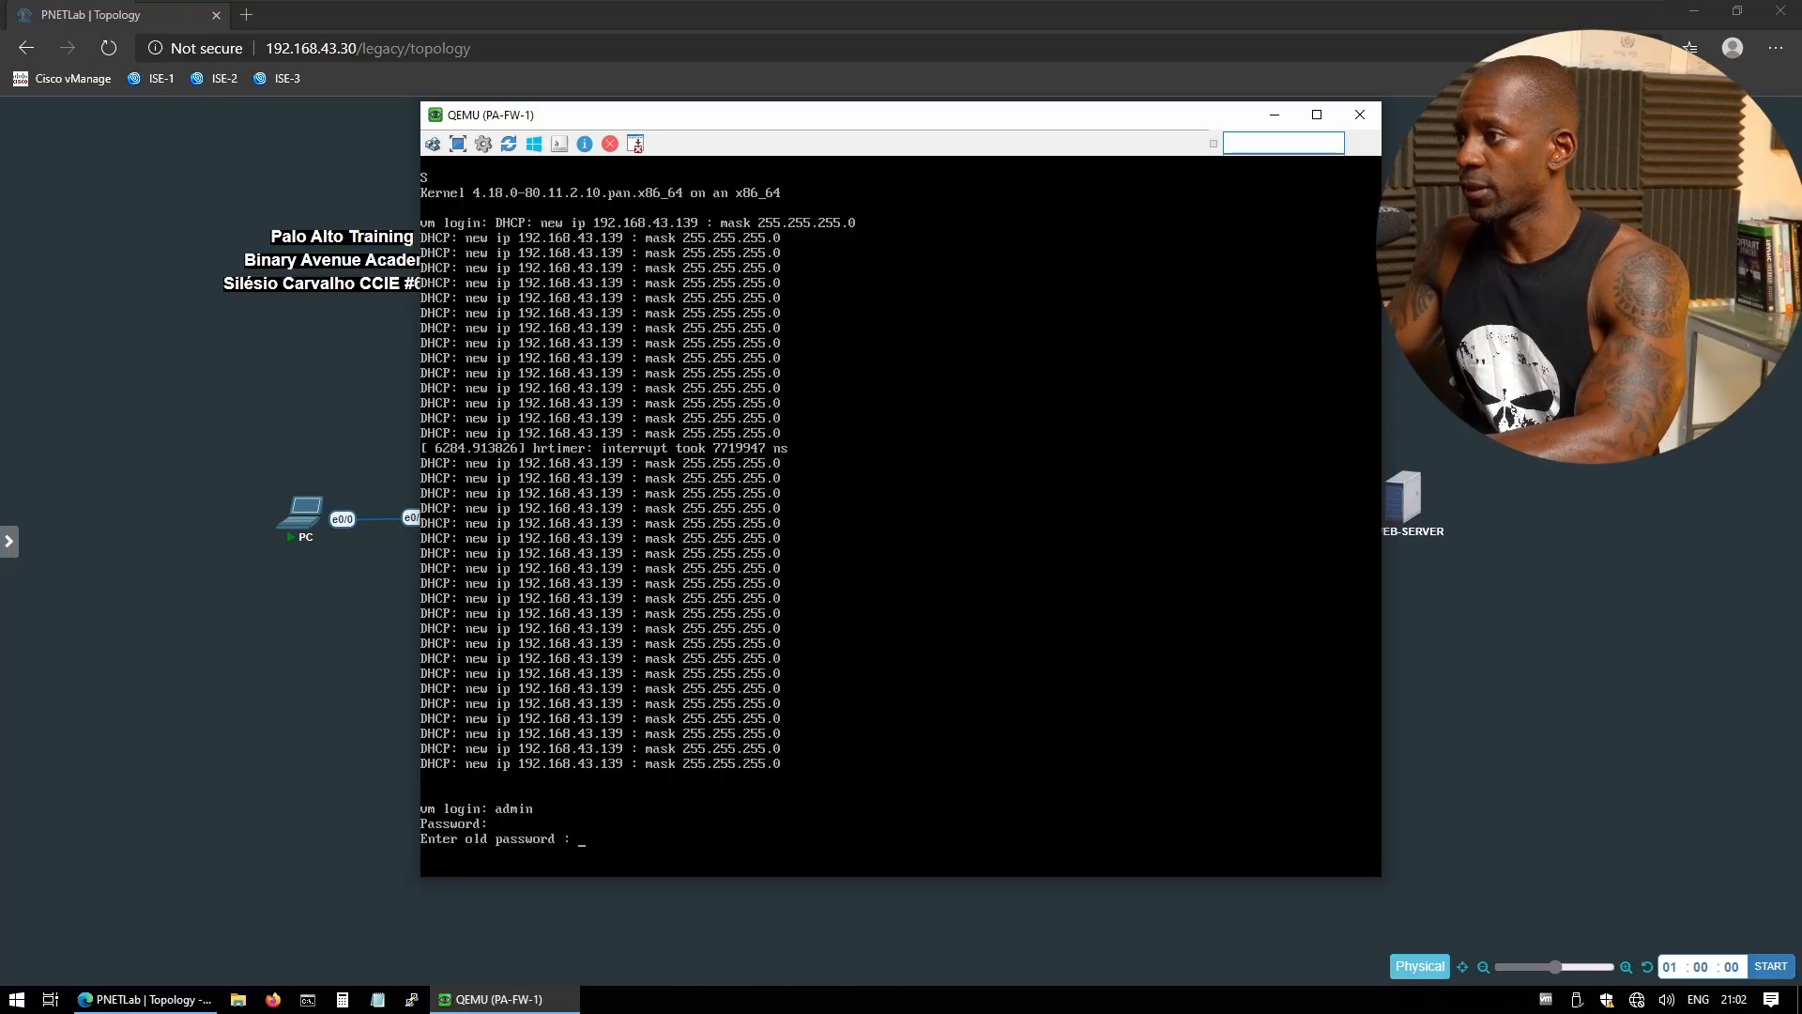
{"action": "key", "text": "Return"}
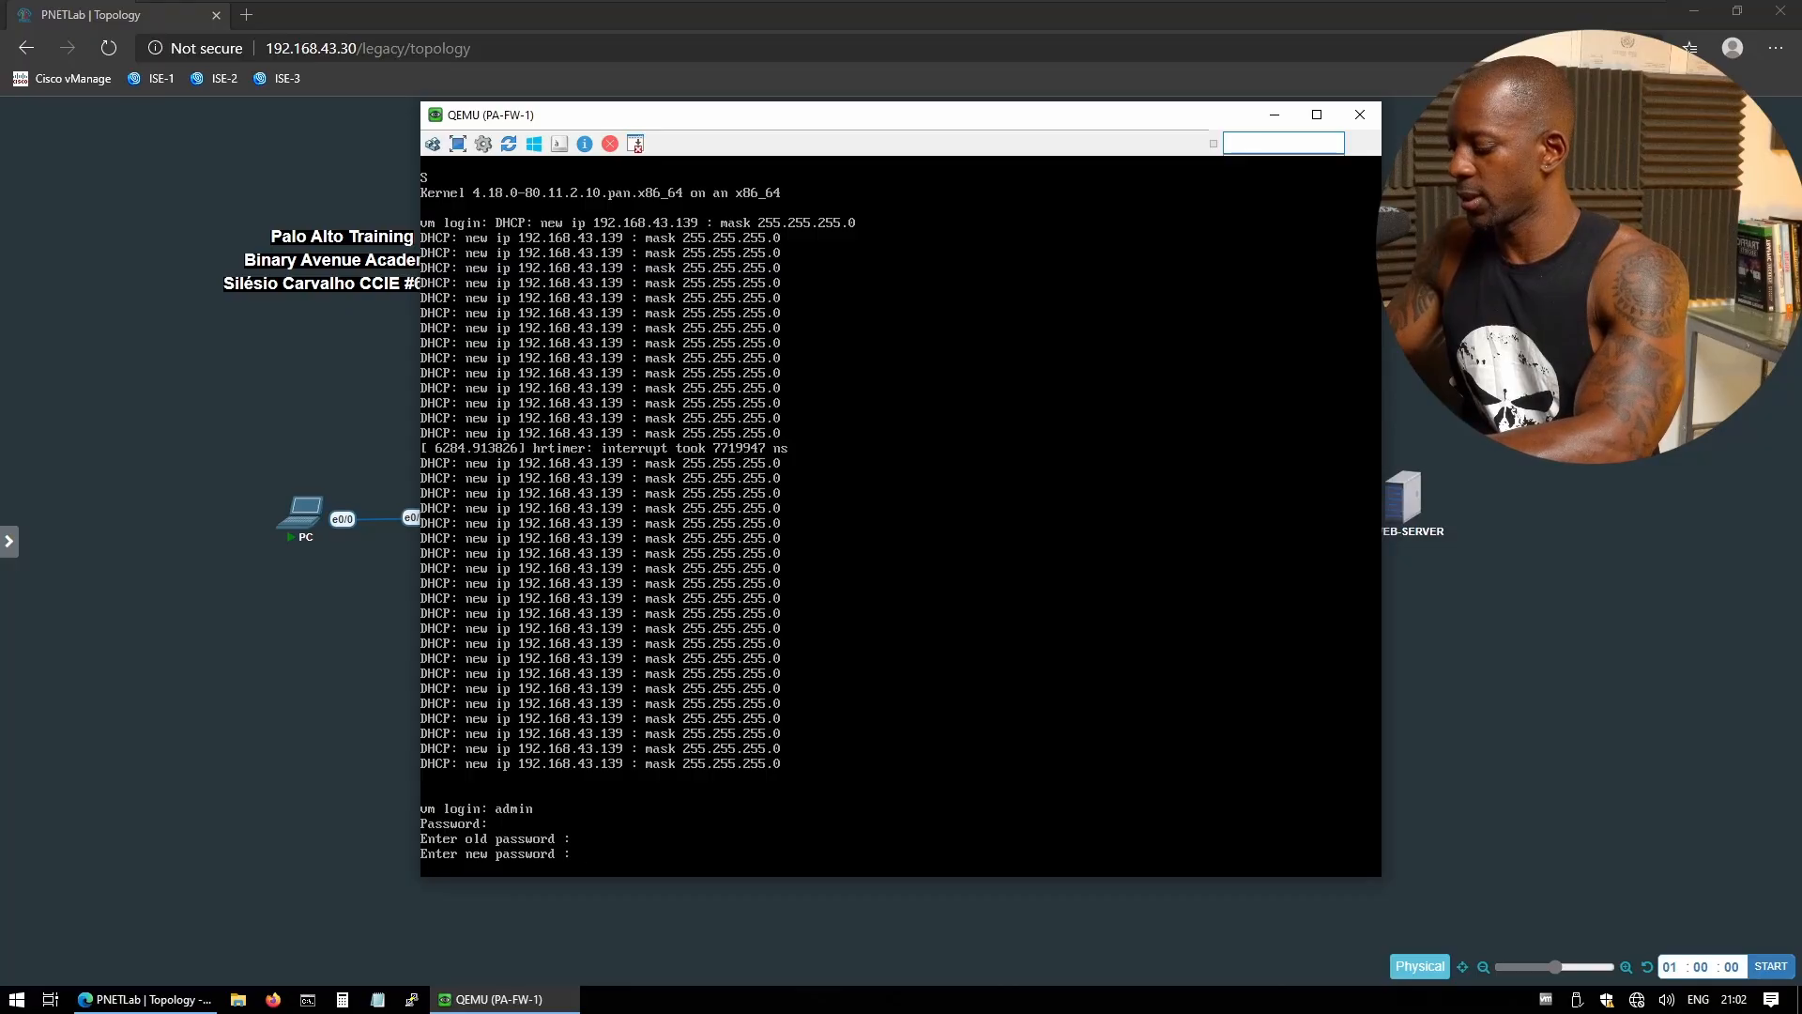
{"action": "key", "text": "Return"}
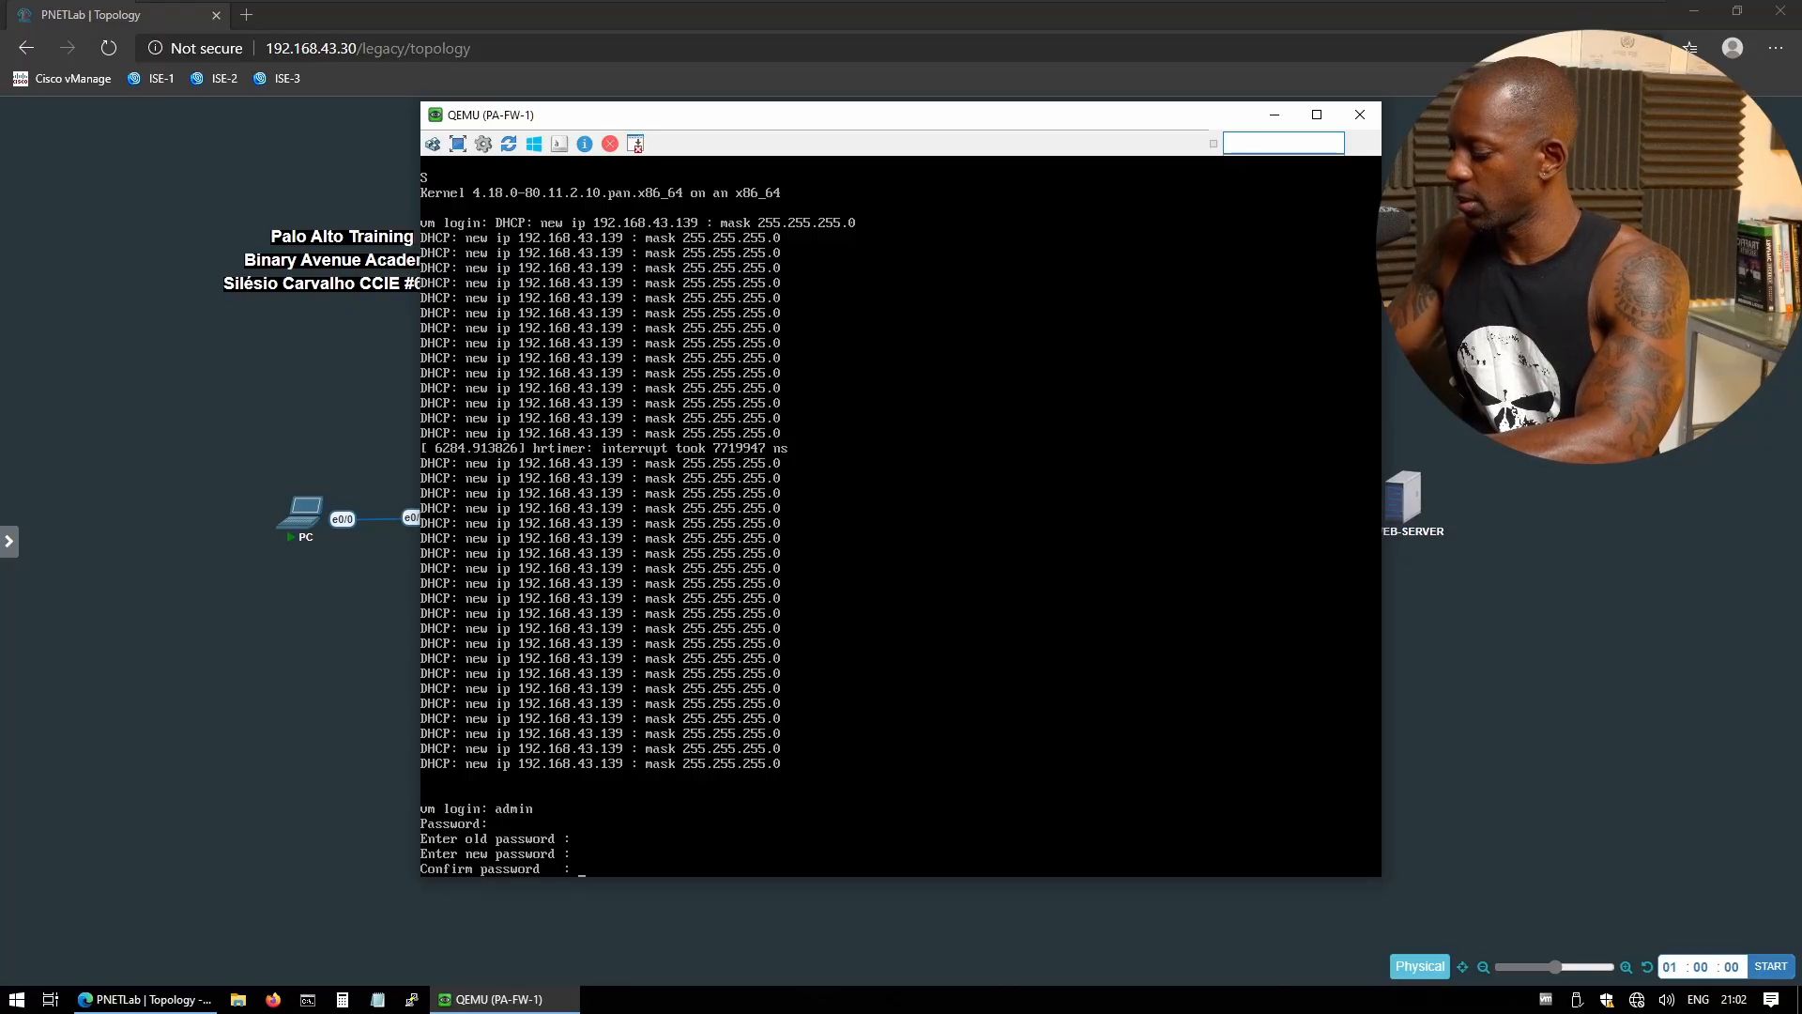
{"action": "key", "text": "Return"}
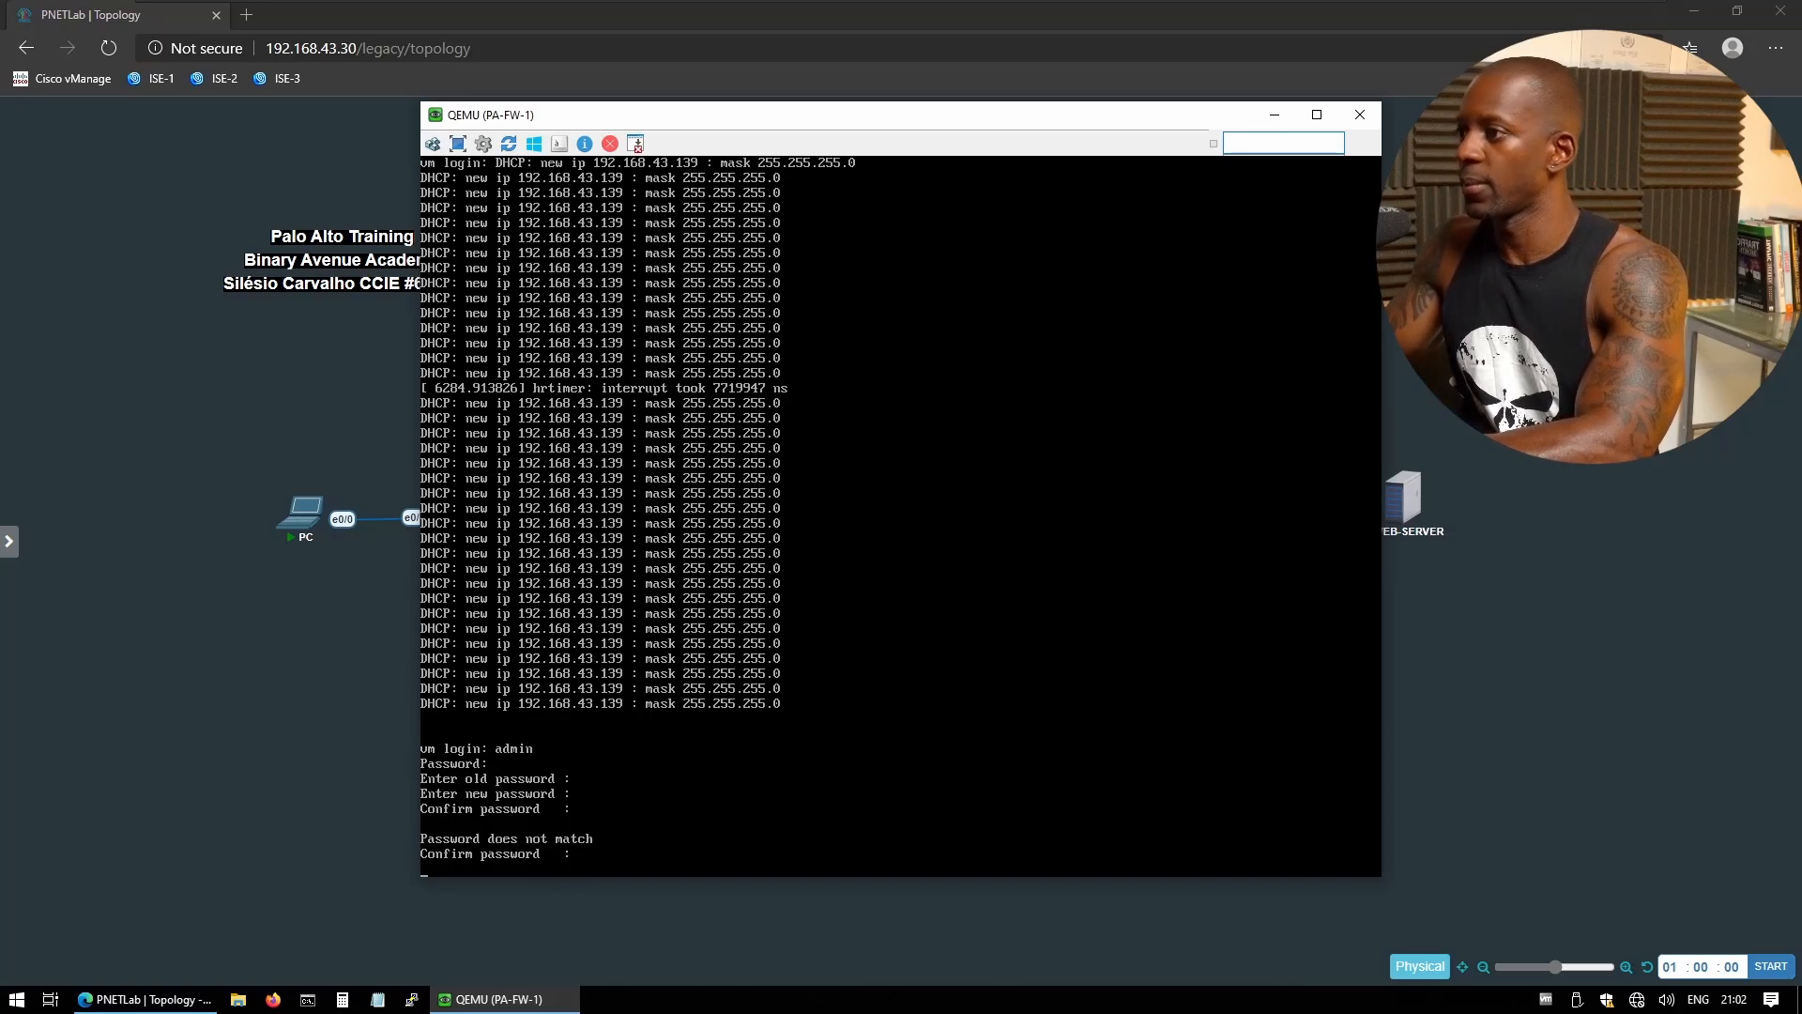
{"action": "key", "text": "Return"}
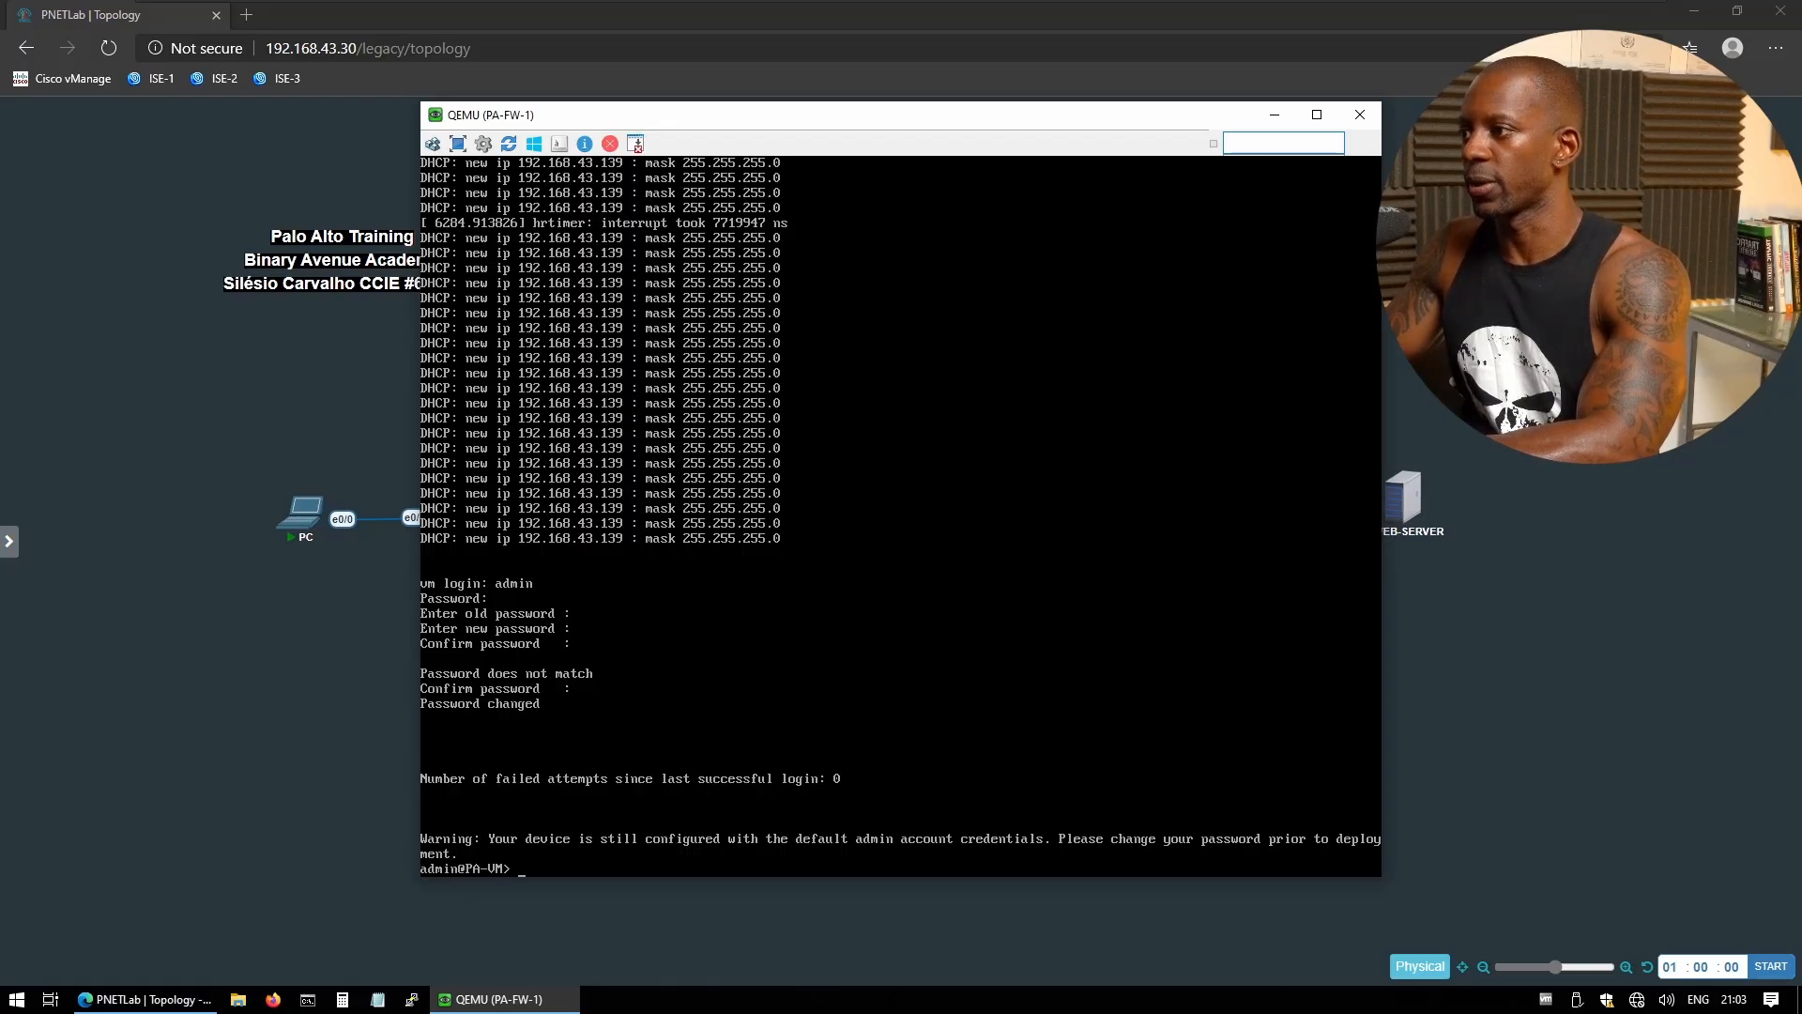
- Run 'show interface all' and 'show interface management' to find the management IP 192.168.43.139
{"action": "type", "text": "show in"}
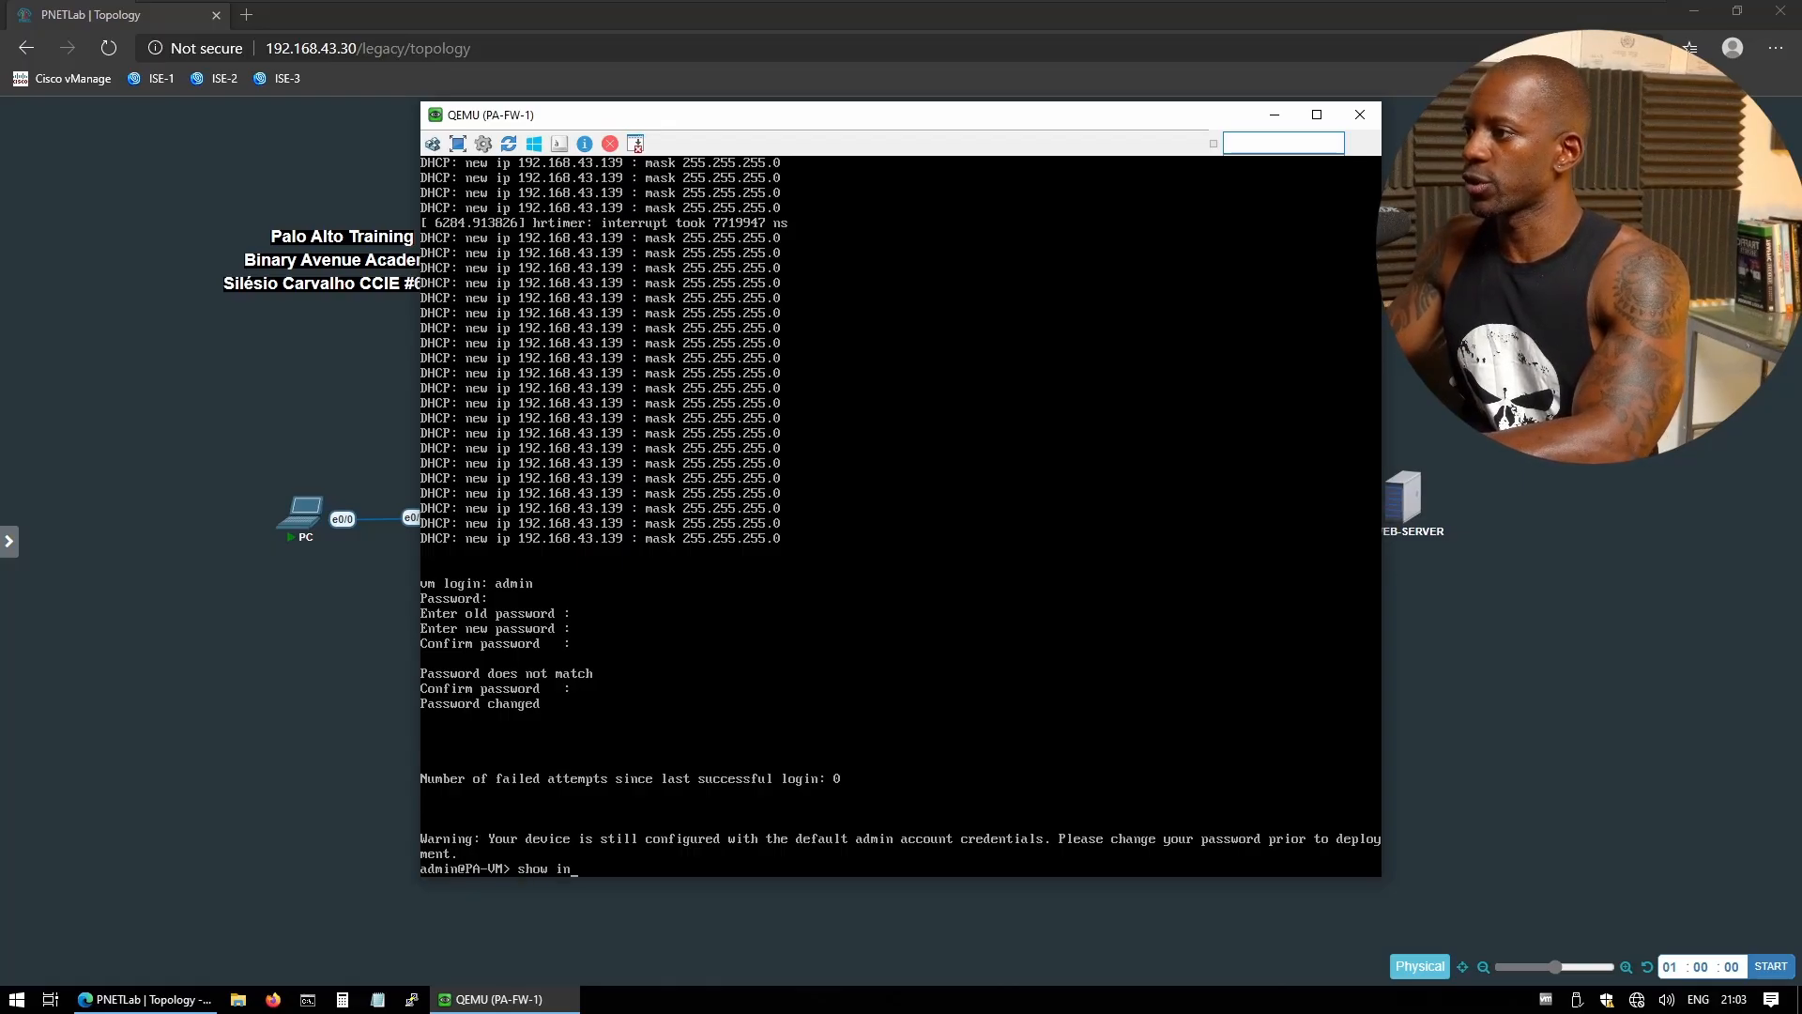
{"action": "type", "text": "terffa"}
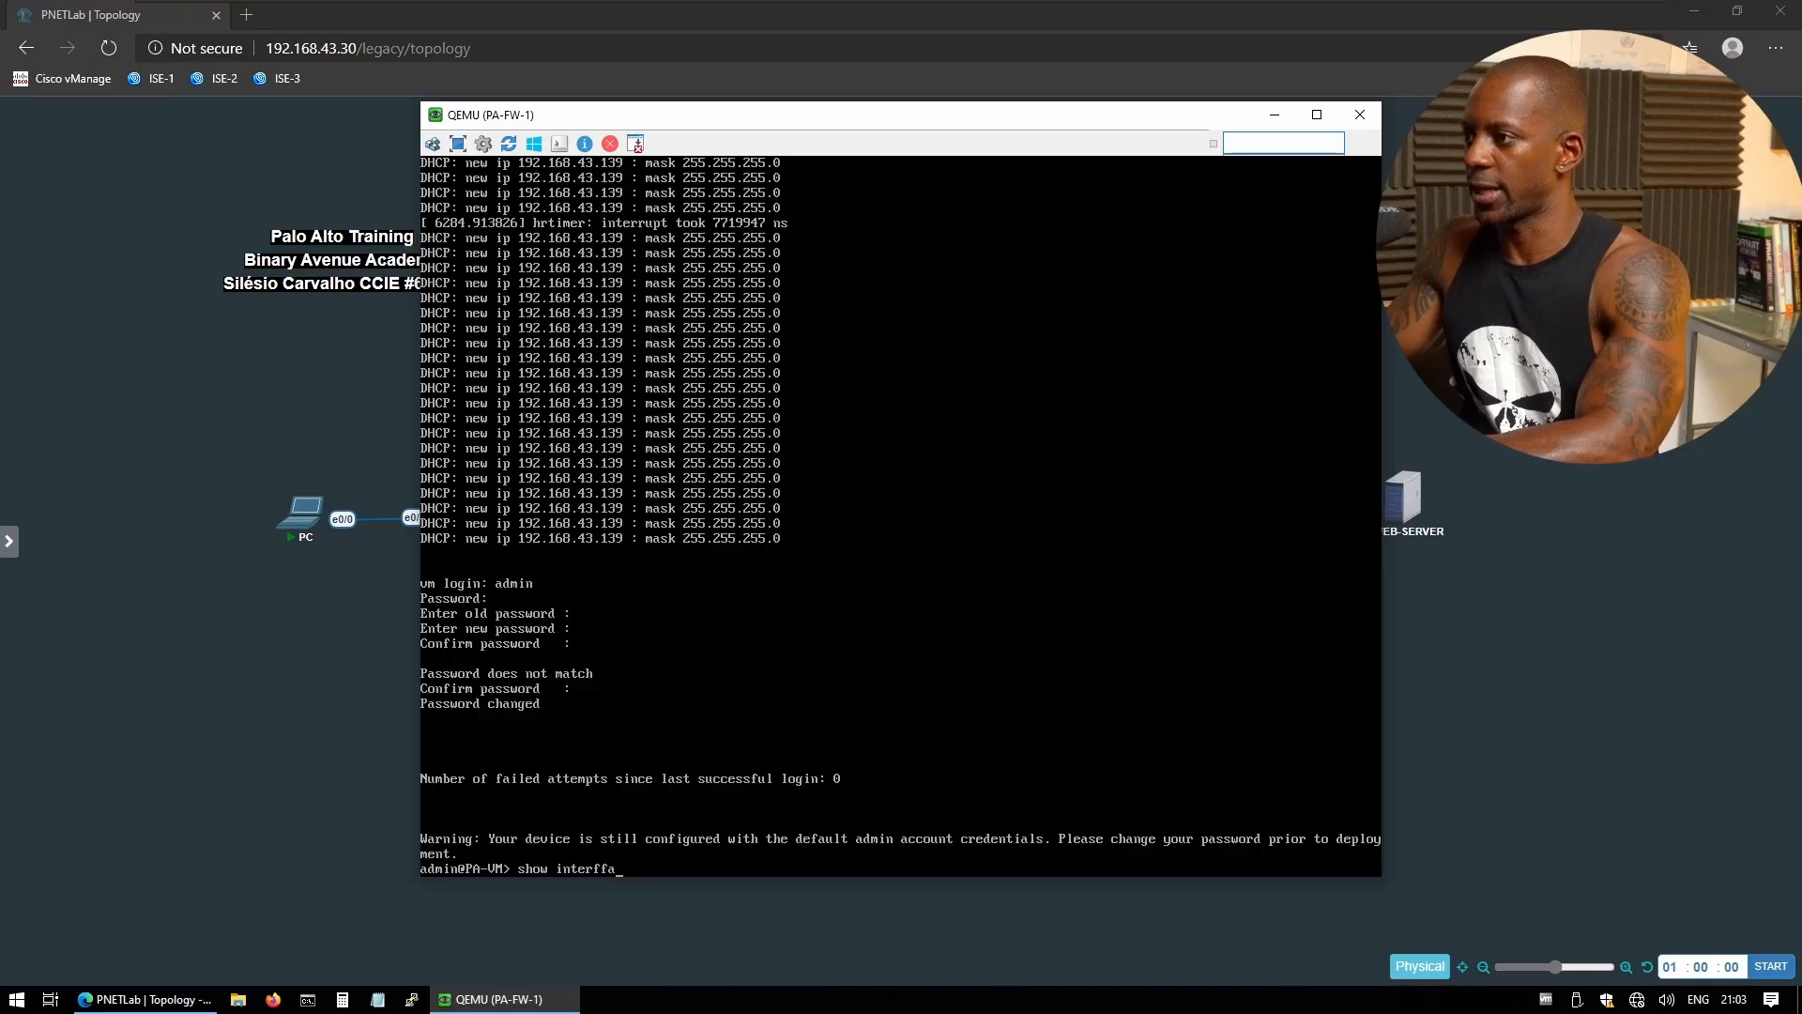
{"action": "key", "text": "BackSpace"}
{"action": "key", "text": "BackSpace"}
{"action": "type", "text": "ace all"}
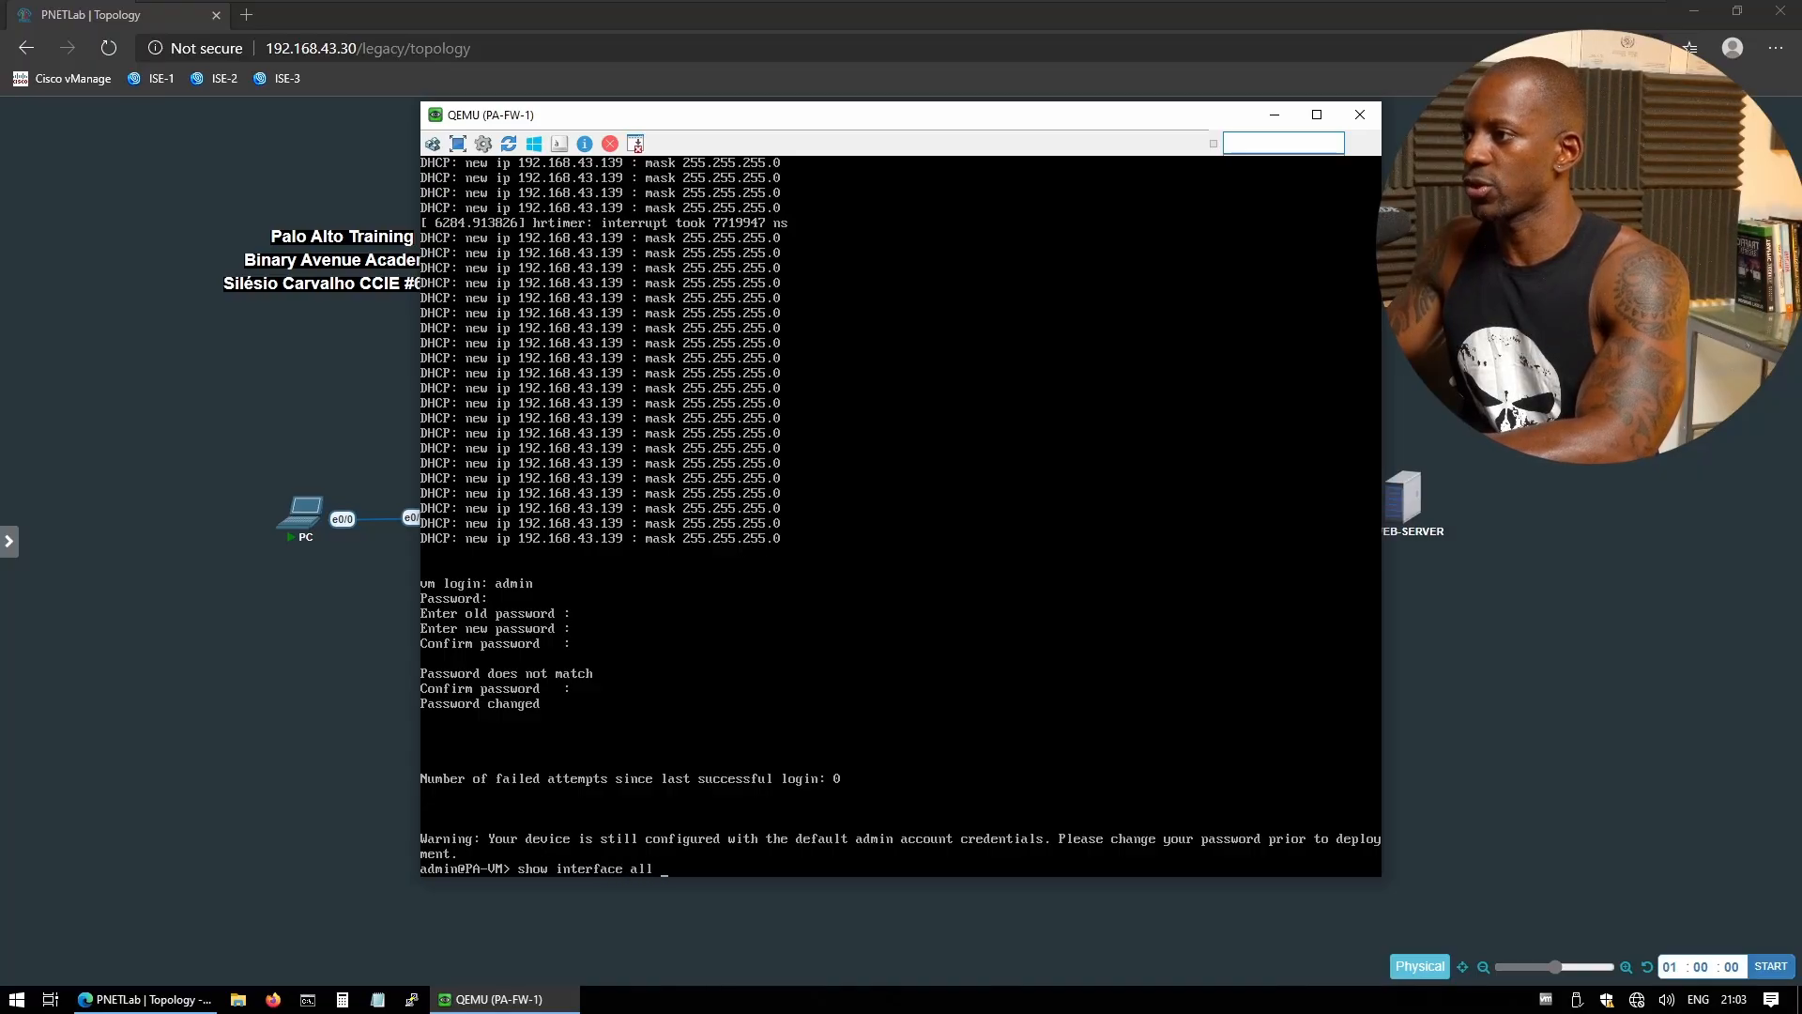
{"action": "key", "text": "Return"}
{"action": "type", "text": "show int"}
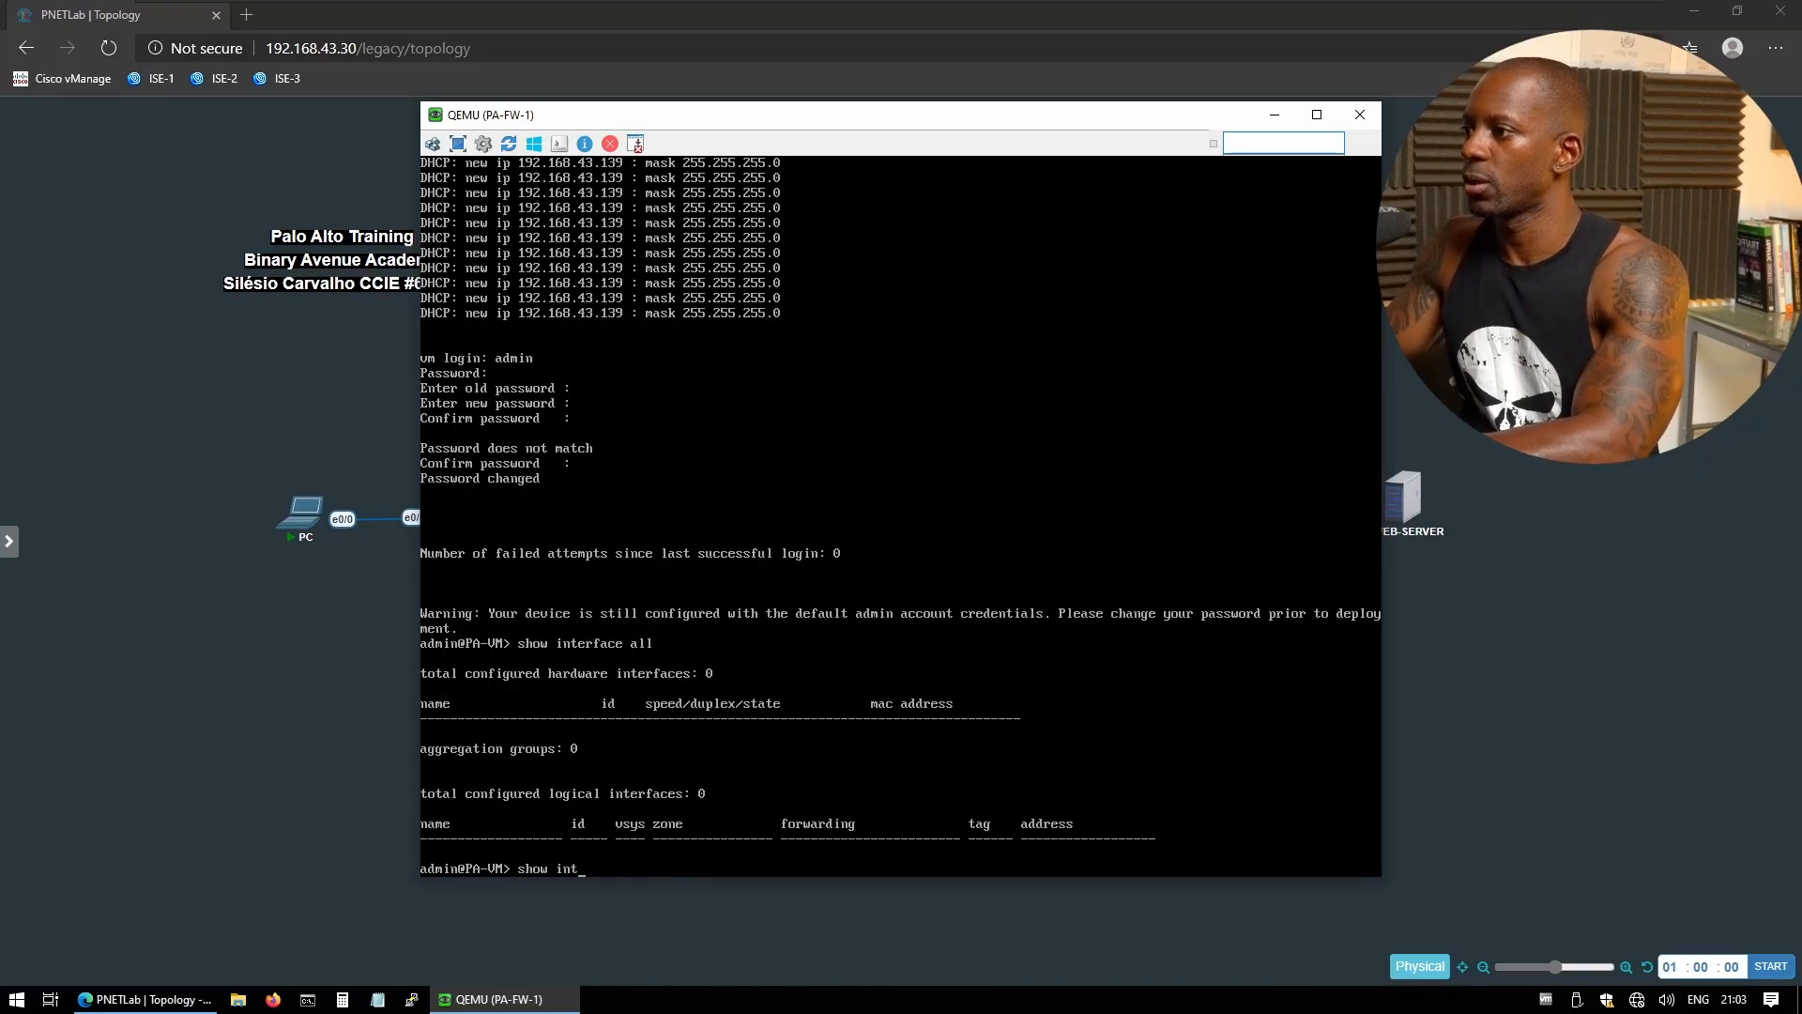
{"action": "type", "text": "erface management"}
{"action": "key", "text": "Return"}
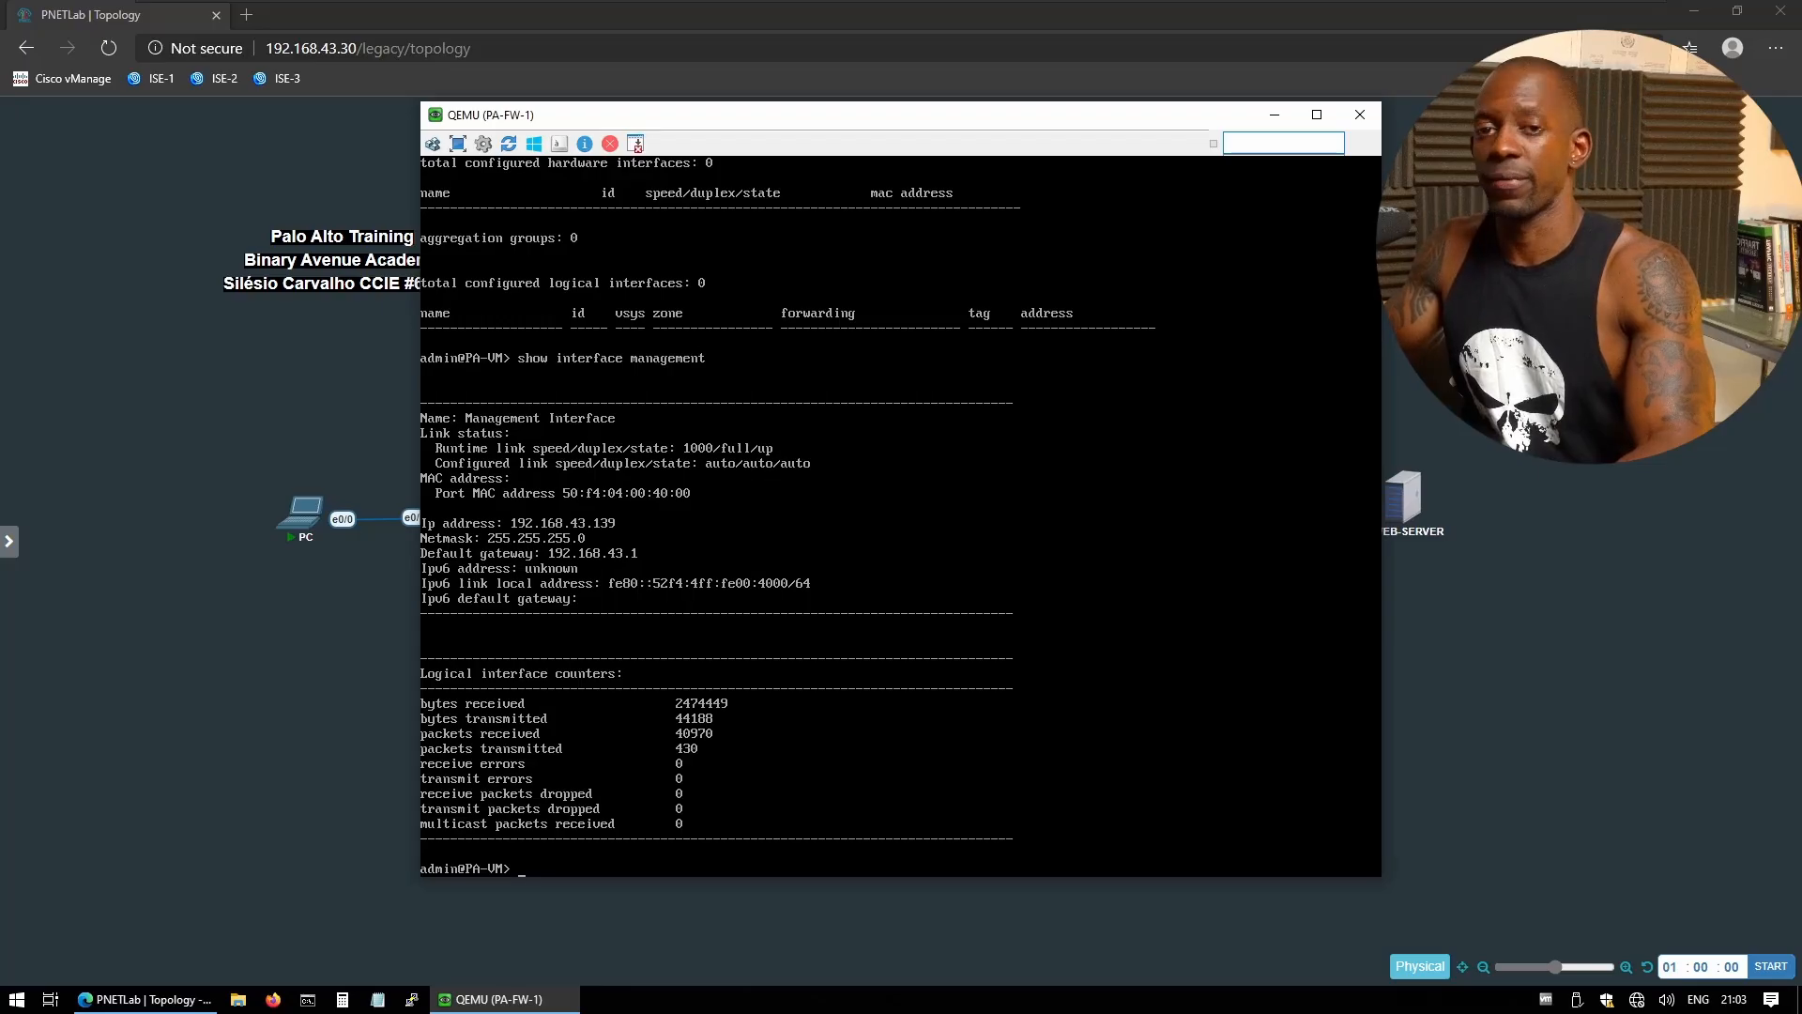
{"action": "left_click", "coordinate": [248, 16]}
{"action": "type", "text": "https"}
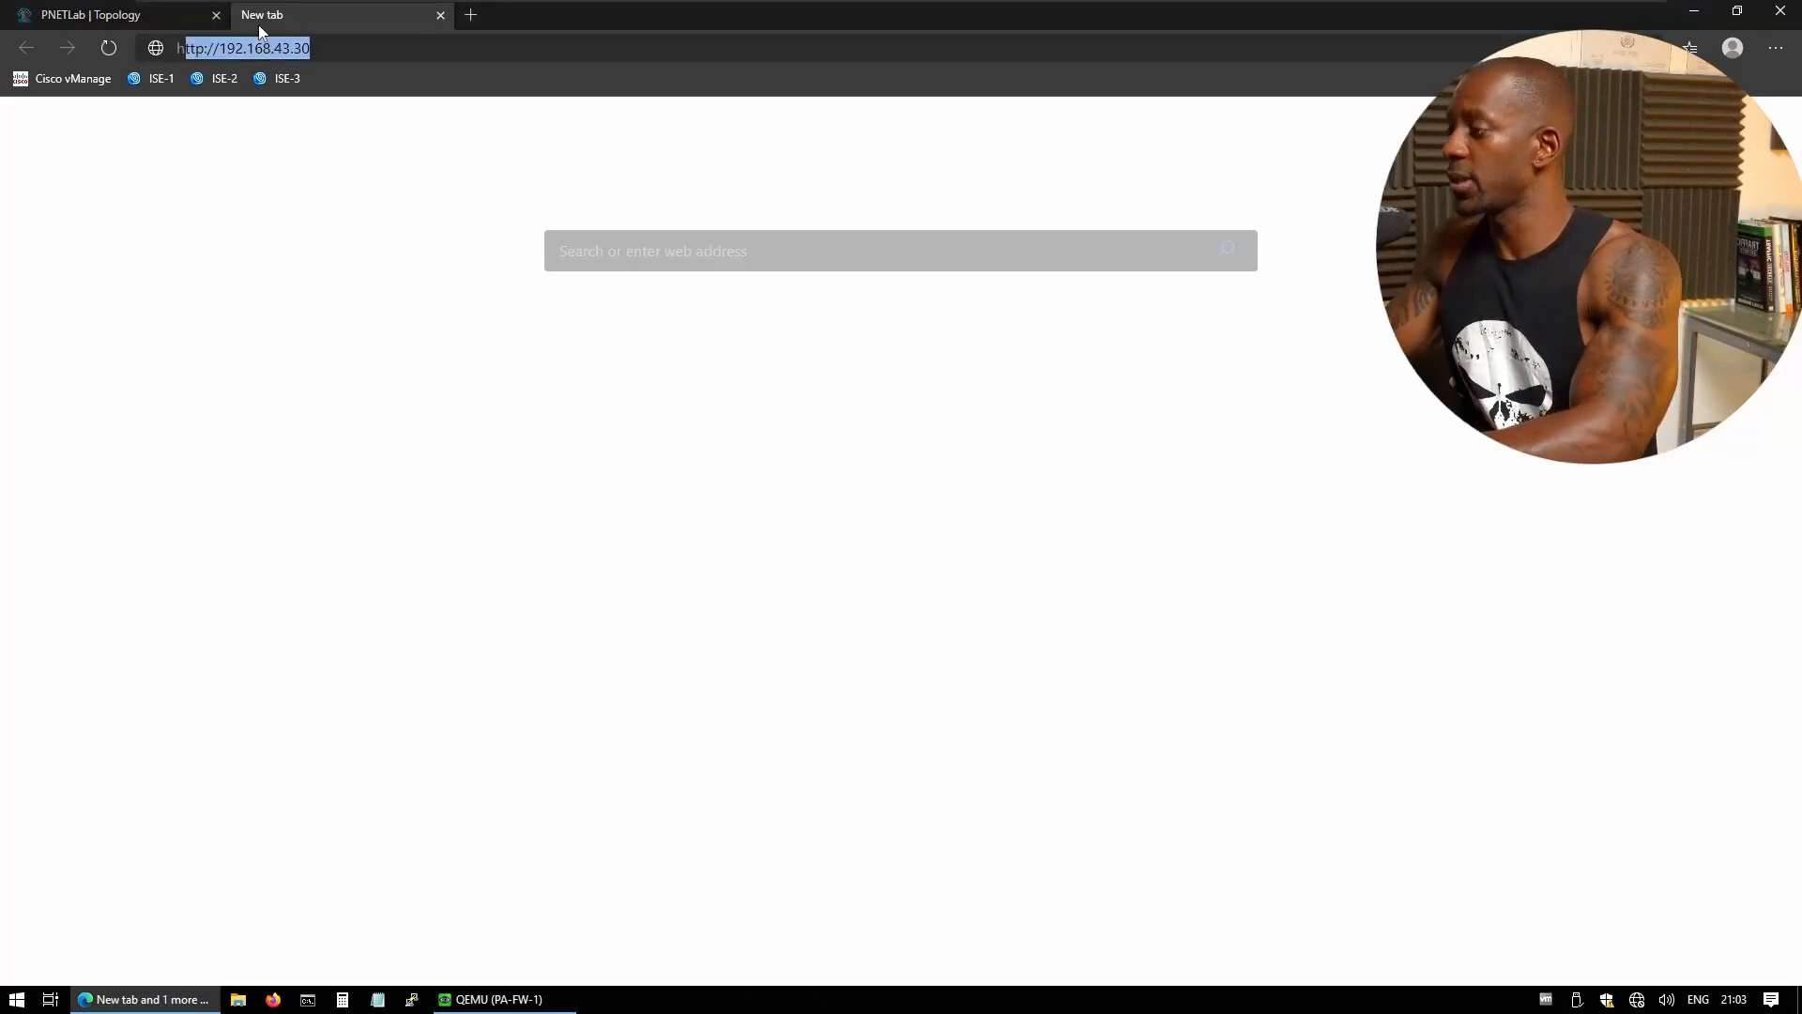
{"action": "type", "text": "://192"}
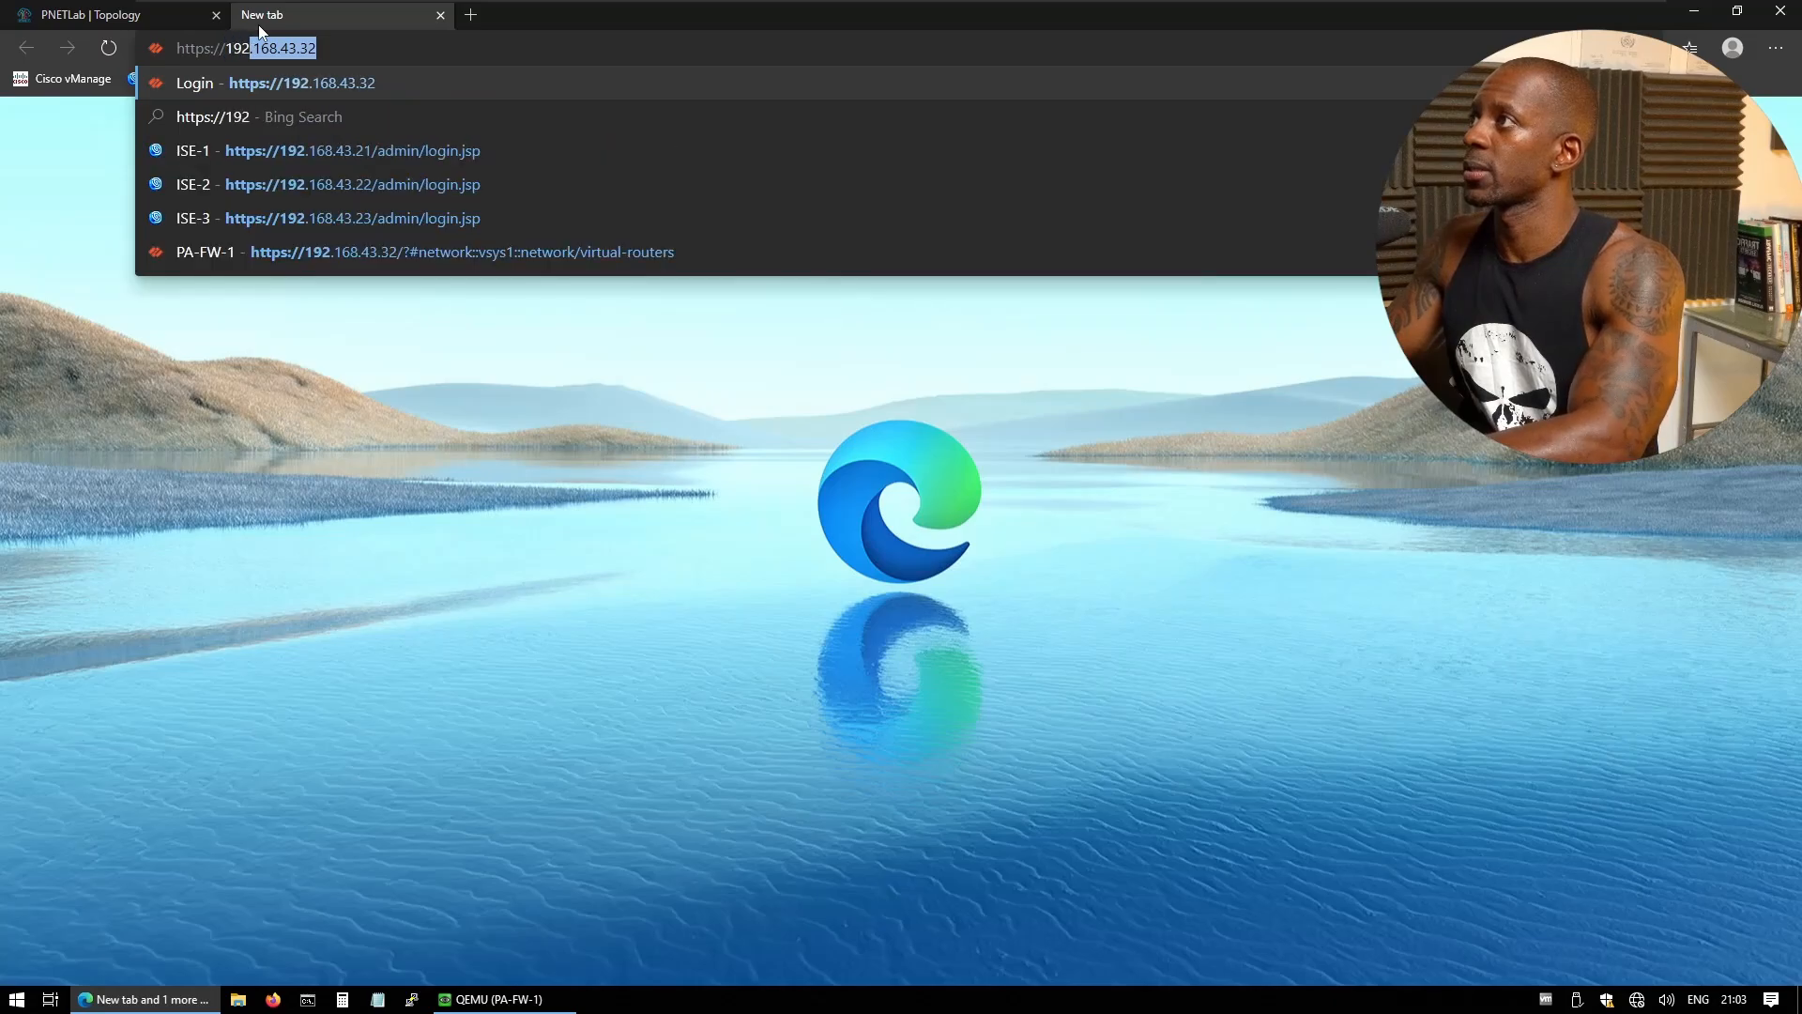
{"action": "type", "text": ".168.43.139"}
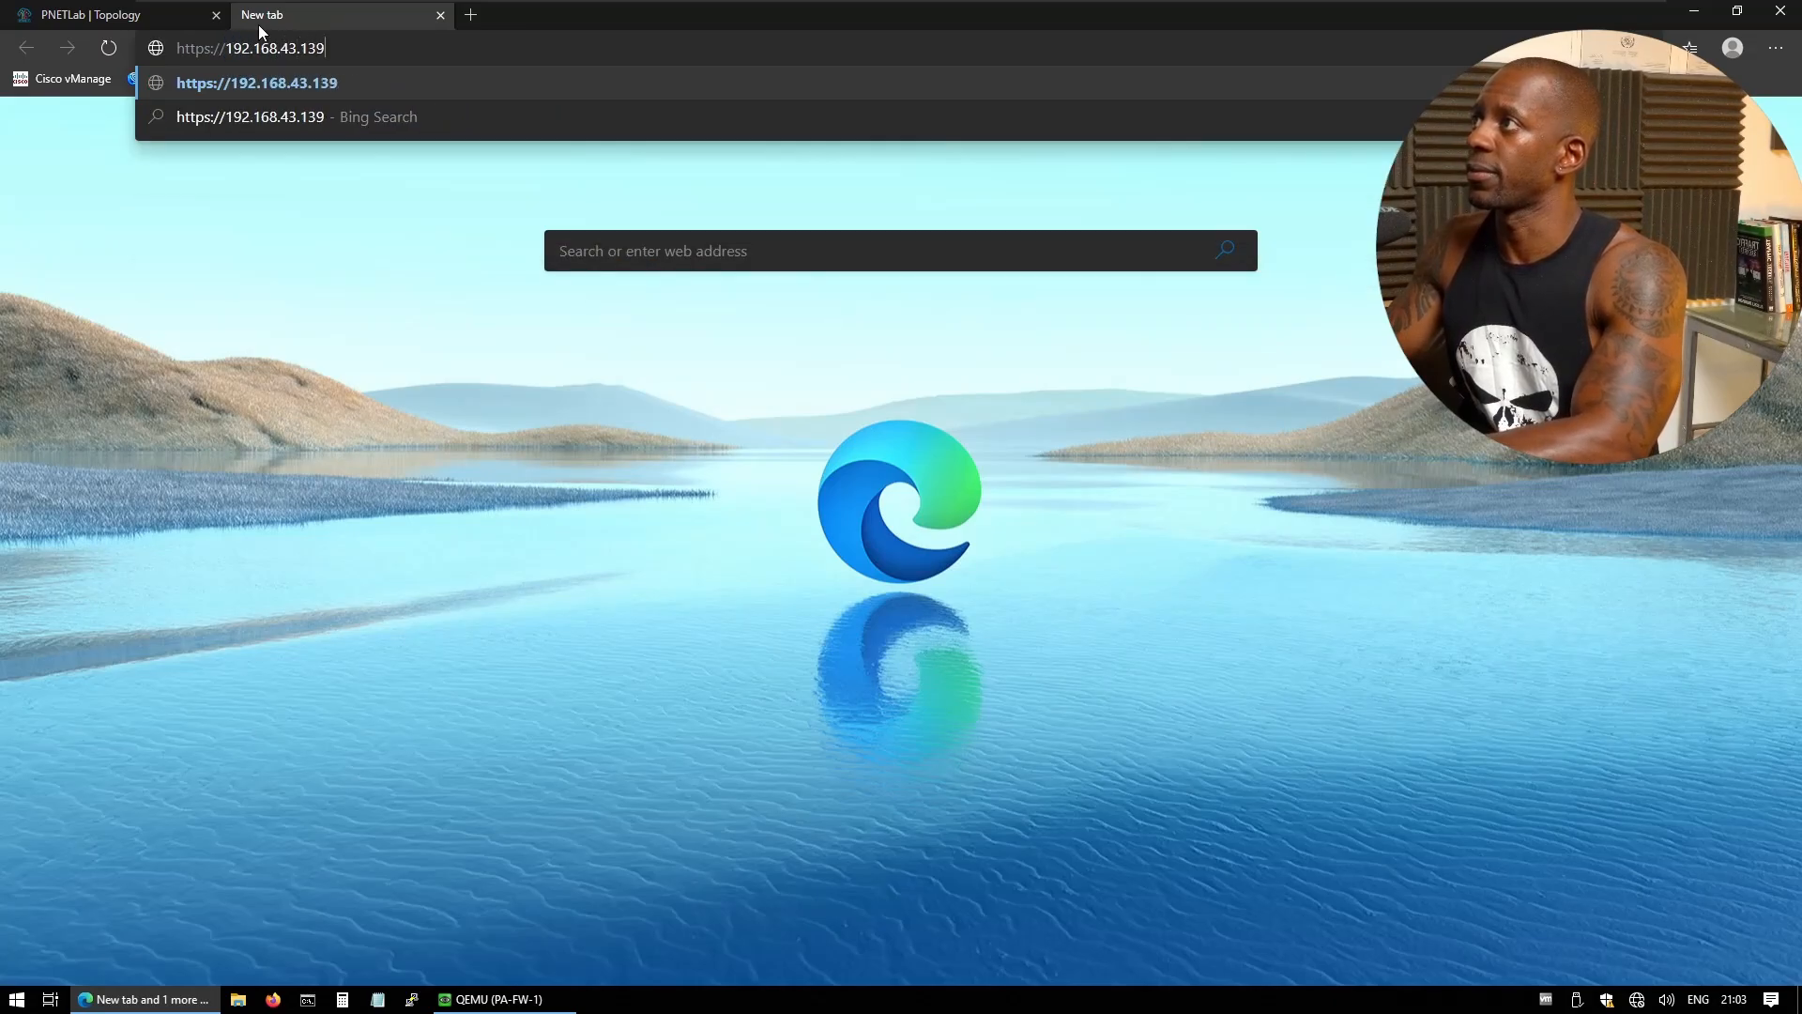
{"action": "key", "text": "Return"}
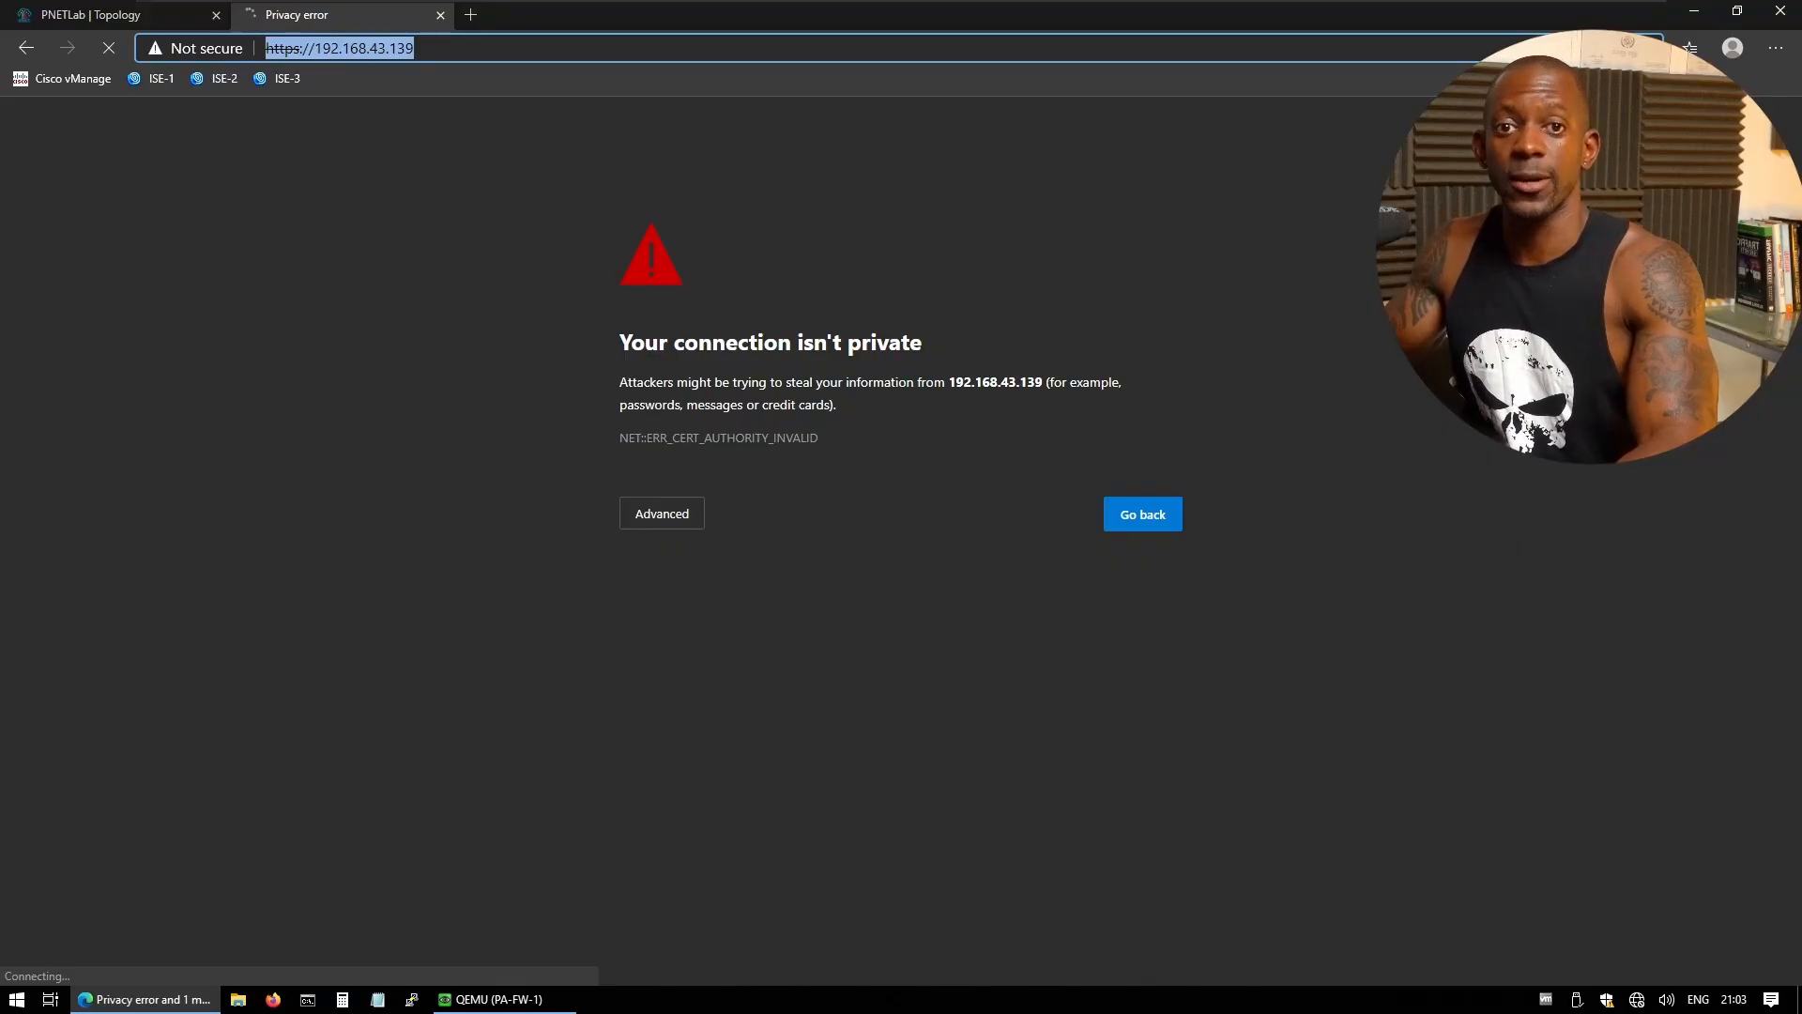
{"action": "left_click", "coordinate": [671, 511]}
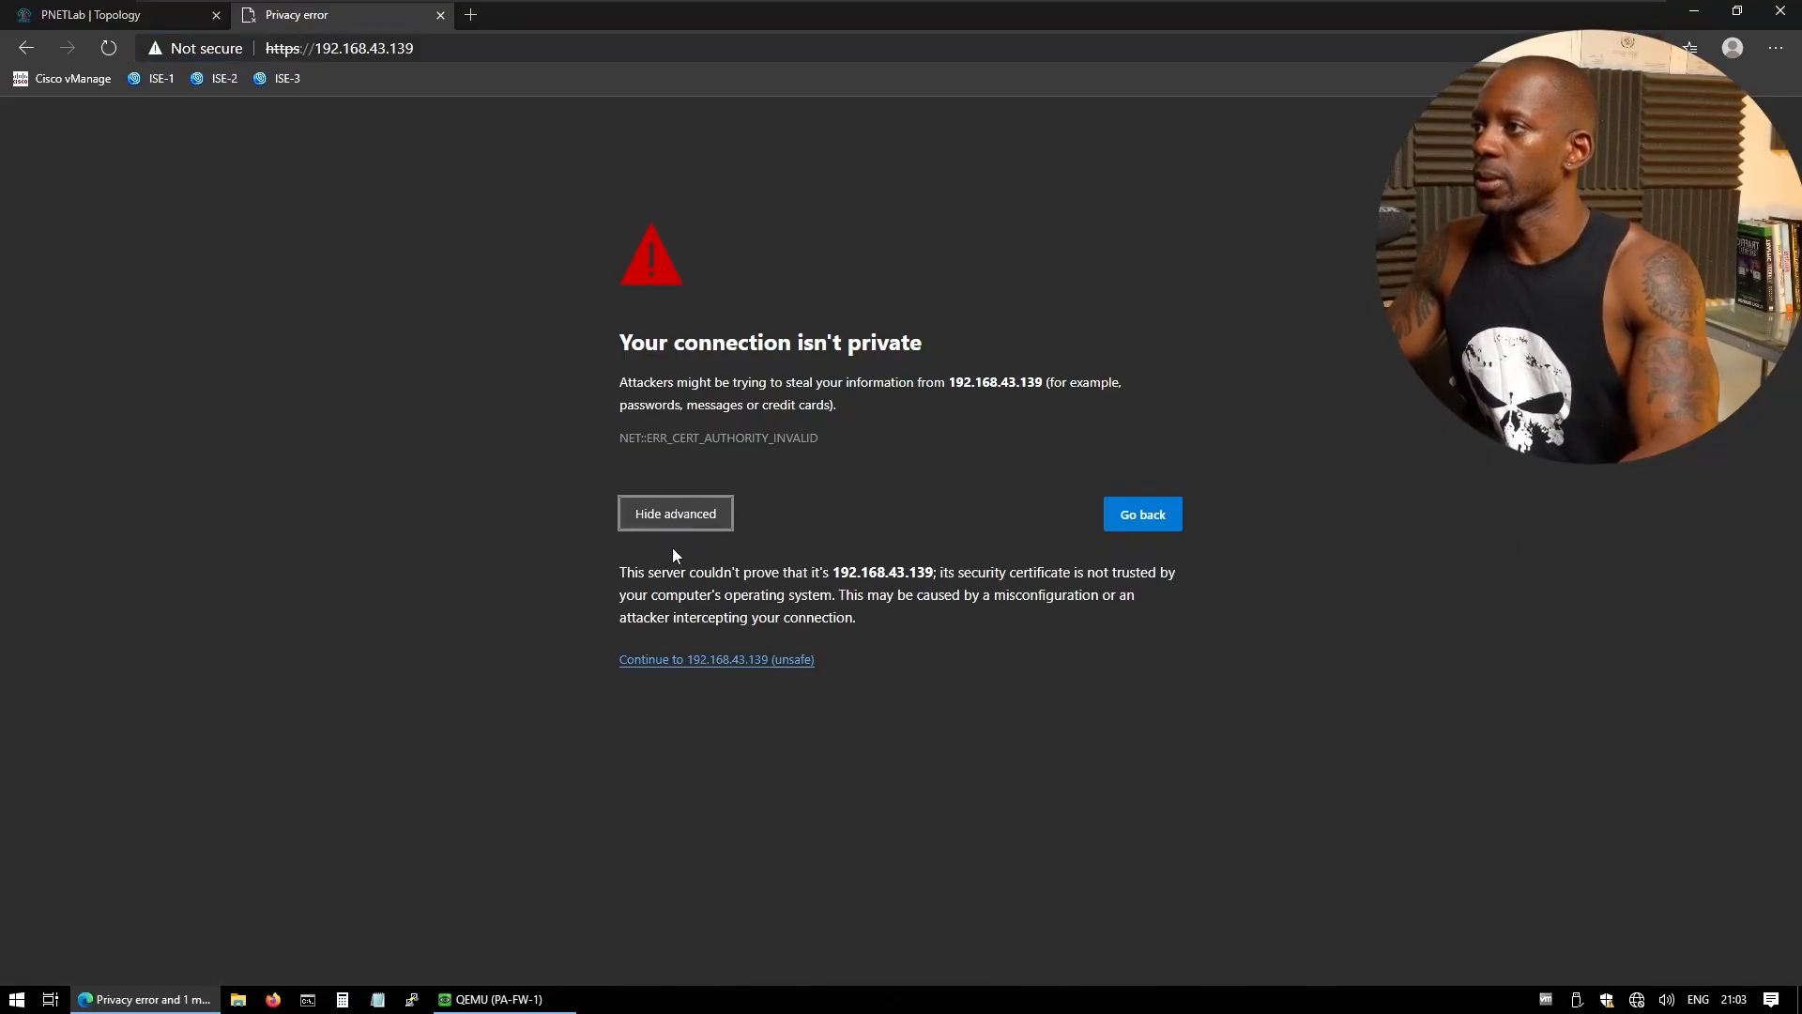
{"action": "left_click", "coordinate": [716, 660]}
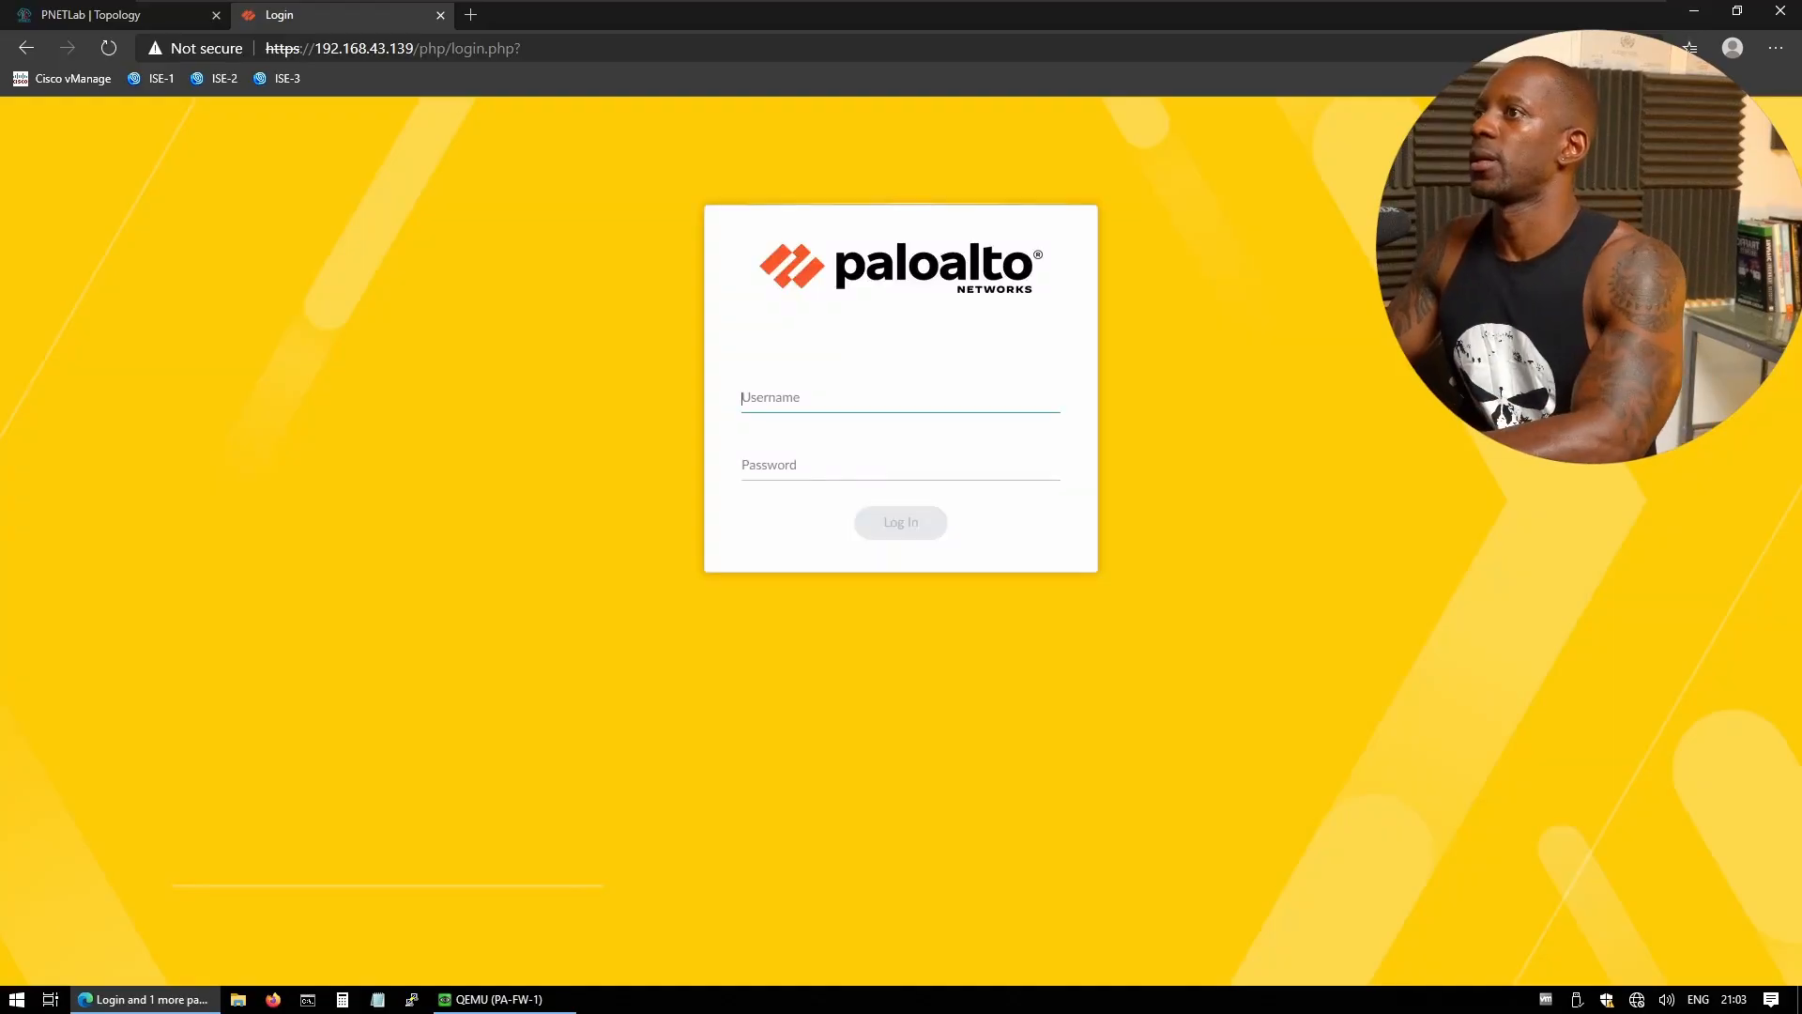
- Log in to the PAN-OS web UI as admin with the account password
{"action": "type", "text": "admin"}
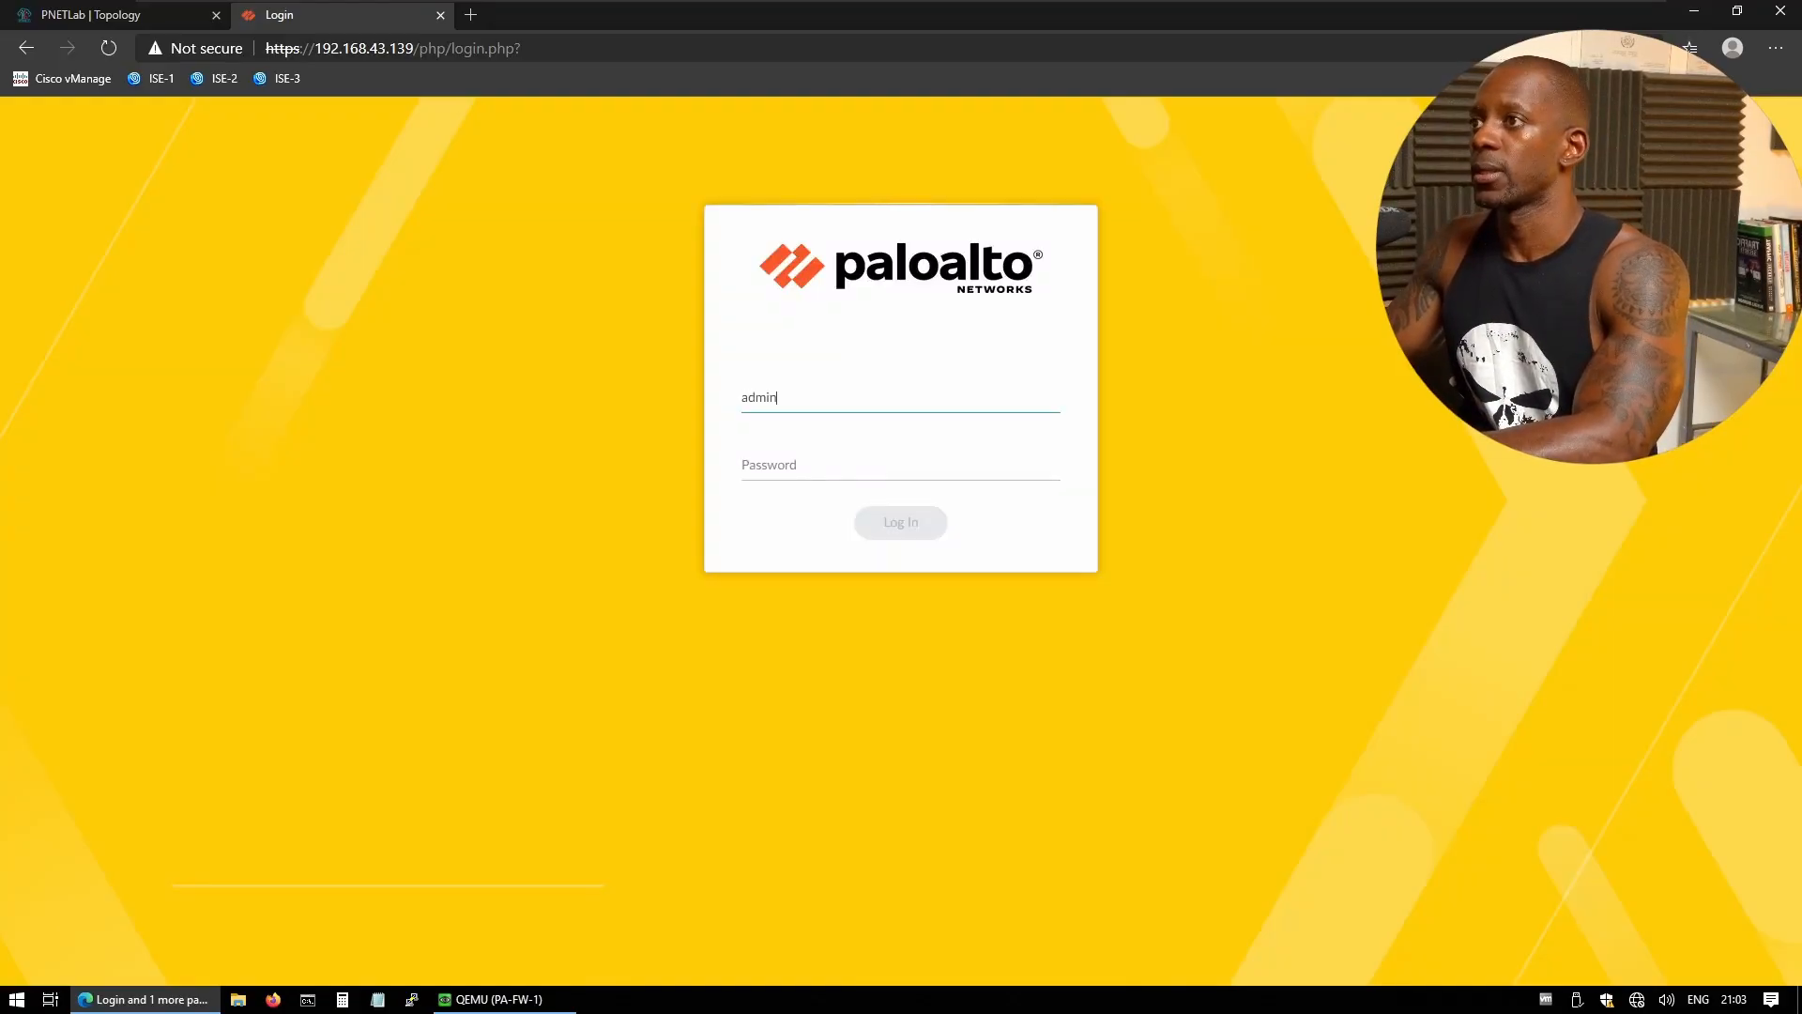
{"action": "key", "text": "Tab"}
{"action": "type", "text": "adm"}
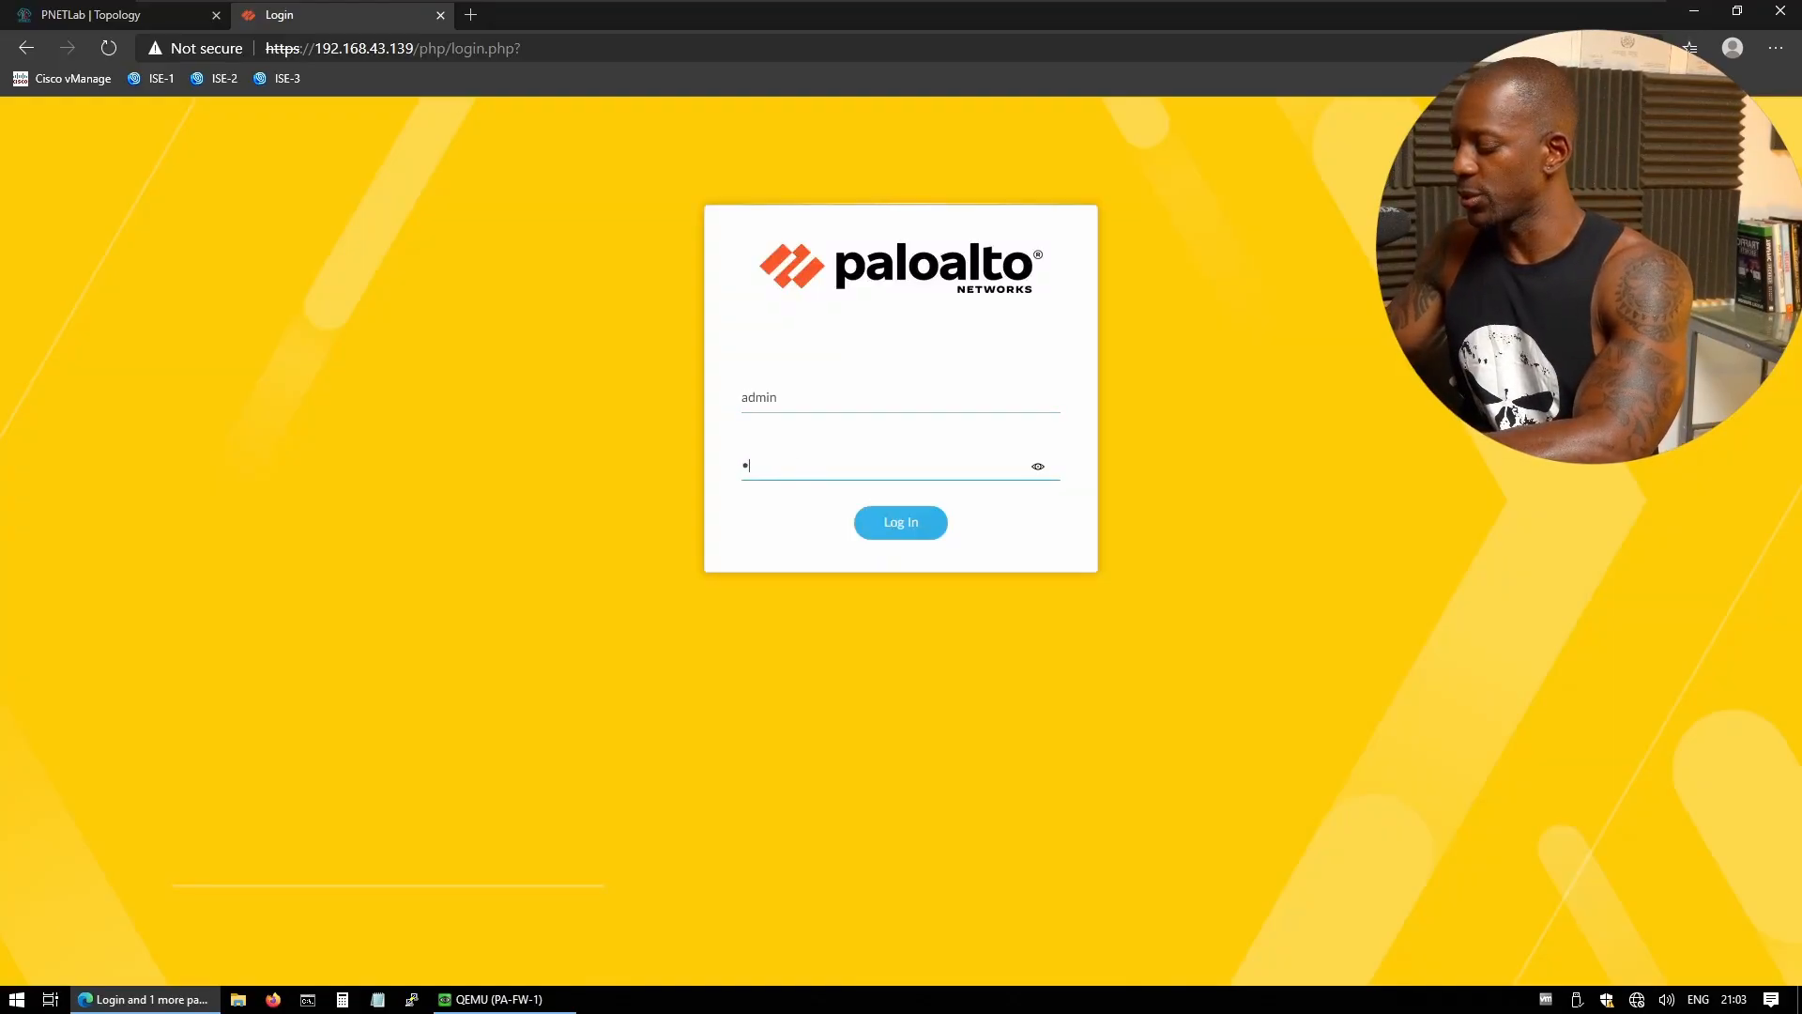
{"action": "type", "text": "•••••"}
{"action": "key", "text": "Return"}
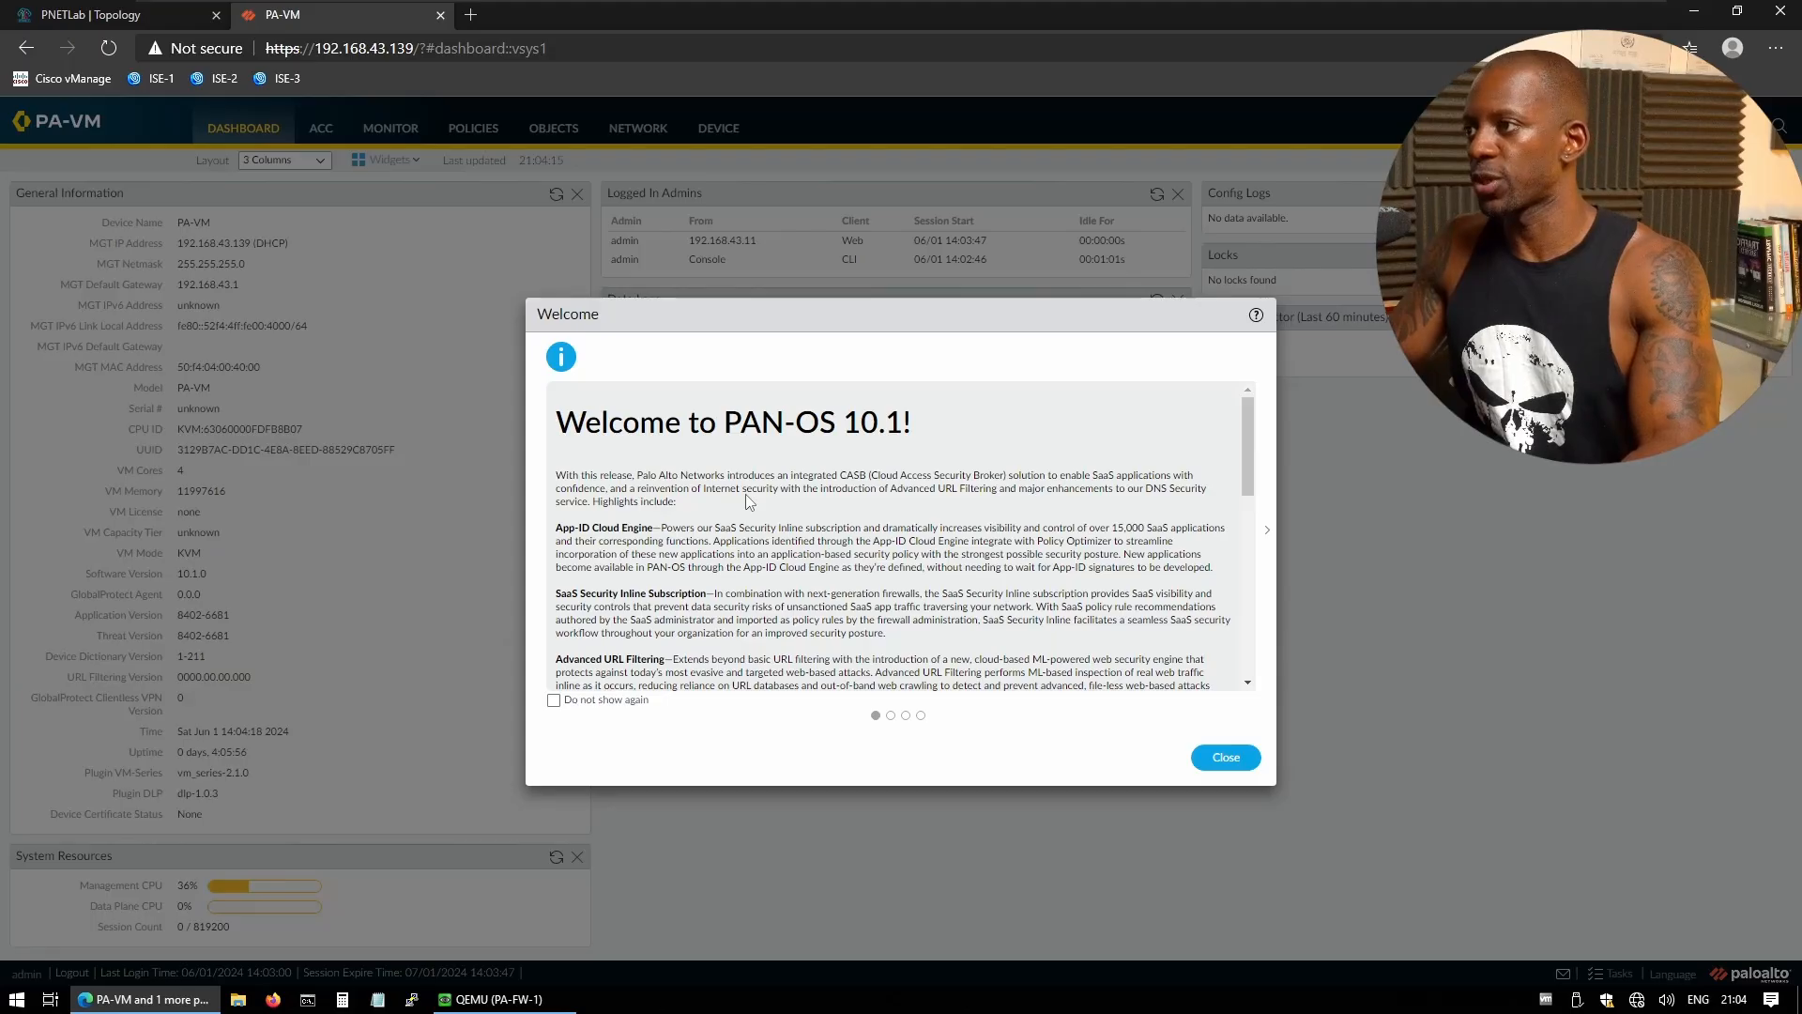
- Tick 'Do not show again' on the welcome, end-of-life and advisories messages, close them, and choose Remind Me Later for telemetry
{"action": "left_click", "coordinate": [553, 702]}
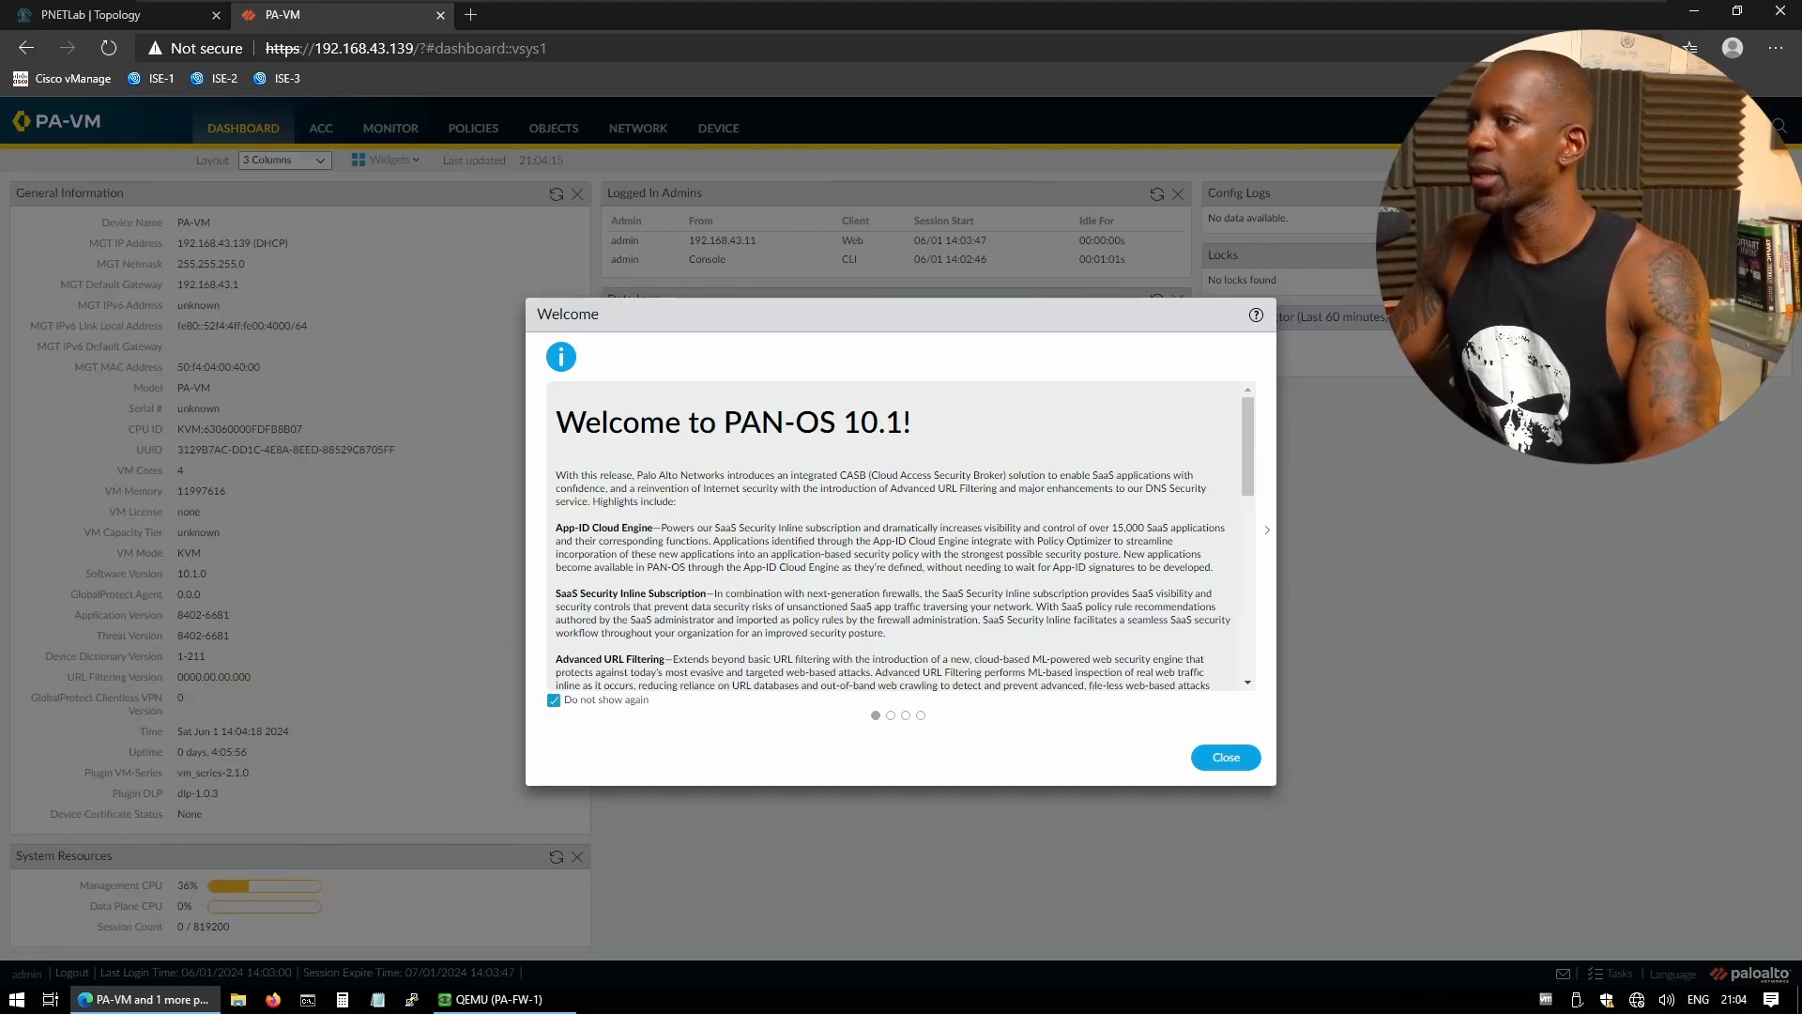
{"action": "left_click", "coordinate": [889, 717]}
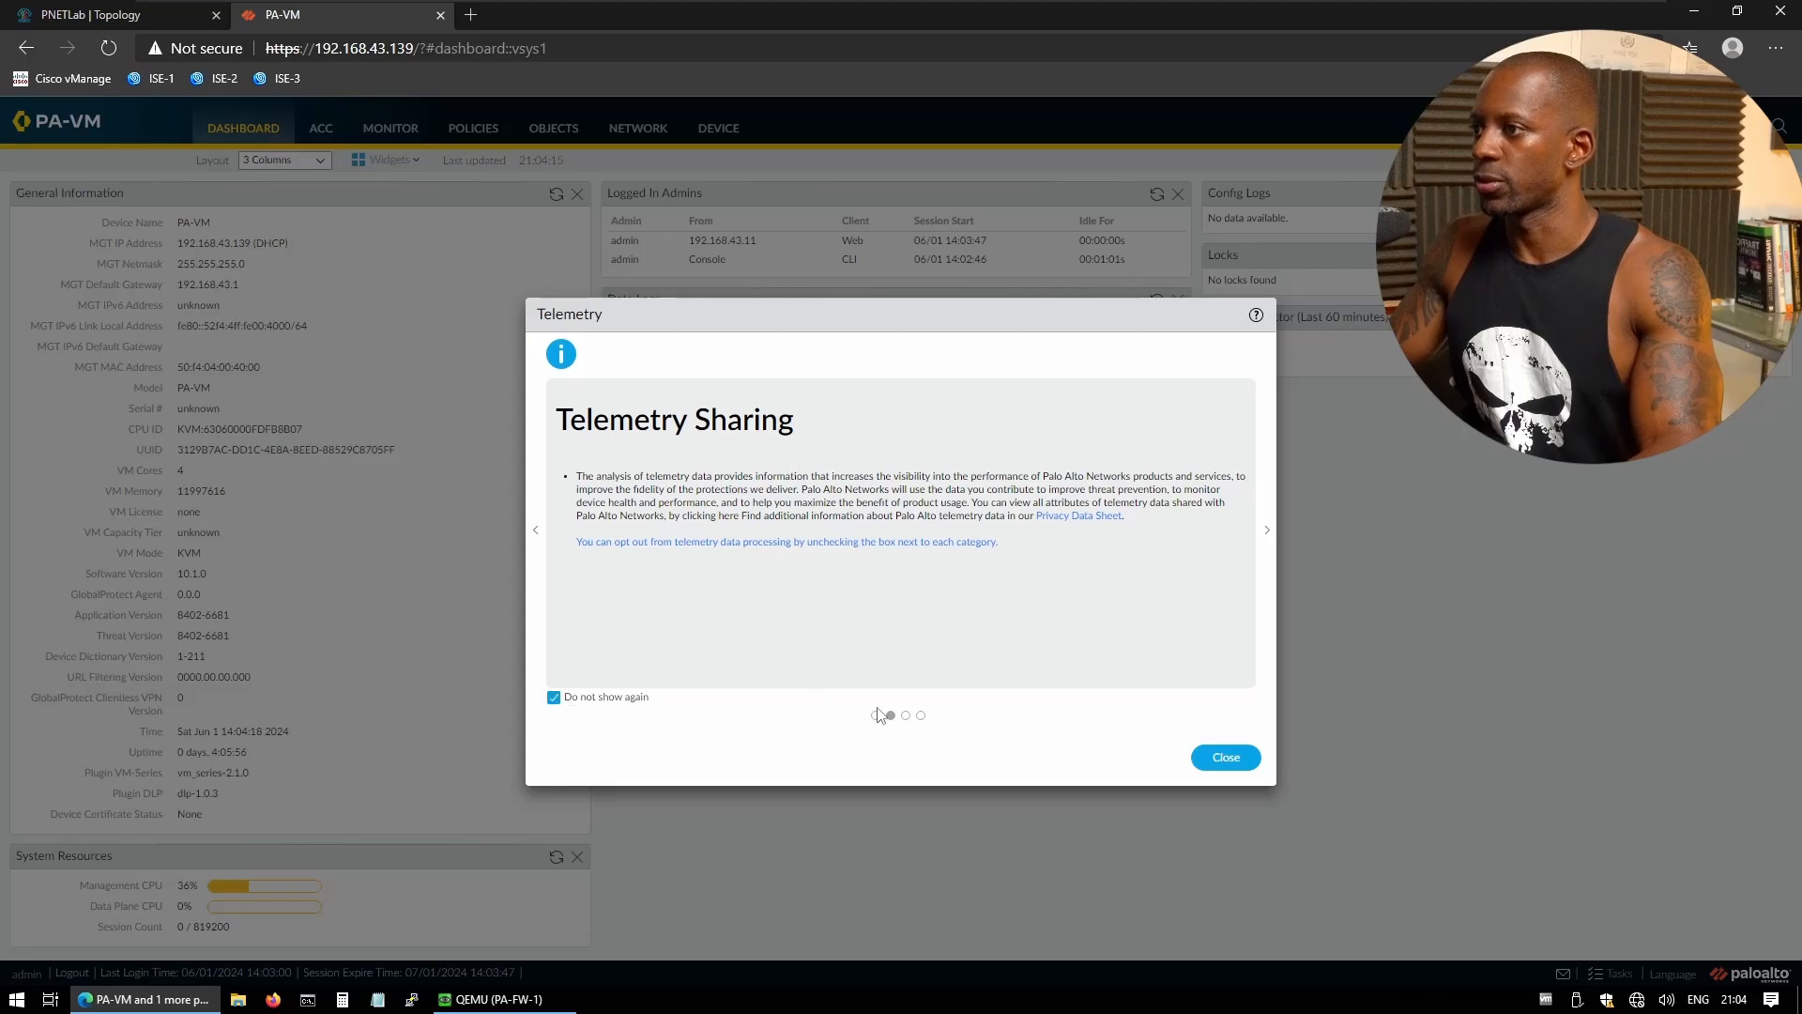
{"action": "left_click", "coordinate": [905, 718]}
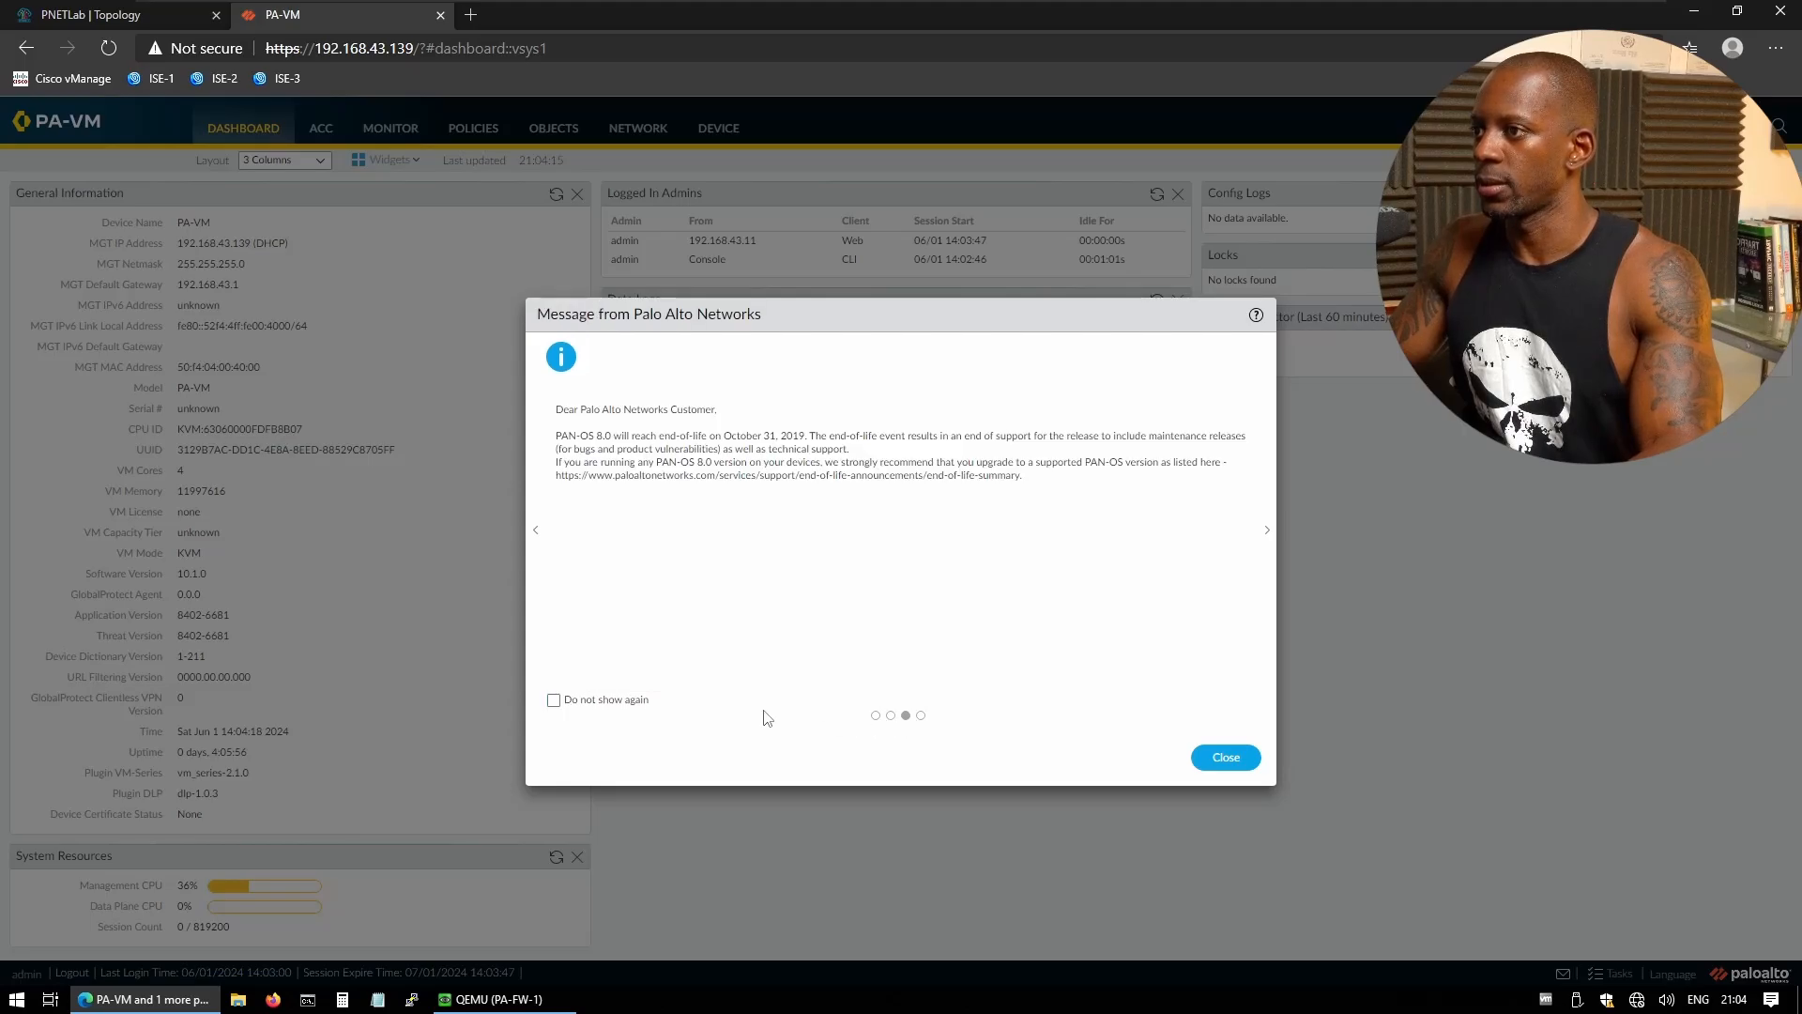
{"action": "left_click", "coordinate": [553, 700]}
{"action": "left_click", "coordinate": [920, 717]}
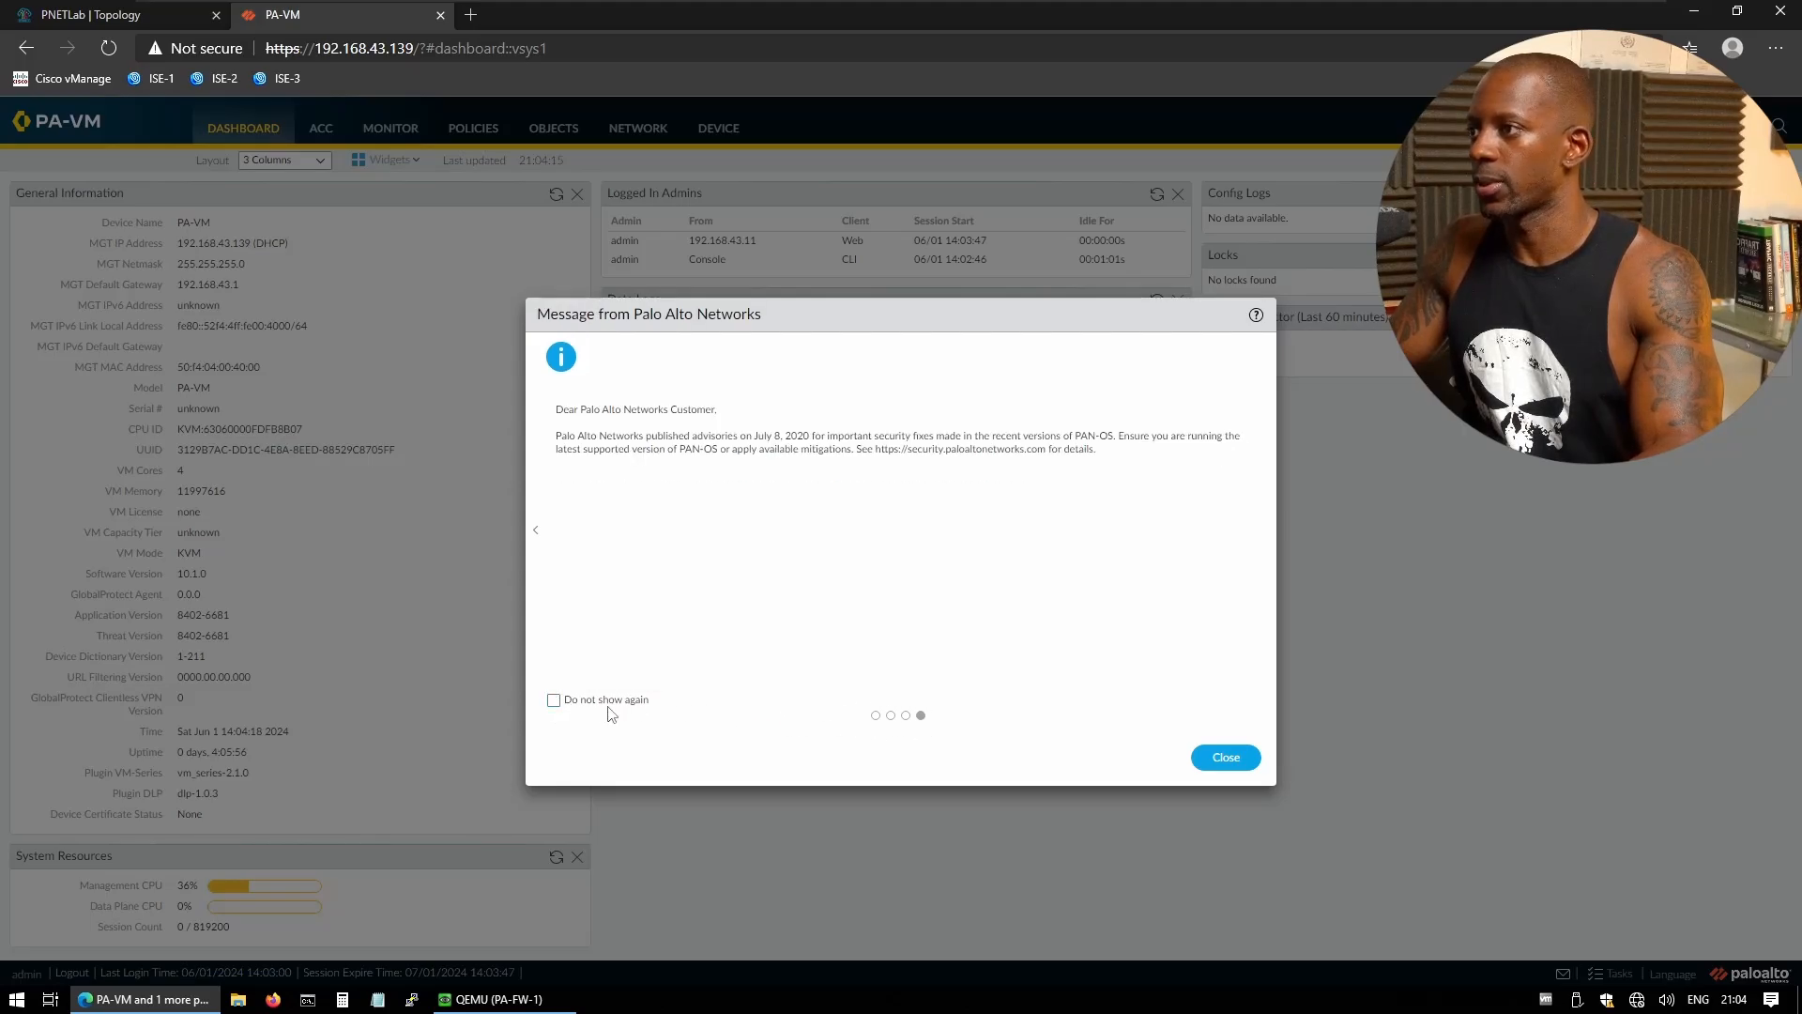
{"action": "left_click", "coordinate": [554, 700]}
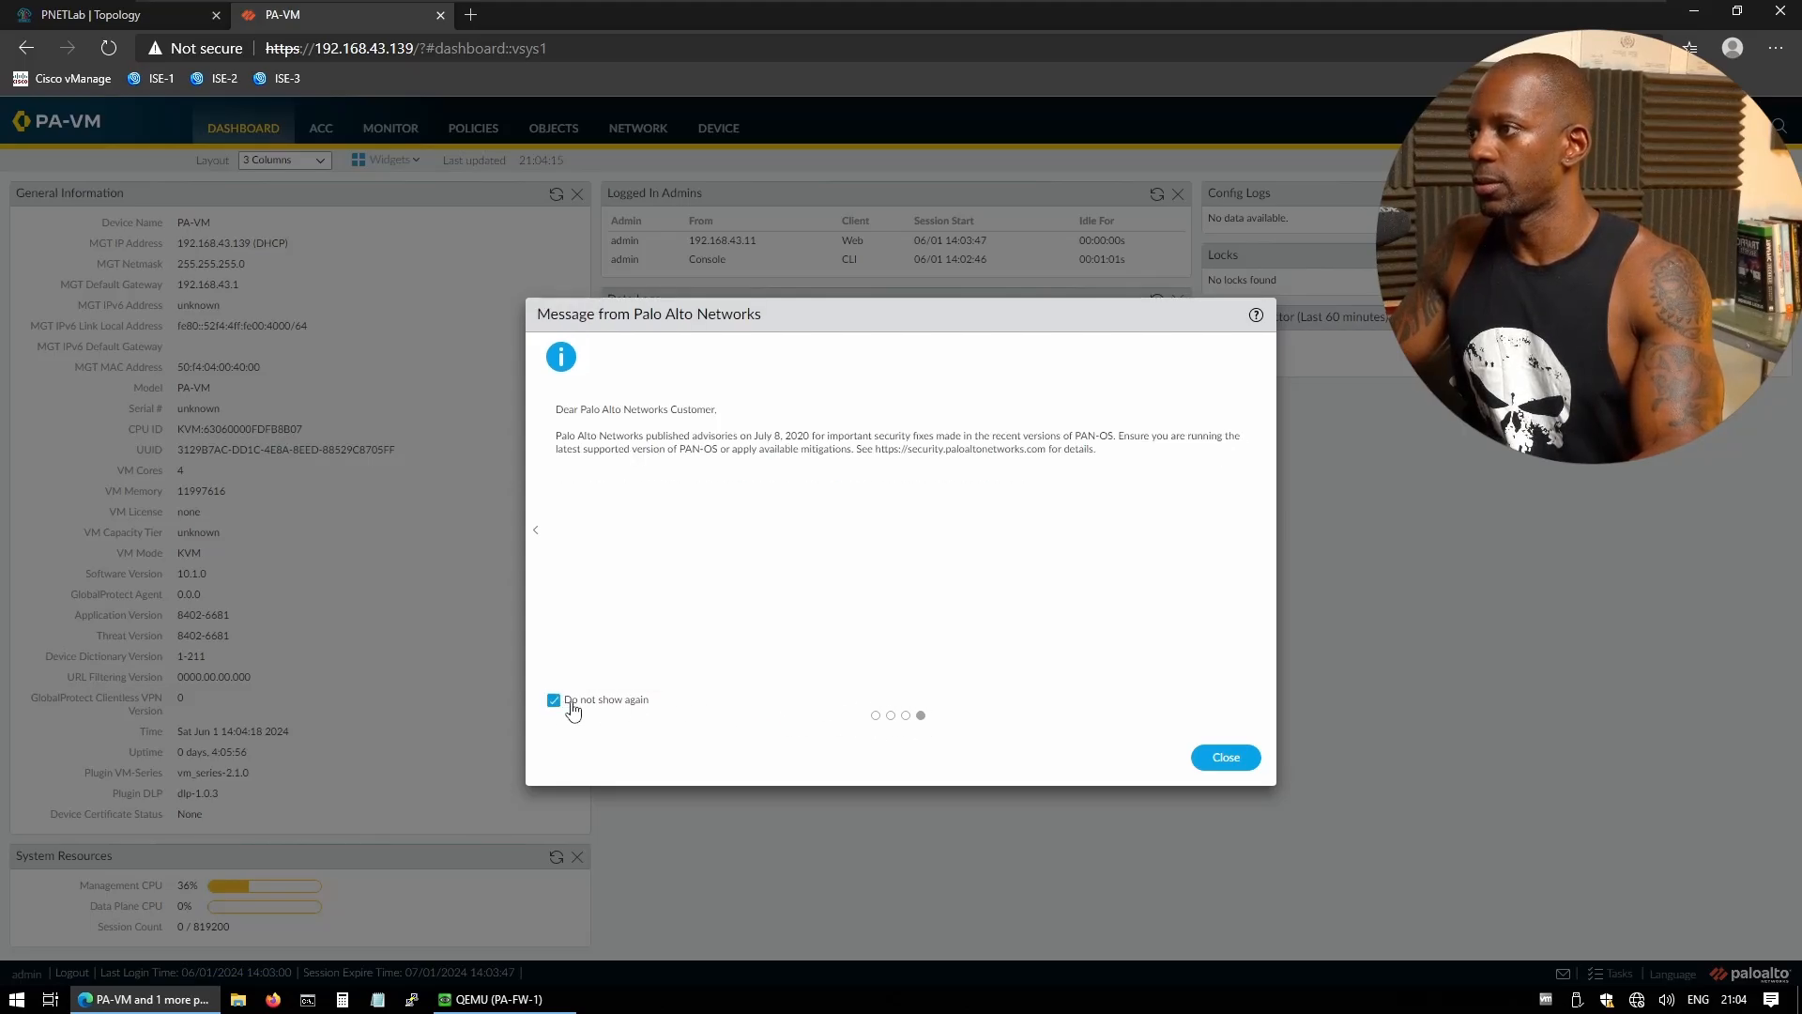
{"action": "left_click", "coordinate": [1217, 767]}
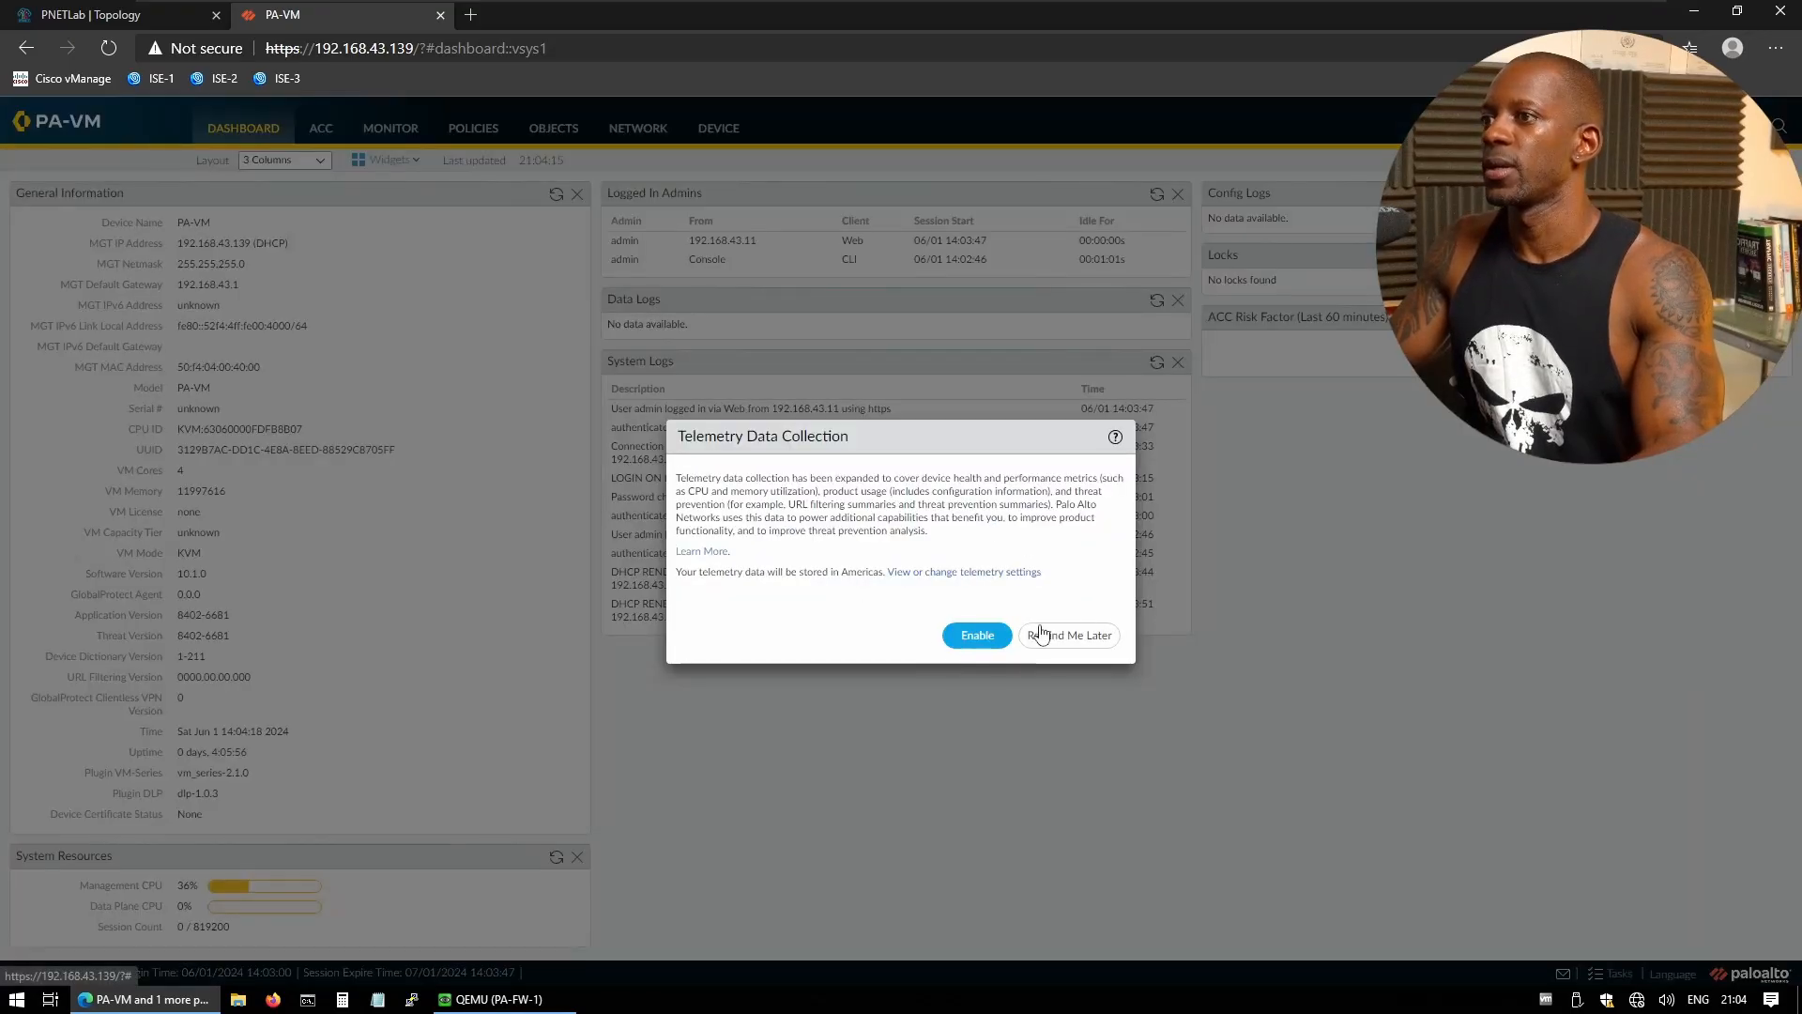
{"action": "left_click", "coordinate": [1041, 635]}
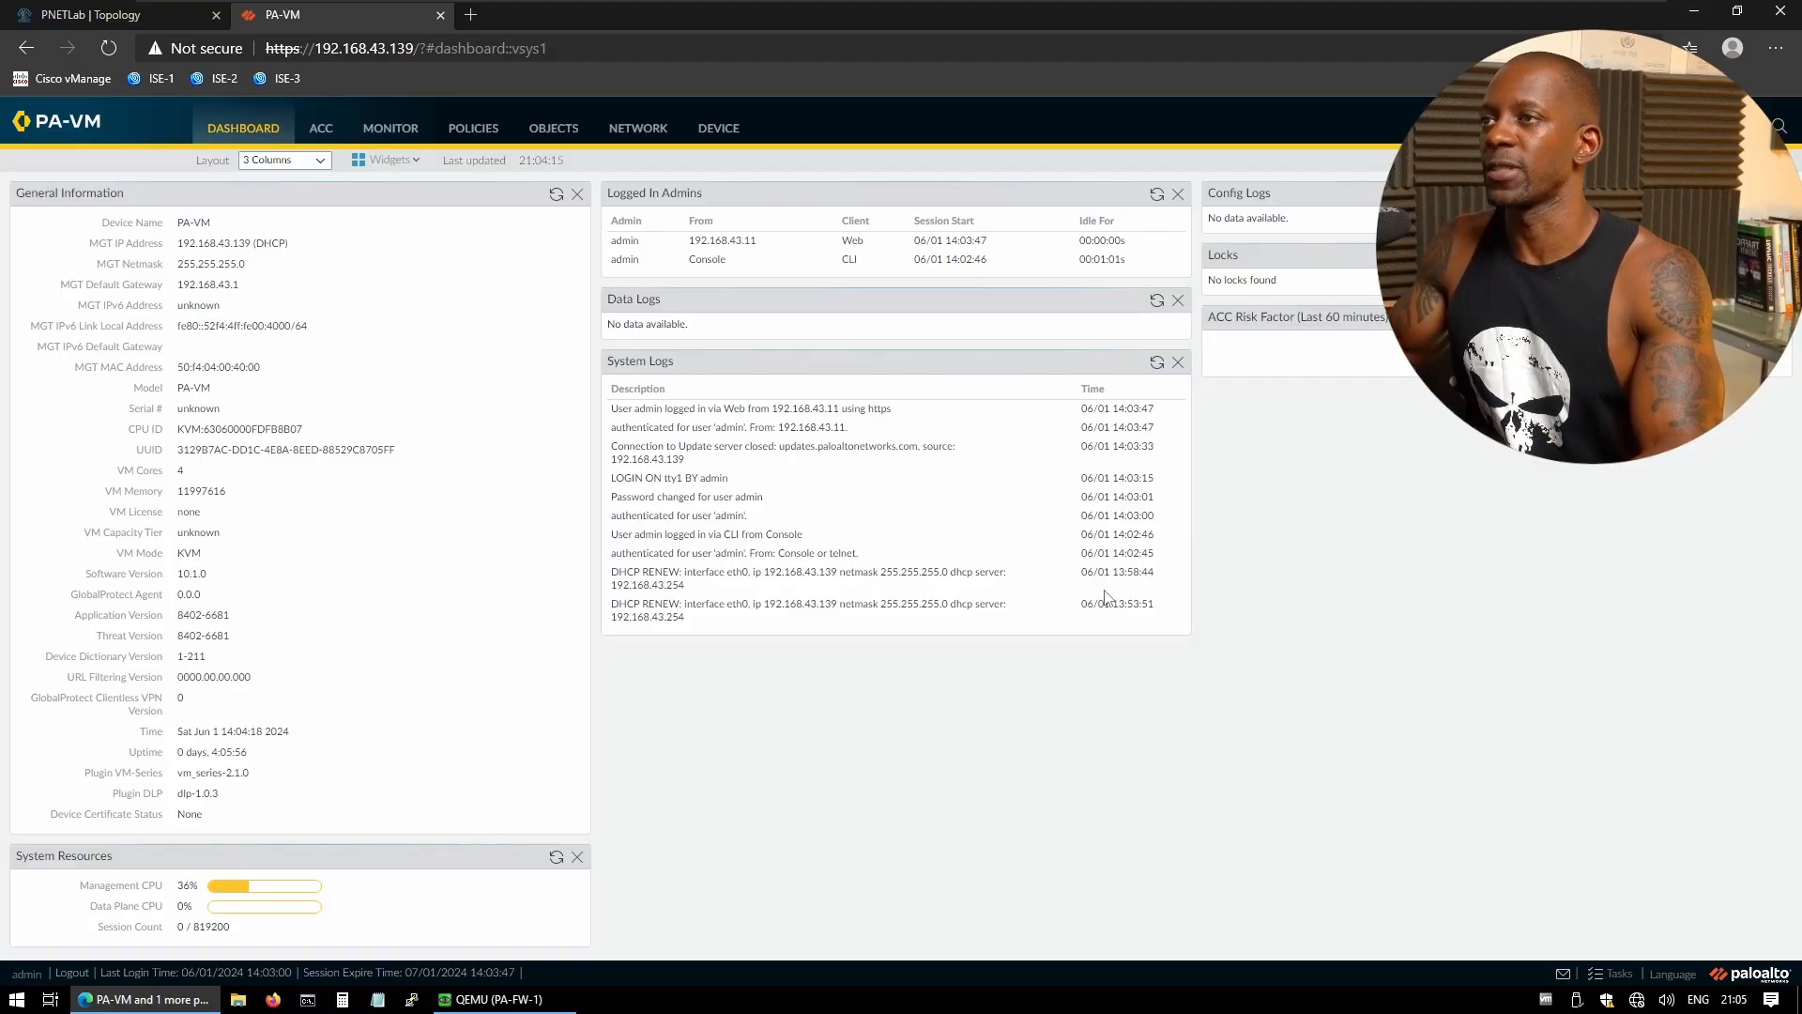
- Set the firewall hostname to PA-FW-1 in Device > Setup > Management, then switch to the PNETLab tab
{"action": "left_click", "coordinate": [726, 139]}
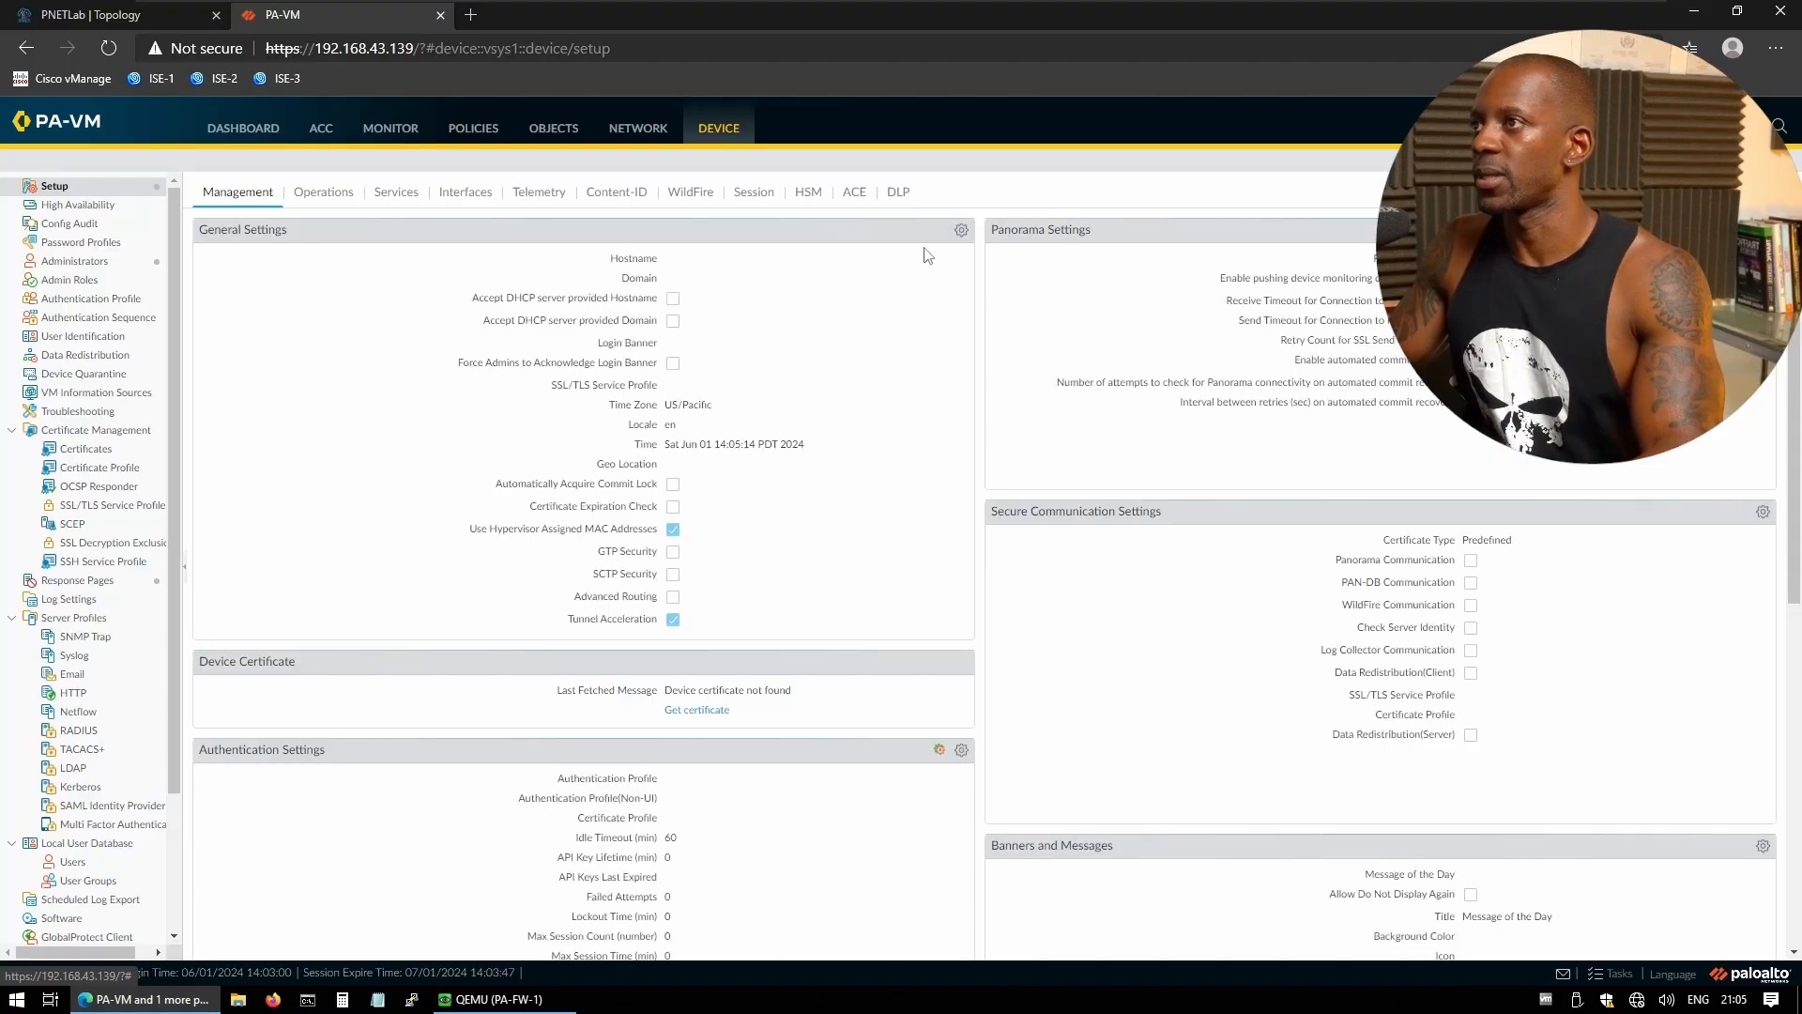
{"action": "left_click", "coordinate": [961, 230]}
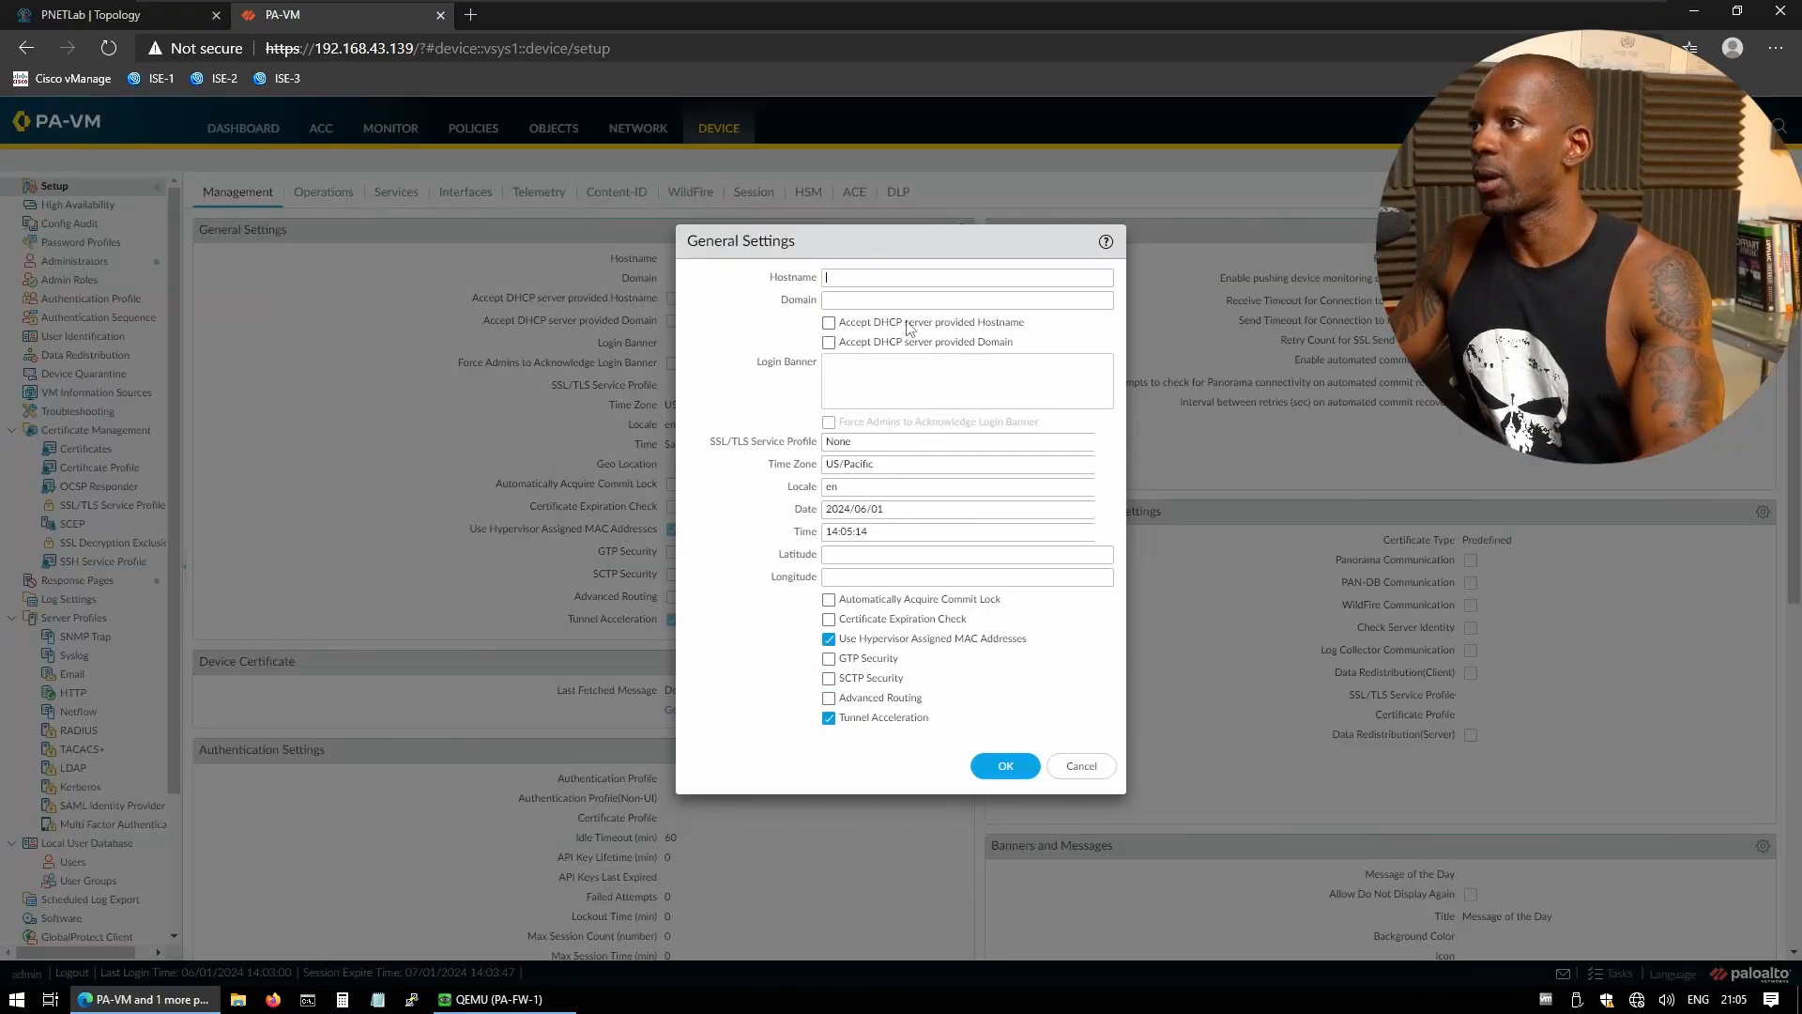
{"action": "type", "text": "P"}
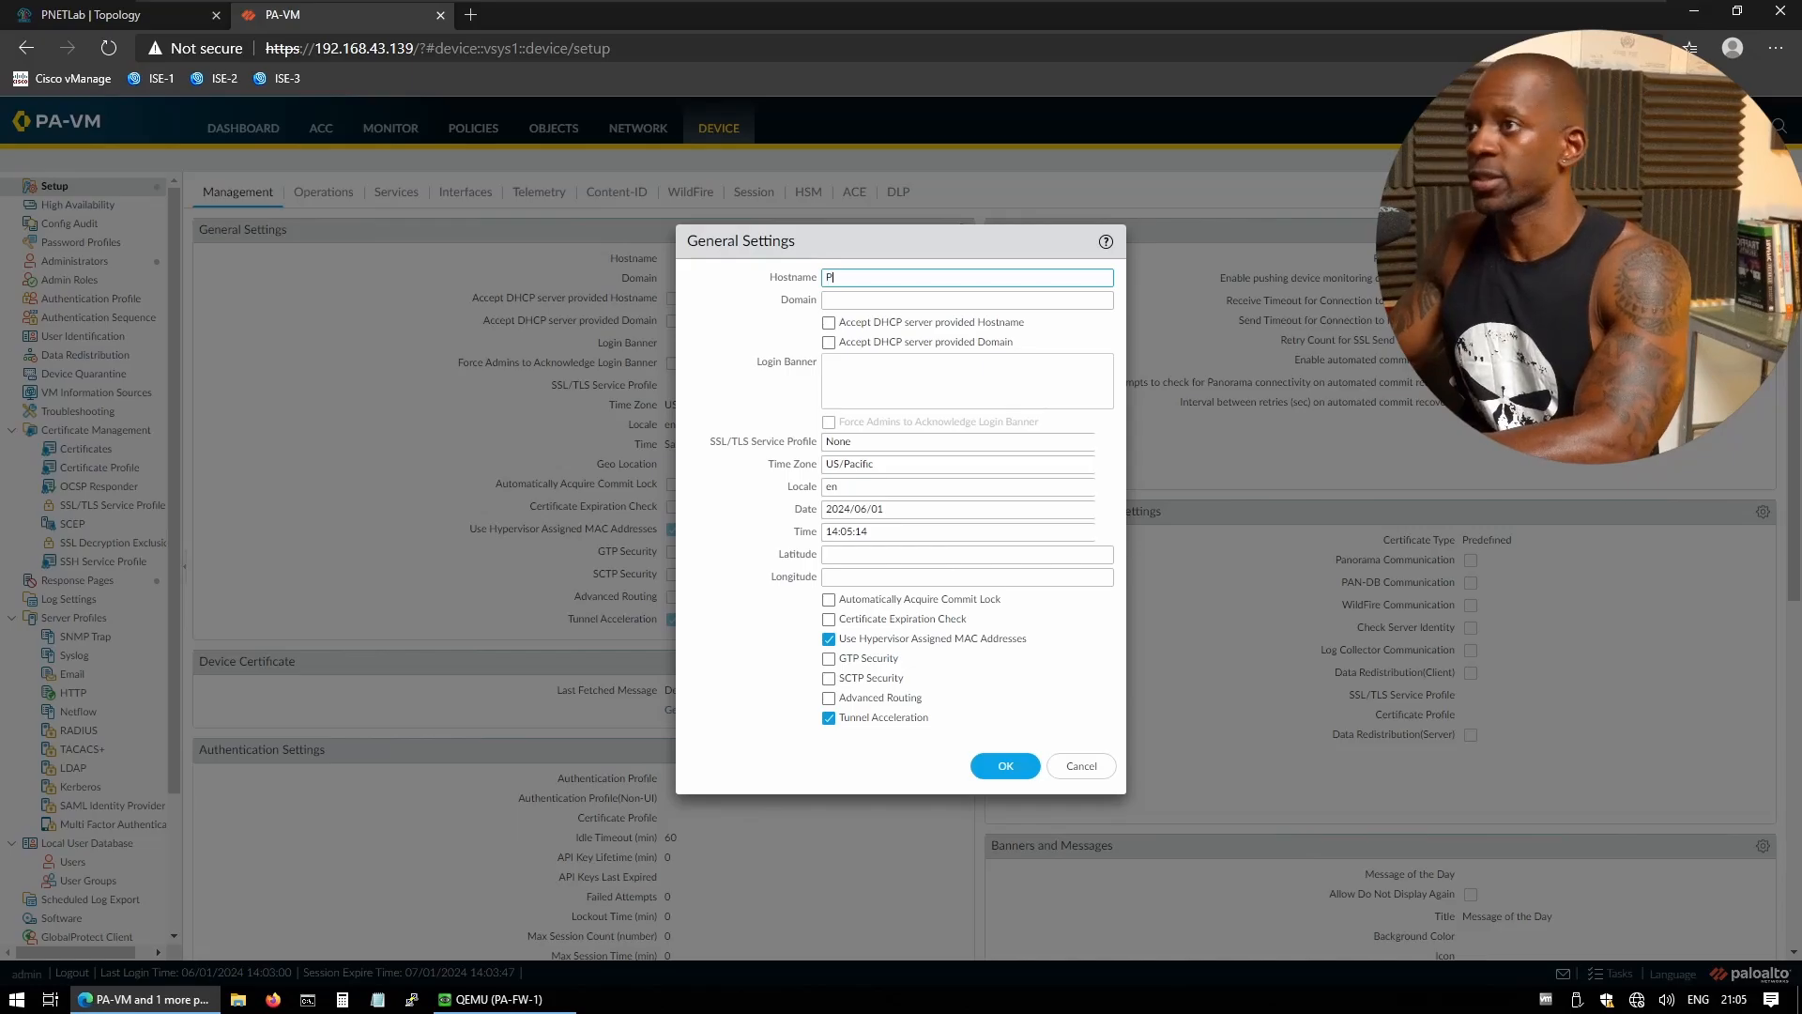
{"action": "type", "text": "A-F"}
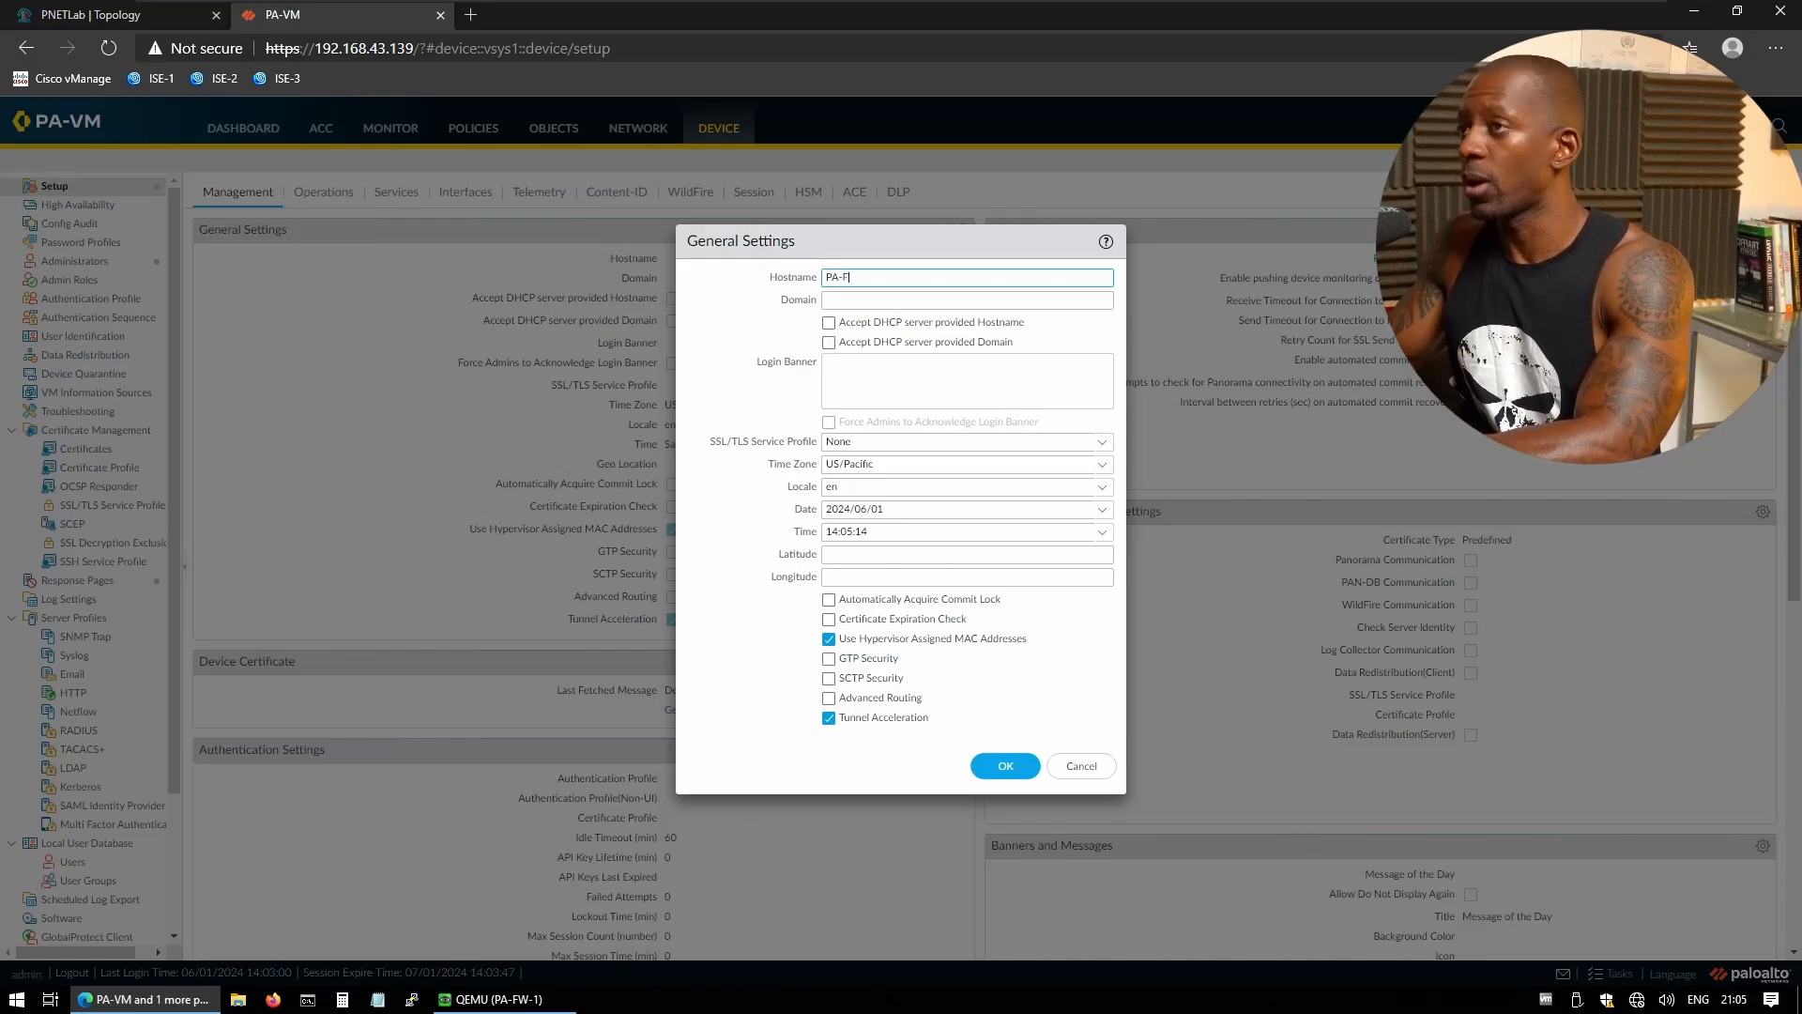
{"action": "type", "text": "W-1"}
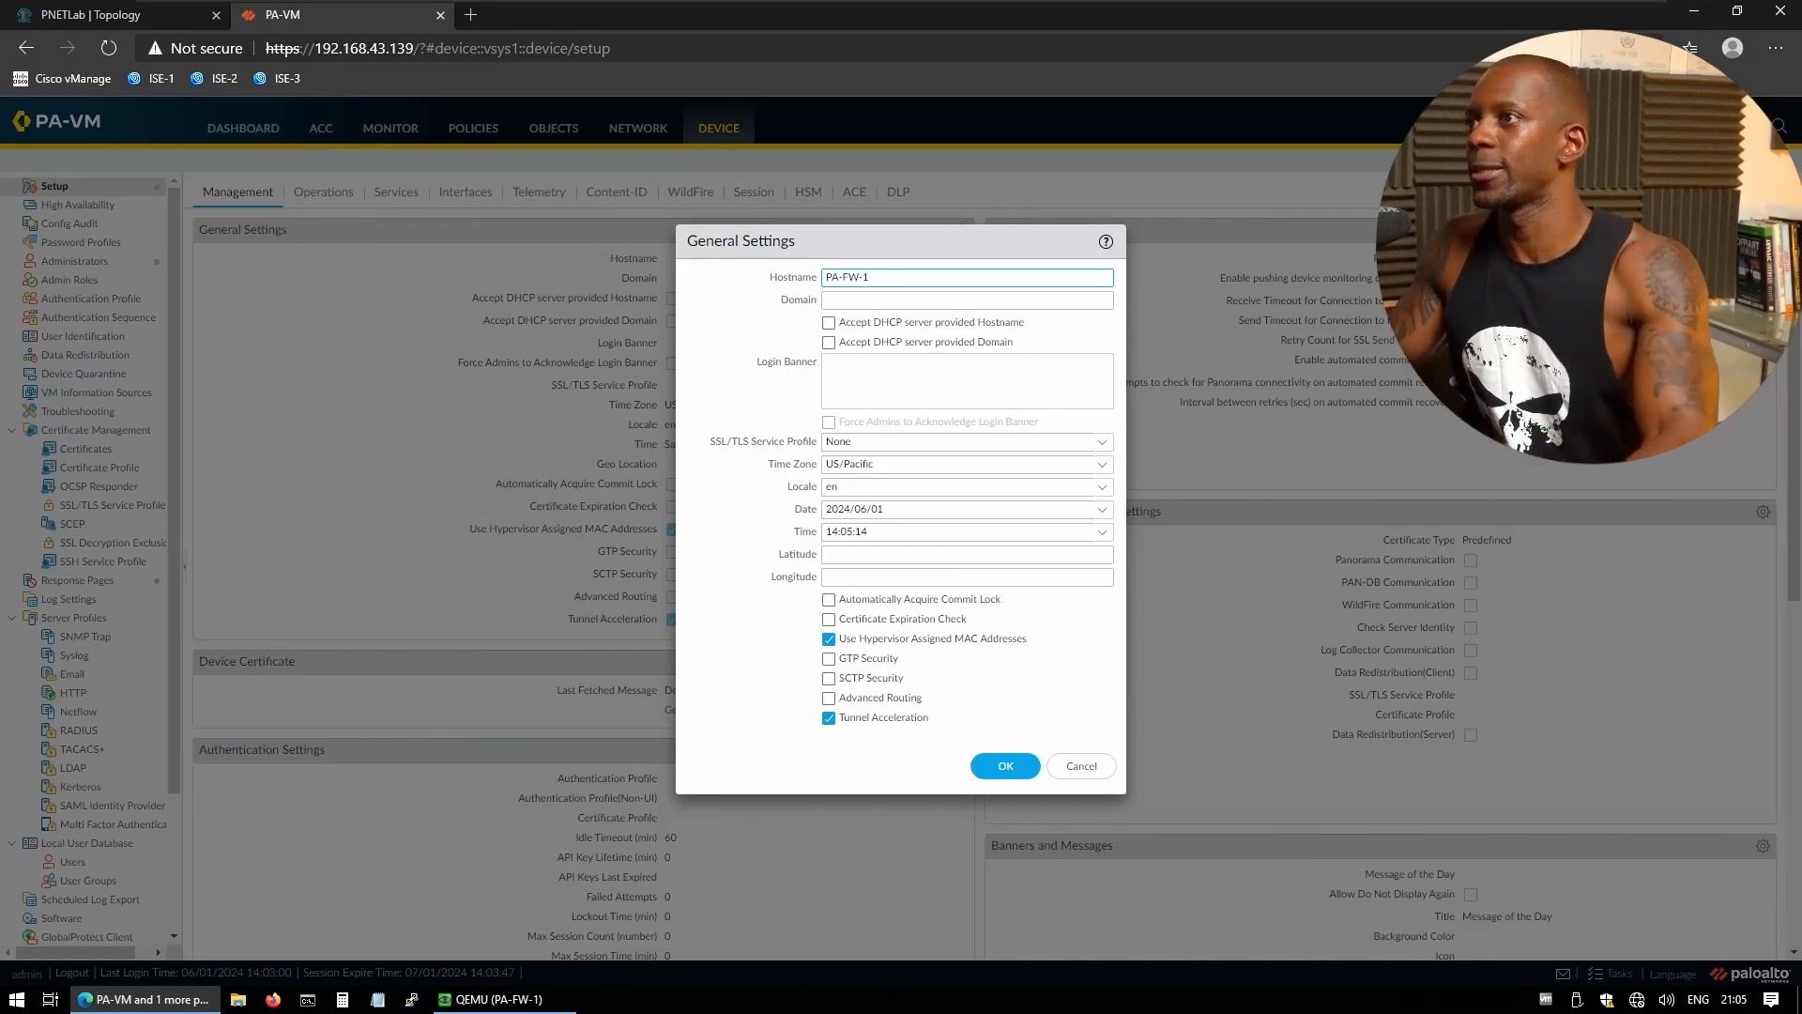
{"action": "left_click", "coordinate": [1006, 764]}
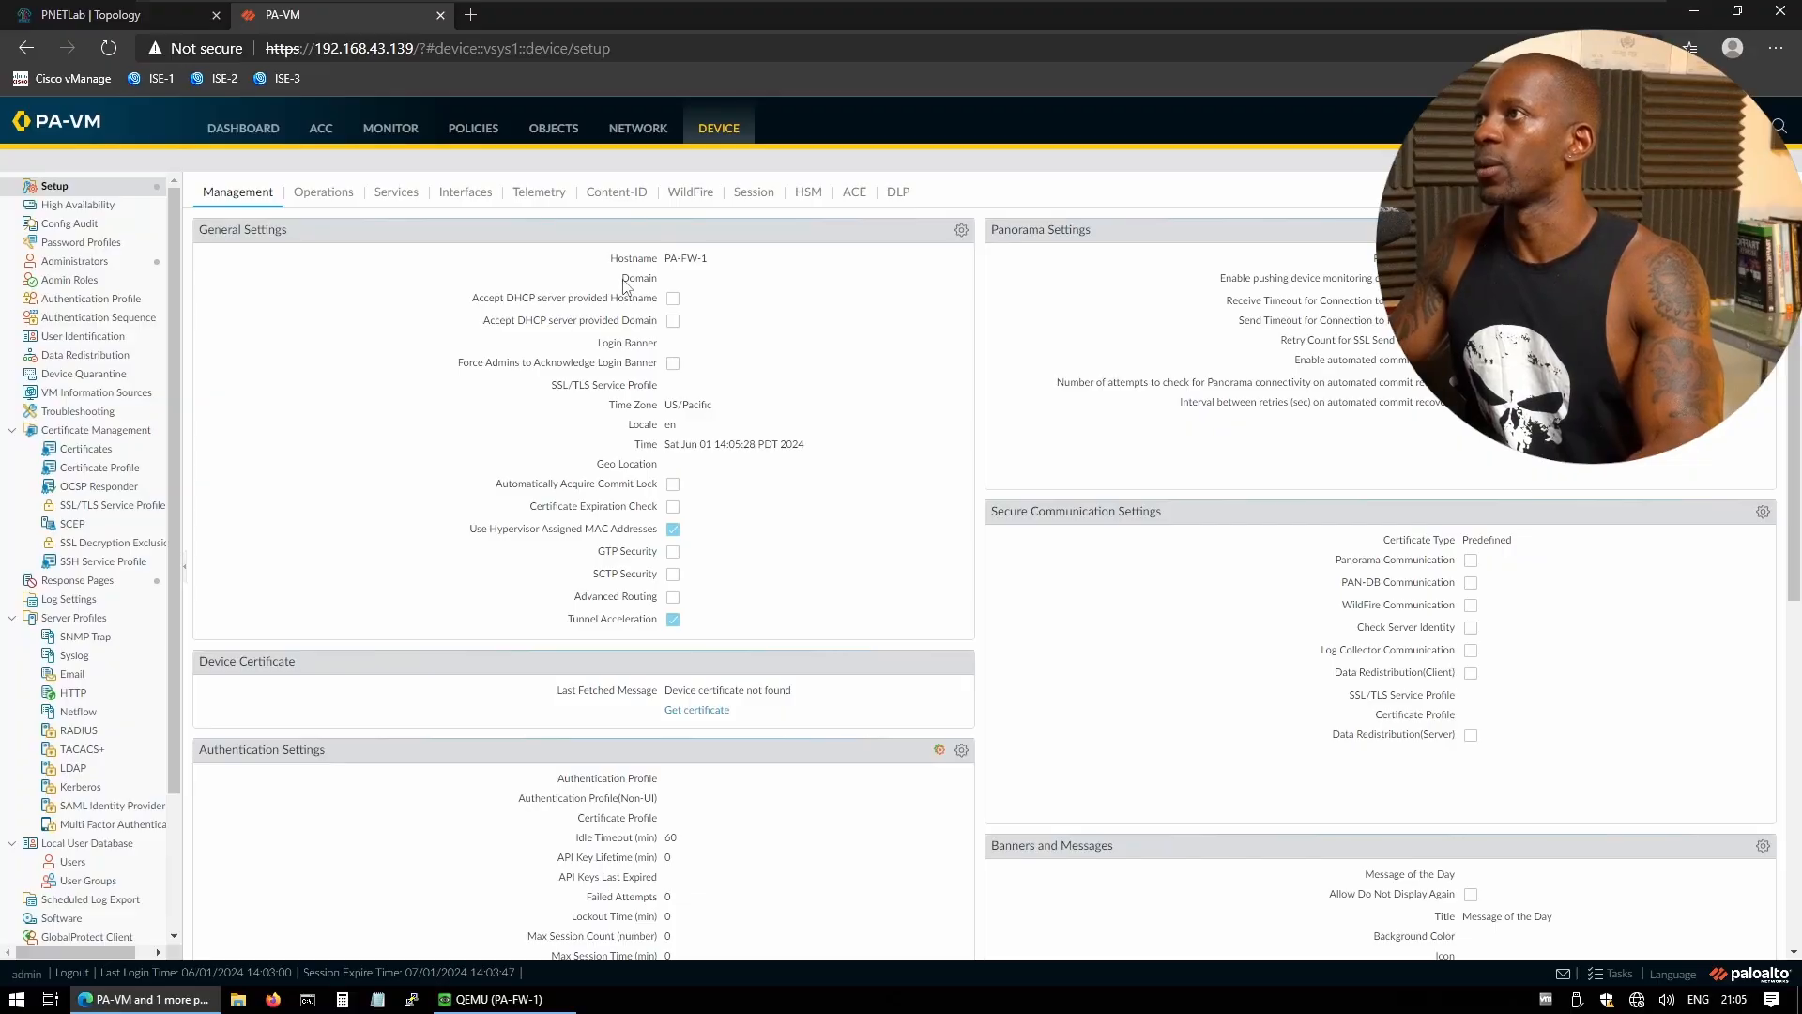
{"action": "left_click", "coordinate": [94, 14]}
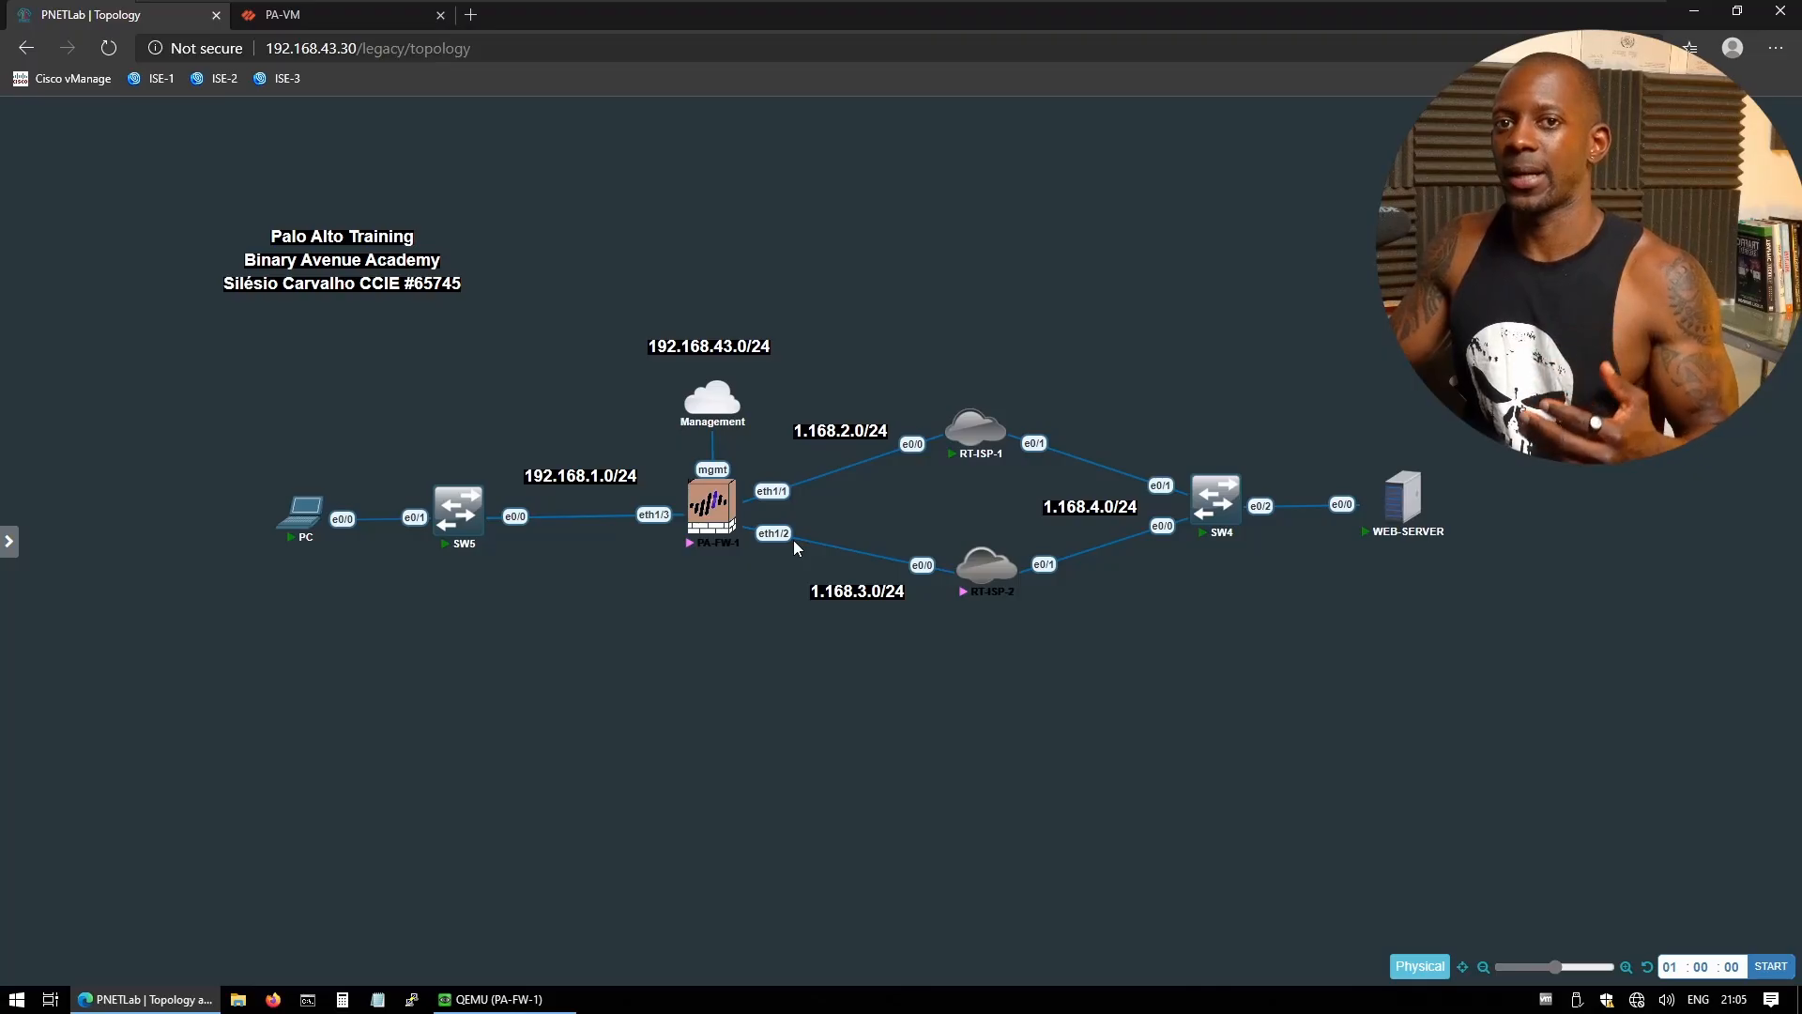
- Return to the PA-VM tab and open the Network > Interfaces list
{"action": "left_click", "coordinate": [338, 11]}
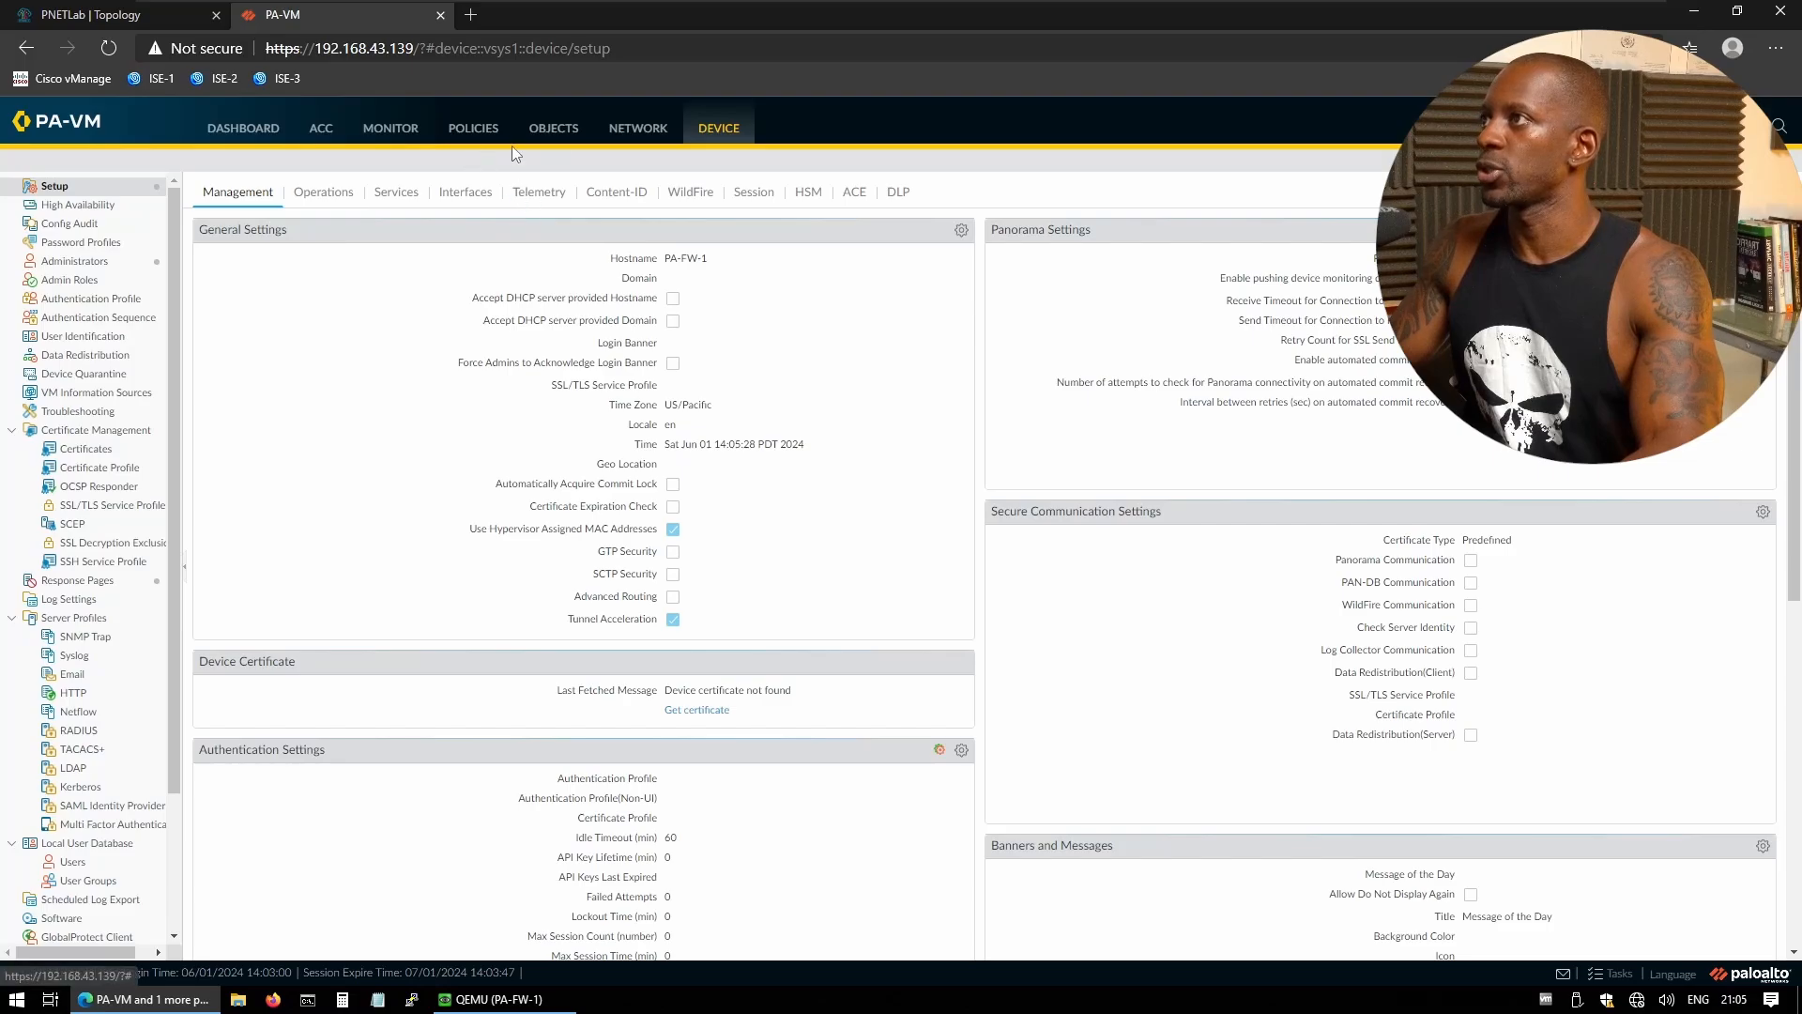
{"action": "left_click", "coordinate": [633, 138]}
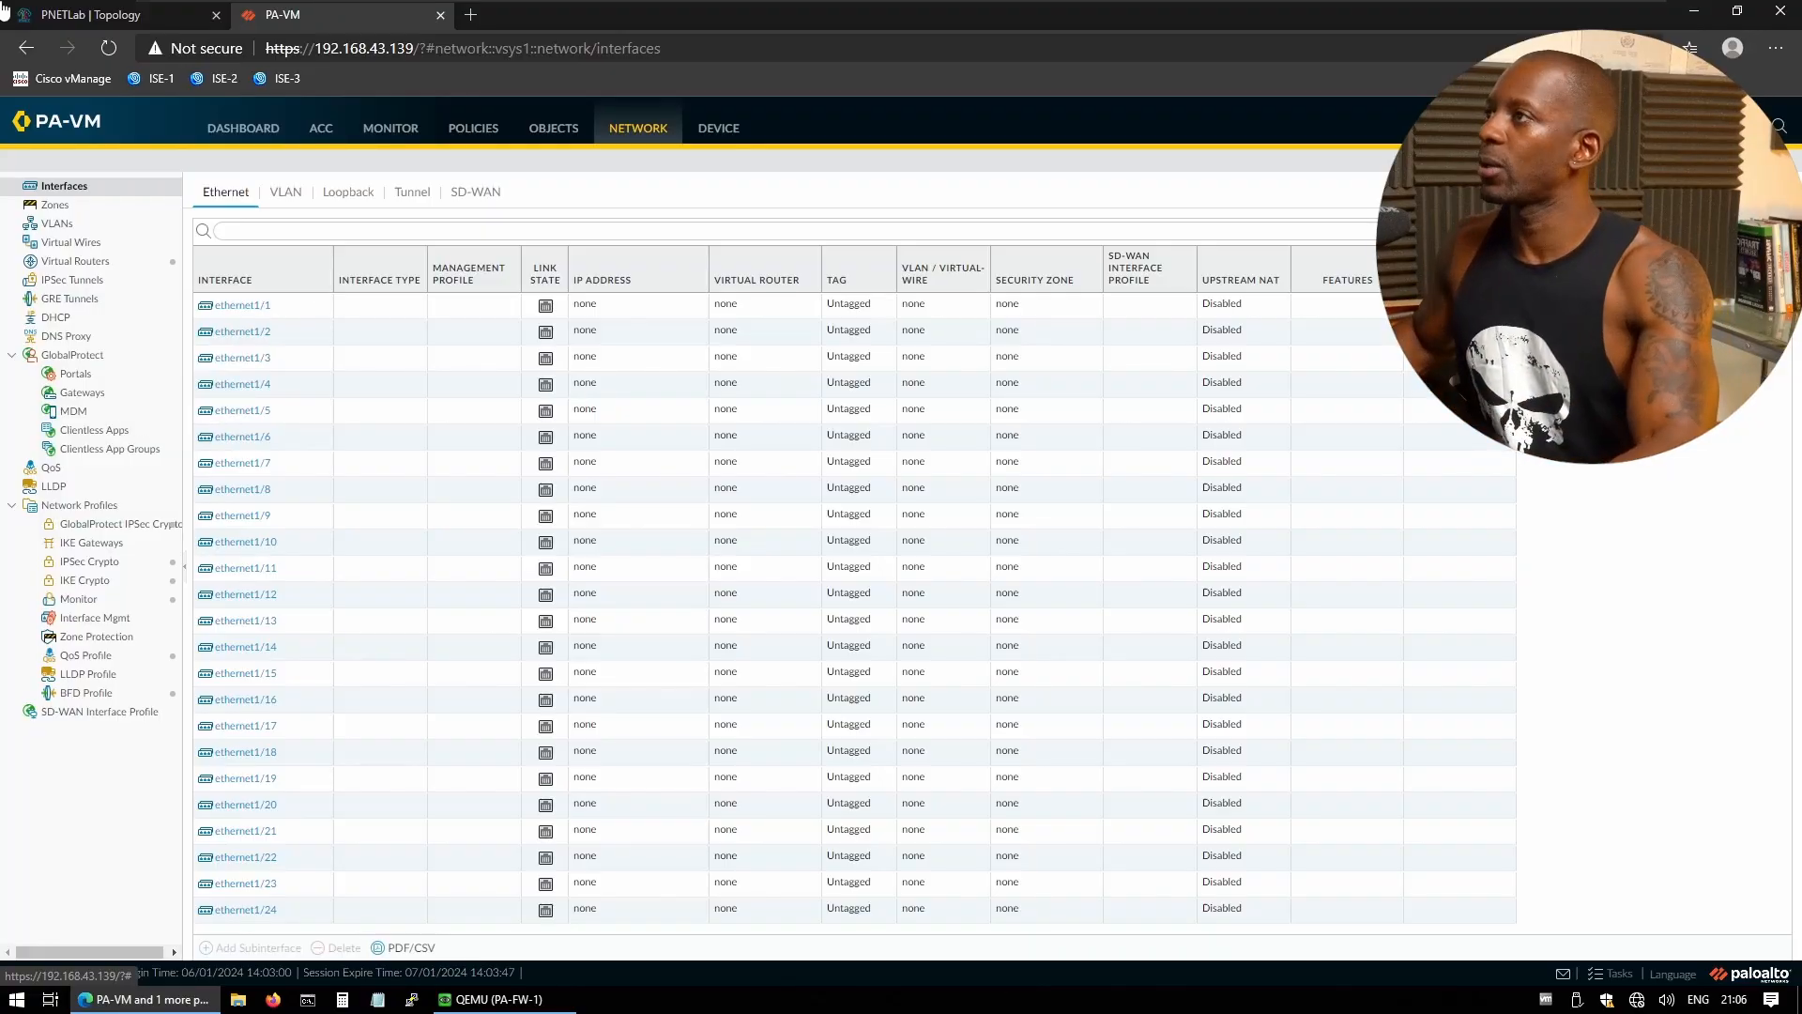
- Check the PNETLab topology, then return to PA-VM and open Network > Zones
{"action": "left_click", "coordinate": [121, 19]}
{"action": "mouse_move", "coordinate": [5, 366]}
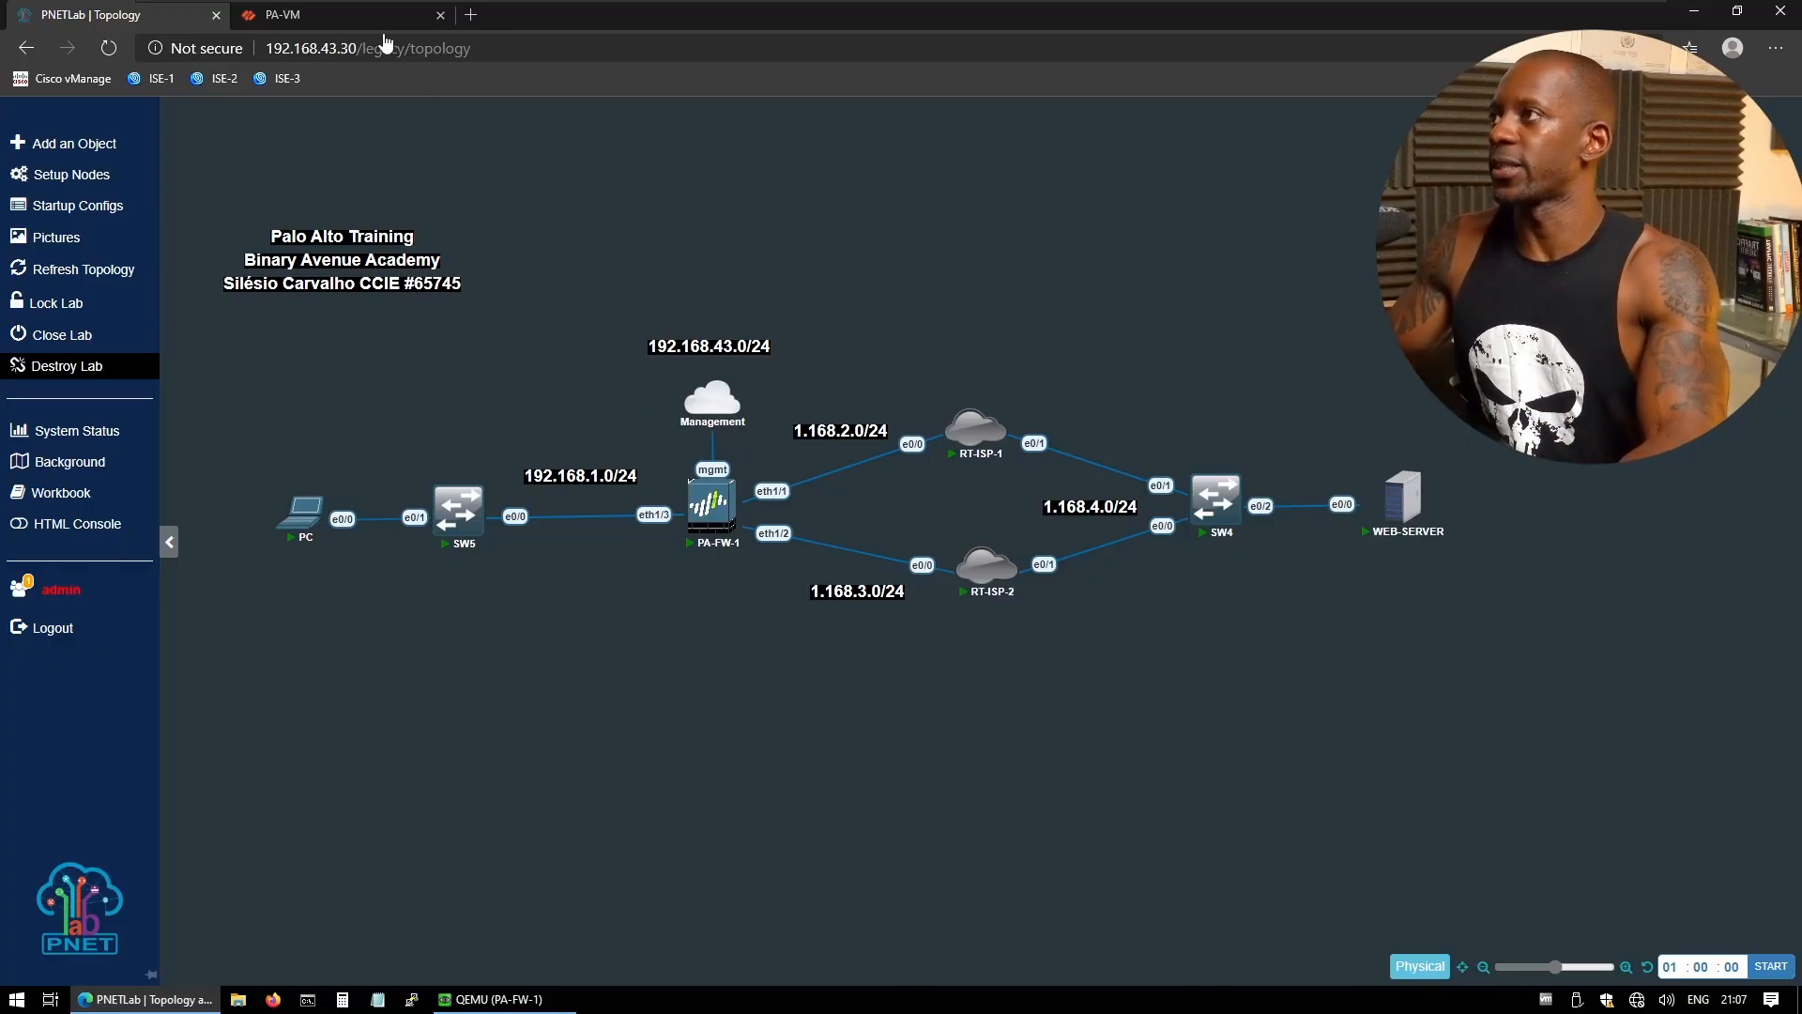
{"action": "left_click", "coordinate": [352, 20]}
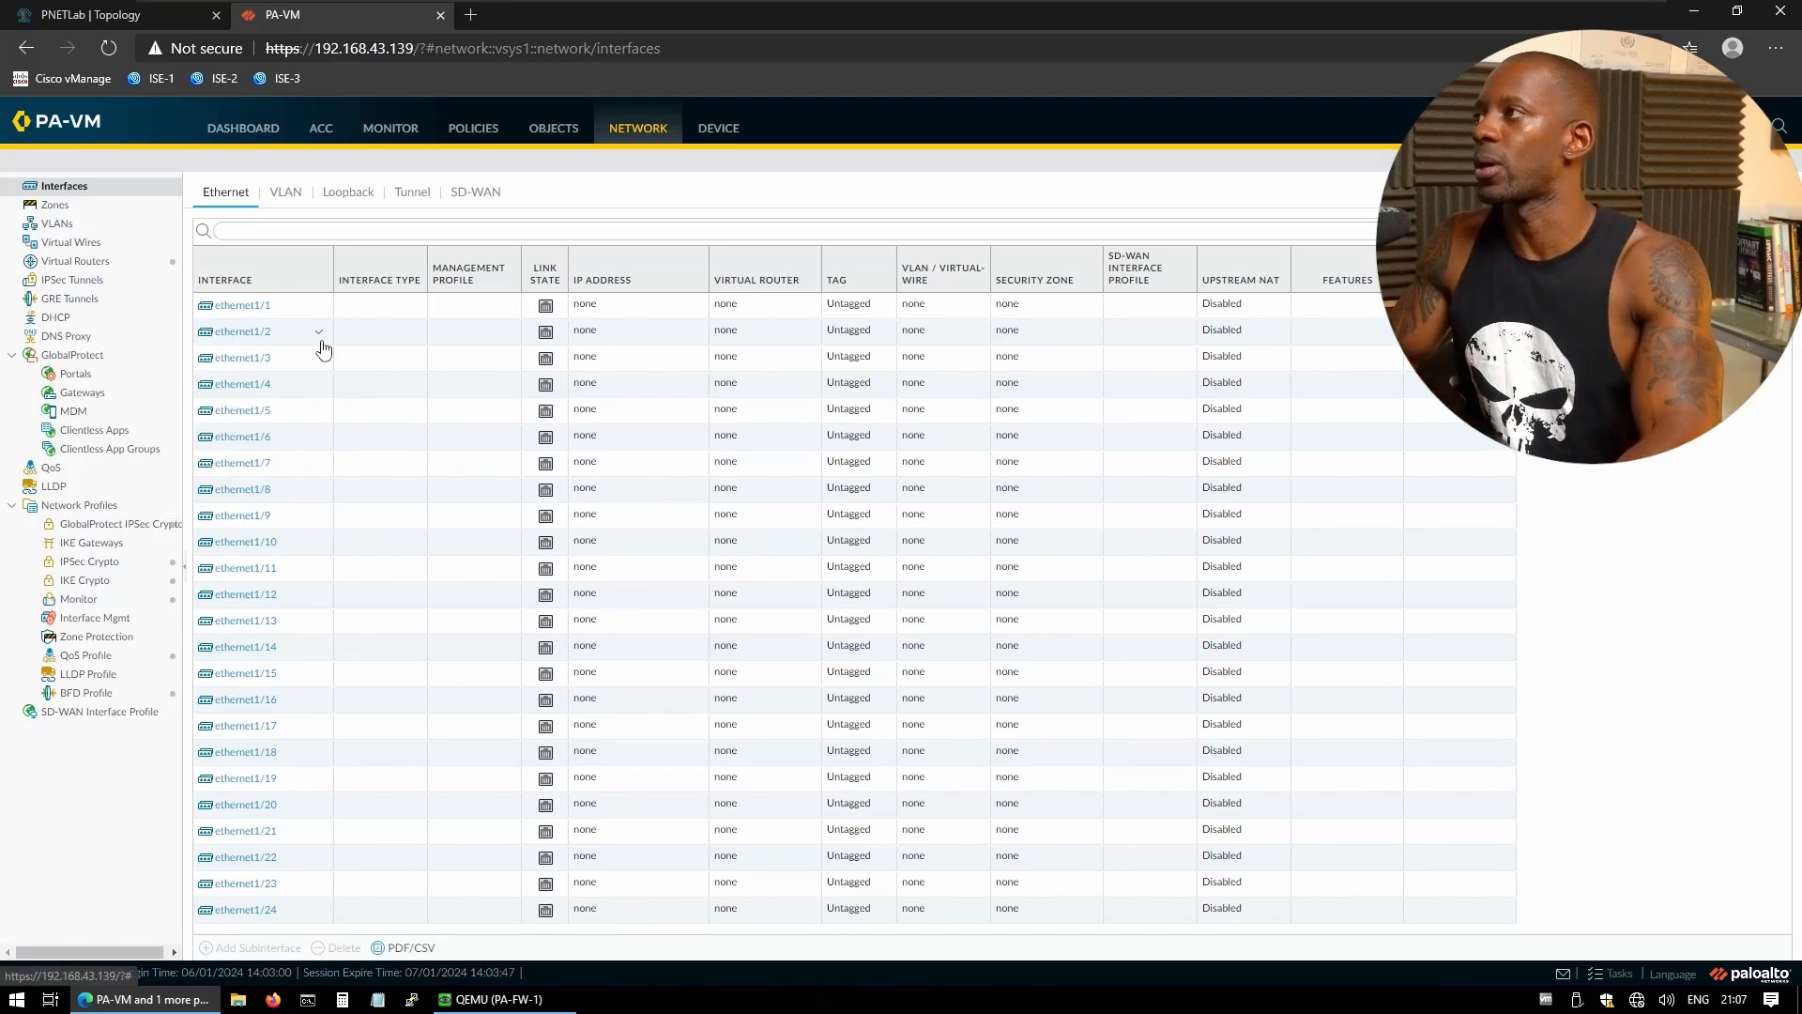
{"action": "left_click", "coordinate": [62, 211]}
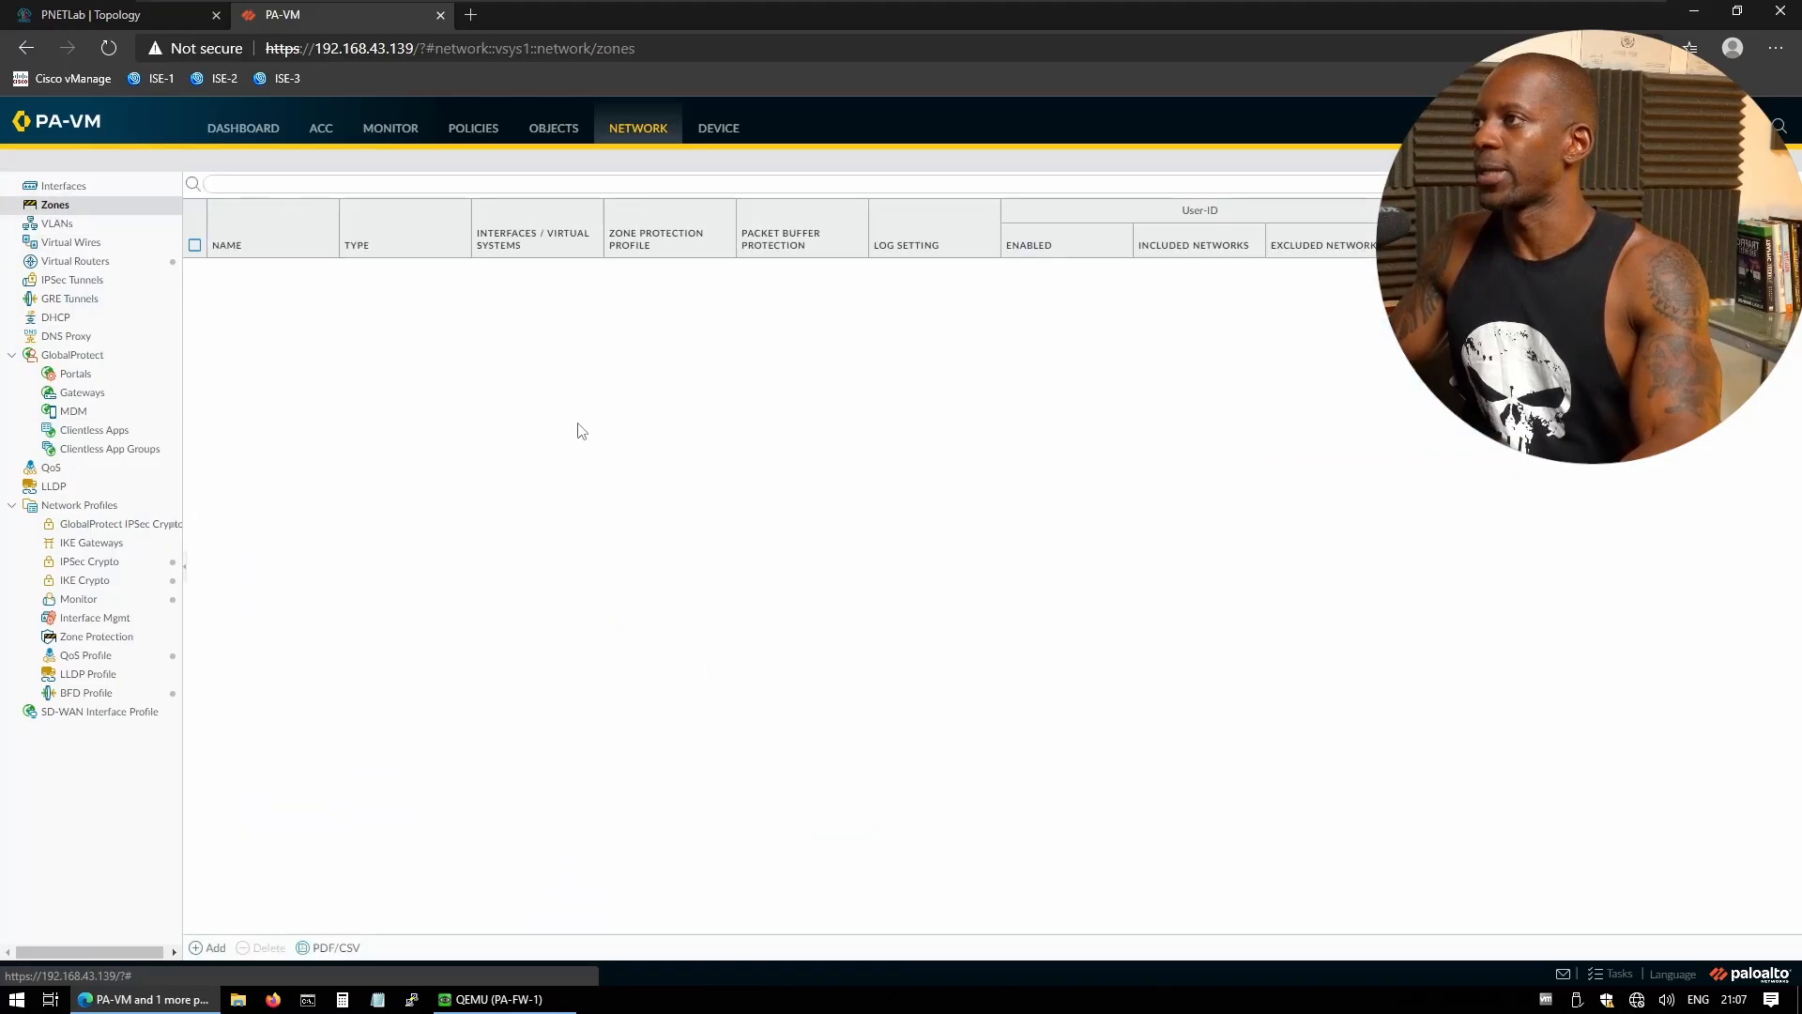
- Add two Layer3 zones named INSIDE and OUTSIDE
{"action": "left_click", "coordinate": [205, 948]}
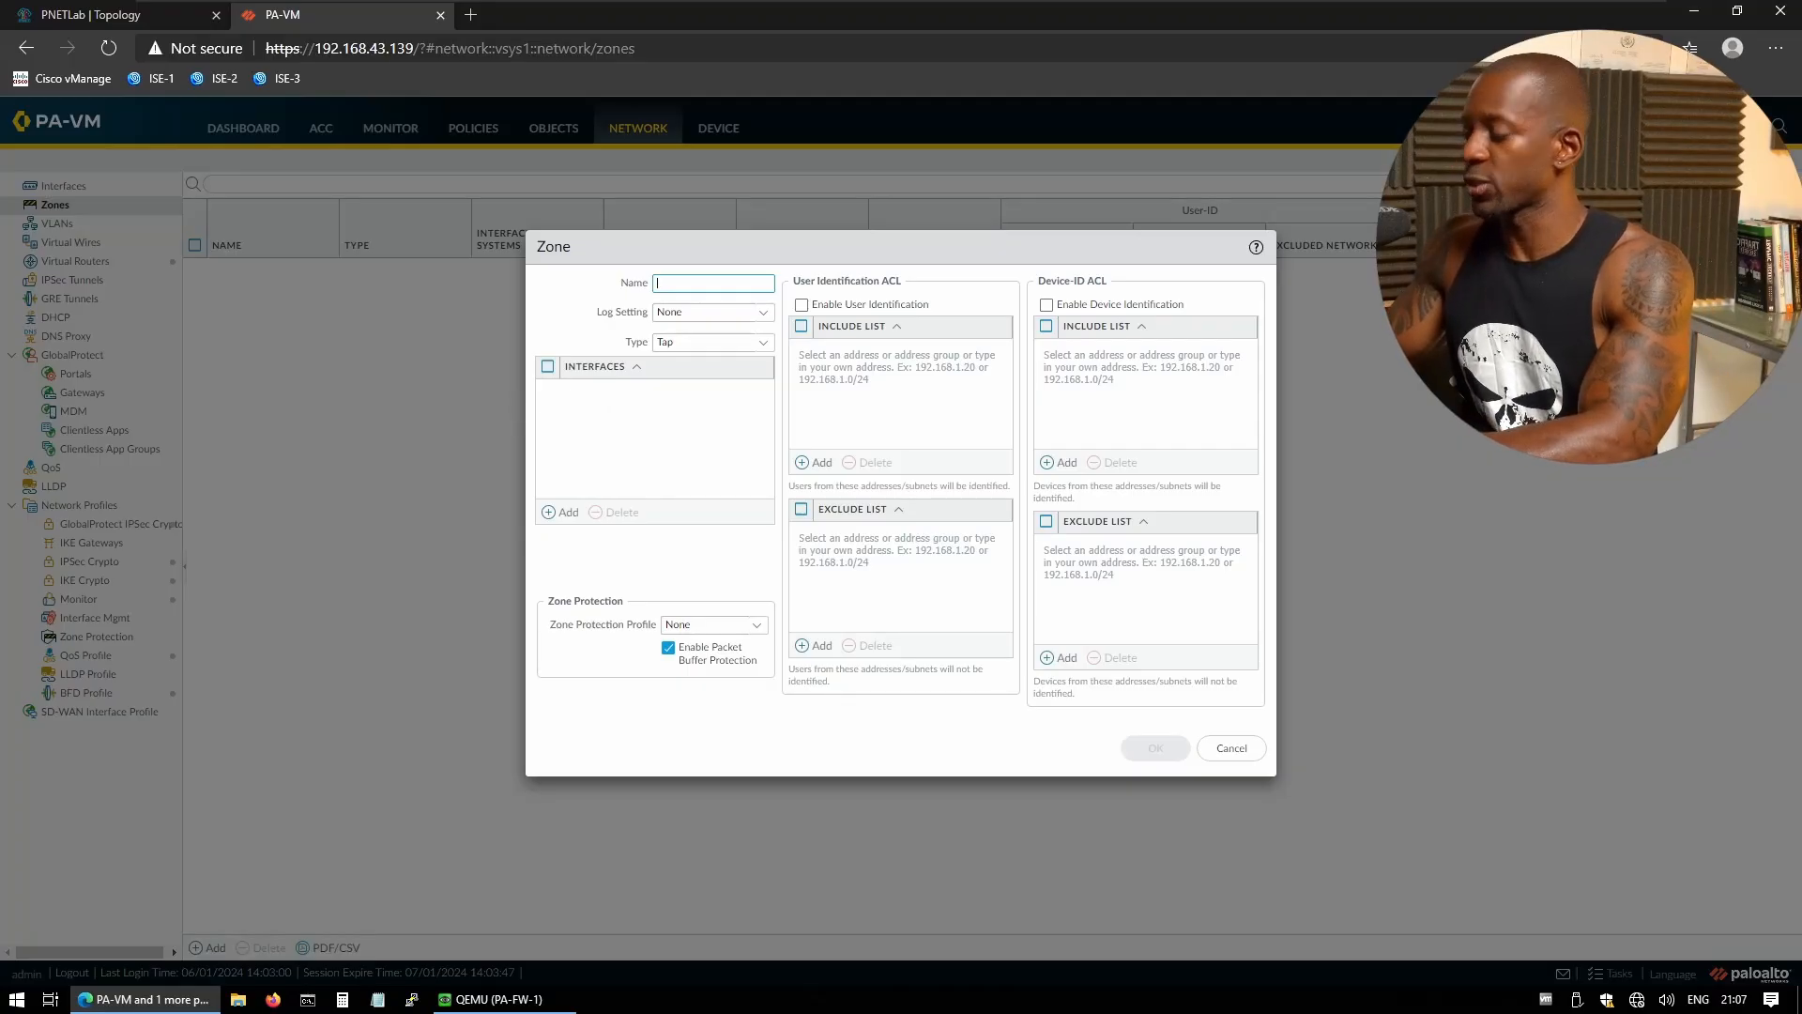
{"action": "type", "text": "IN"}
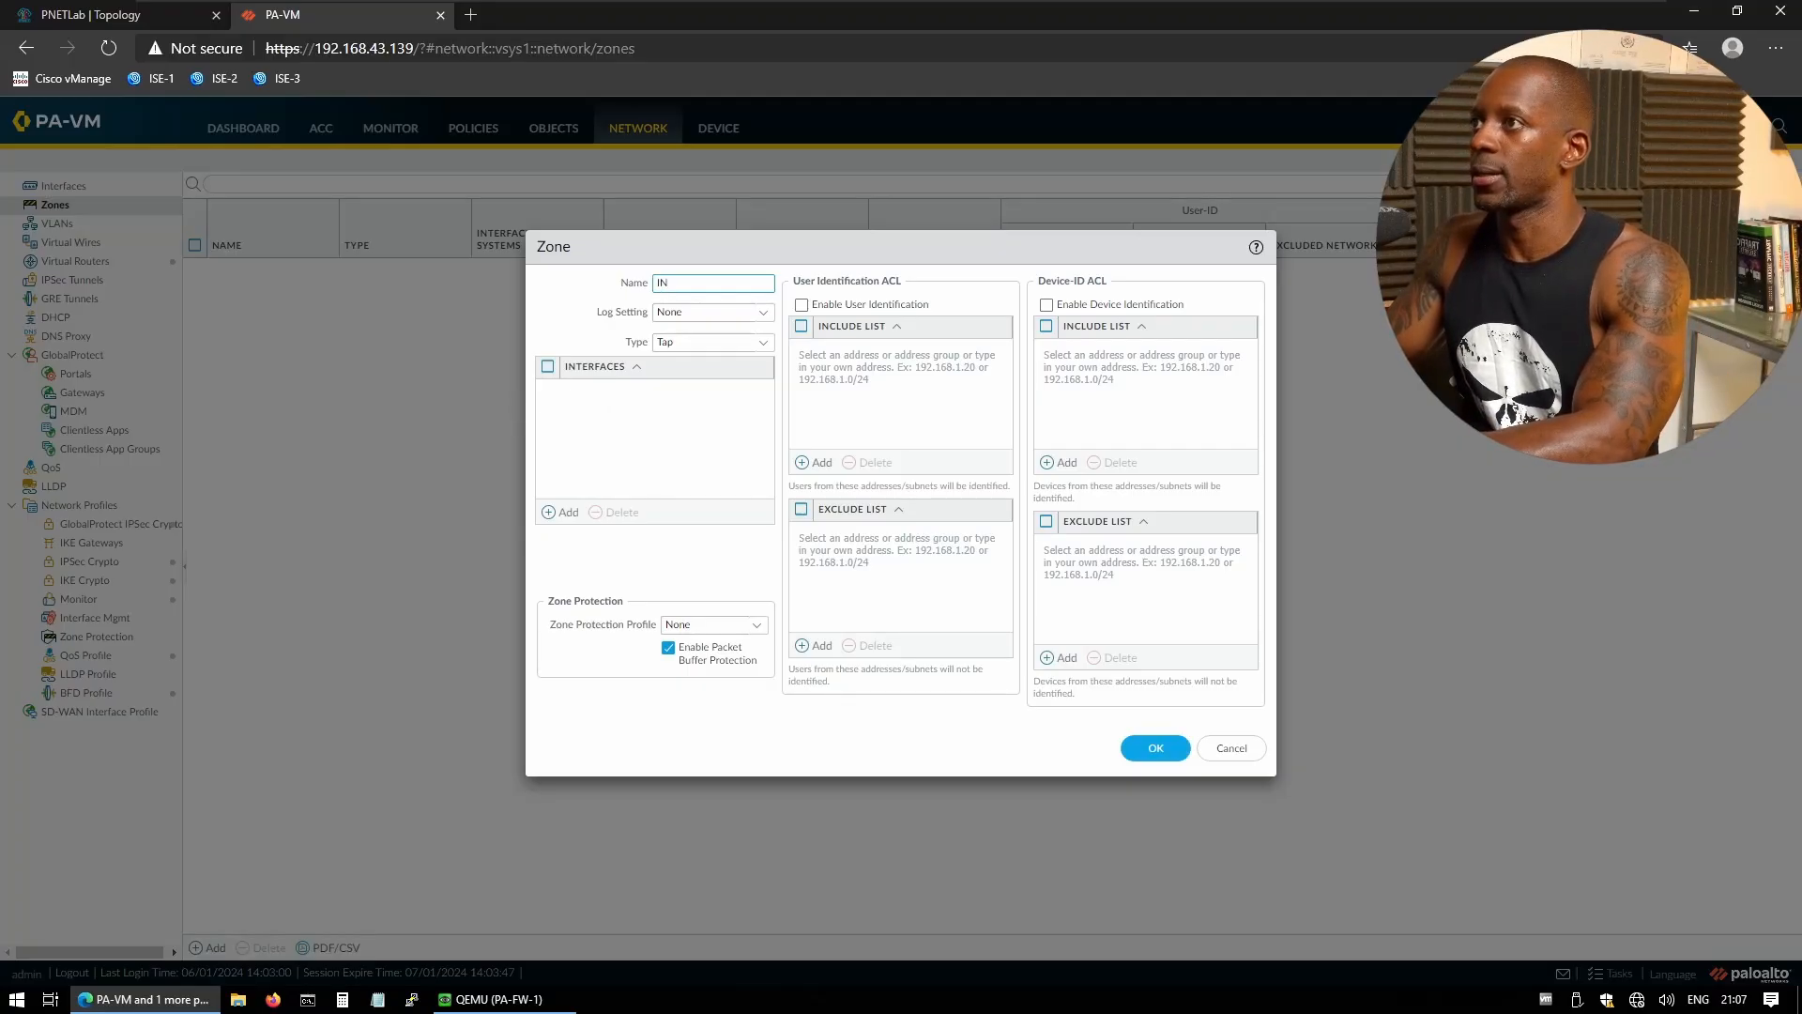
{"action": "type", "text": "SIDE"}
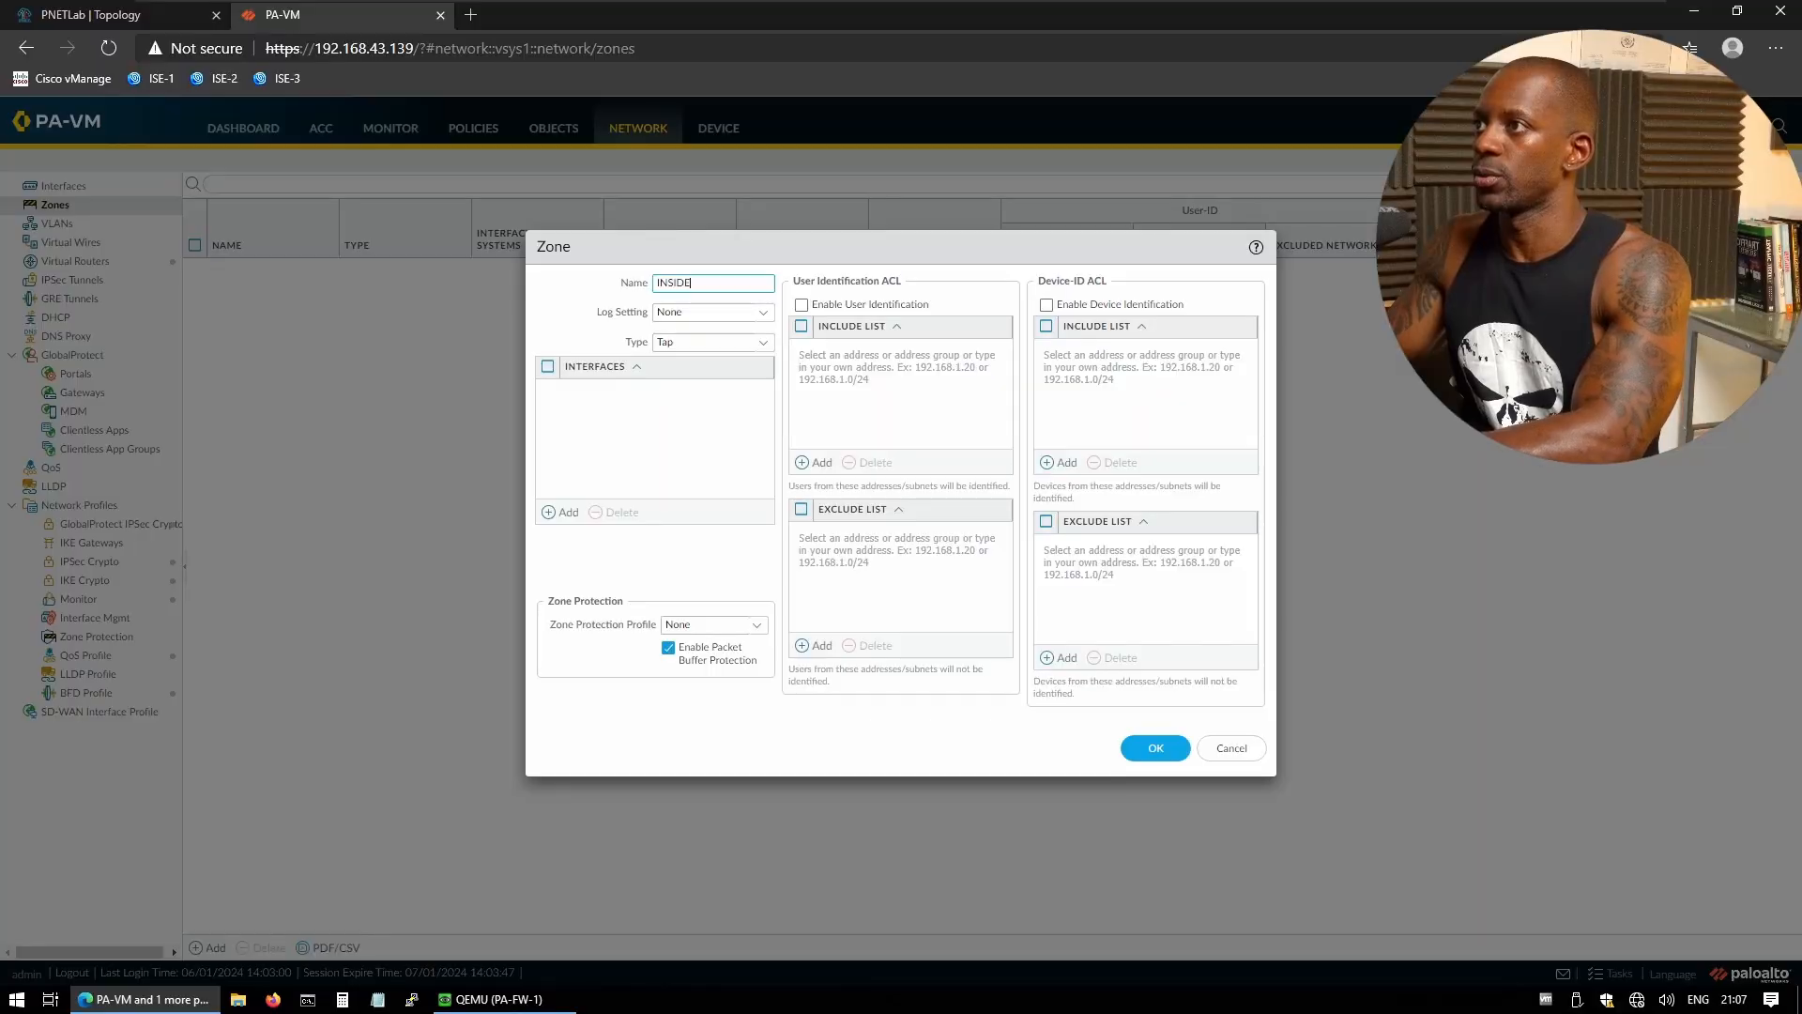
{"action": "left_click", "coordinate": [762, 343]}
{"action": "left_click", "coordinate": [686, 431]}
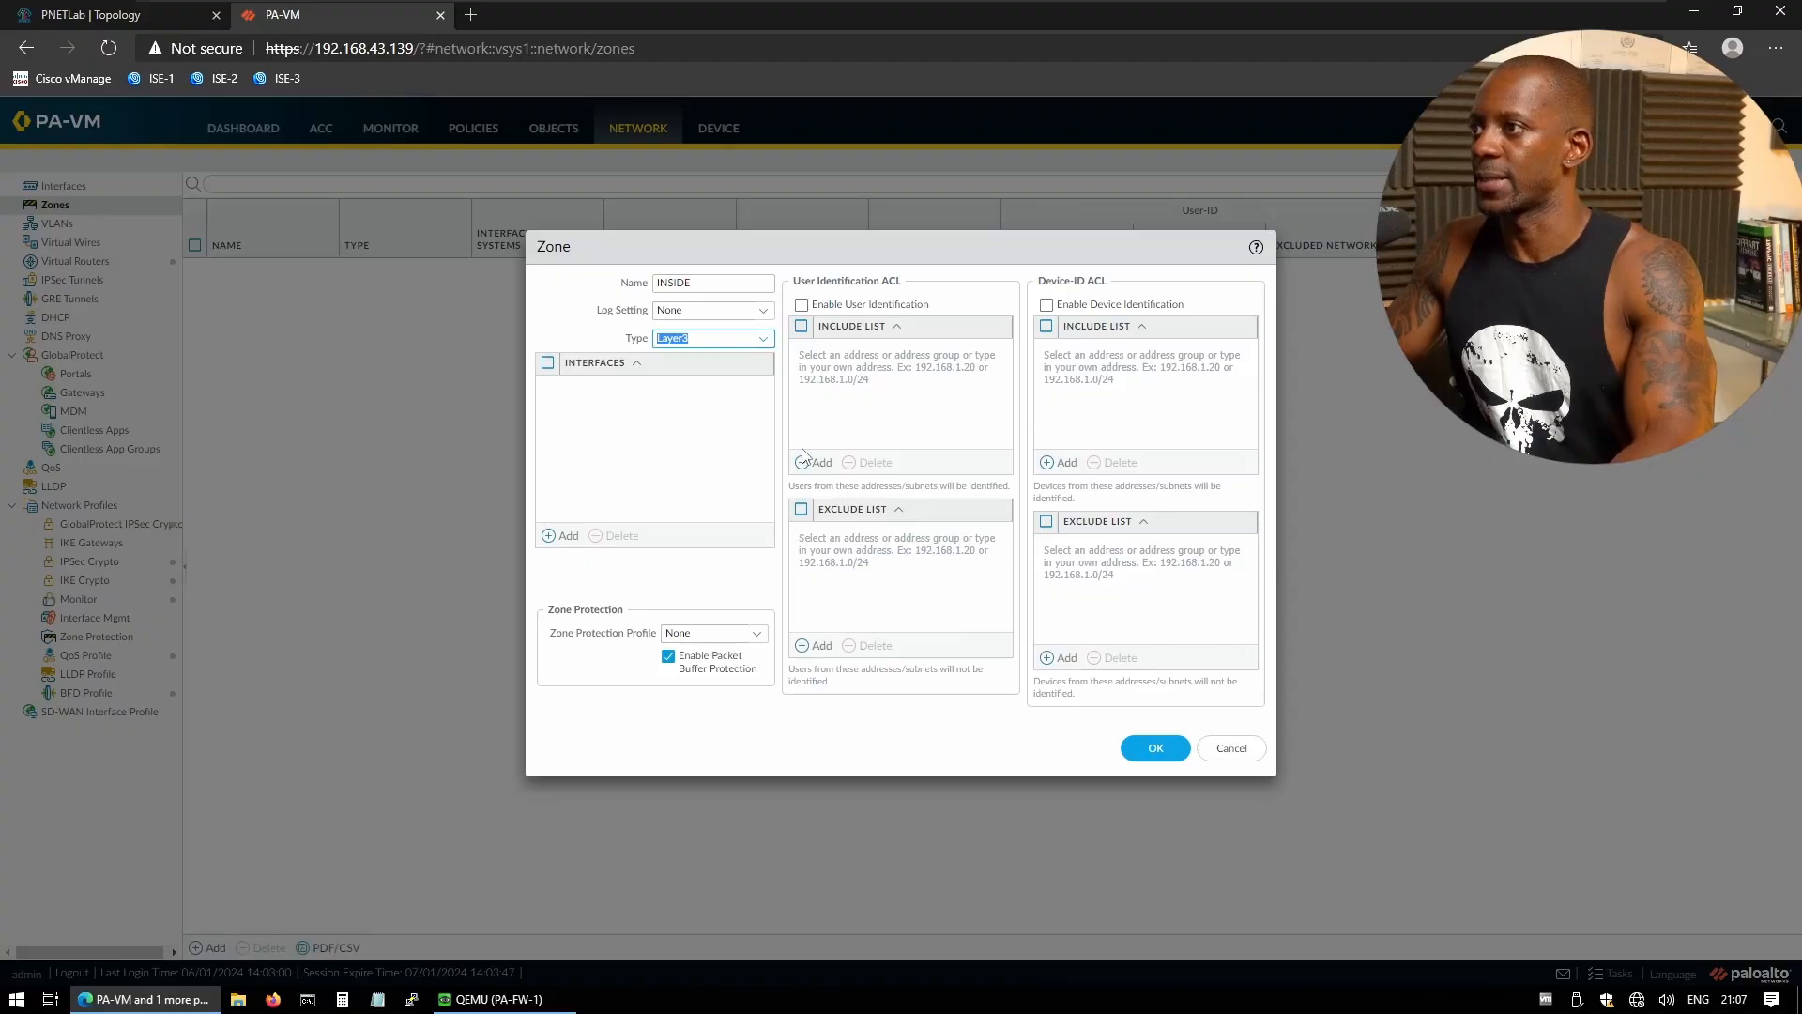
{"action": "left_click", "coordinate": [1156, 748]}
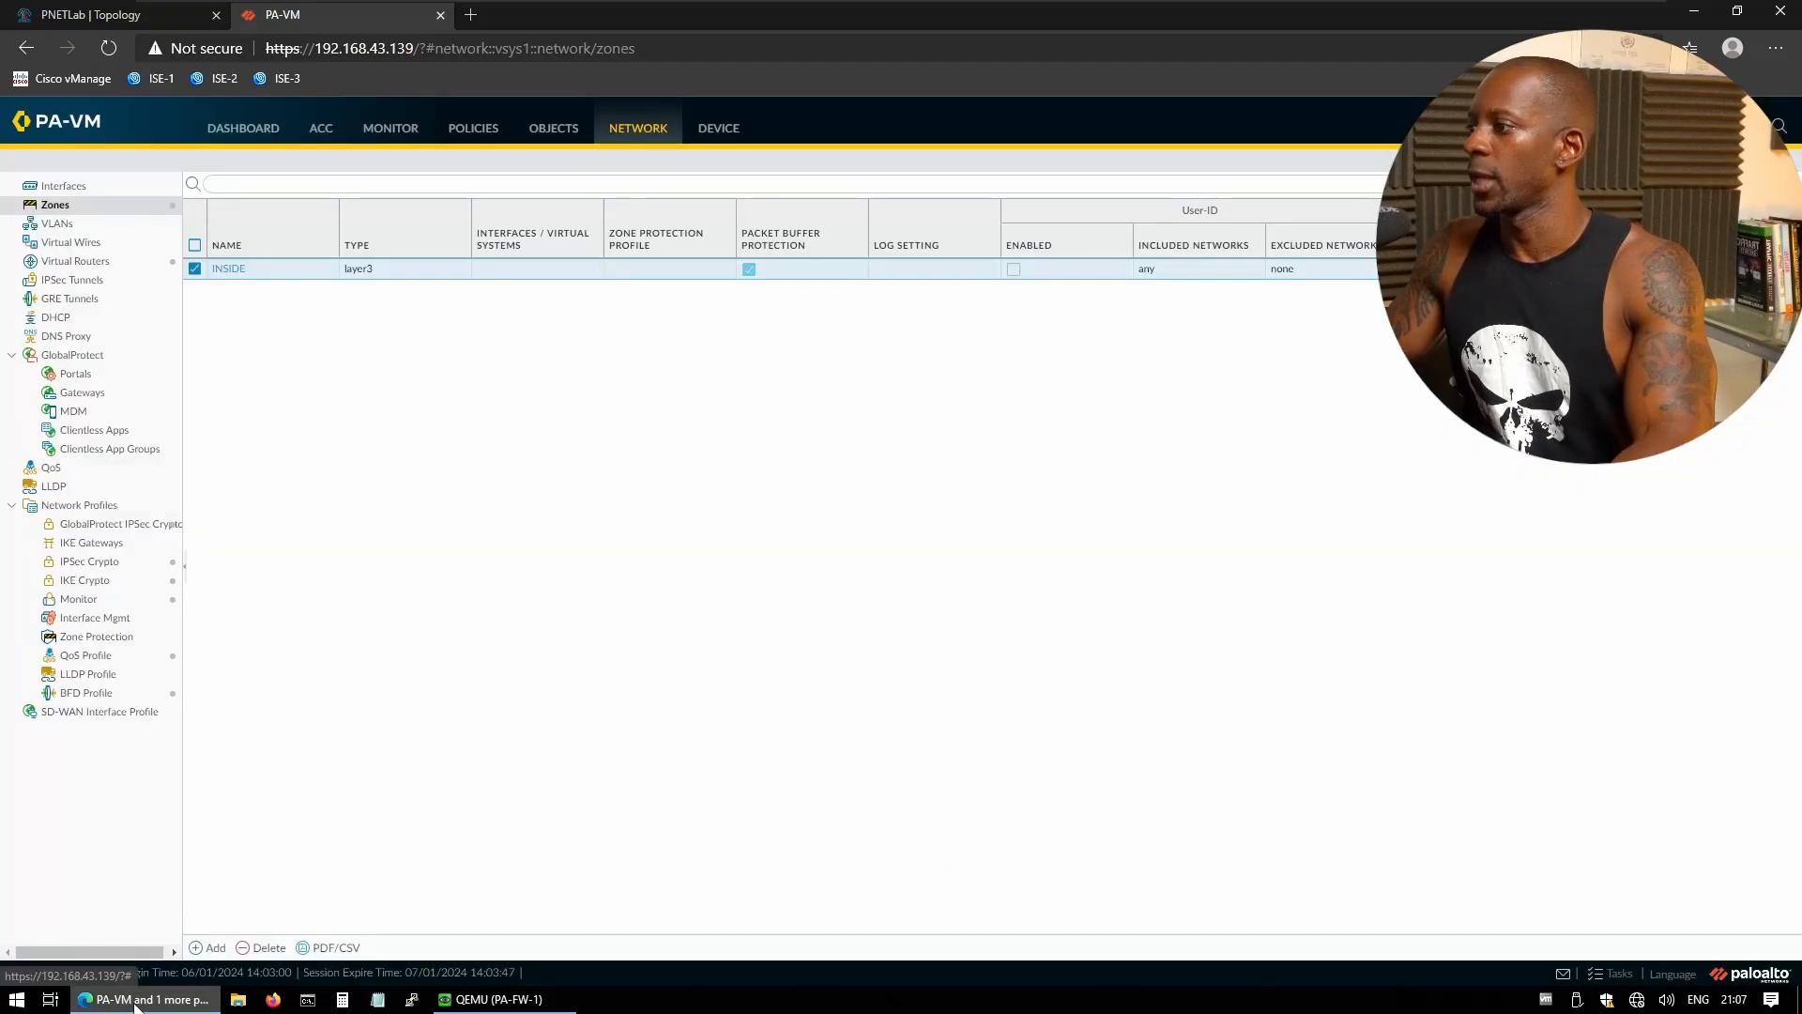
{"action": "left_click", "coordinate": [210, 947]}
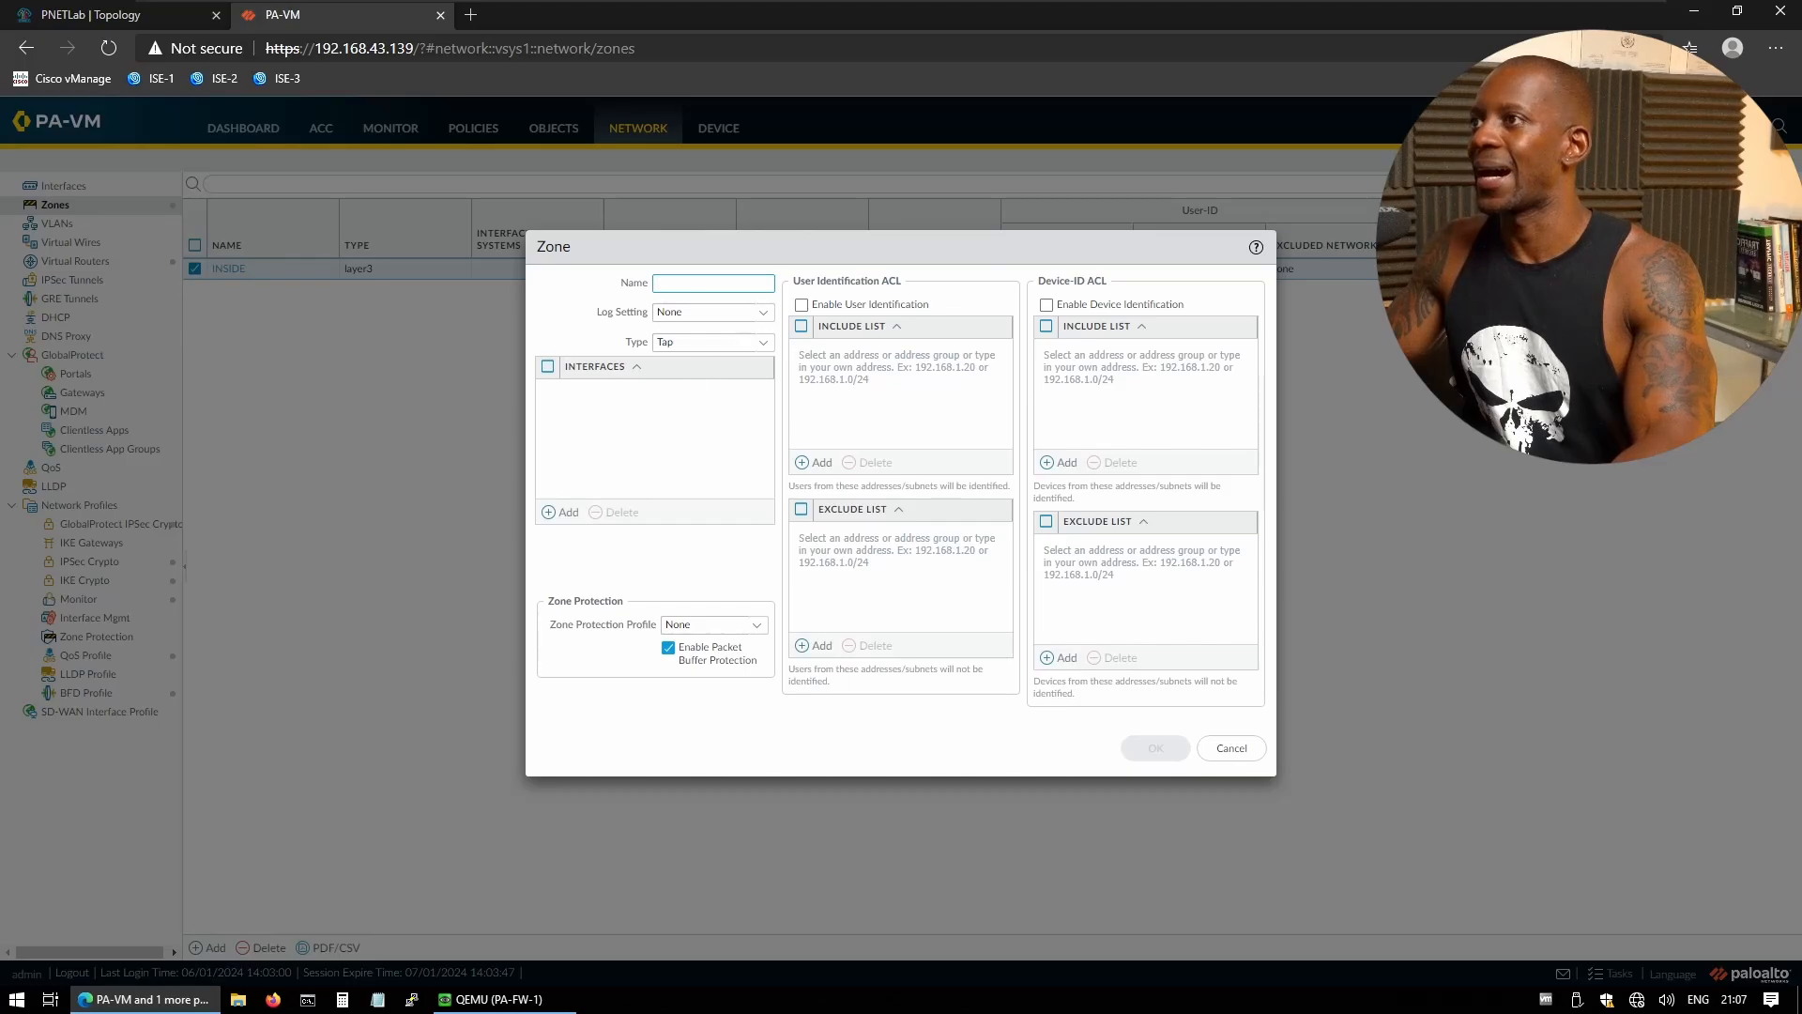
{"action": "type", "text": "OUTSIDE"}
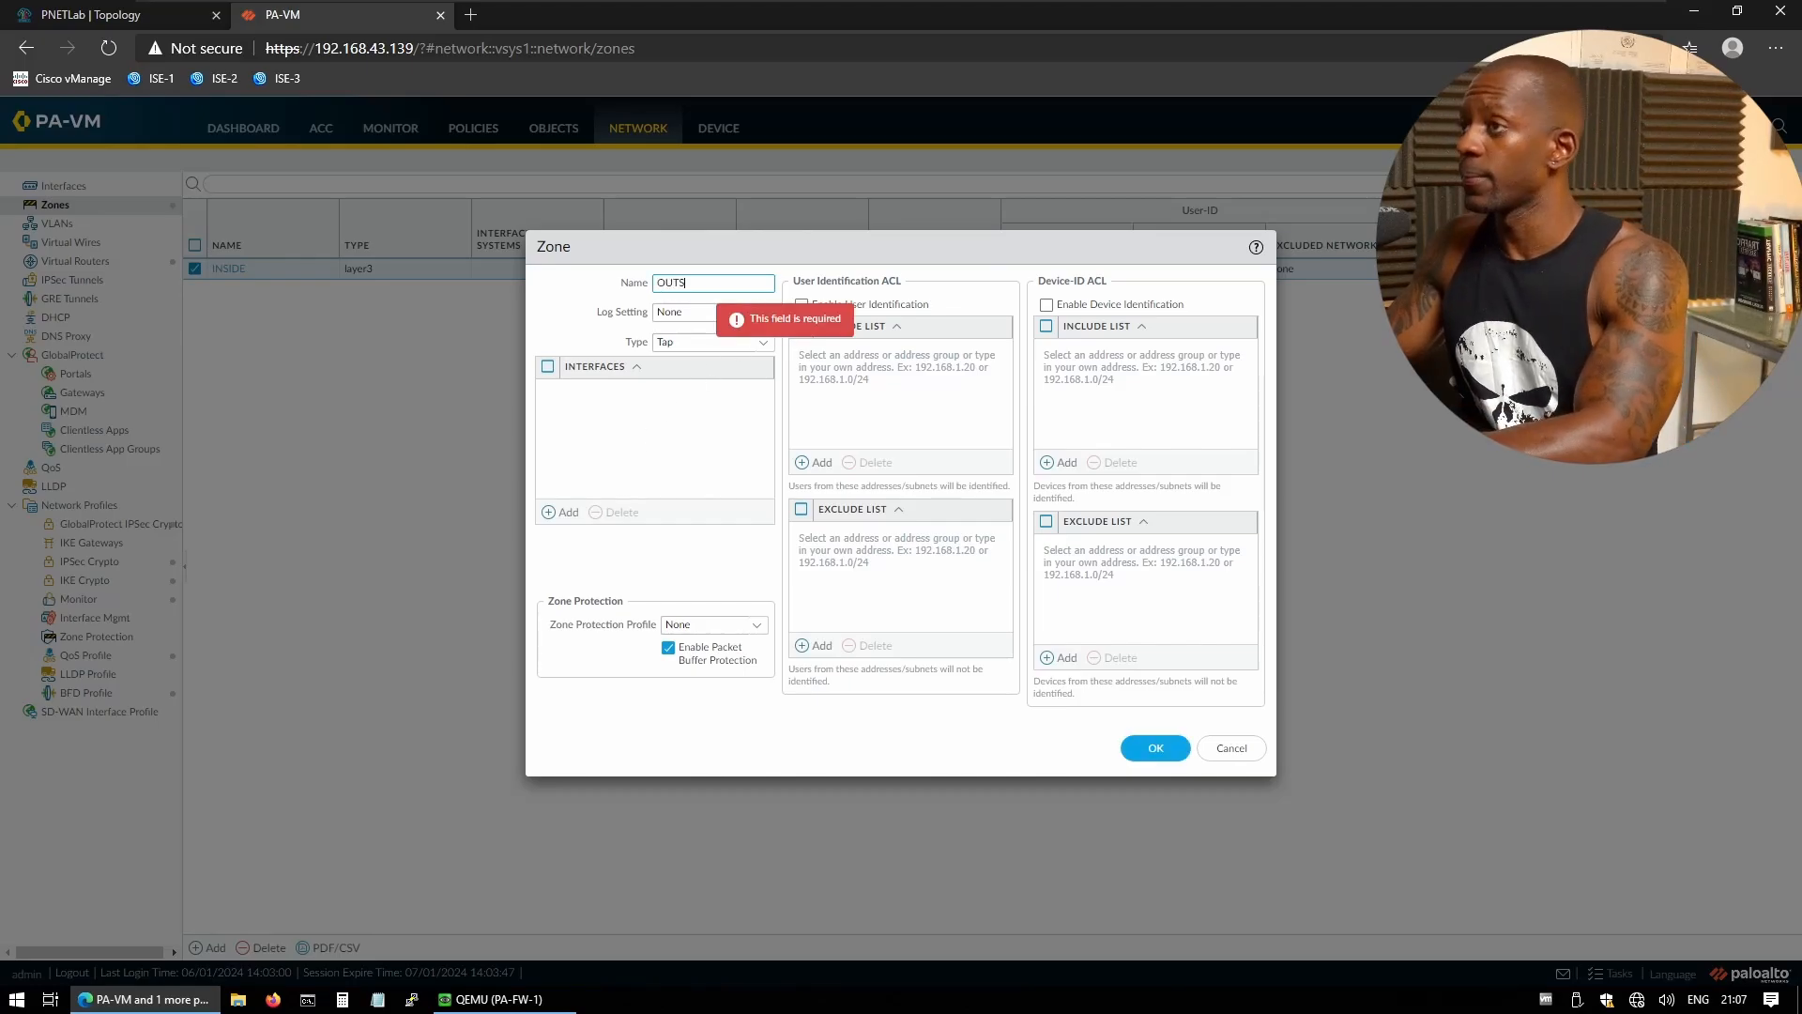
{"action": "left_click", "coordinate": [765, 341]}
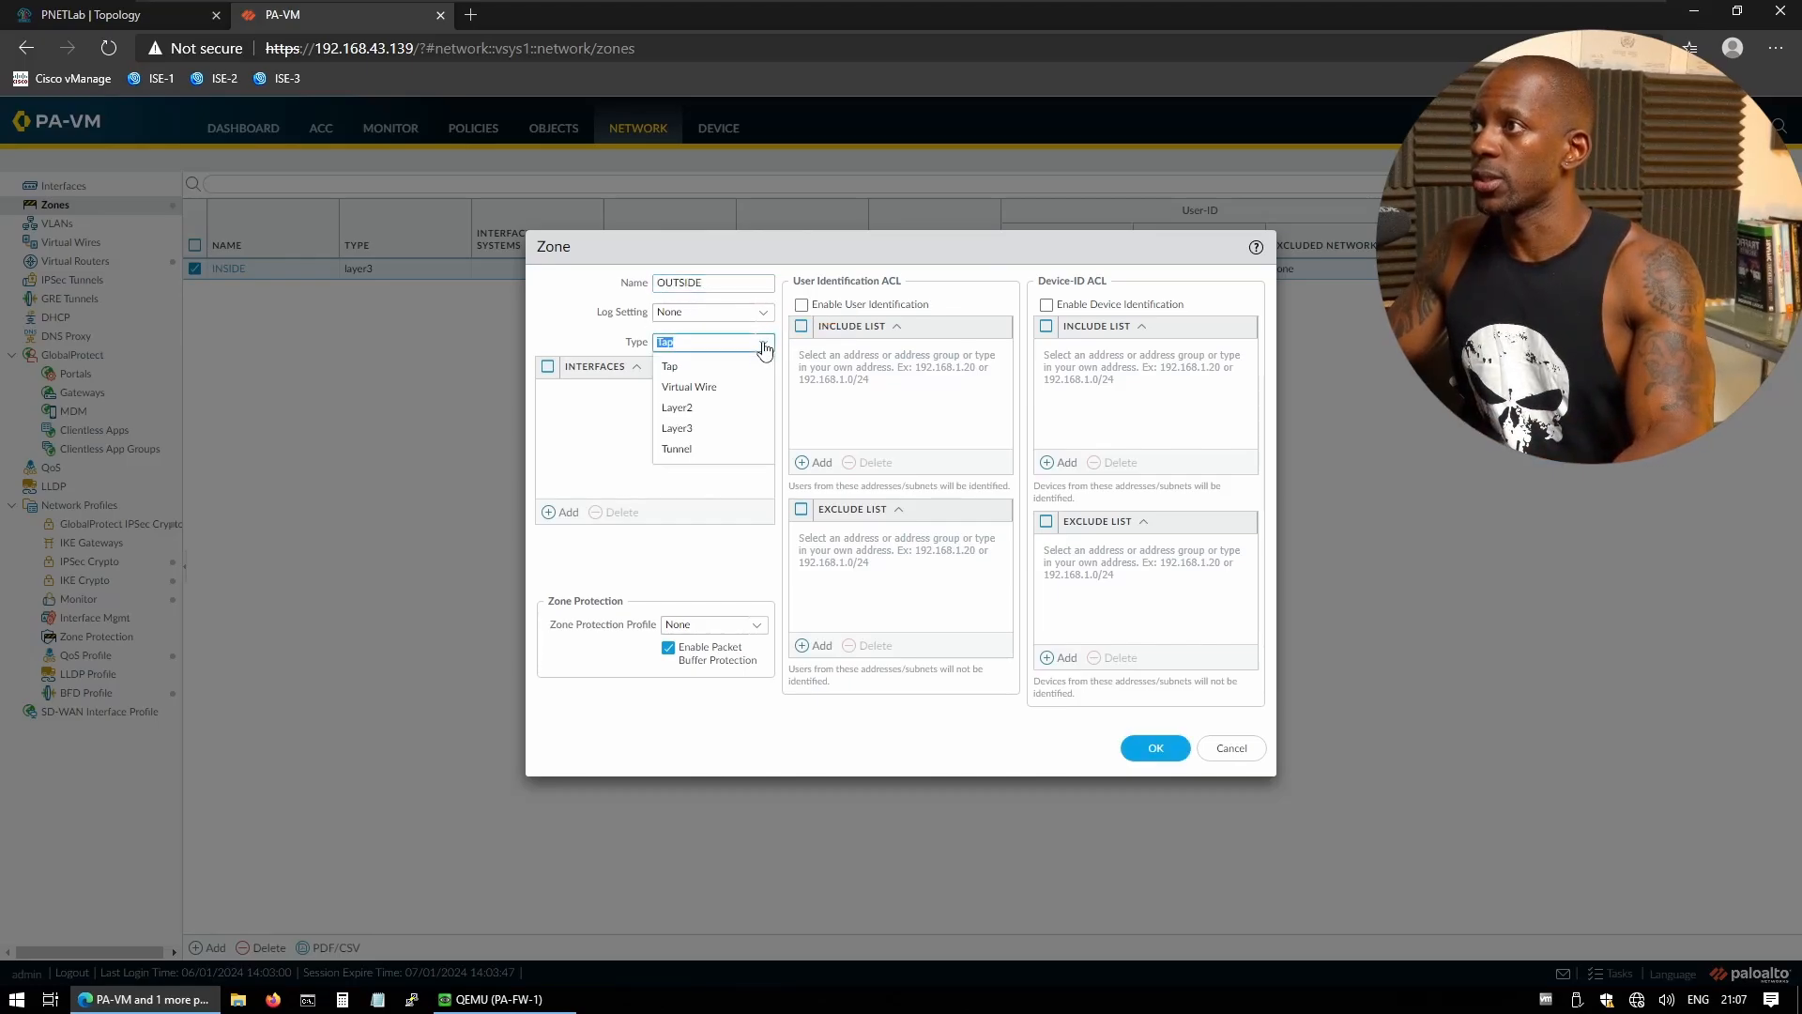
{"action": "left_click", "coordinate": [715, 423]}
{"action": "left_click", "coordinate": [1153, 744]}
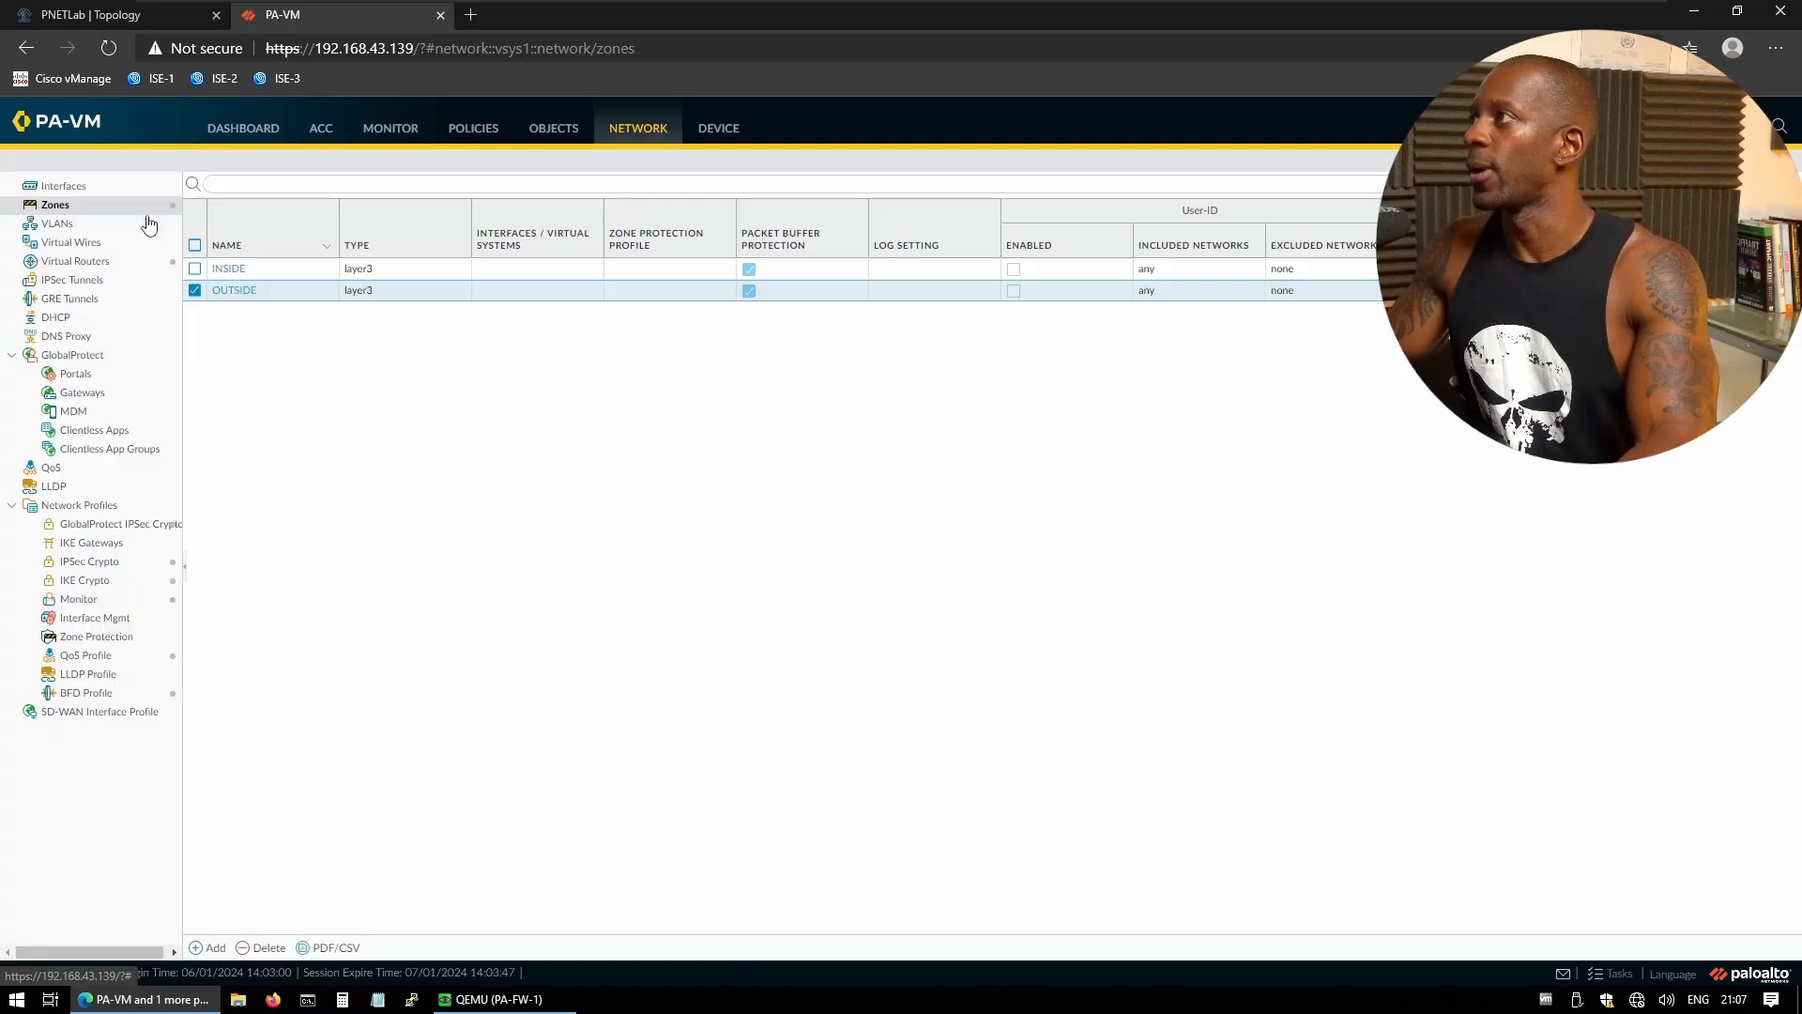
- Open ethernet1/1 from the Interfaces list, checking the lab topology on the way
{"action": "left_click", "coordinate": [86, 188]}
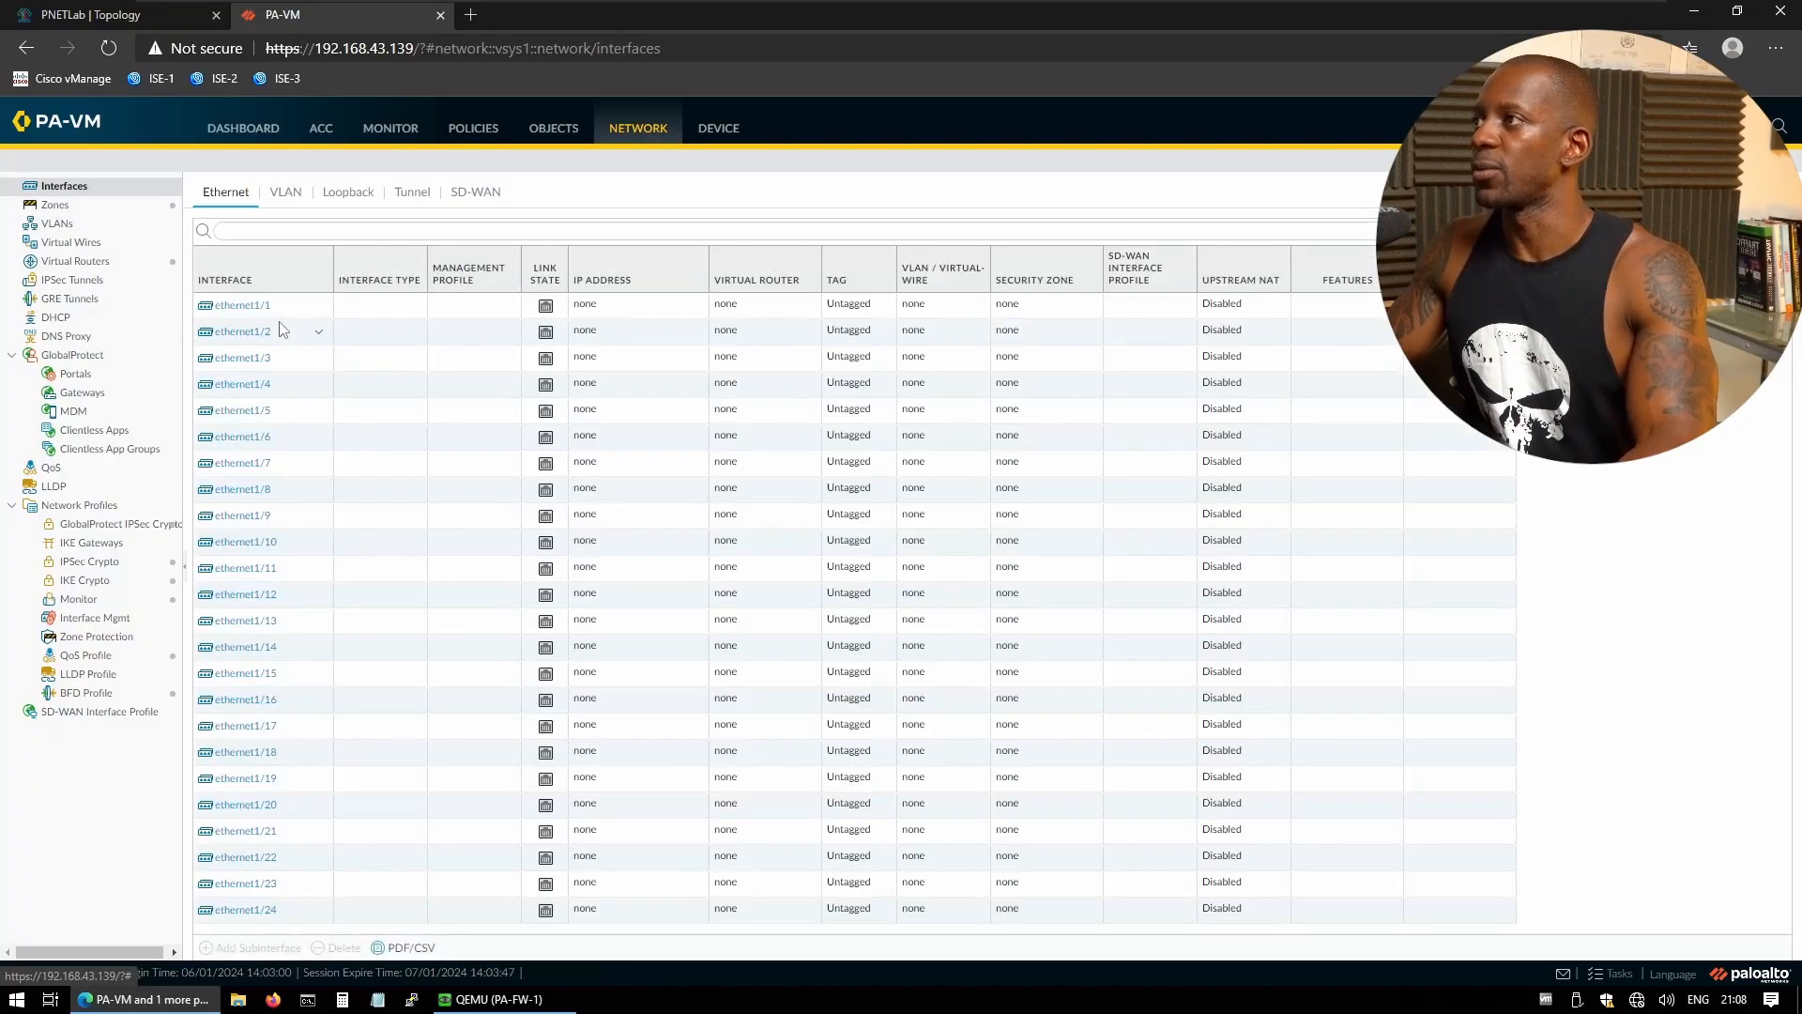
{"action": "left_click", "coordinate": [240, 310]}
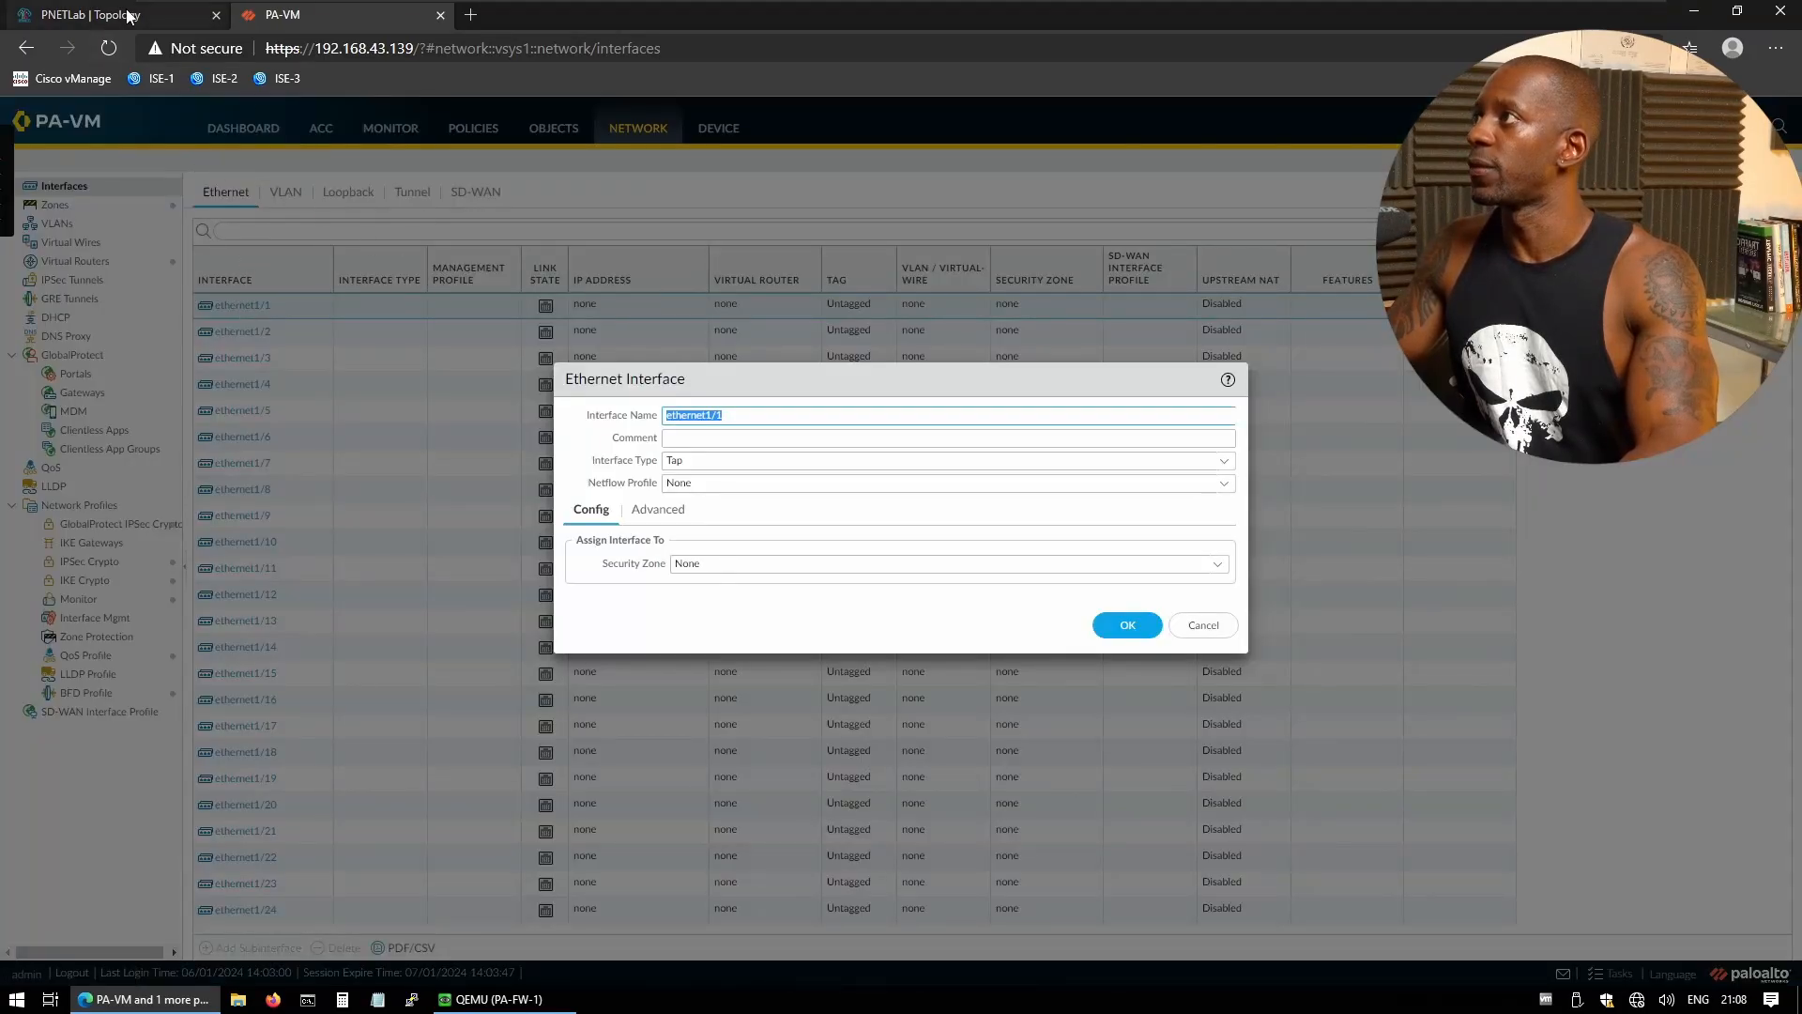
{"action": "left_click", "coordinate": [128, 16]}
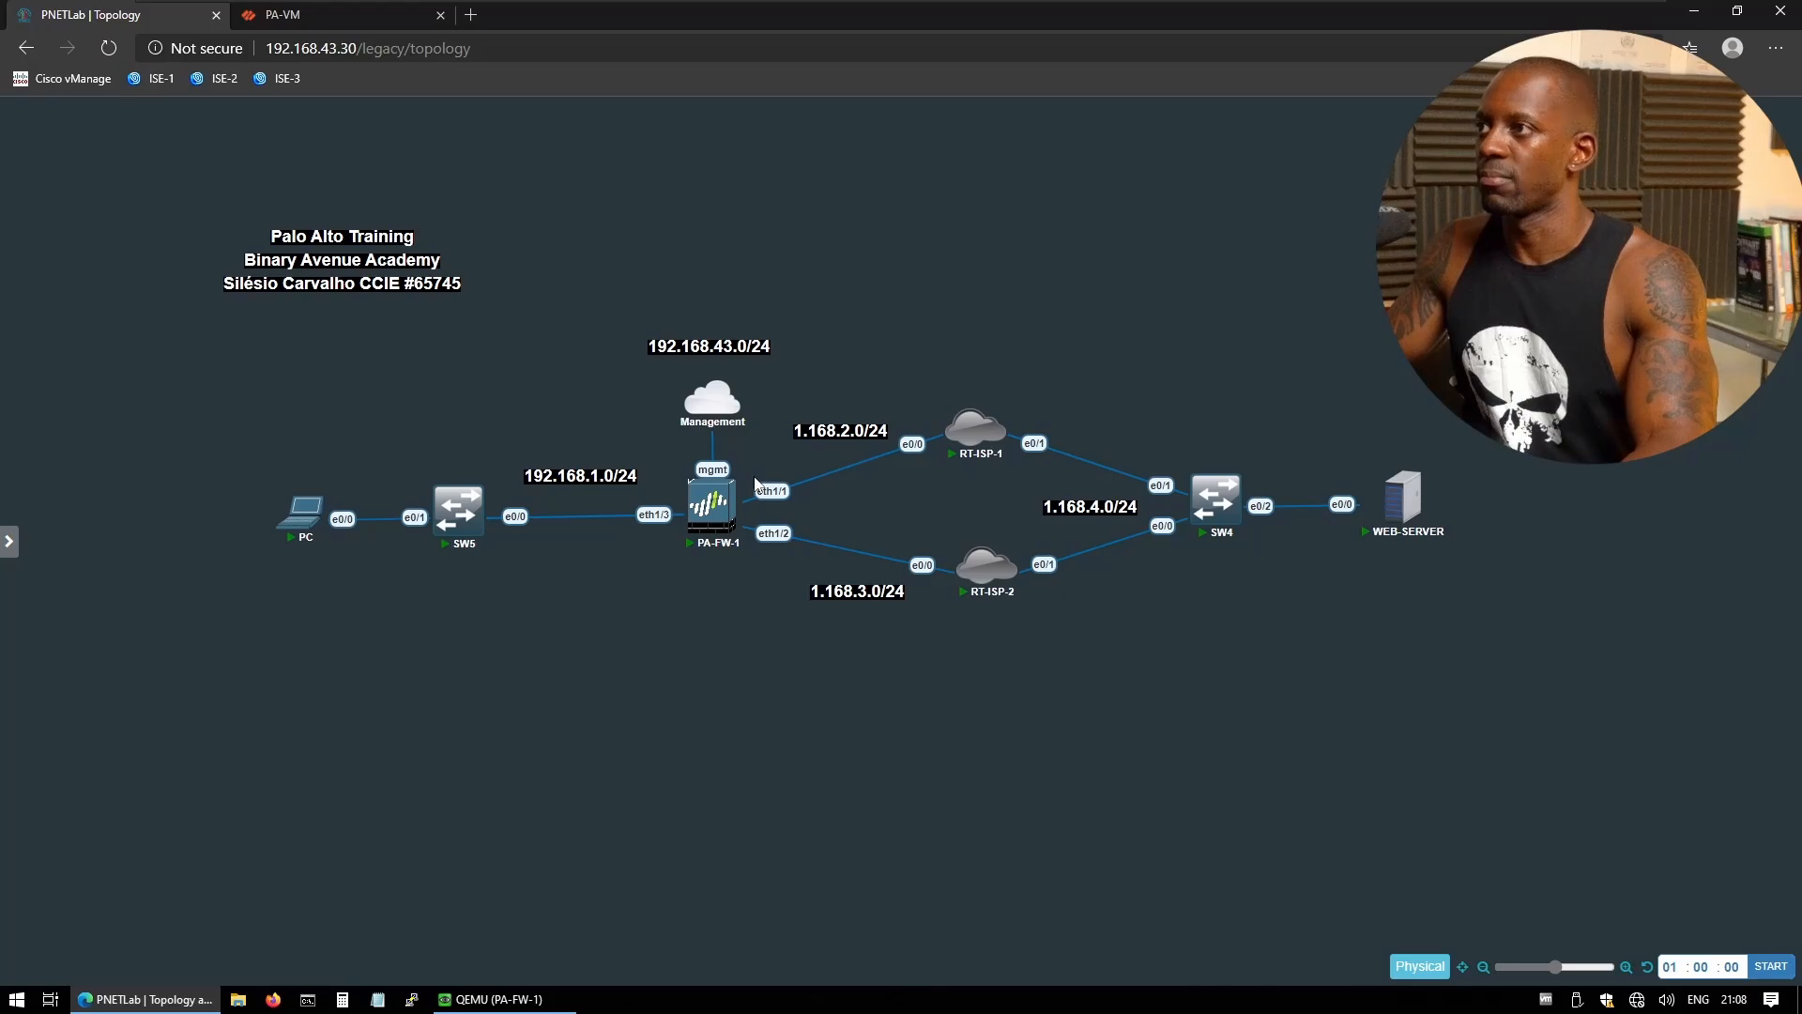
{"action": "left_click", "coordinate": [346, 16]}
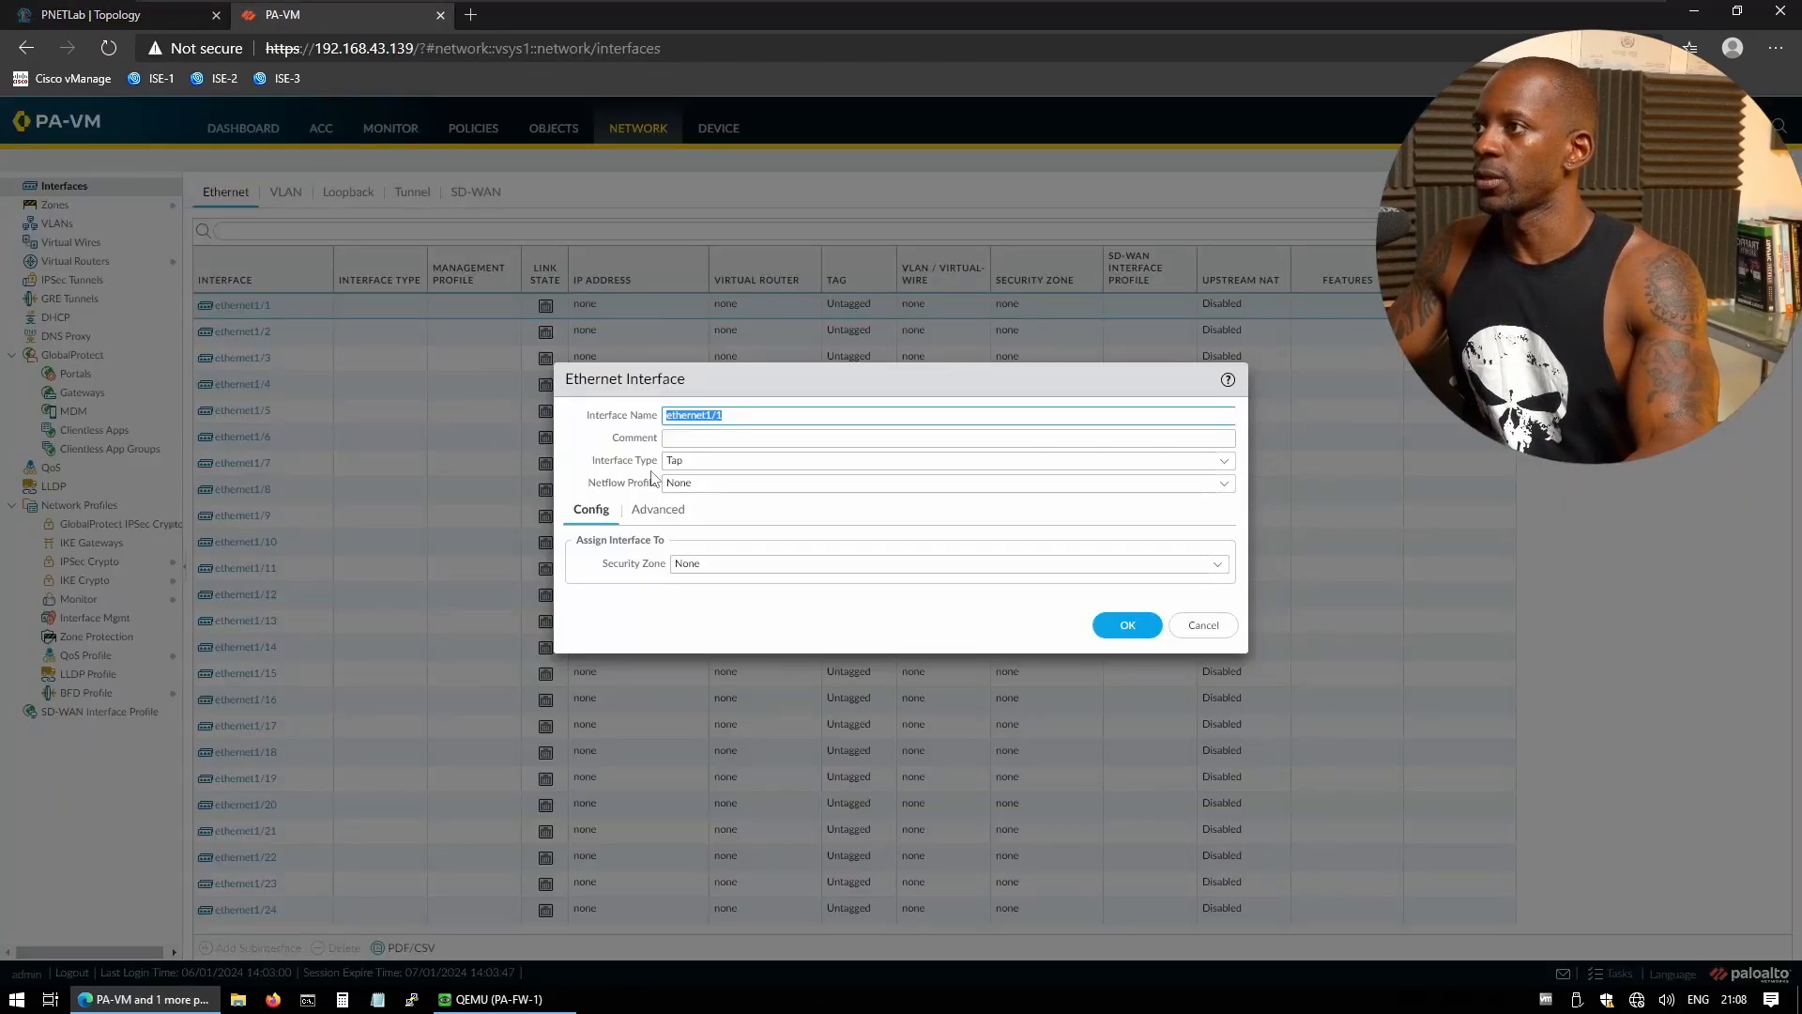
- Set ethernet1/1 to Layer3, zone OUTSIDE, virtual router default, and show its IPv4 settings
{"action": "left_click", "coordinate": [1223, 461]}
{"action": "left_click", "coordinate": [706, 568]}
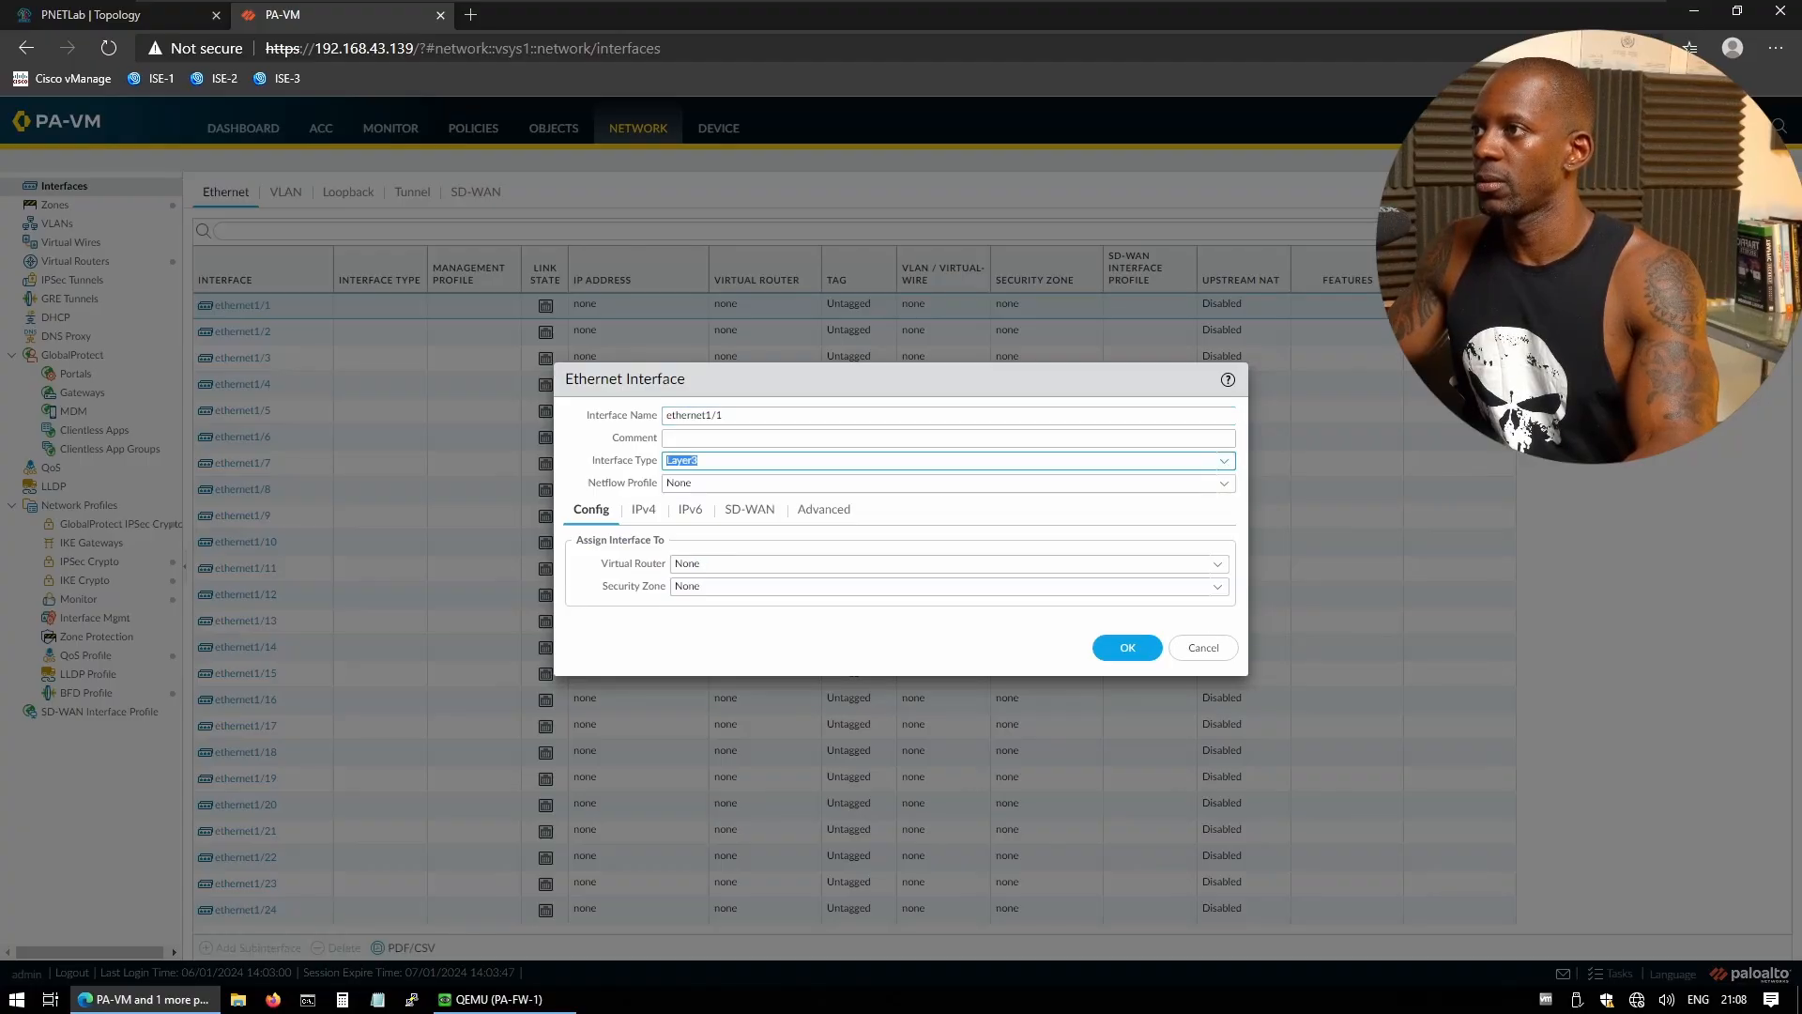
{"action": "left_click", "coordinate": [1219, 587]}
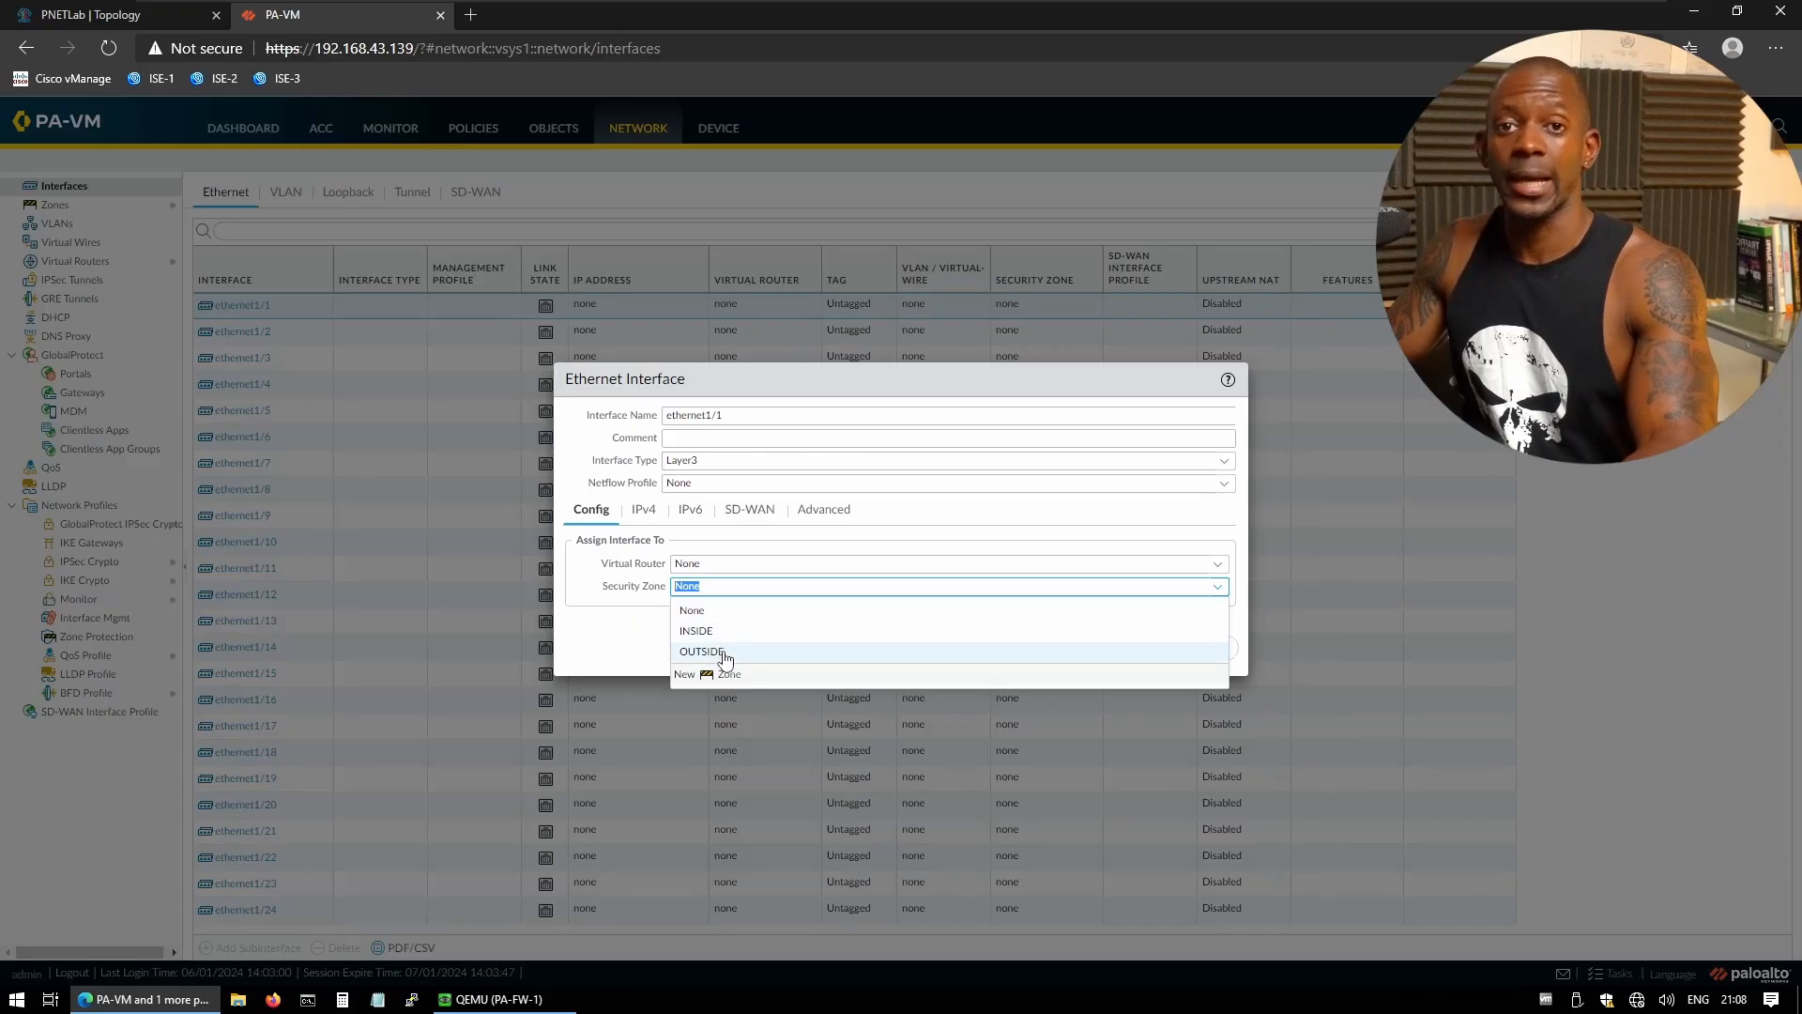
{"action": "left_click", "coordinate": [724, 653]}
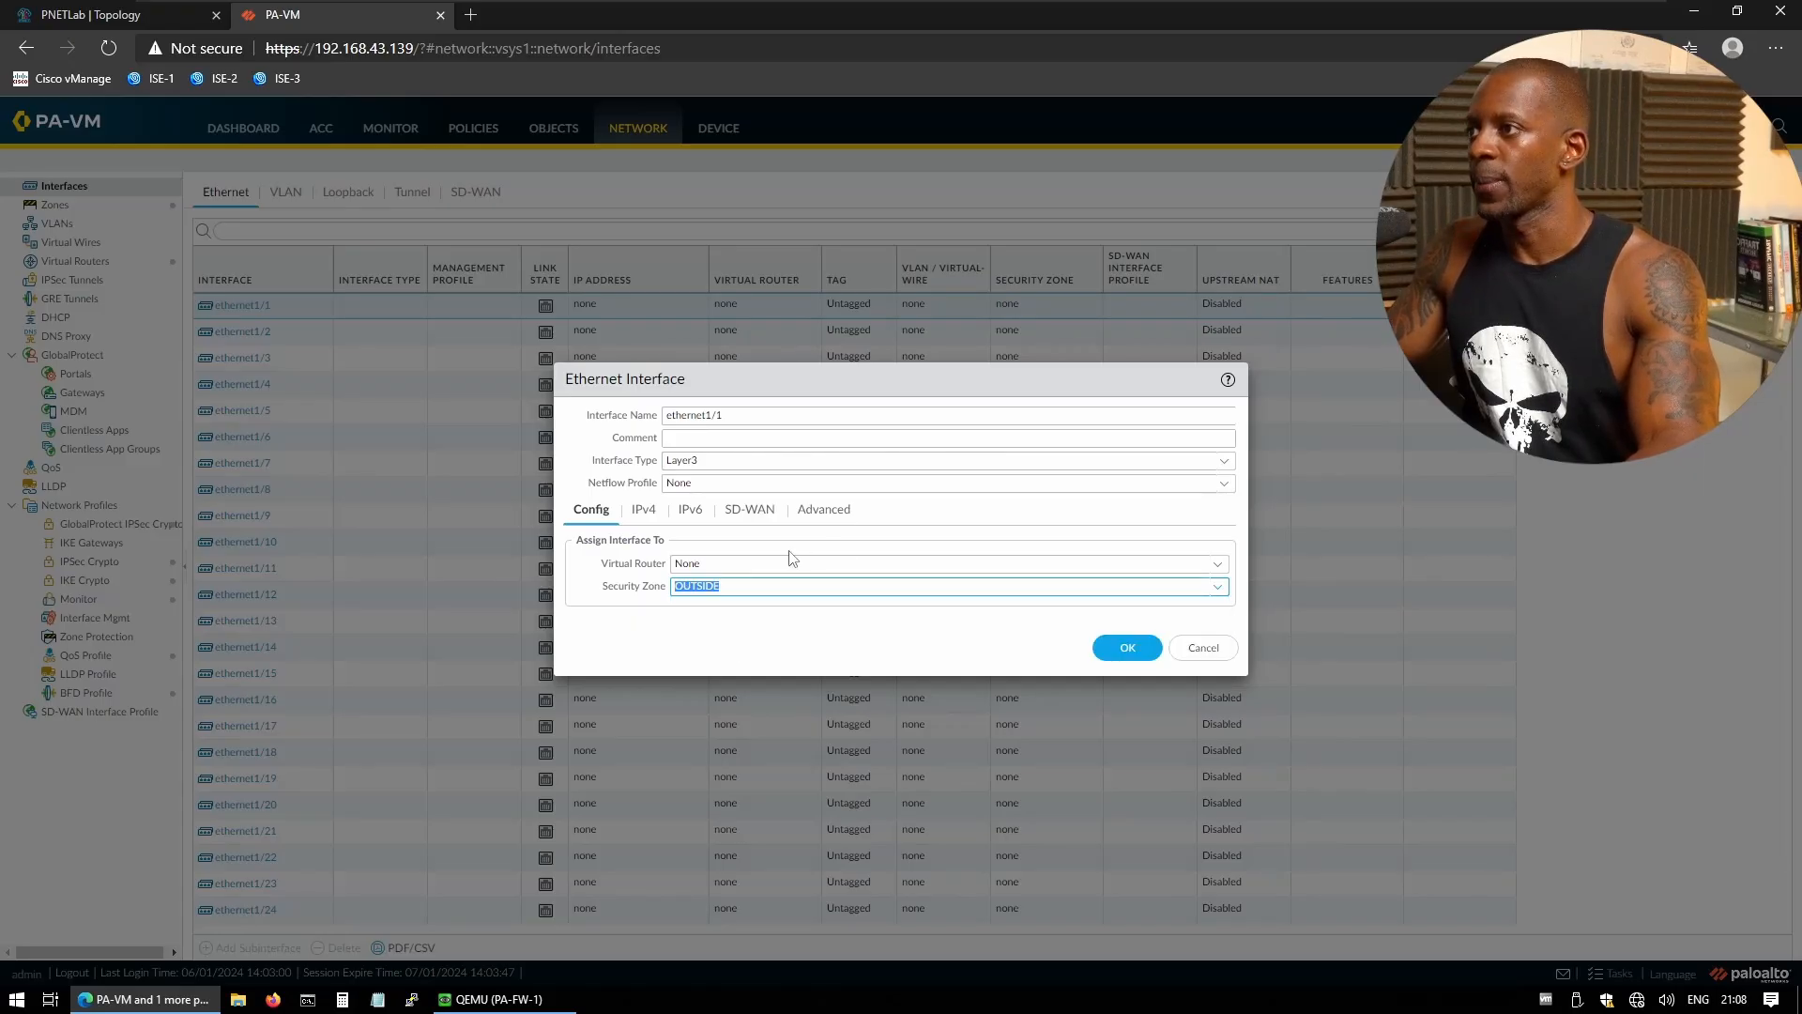
{"action": "left_click", "coordinate": [1217, 563]}
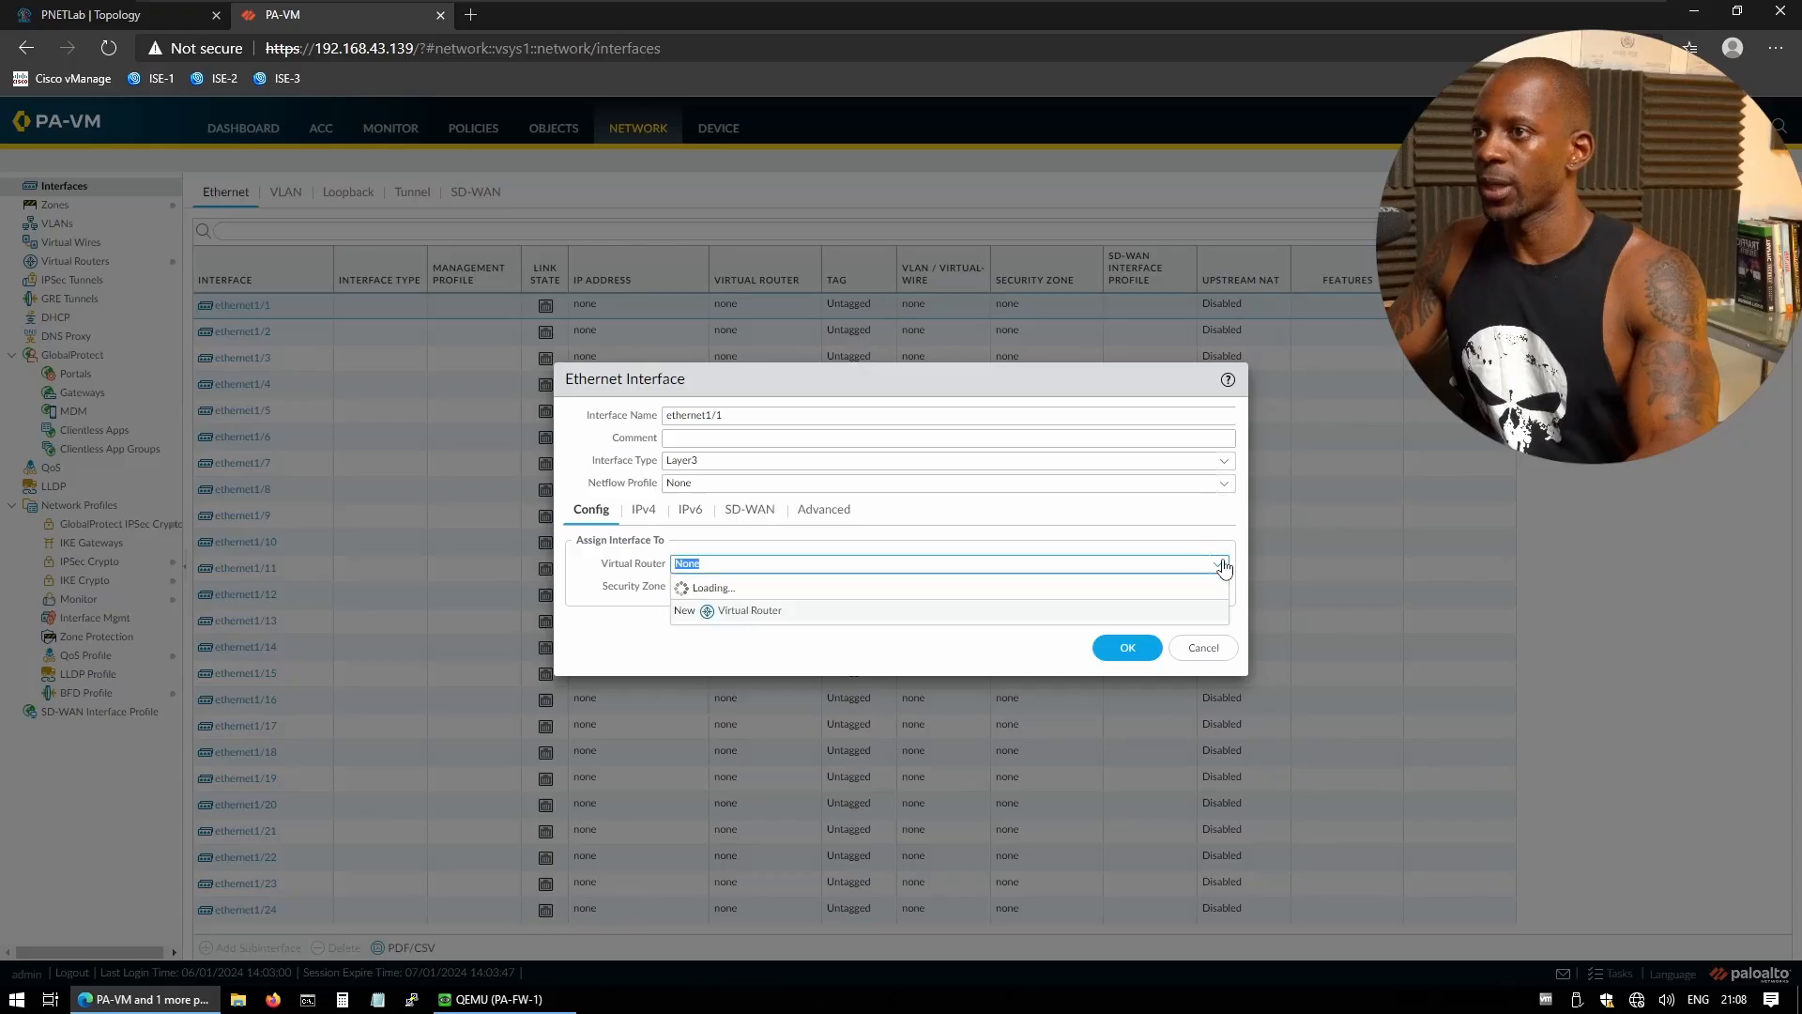
{"action": "left_click", "coordinate": [702, 610]}
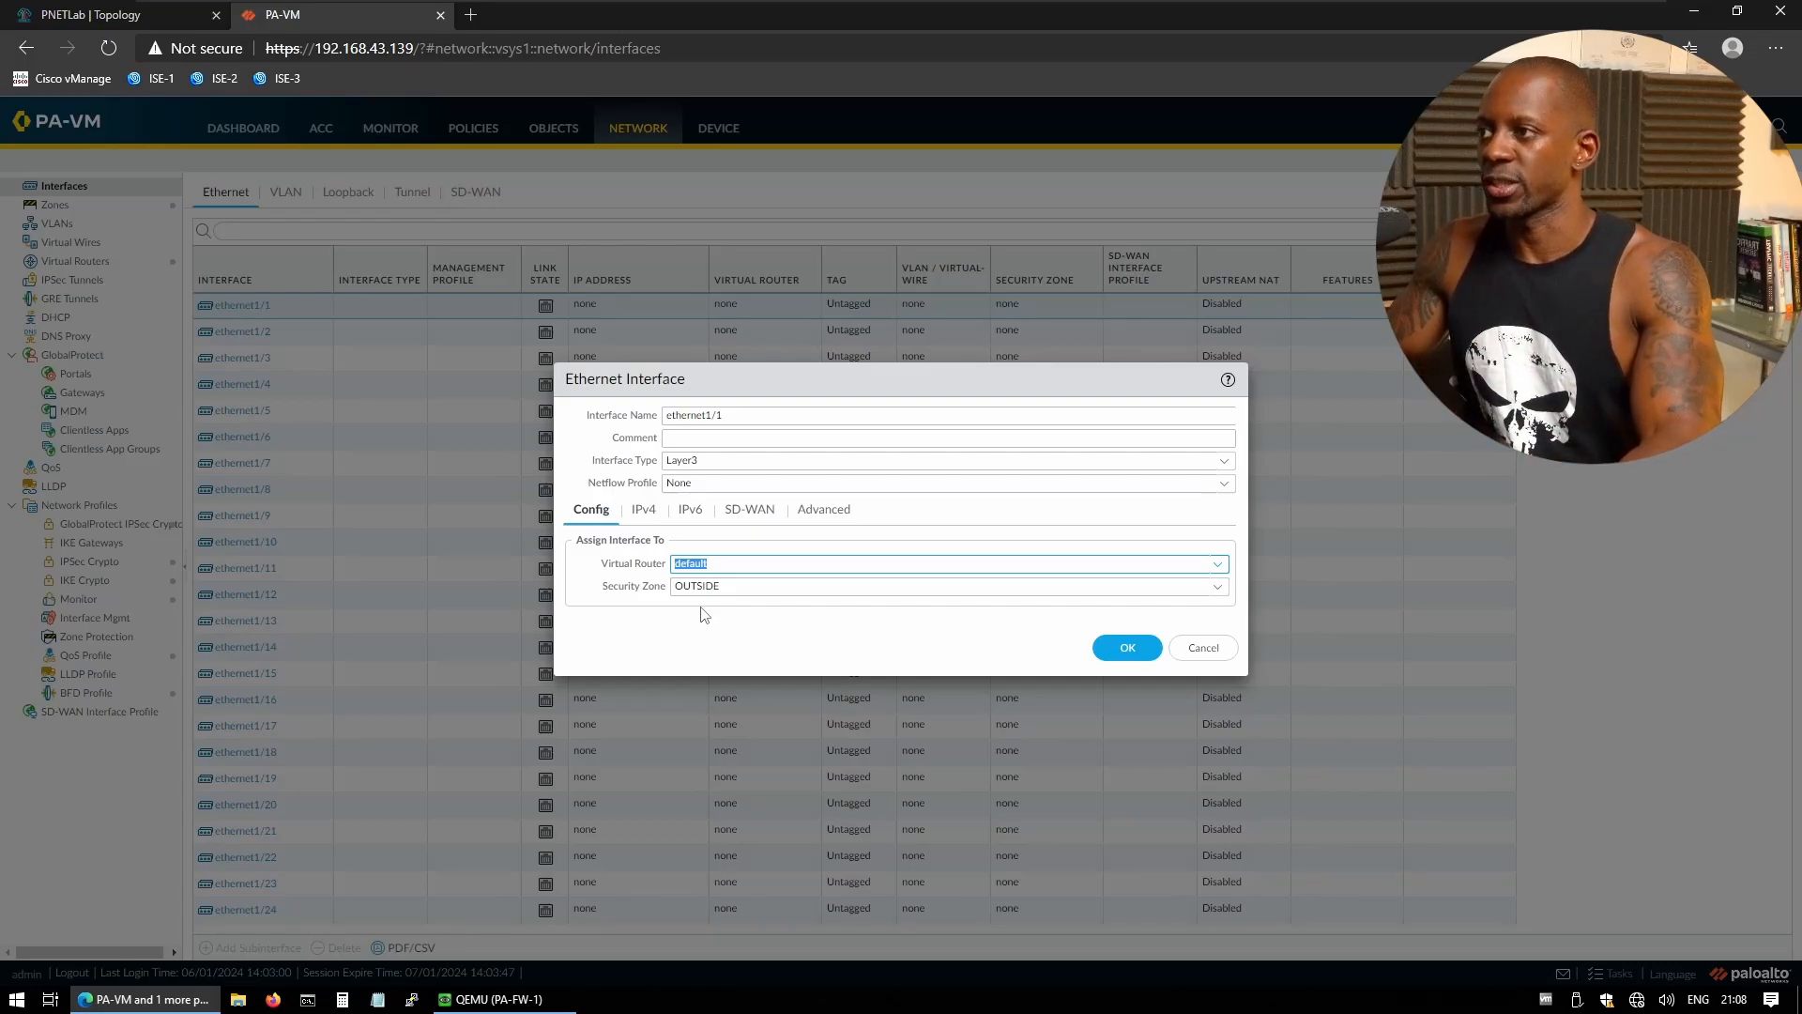
{"action": "left_click", "coordinate": [652, 516]}
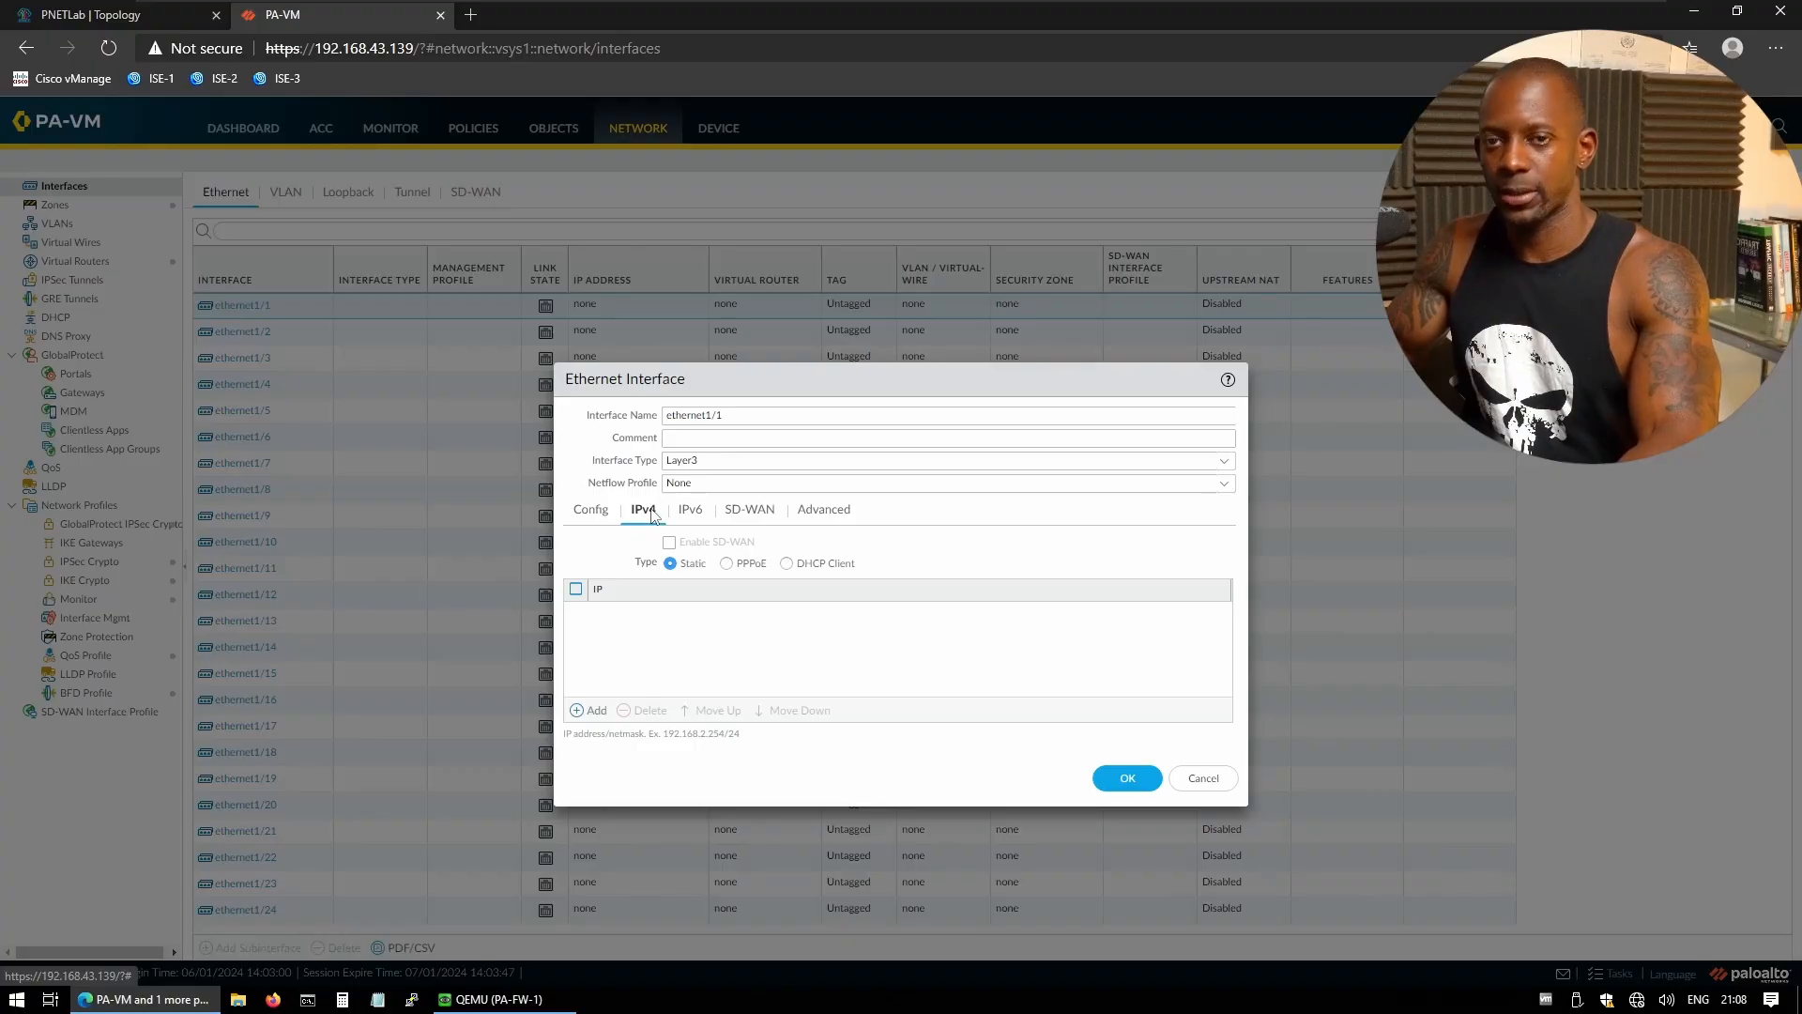
- Add the IPv4 address 1.168.2.3/24 to ethernet1/1 and save the interface
{"action": "left_click", "coordinate": [595, 710]}
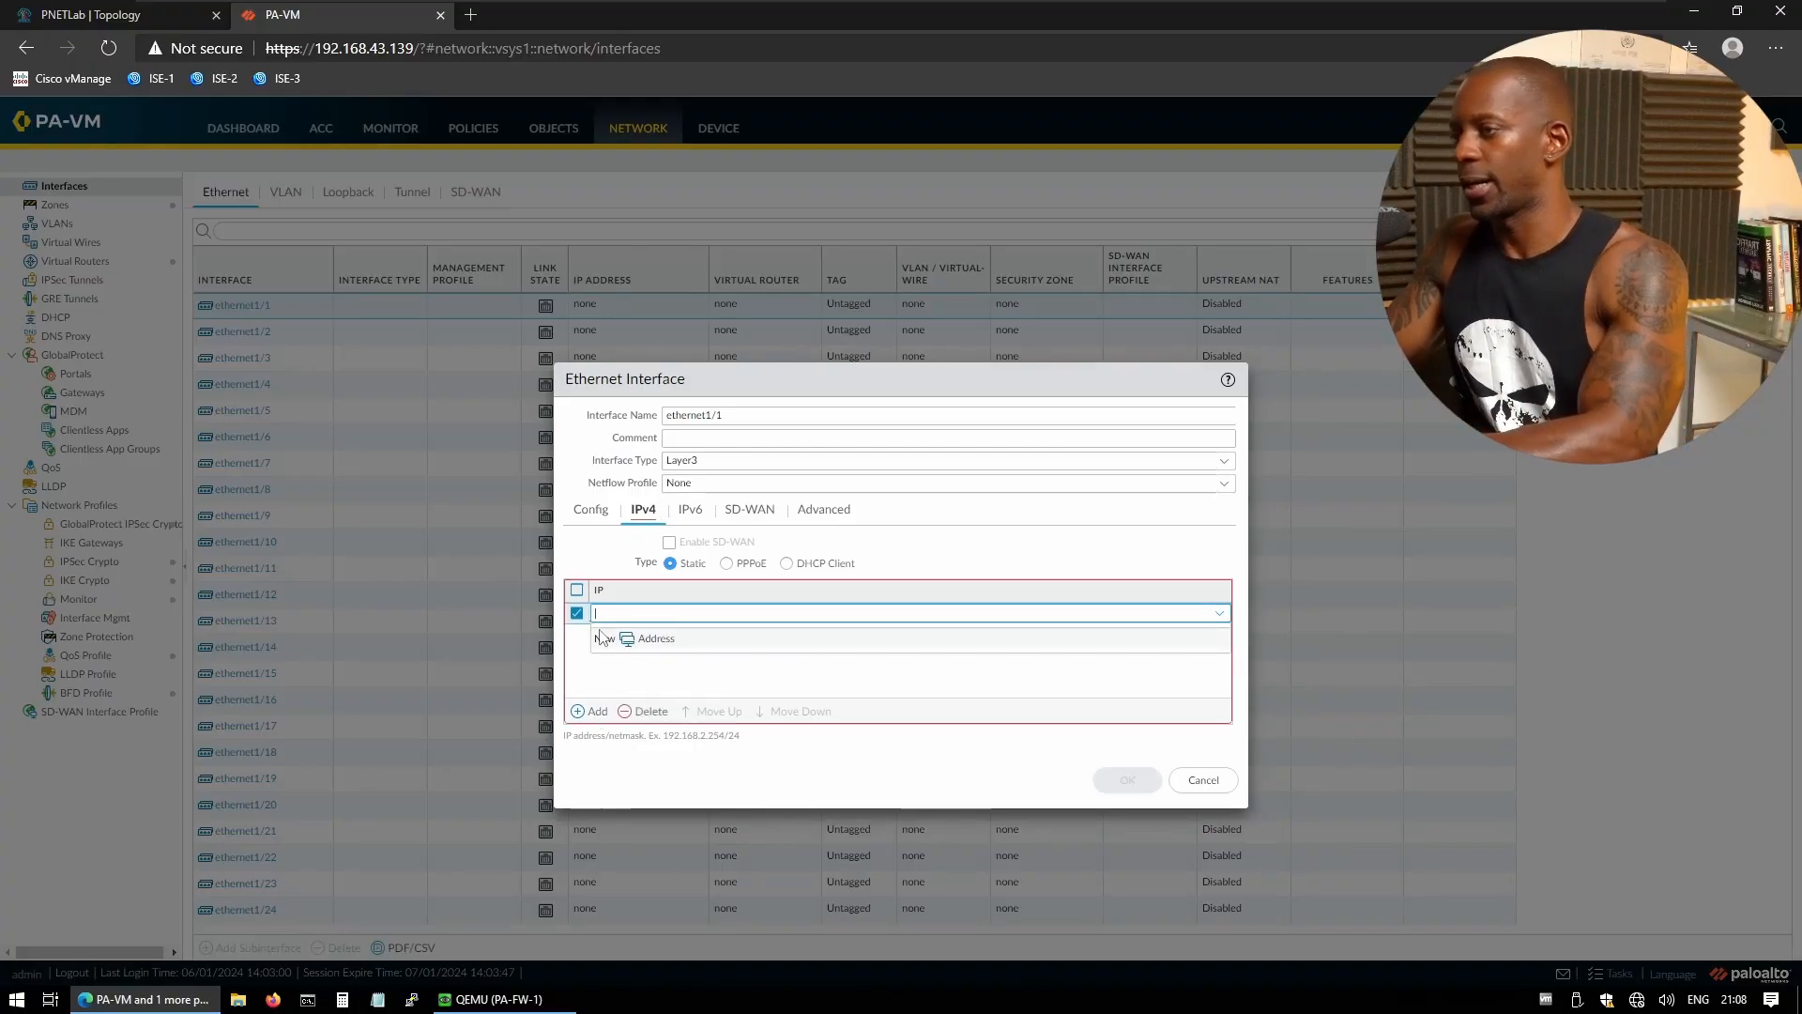
{"action": "type", "text": "1.168..2"}
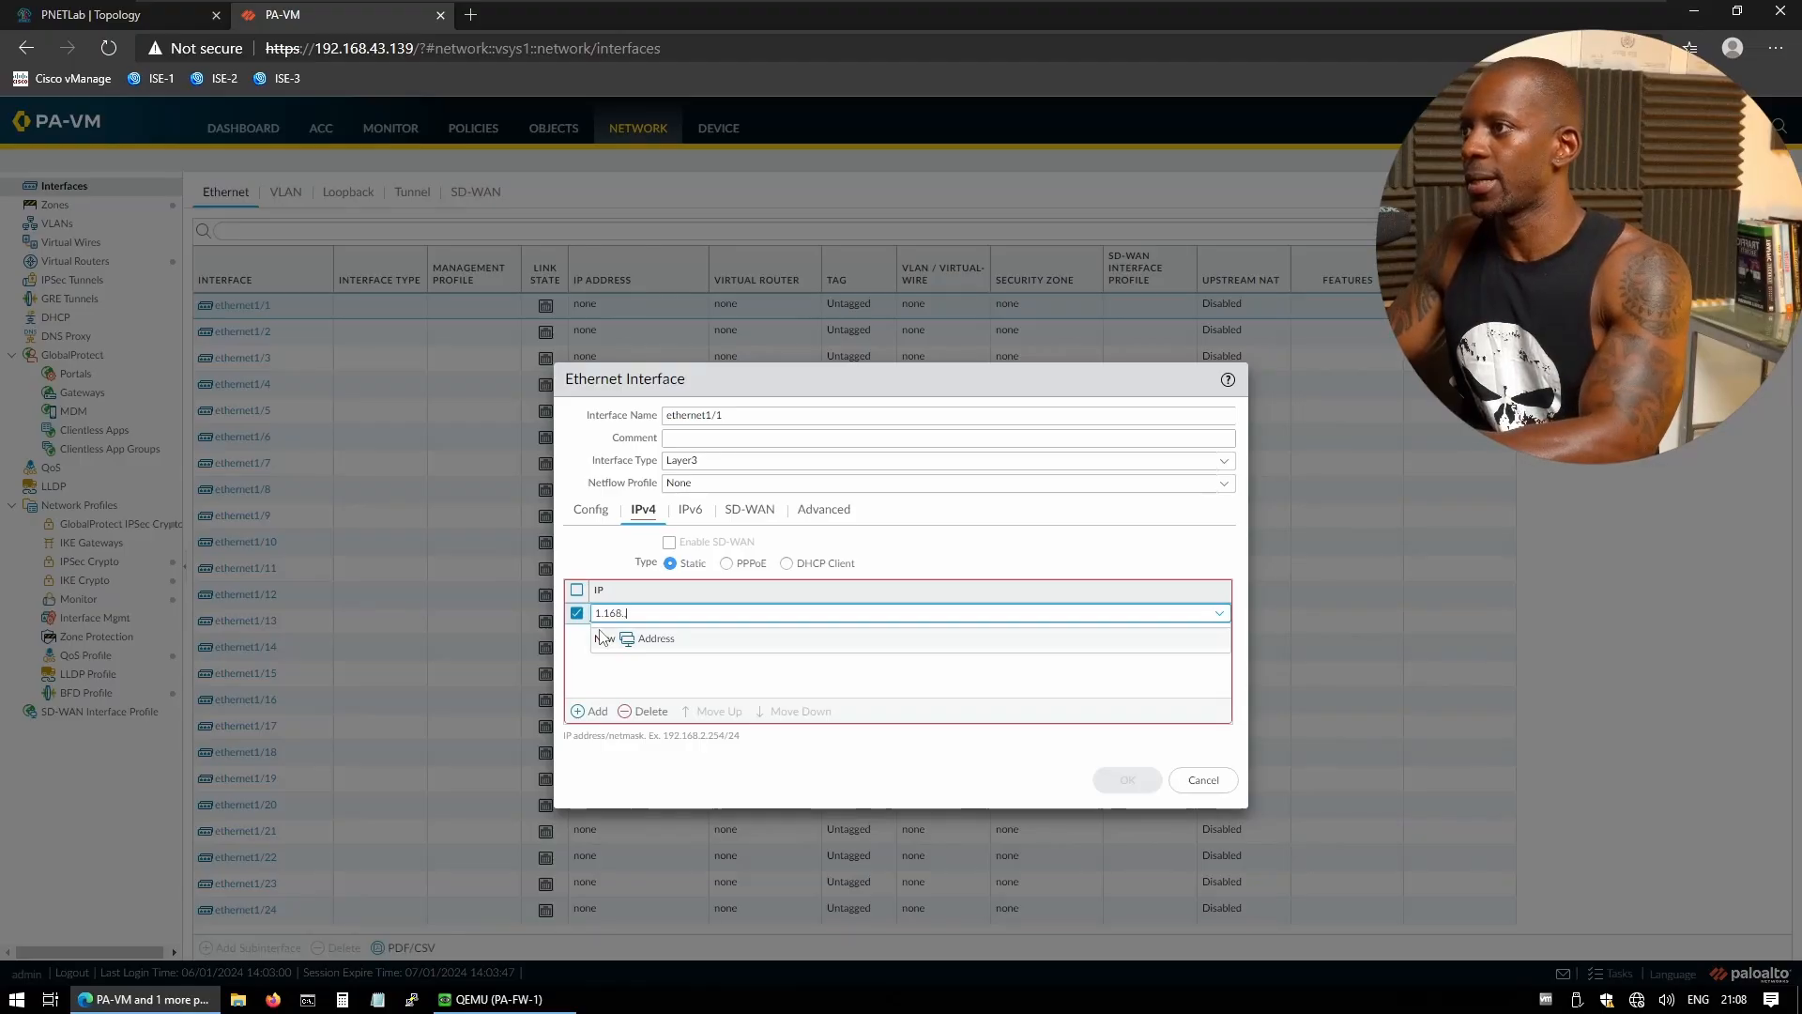
{"action": "key", "text": "ctrl+Tab"}
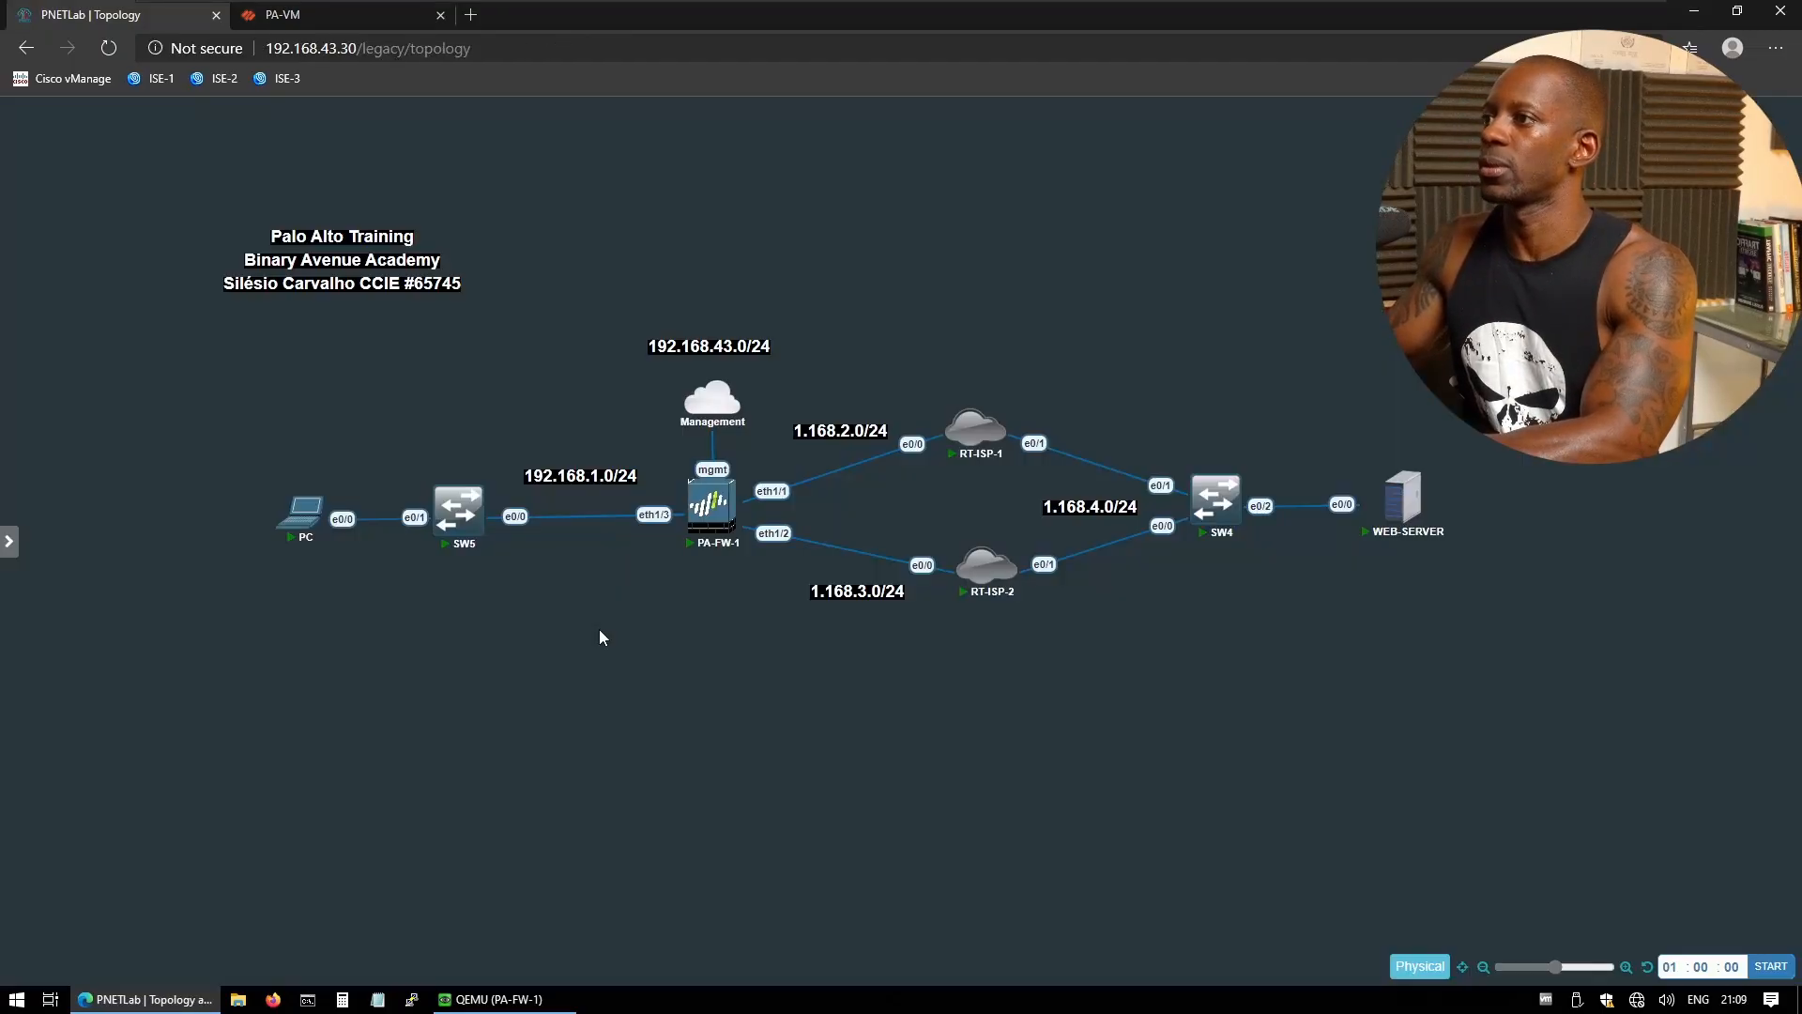
{"action": "key", "text": "ctrl+Tab"}
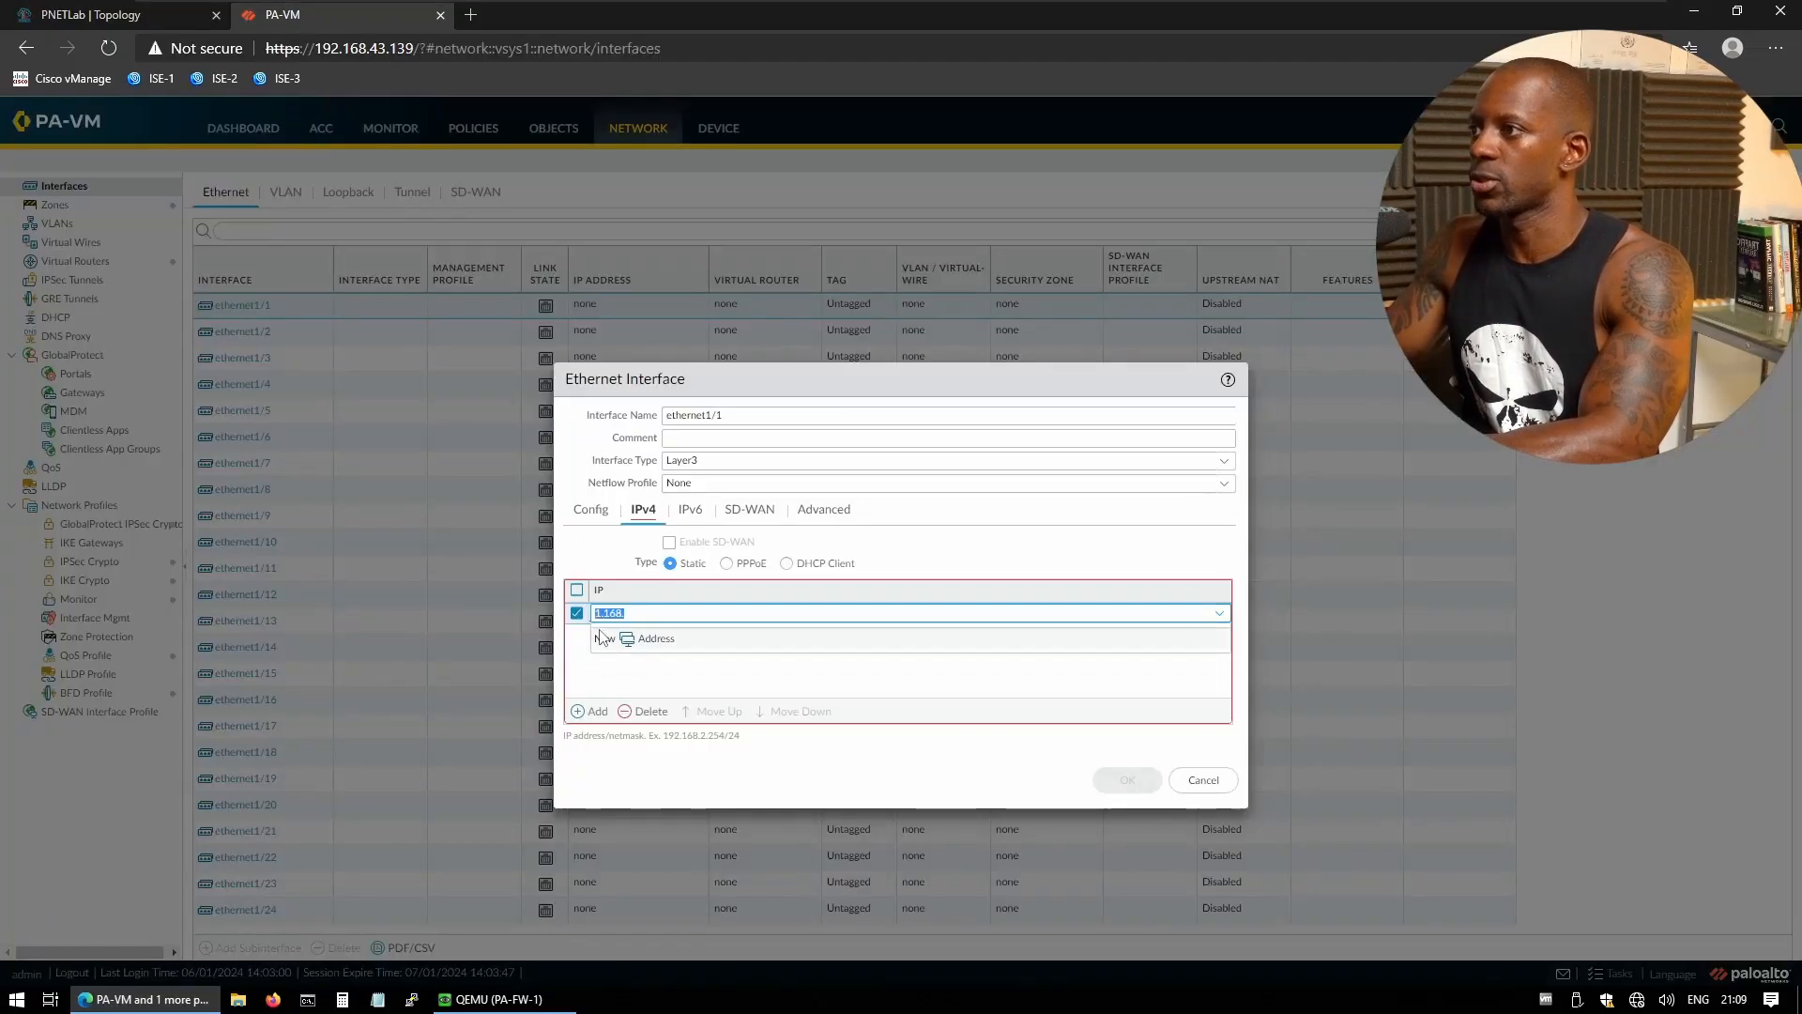
{"action": "key", "text": "End"}
{"action": "type", "text": ".2.3"}
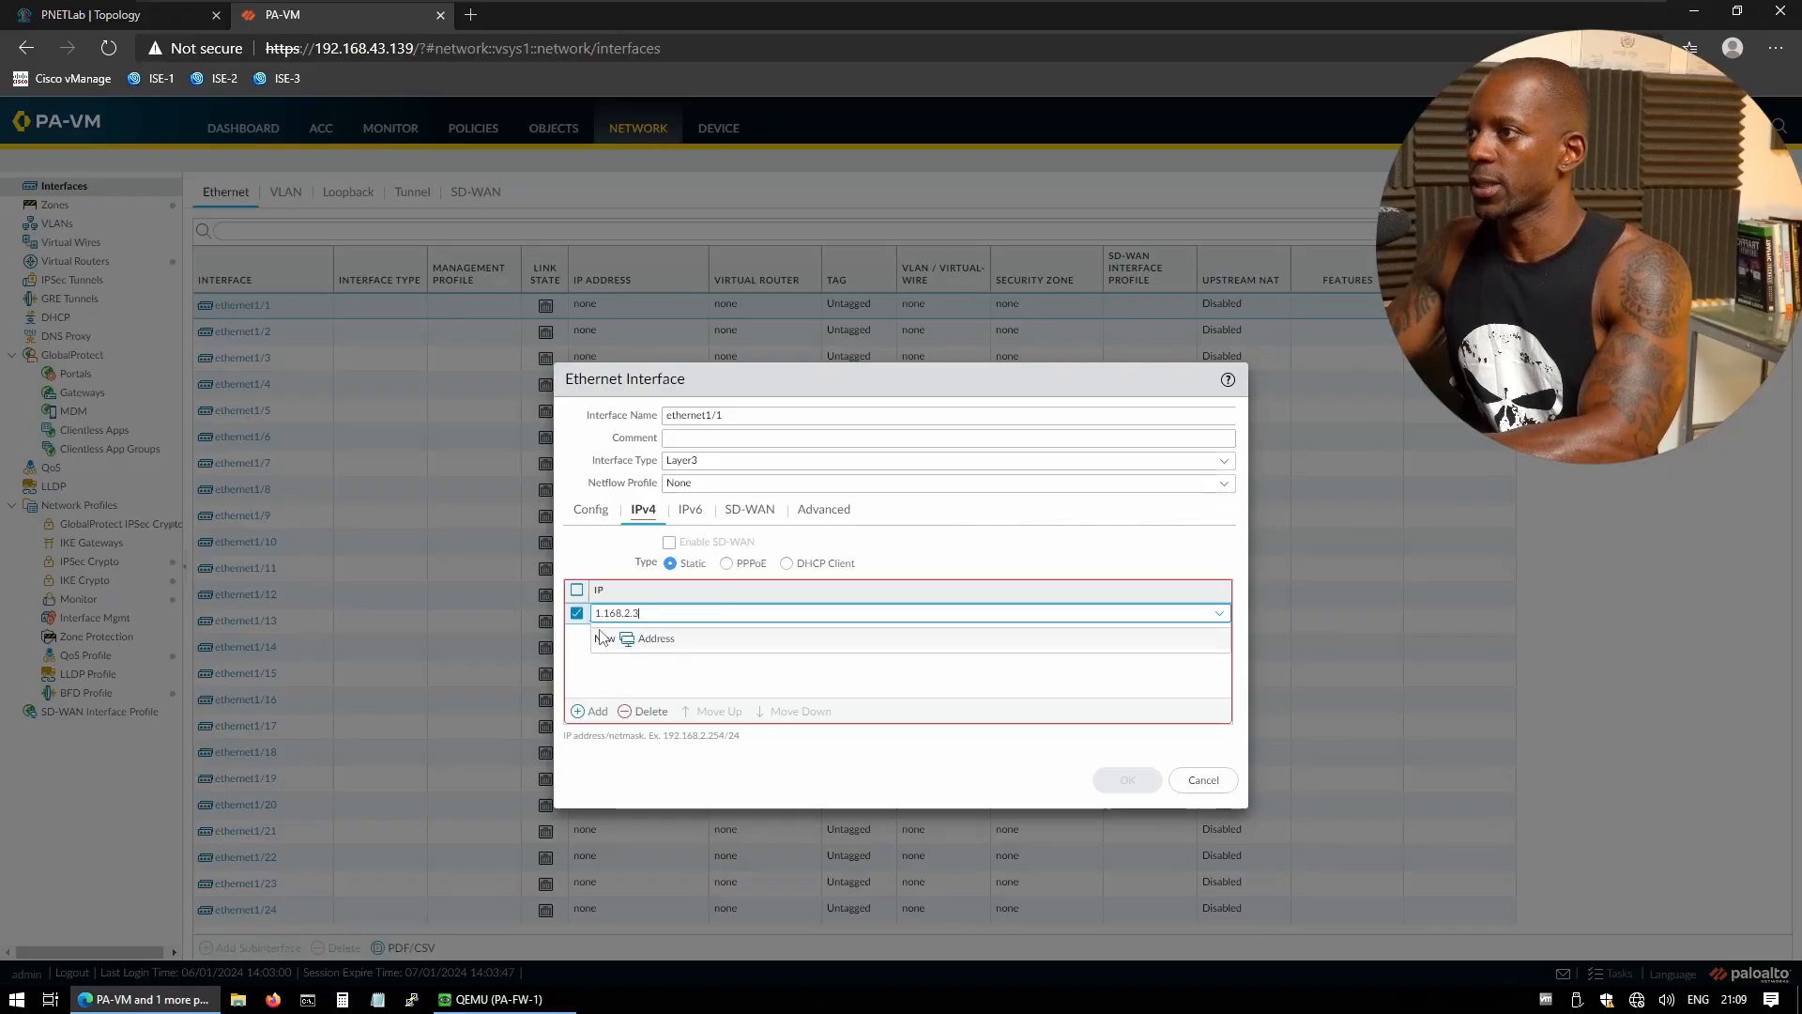
{"action": "type", "text": "/24"}
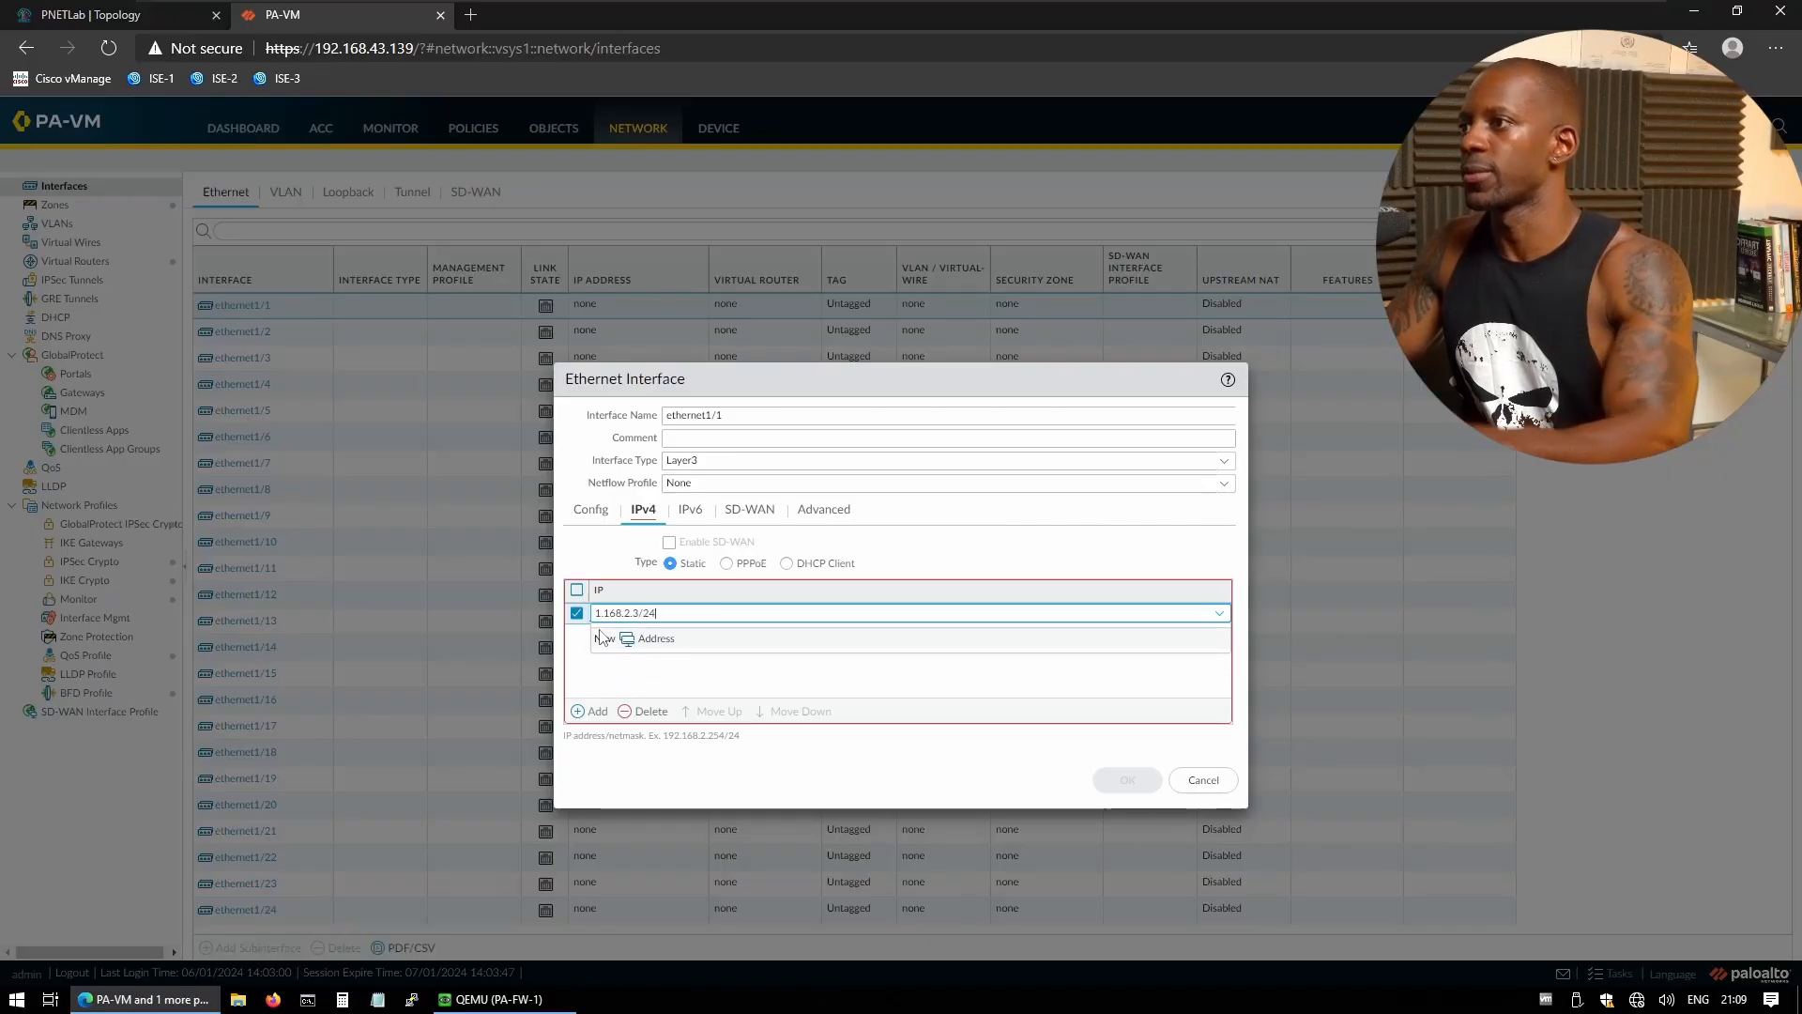
{"action": "left_click", "coordinate": [678, 678]}
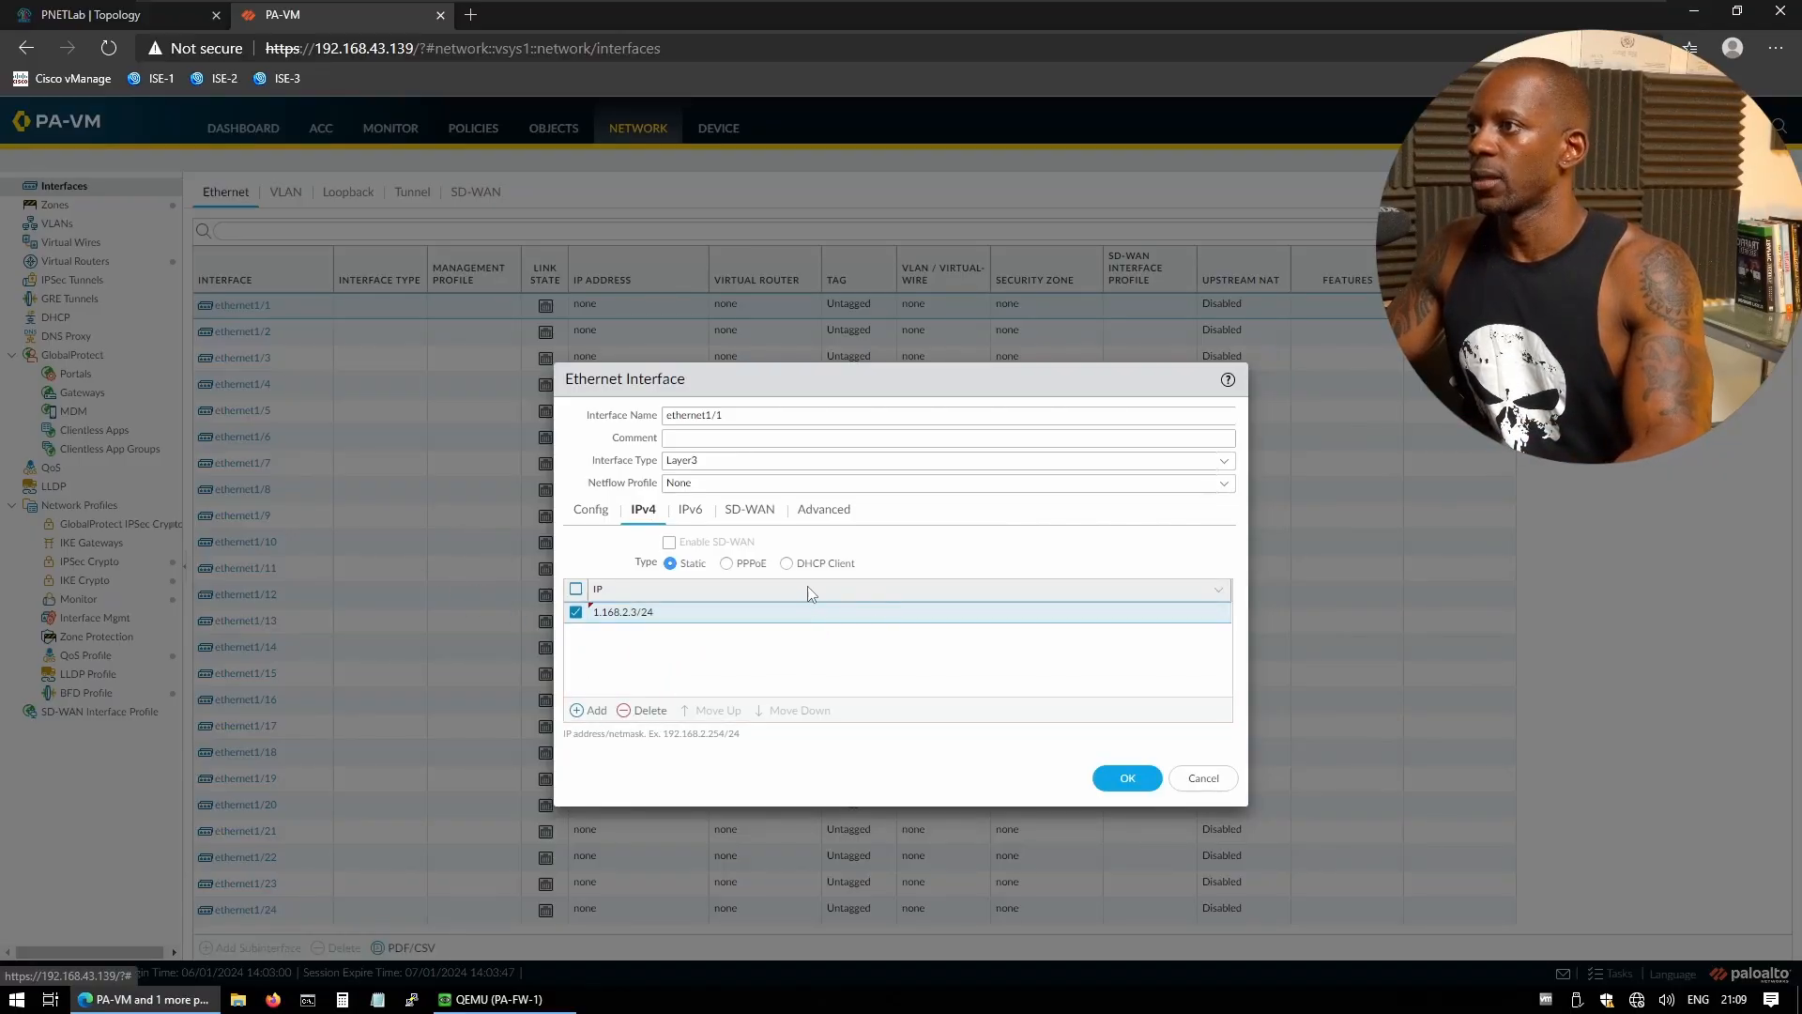
{"action": "left_click", "coordinate": [1119, 785]}
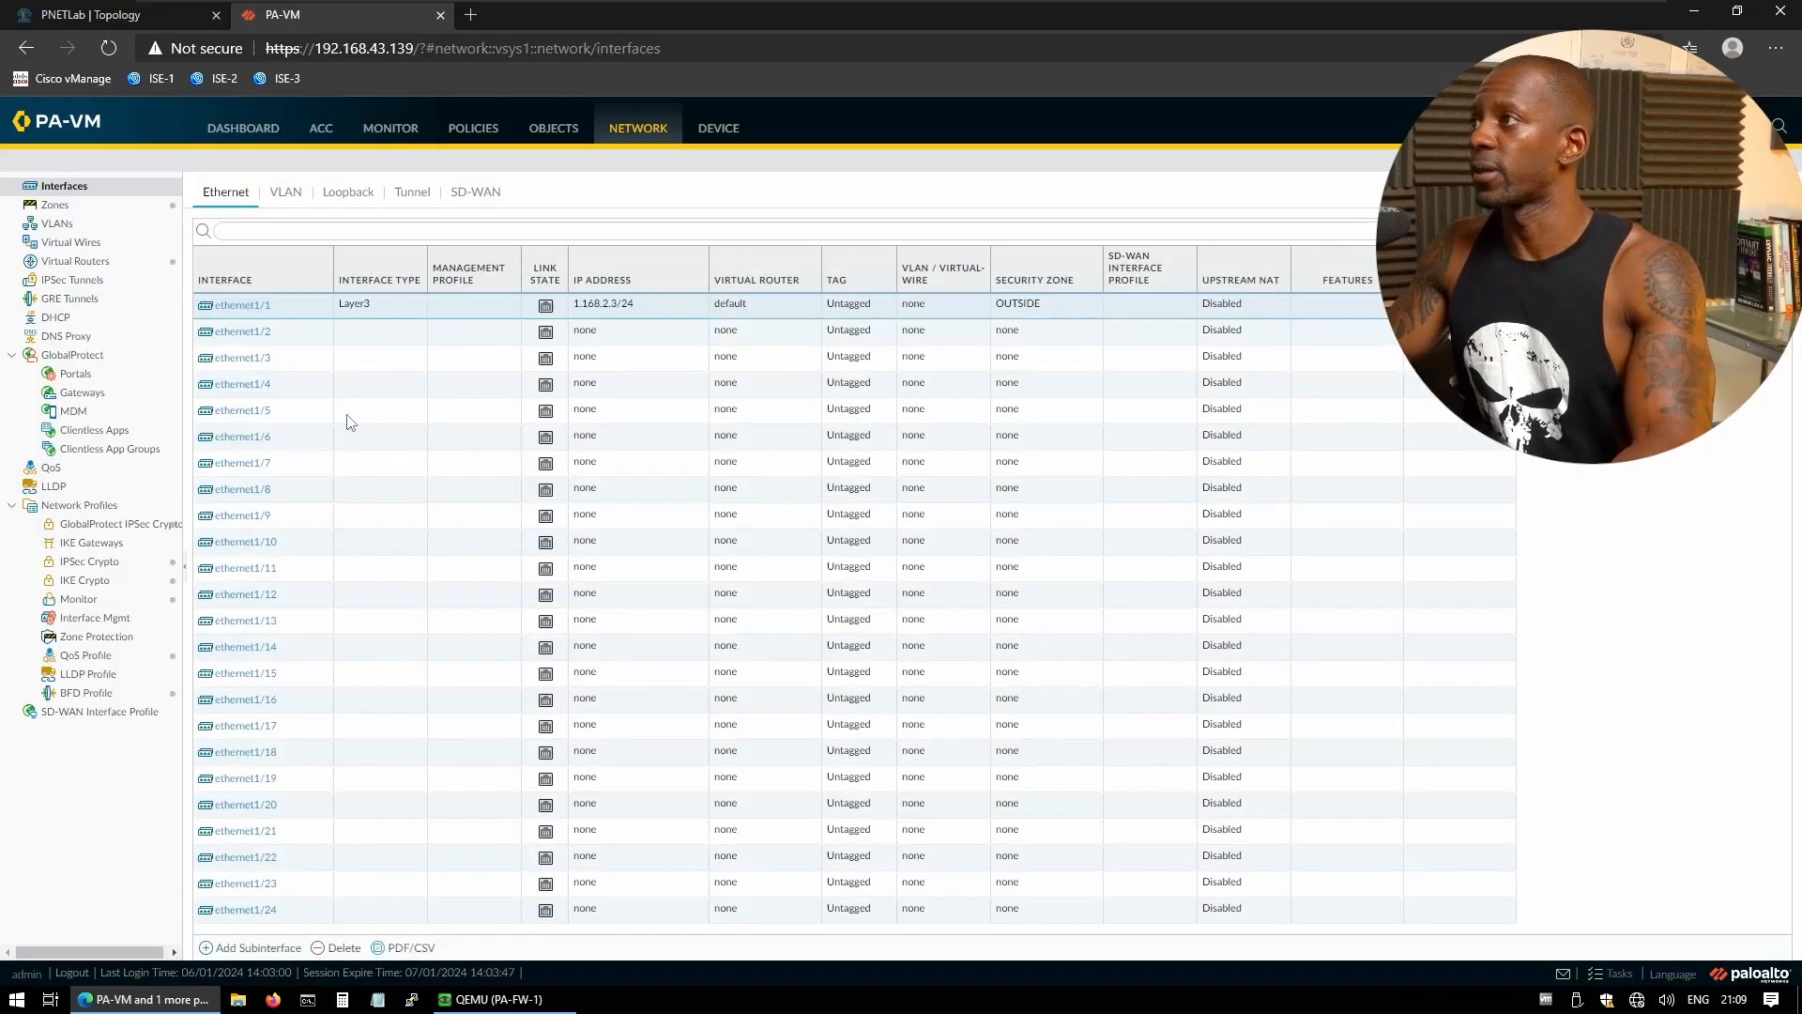
{"action": "left_click", "coordinate": [248, 338]}
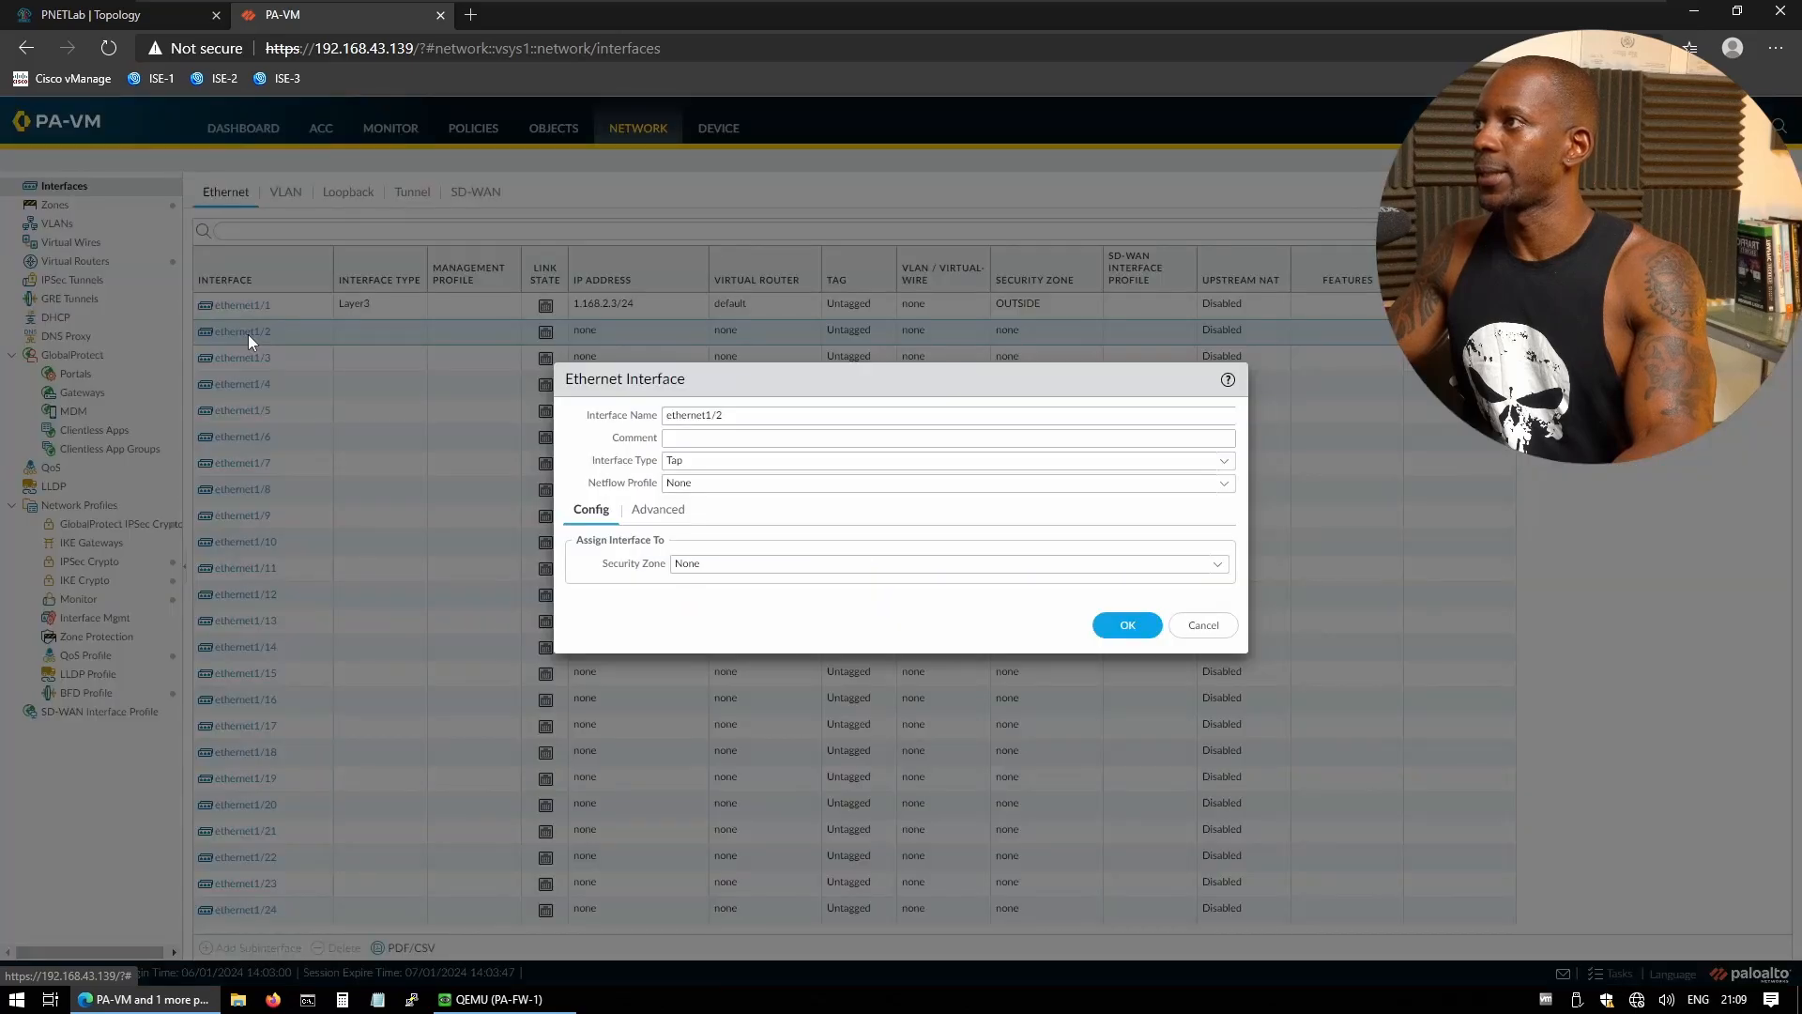
{"action": "left_click", "coordinate": [1224, 461]}
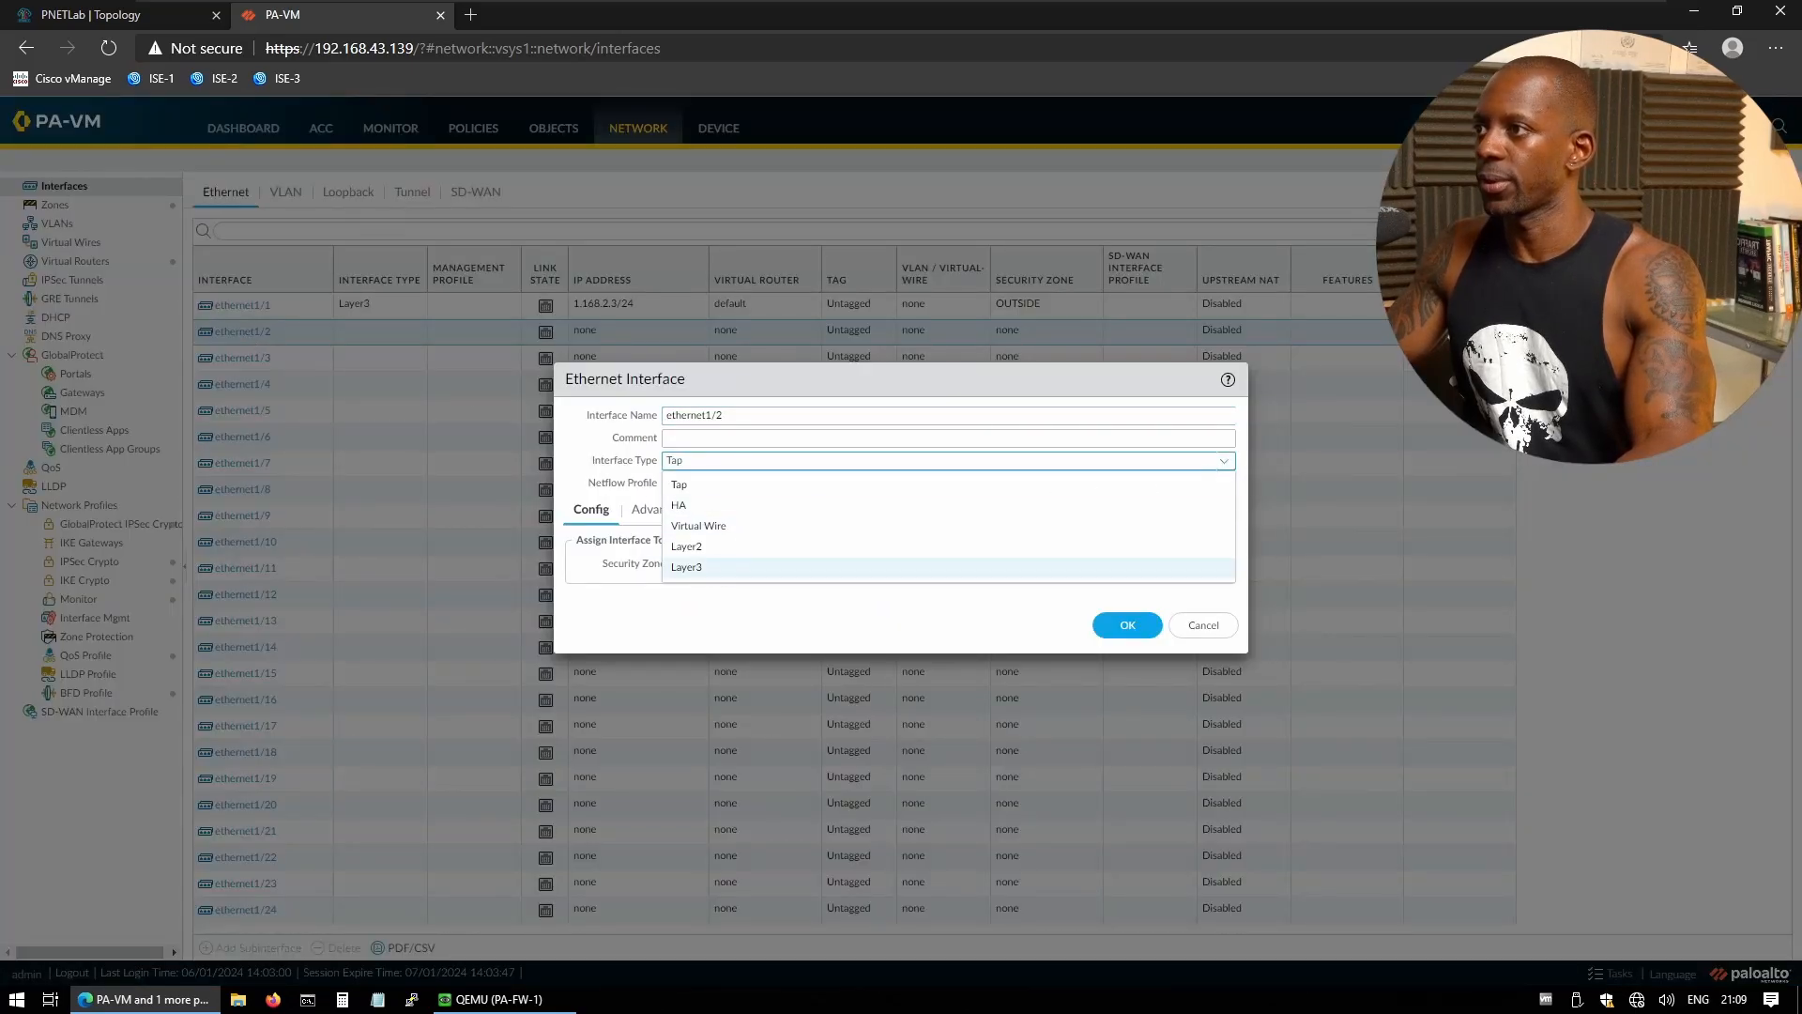
{"action": "left_click", "coordinate": [714, 568]}
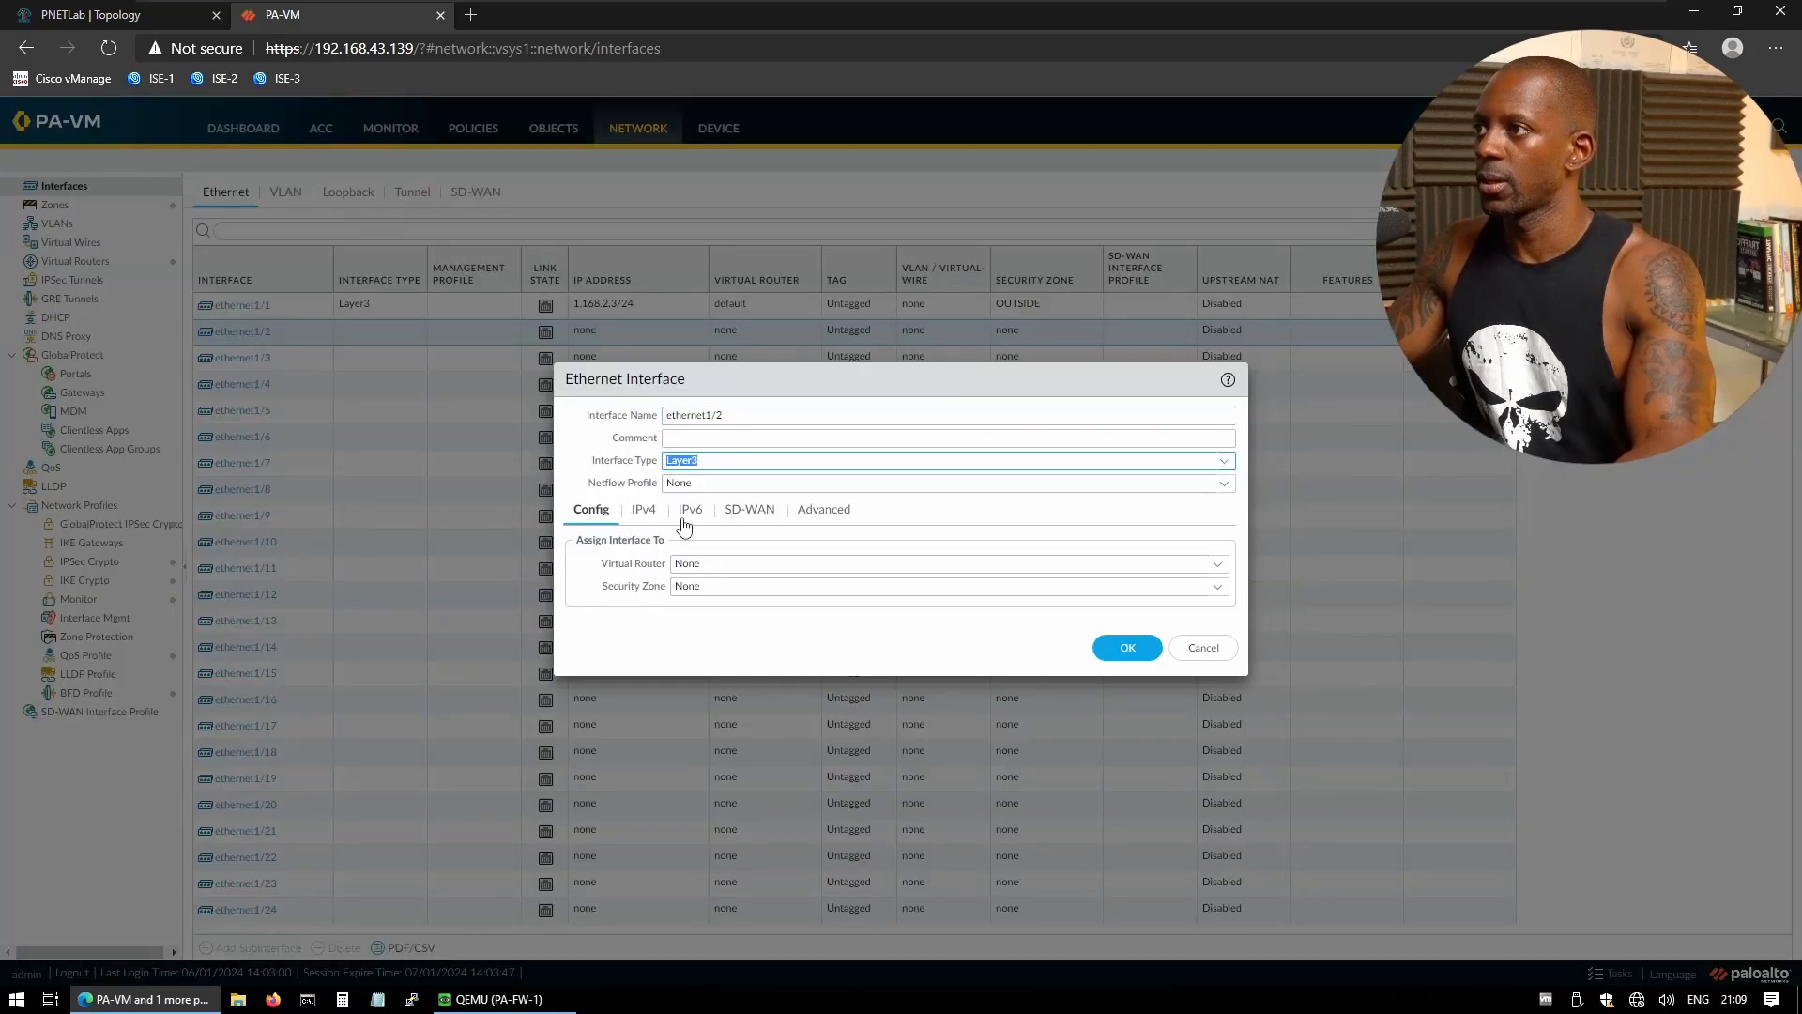
{"action": "left_click", "coordinate": [1218, 564]}
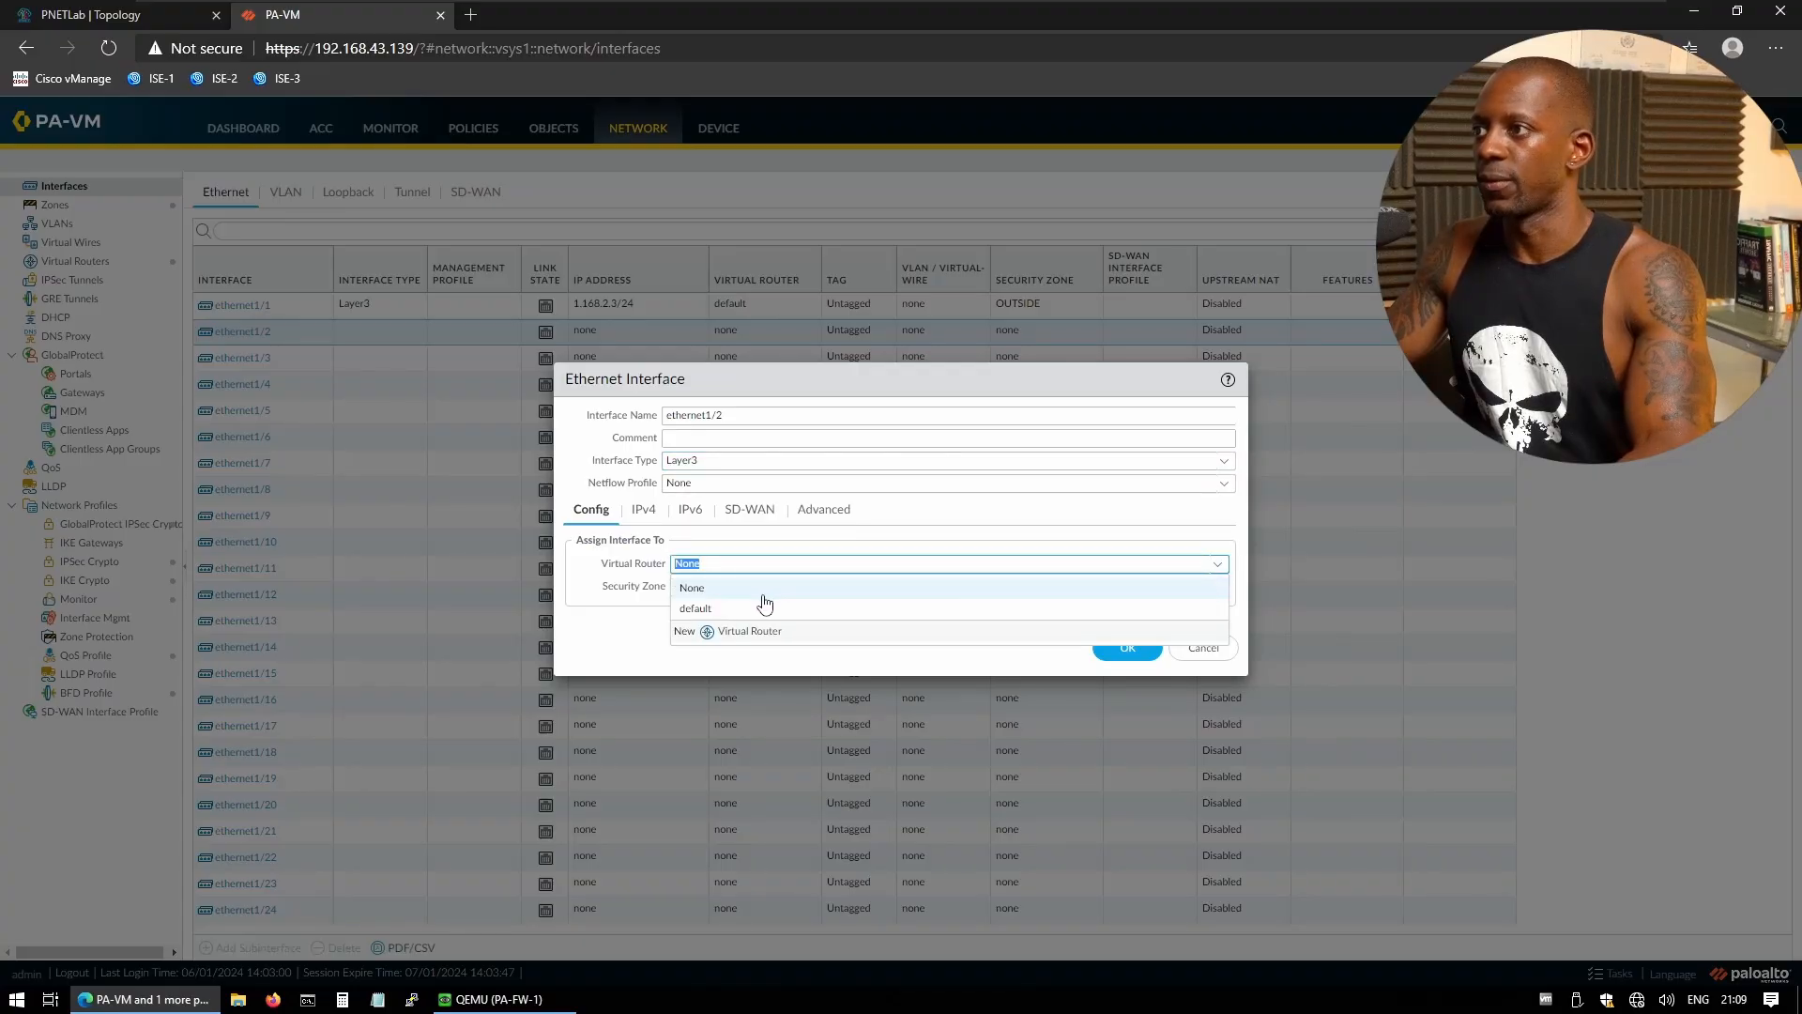
{"action": "left_click", "coordinate": [713, 612]}
{"action": "left_click", "coordinate": [1221, 590]}
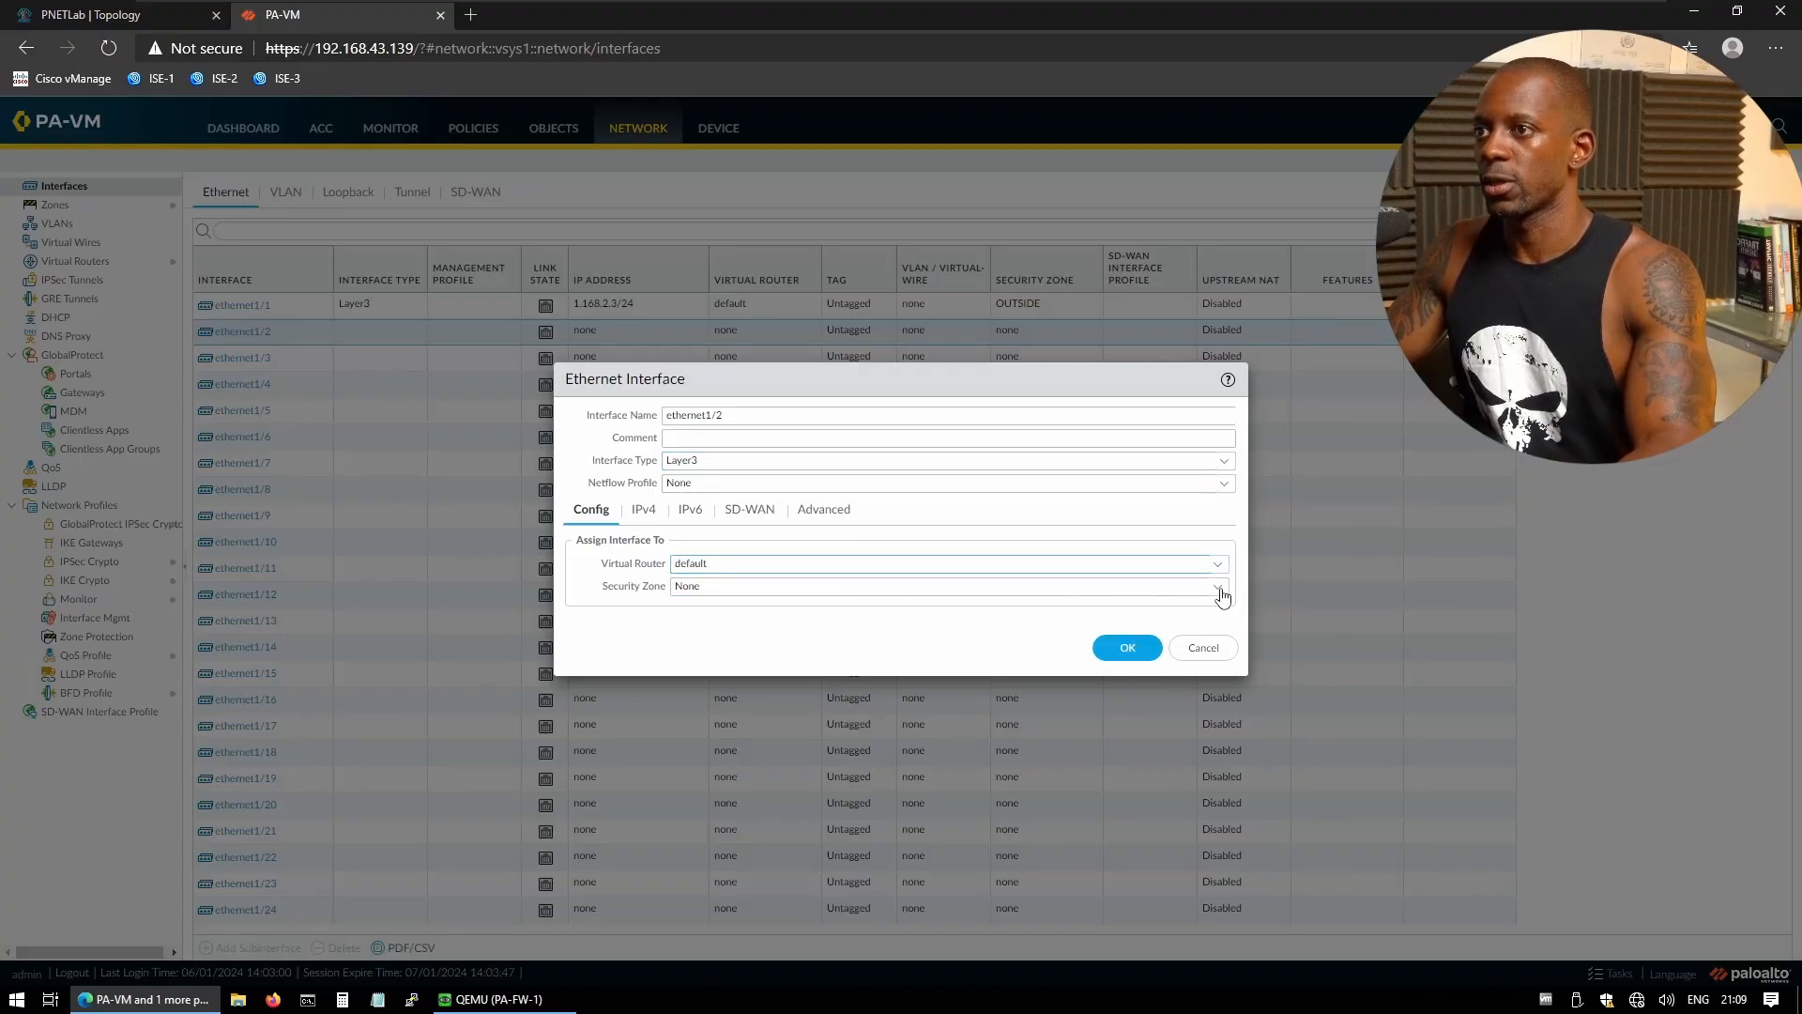
{"action": "left_click", "coordinate": [699, 652]}
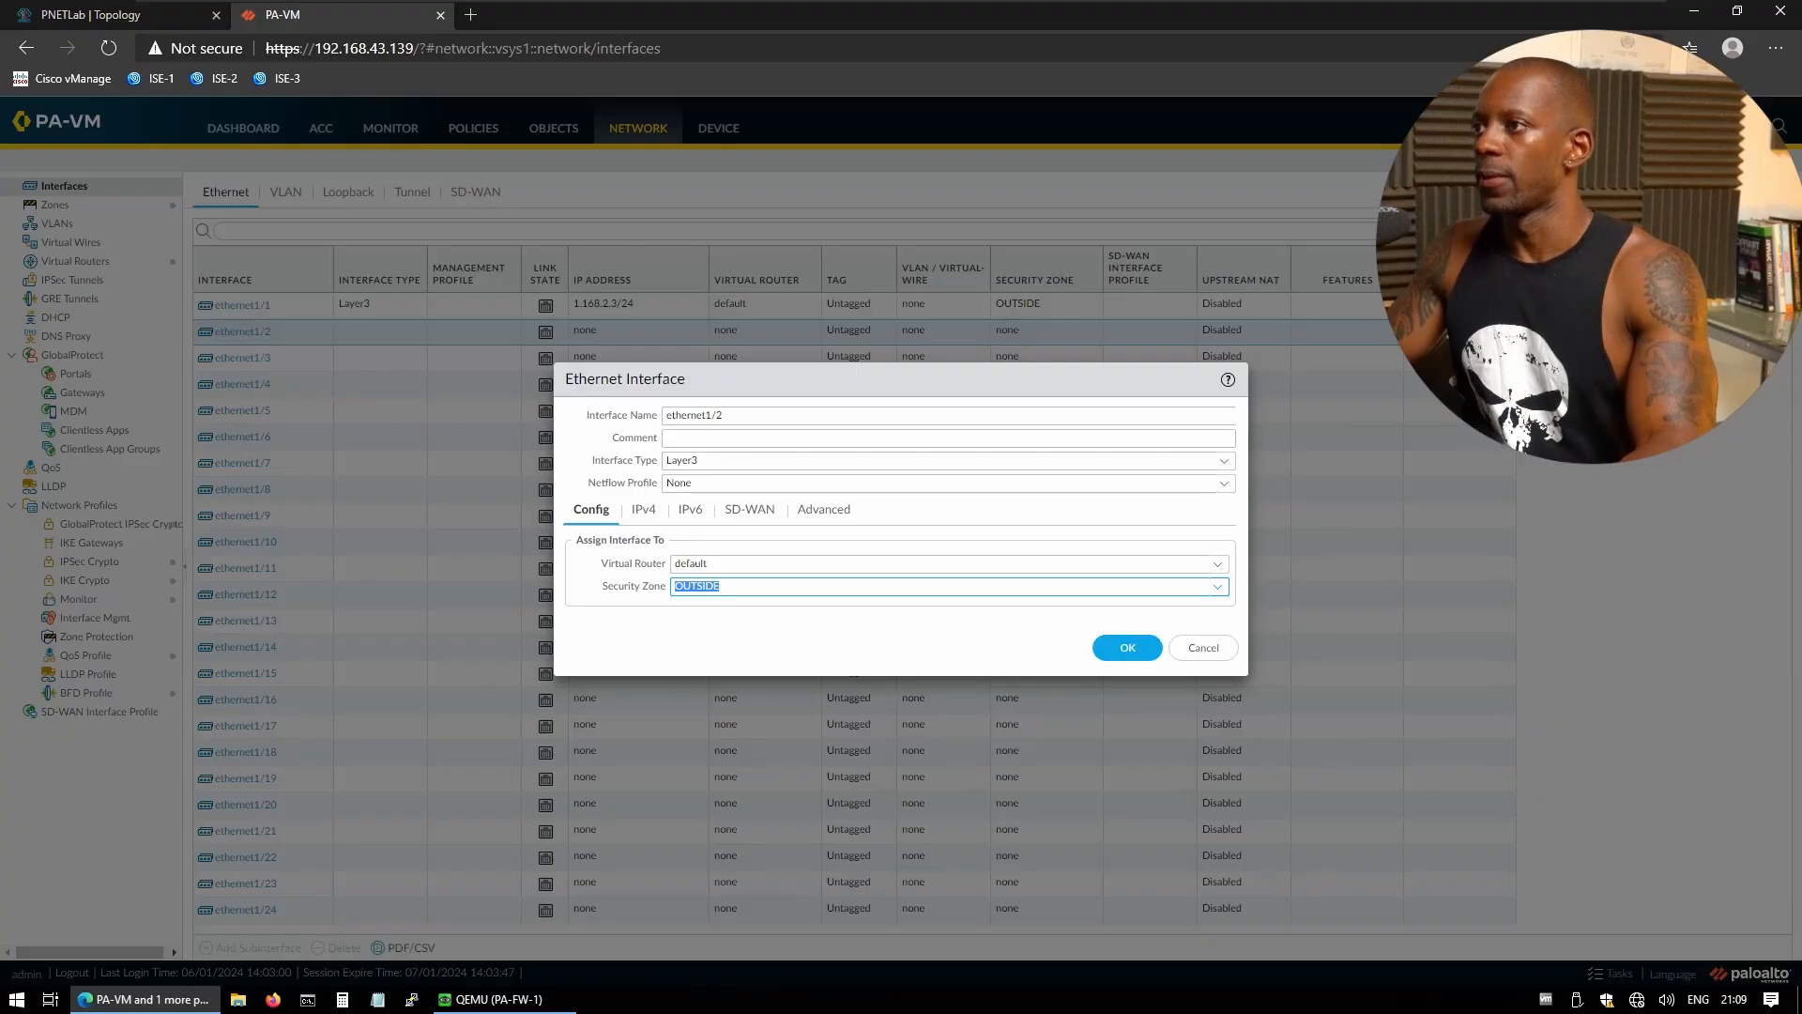
{"action": "left_click", "coordinate": [645, 510]}
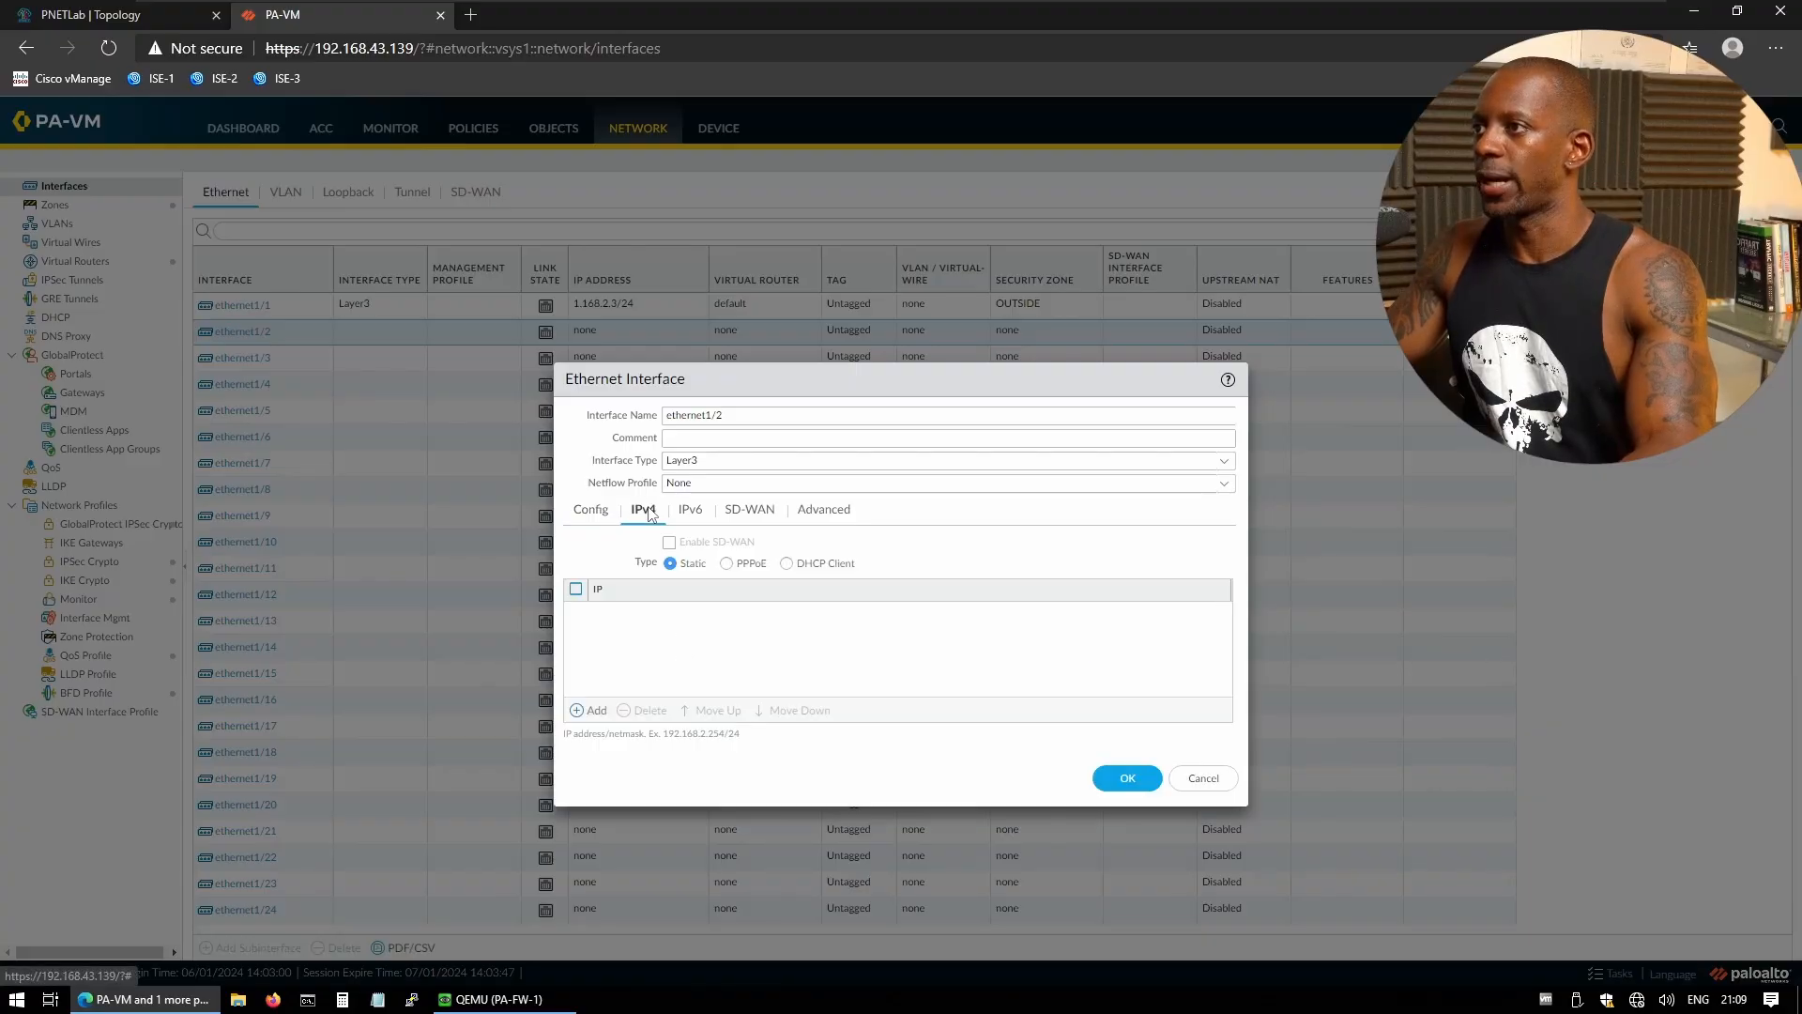
{"action": "left_click", "coordinate": [601, 713]}
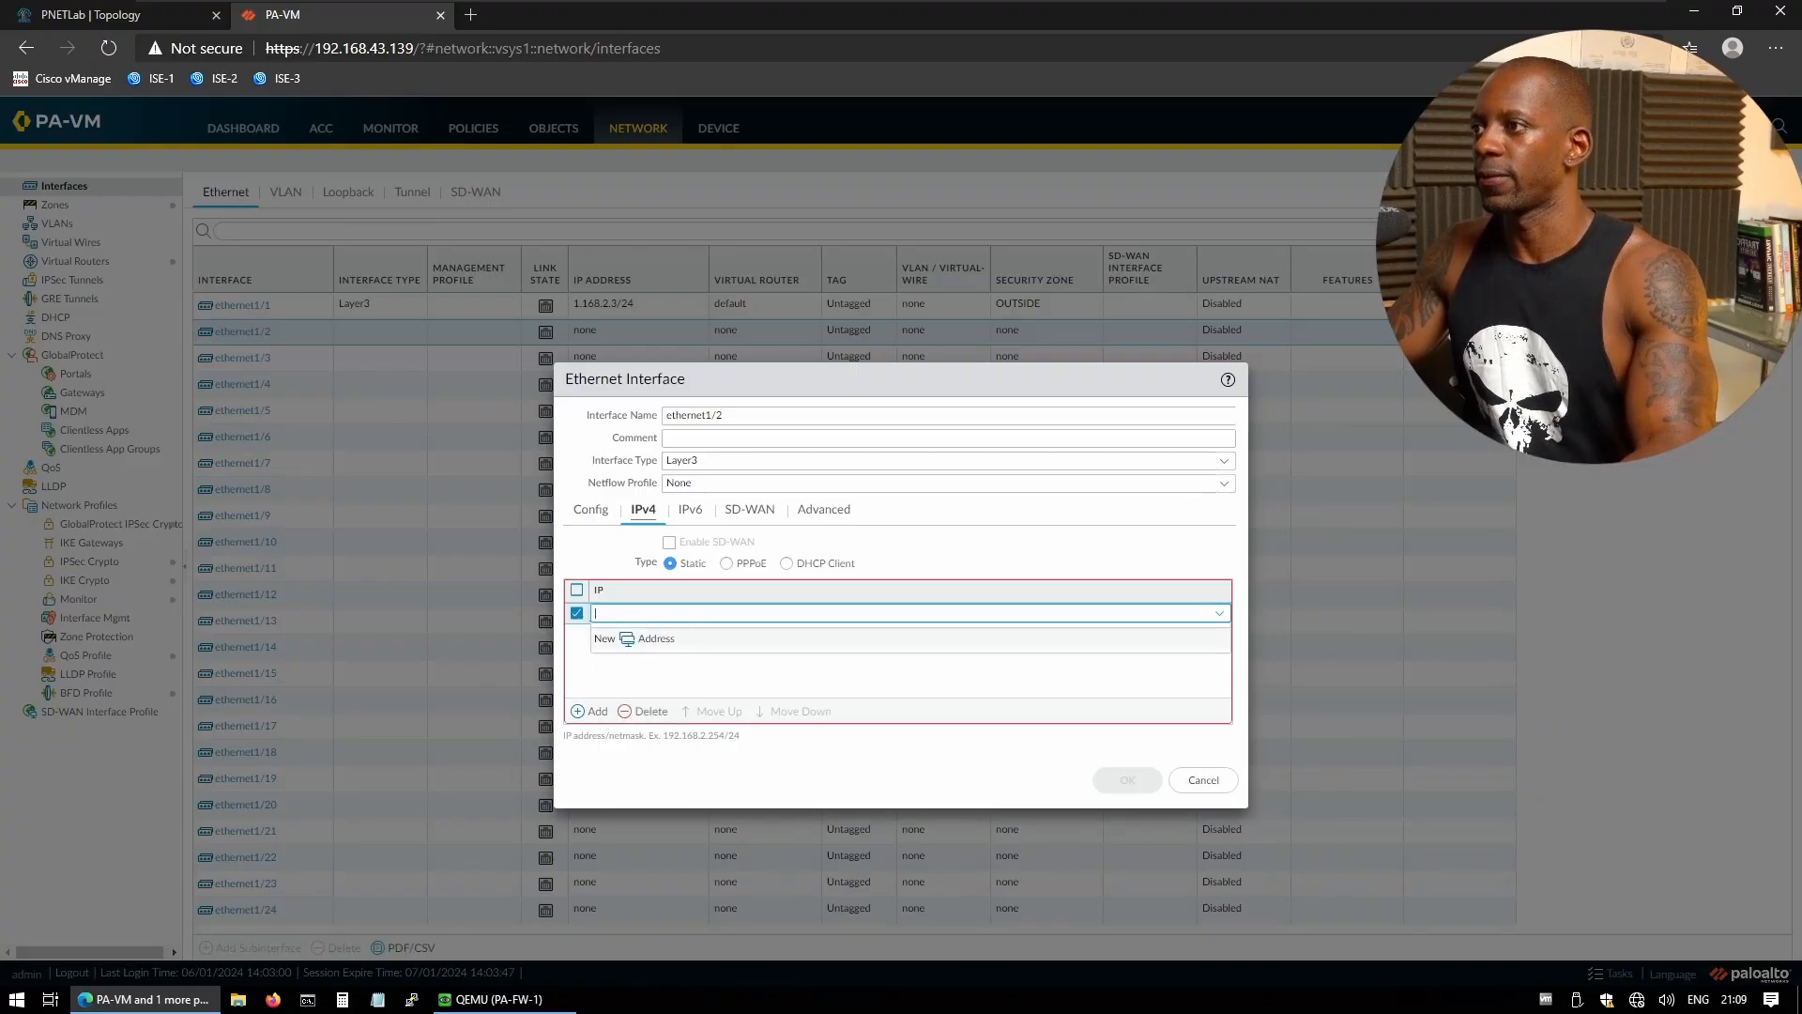
{"action": "key", "text": "ctrl+Tab"}
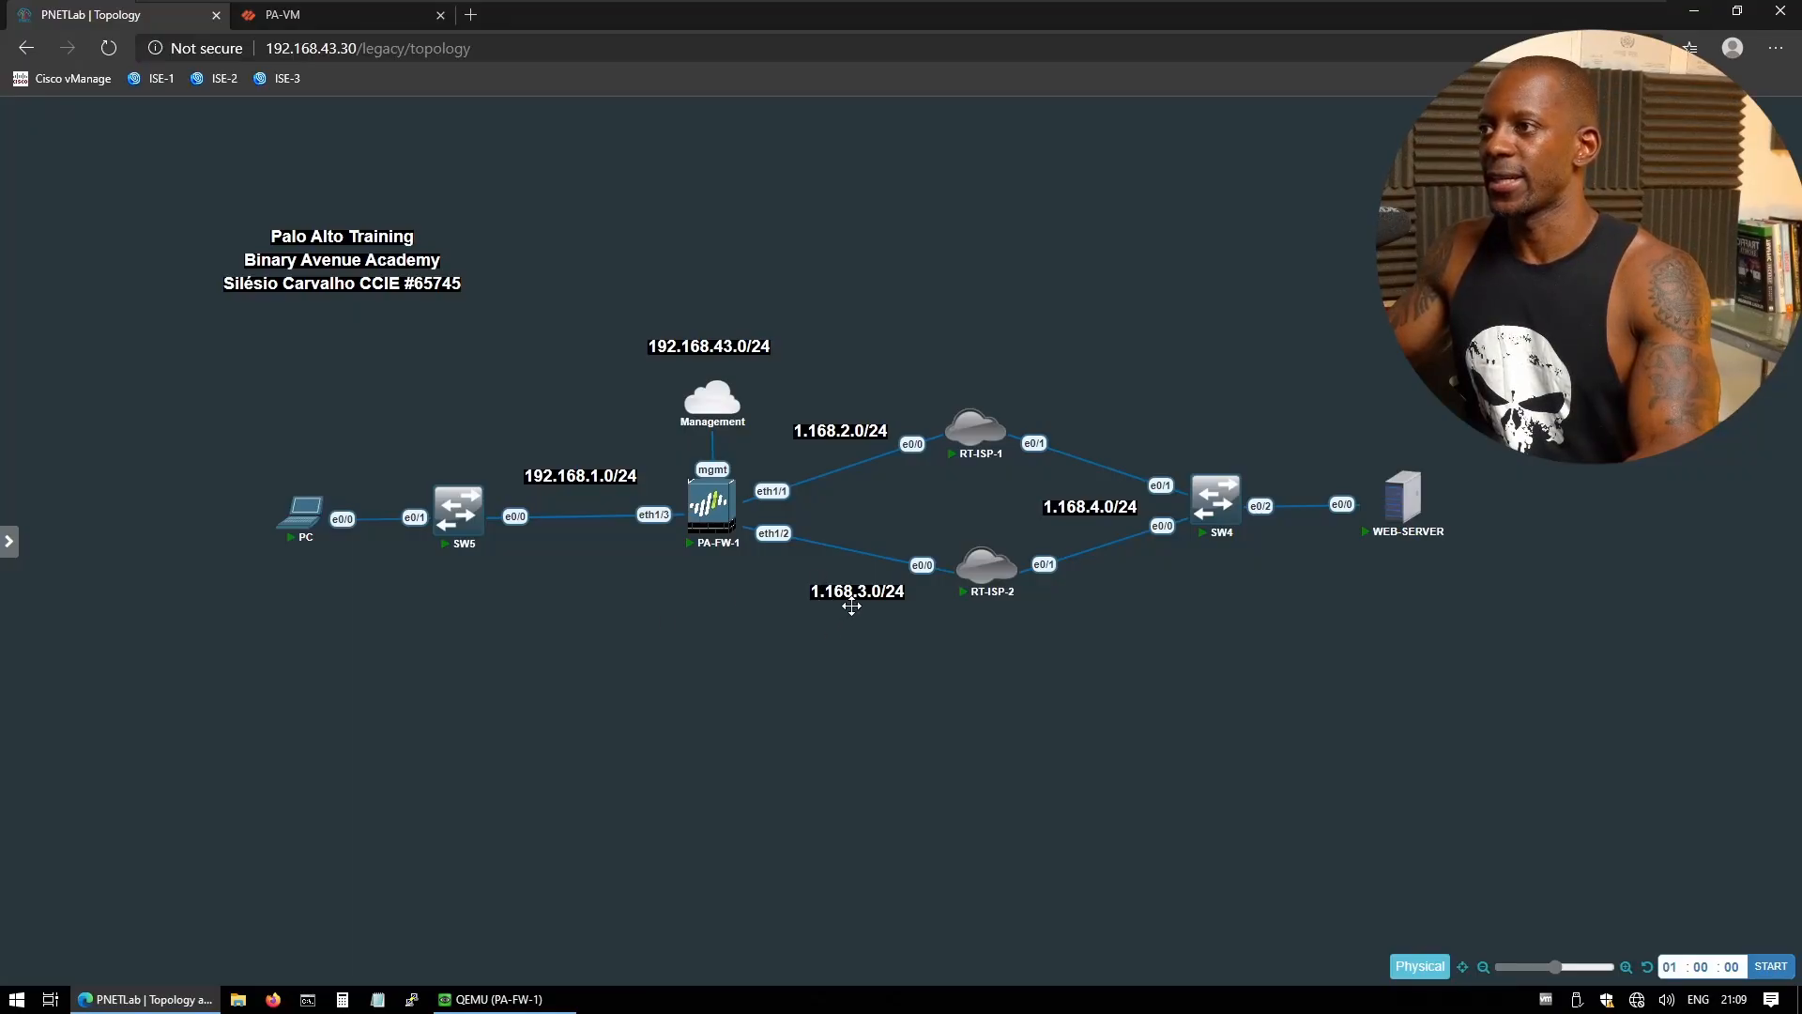
{"action": "key", "text": "ctrl+Tab"}
{"action": "type", "text": "1"}
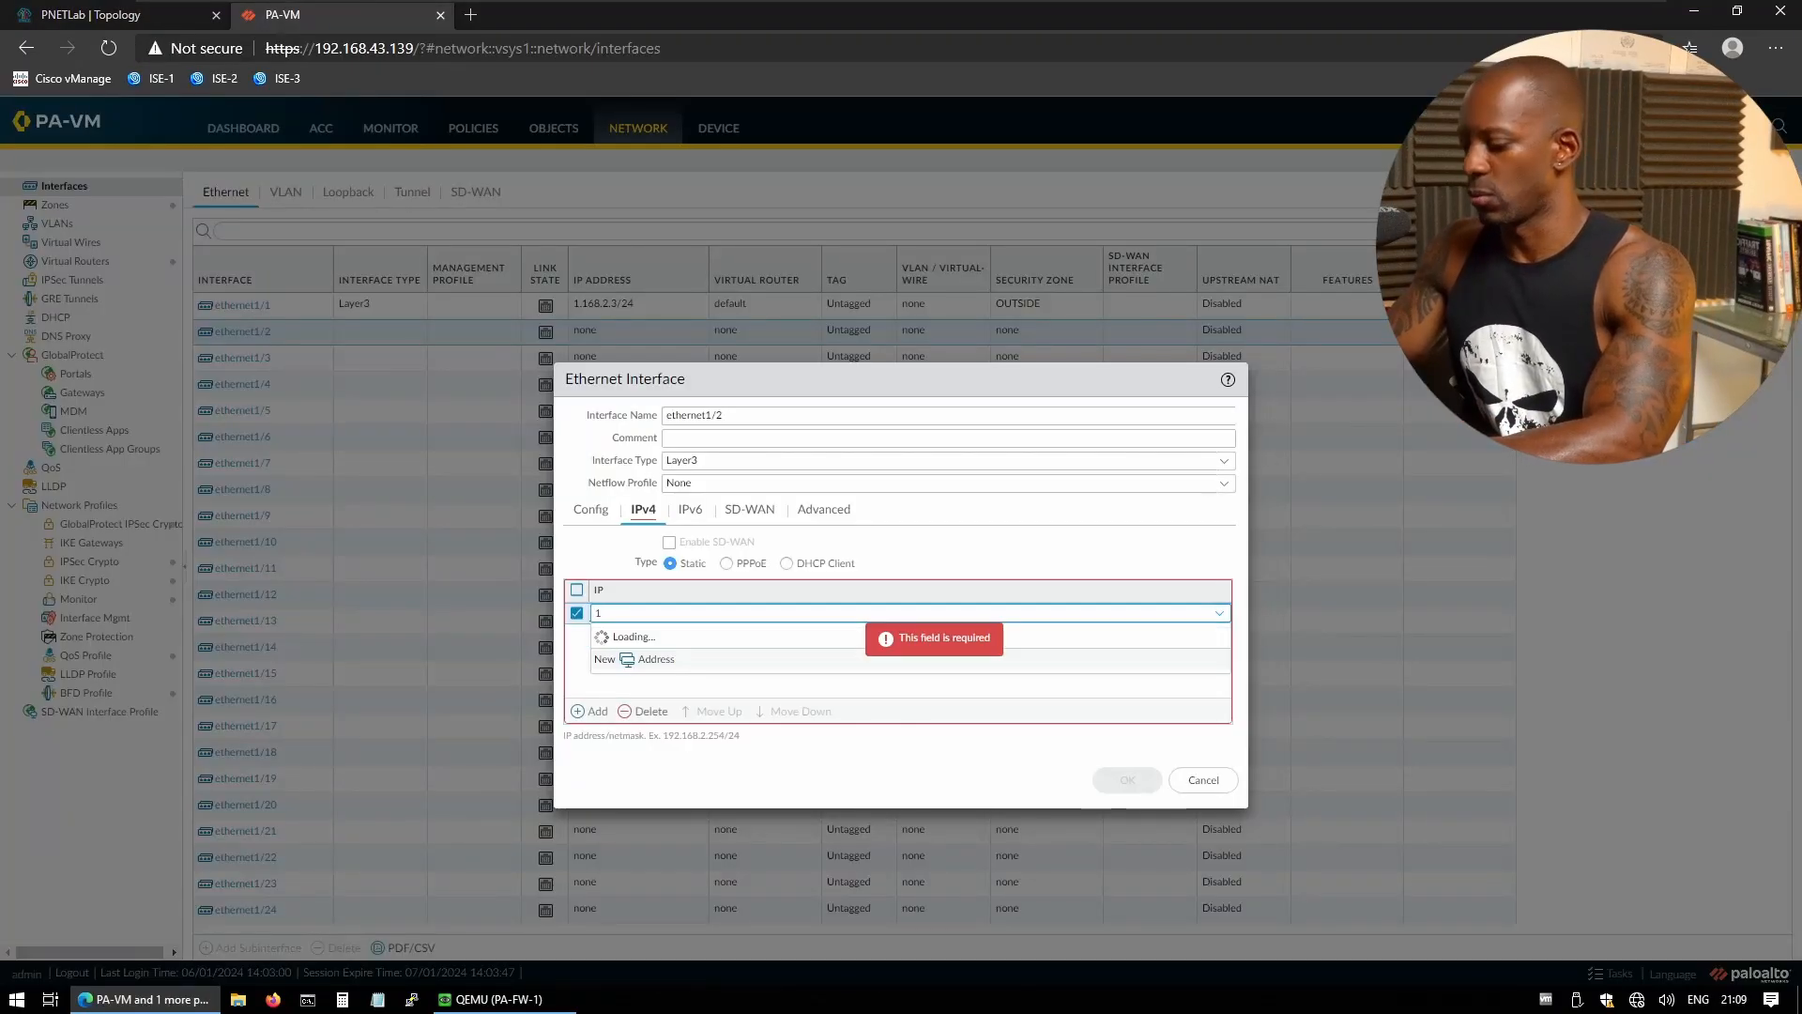
{"action": "type", "text": ".168.3.3"}
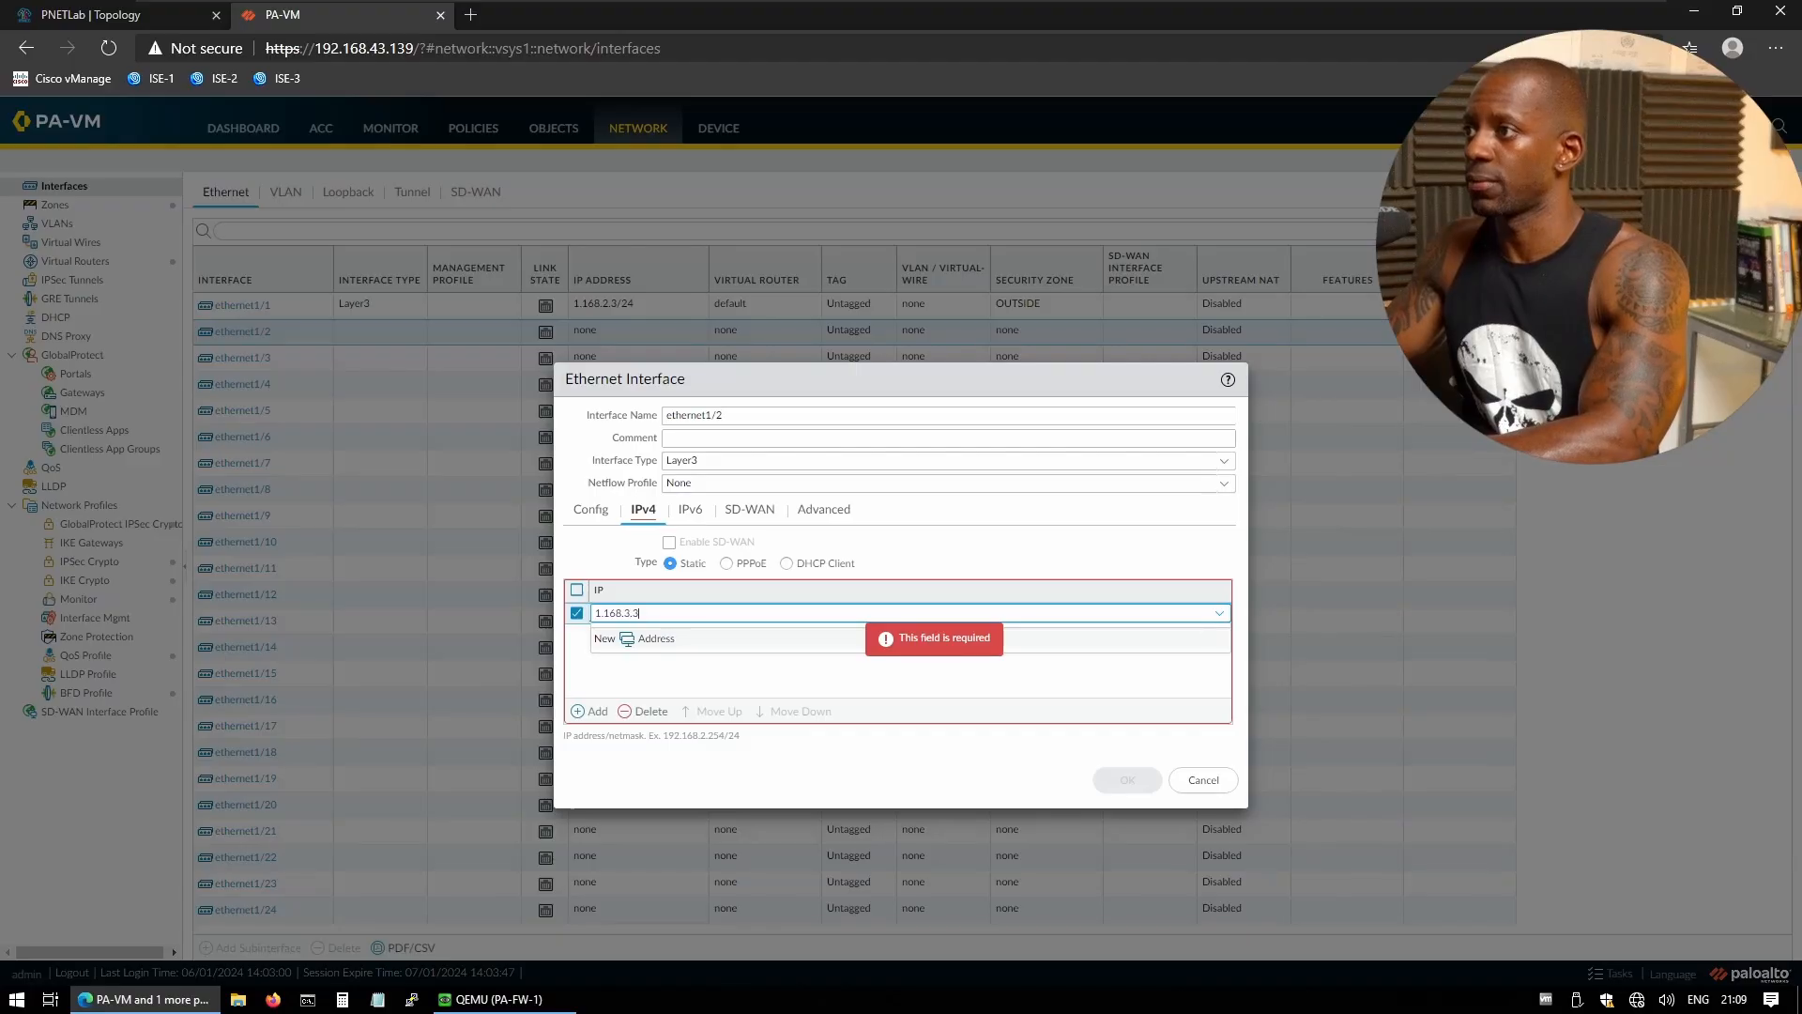
{"action": "type", "text": "/24"}
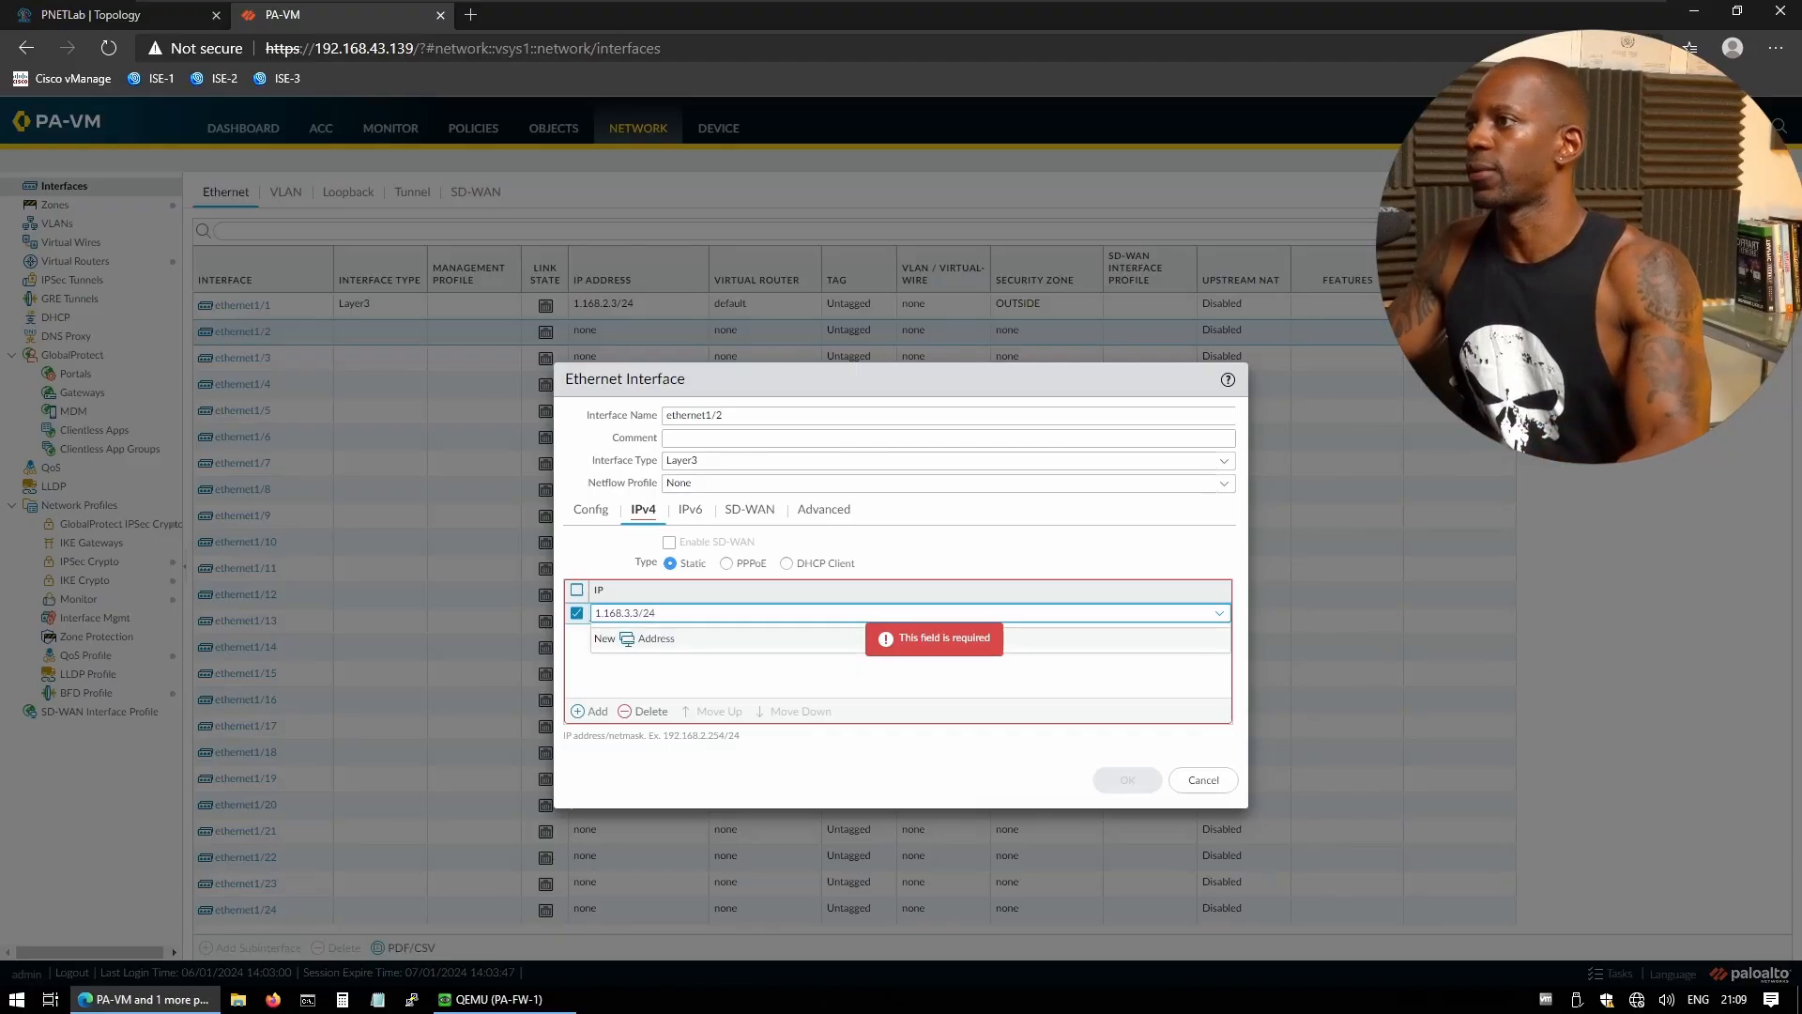
{"action": "left_click", "coordinate": [771, 694]}
{"action": "left_click", "coordinate": [1131, 779]}
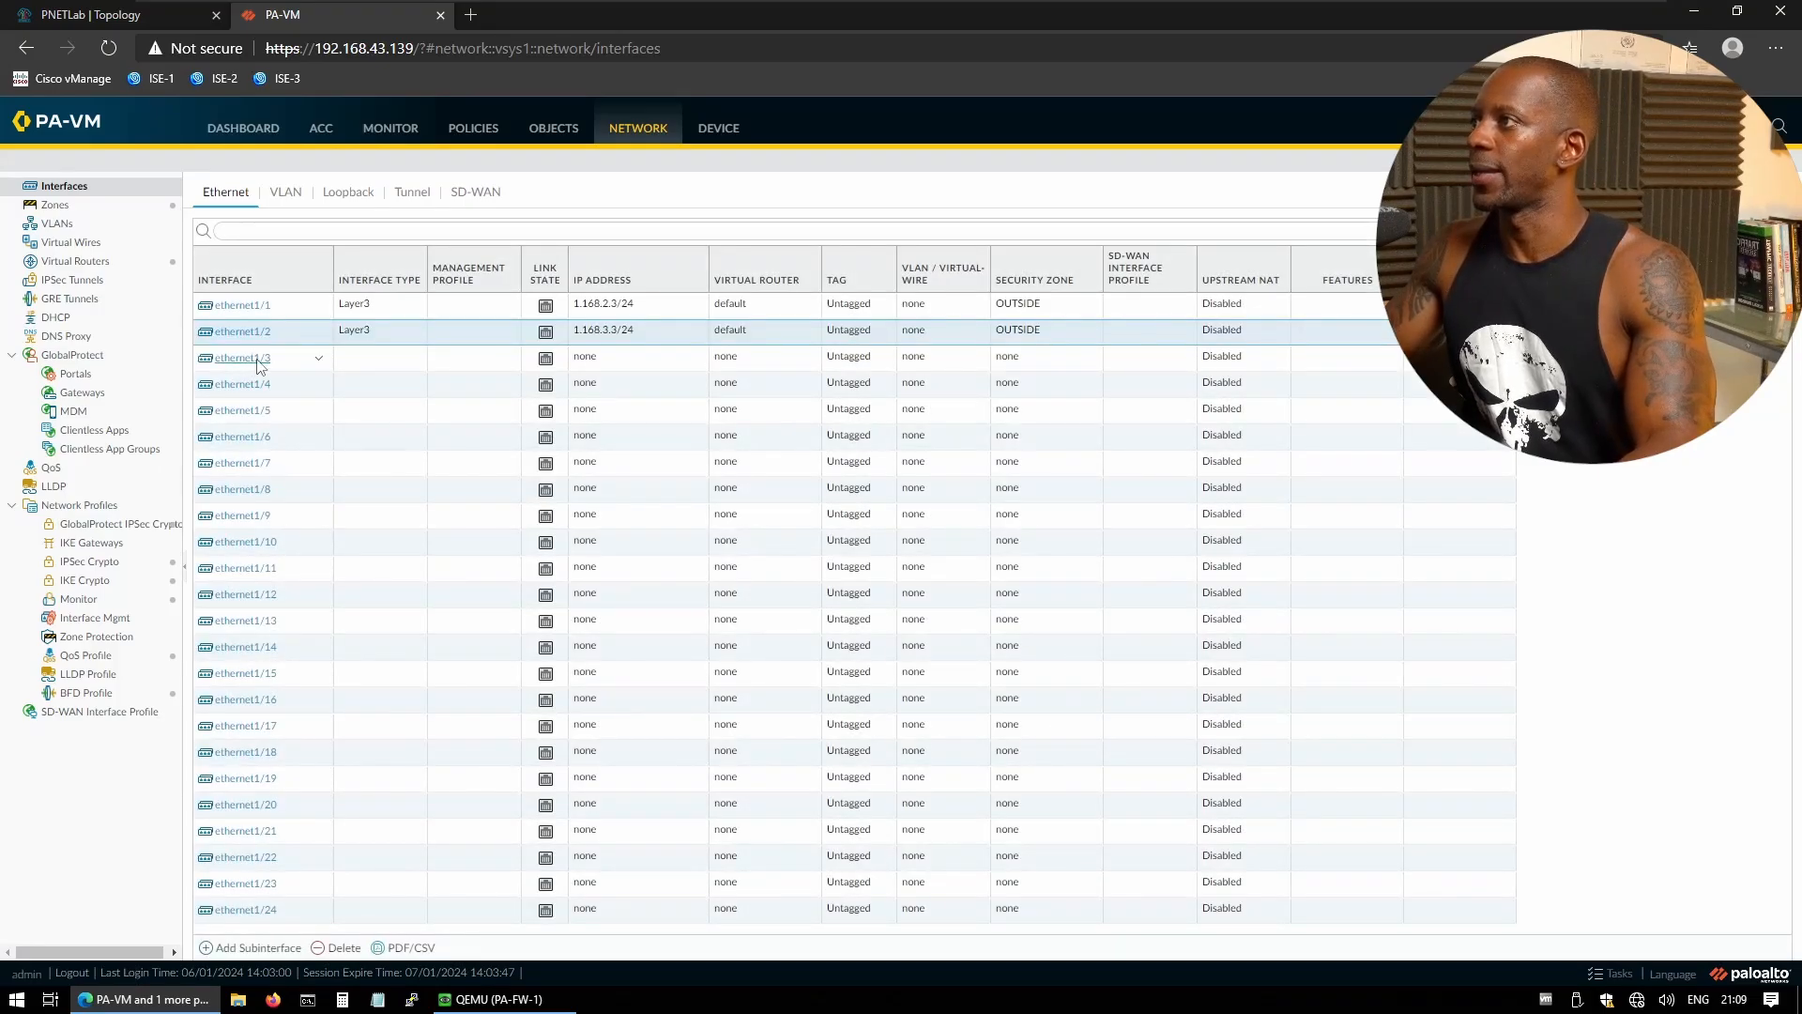
{"action": "left_click", "coordinate": [128, 15]}
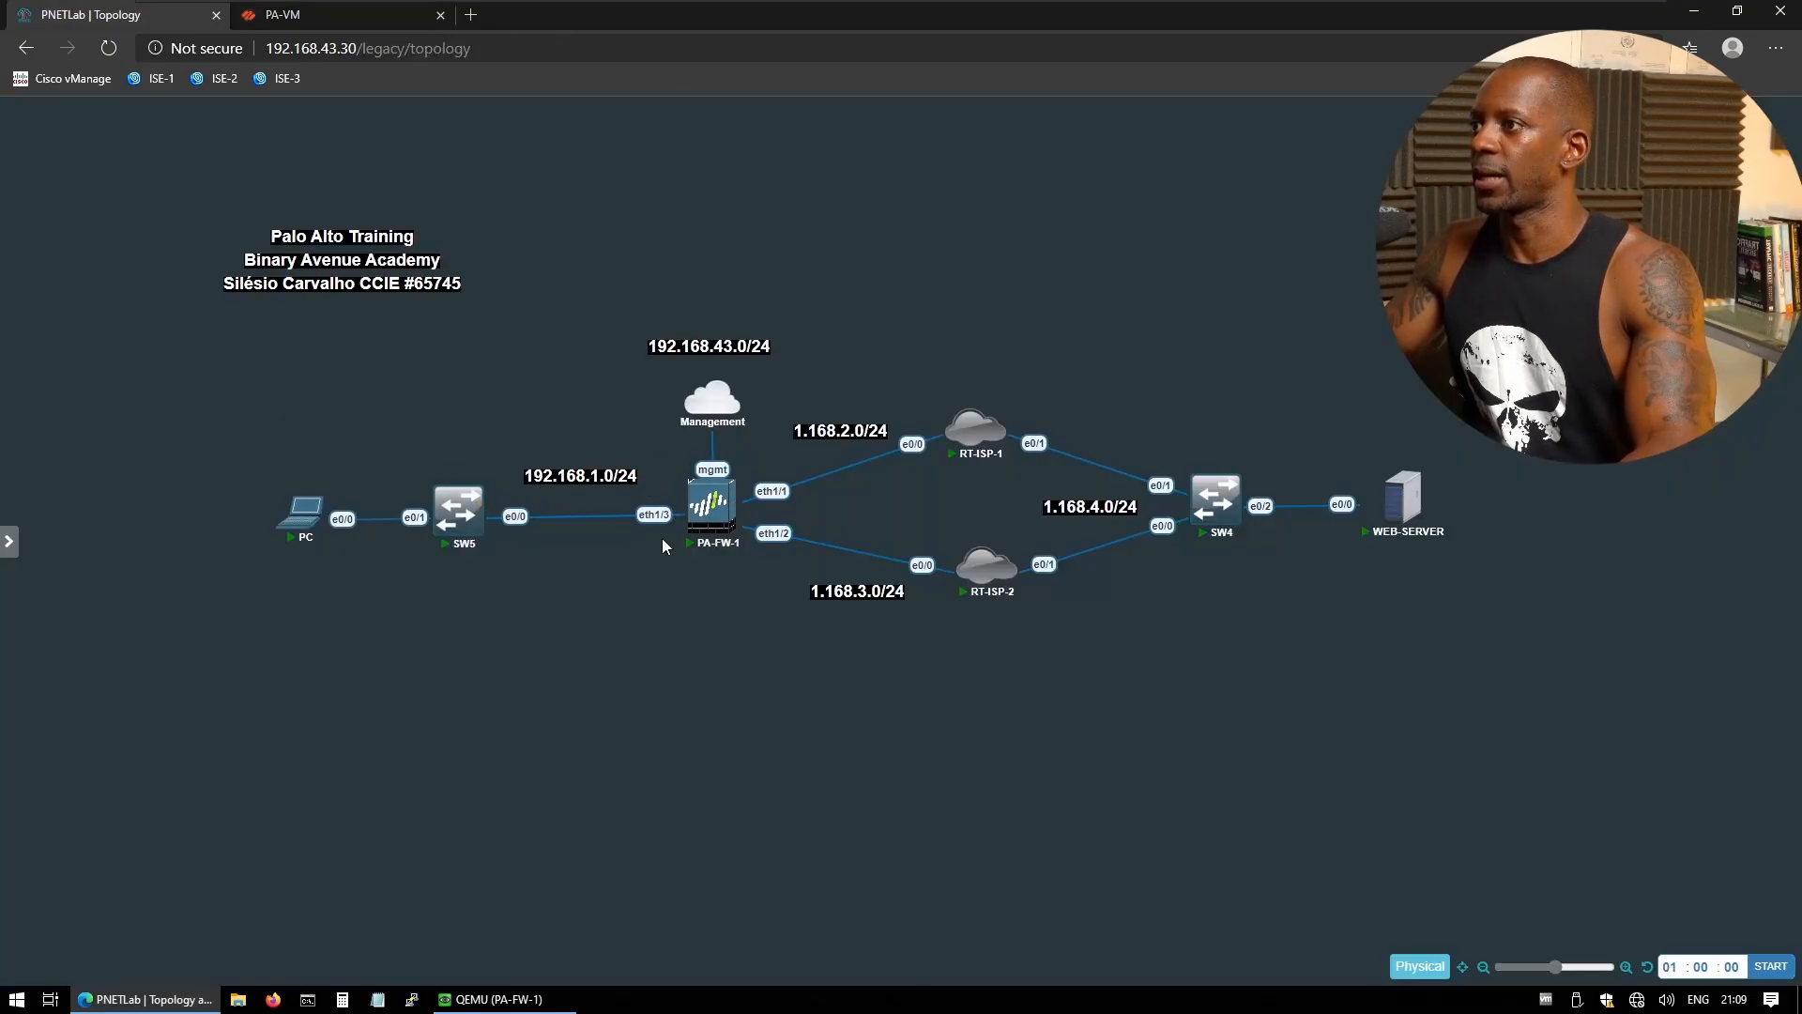
{"action": "key", "text": "ctrl+Tab"}
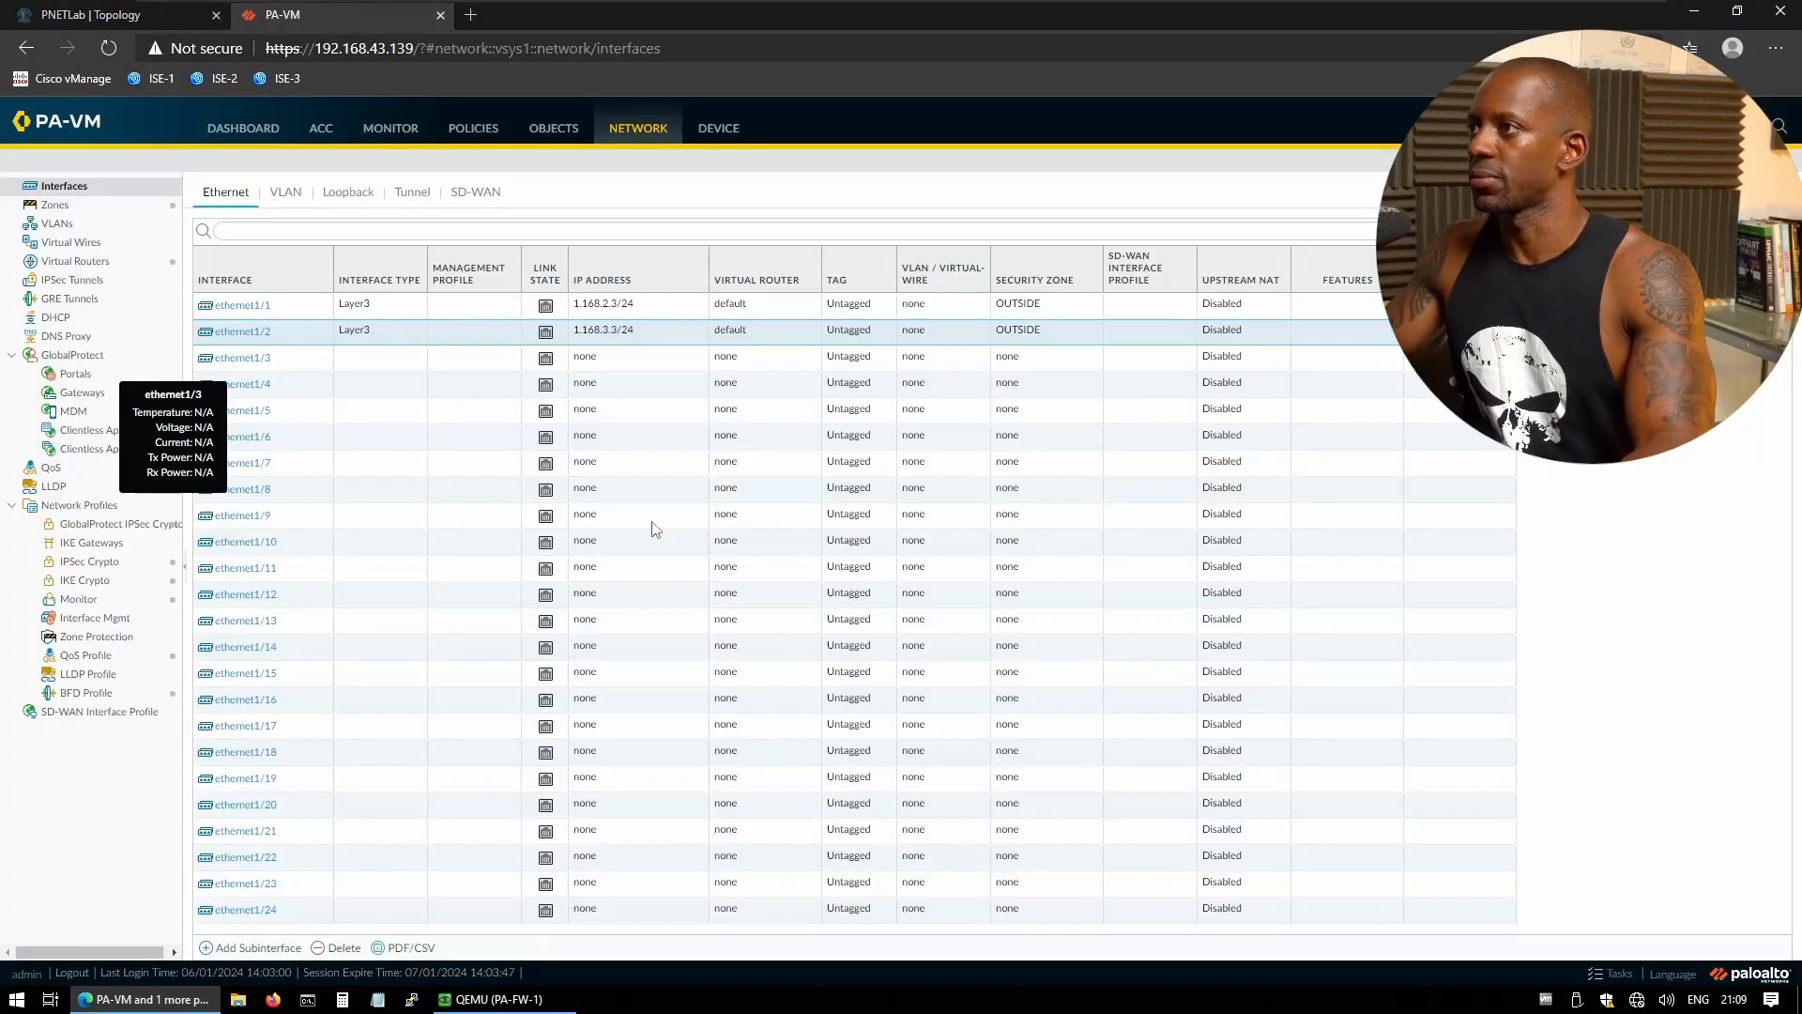
- Make ethernet1/3 a Layer3 interface on virtual router default in the INSIDE zone
{"action": "left_click", "coordinate": [260, 364]}
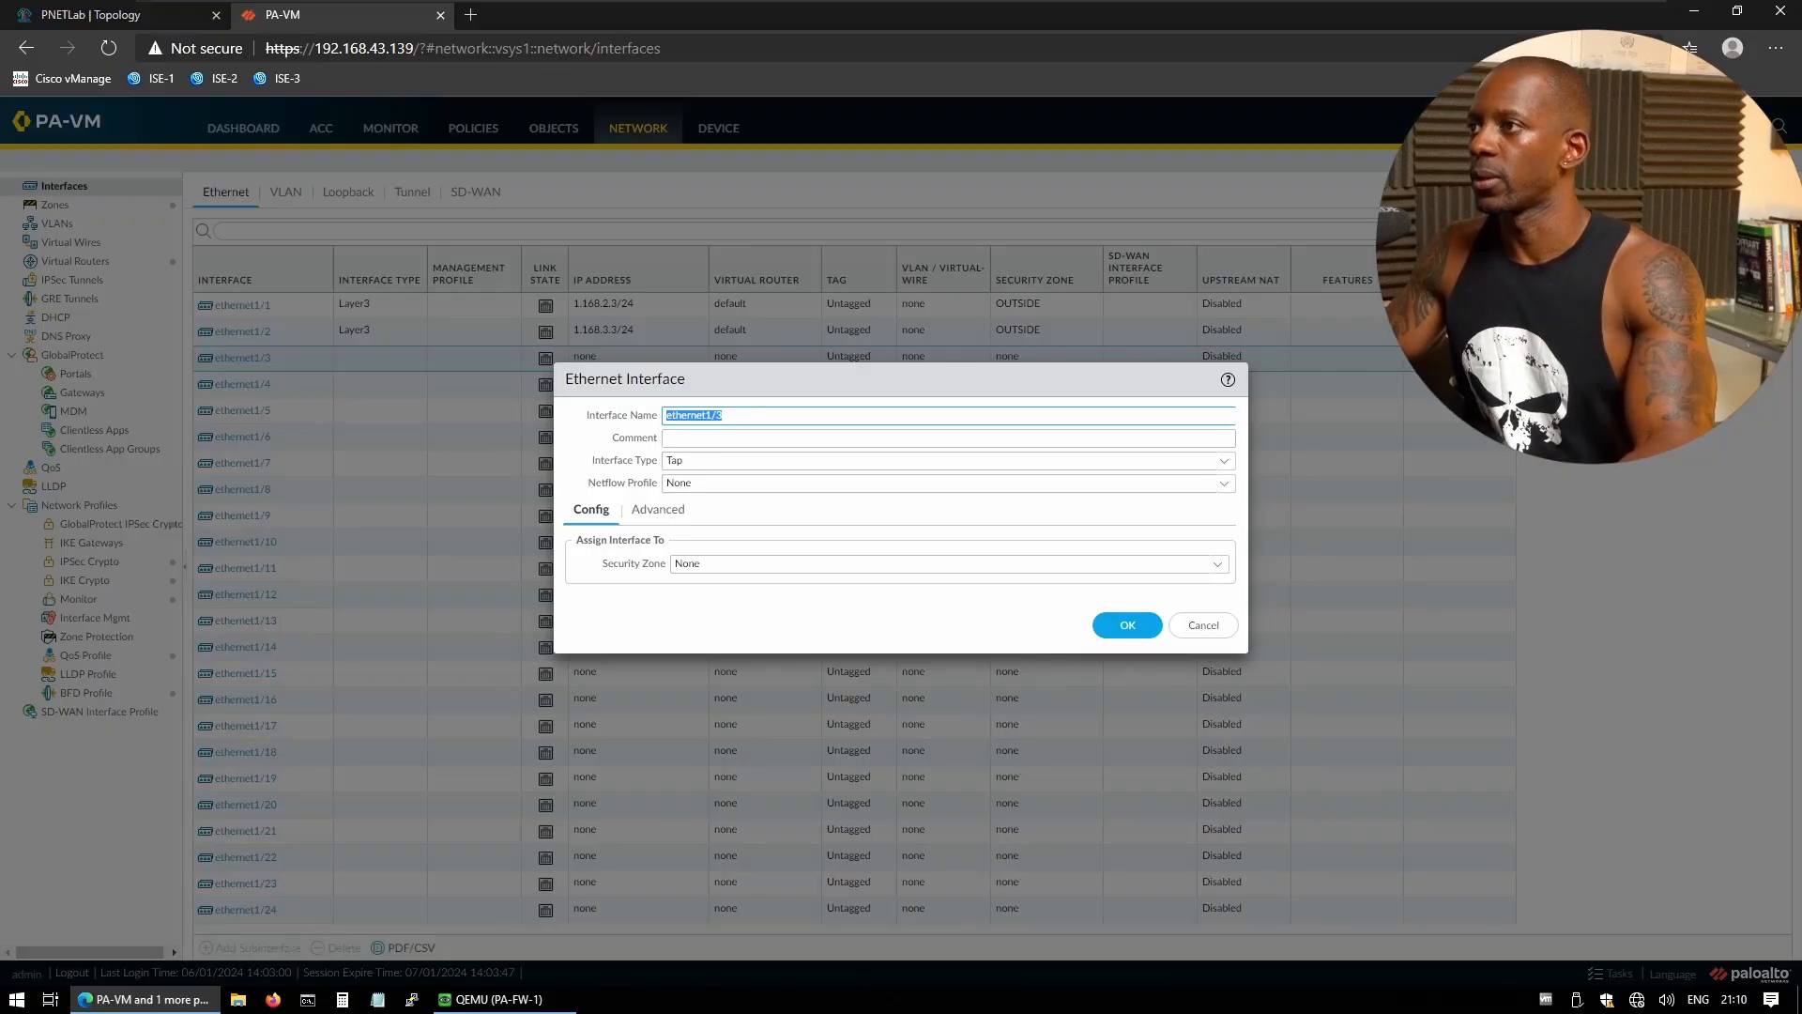
{"action": "left_click", "coordinate": [1222, 464]}
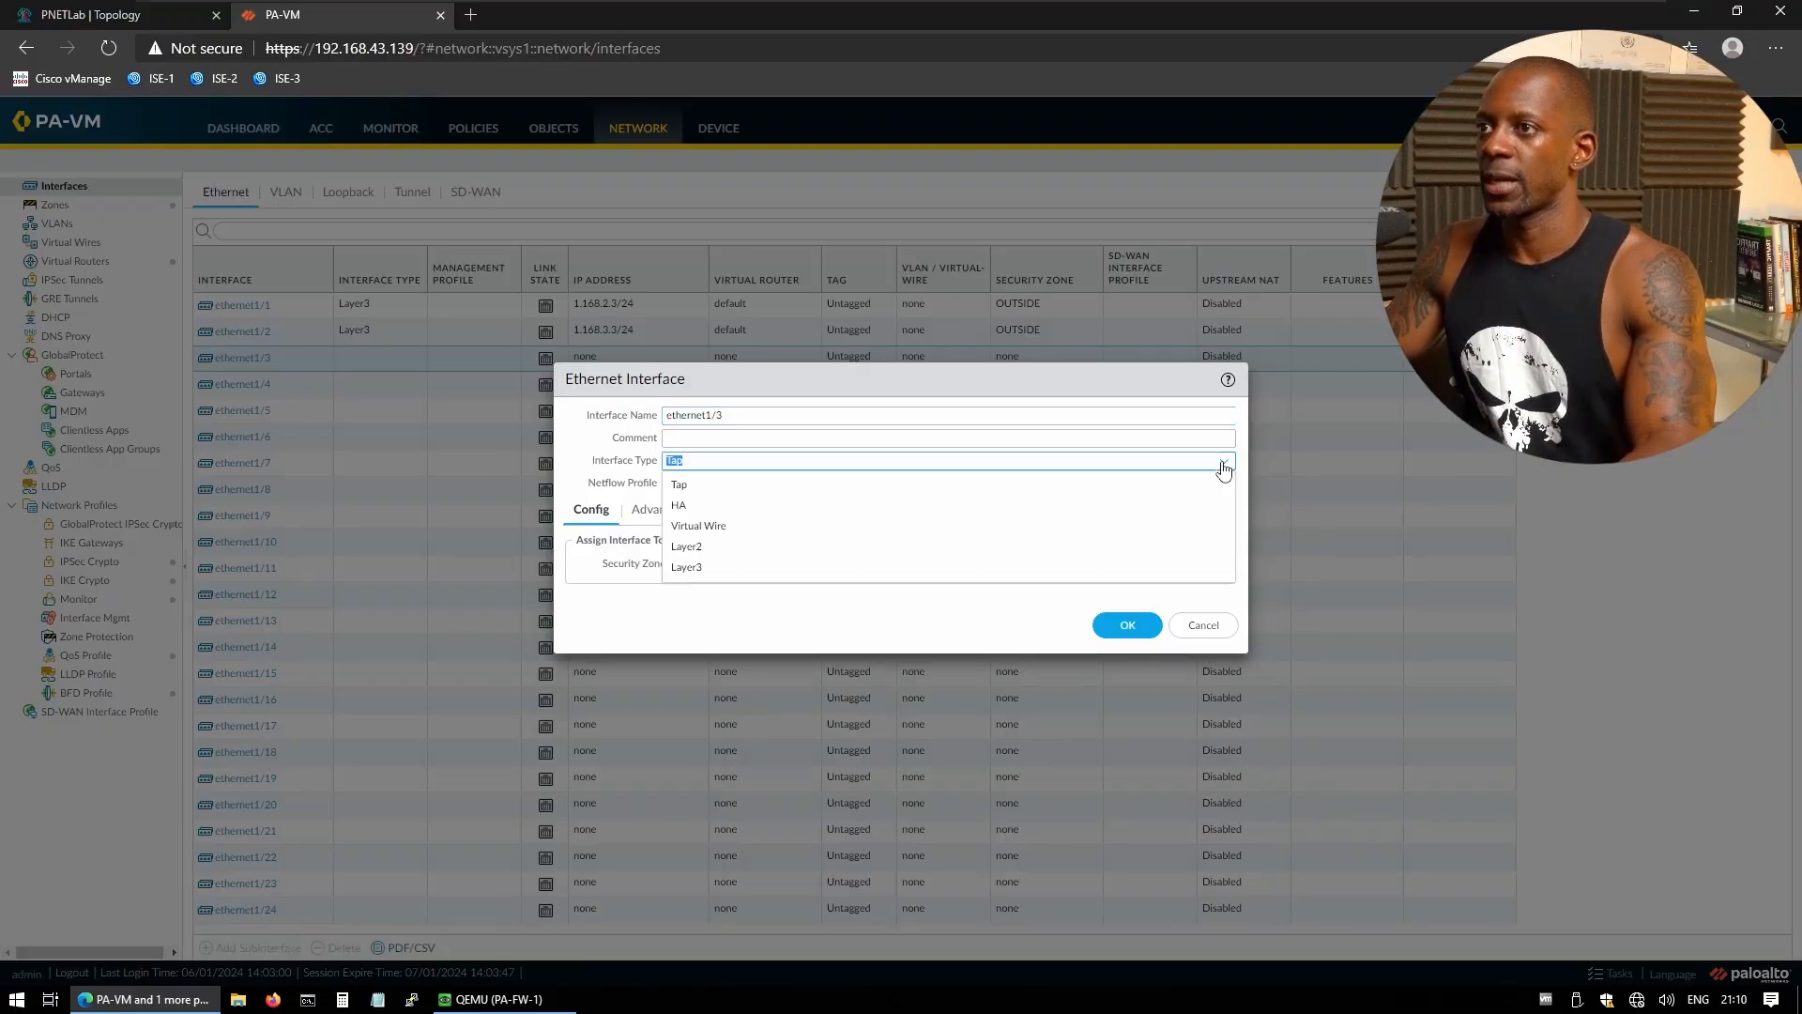
{"action": "left_click", "coordinate": [736, 567]}
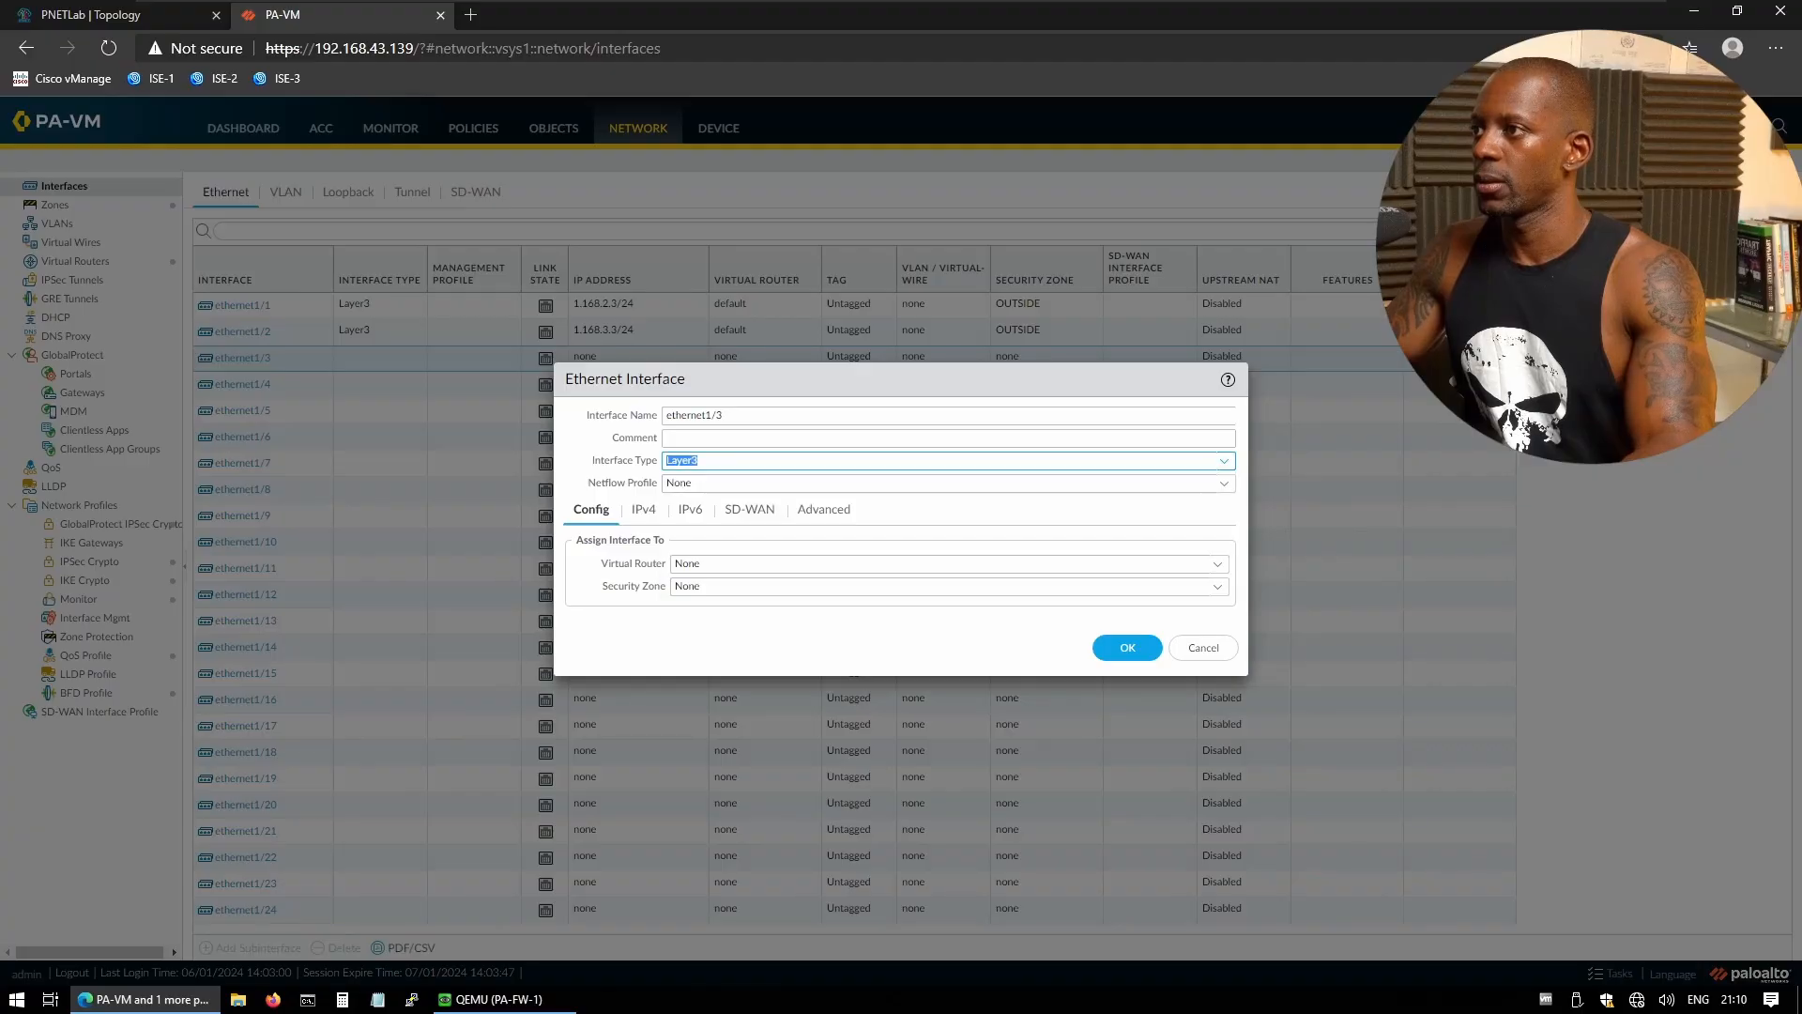
{"action": "left_click", "coordinate": [1219, 567]}
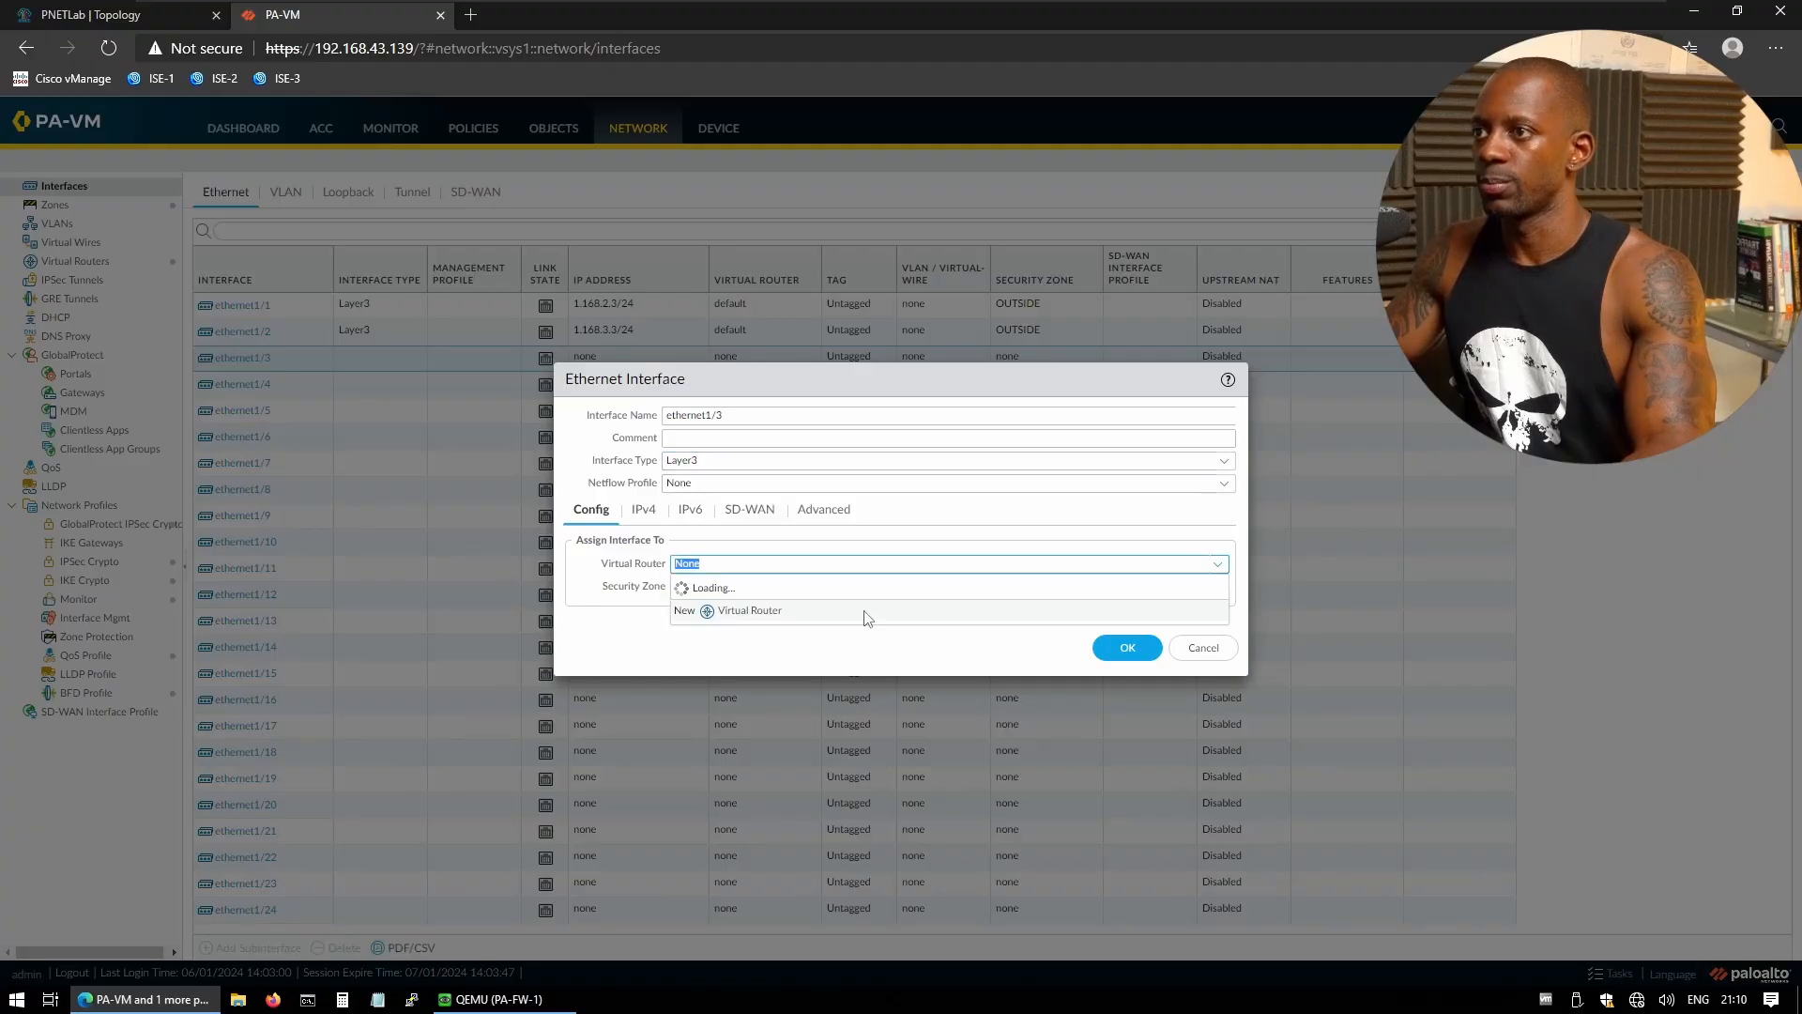
{"action": "left_click", "coordinate": [702, 620]}
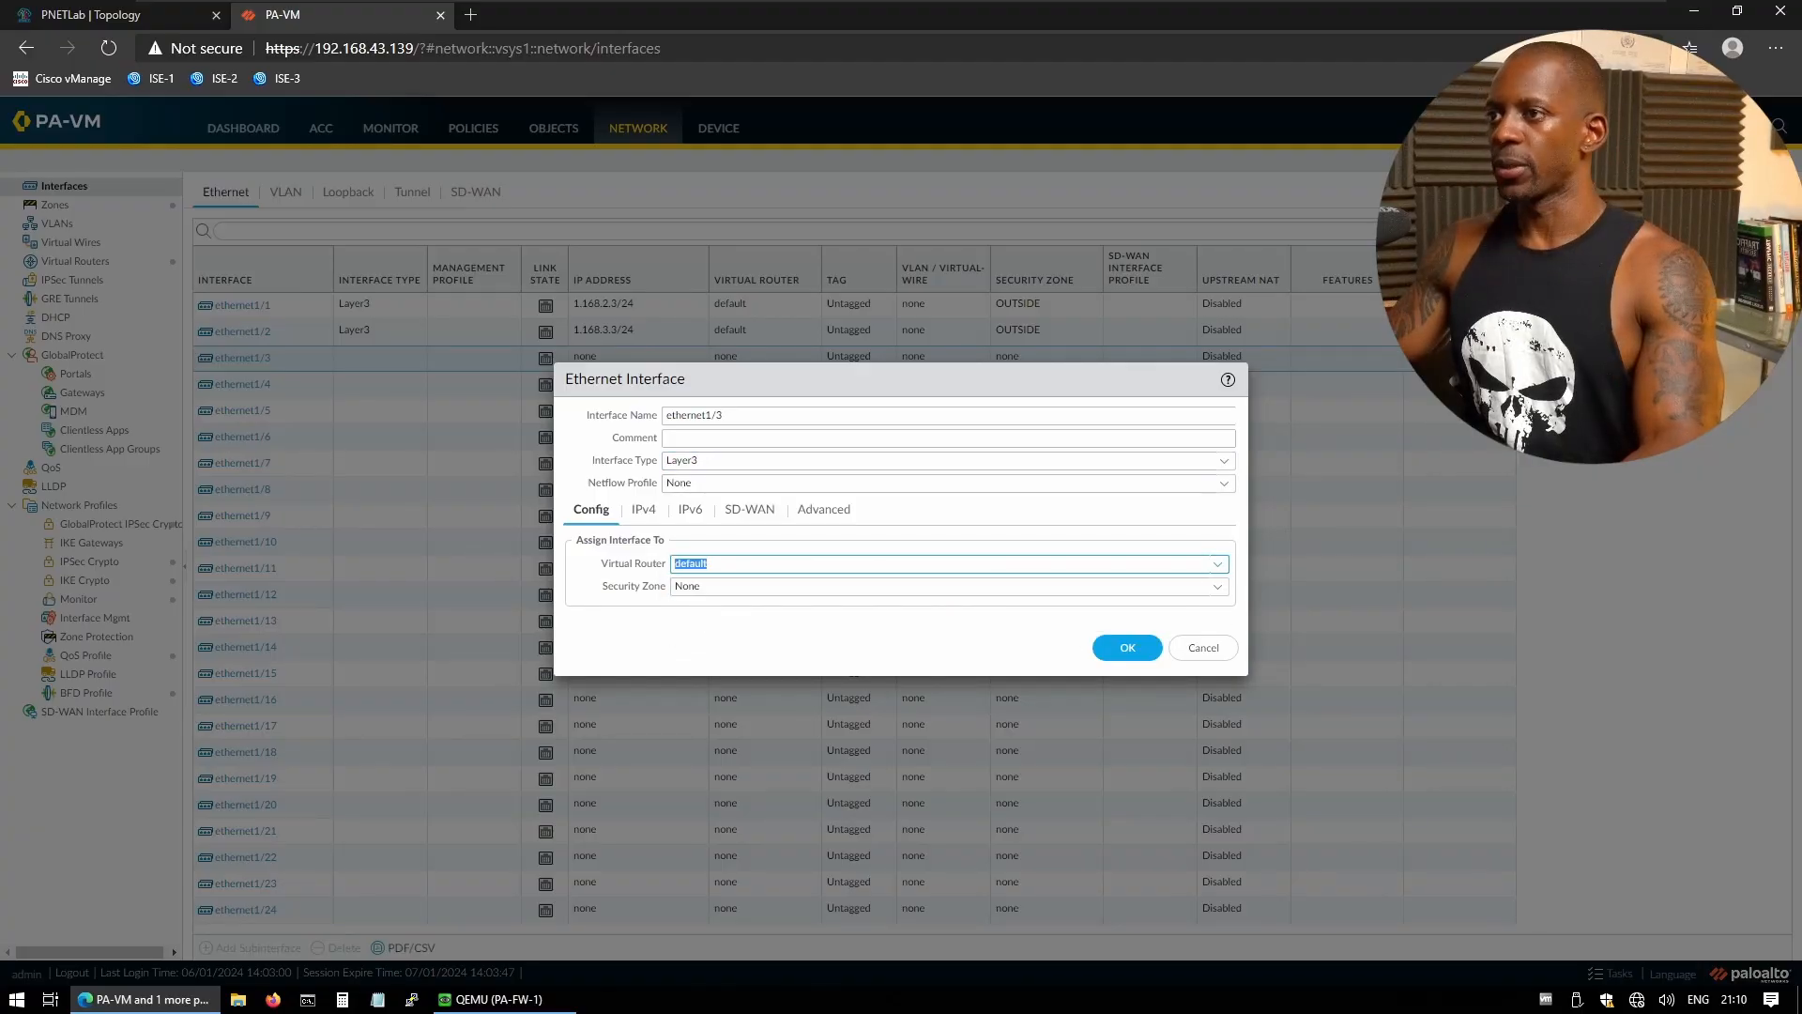
{"action": "left_click", "coordinate": [1223, 591]}
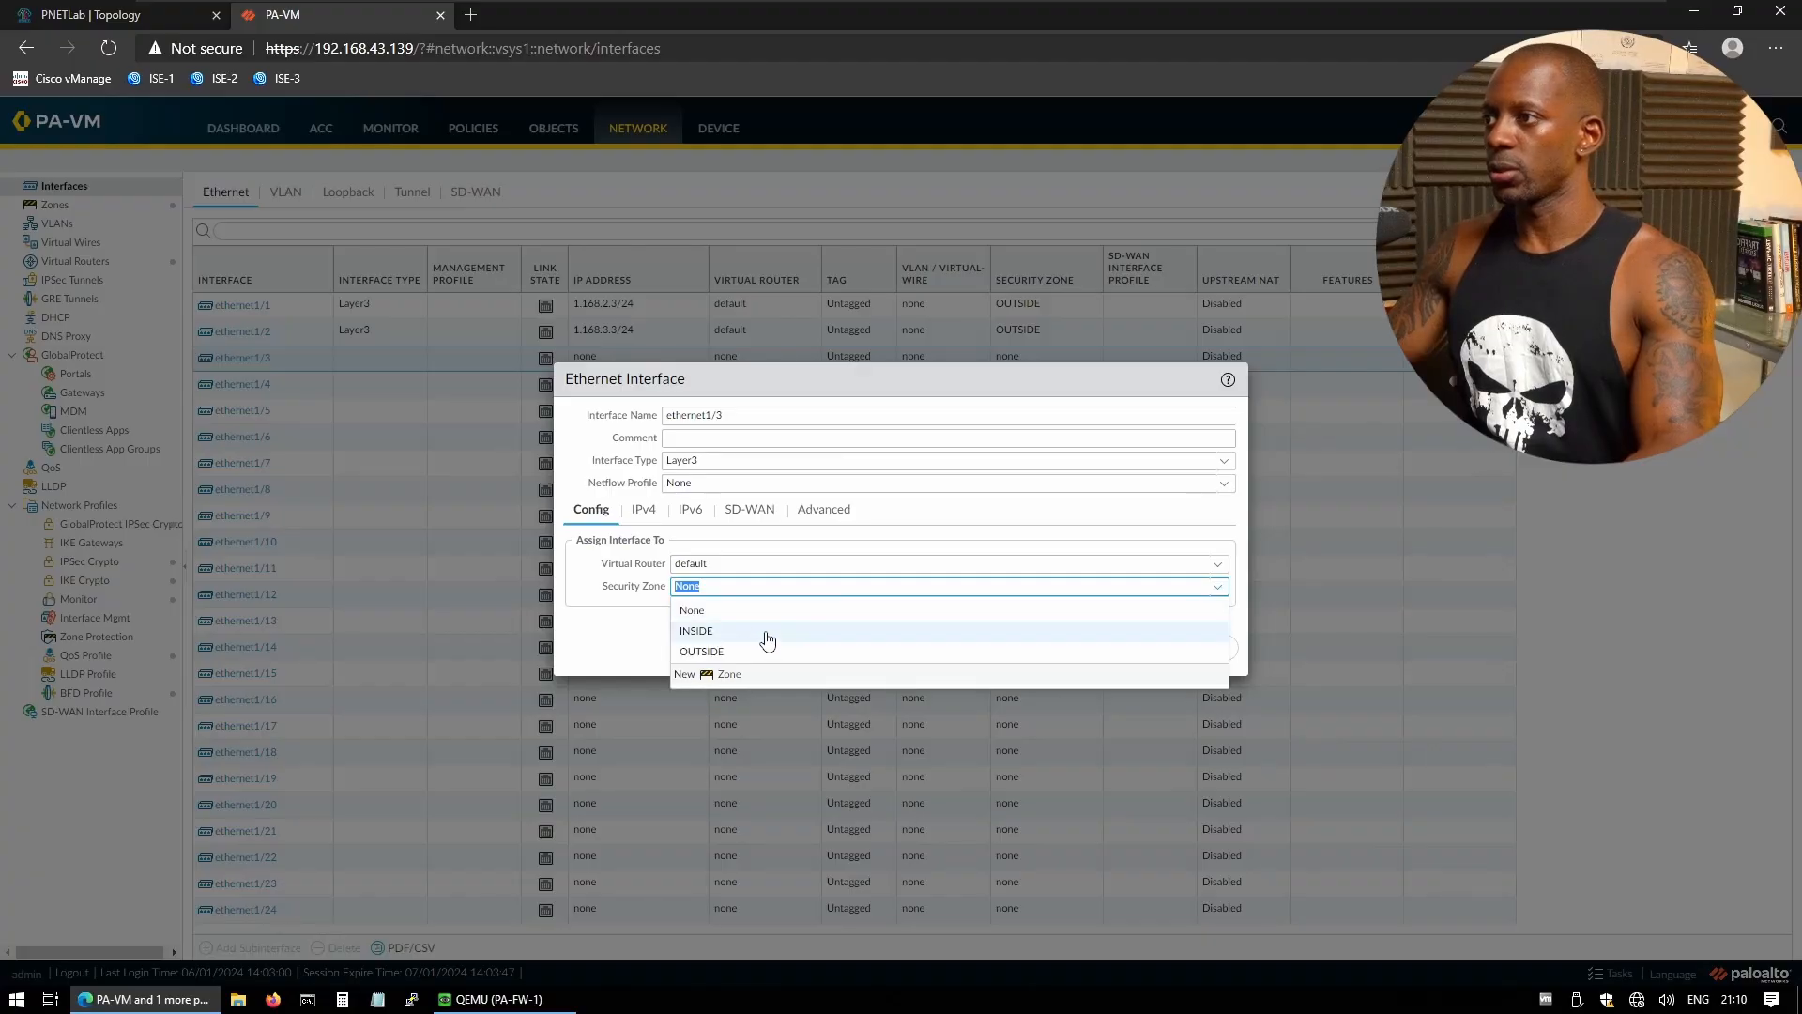
{"action": "left_click", "coordinate": [759, 634]}
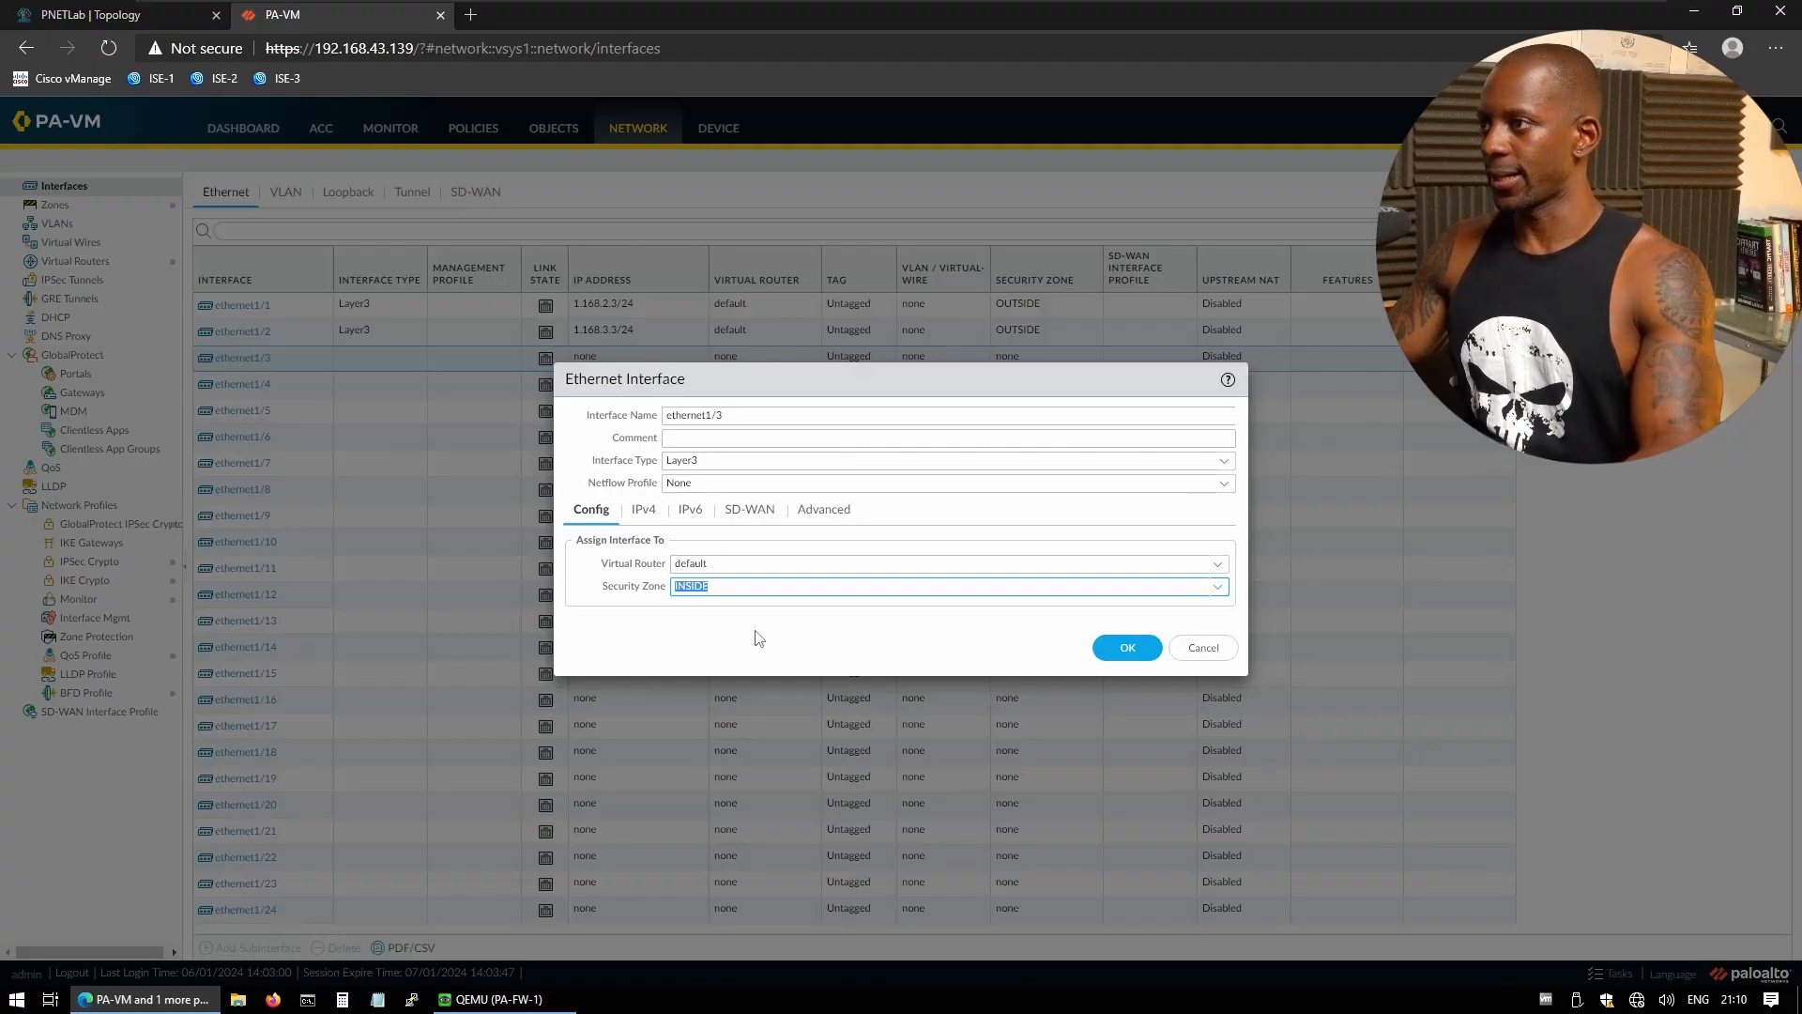
- Add the IPv4 address 192.168.1.254/24 to ethernet1/3 and save the interface
{"action": "left_click", "coordinate": [652, 513]}
{"action": "left_click", "coordinate": [580, 710]}
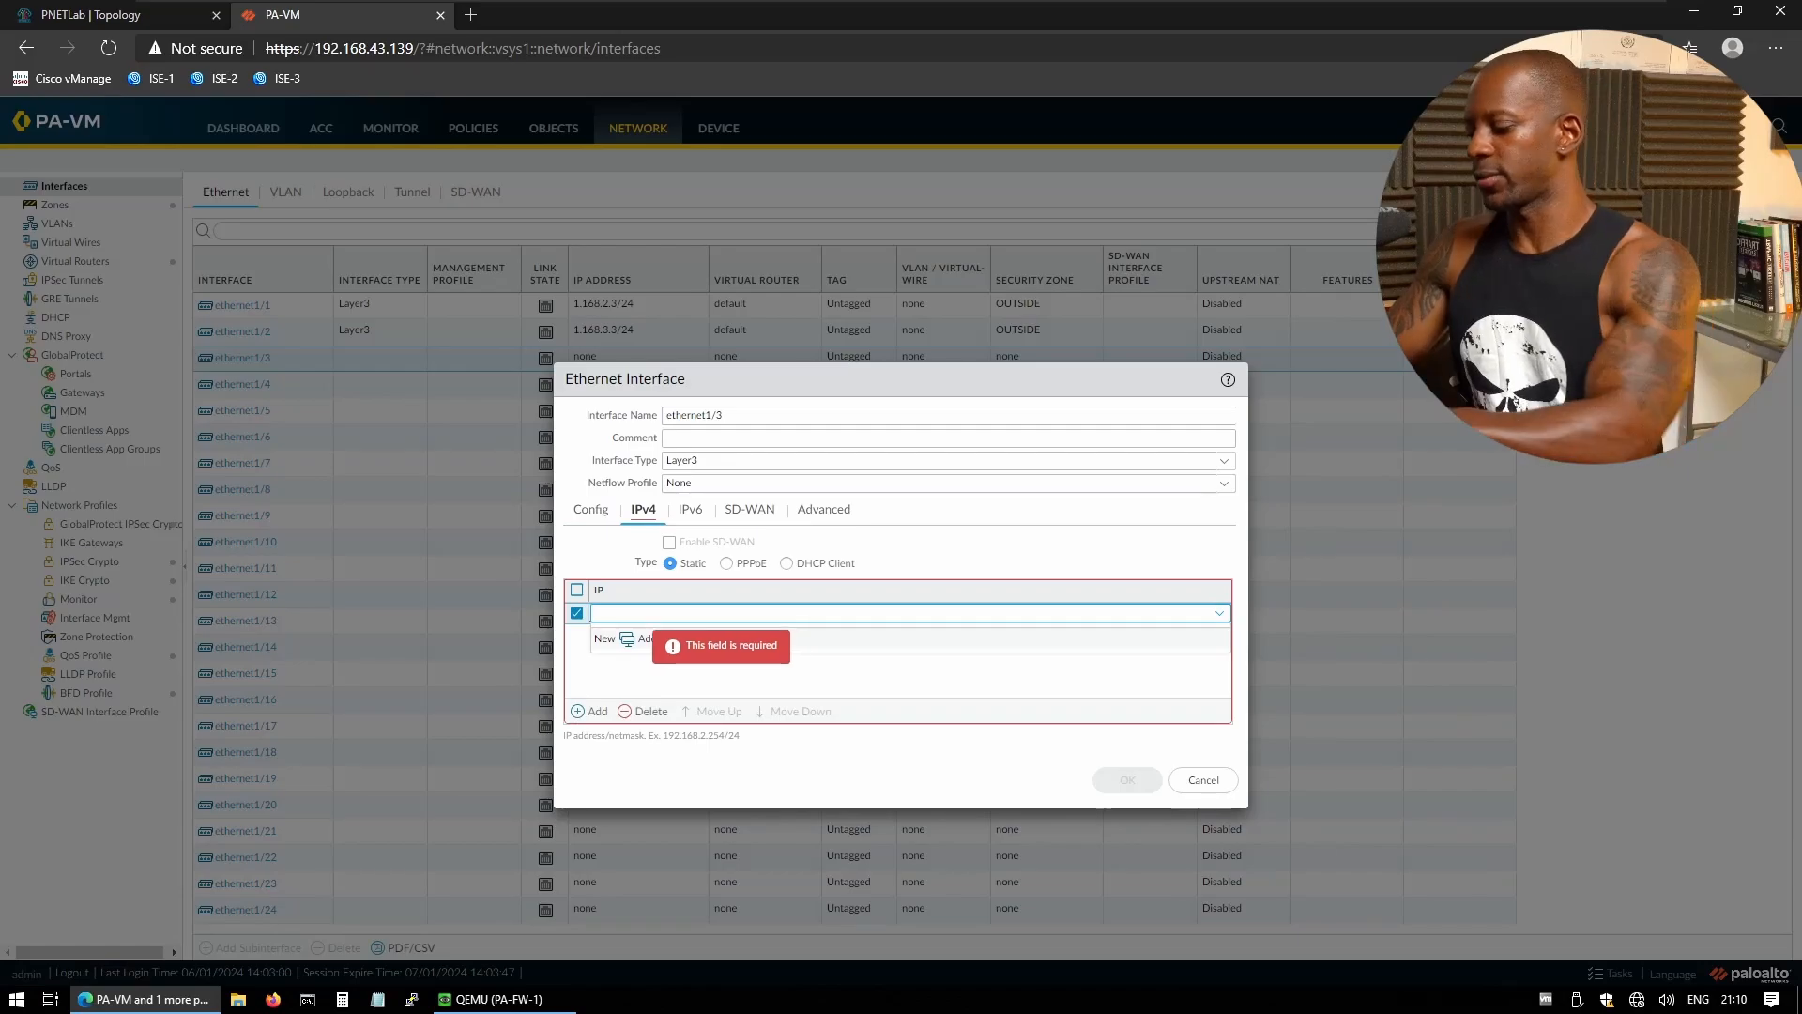
{"action": "type", "text": "192.168.1"}
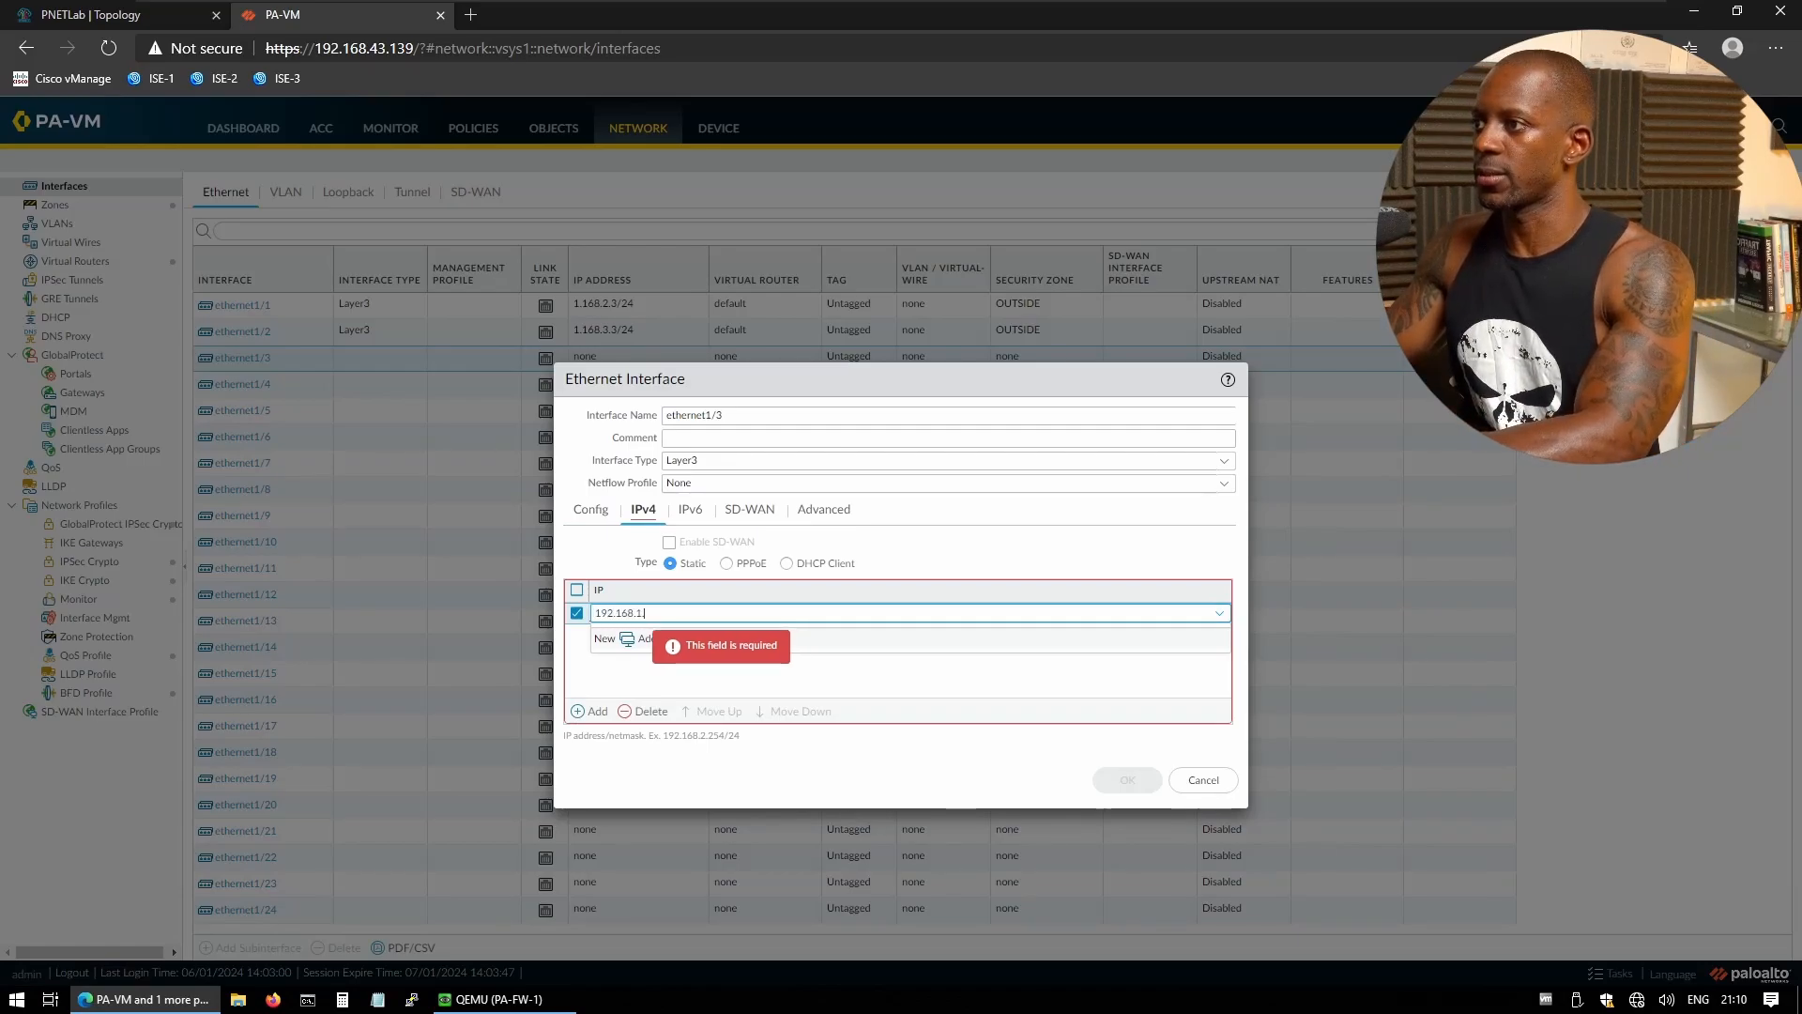
{"action": "type", "text": ".254"}
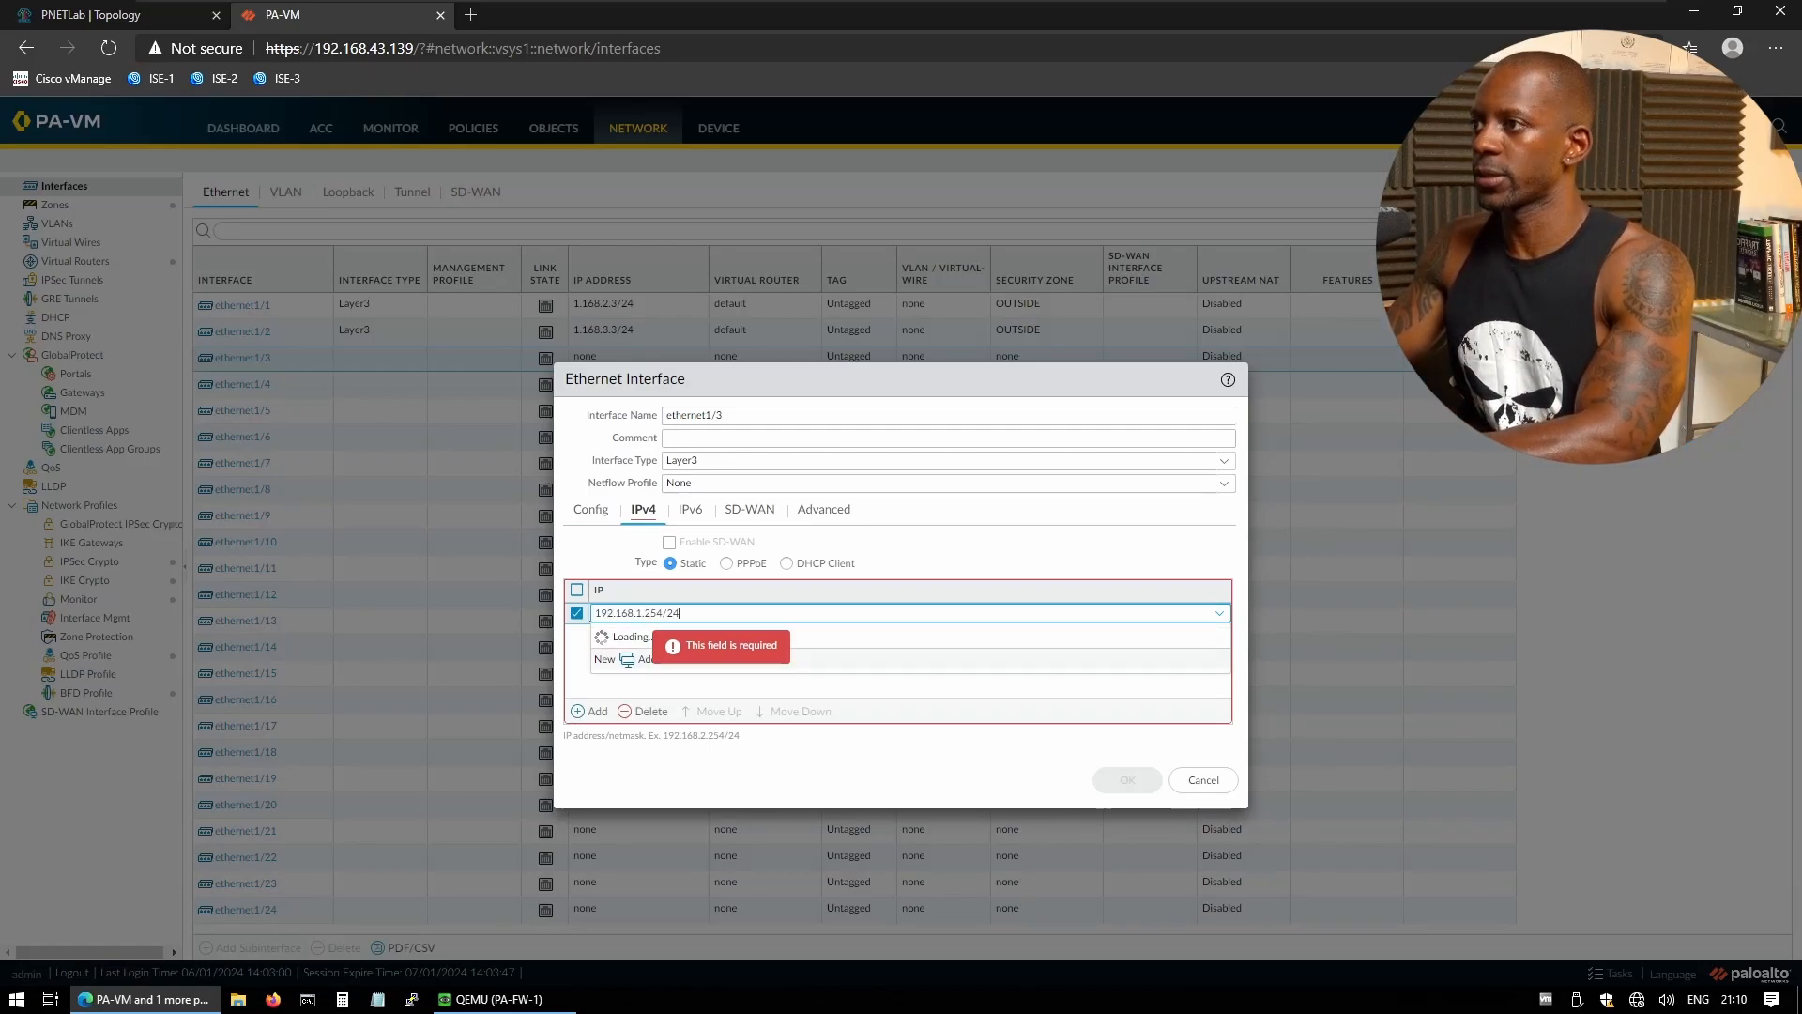
{"action": "type", "text": "/24"}
{"action": "left_click", "coordinate": [684, 677]}
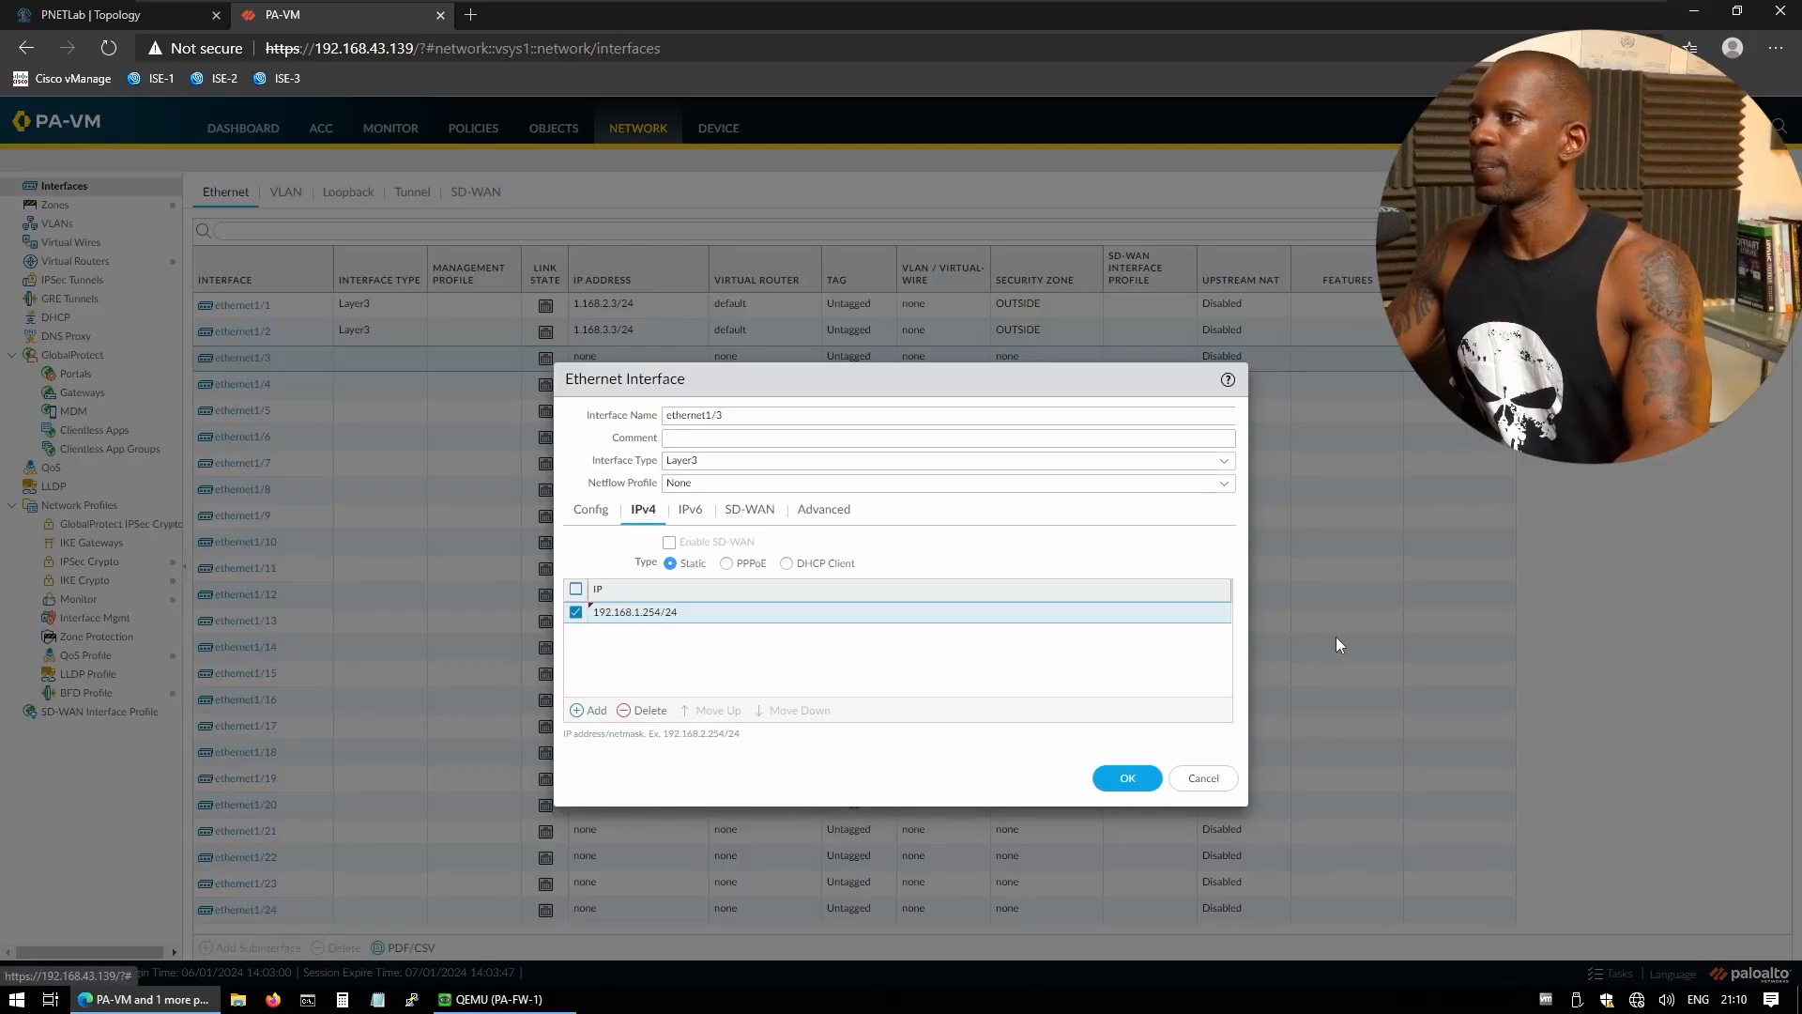
{"action": "left_click", "coordinate": [1114, 786]}
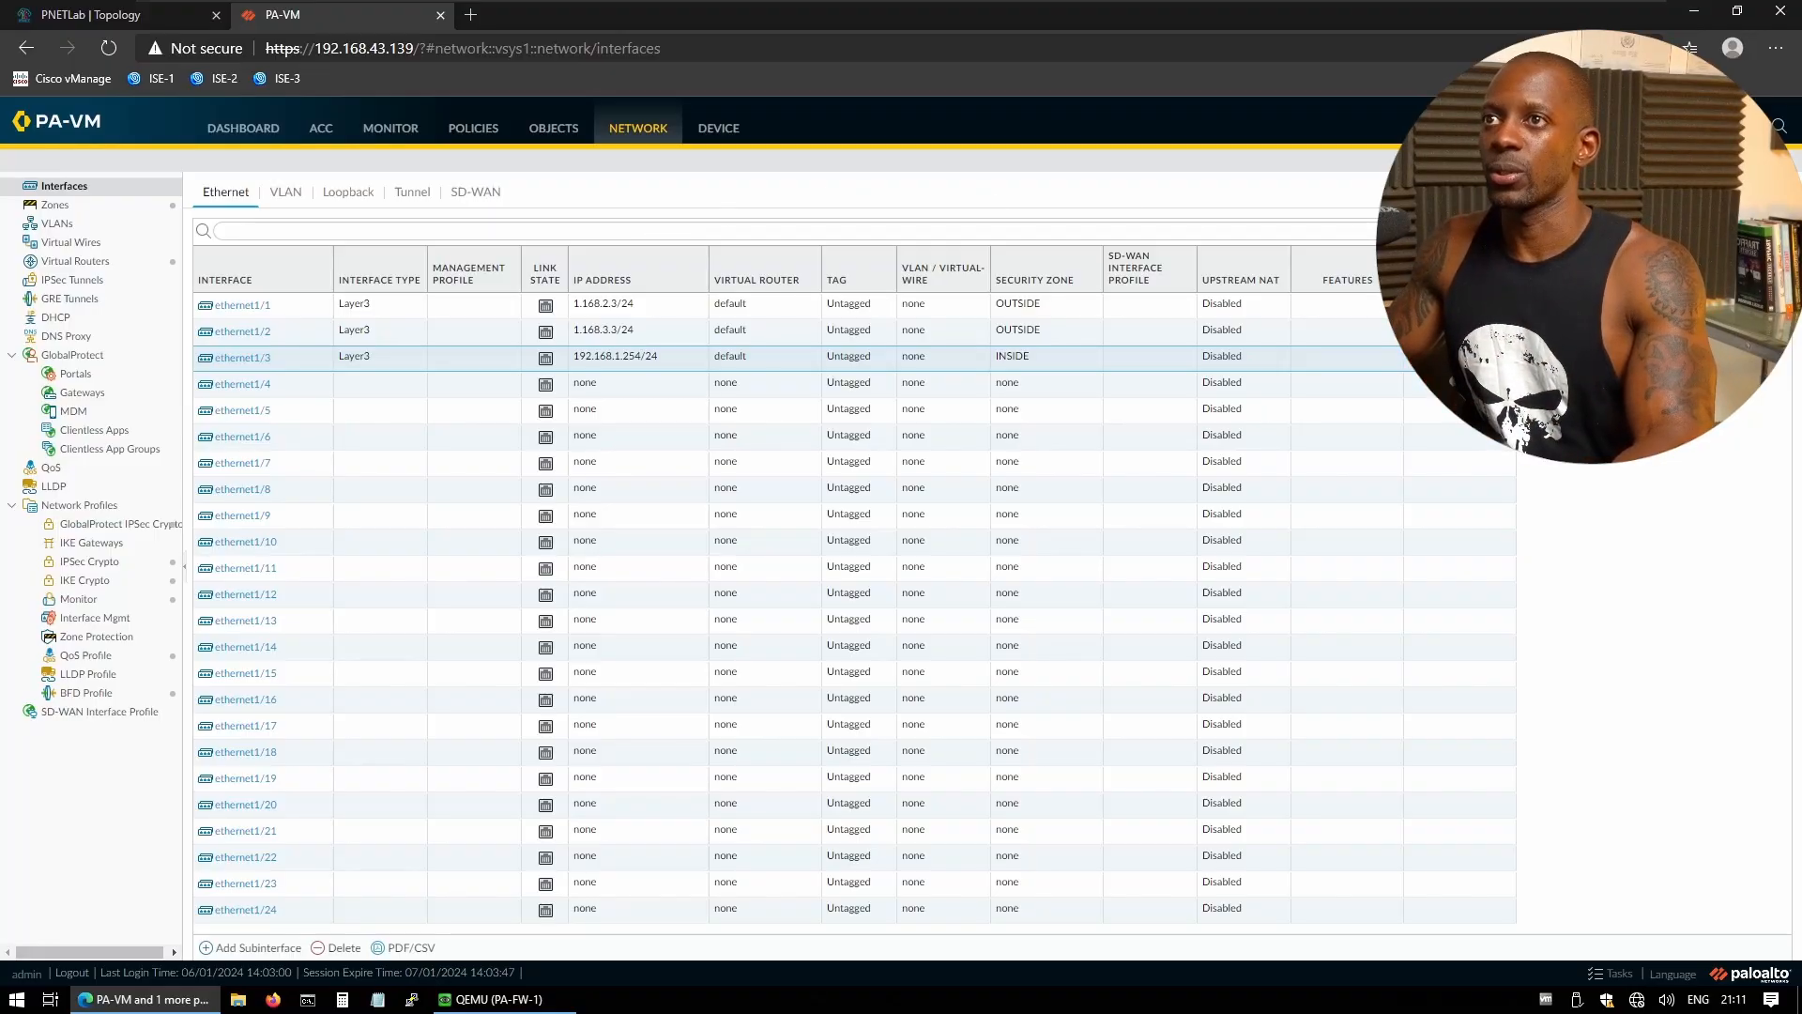
- Commit all changes to the firewall and check that ethernet1/1–1/3 are up
{"action": "left_click", "coordinate": [1660, 127]}
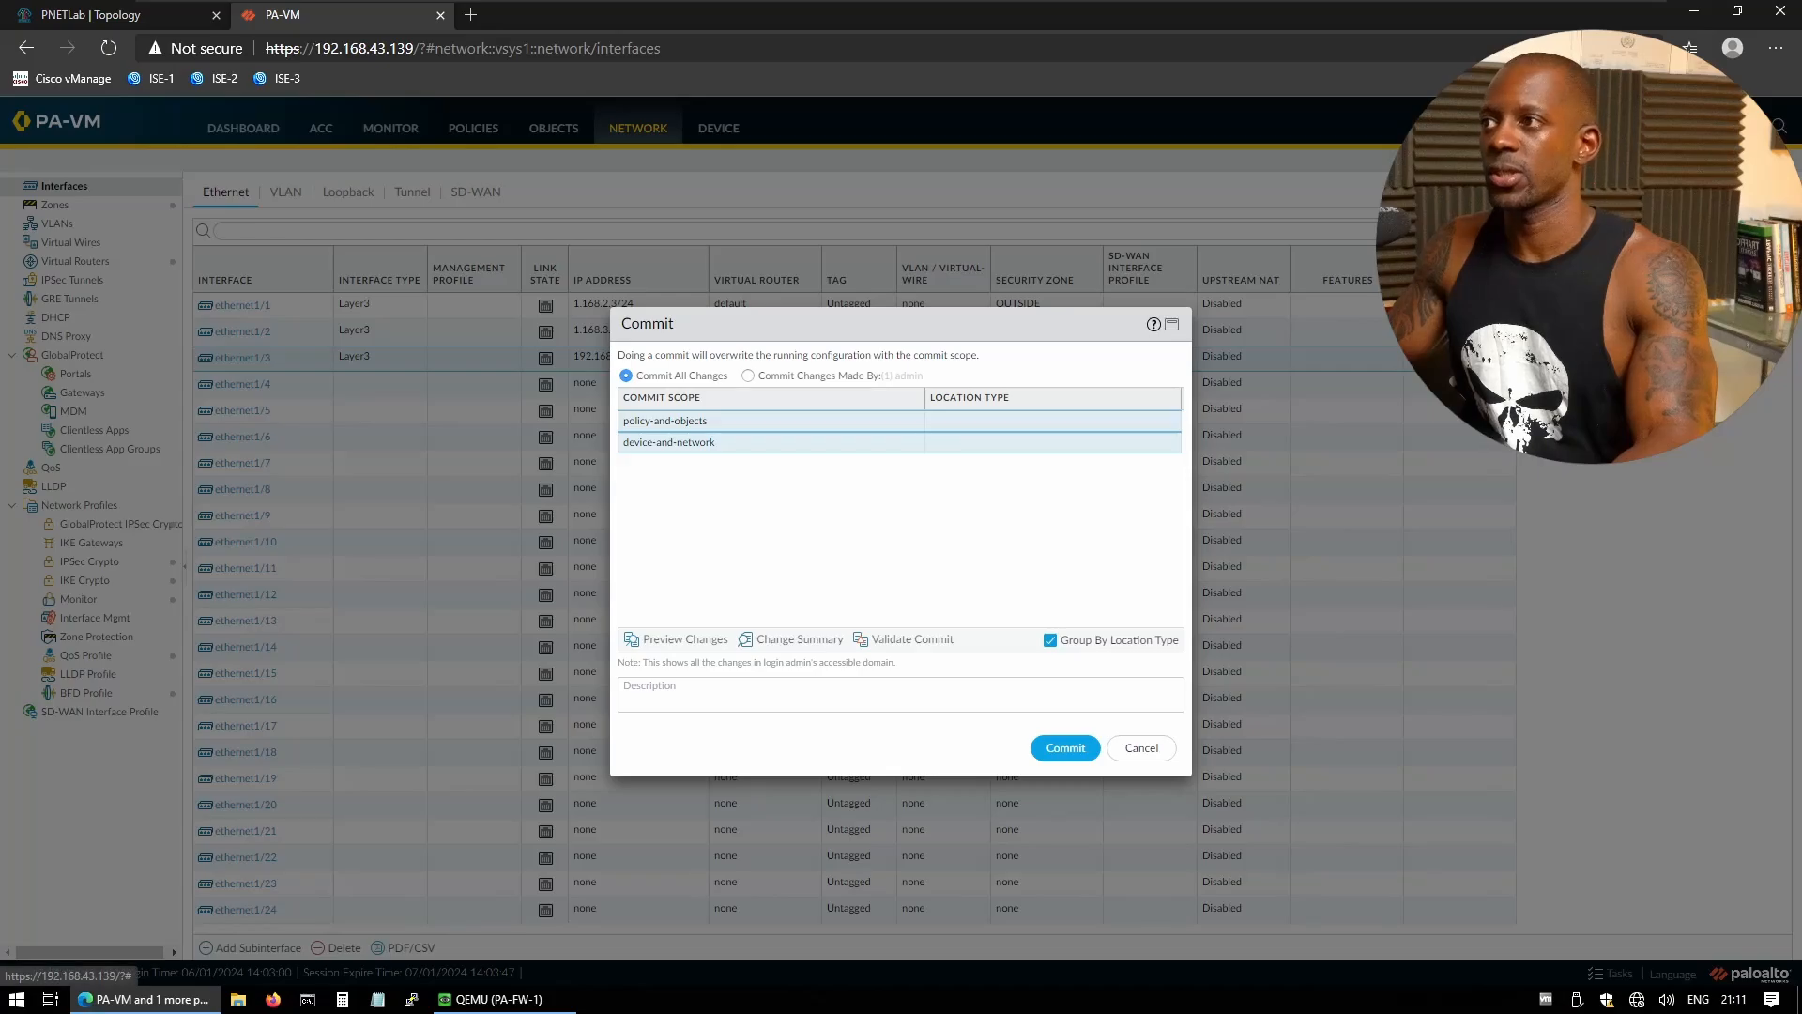
{"action": "left_click", "coordinate": [1075, 748]}
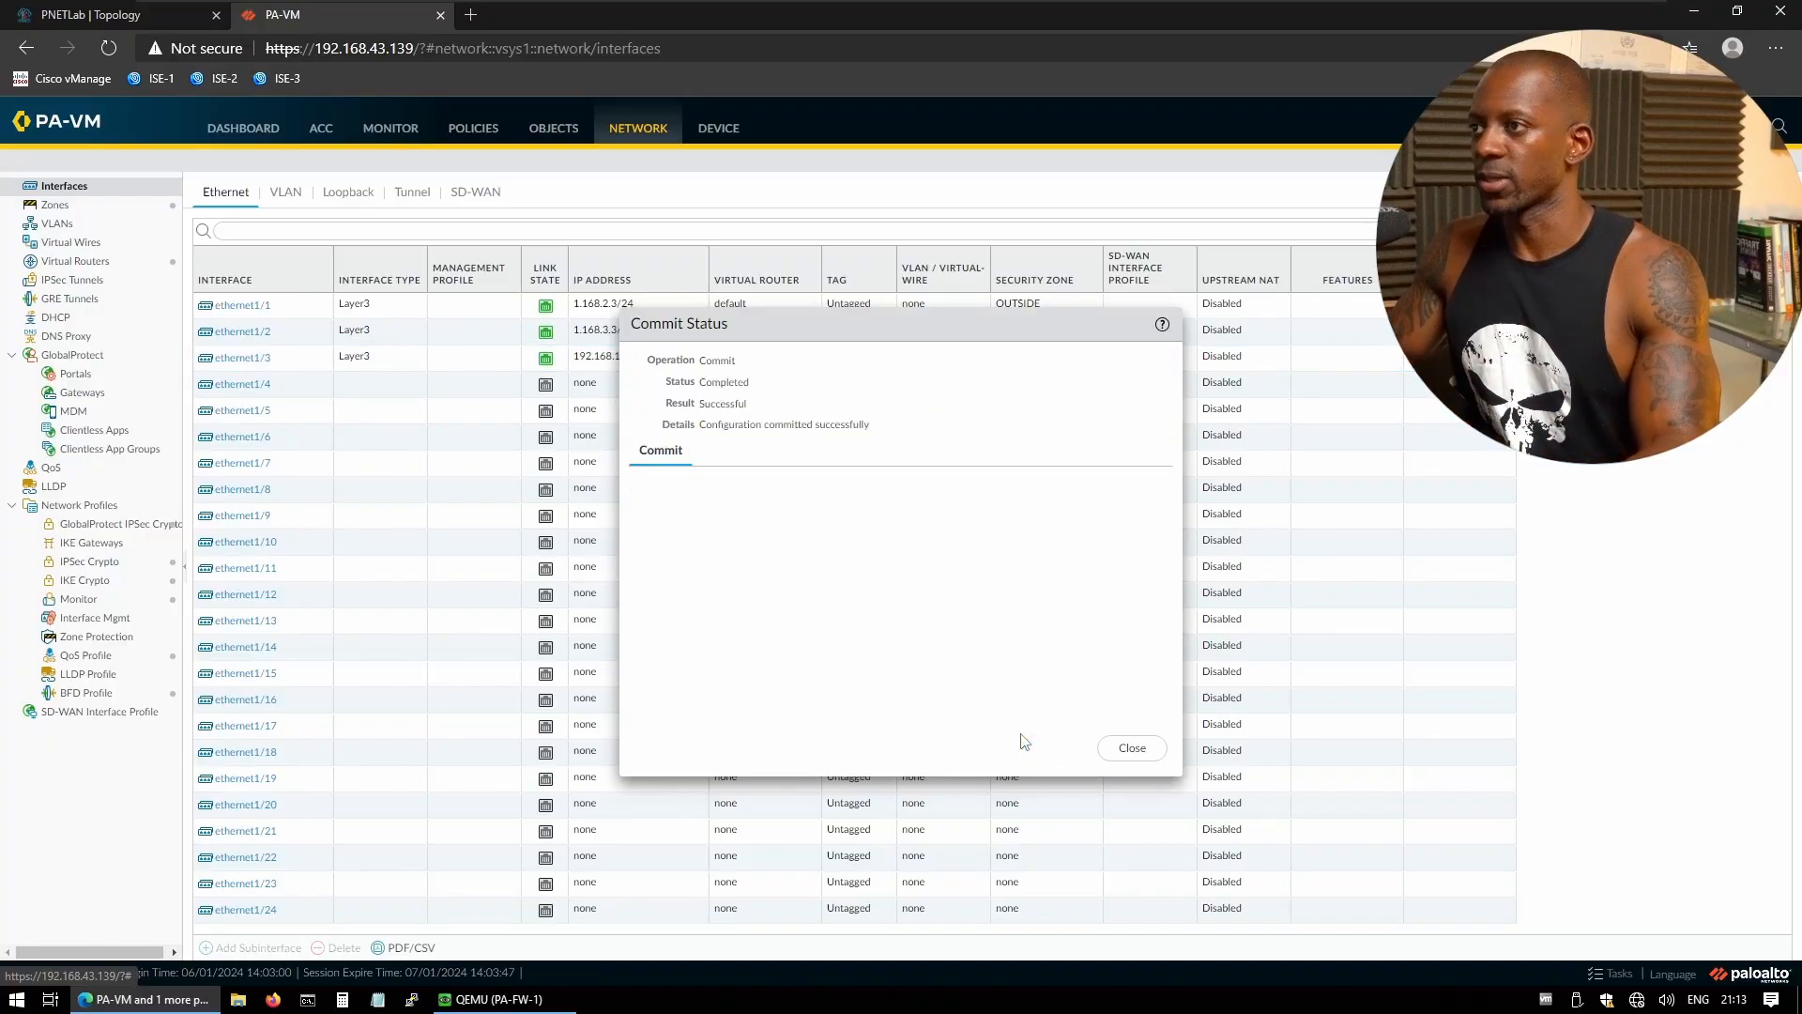
{"action": "left_click", "coordinate": [1132, 748]}
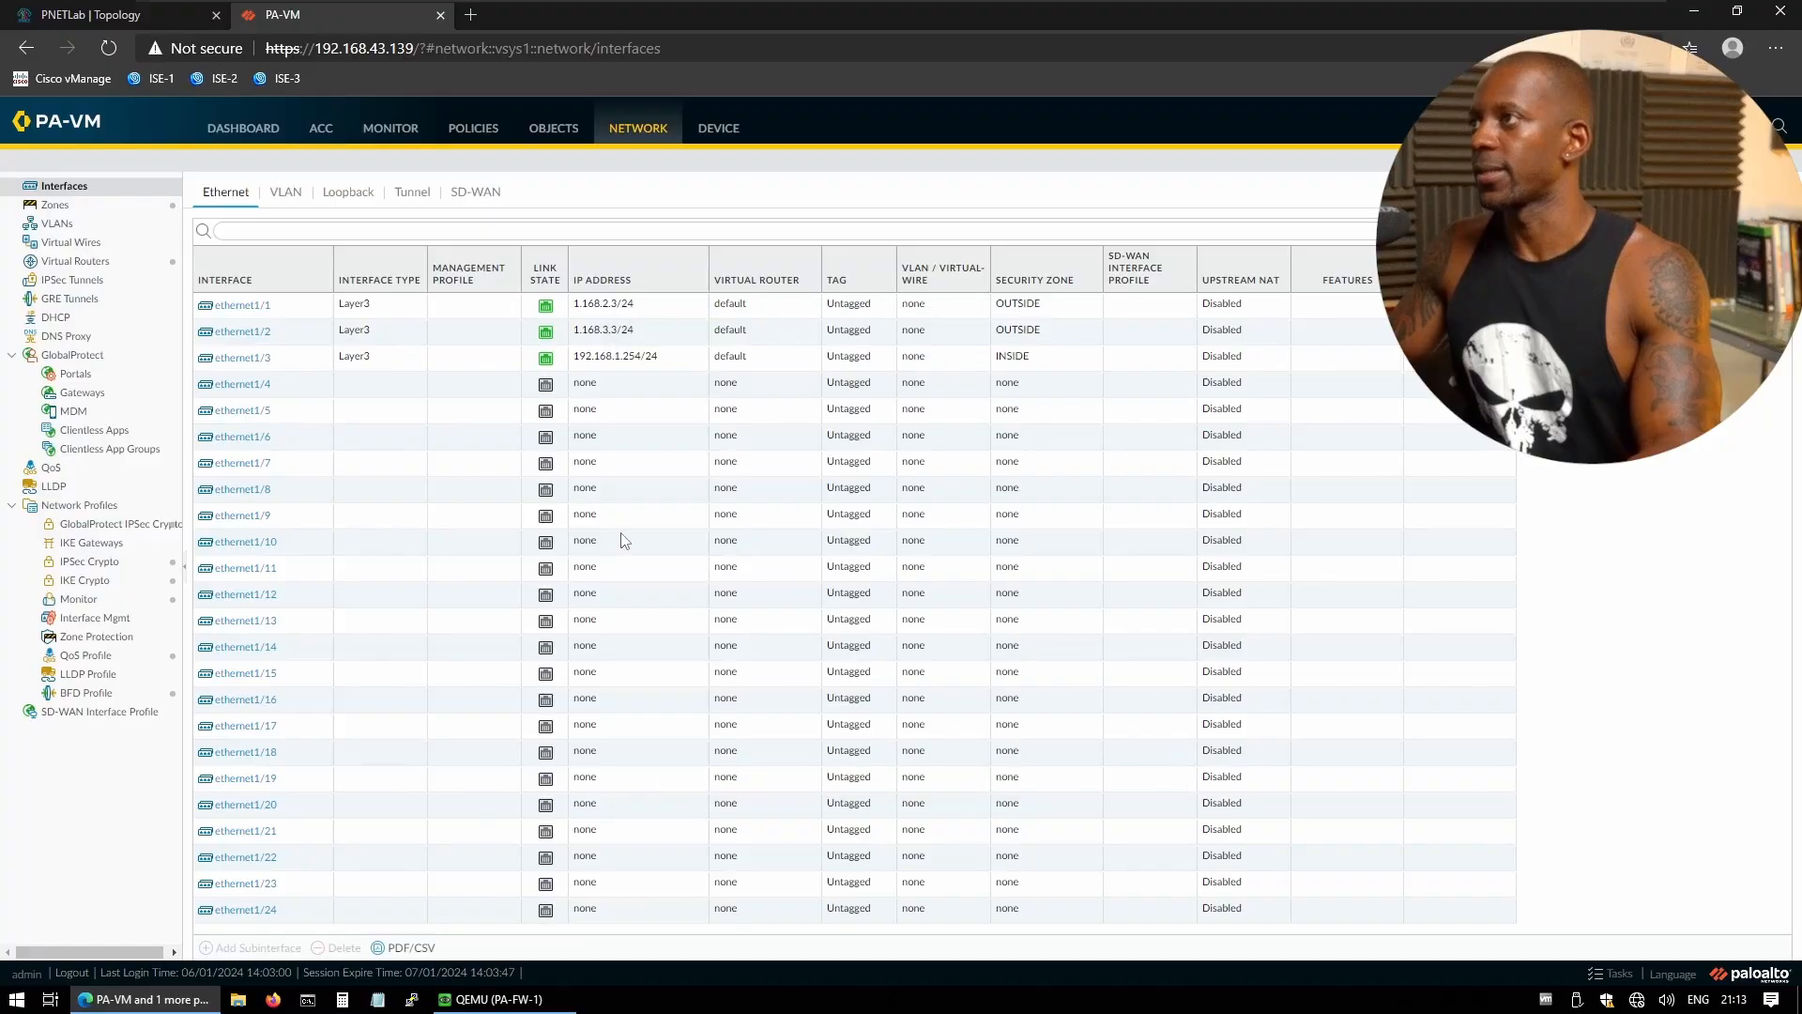
{"action": "mouse_move", "coordinate": [545, 310]}
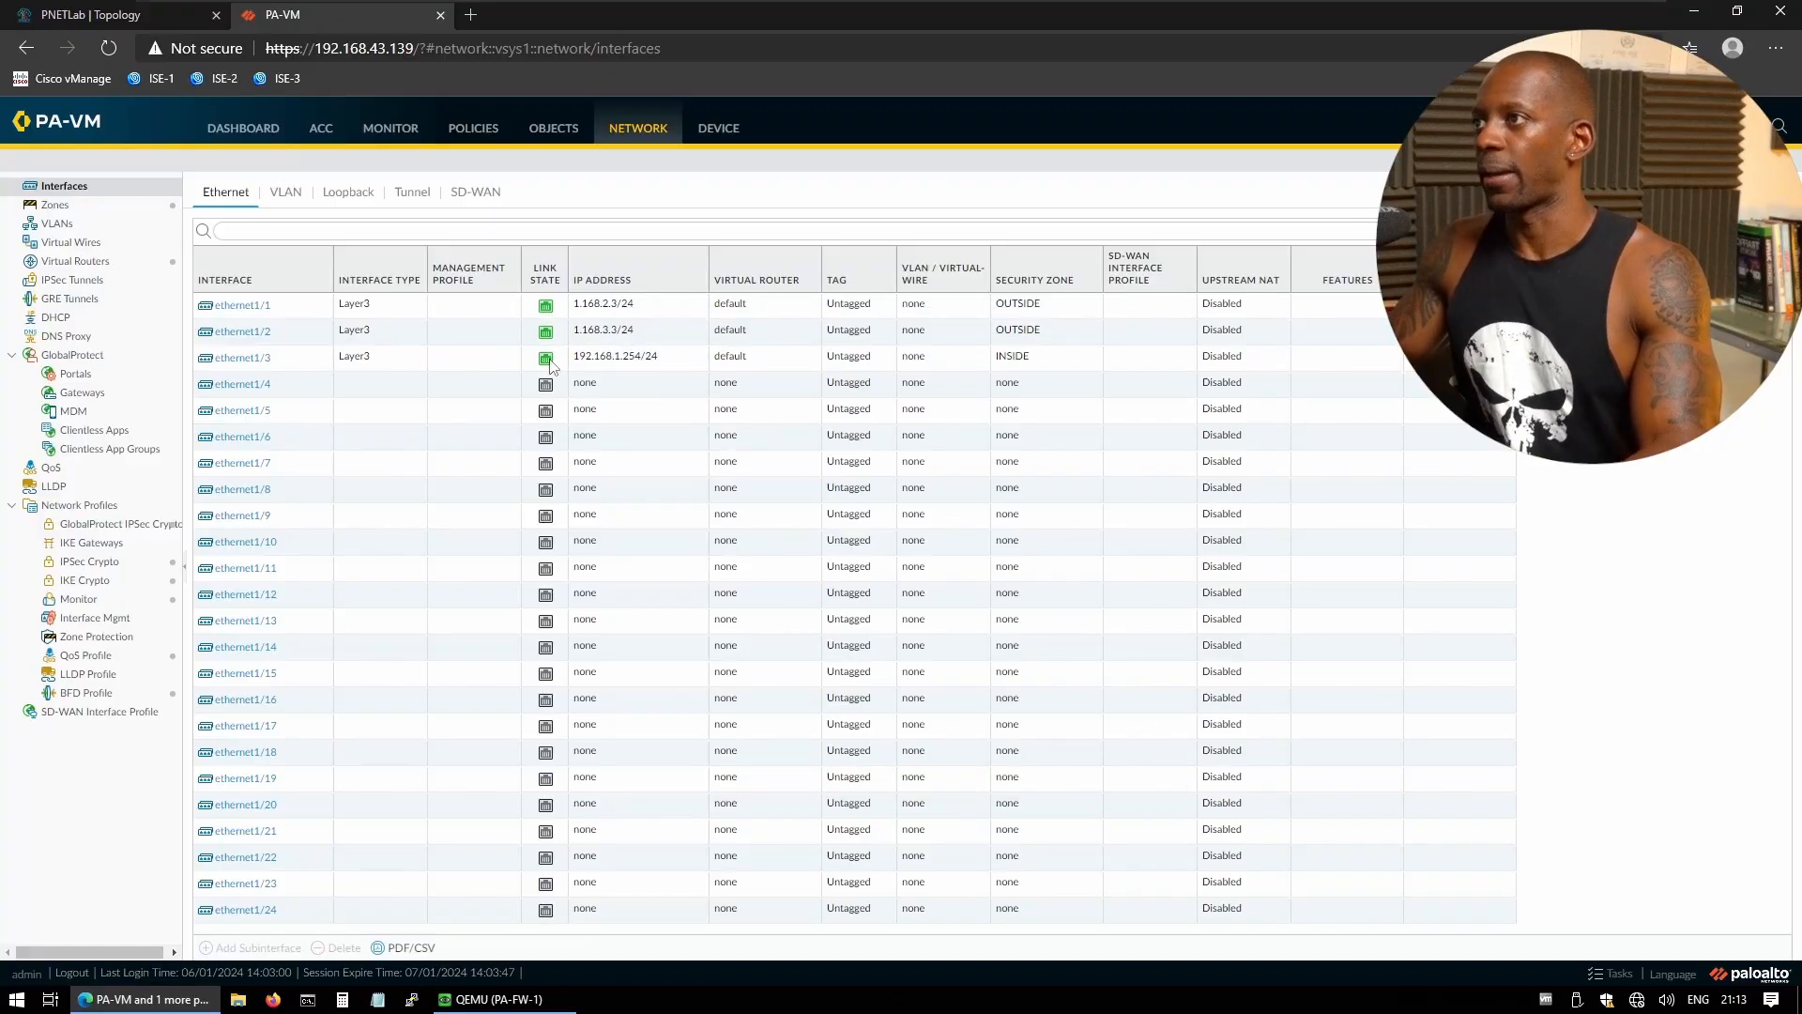
{"action": "mouse_move", "coordinate": [550, 366]}
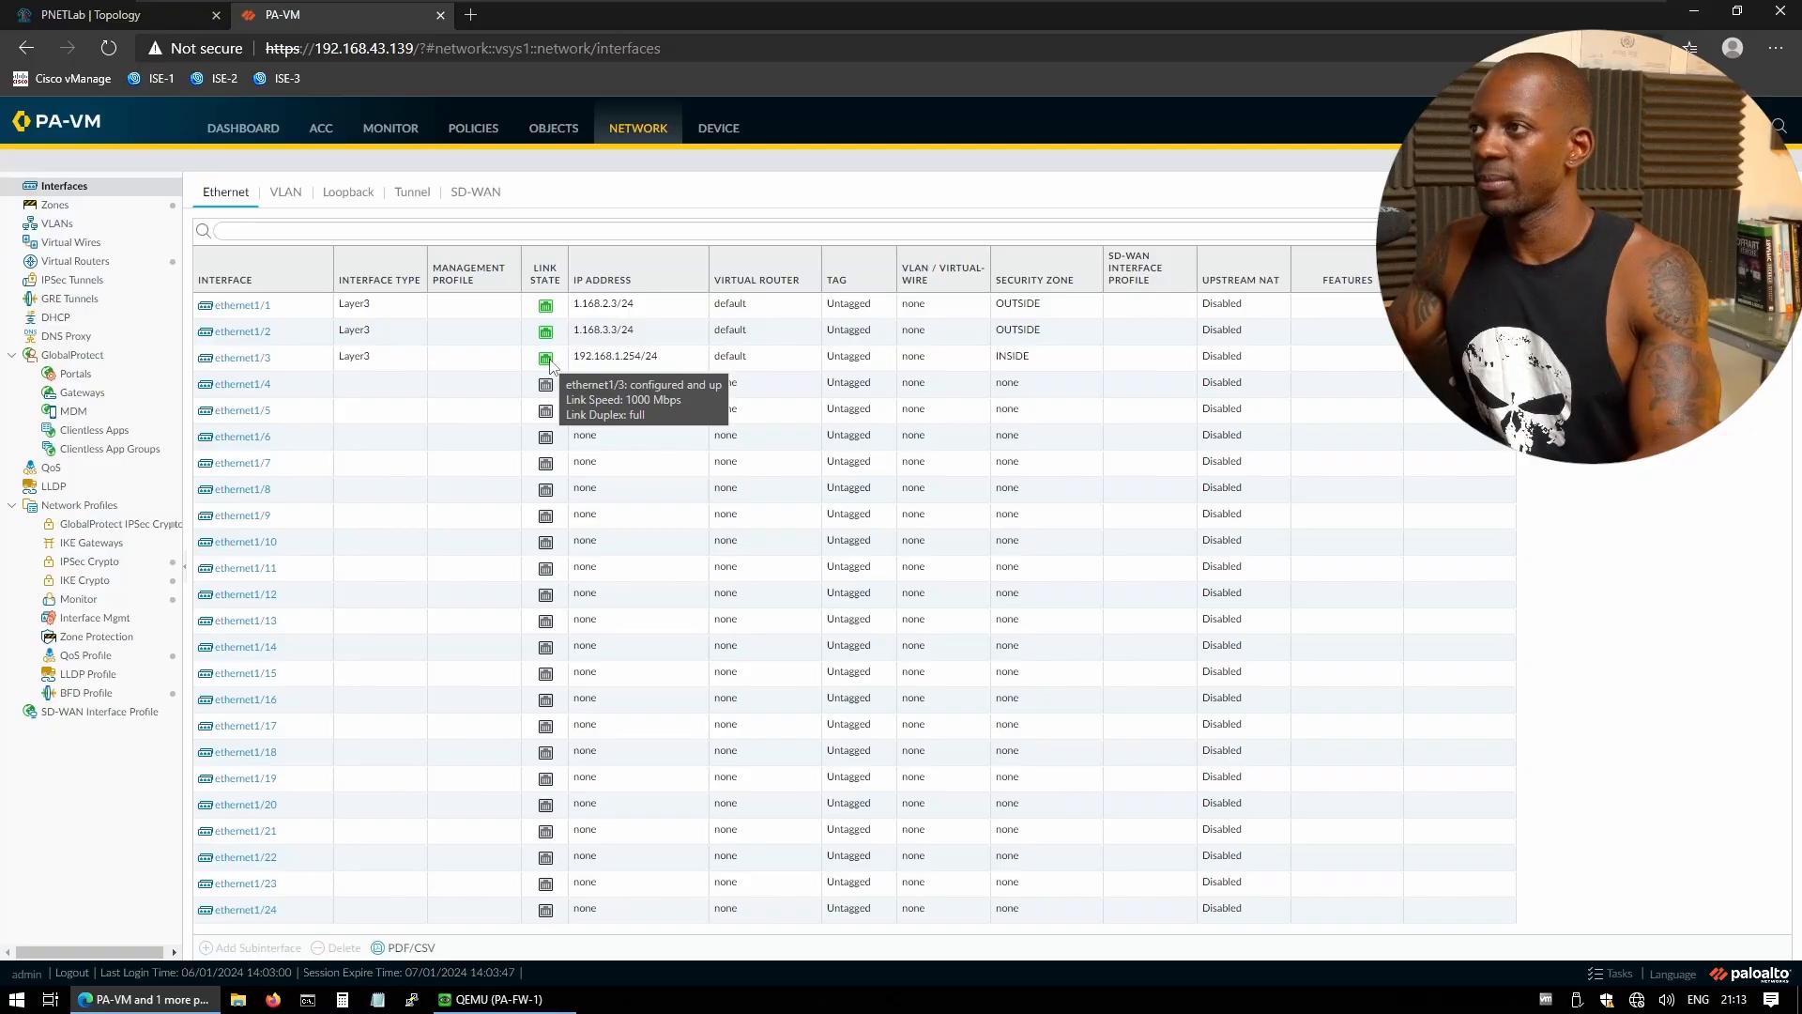
- Open a console to the PC node and display its routing table with 'sh ip route'
{"action": "left_click", "coordinate": [160, 14]}
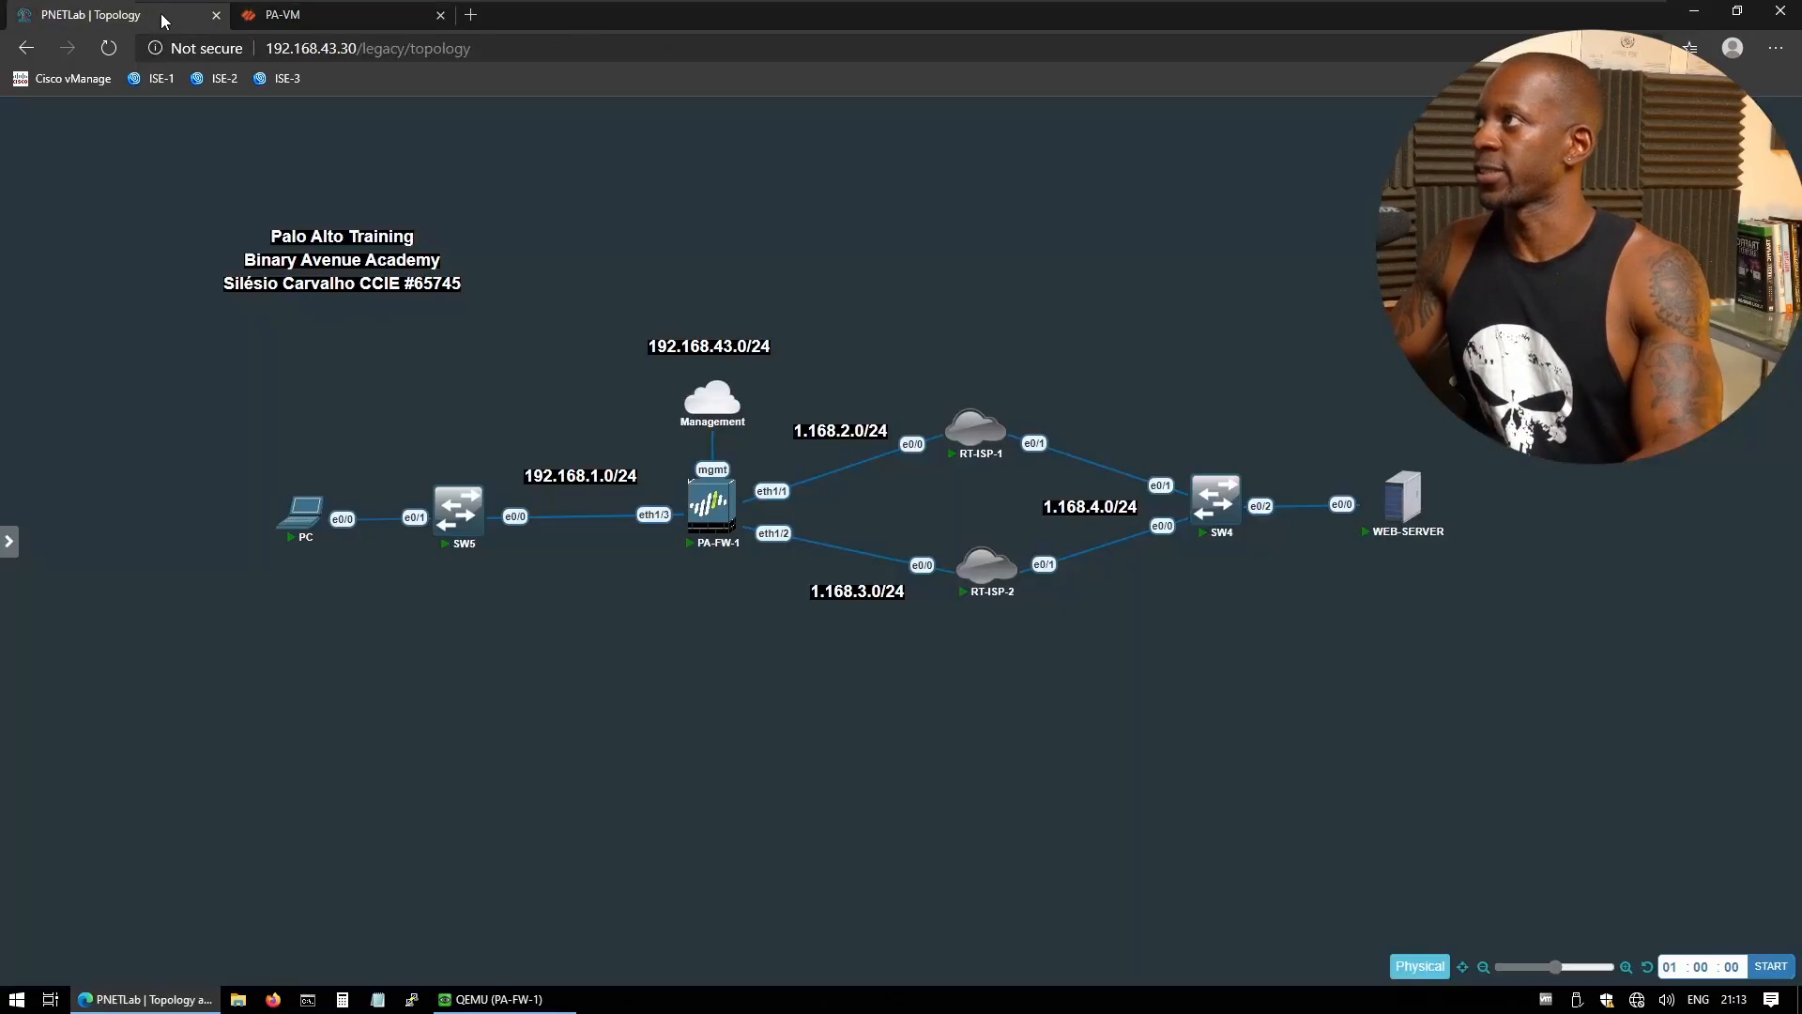
{"action": "left_click", "coordinate": [300, 512]}
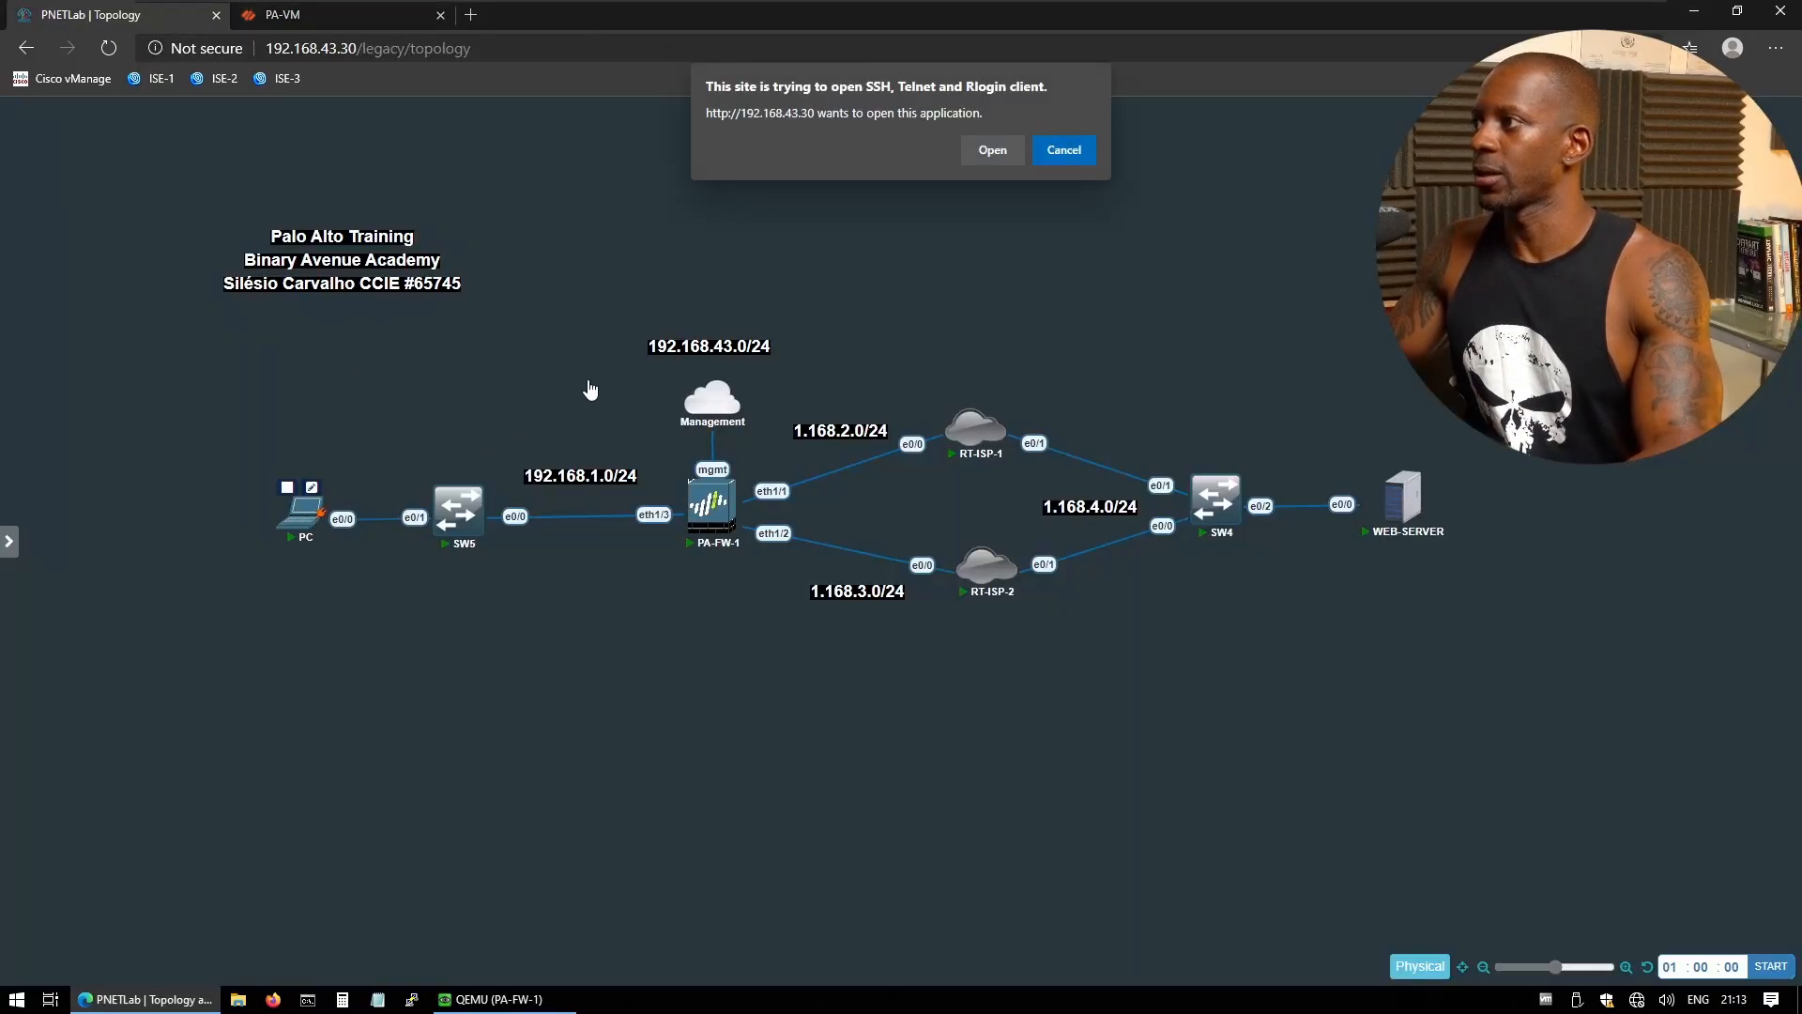
{"action": "left_click", "coordinate": [982, 146]}
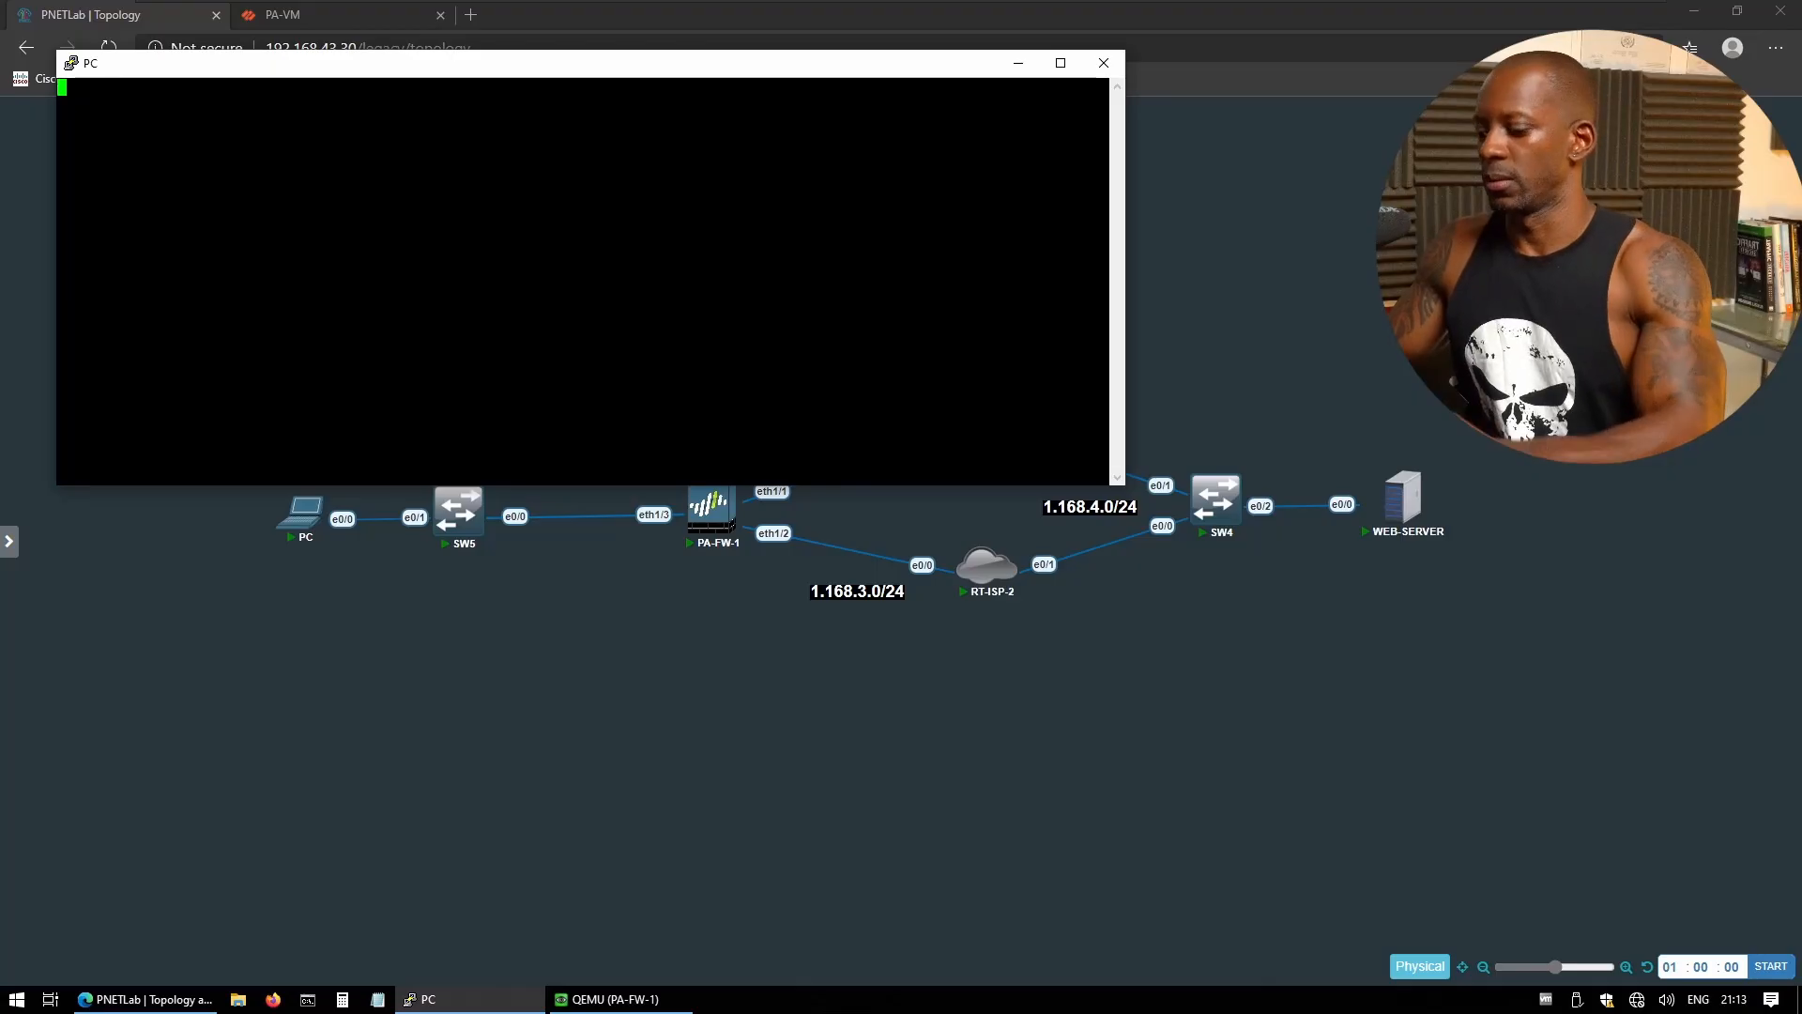
{"action": "type", "text": "sh ip oro"}
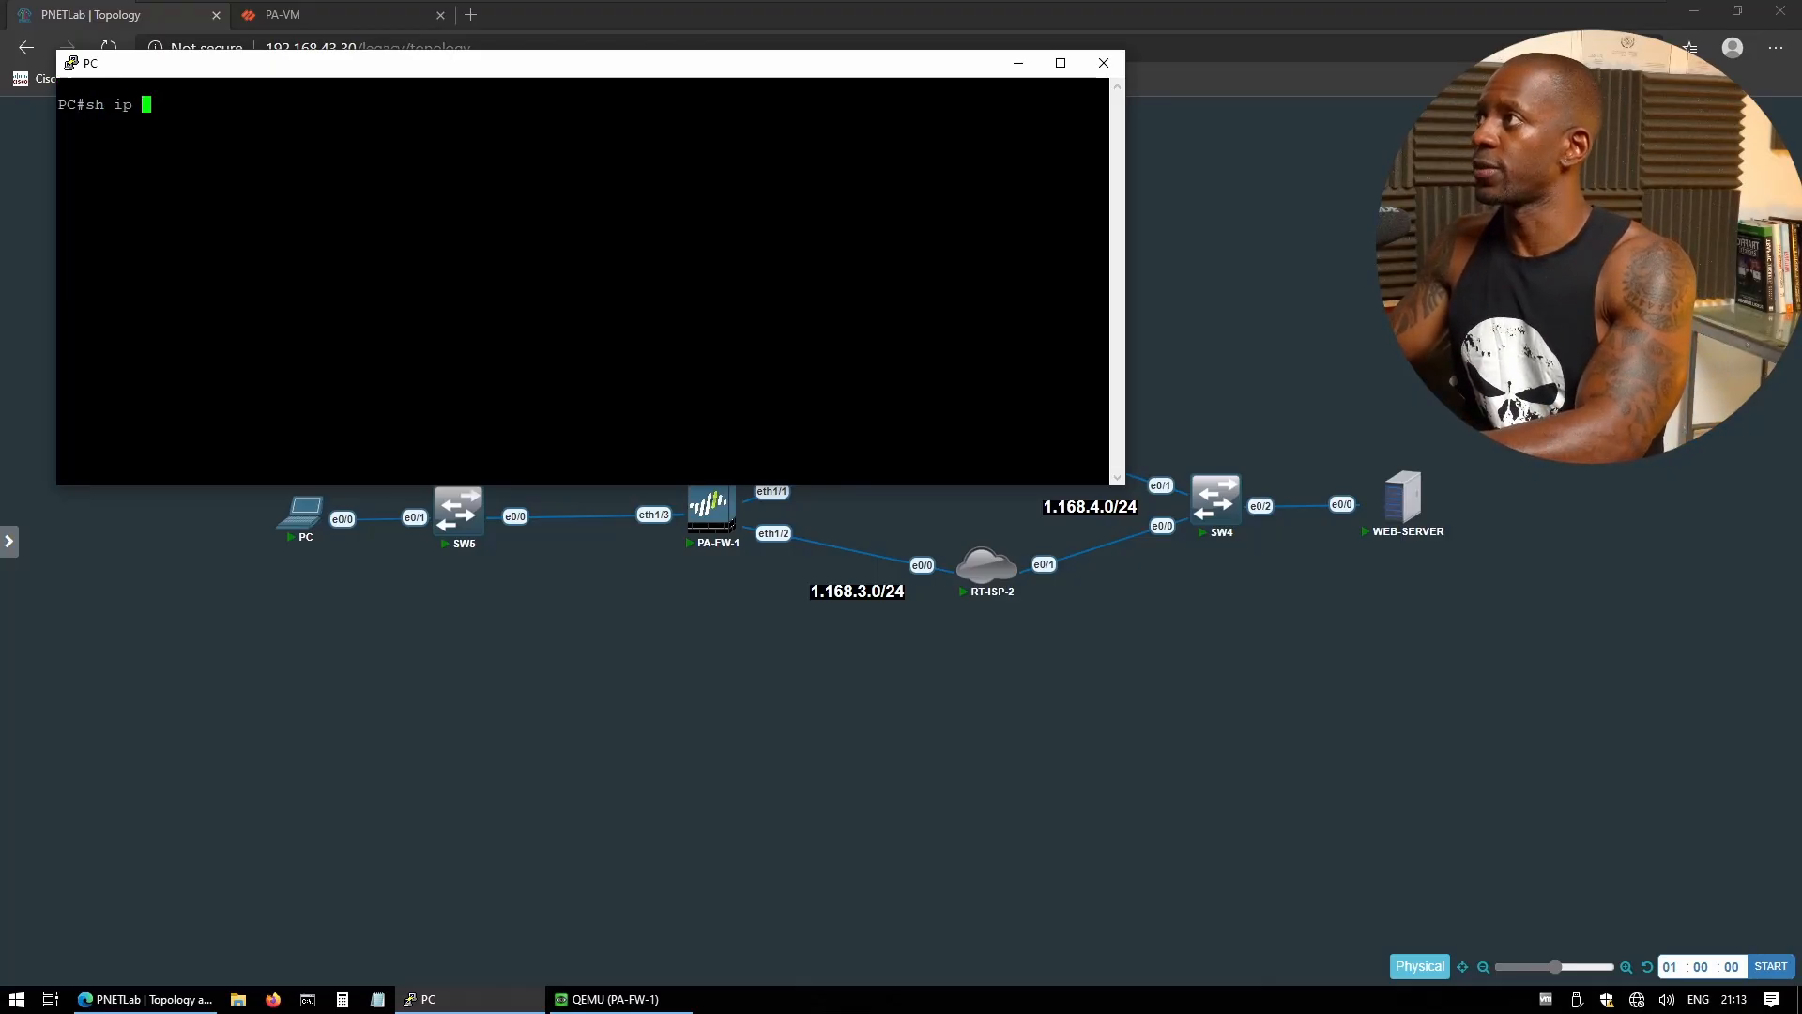
{"action": "key", "text": "BackSpace"}
{"action": "key", "text": "BackSpace"}
{"action": "key", "text": "BackSpace"}
{"action": "type", "text": "route"}
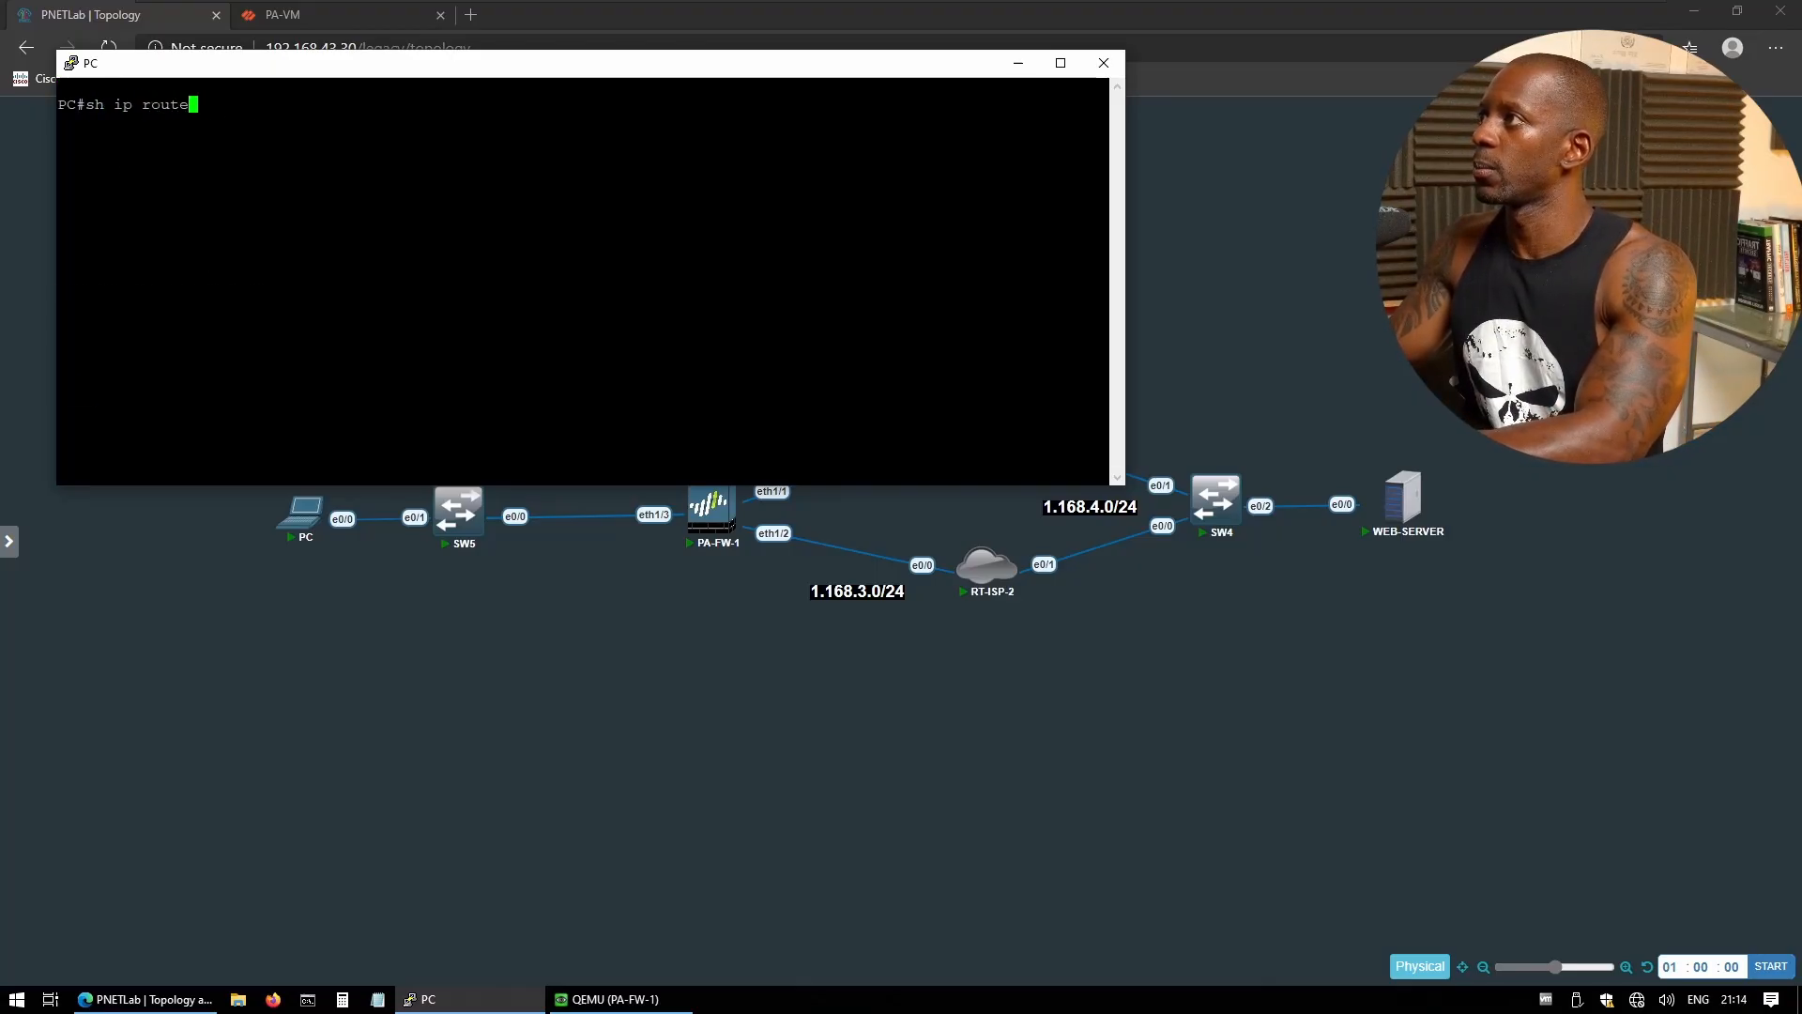
{"action": "key", "text": "Return"}
- Ping the firewall's inside address 192.168.1.254 from the PC
{"action": "type", "text": "pping 1"}
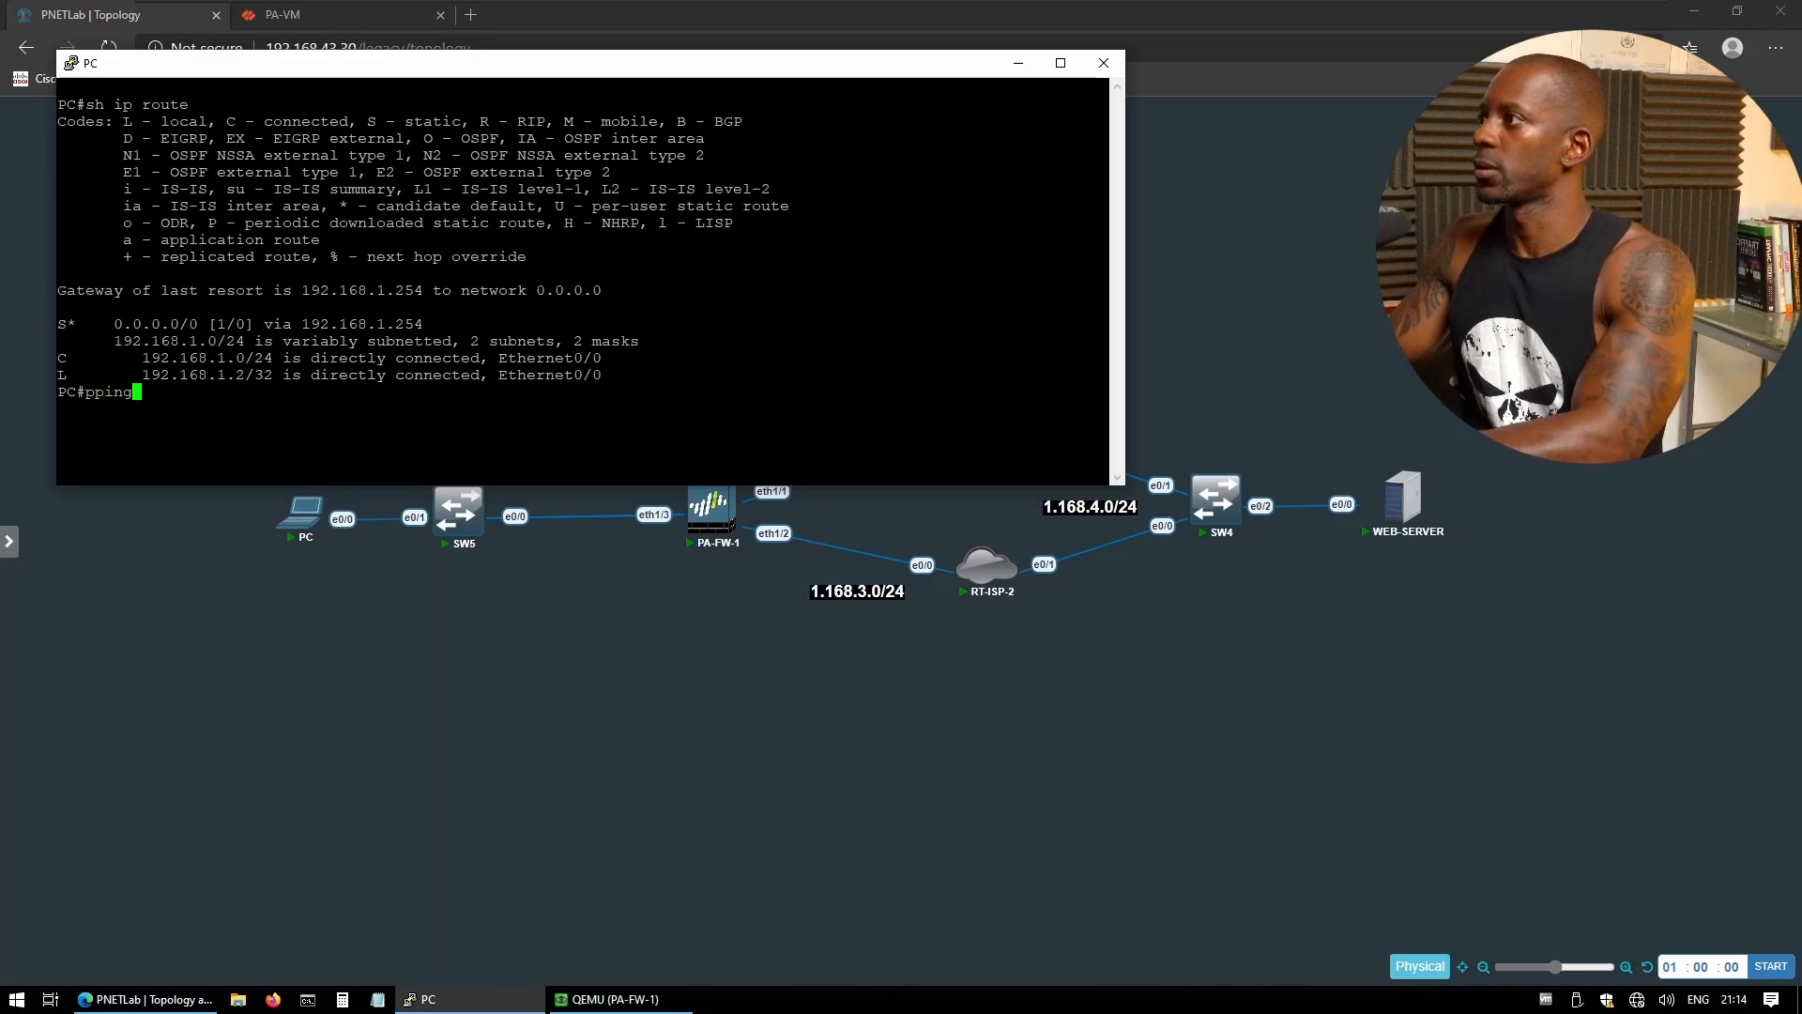
{"action": "key", "text": "BackSpace"}
{"action": "key", "text": "BackSpace"}
{"action": "key", "text": "BackSpace"}
{"action": "key", "text": "BackSpace"}
{"action": "key", "text": "BackSpace"}
{"action": "key", "text": "BackSpace"}
{"action": "type", "text": "ing 19"}
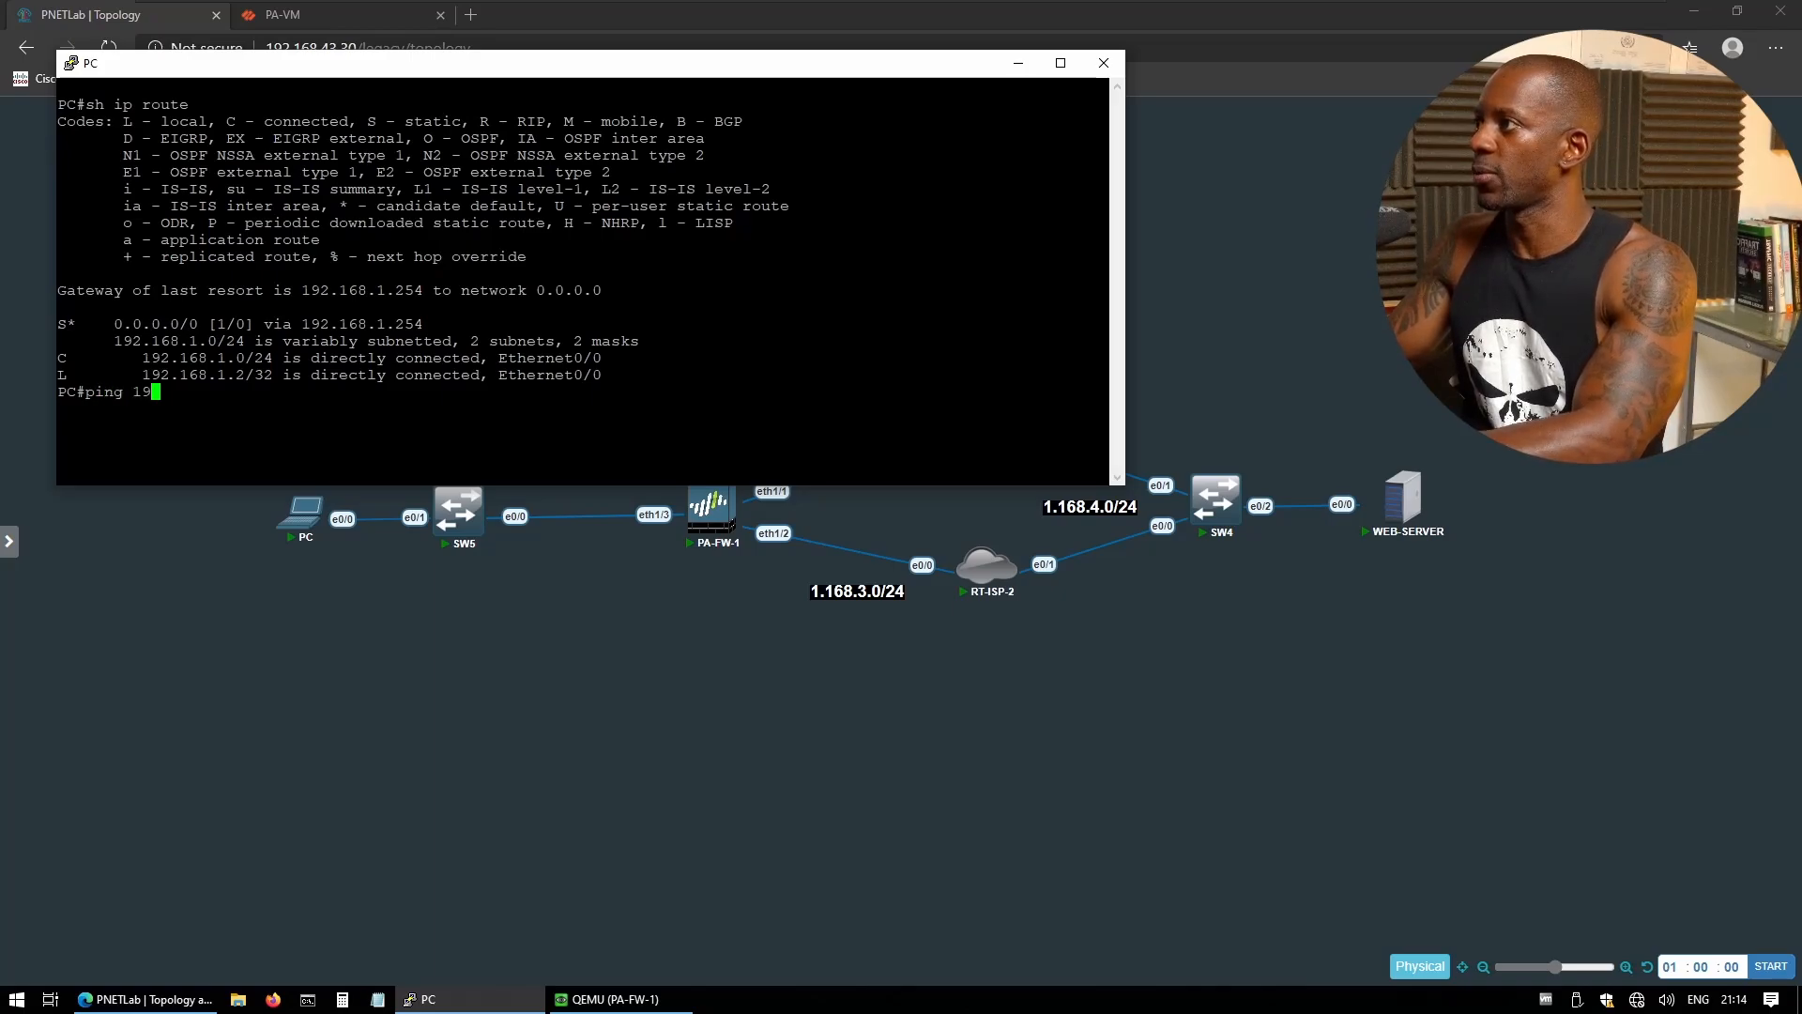
{"action": "type", "text": "2.168.1.254"}
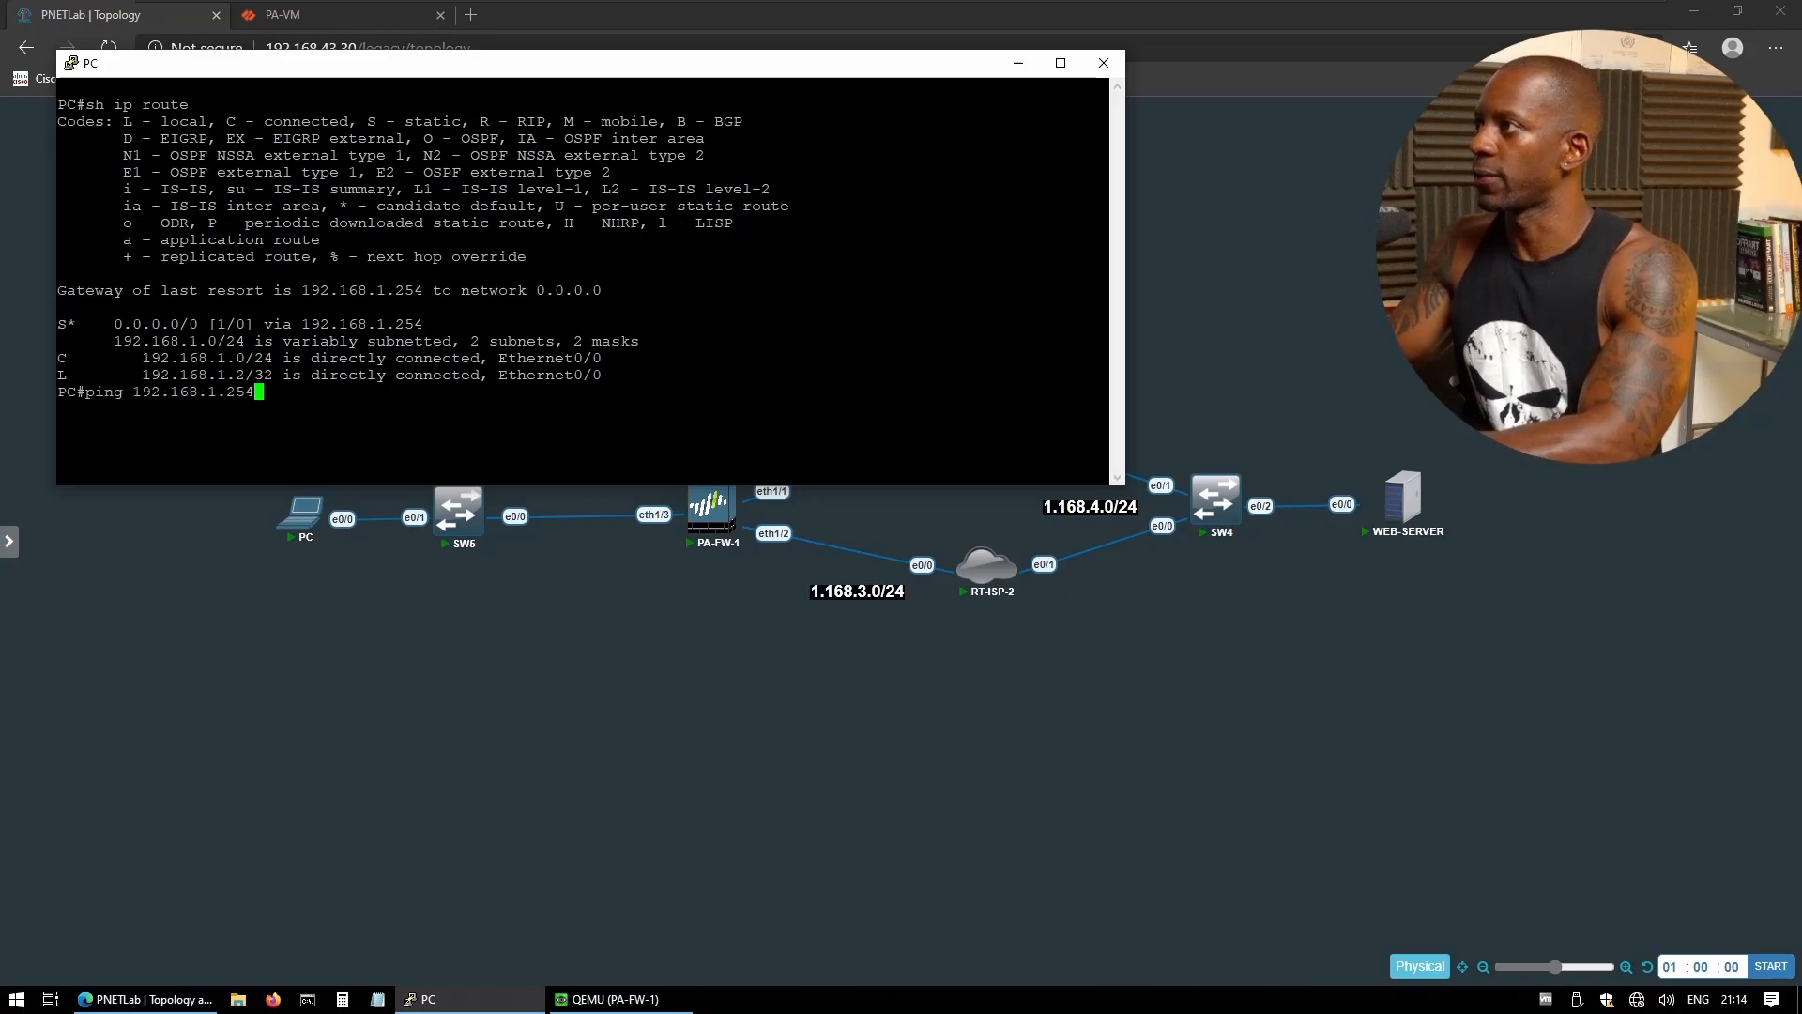
{"action": "key", "text": "Return"}
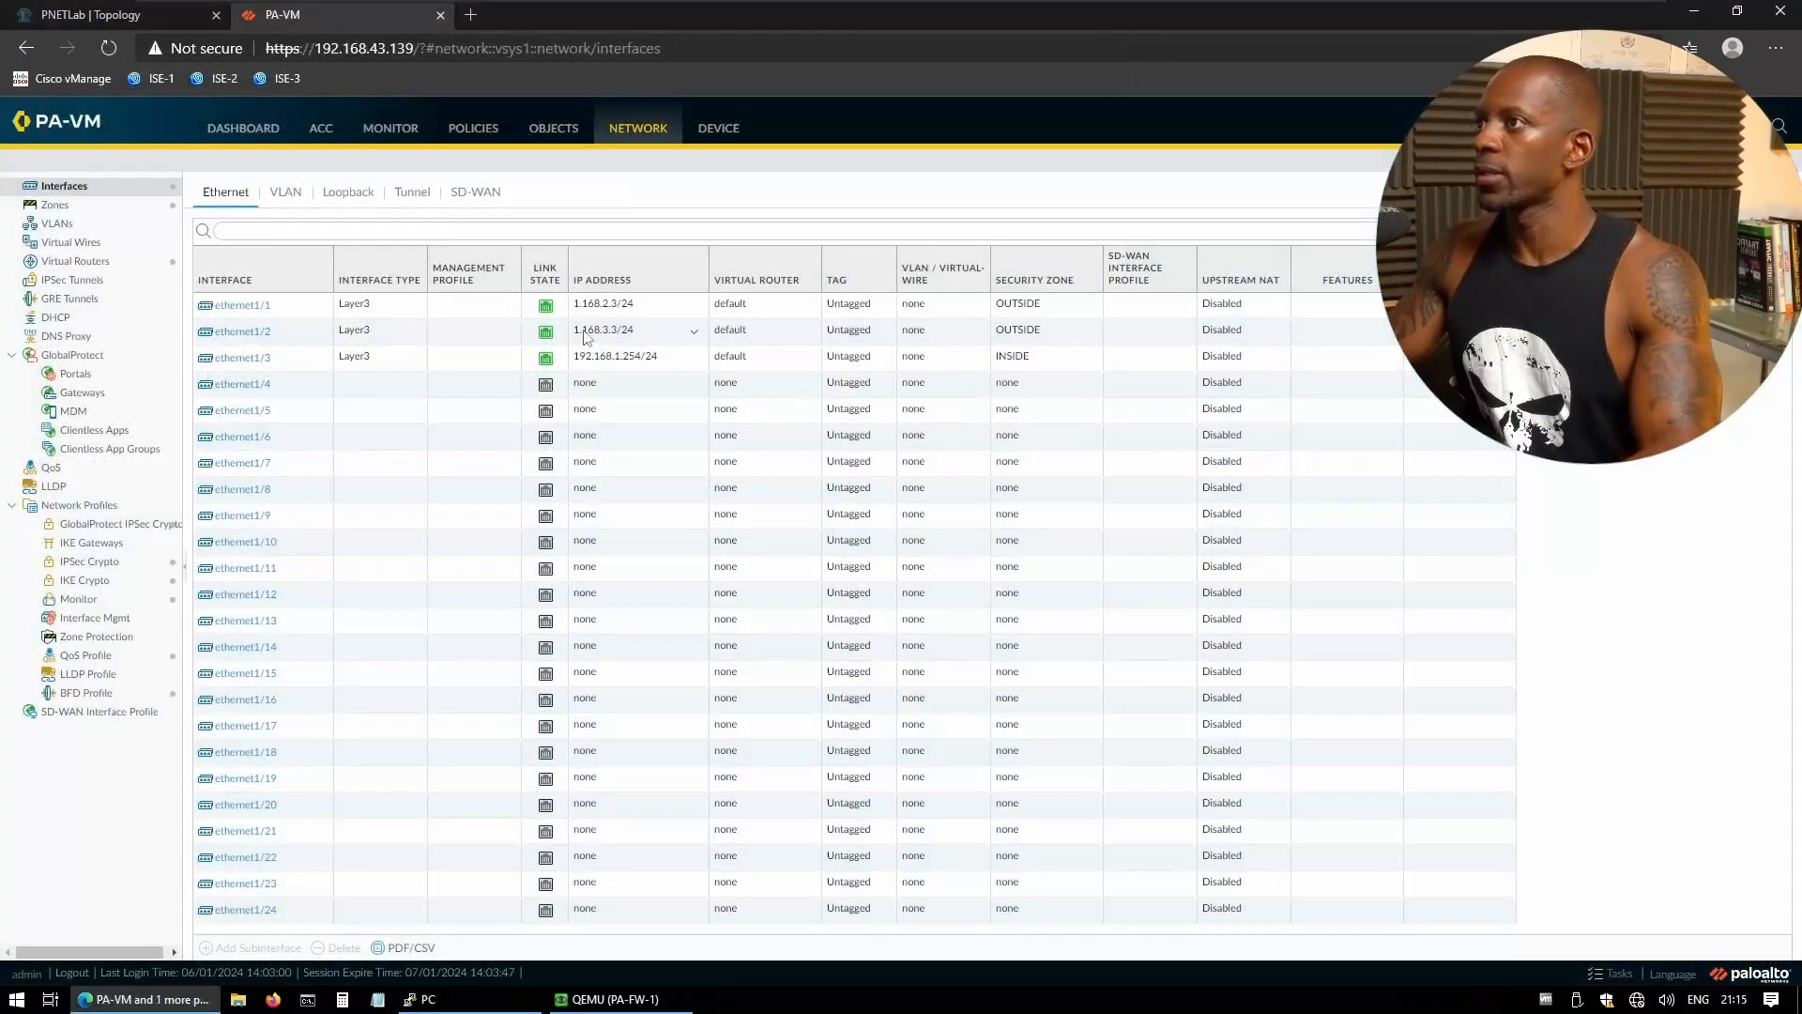
- Choose the Ping test in Device > Troubleshooting with source address 192.168.1.254
{"action": "left_click", "coordinate": [707, 134]}
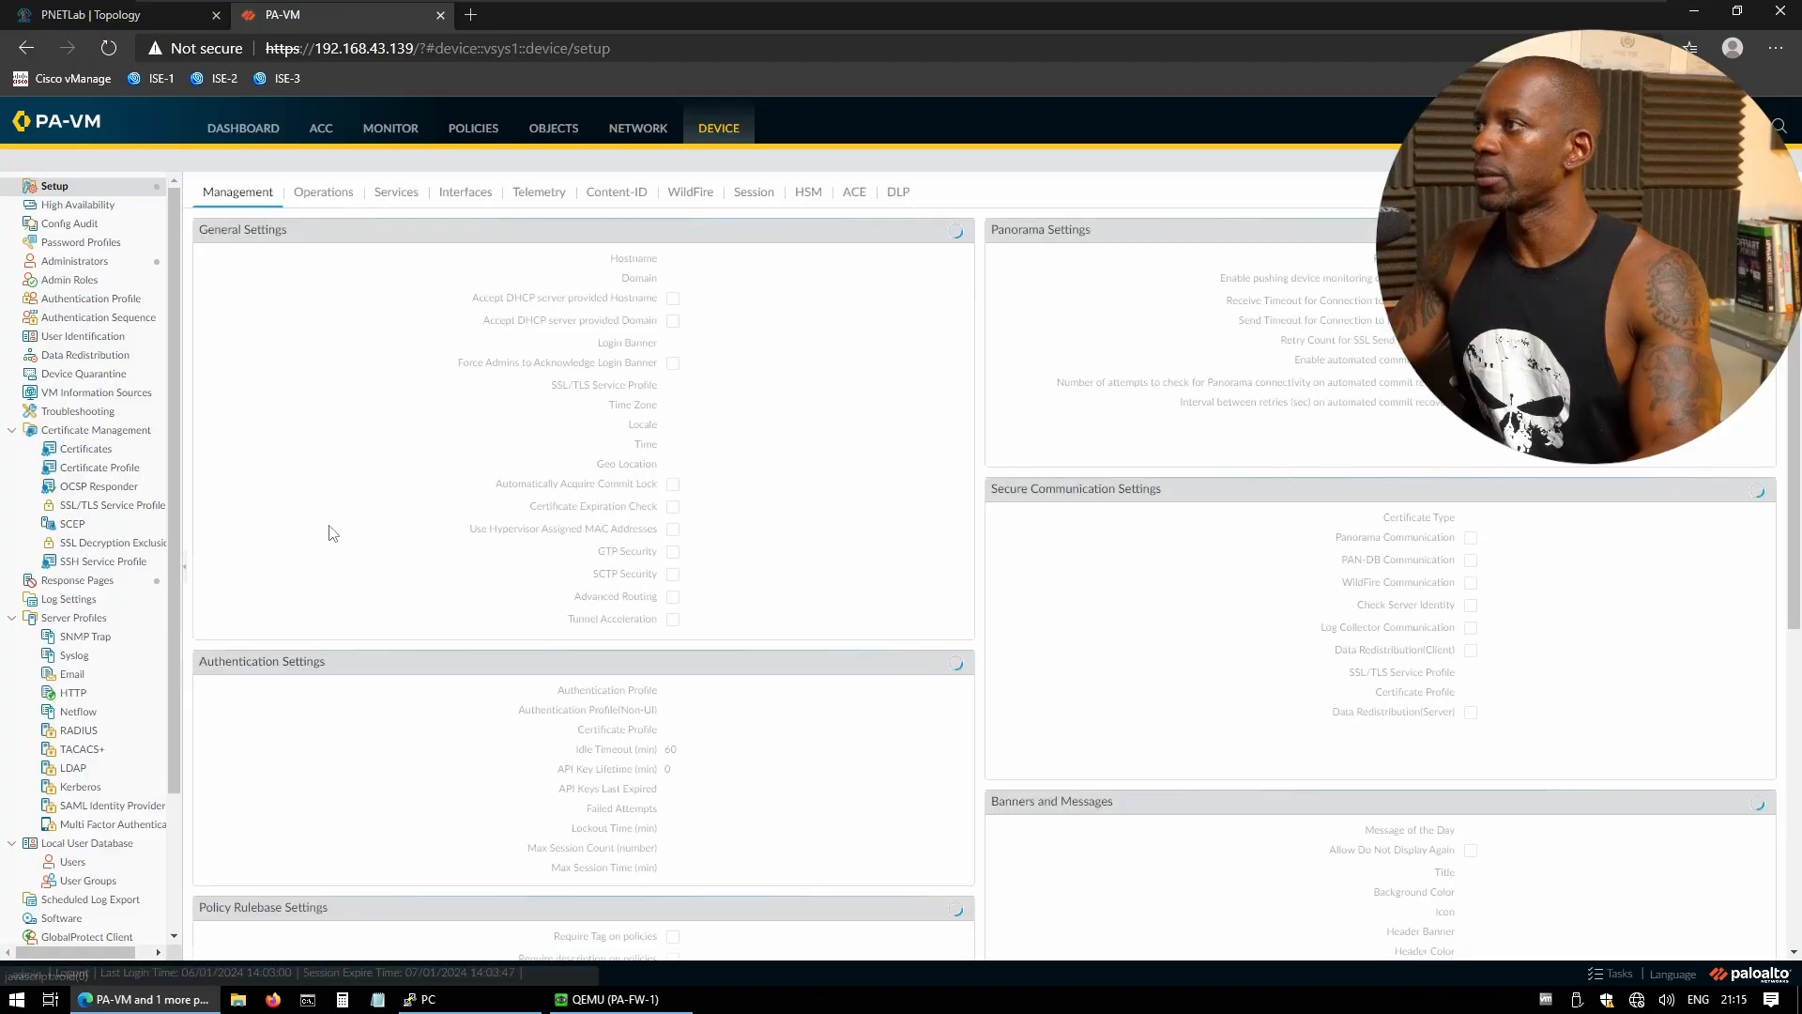
{"action": "left_click", "coordinate": [91, 410]}
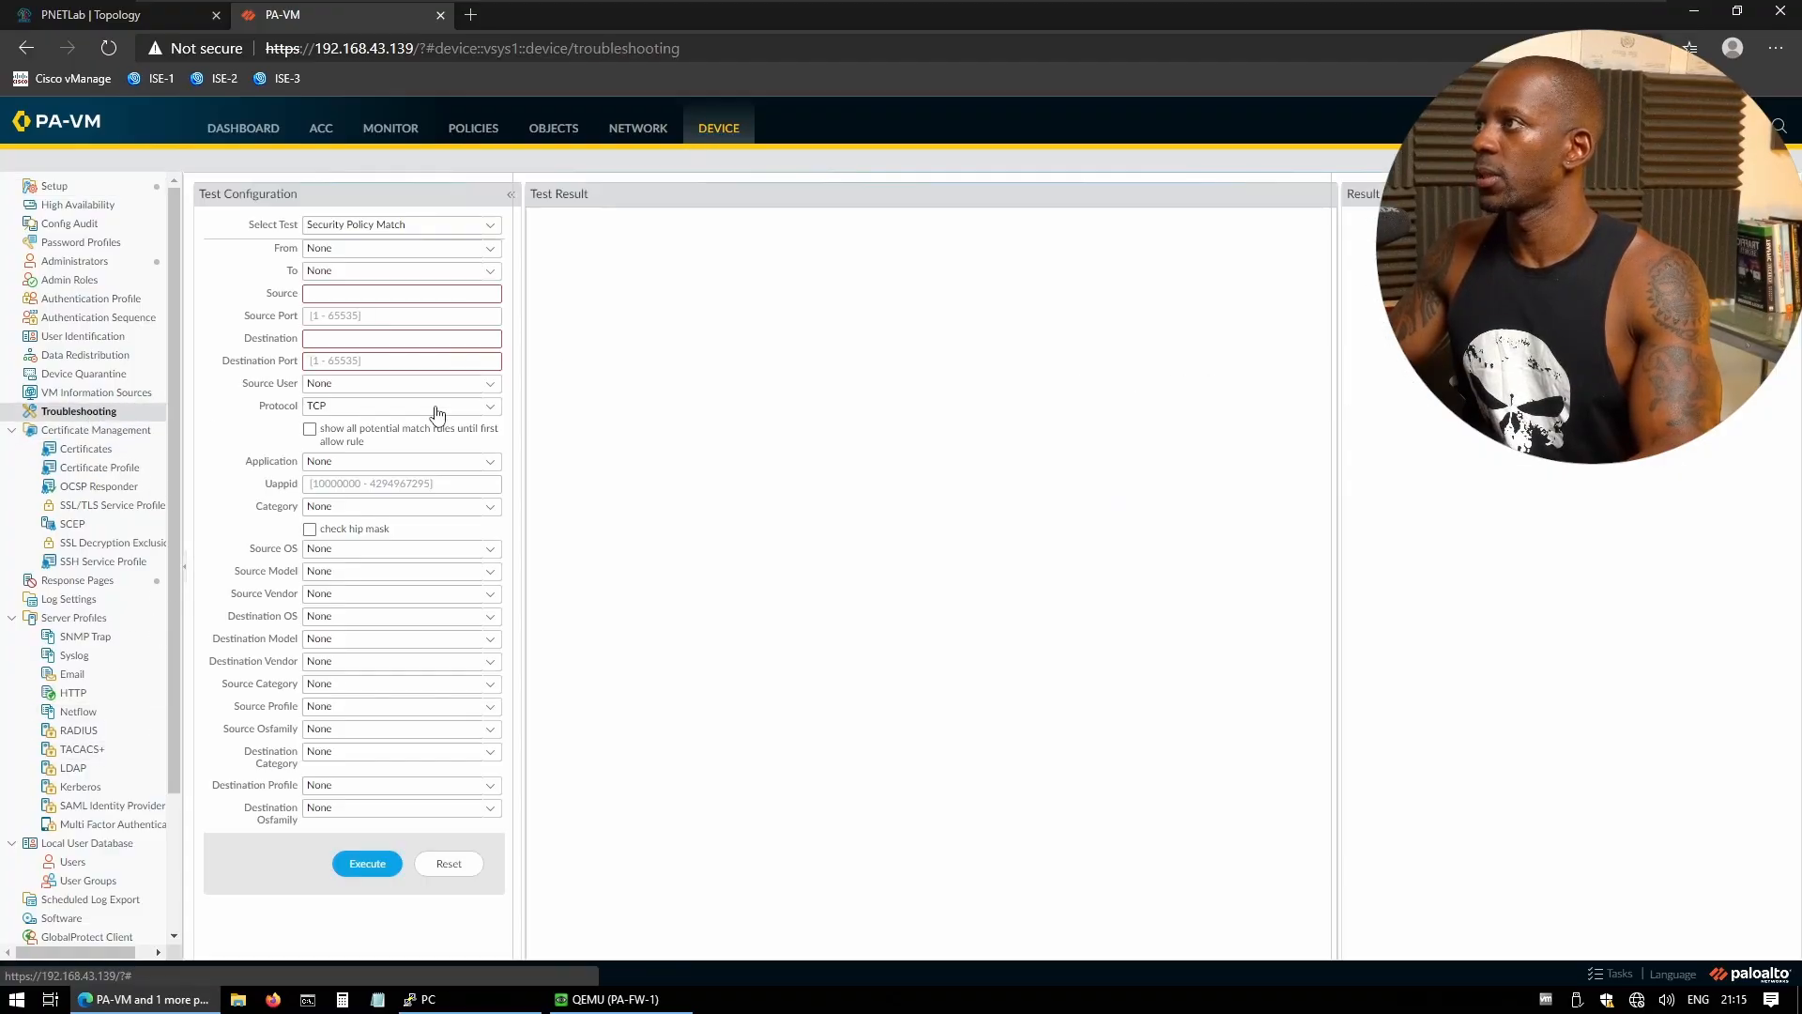
{"action": "left_click", "coordinate": [491, 231]}
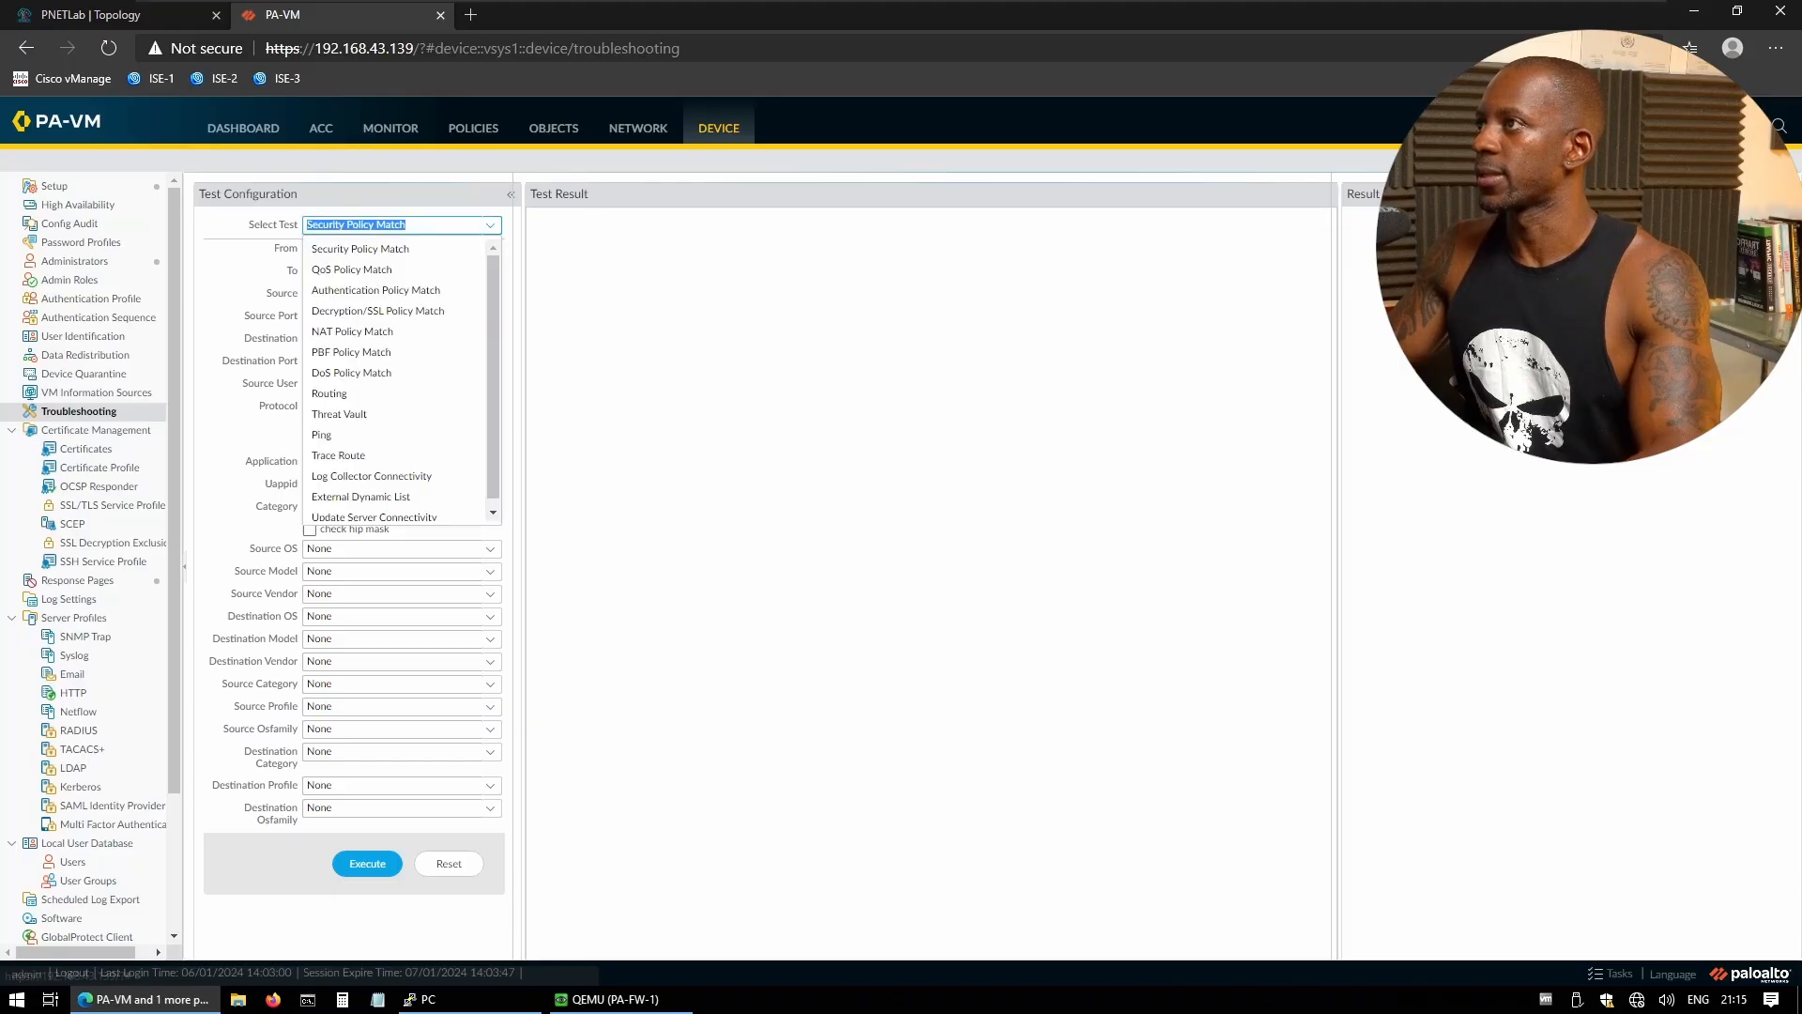
{"action": "left_click", "coordinate": [370, 439]}
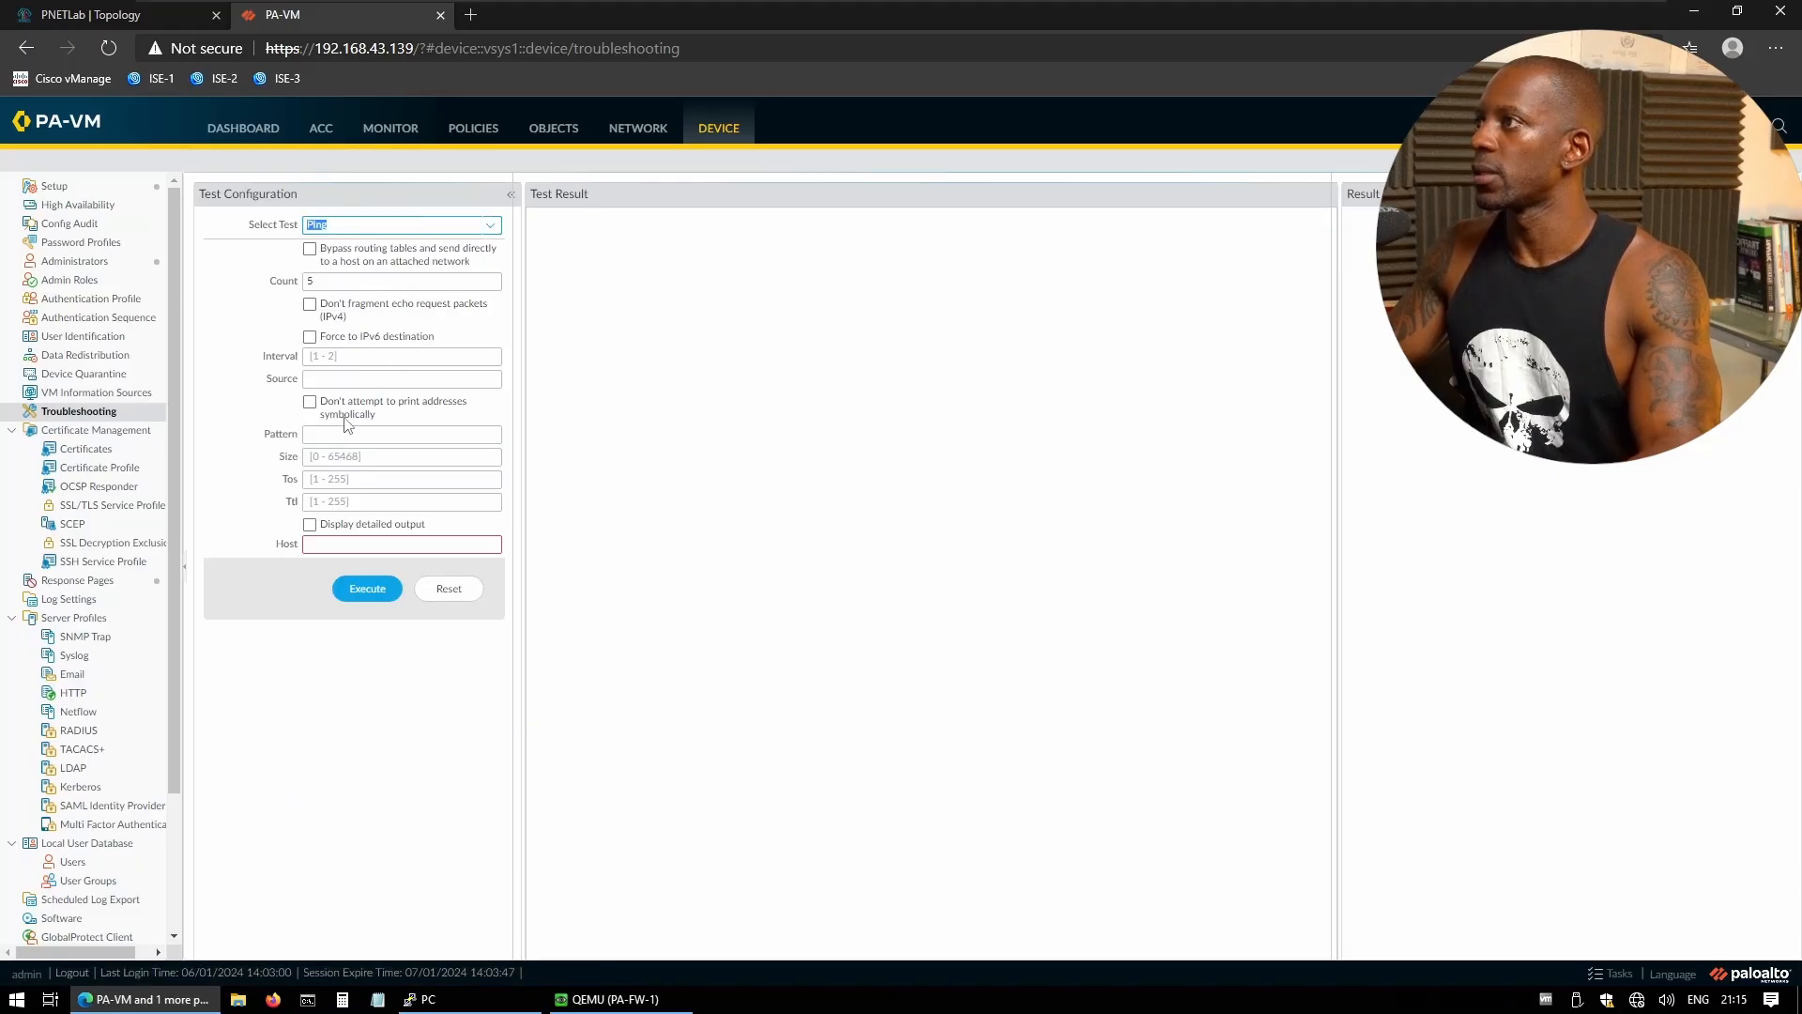
{"action": "left_click", "coordinate": [402, 379]}
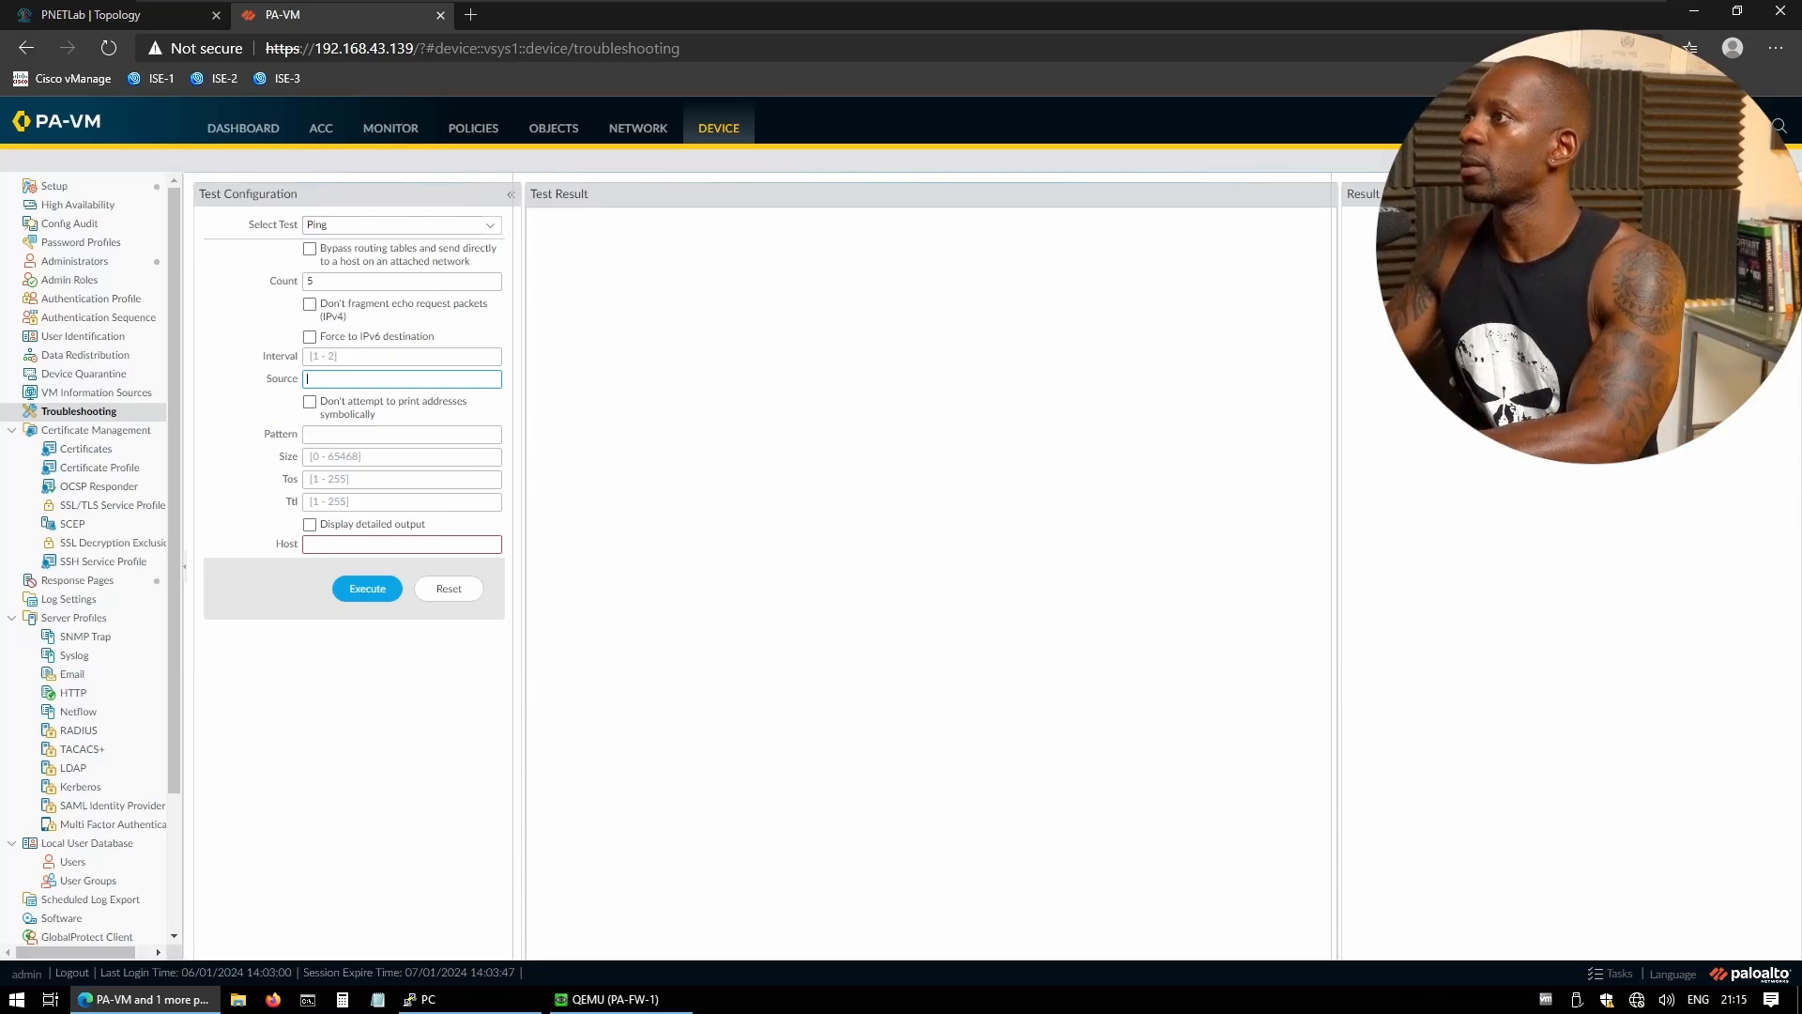
{"action": "type", "text": "192.168.1.2"}
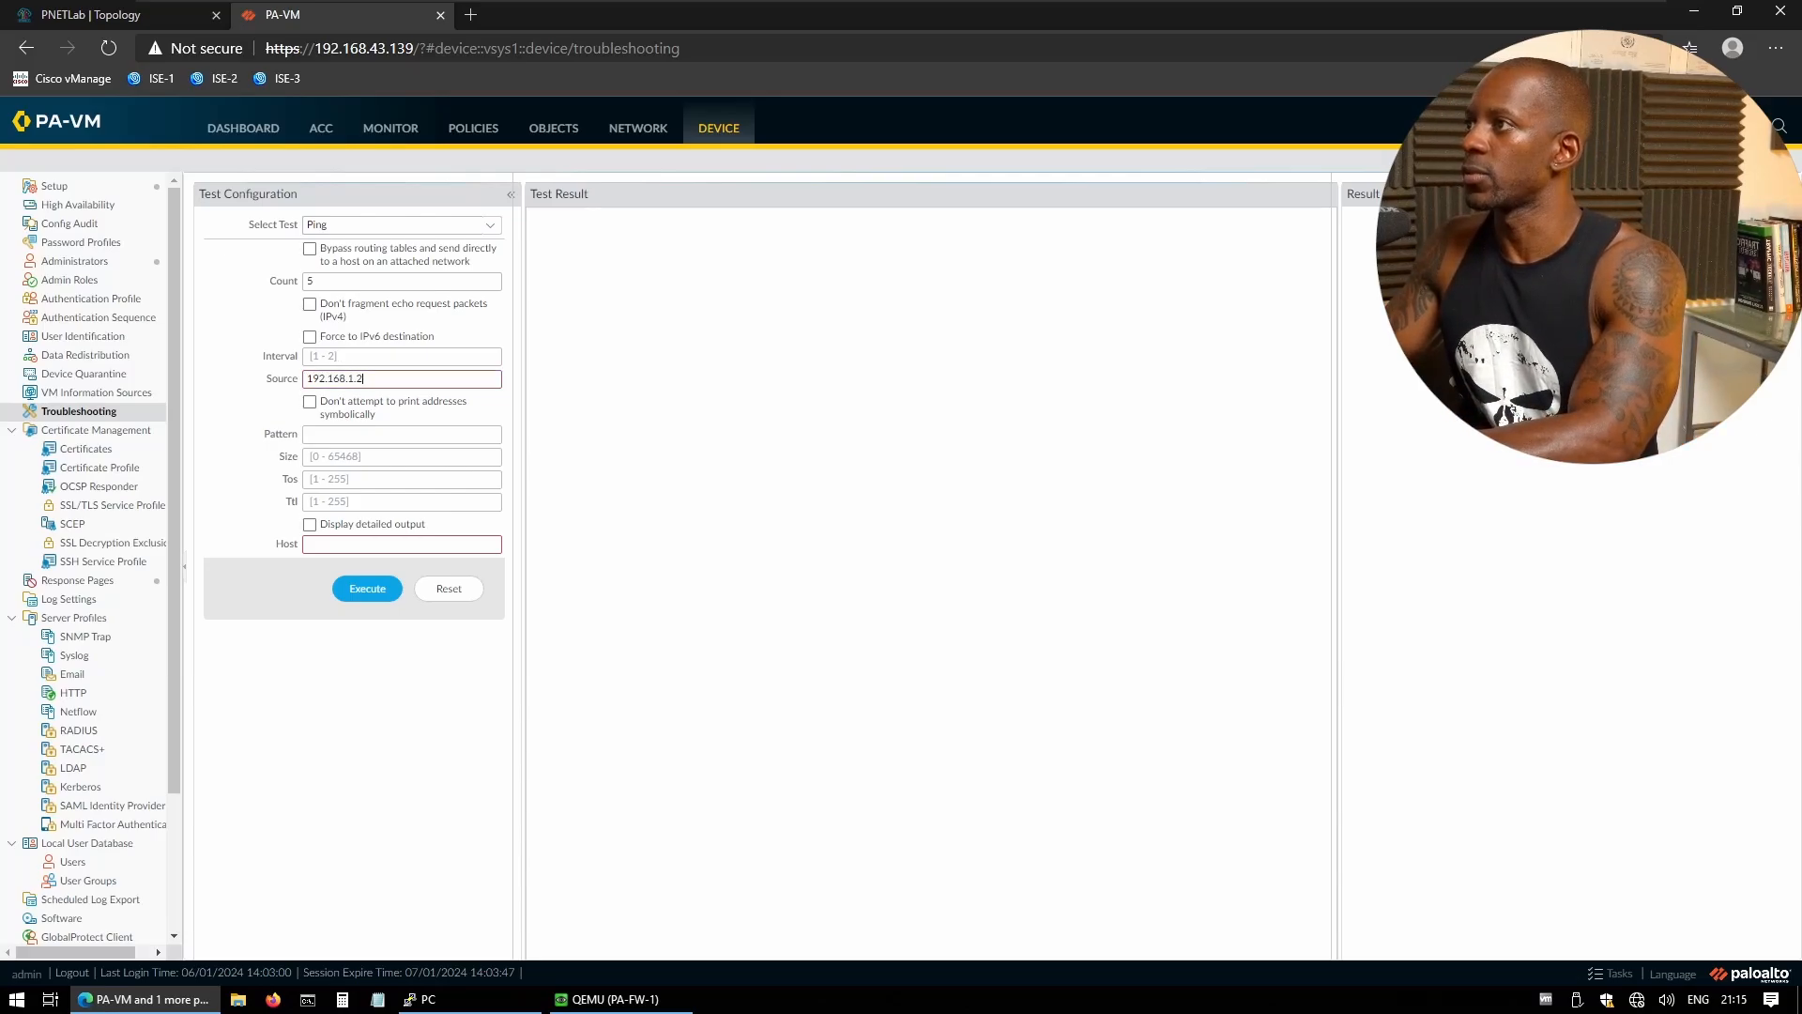
{"action": "type", "text": "54"}
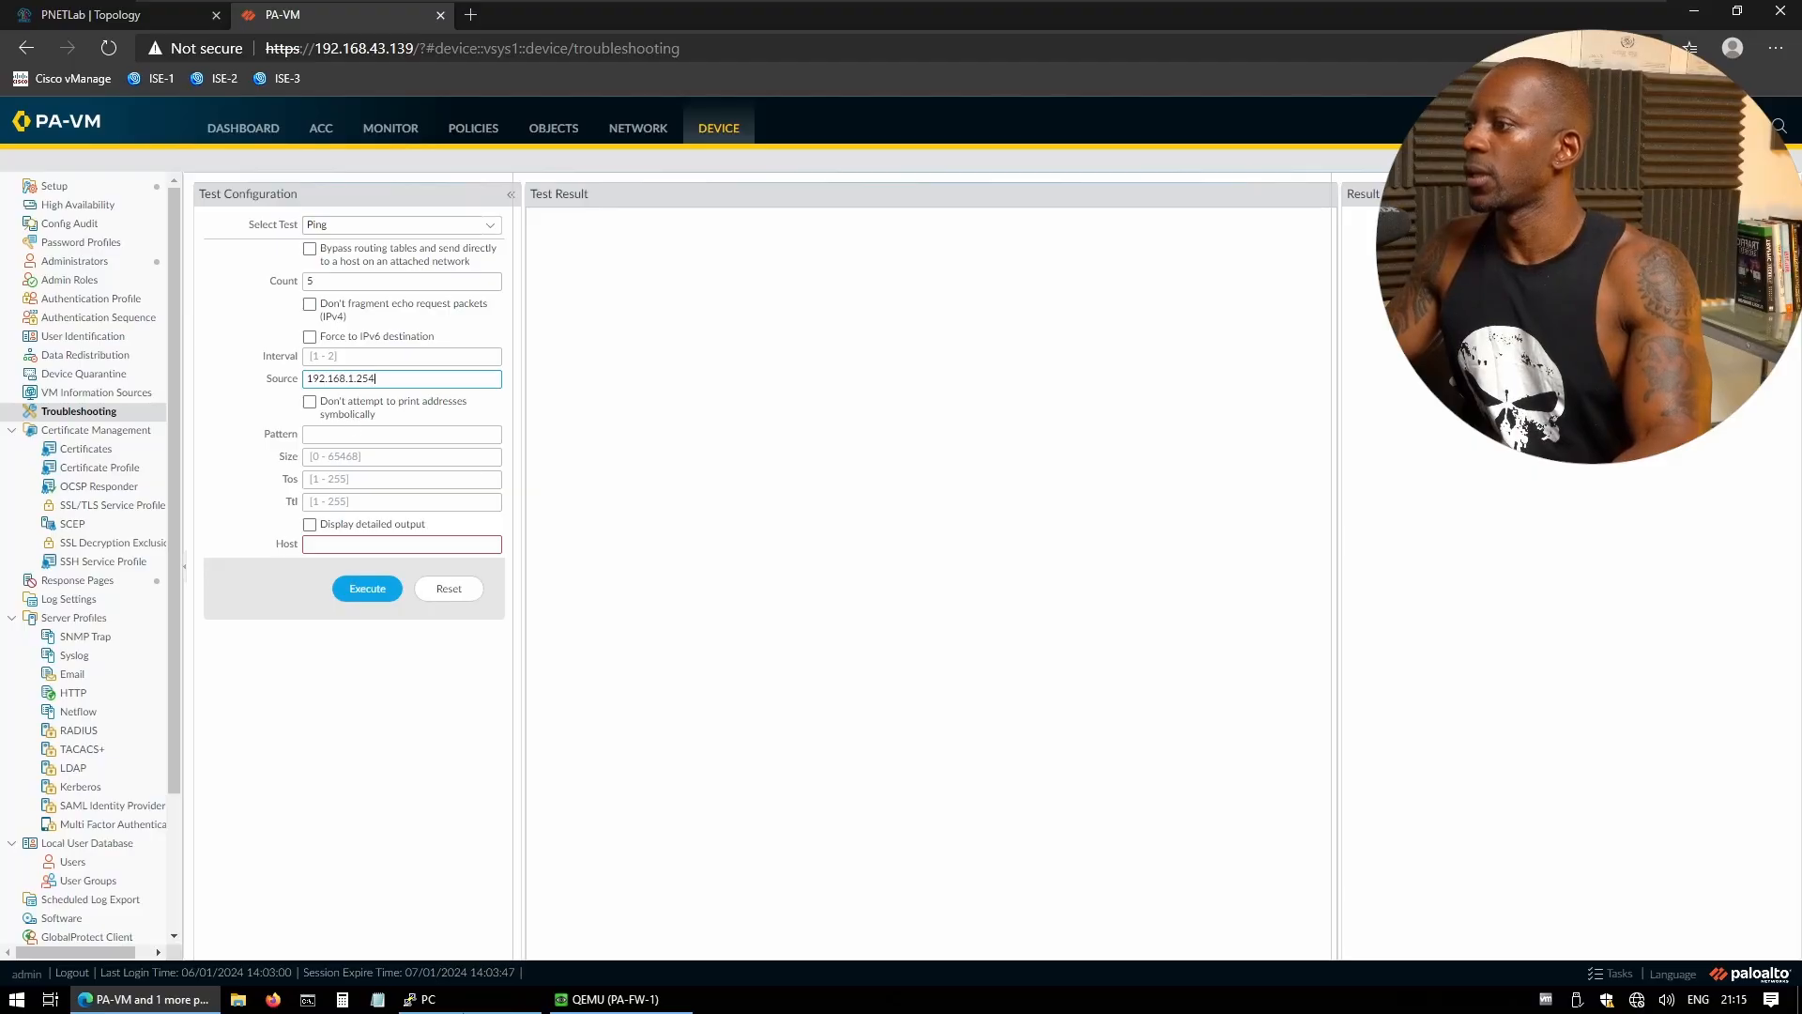
{"action": "left_click", "coordinate": [482, 1006]}
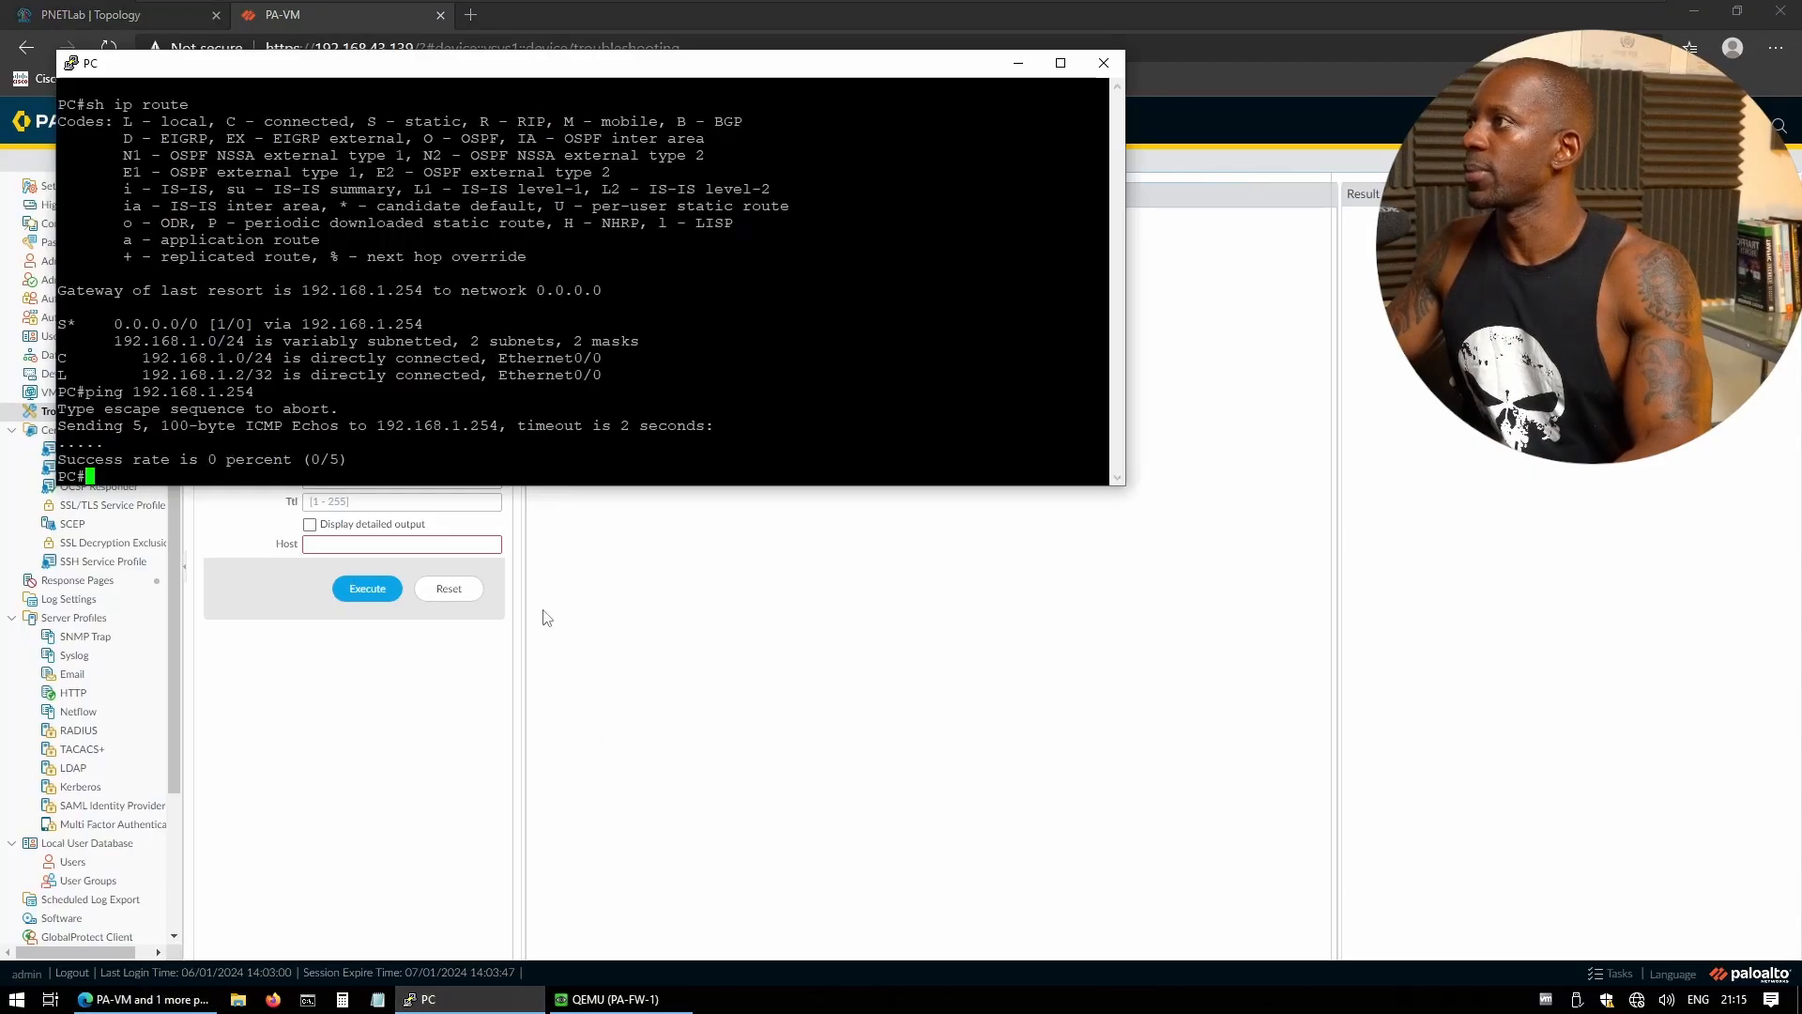
{"action": "left_click", "coordinate": [495, 654]}
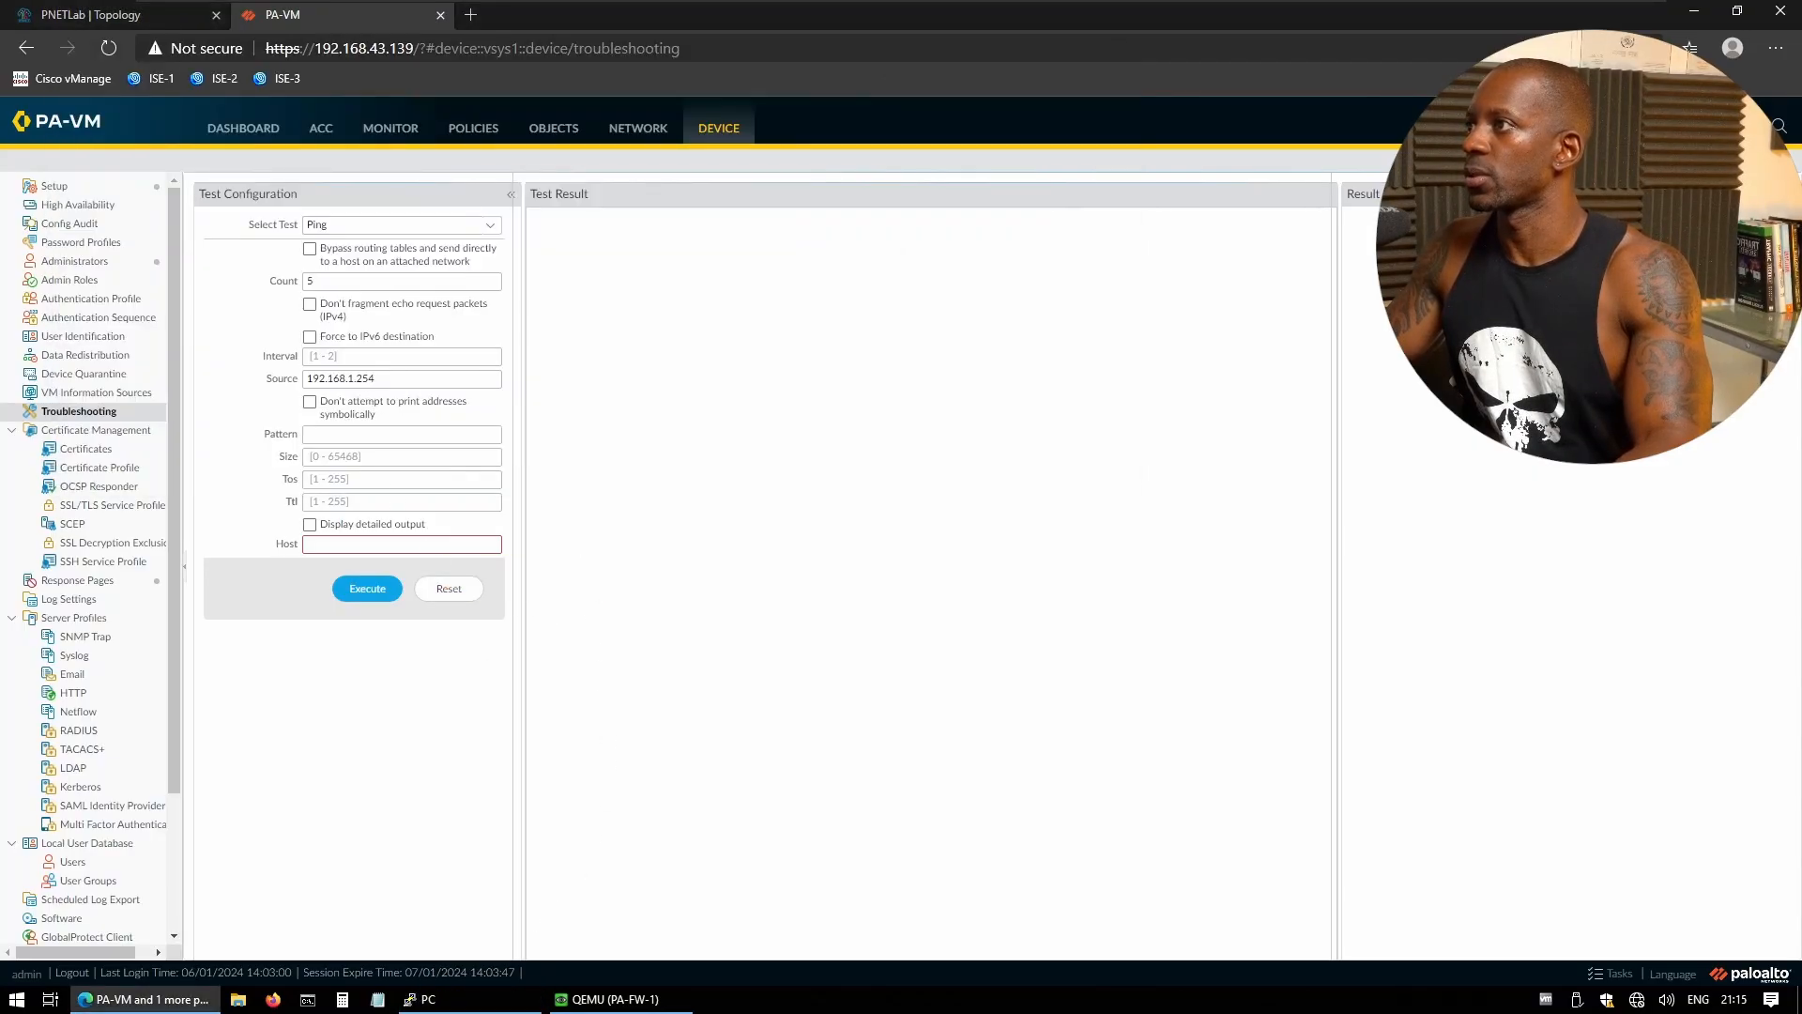
- Ping host 192.168.1.2, review its replies, and return to the Network interfaces page
{"action": "left_click", "coordinate": [333, 543]}
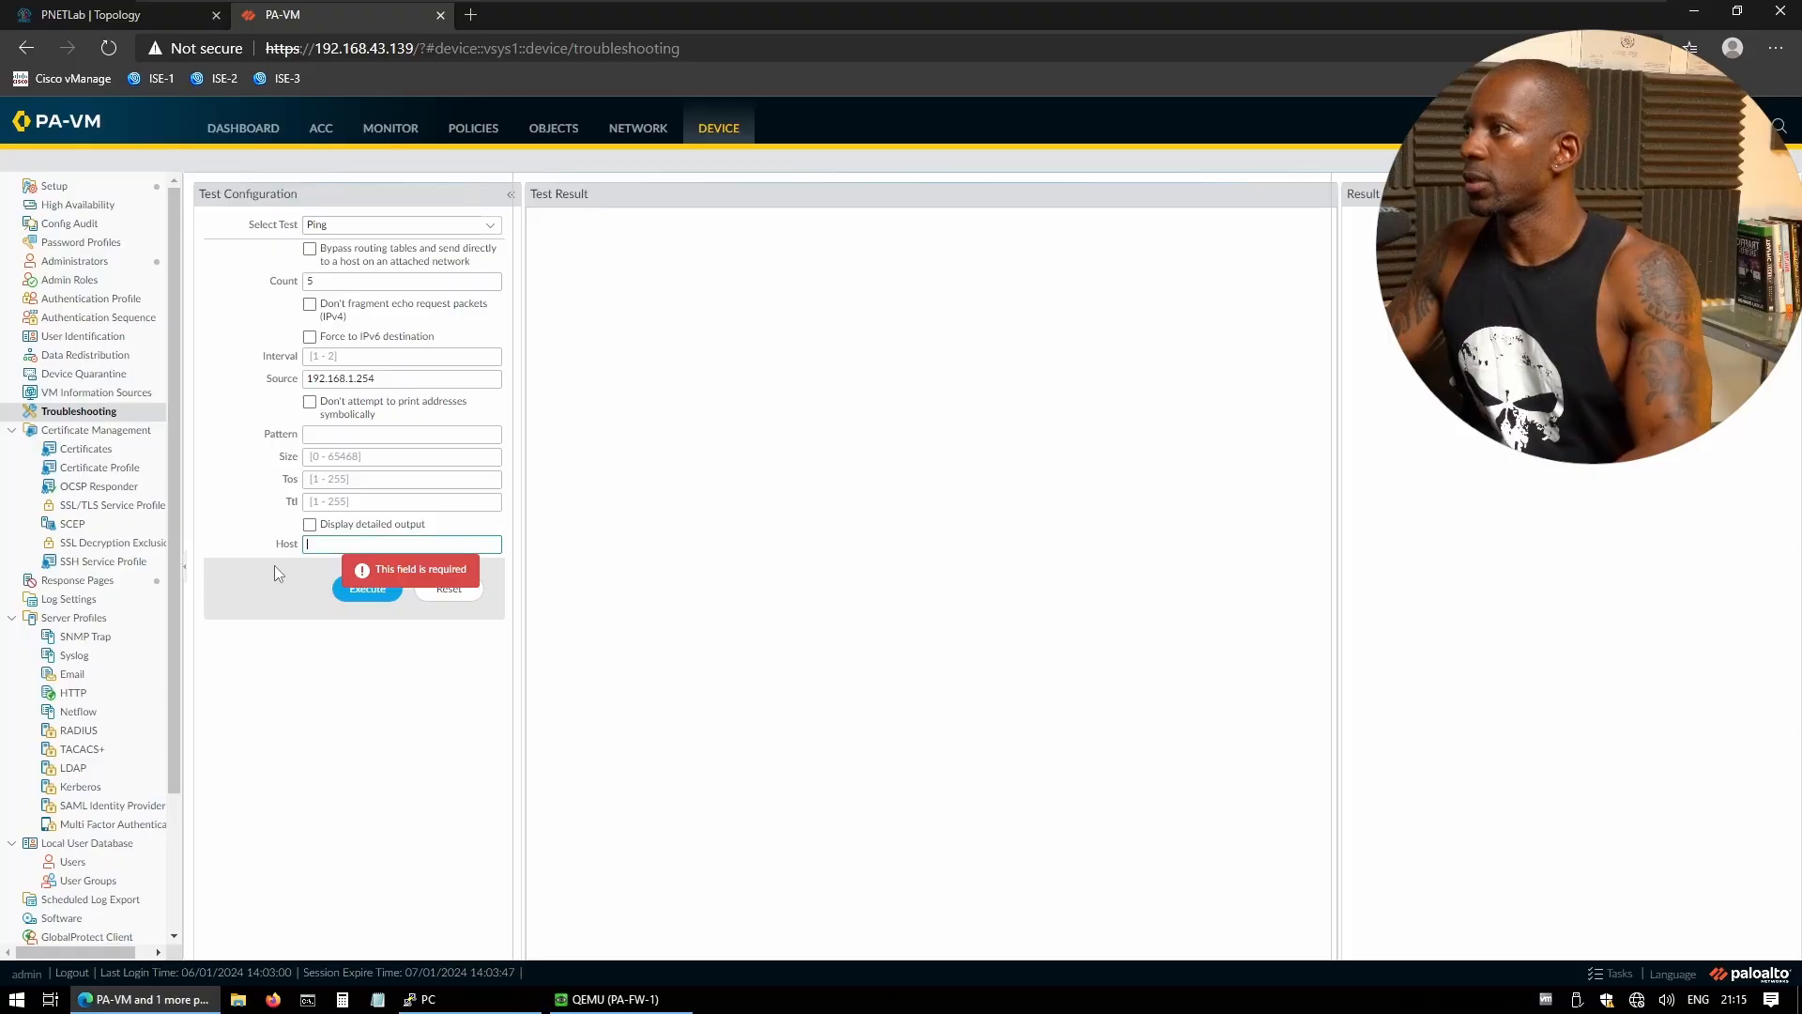
{"action": "type", "text": "192.168.1.2"}
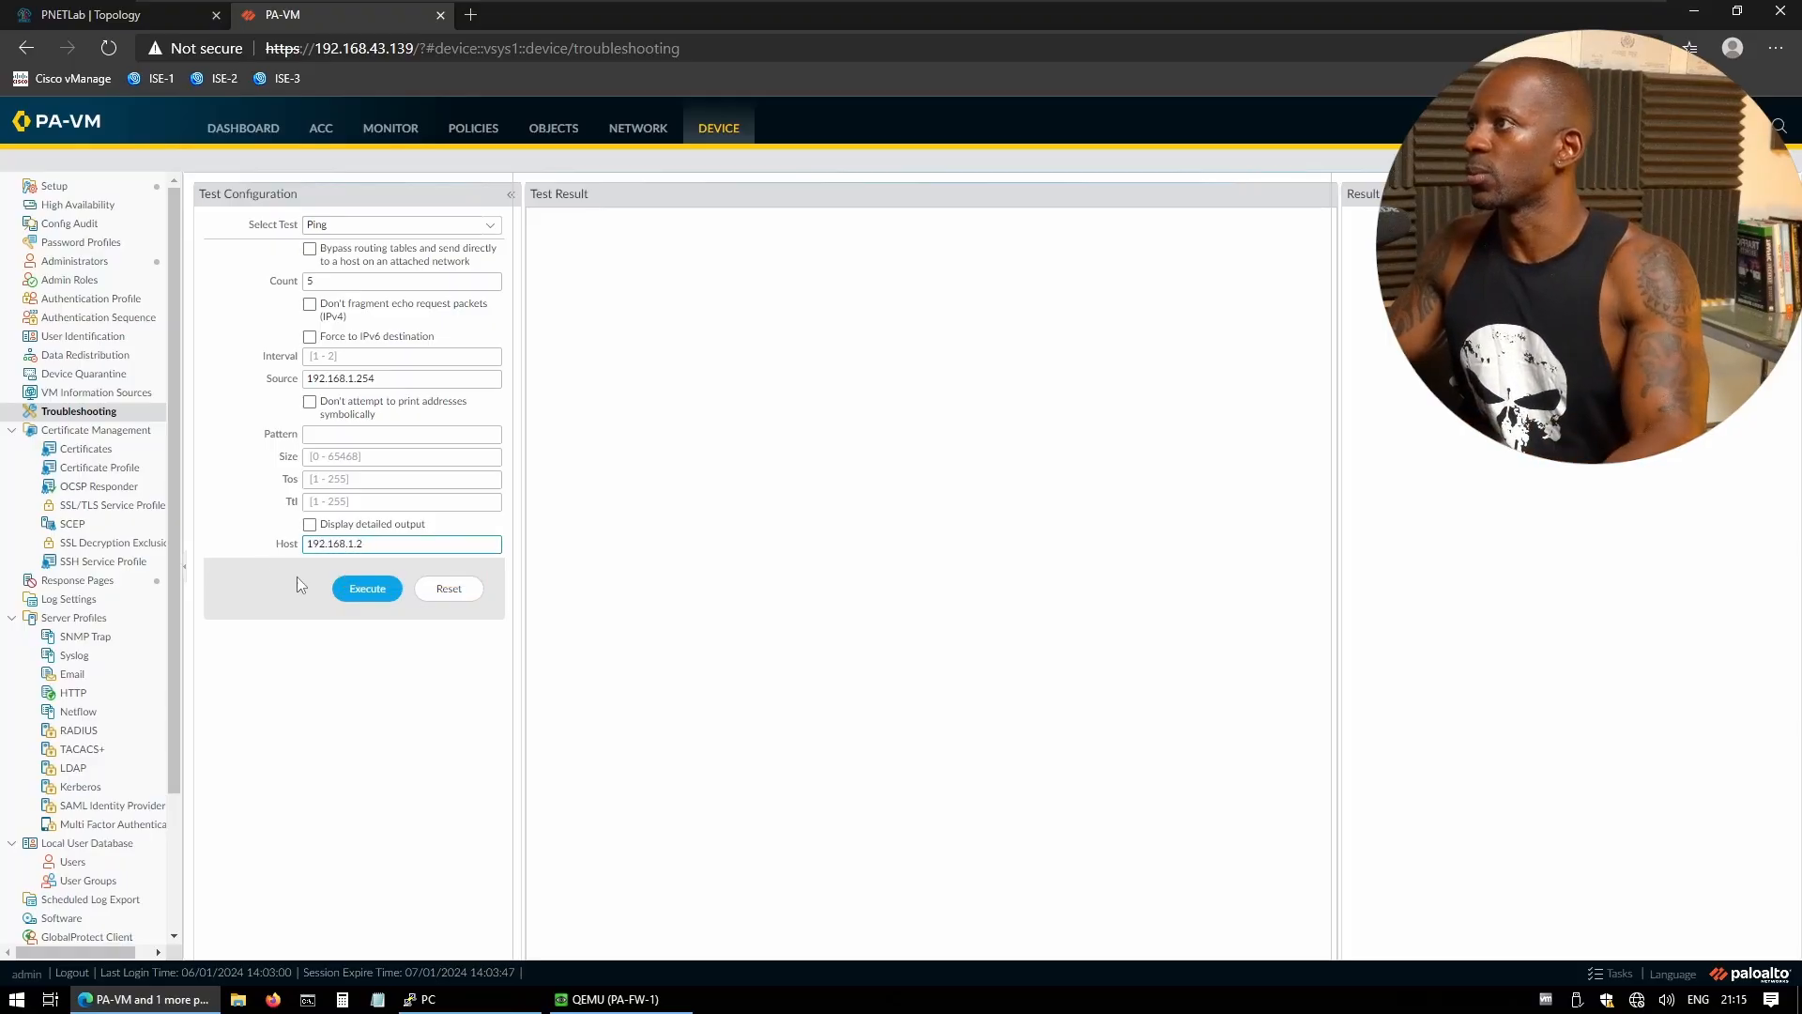
{"action": "left_click", "coordinate": [360, 591]}
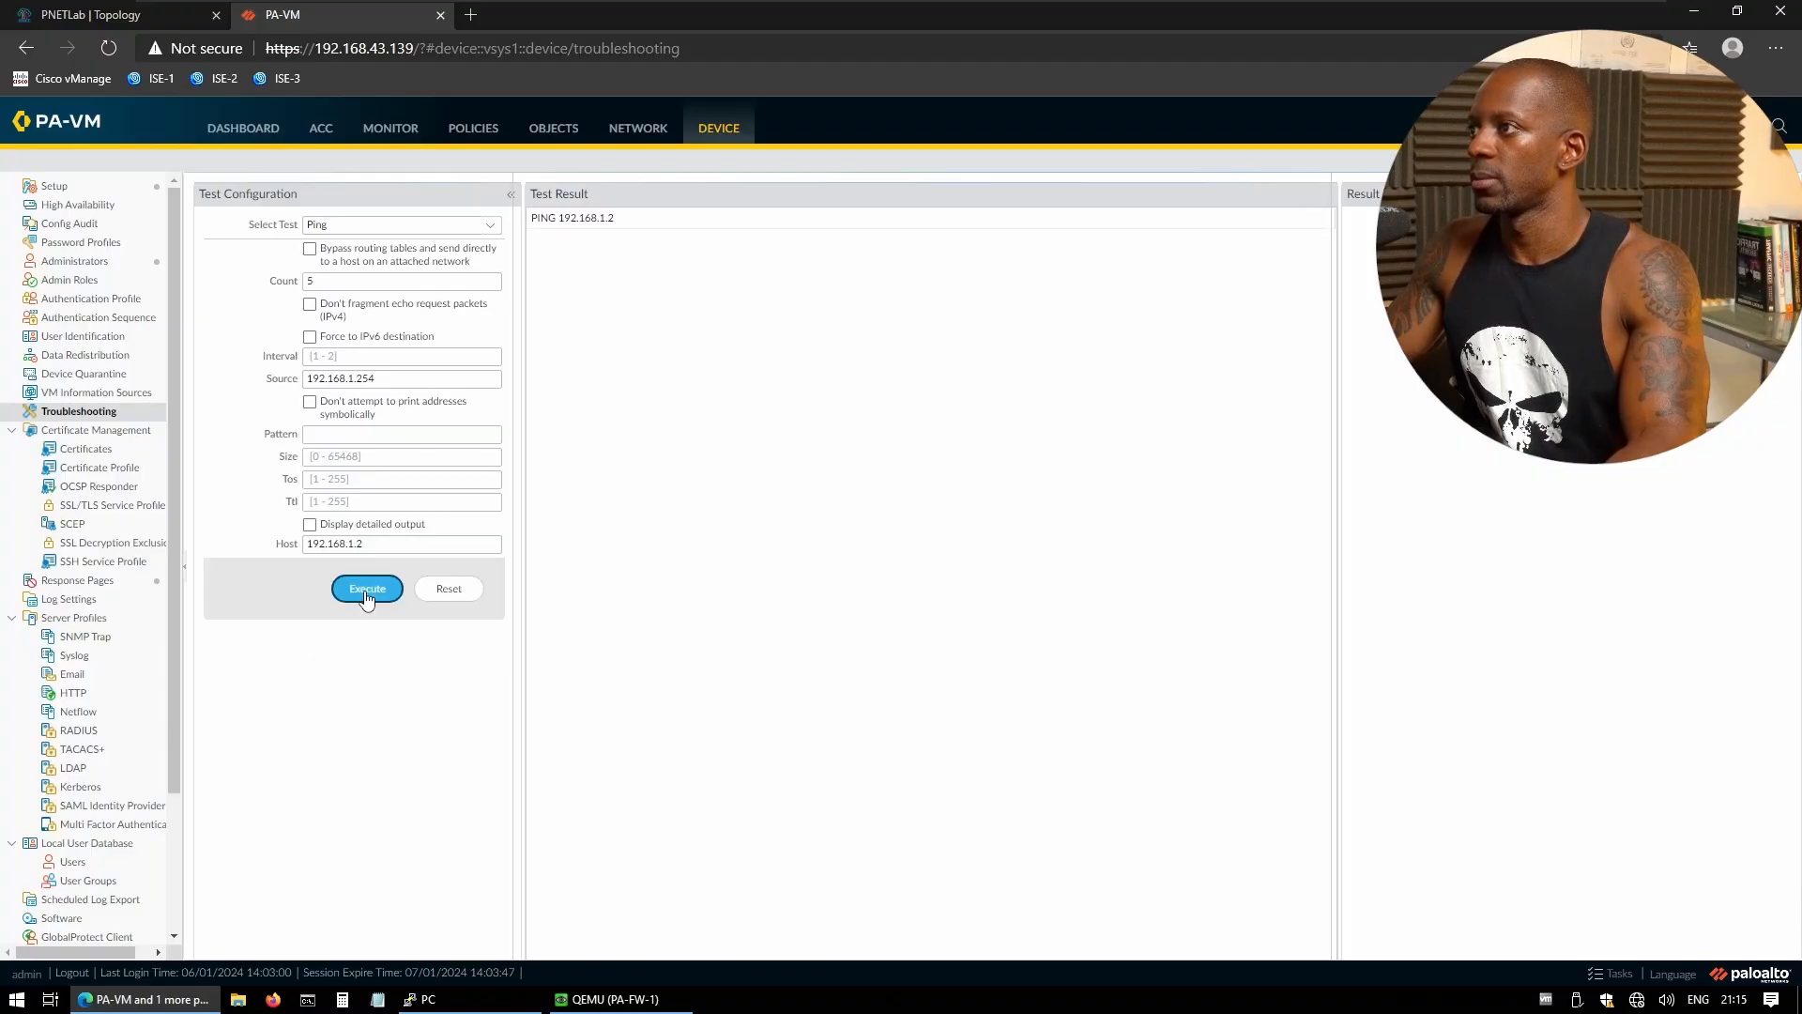
{"action": "left_click", "coordinate": [618, 221]}
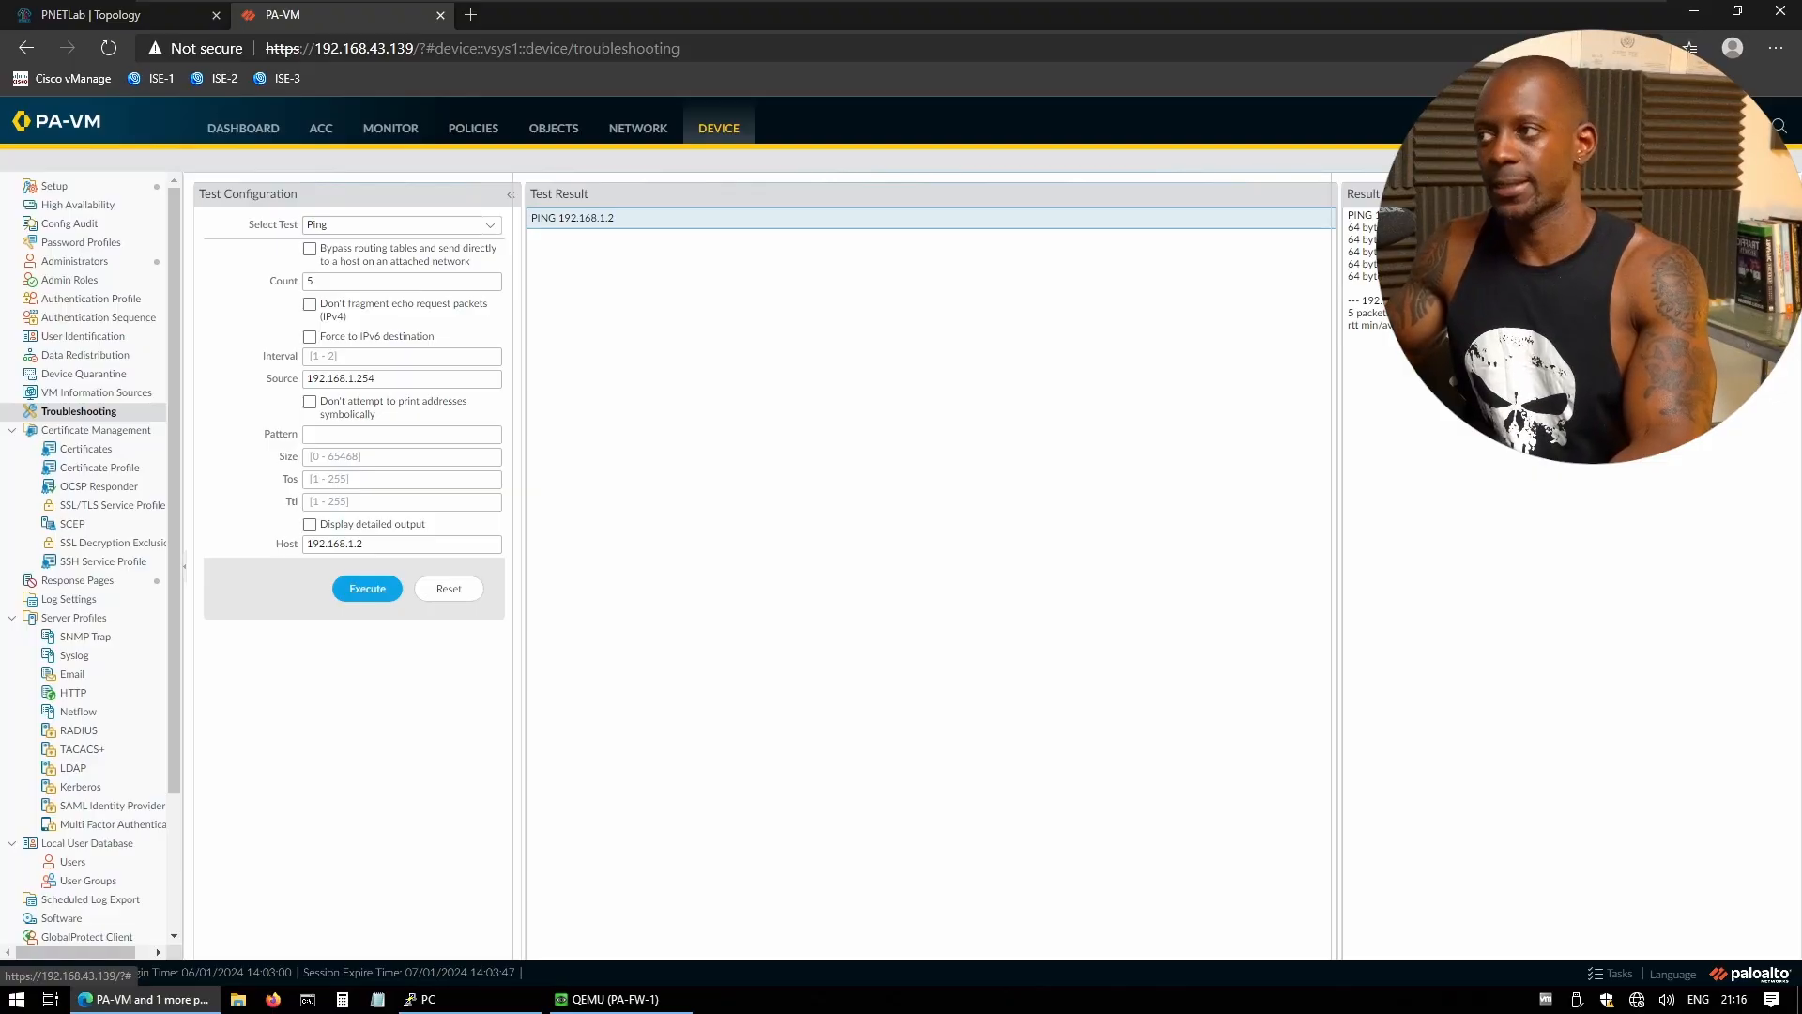
{"action": "left_click", "coordinate": [636, 129]}
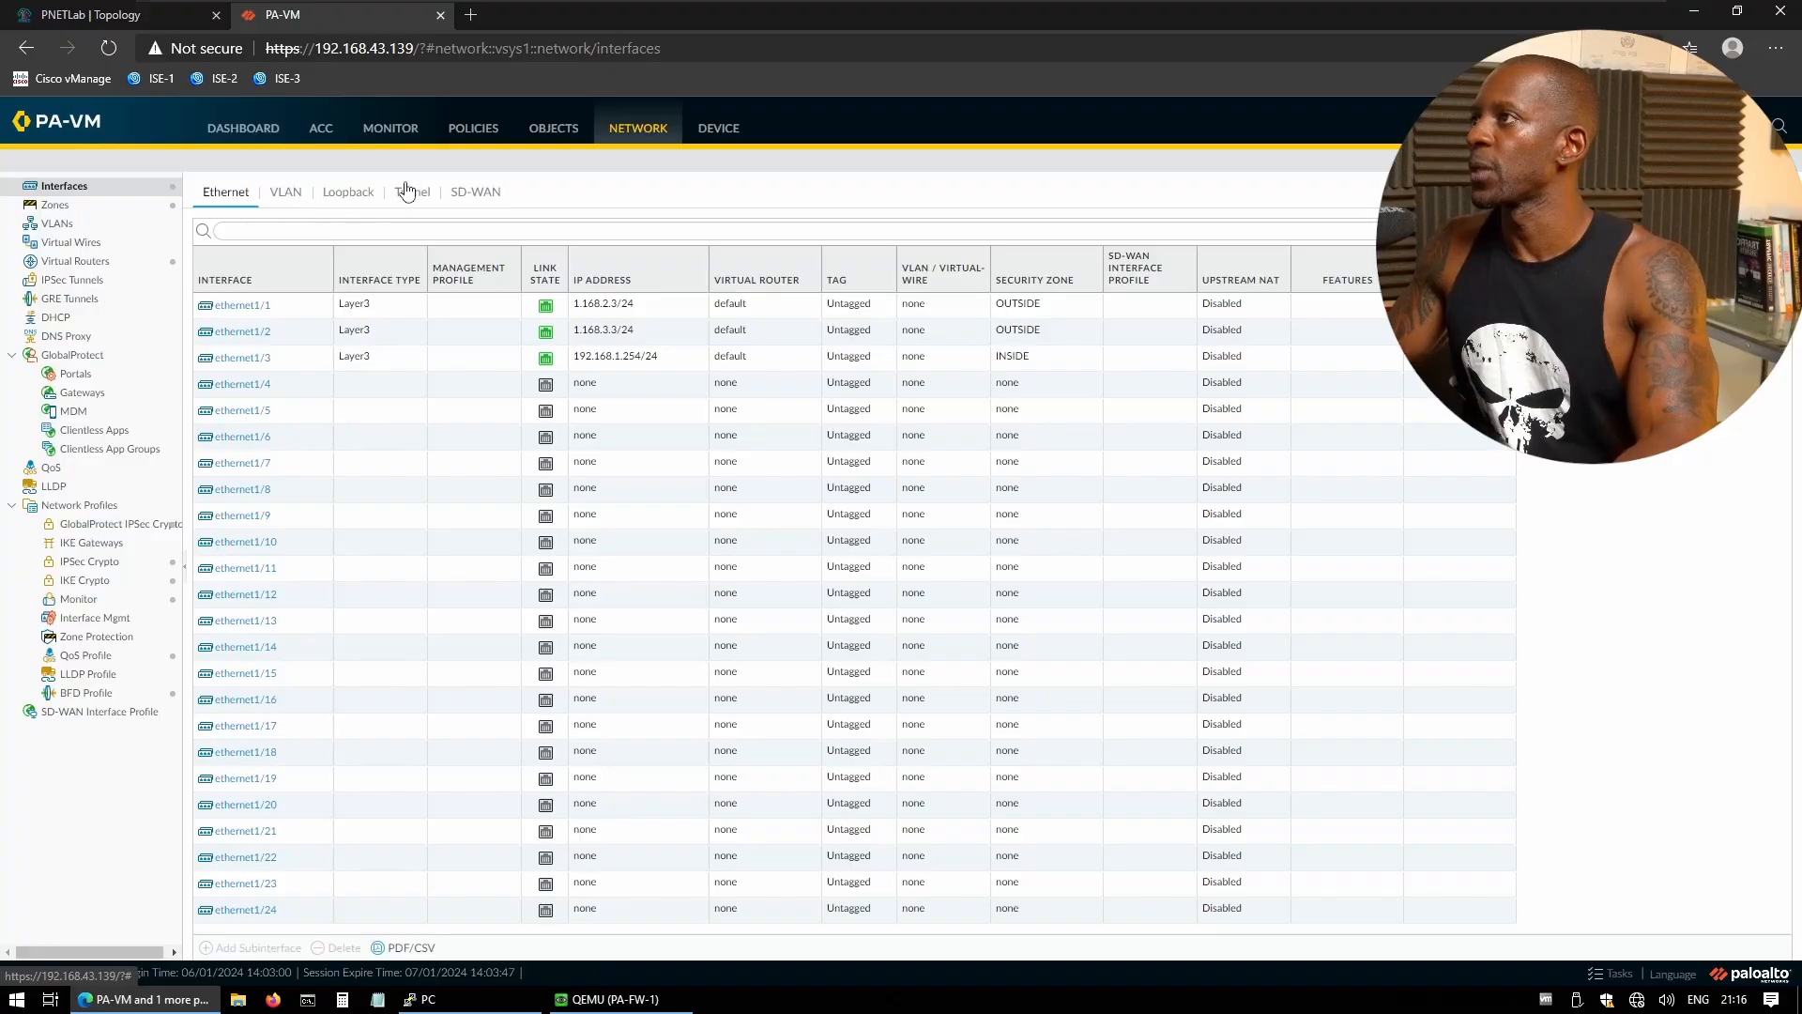
- Open the Security policy rulebase on the Policies tab
{"action": "left_click", "coordinate": [480, 138]}
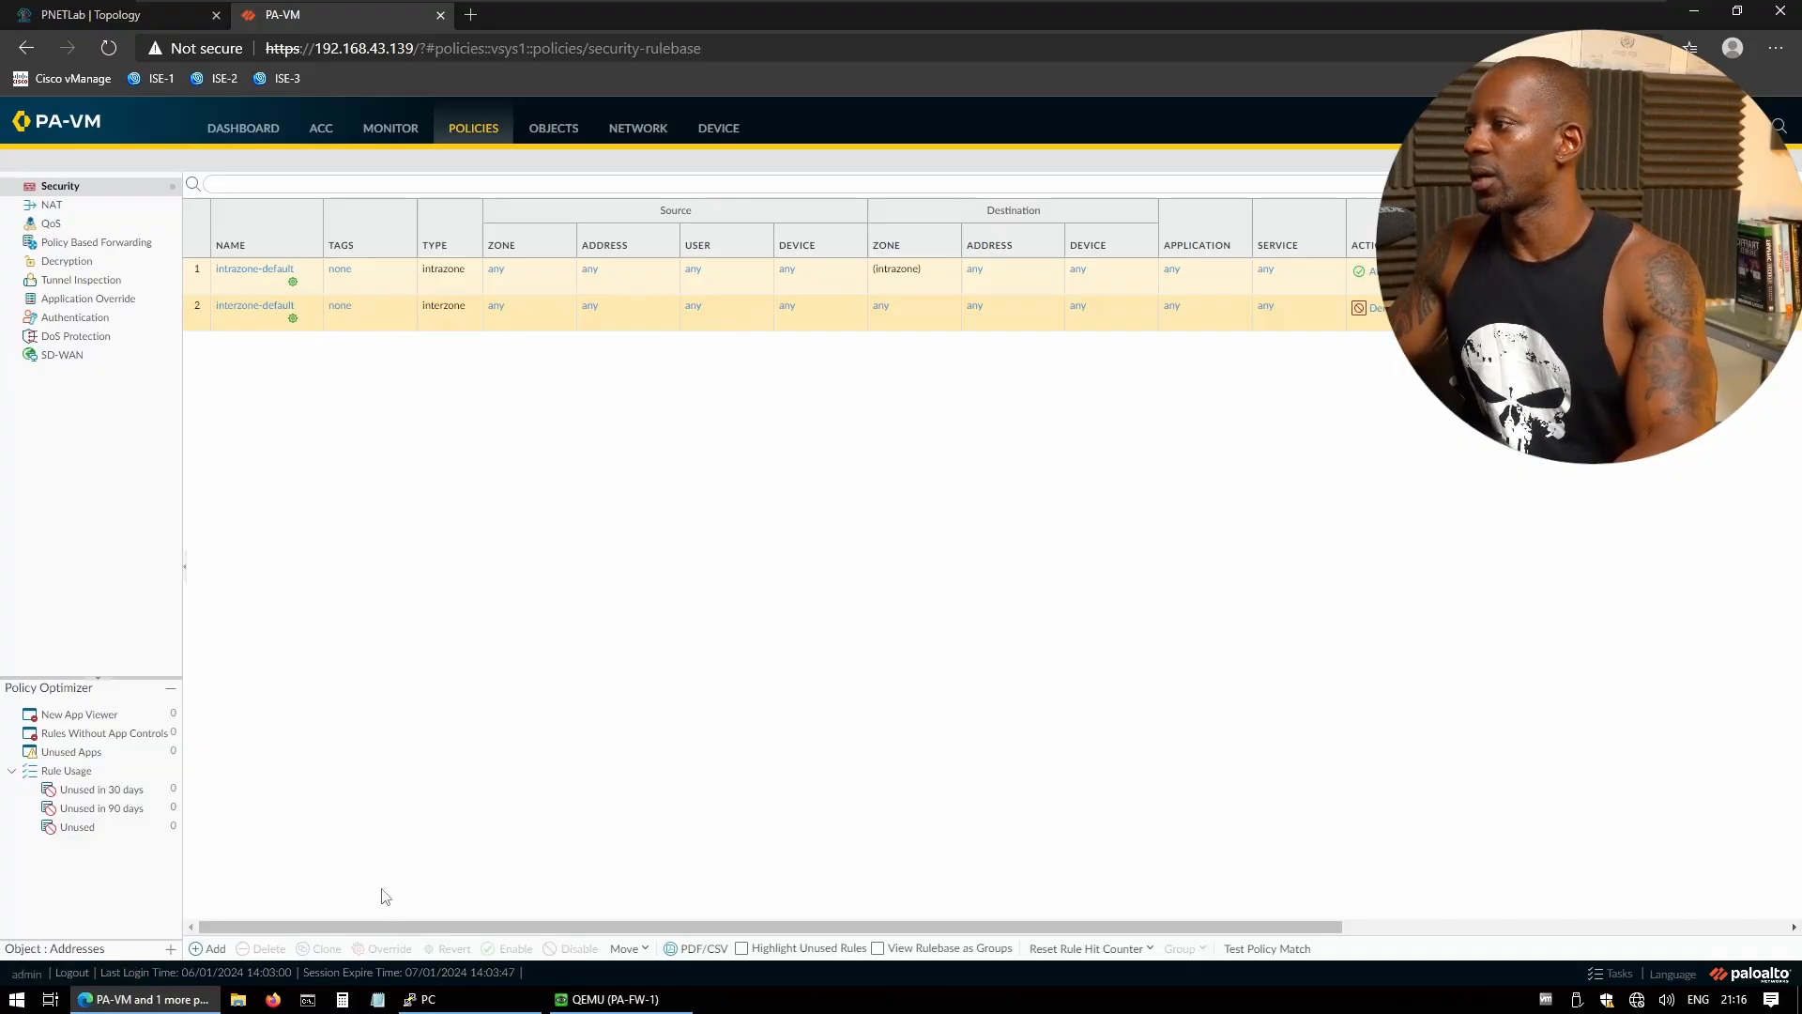
- Create a security rule named 'Allow Inside To Outside' with source zone INSIDE
{"action": "left_click", "coordinate": [211, 950]}
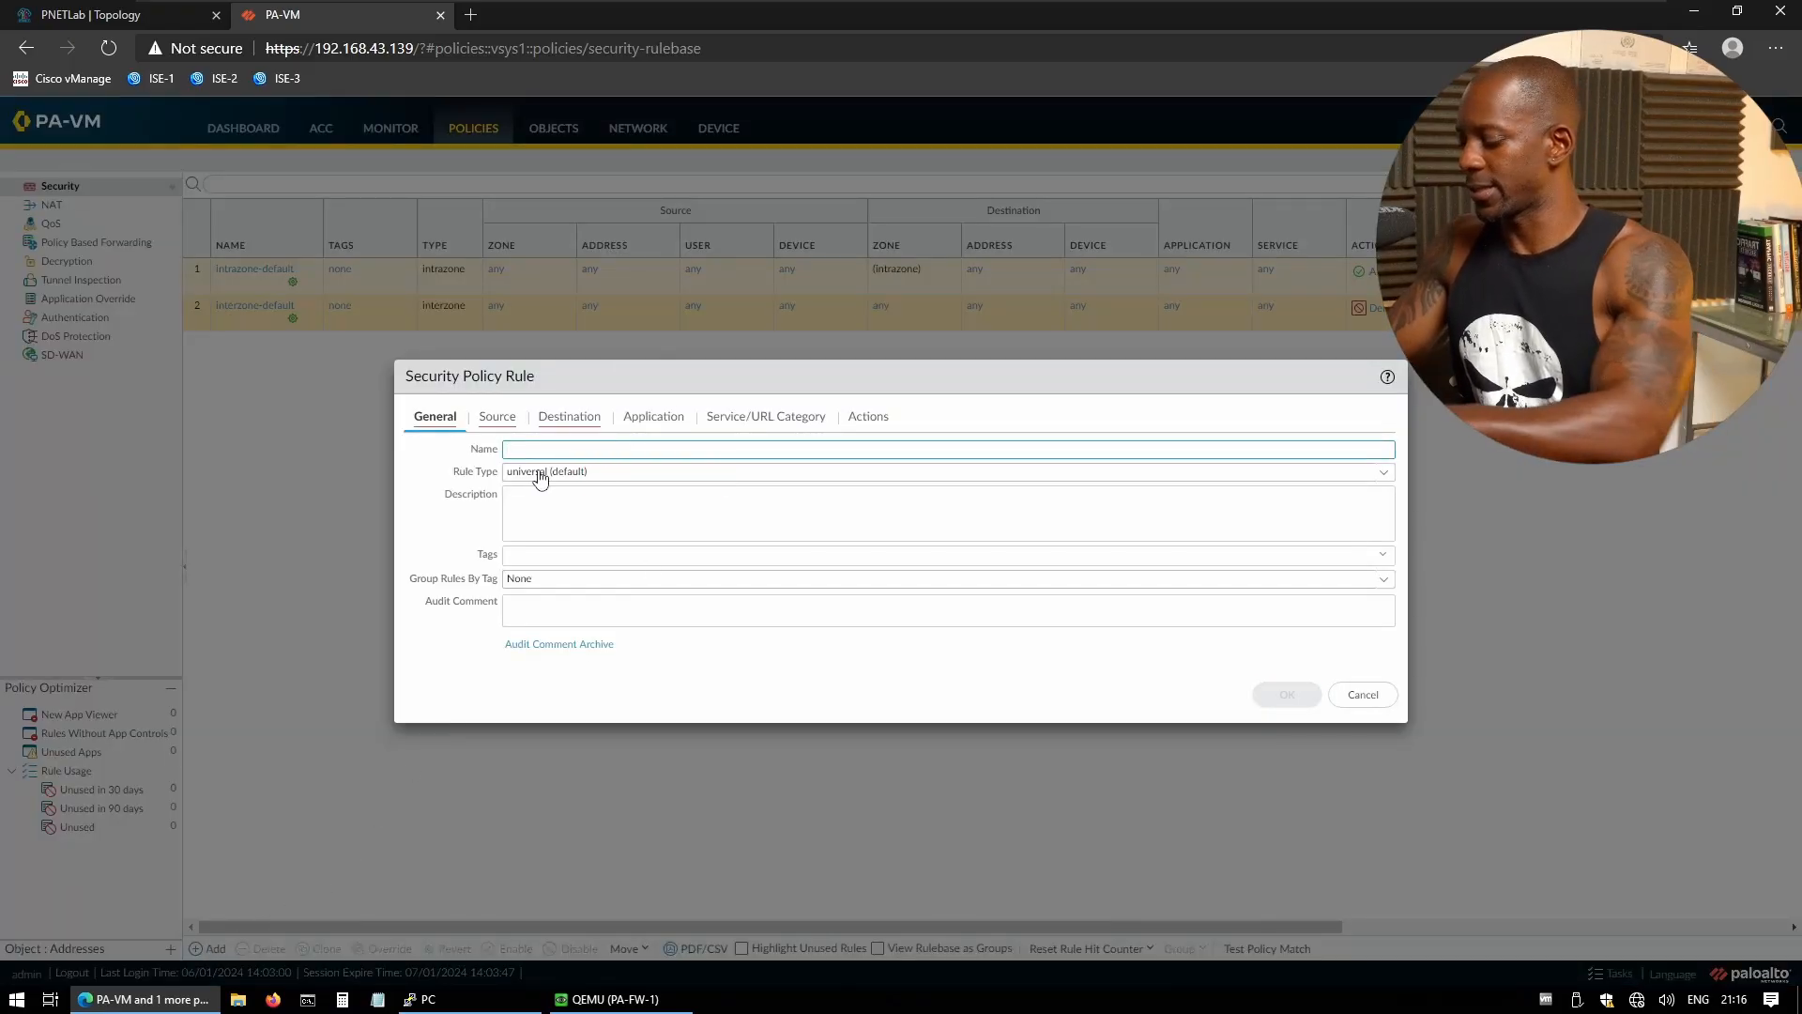
{"action": "type", "text": "Allow I"}
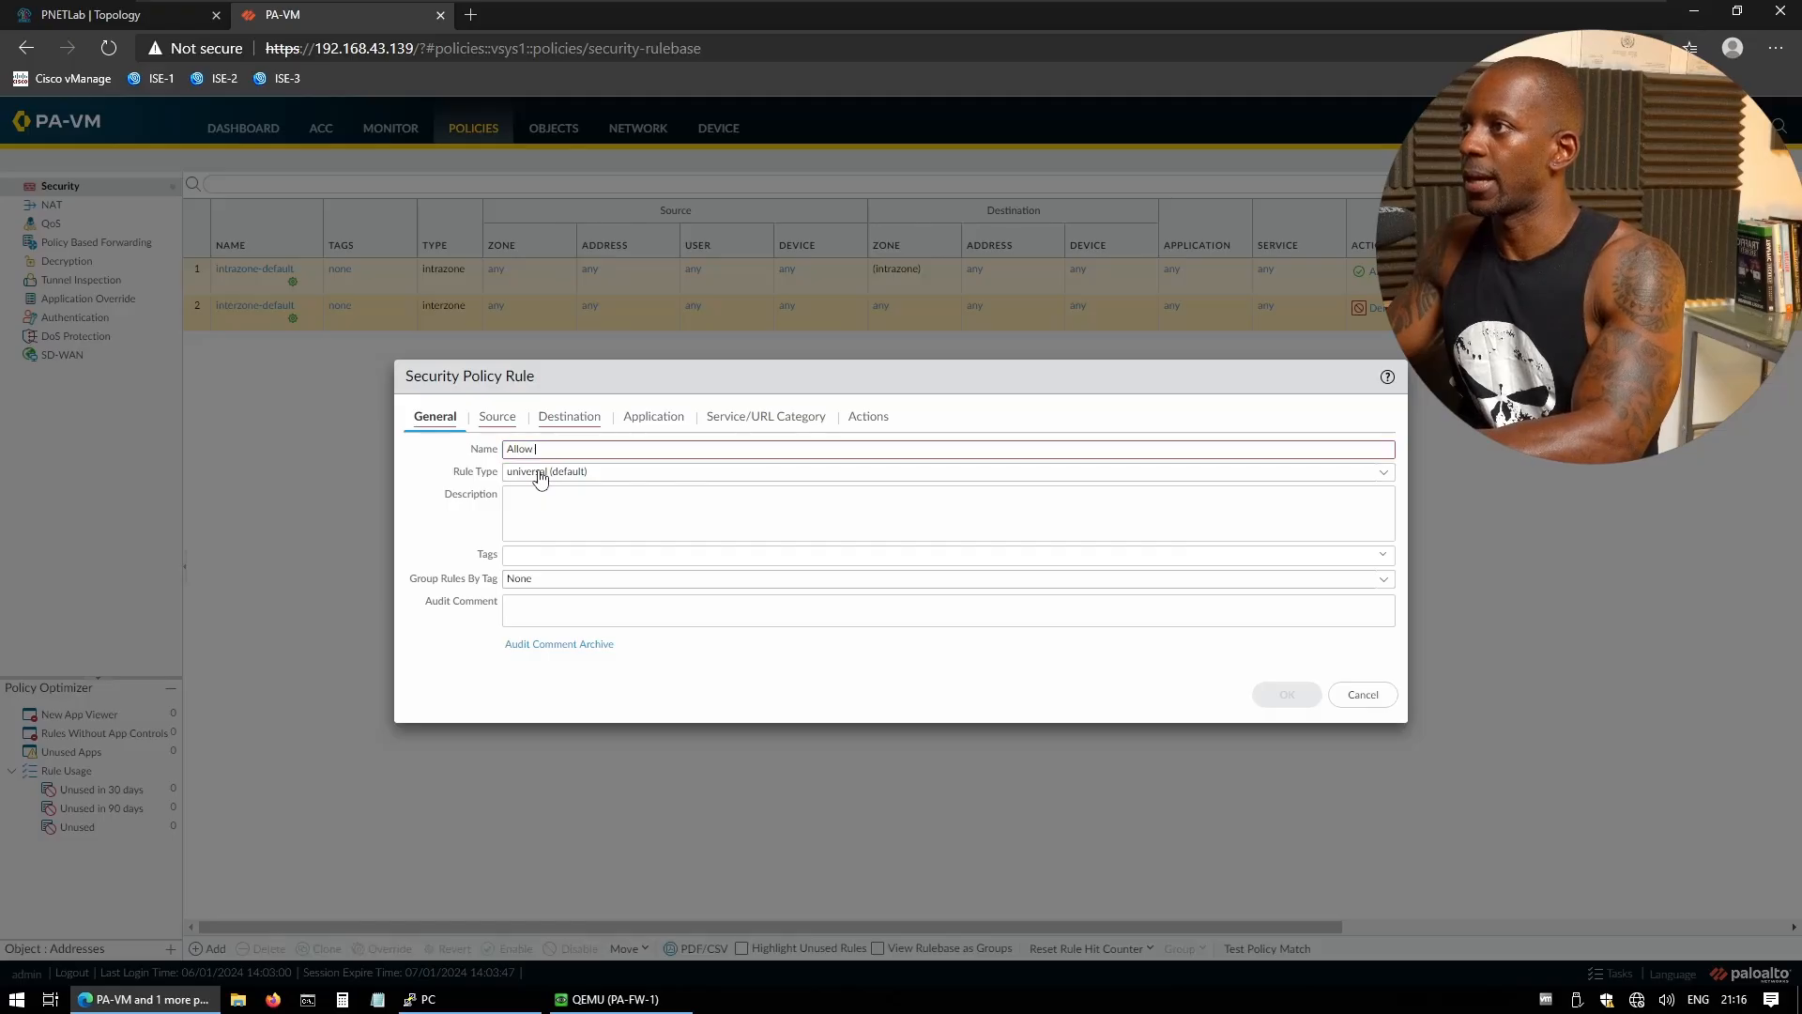
{"action": "type", "text": "nside To"}
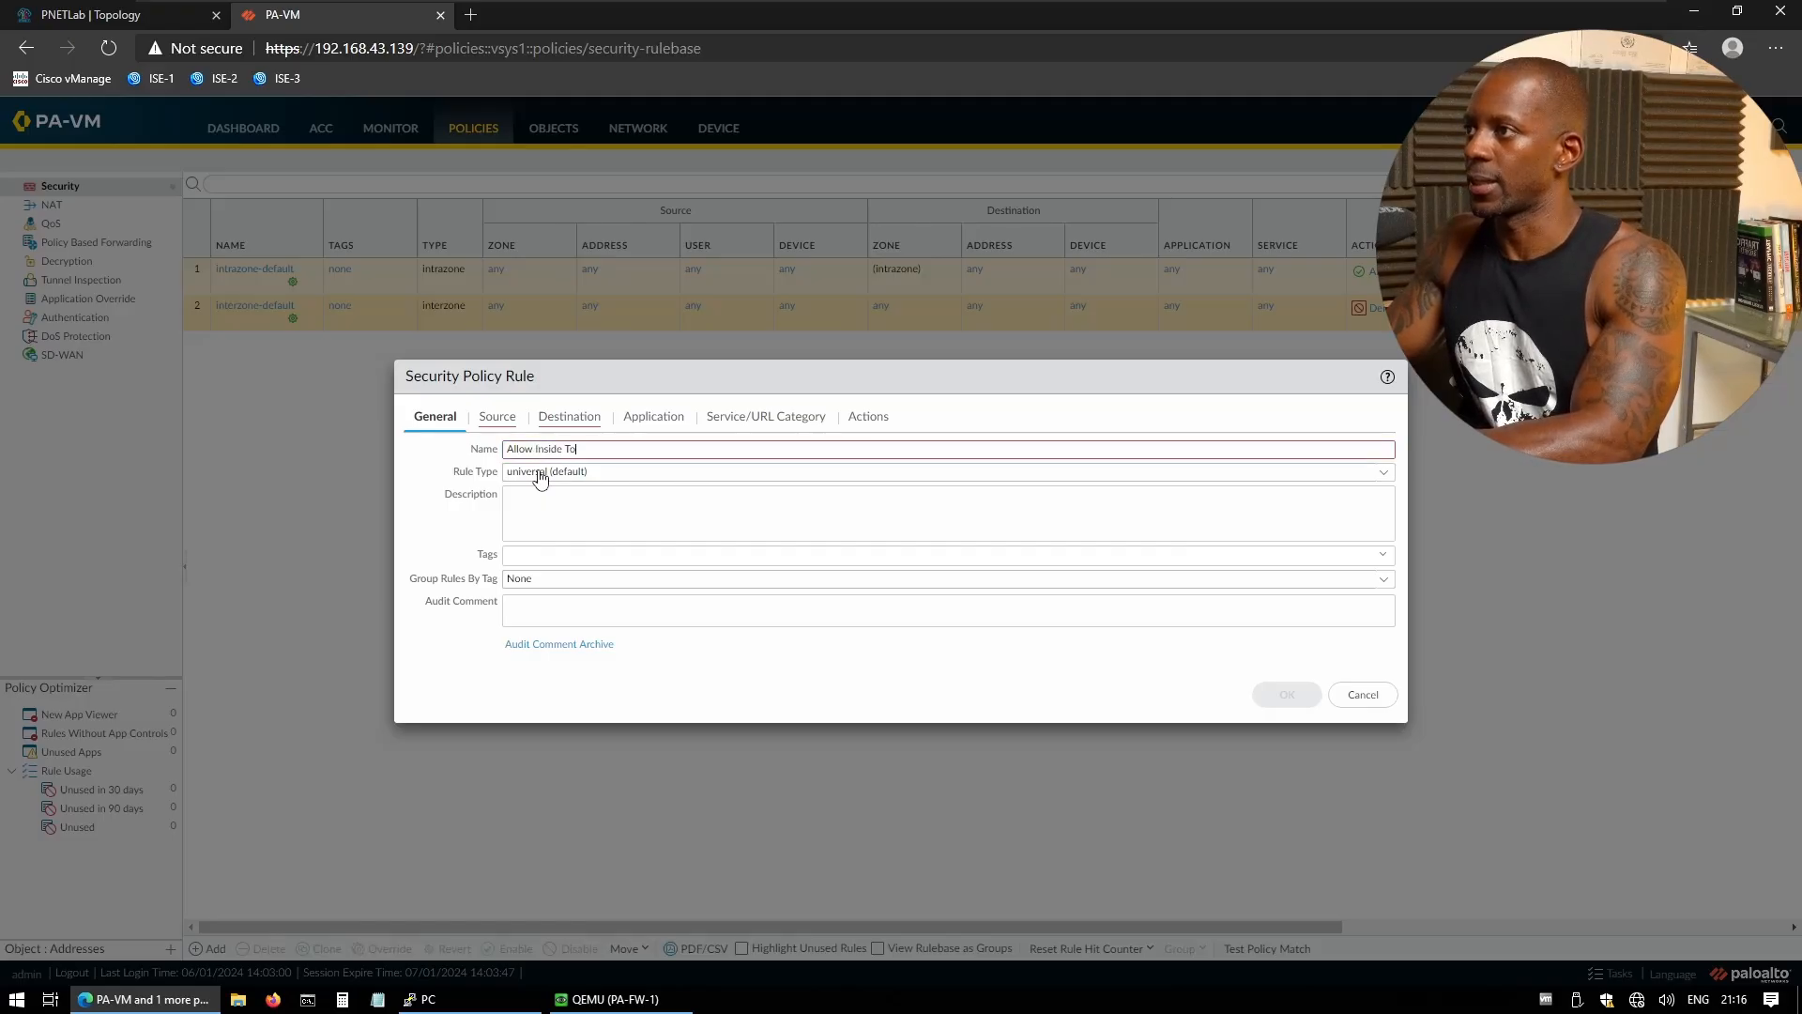
{"action": "type", "text": " Outside"}
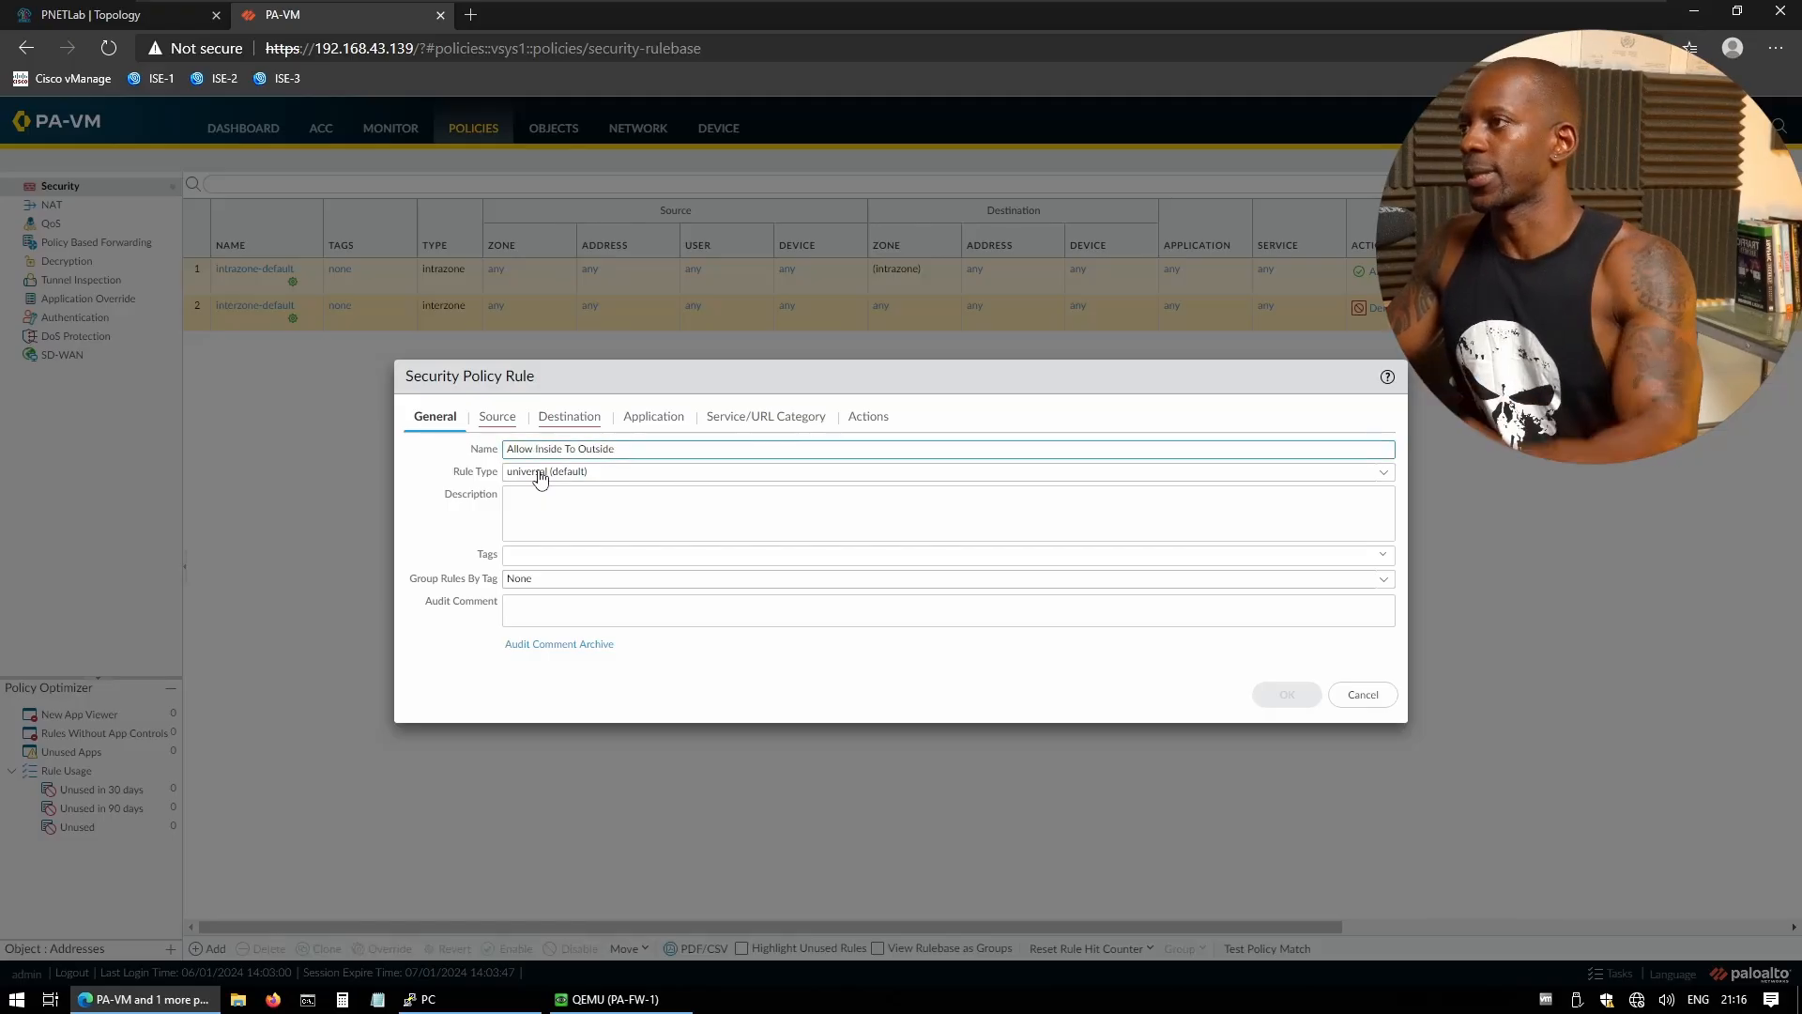
{"action": "left_click", "coordinate": [507, 420]}
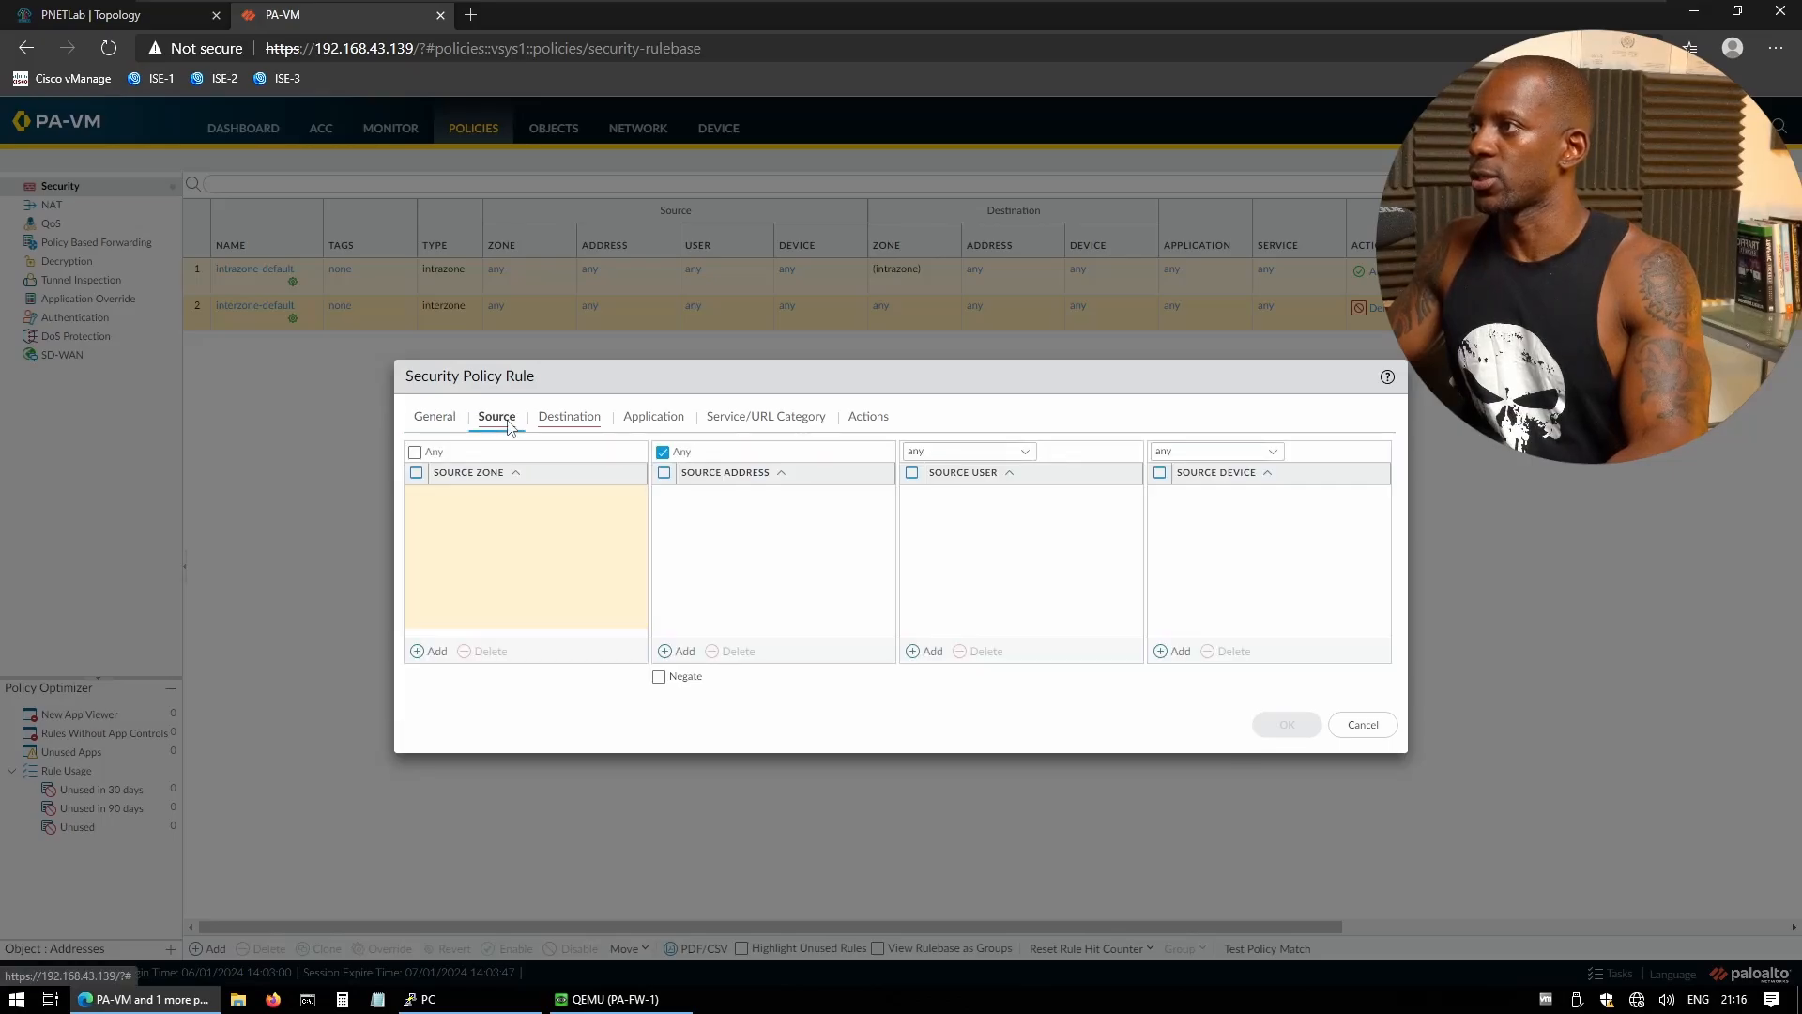
{"action": "left_click", "coordinate": [434, 651]}
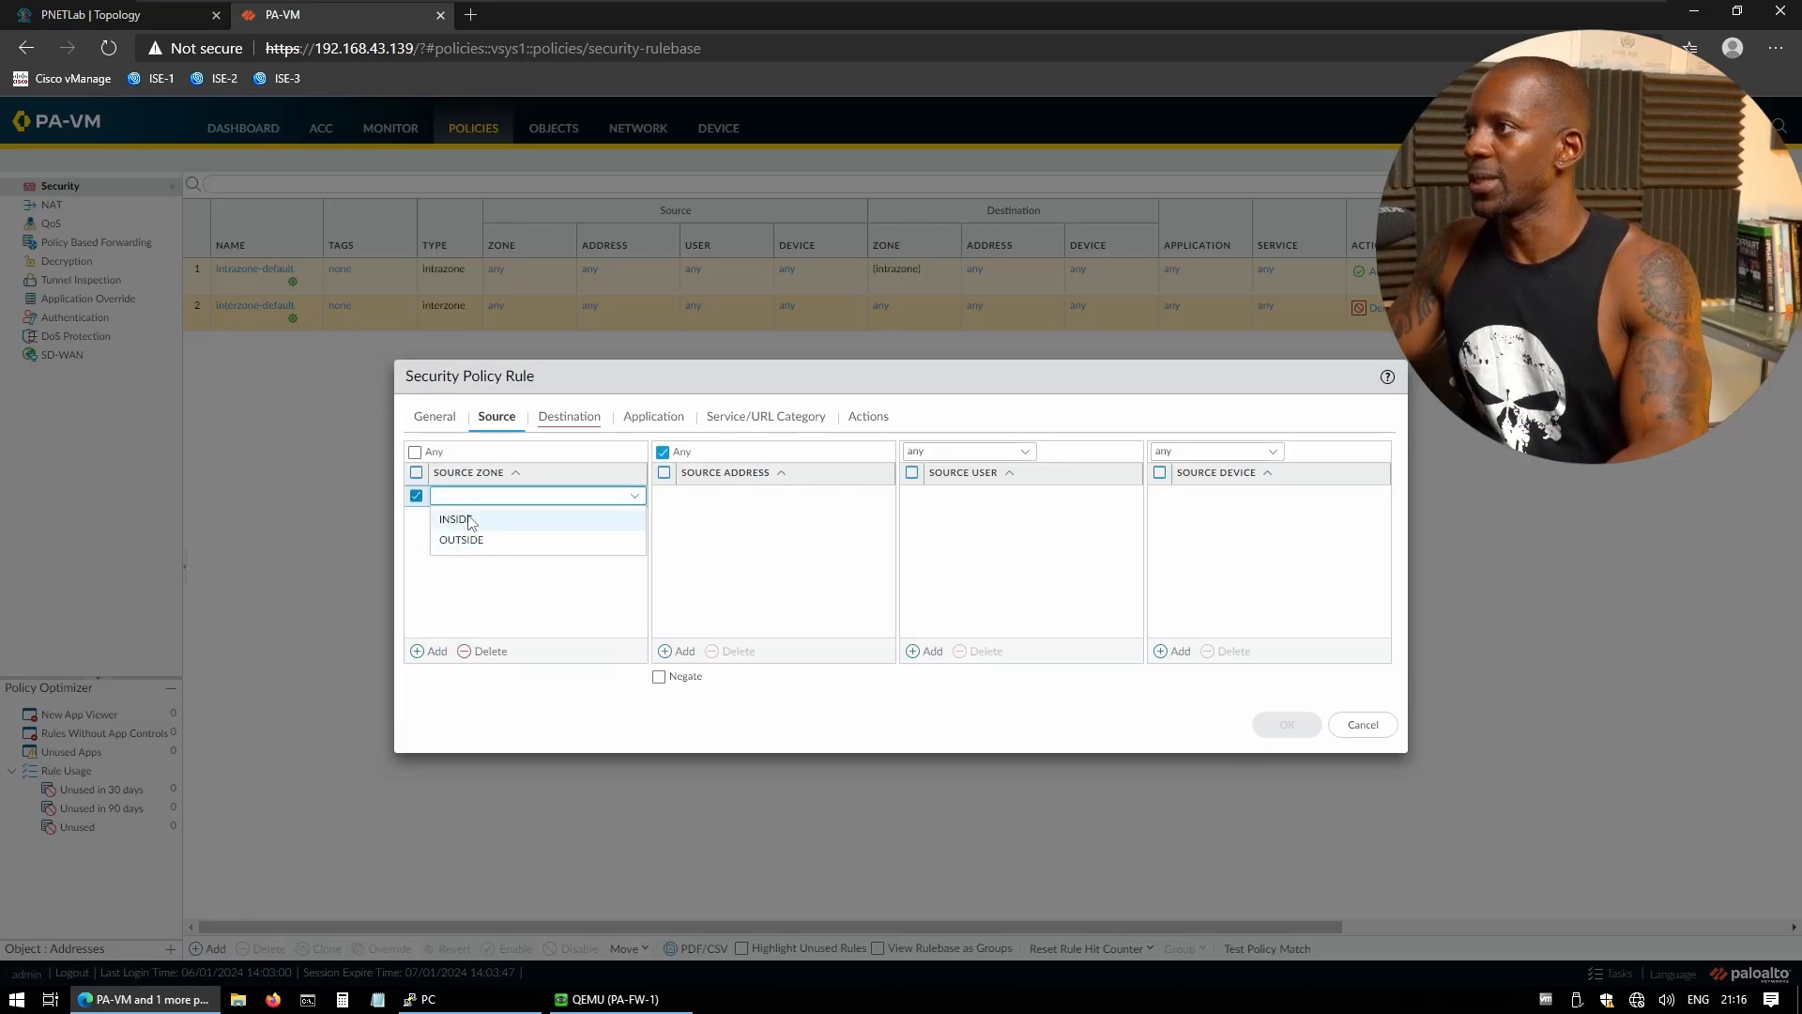
{"action": "left_click", "coordinate": [469, 520]}
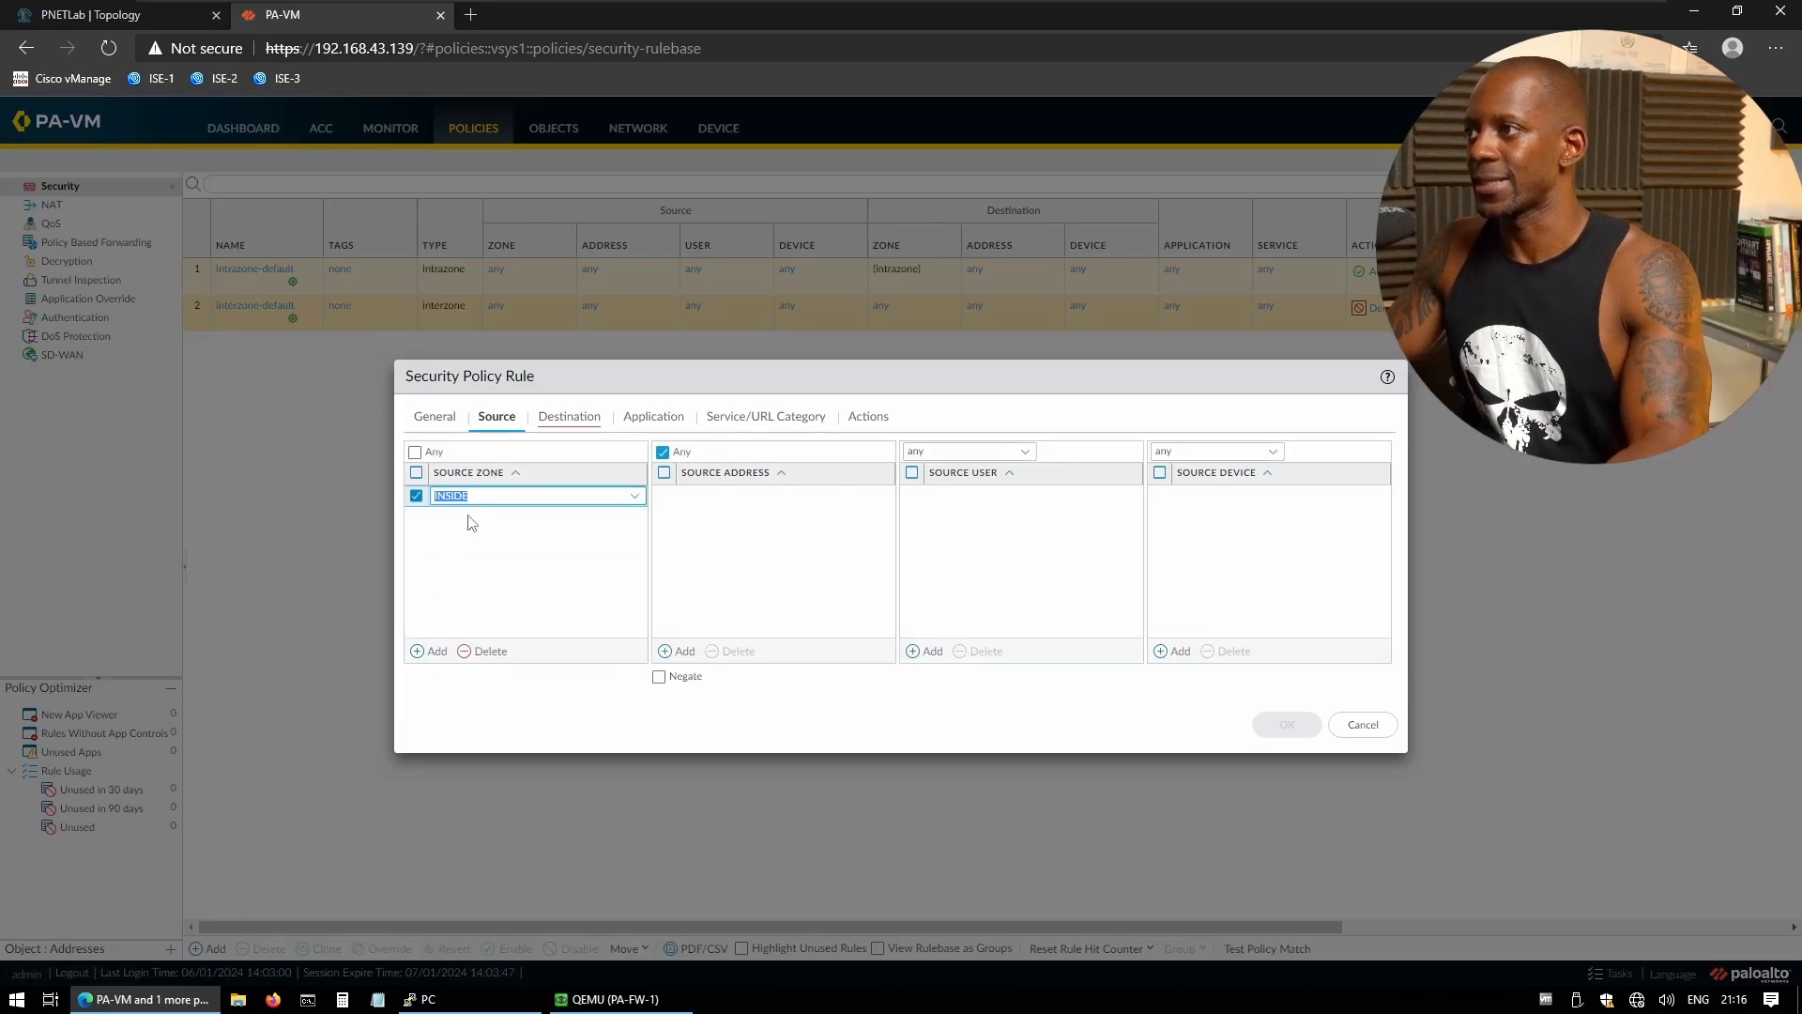
{"action": "left_click", "coordinate": [695, 654]}
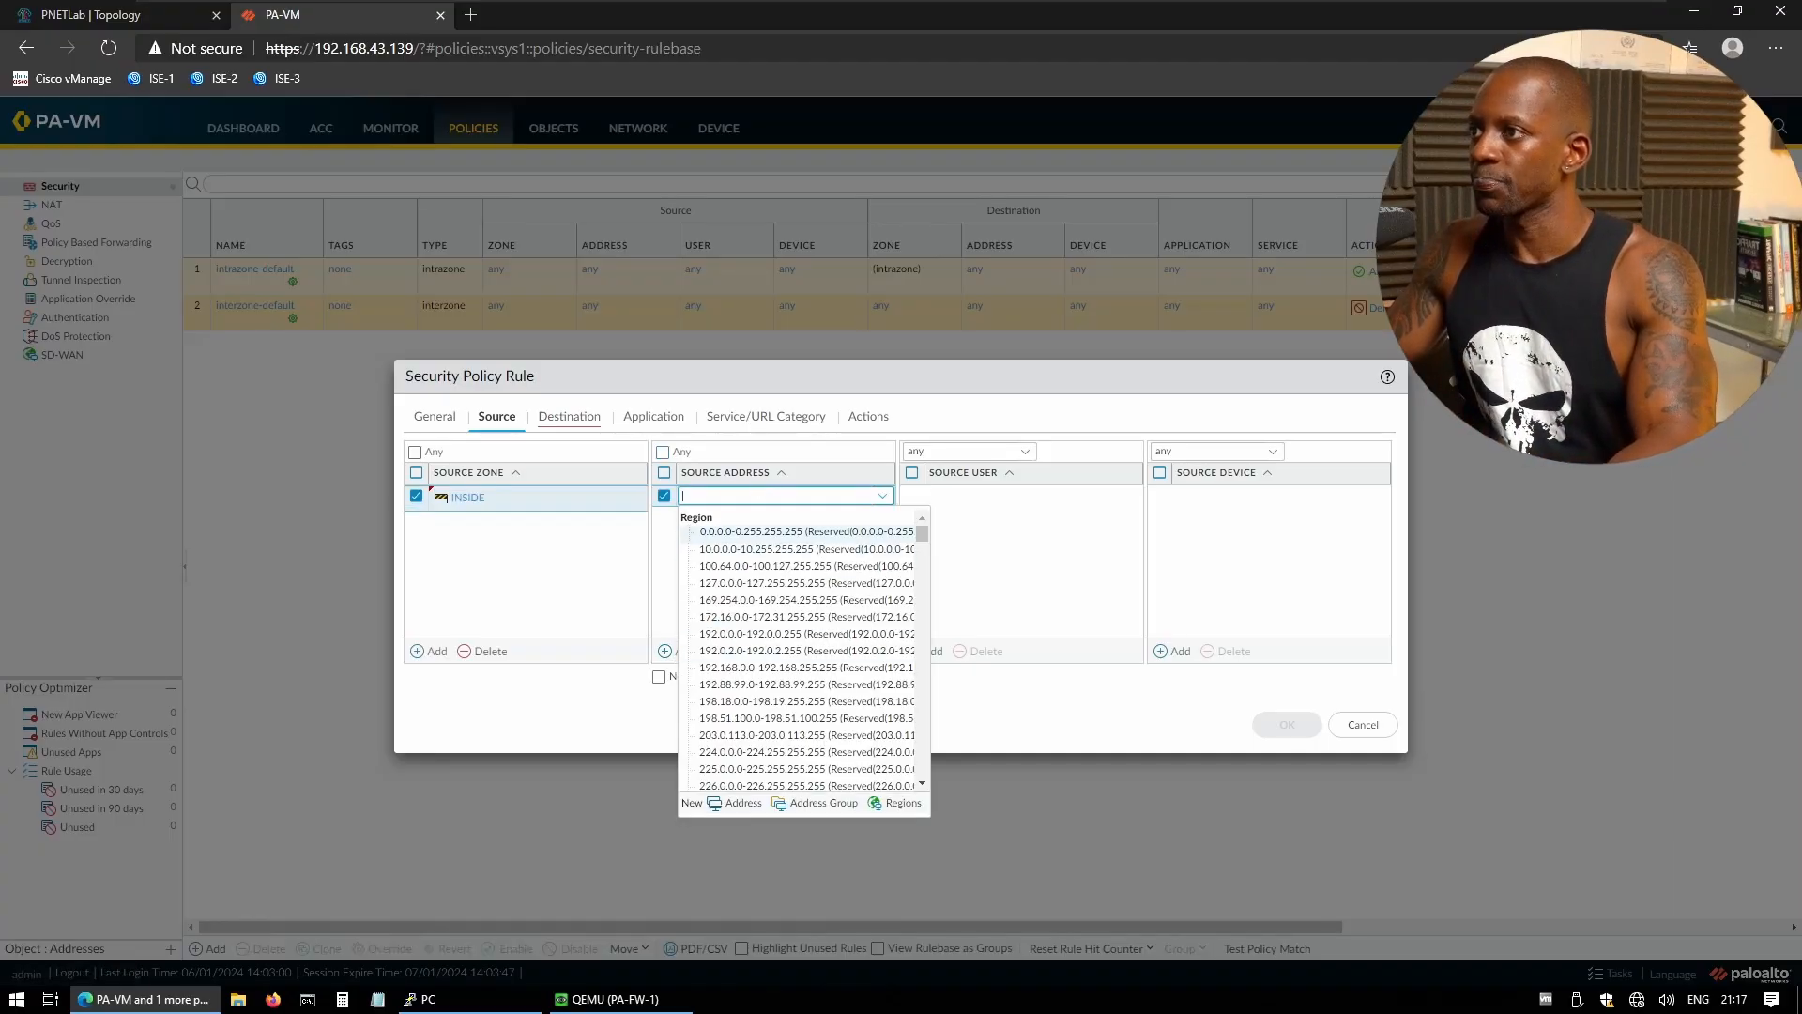
- Create address object N_192.168.1.0_24 for 192.168.1.0/24 as the rule's source address
{"action": "left_click", "coordinate": [742, 803]}
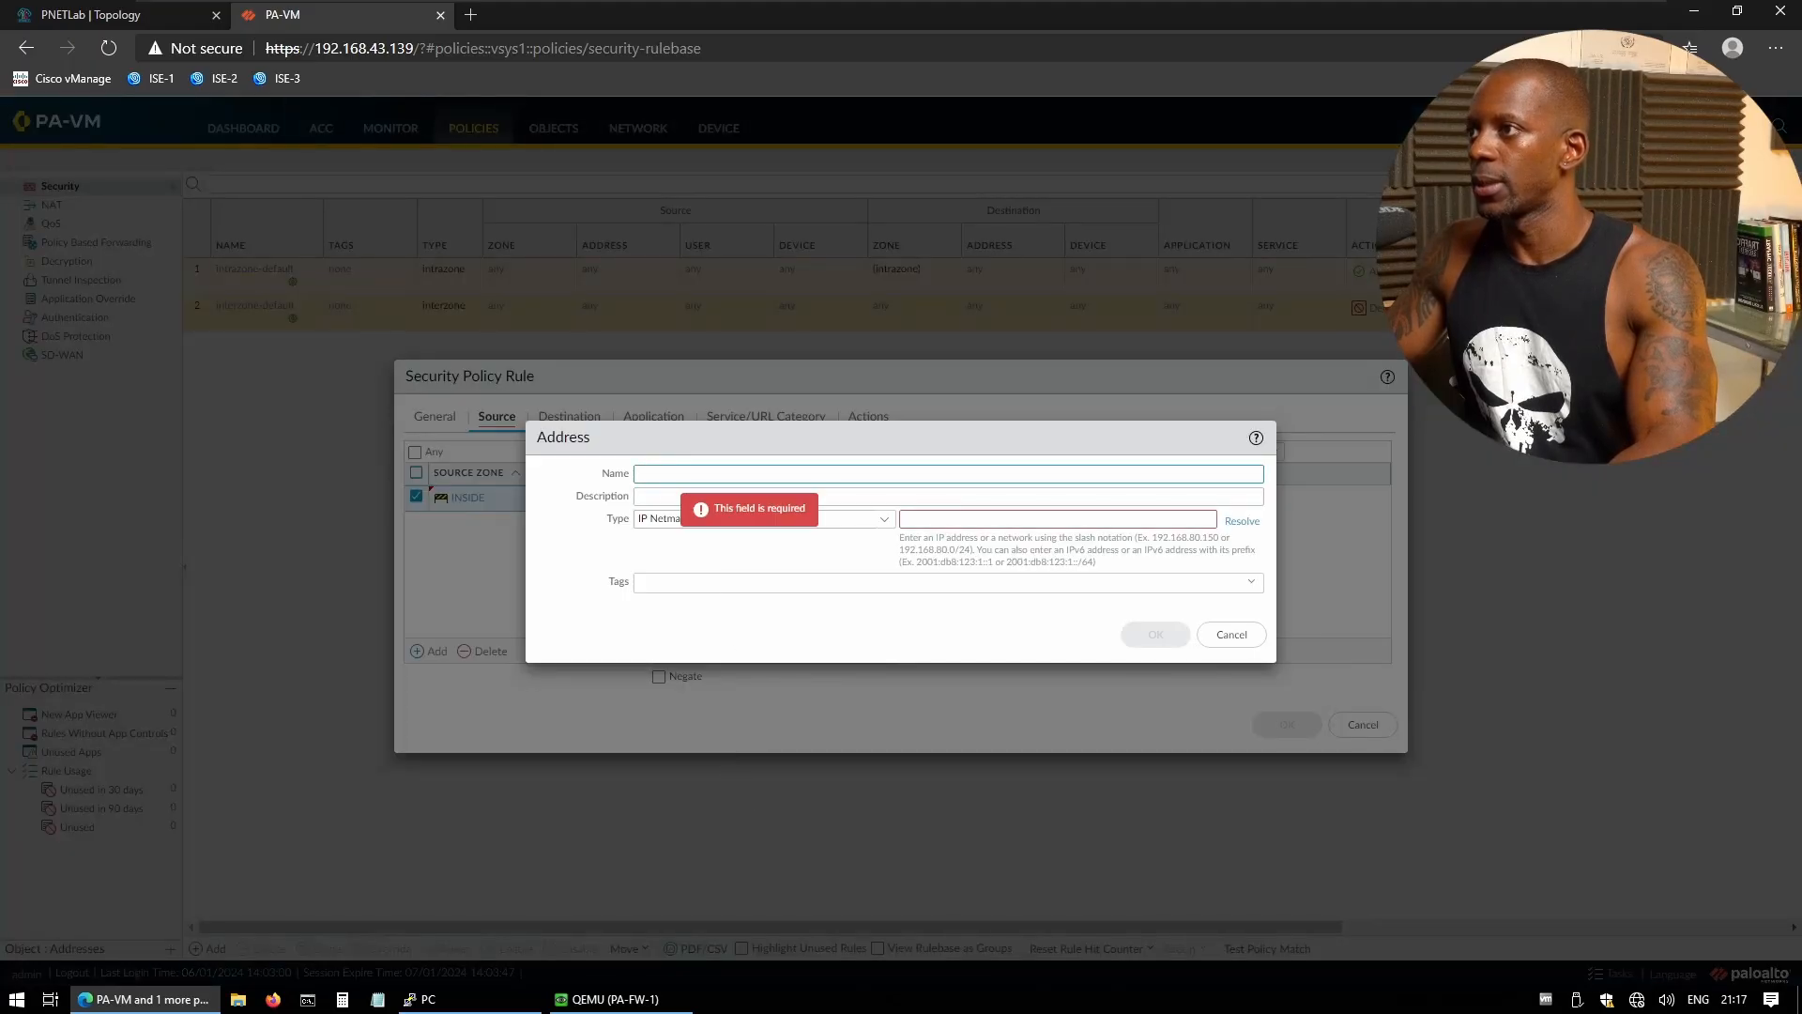
{"action": "type", "text": "N_192.168.1.0_24"}
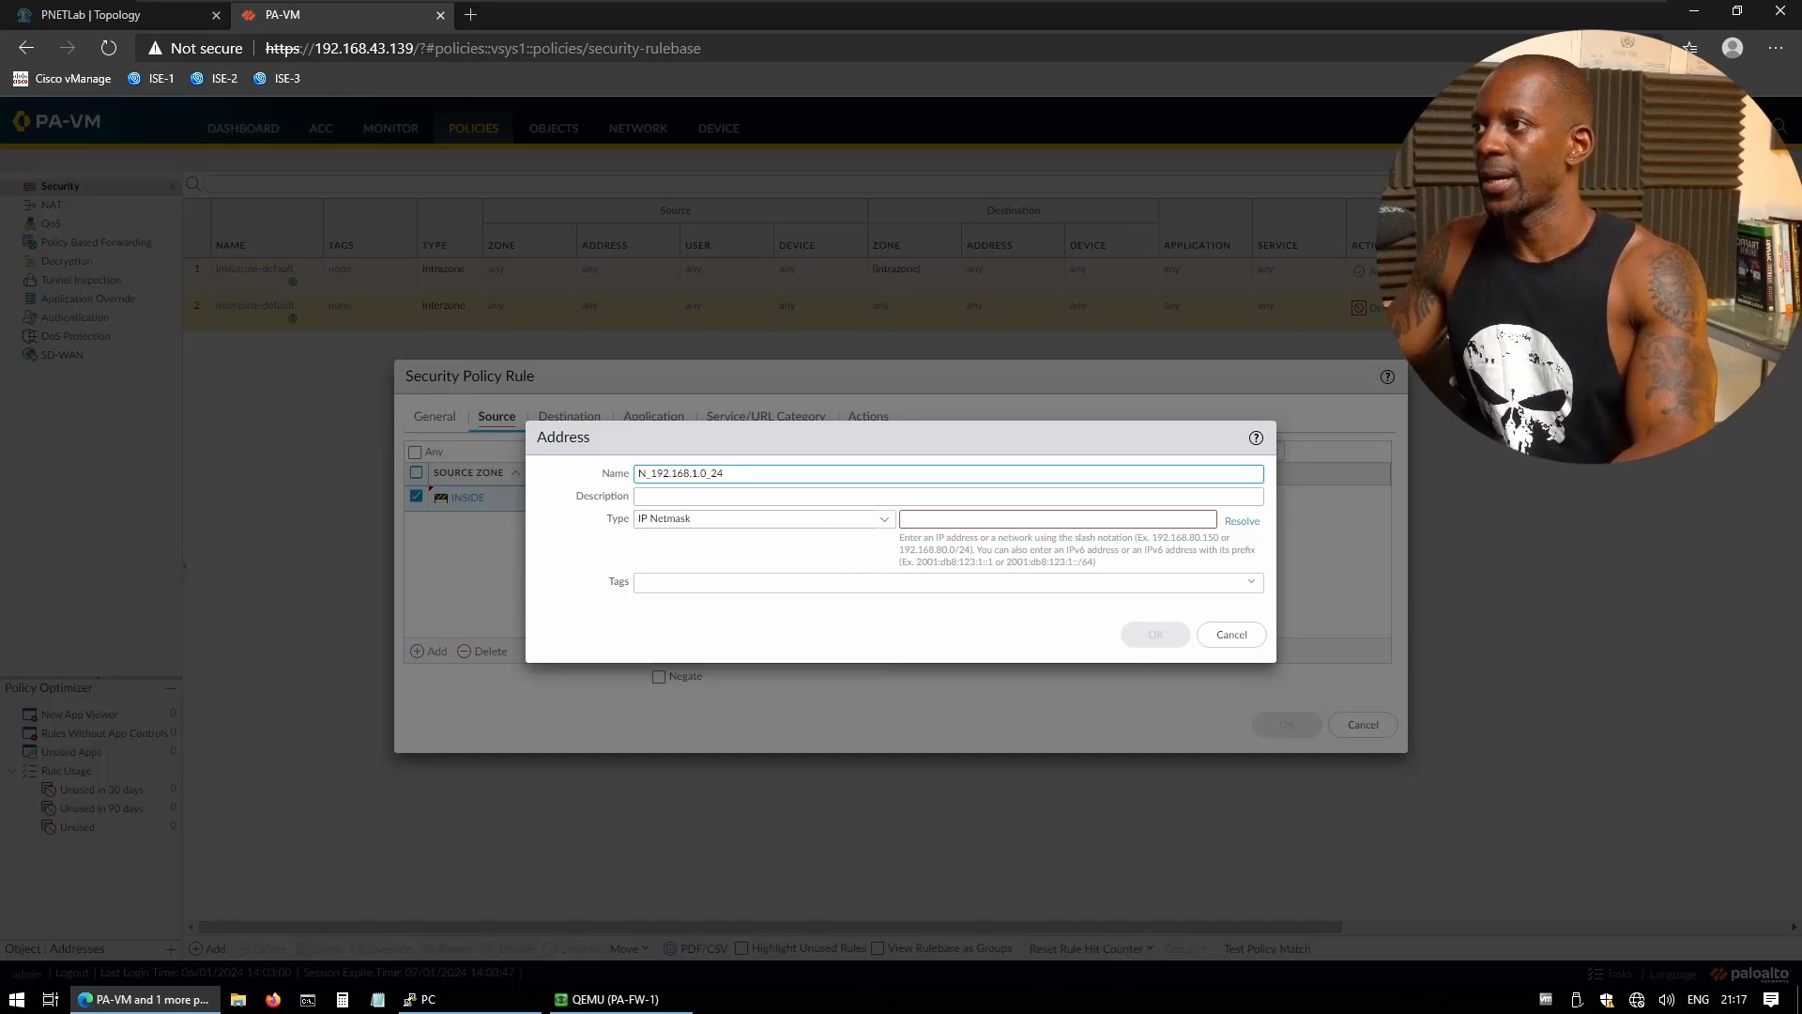
{"action": "left_click", "coordinate": [955, 520]}
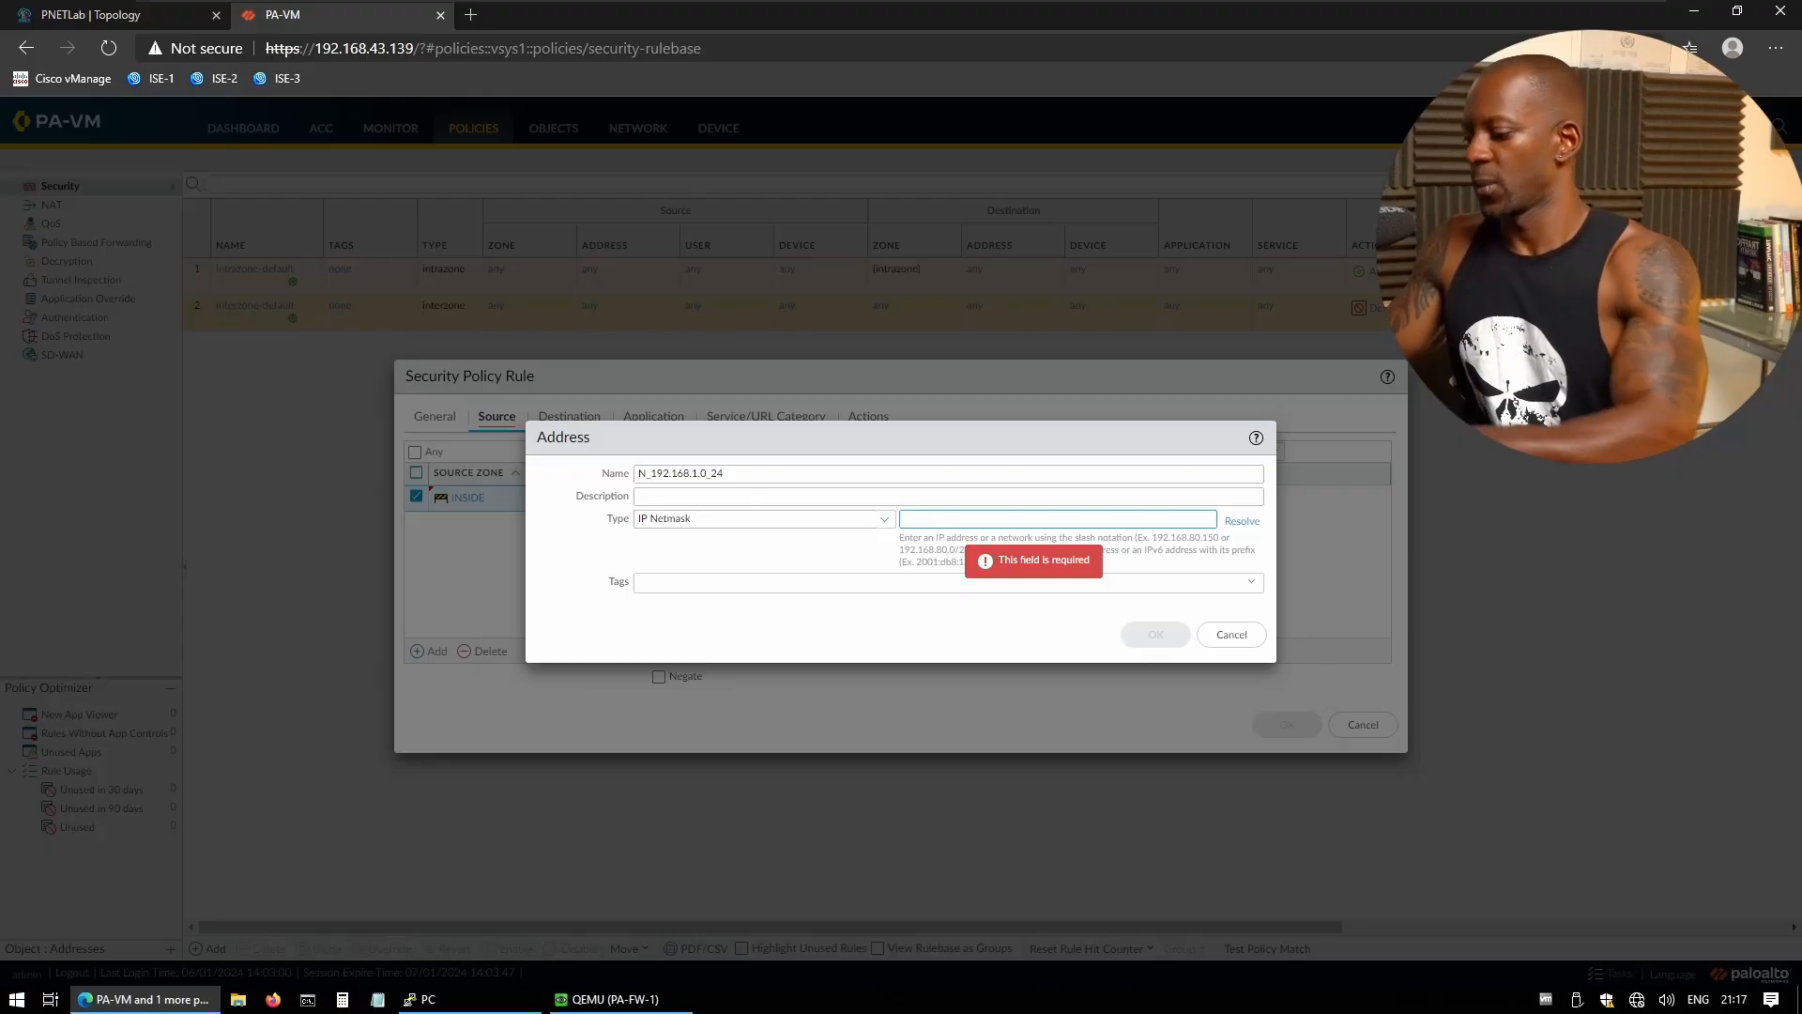
{"action": "type", "text": "192.168.1.0/24"}
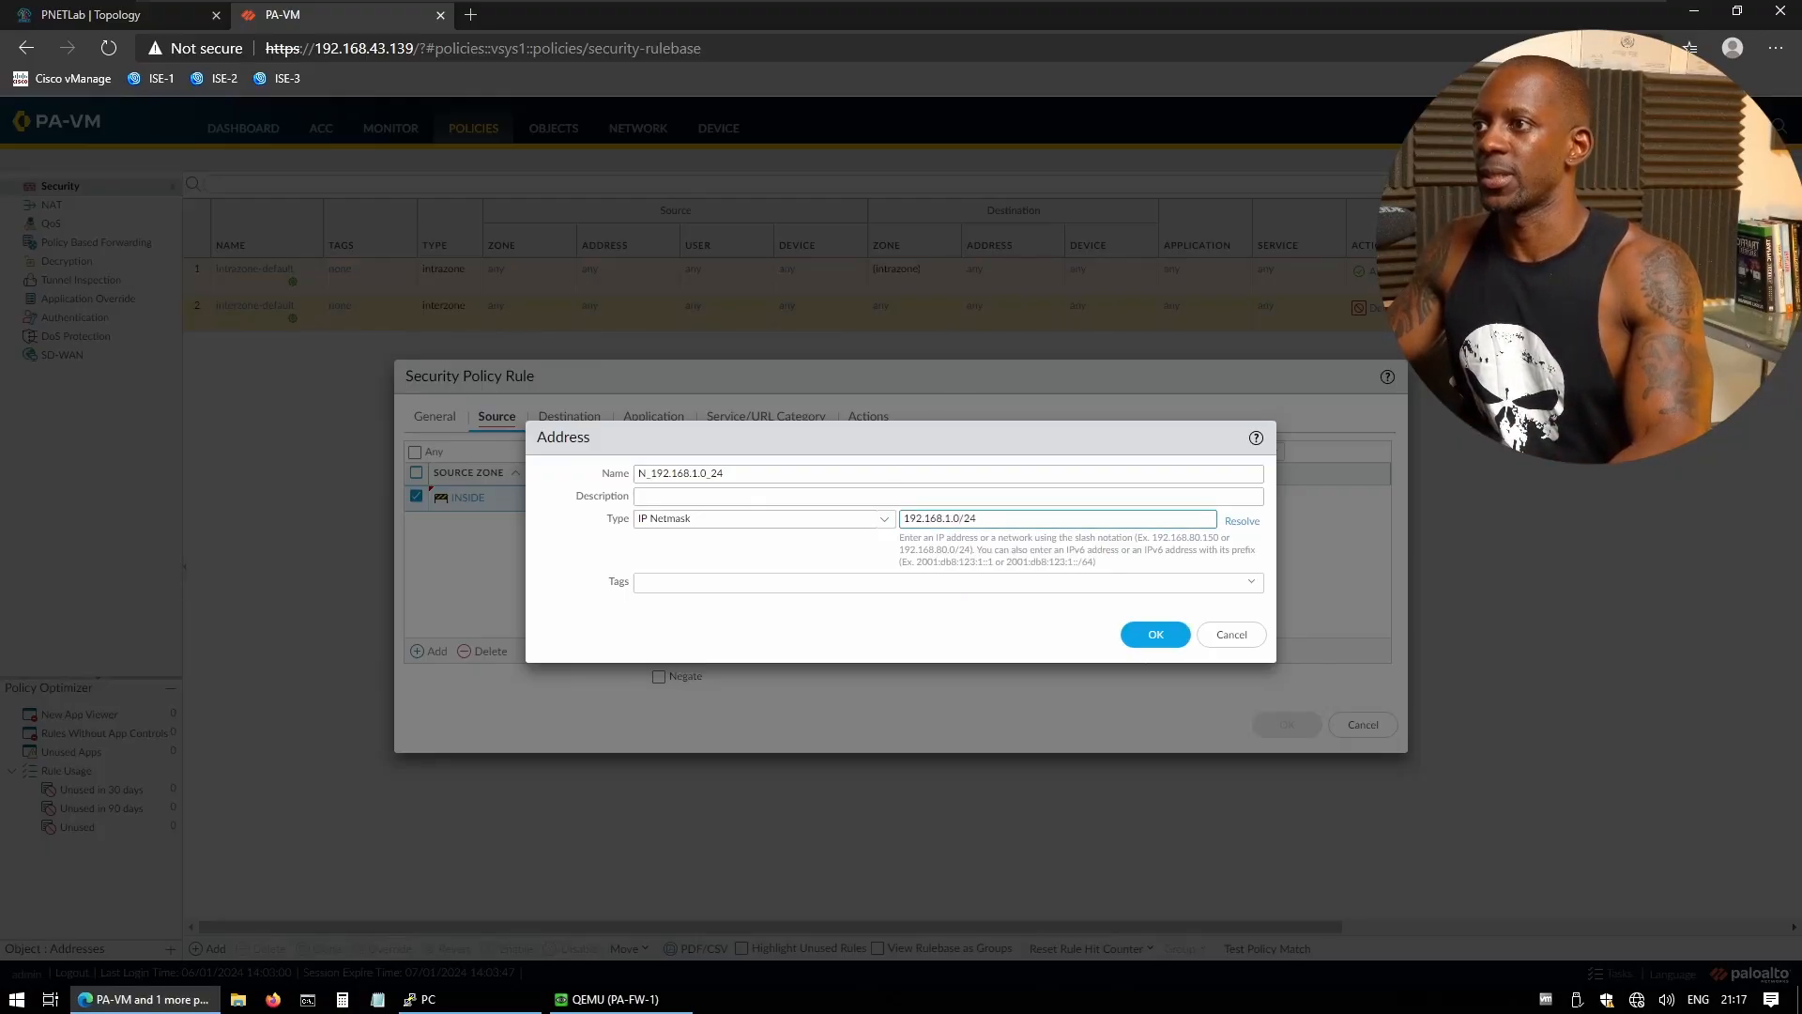
{"action": "left_click", "coordinate": [1160, 629]}
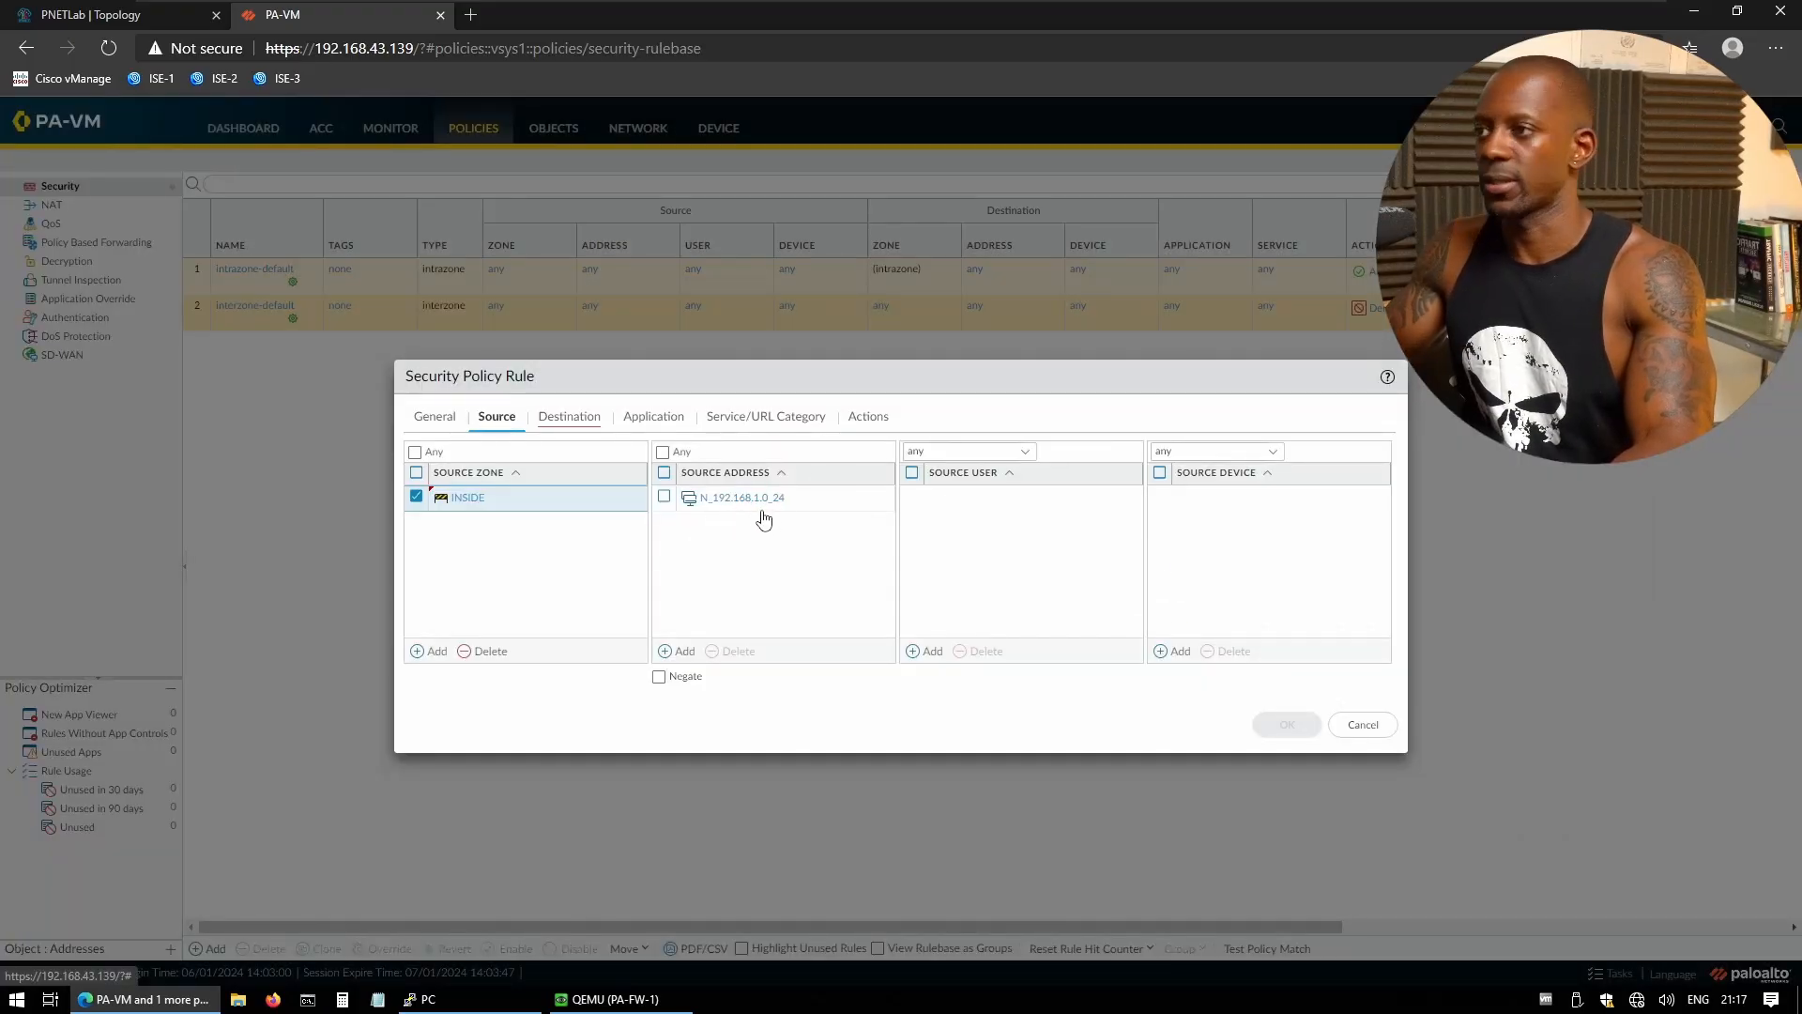
- Set the rule's destination zone to OUTSIDE
{"action": "left_click", "coordinate": [591, 422]}
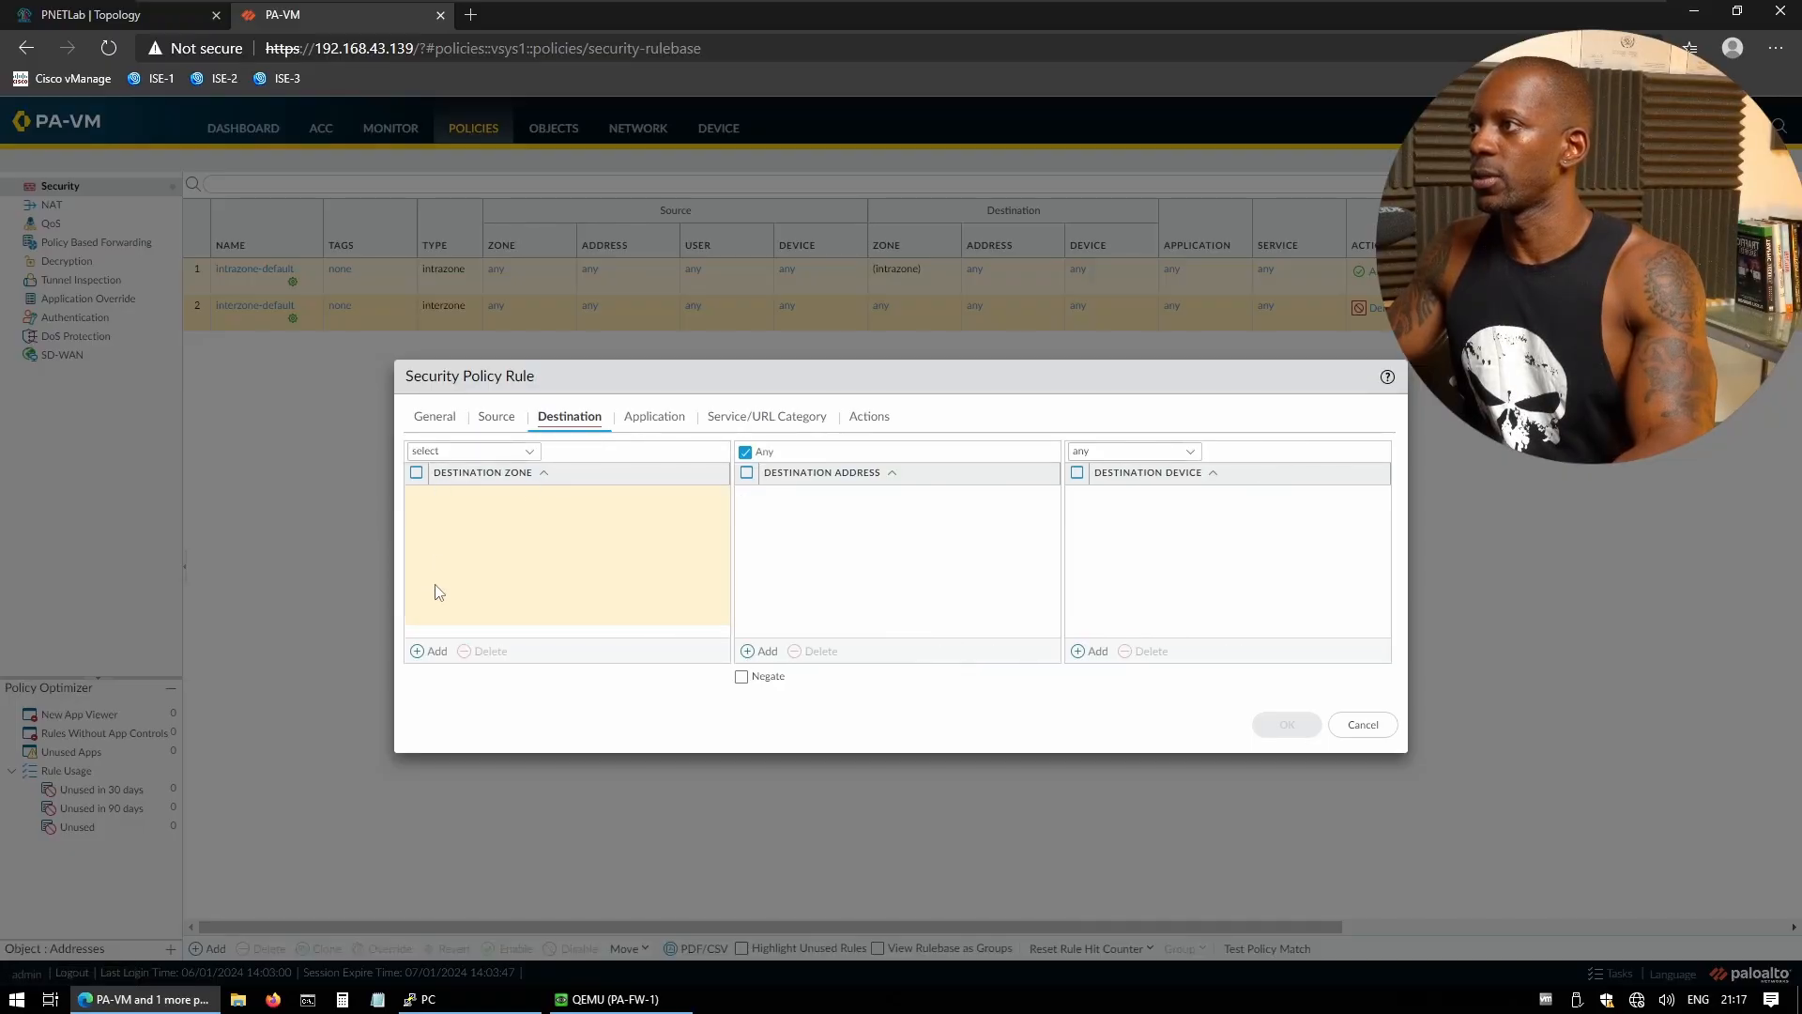
{"action": "left_click", "coordinate": [434, 650]}
{"action": "left_click", "coordinate": [416, 496]}
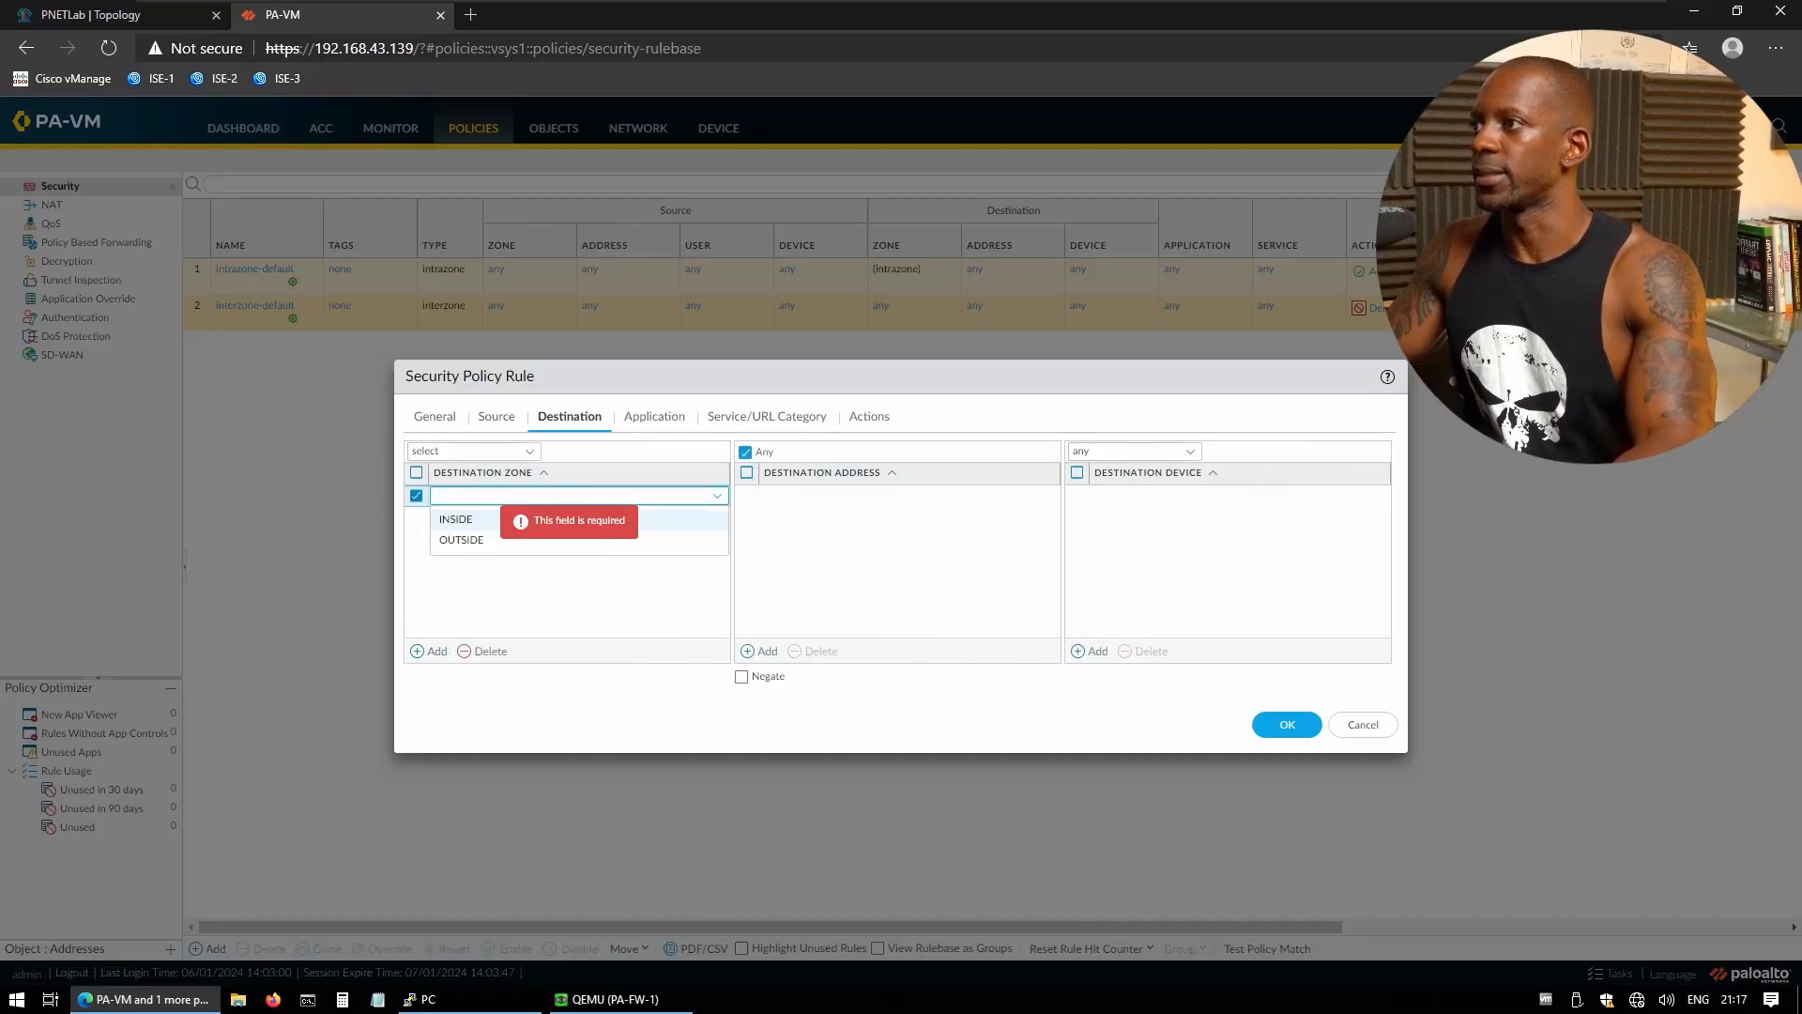
{"action": "left_click", "coordinate": [462, 542]}
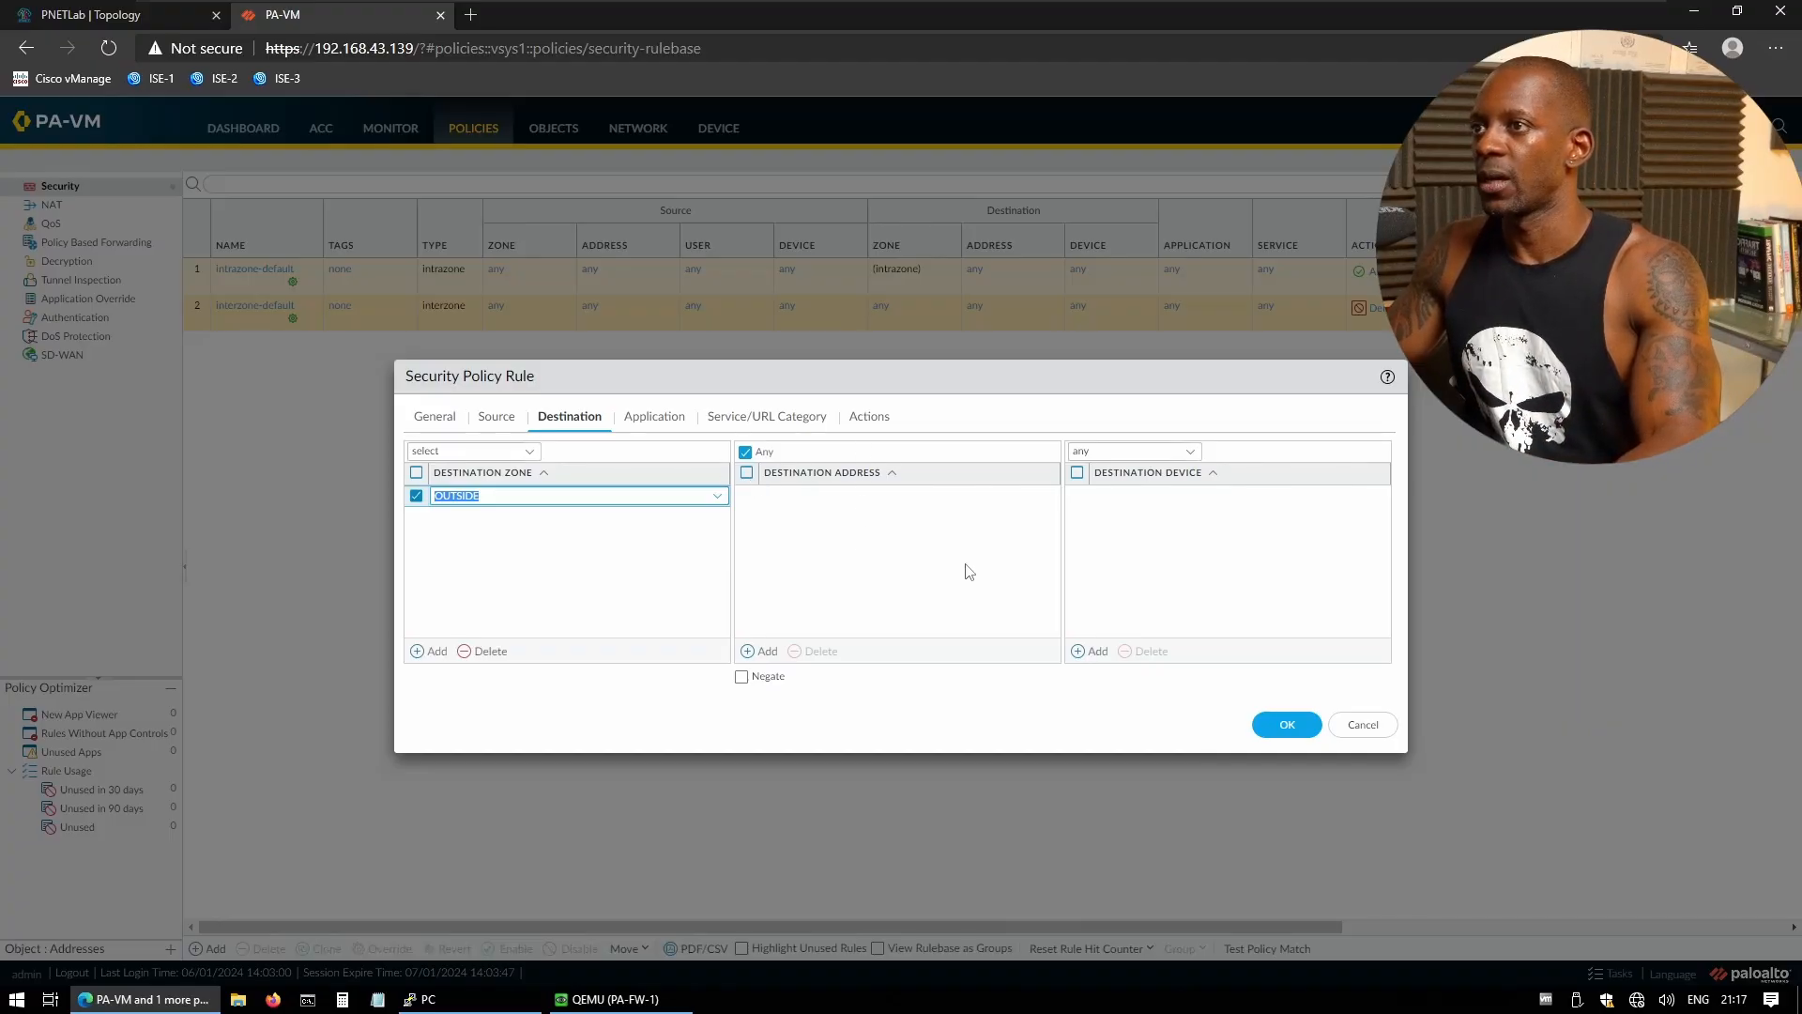
- Review the Application, Service/URL Category and Actions settings, keep Allow, and save the rule
{"action": "left_click", "coordinate": [627, 421]}
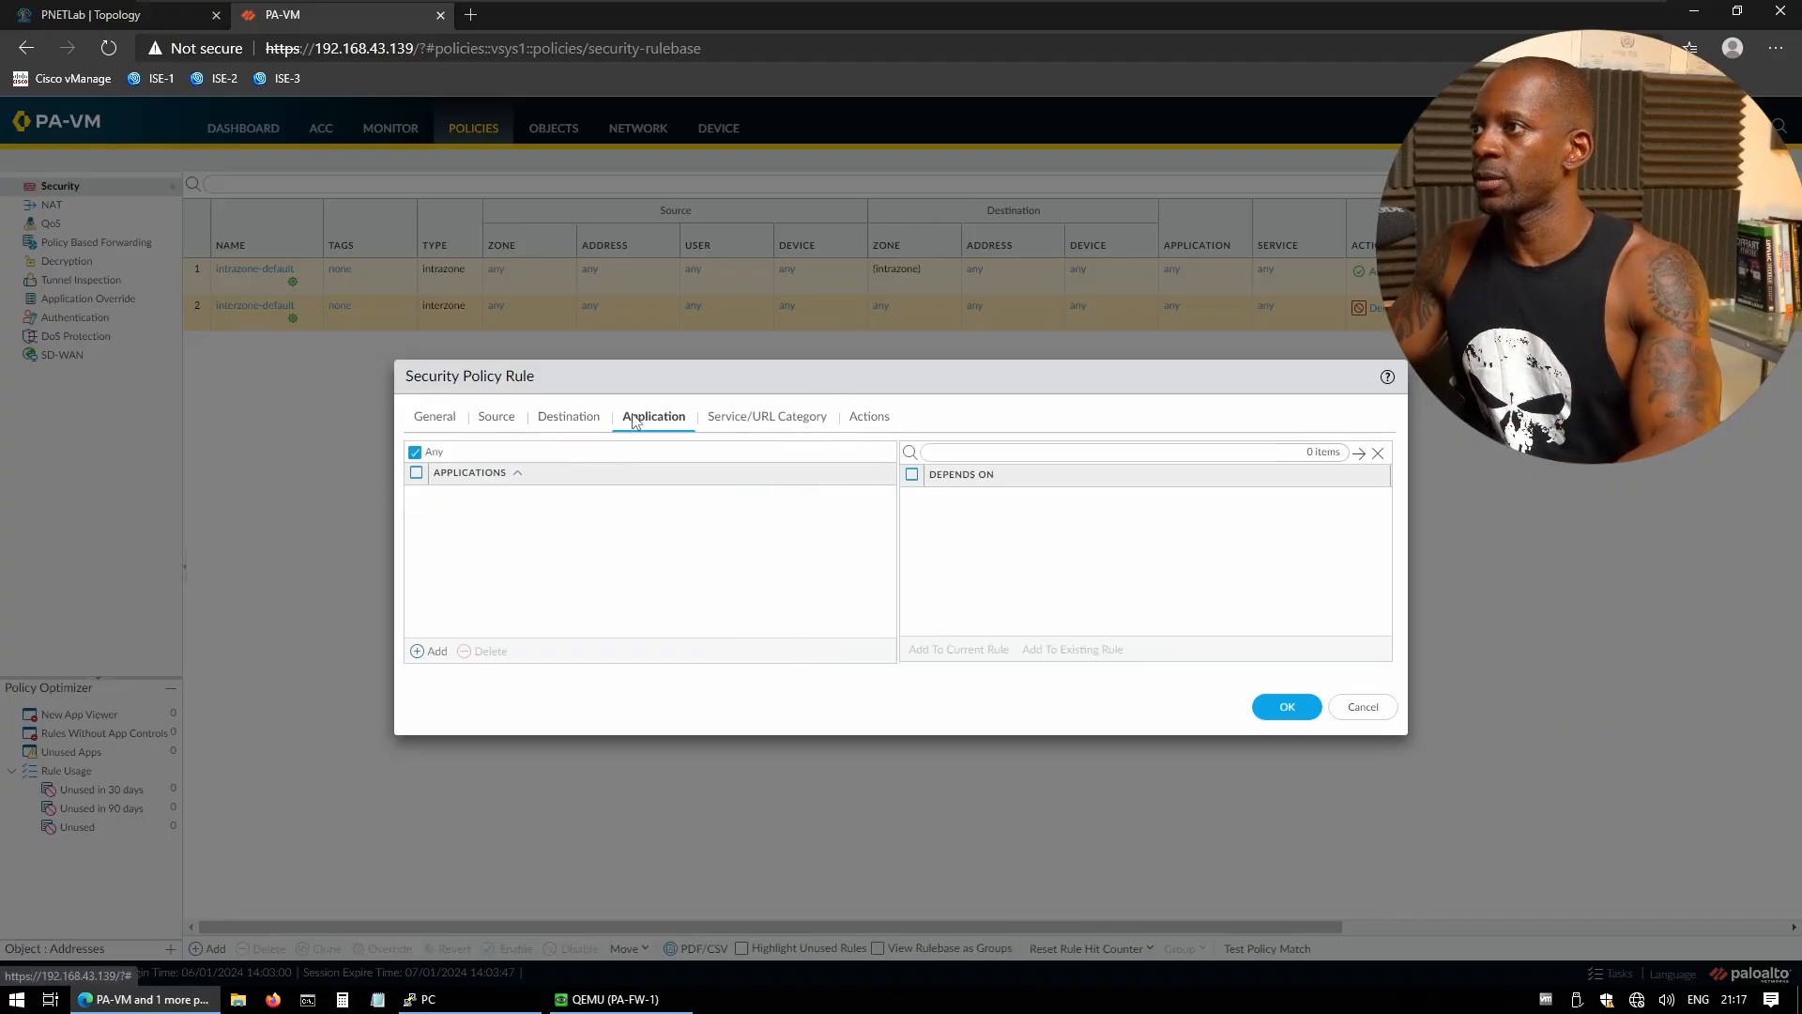
{"action": "left_click", "coordinate": [743, 419]}
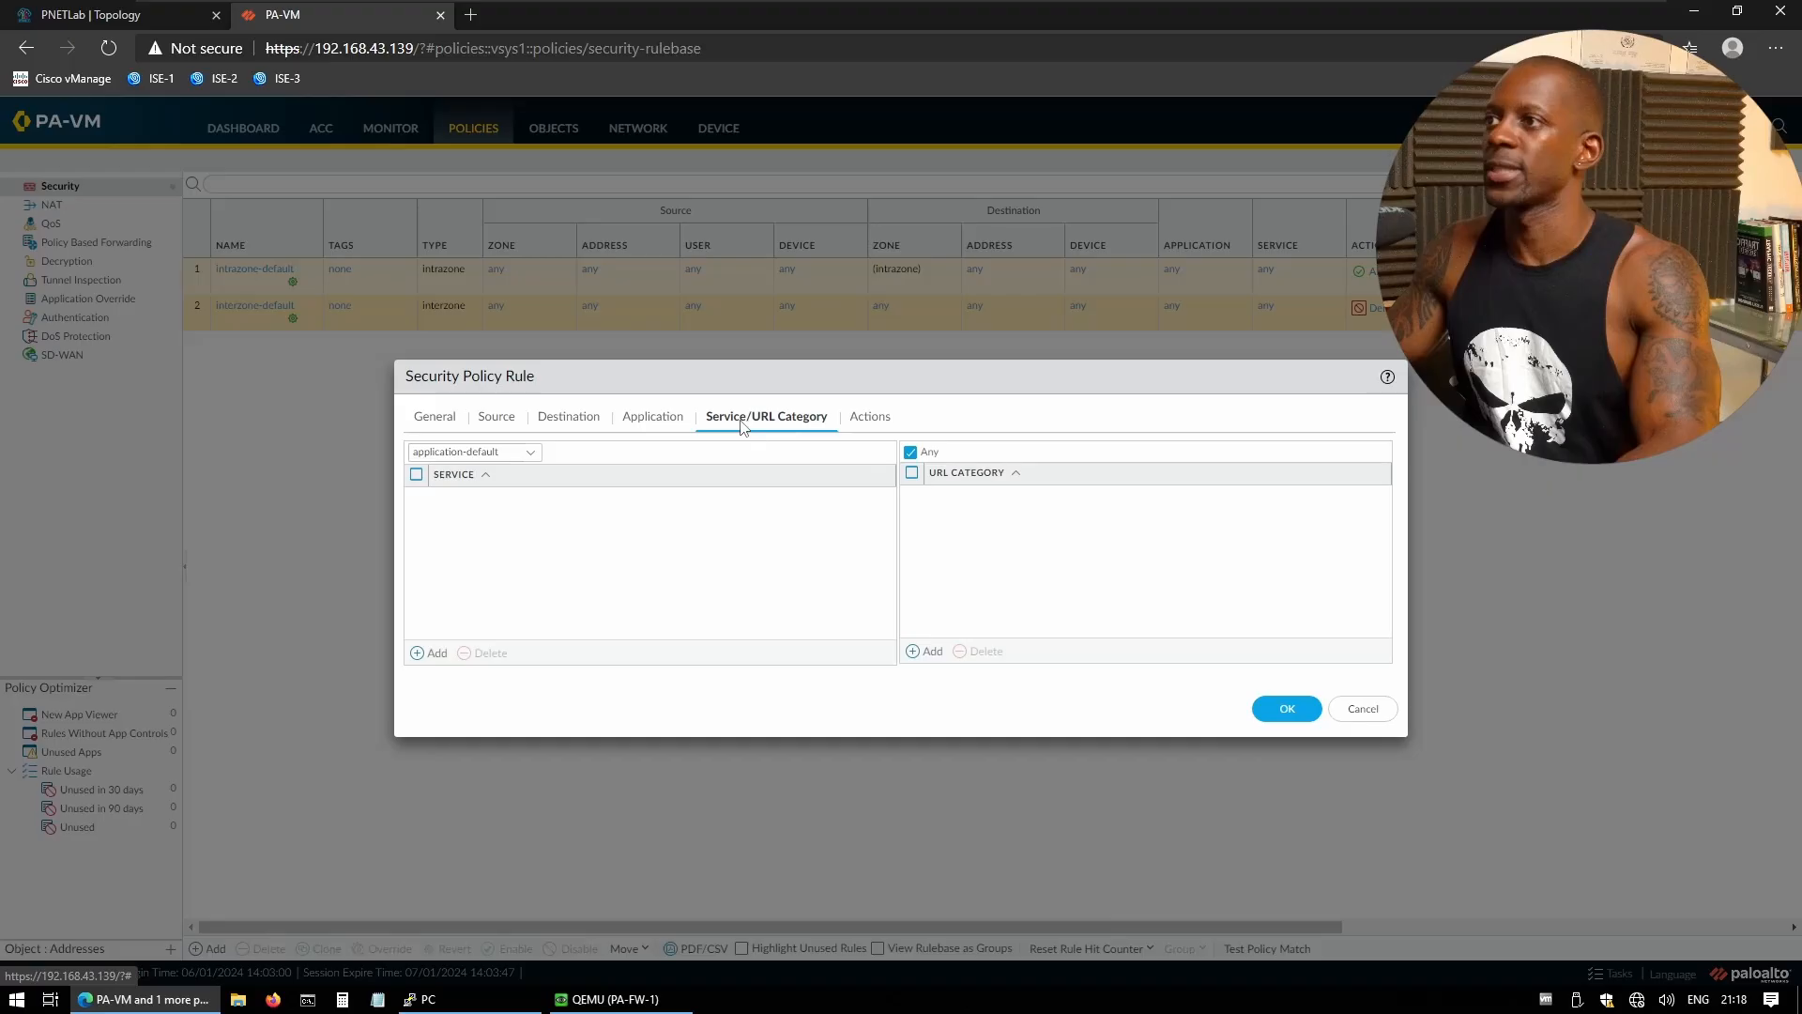
{"action": "left_click", "coordinate": [868, 422]}
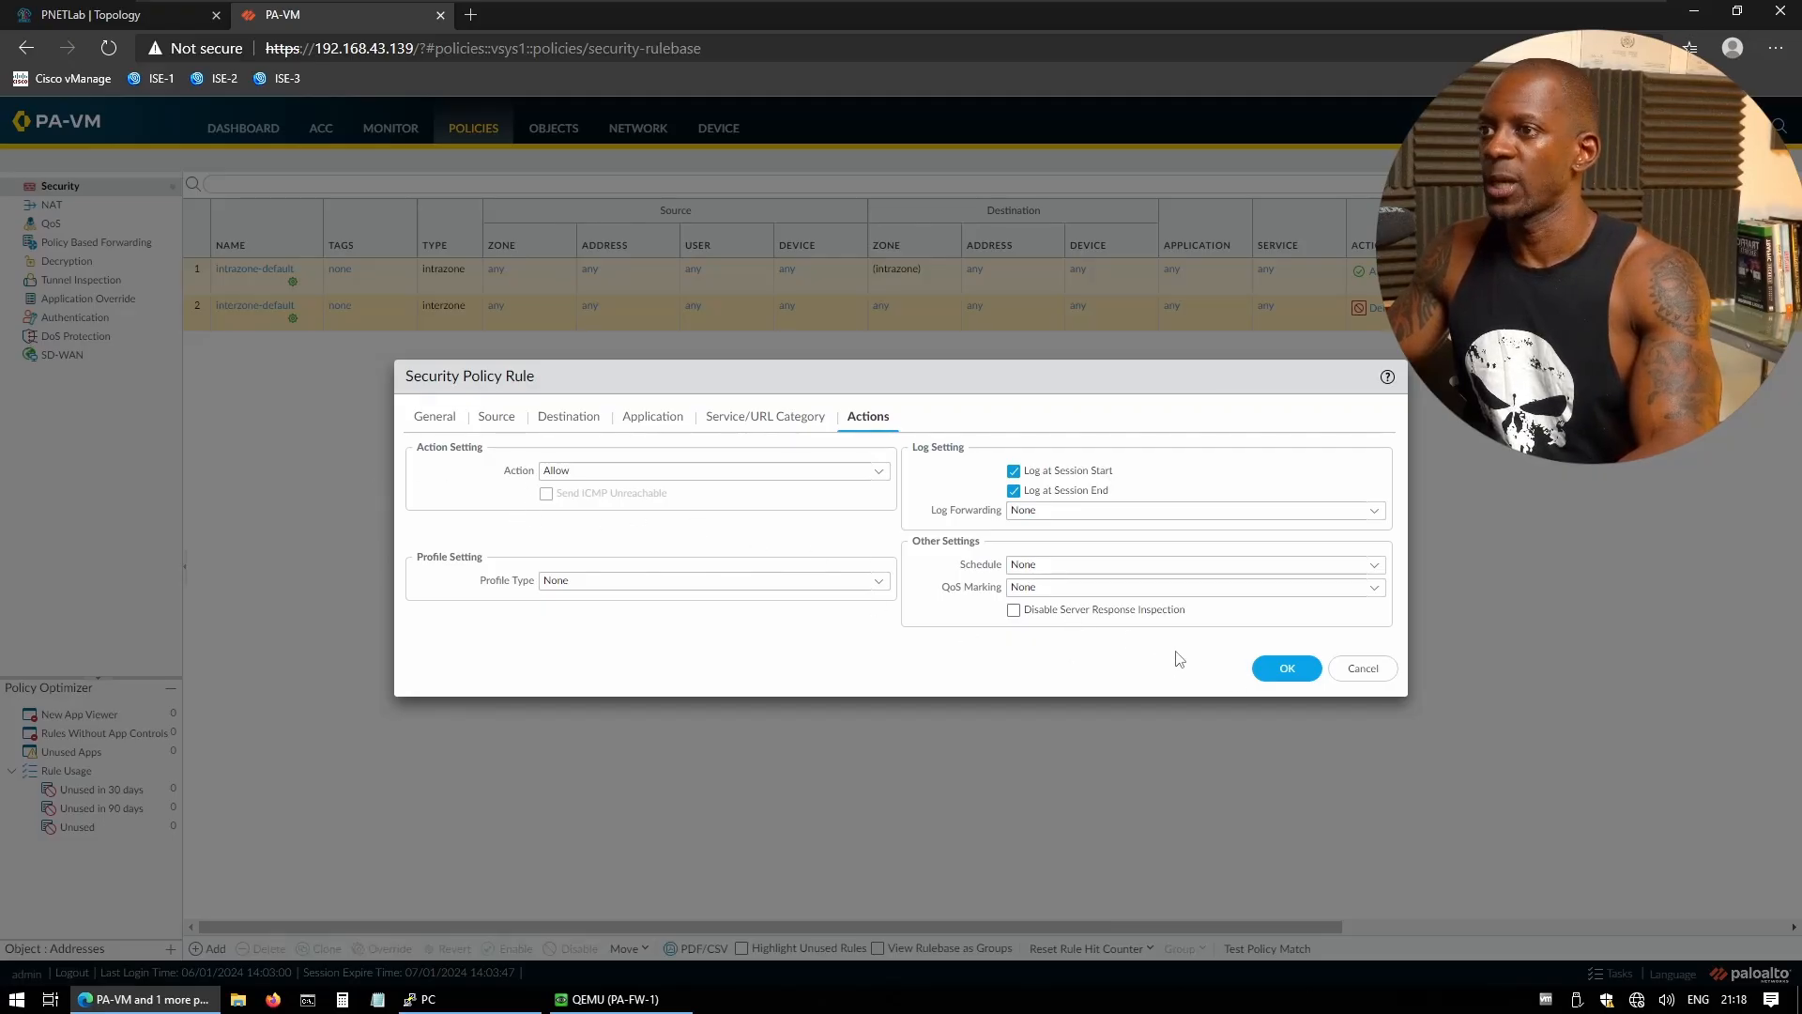
{"action": "left_click", "coordinate": [1284, 668]}
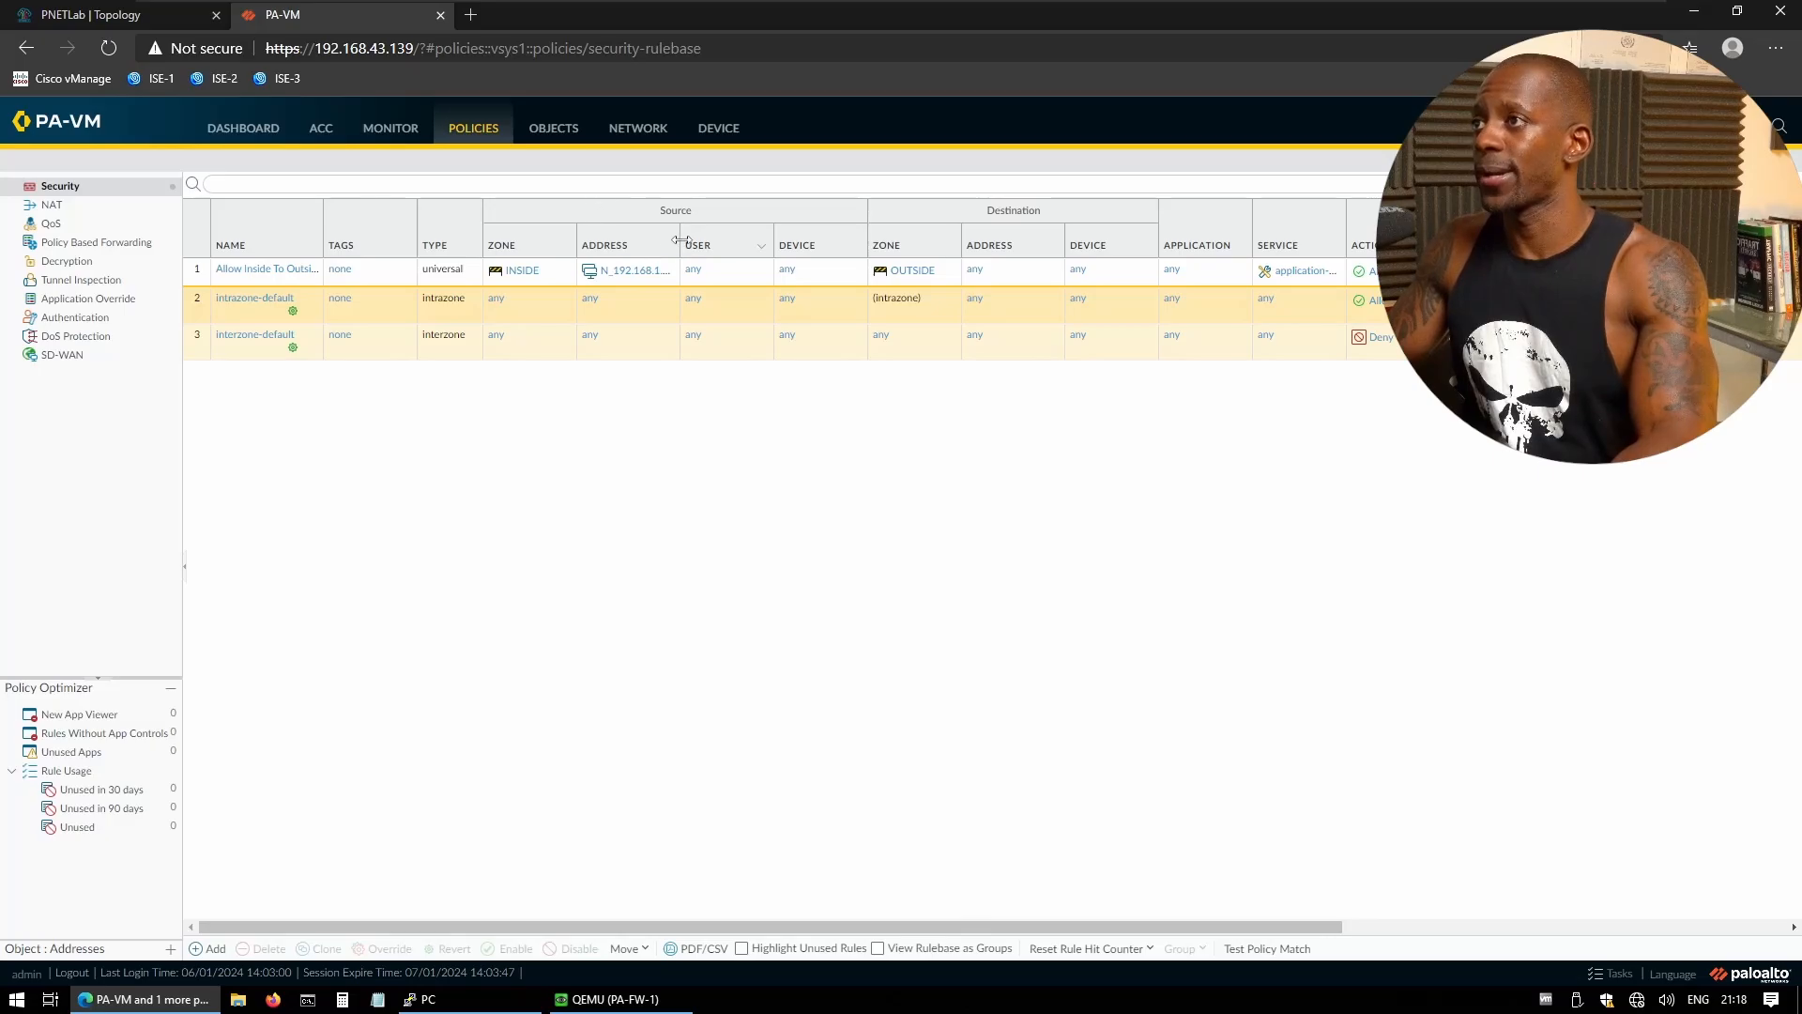
- Widen the Address column to show N_192.168.1.0_24, then view the NAT rulebase
{"action": "left_click_drag", "start_coordinate": [681, 245], "coordinate": [715, 246]}
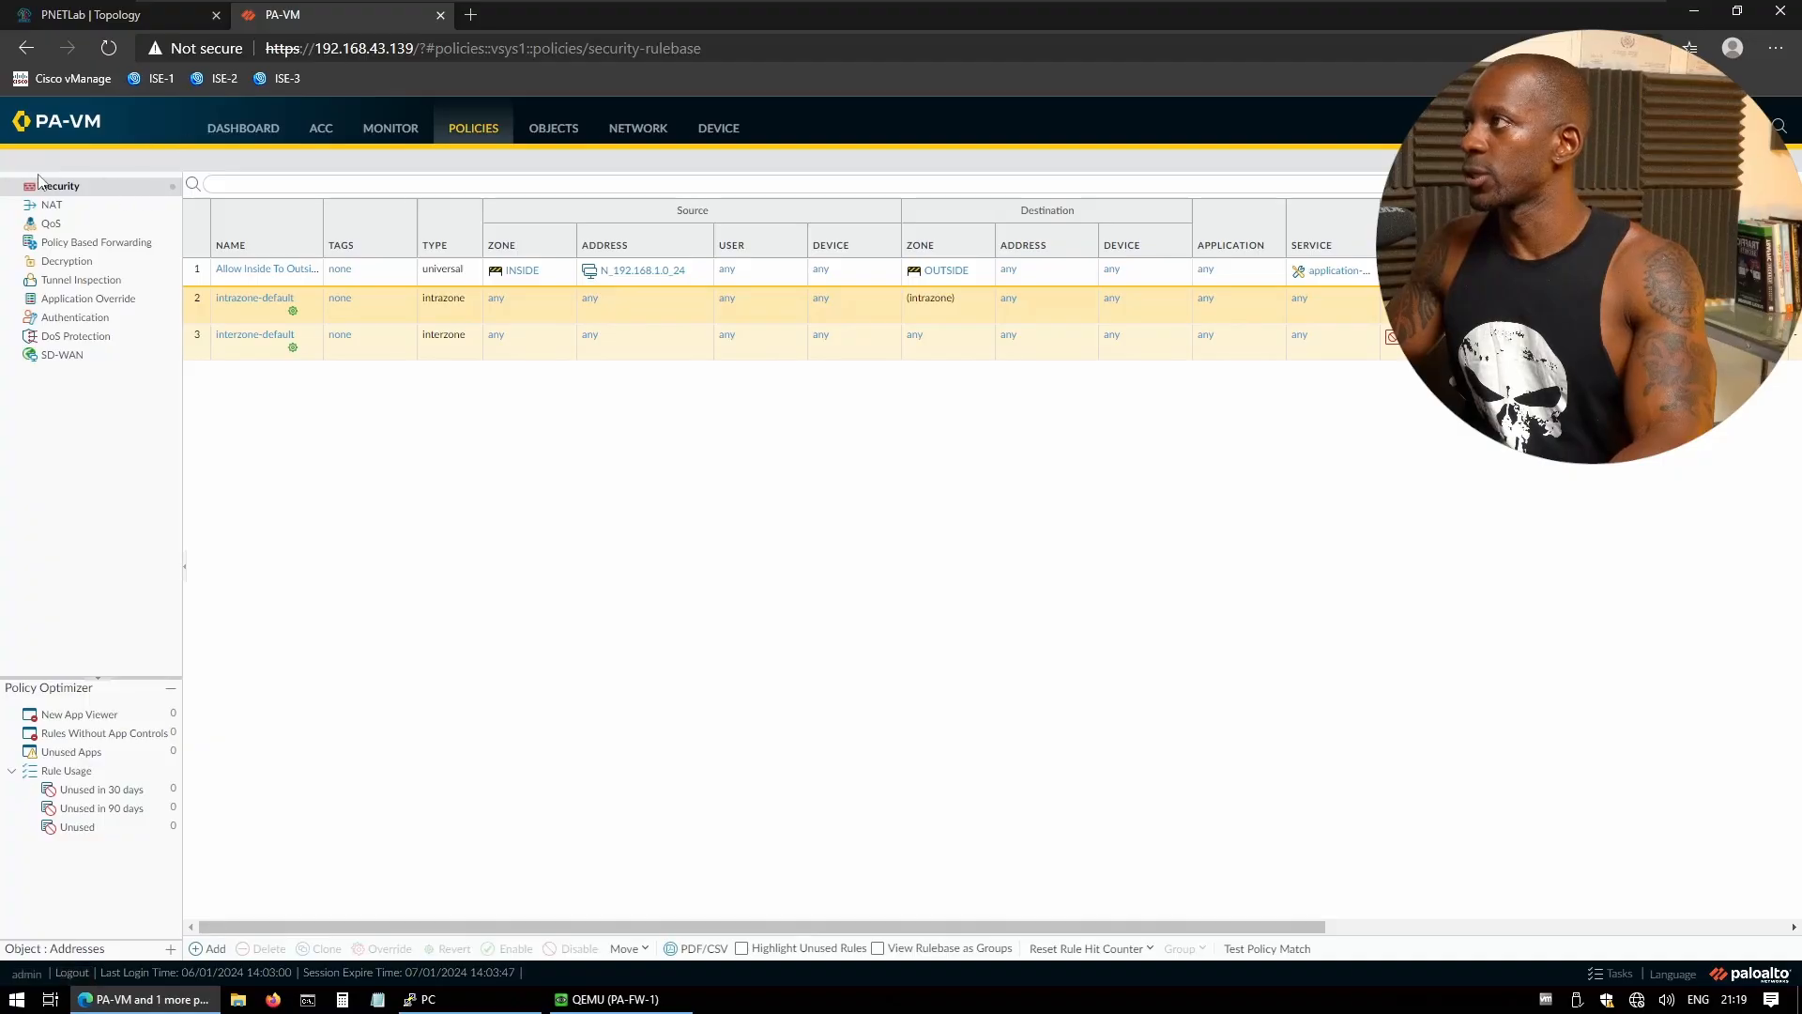
{"action": "left_click", "coordinate": [51, 204]}
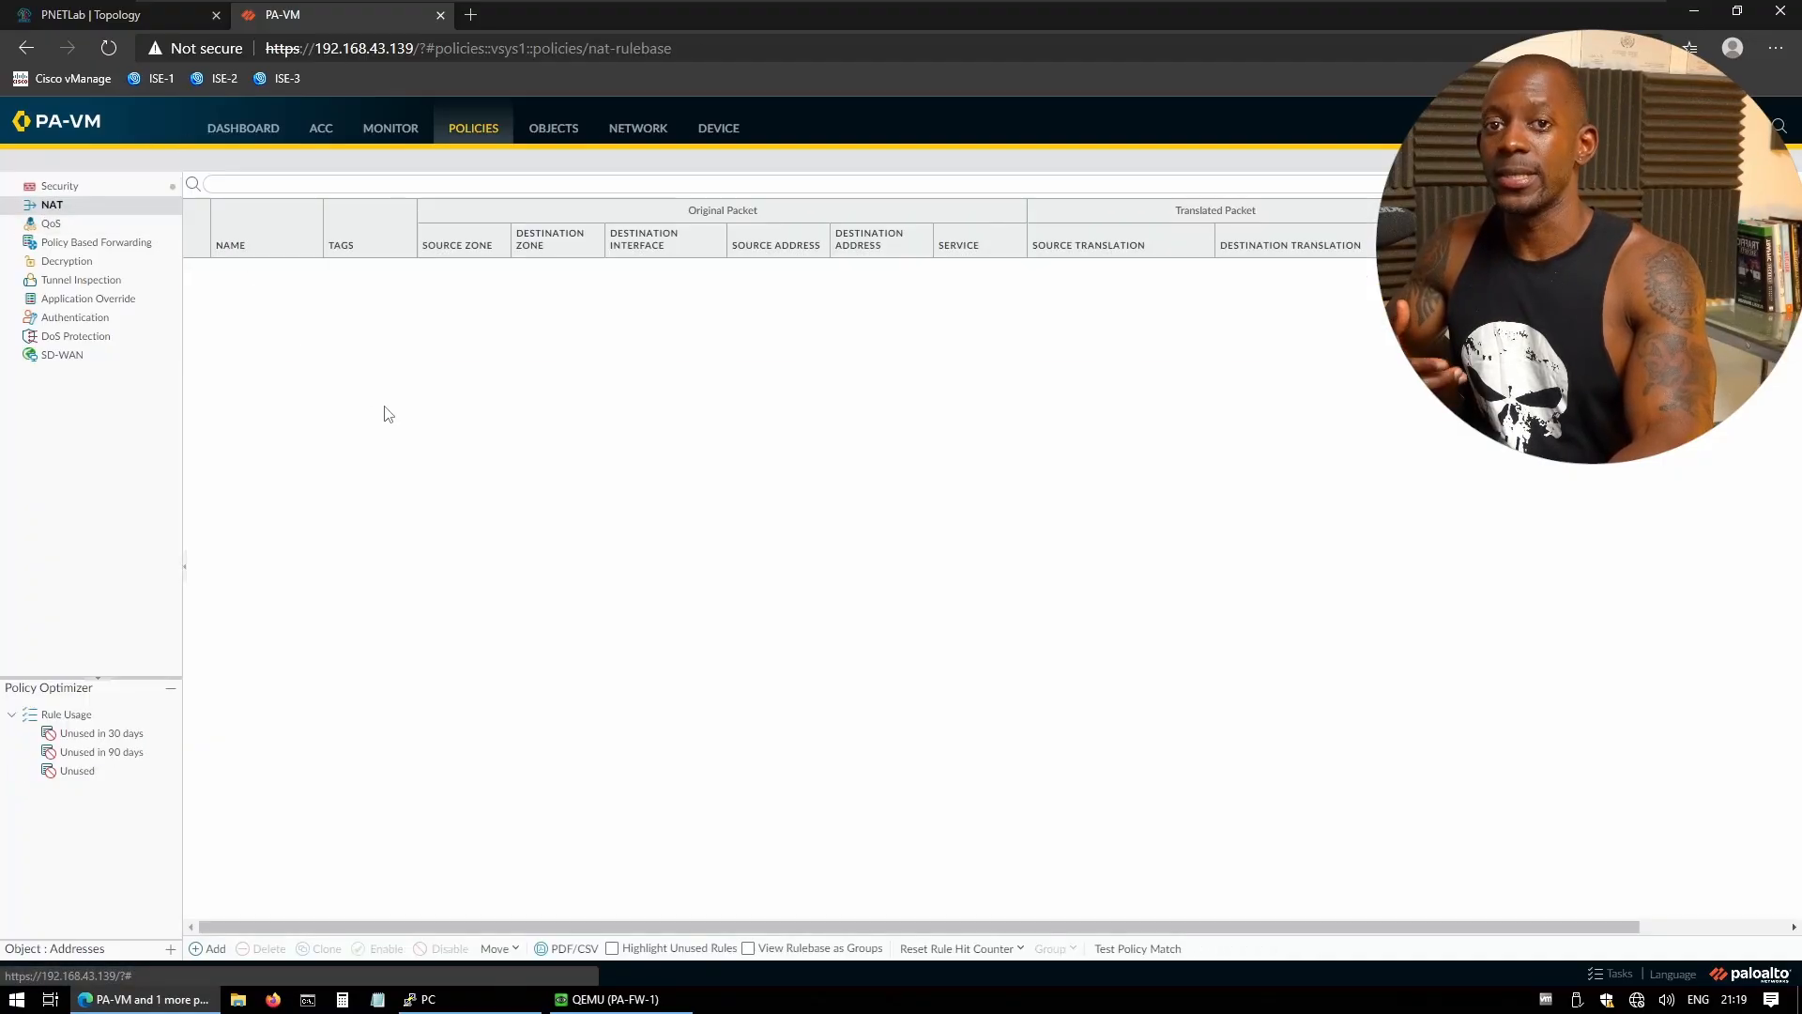
- Create a NAT rule named 'NAT Inside To Outside' with source zone INSIDE
{"action": "left_click", "coordinate": [208, 949]}
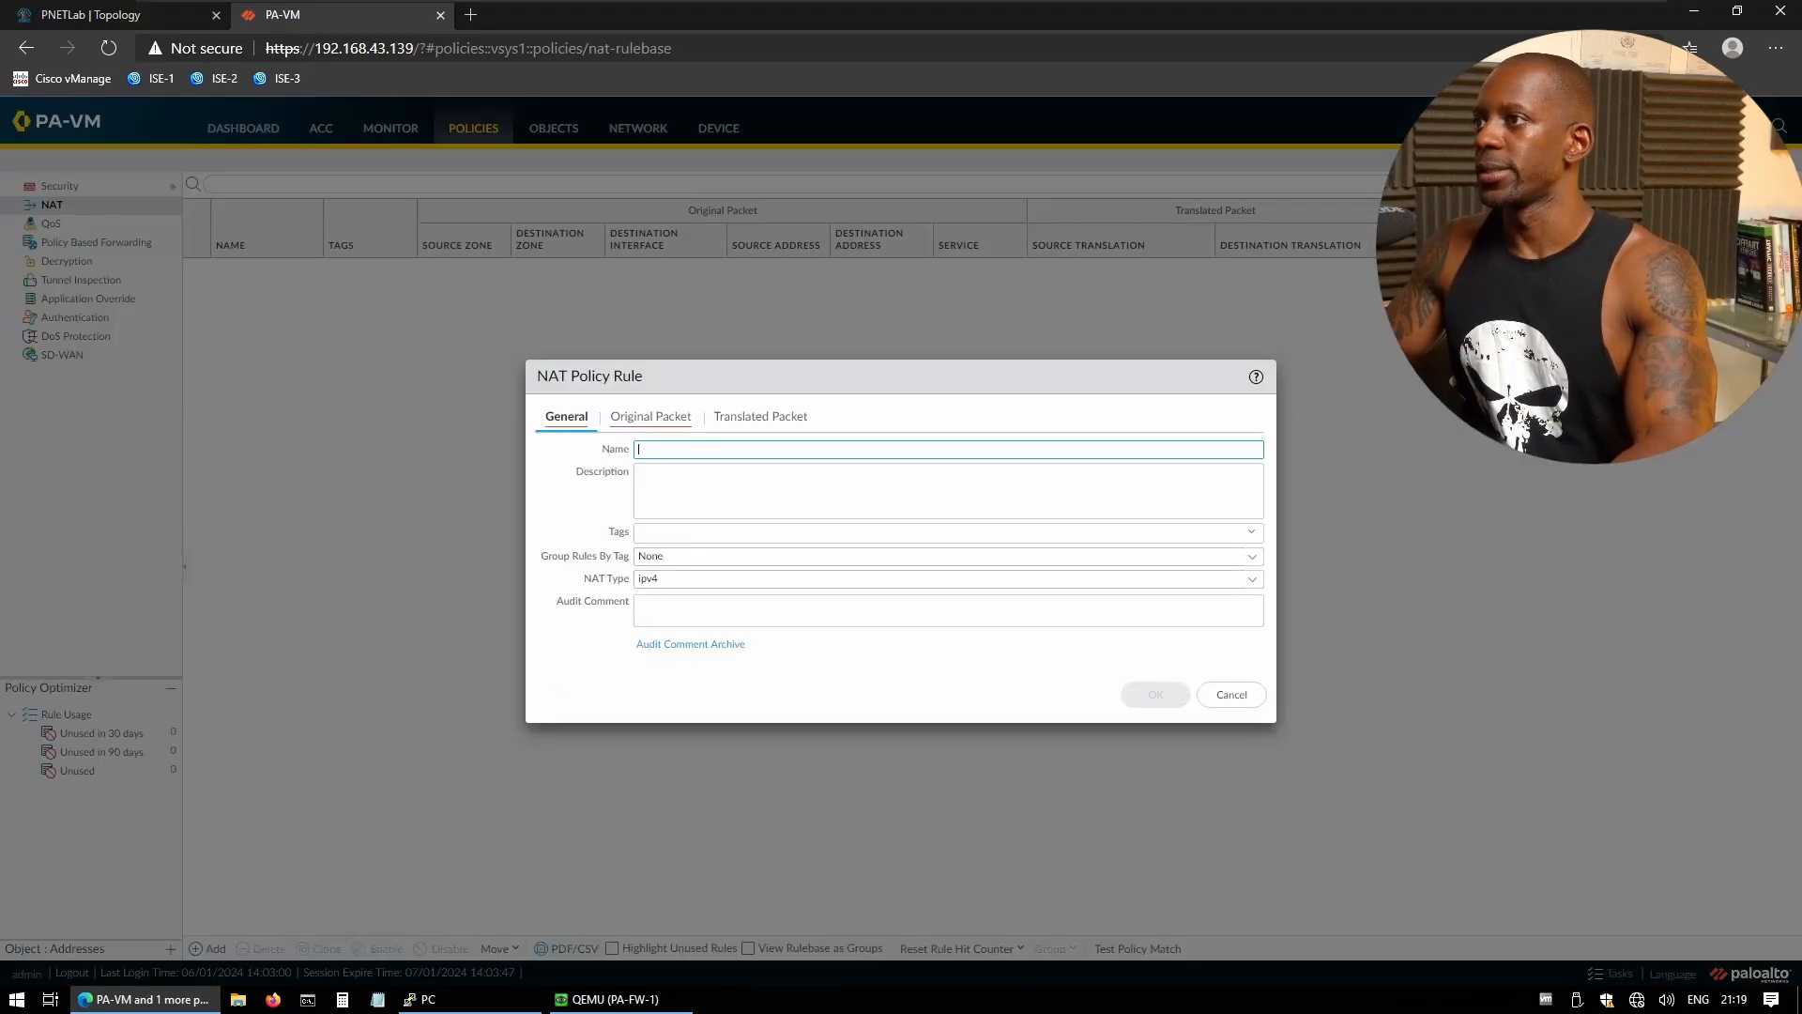
{"action": "type", "text": "NAT"}
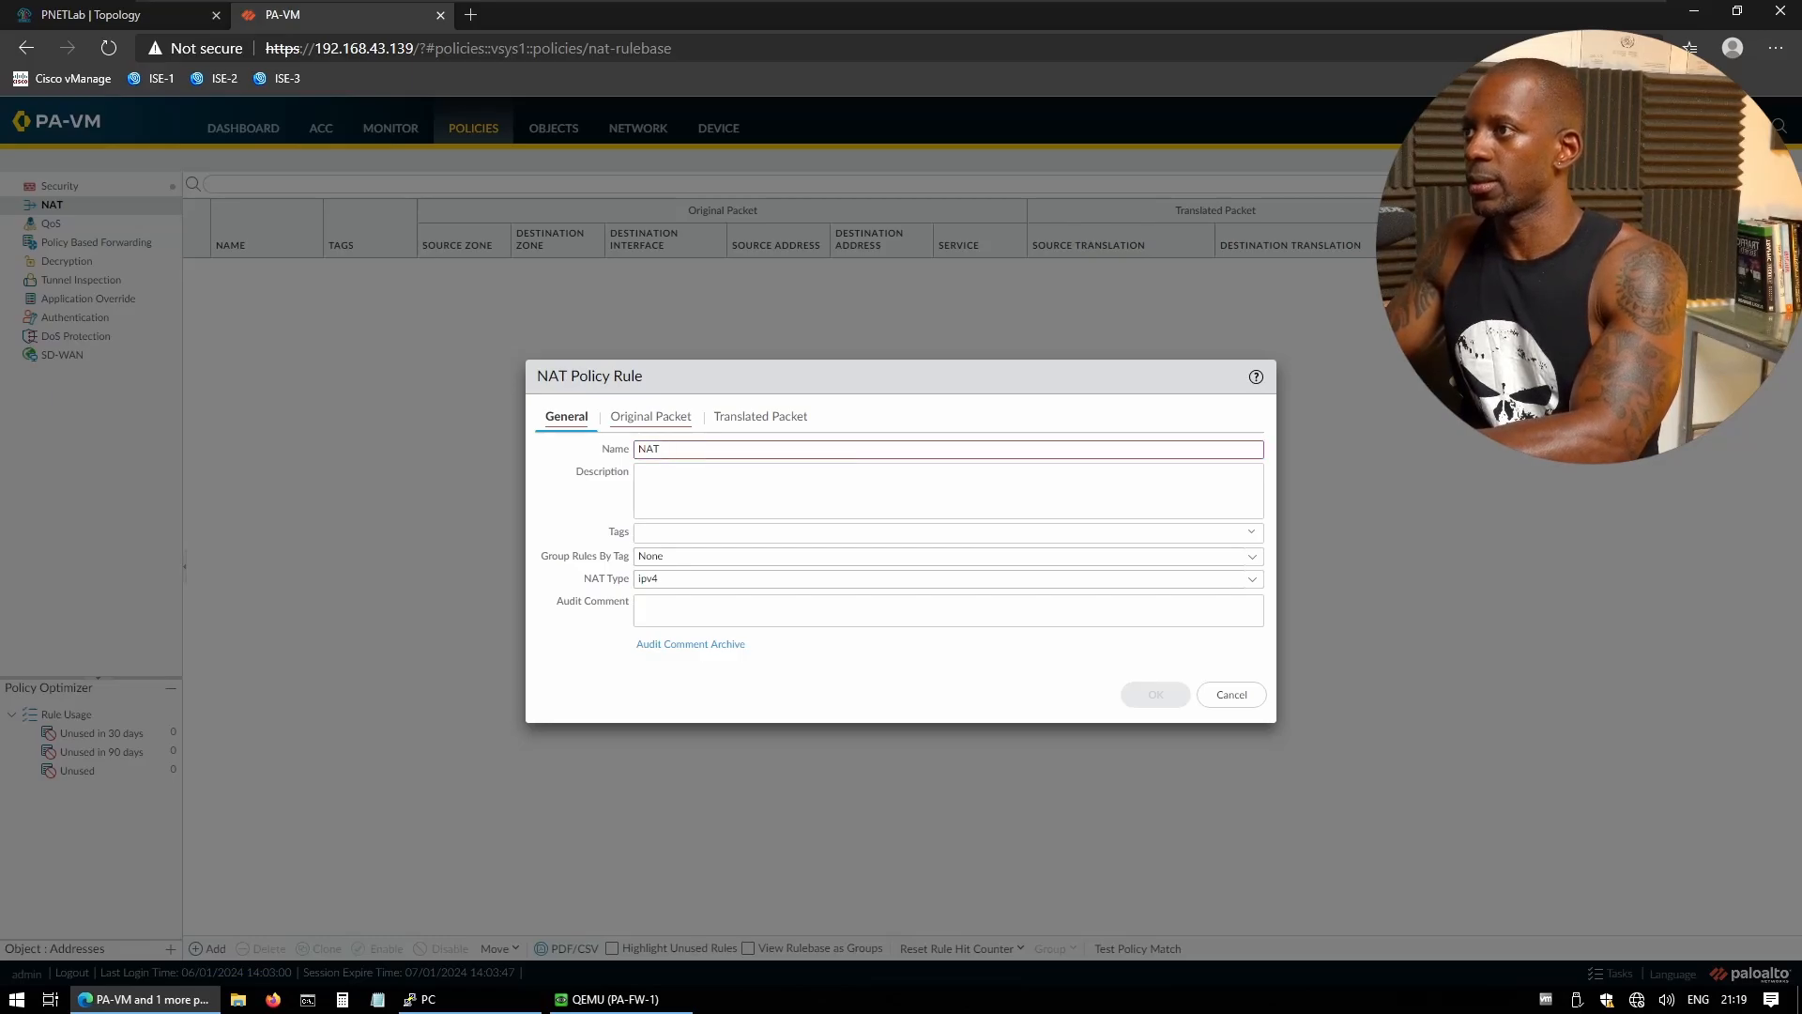
{"action": "type", "text": " Inside To "}
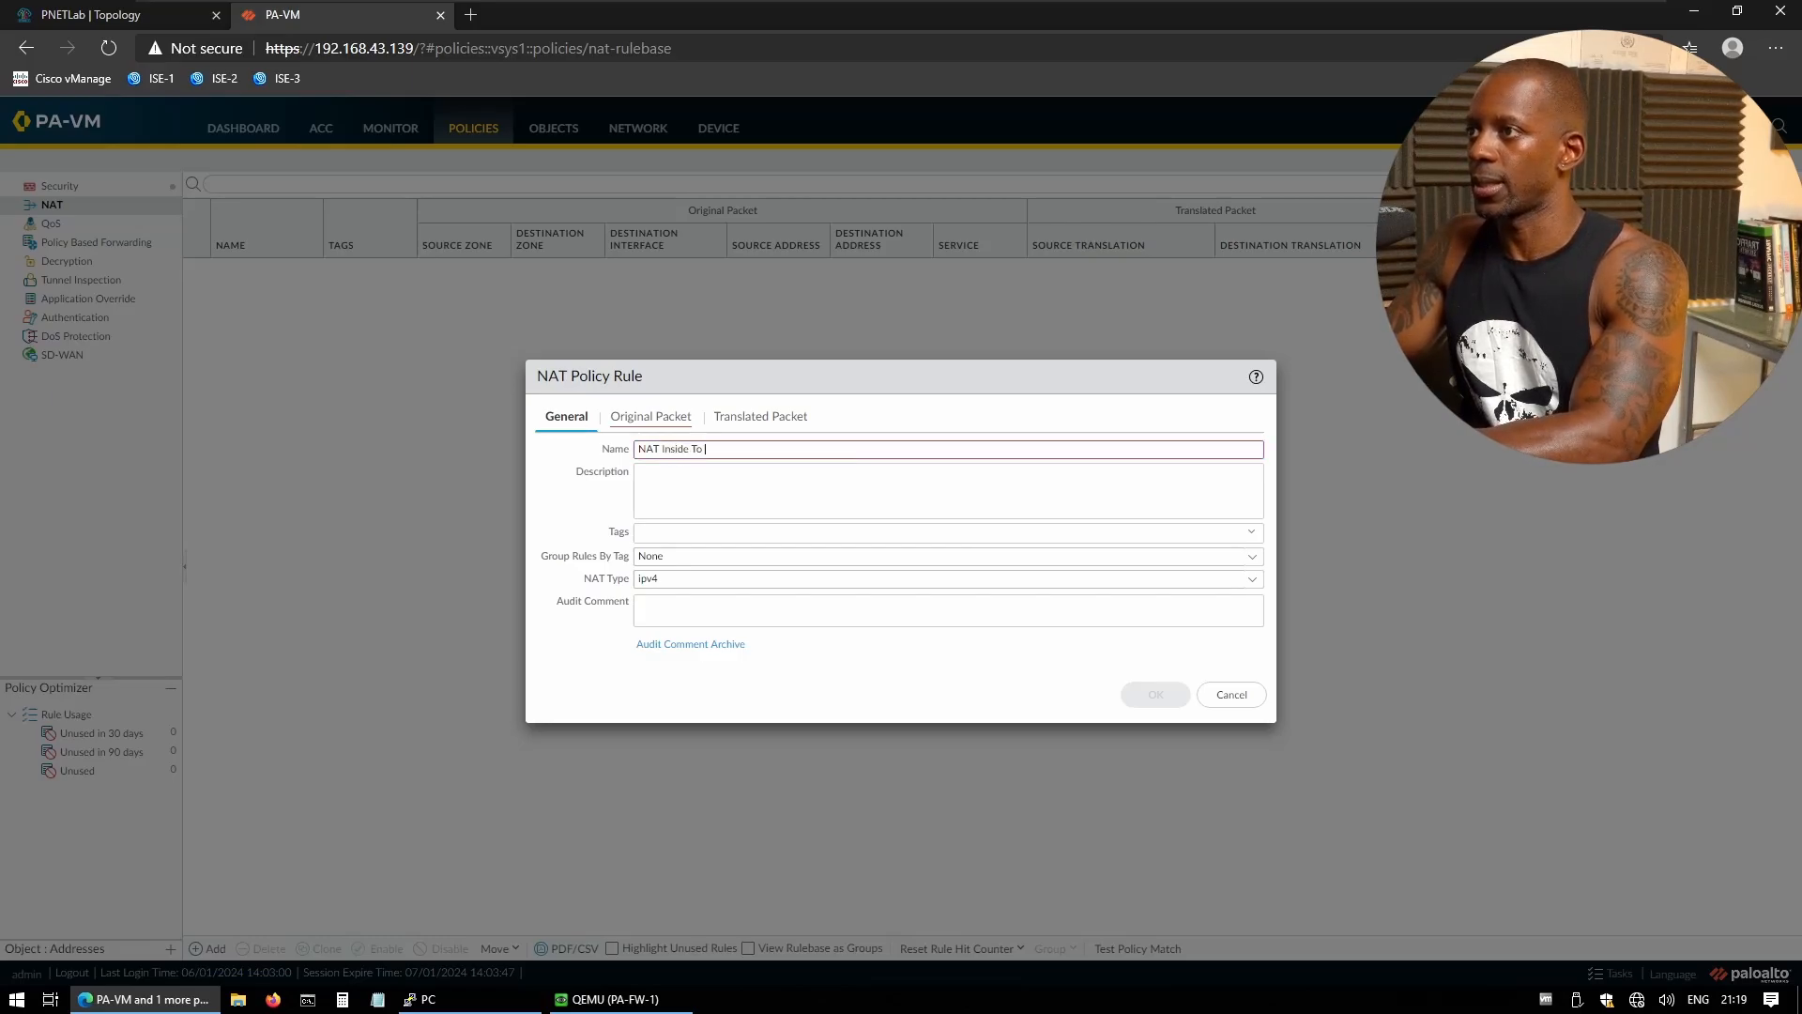
{"action": "type", "text": "Outside"}
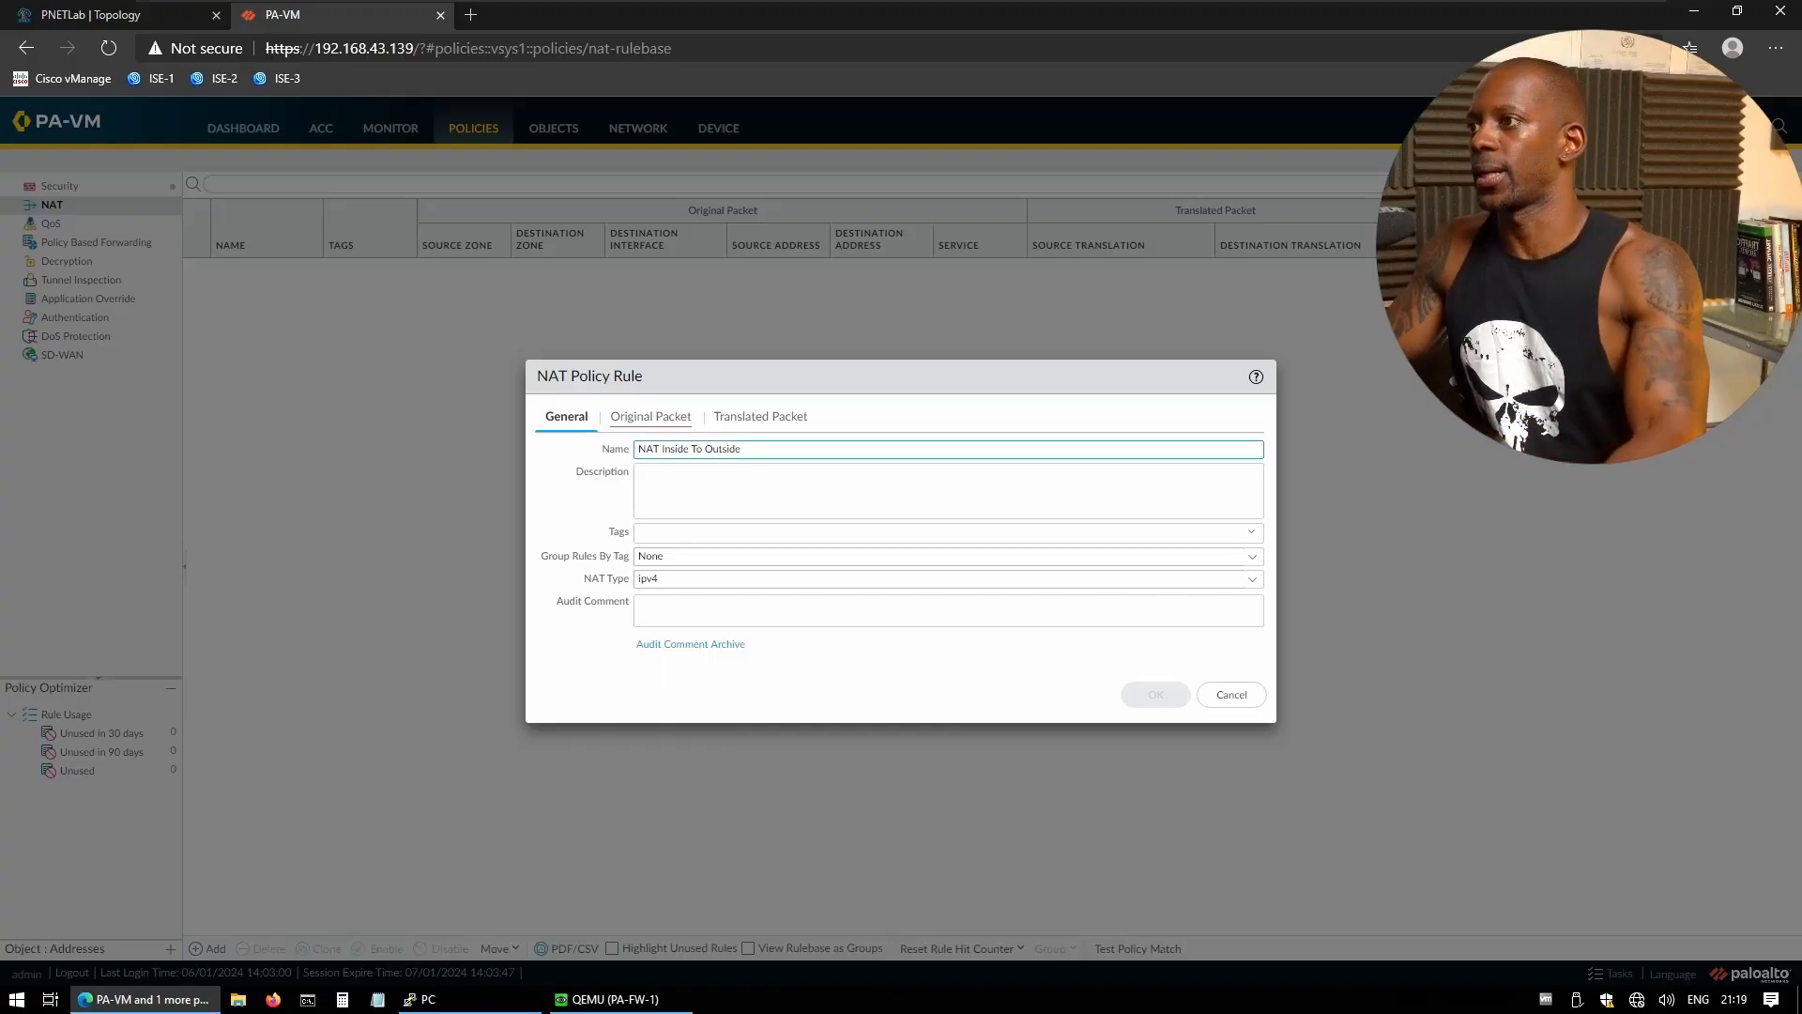
{"action": "left_click", "coordinate": [636, 420]}
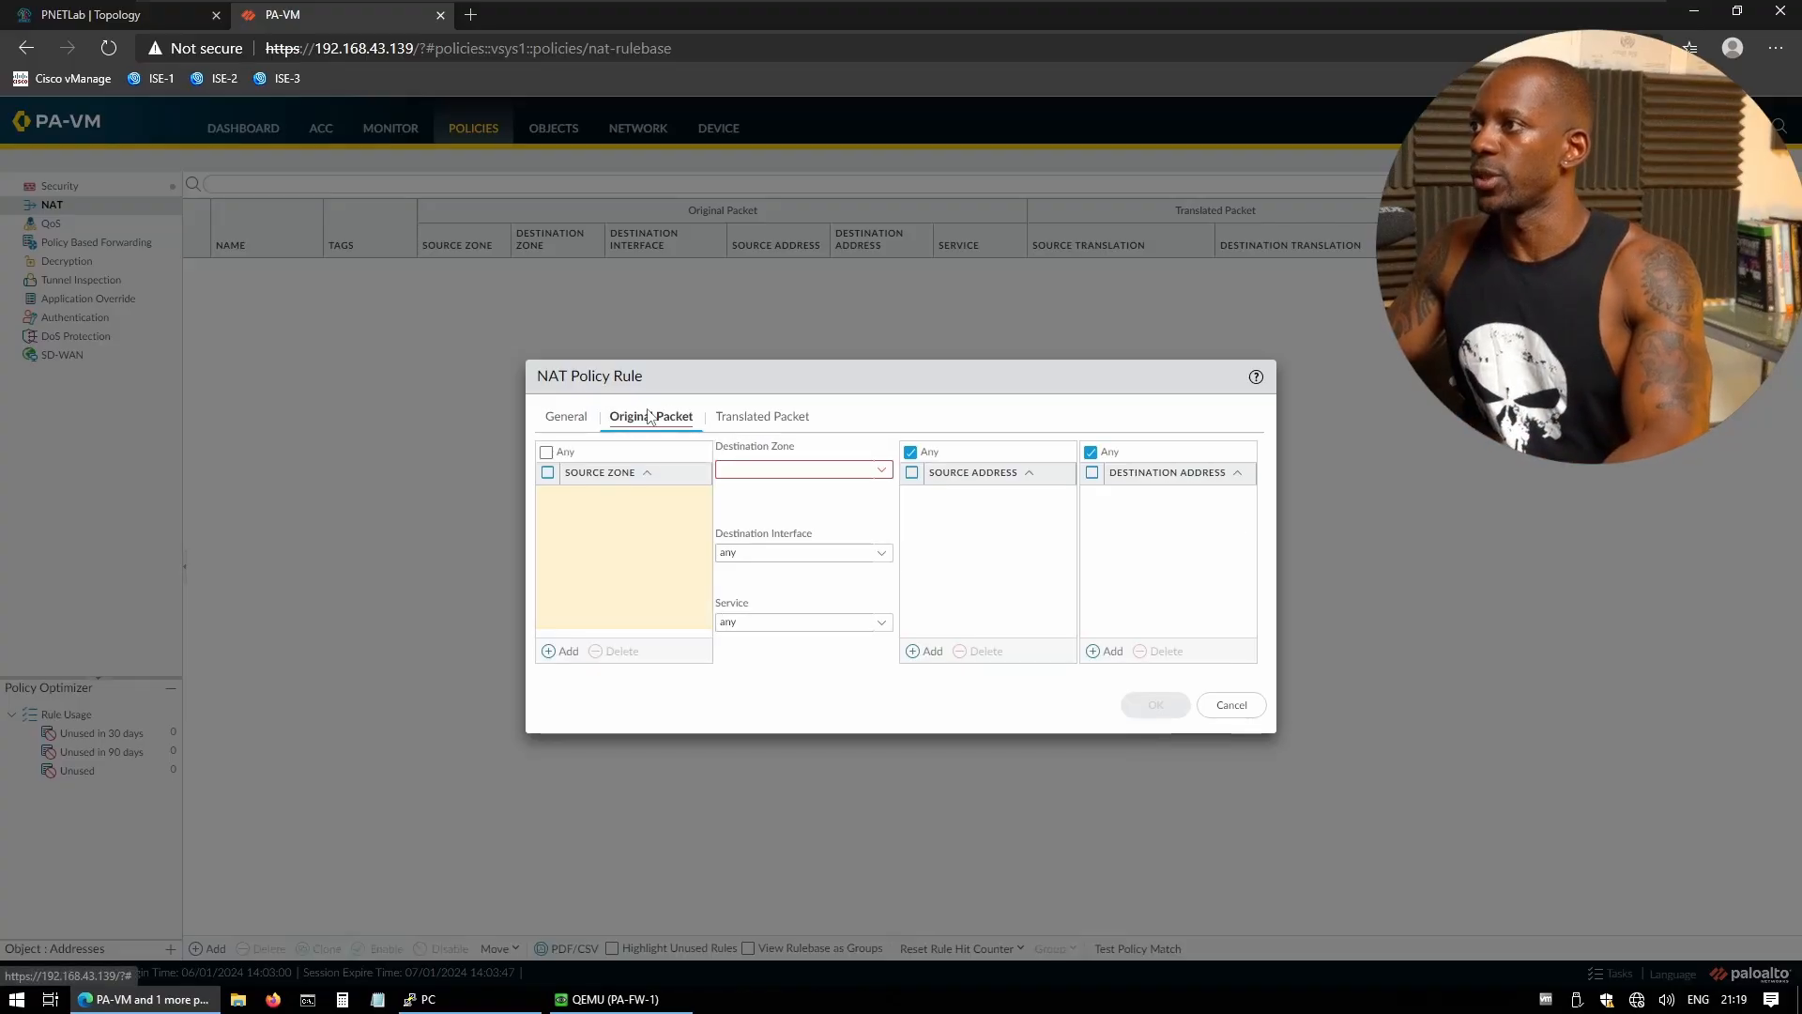
{"action": "left_click", "coordinate": [567, 651]}
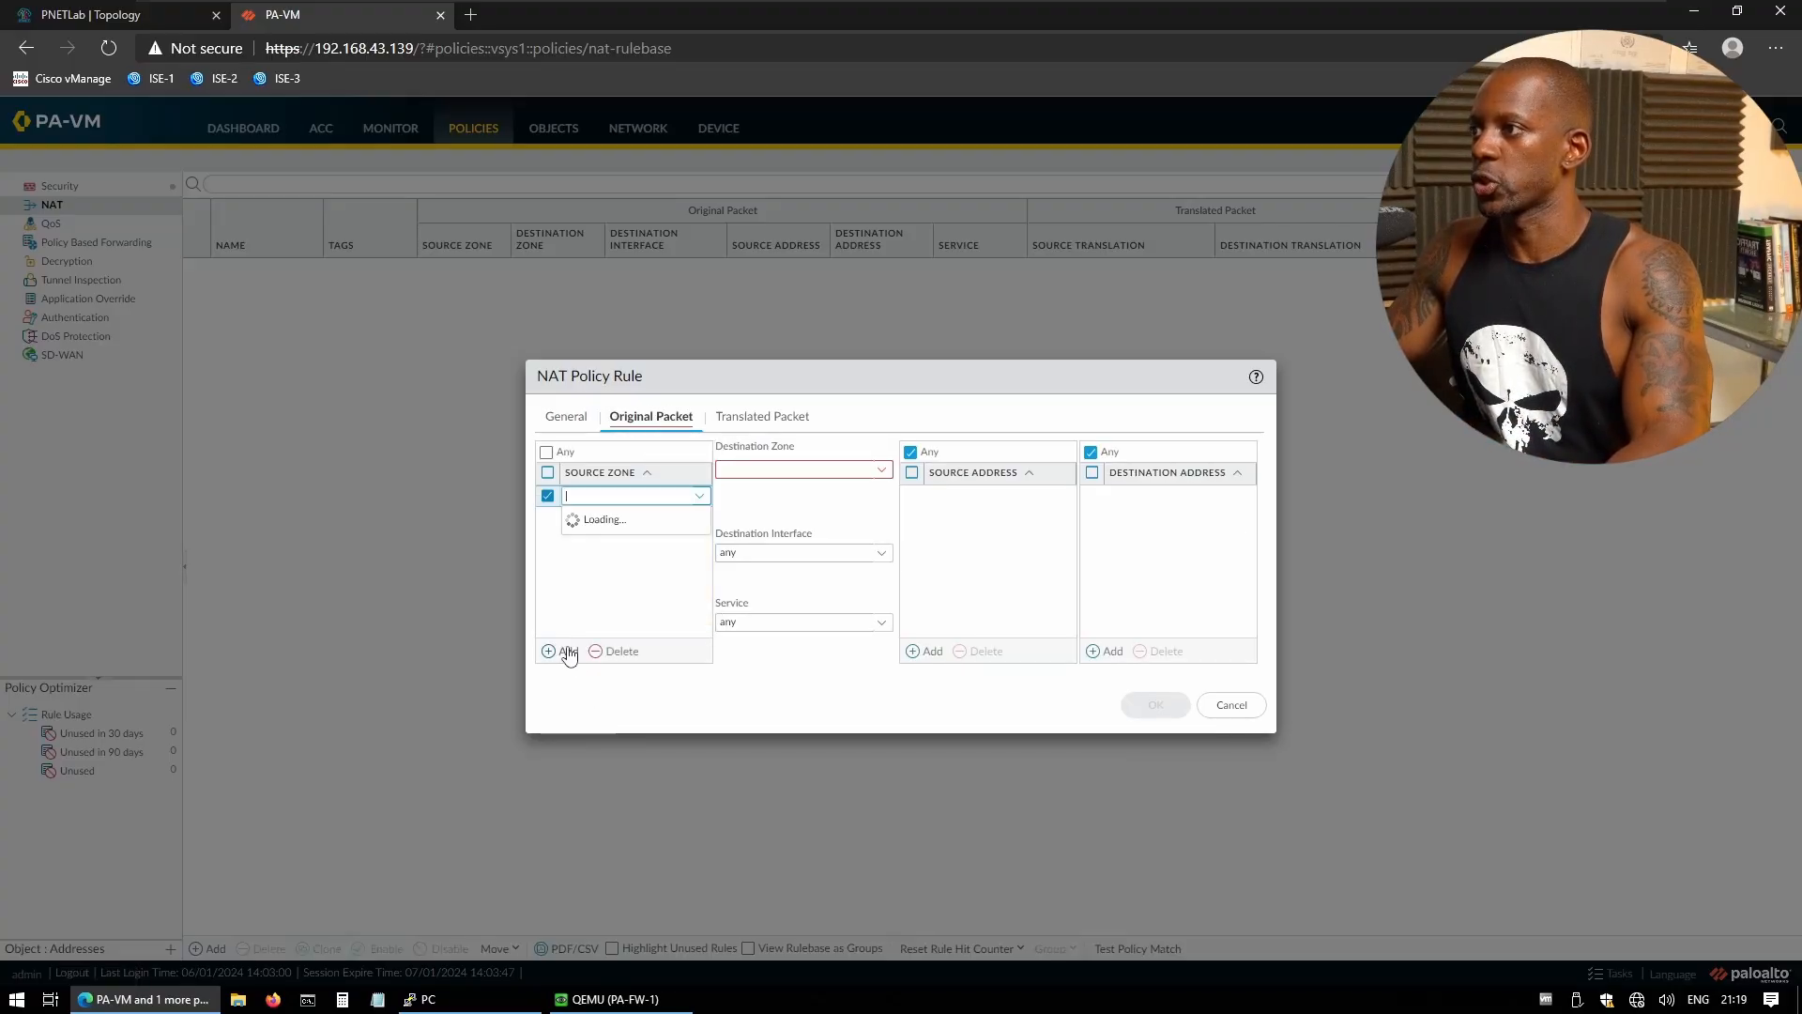
{"action": "left_click", "coordinate": [602, 521]}
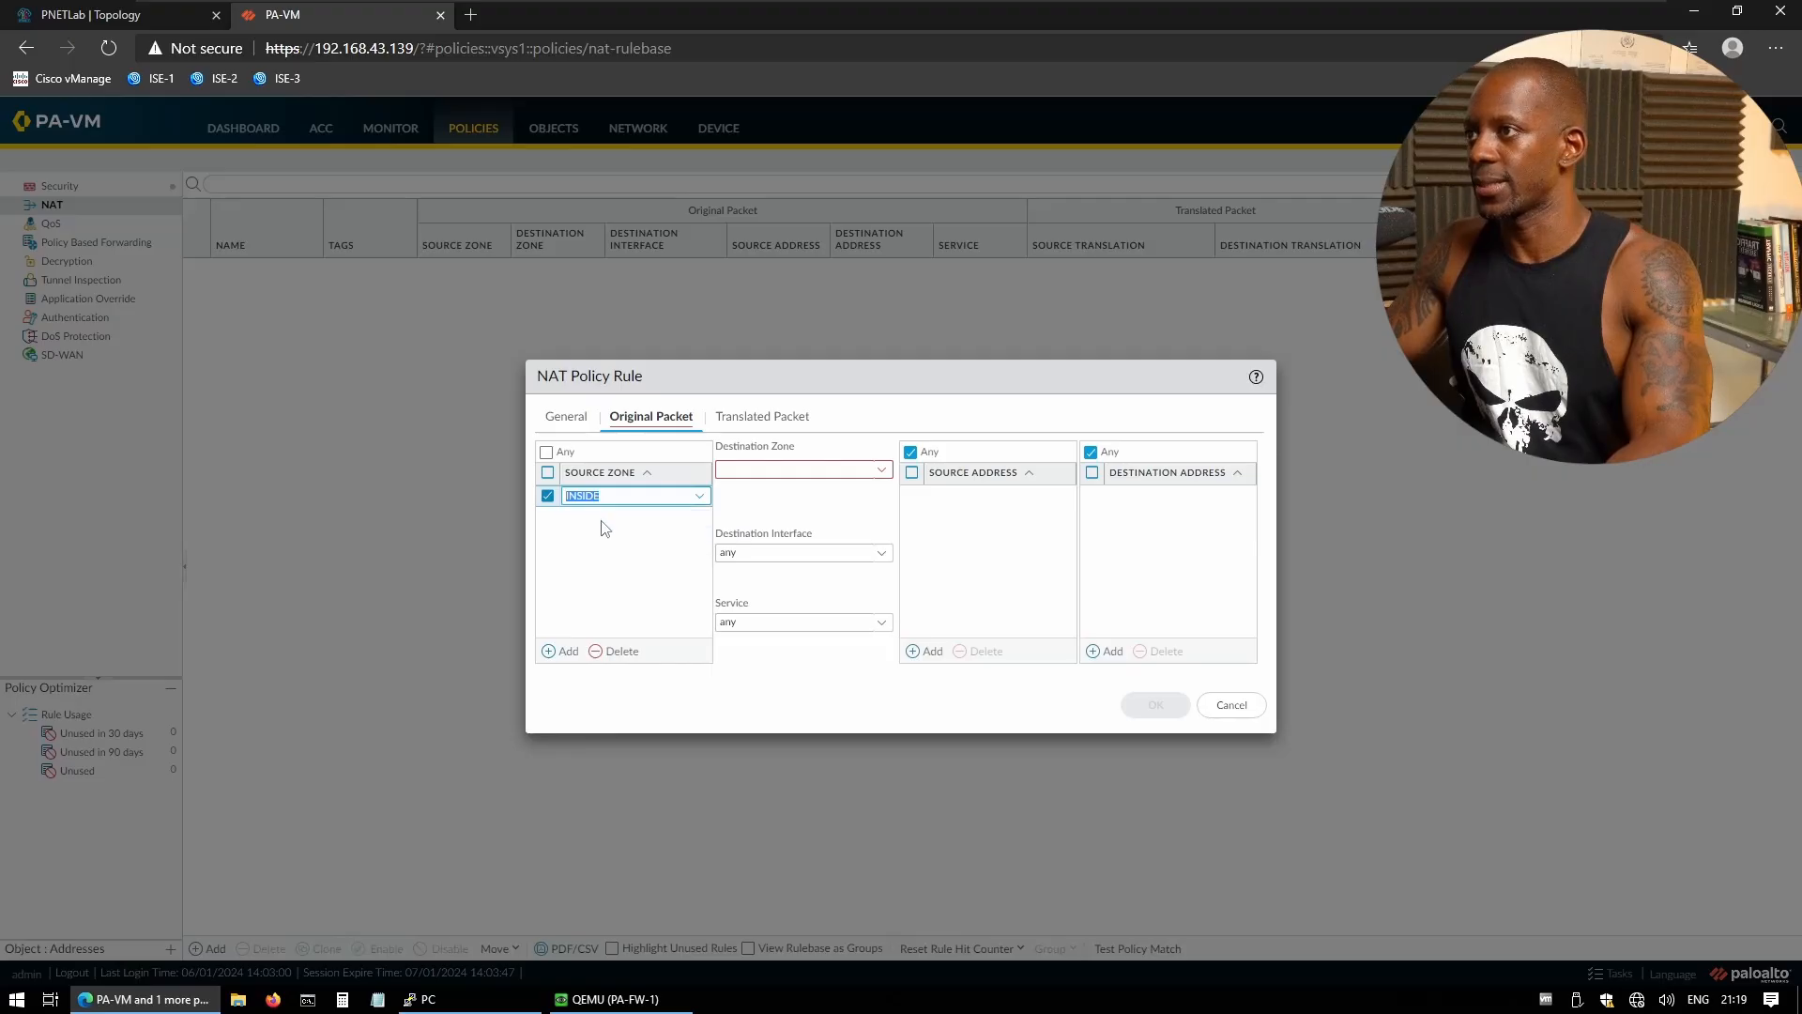
- Set destination zone OUTSIDE, destination interface ethernet1/1, and source address N_192.168.1.0_24
{"action": "left_click", "coordinate": [882, 470]}
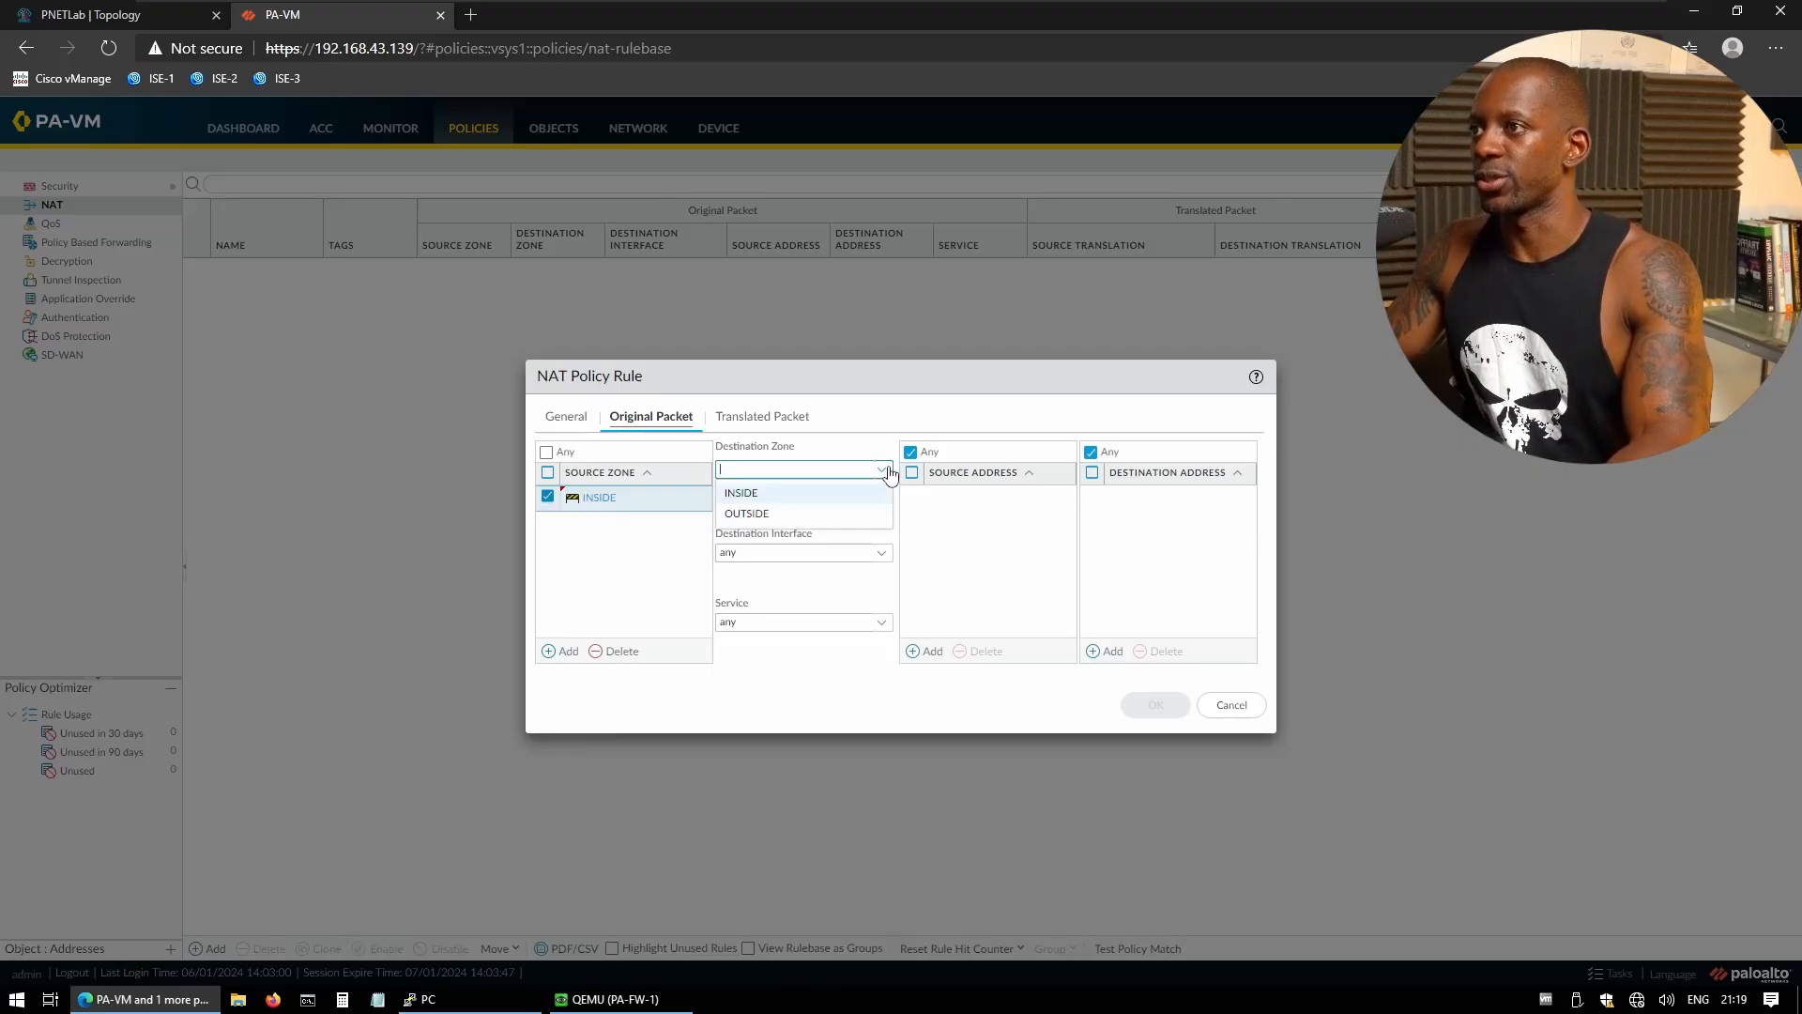
{"action": "left_click", "coordinate": [782, 512]}
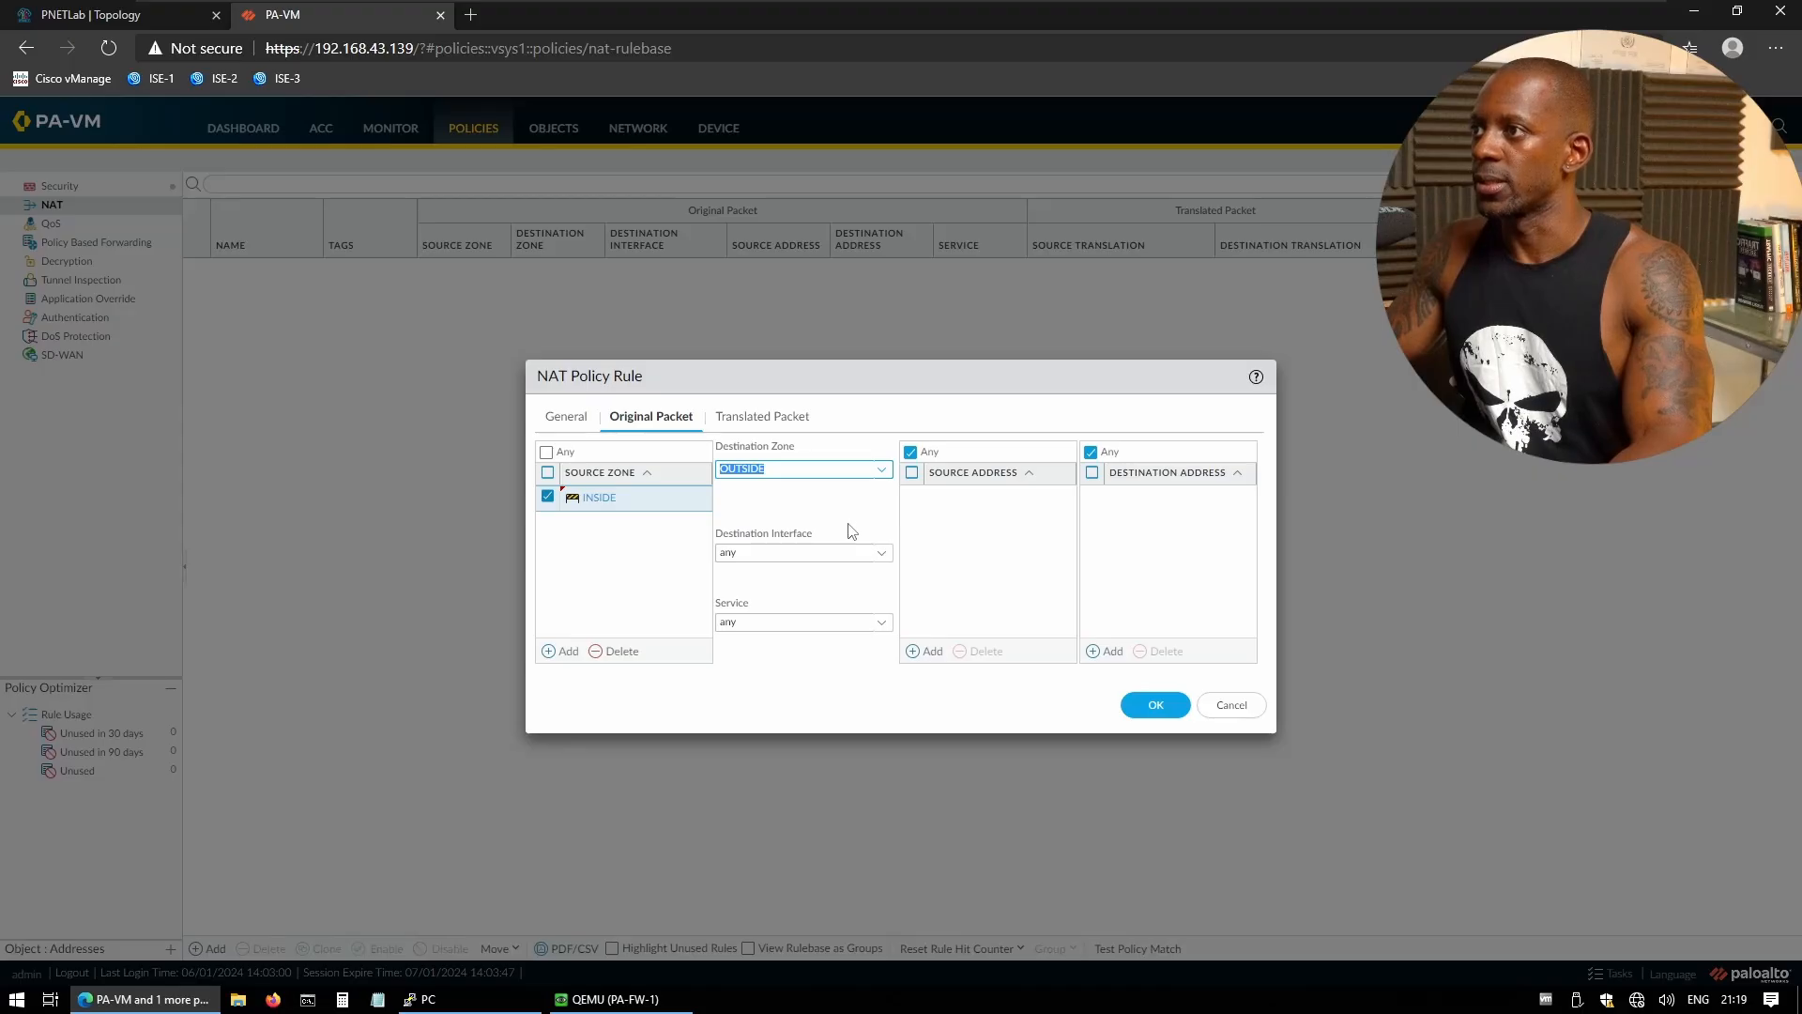
{"action": "left_click", "coordinate": [881, 554]}
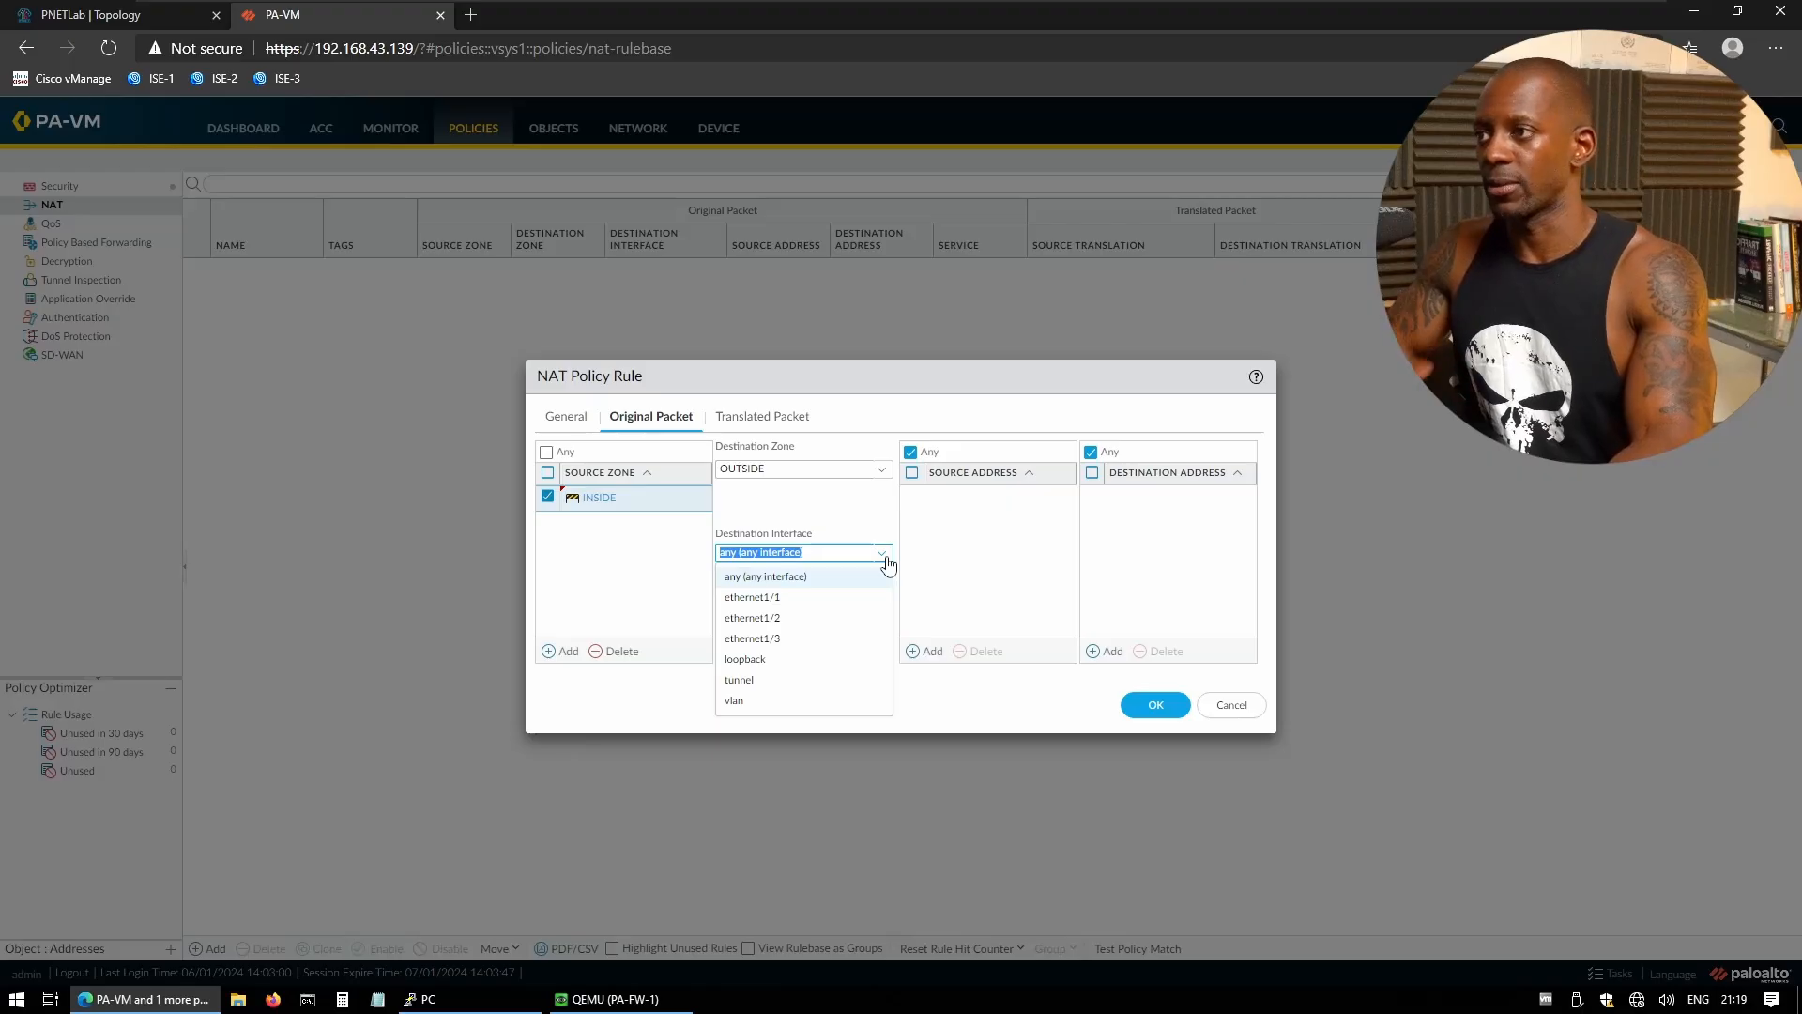
{"action": "left_click", "coordinate": [782, 609]}
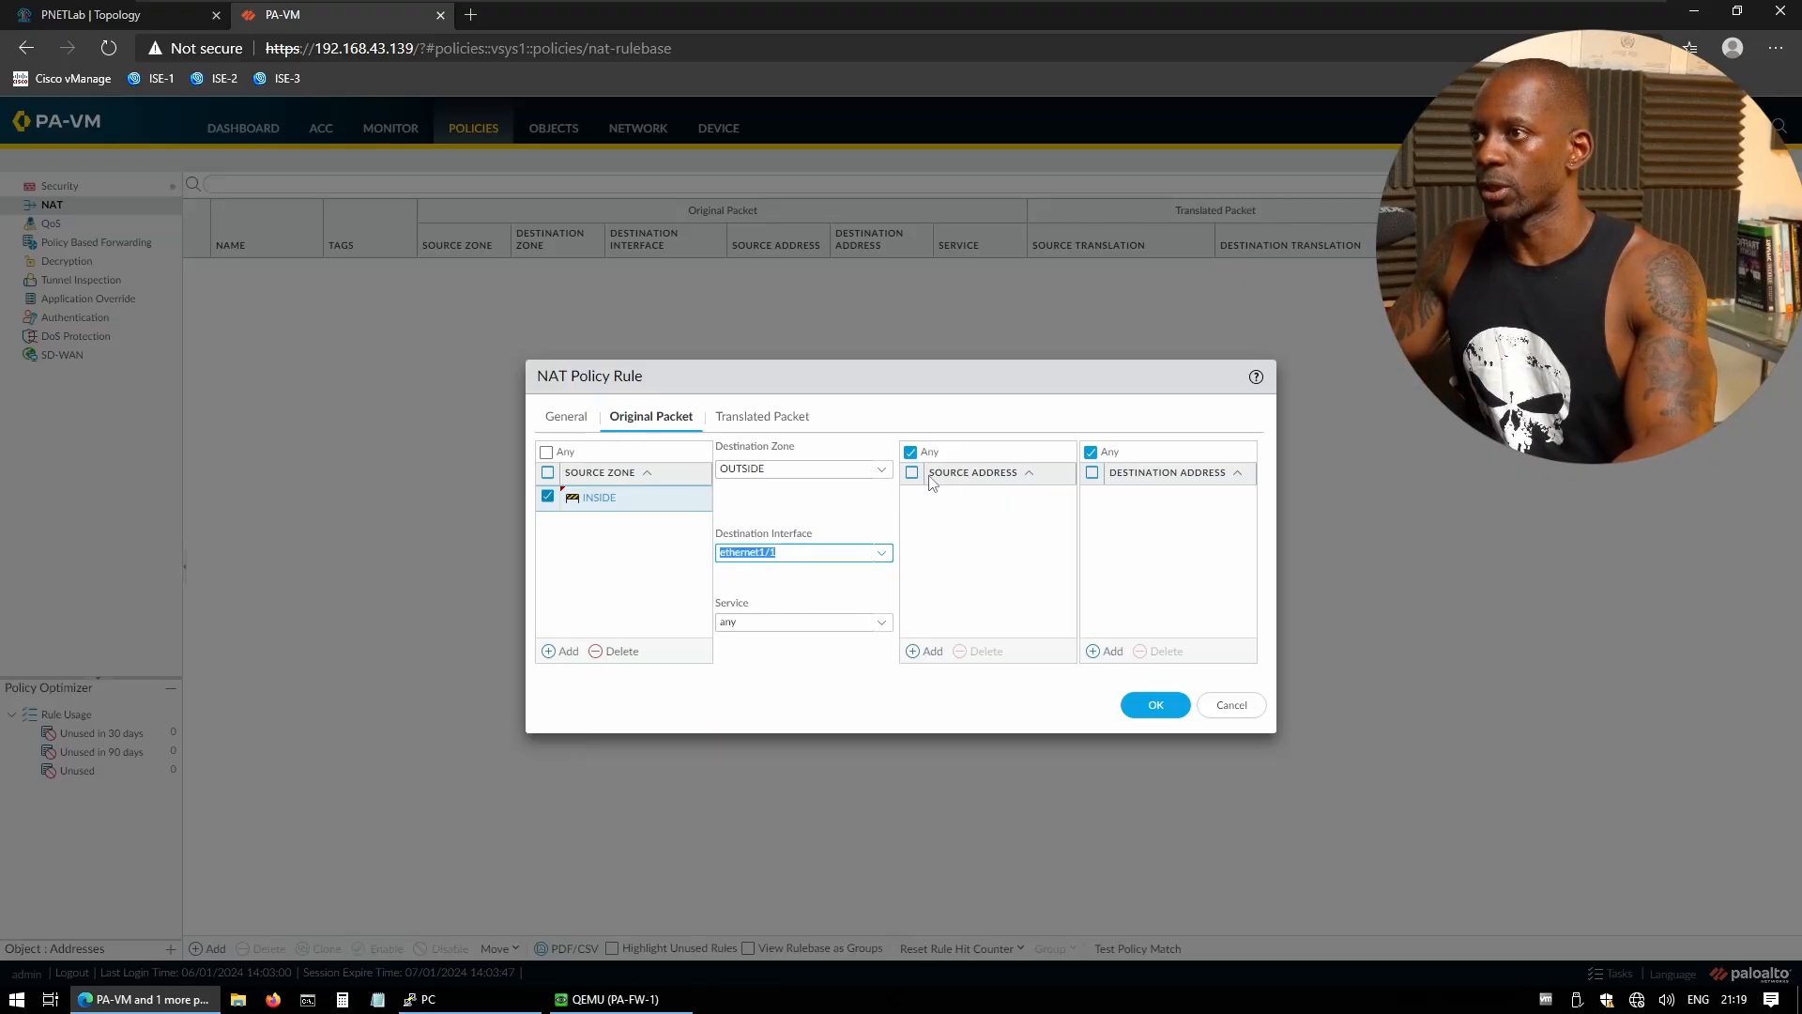
{"action": "left_click", "coordinate": [928, 656]}
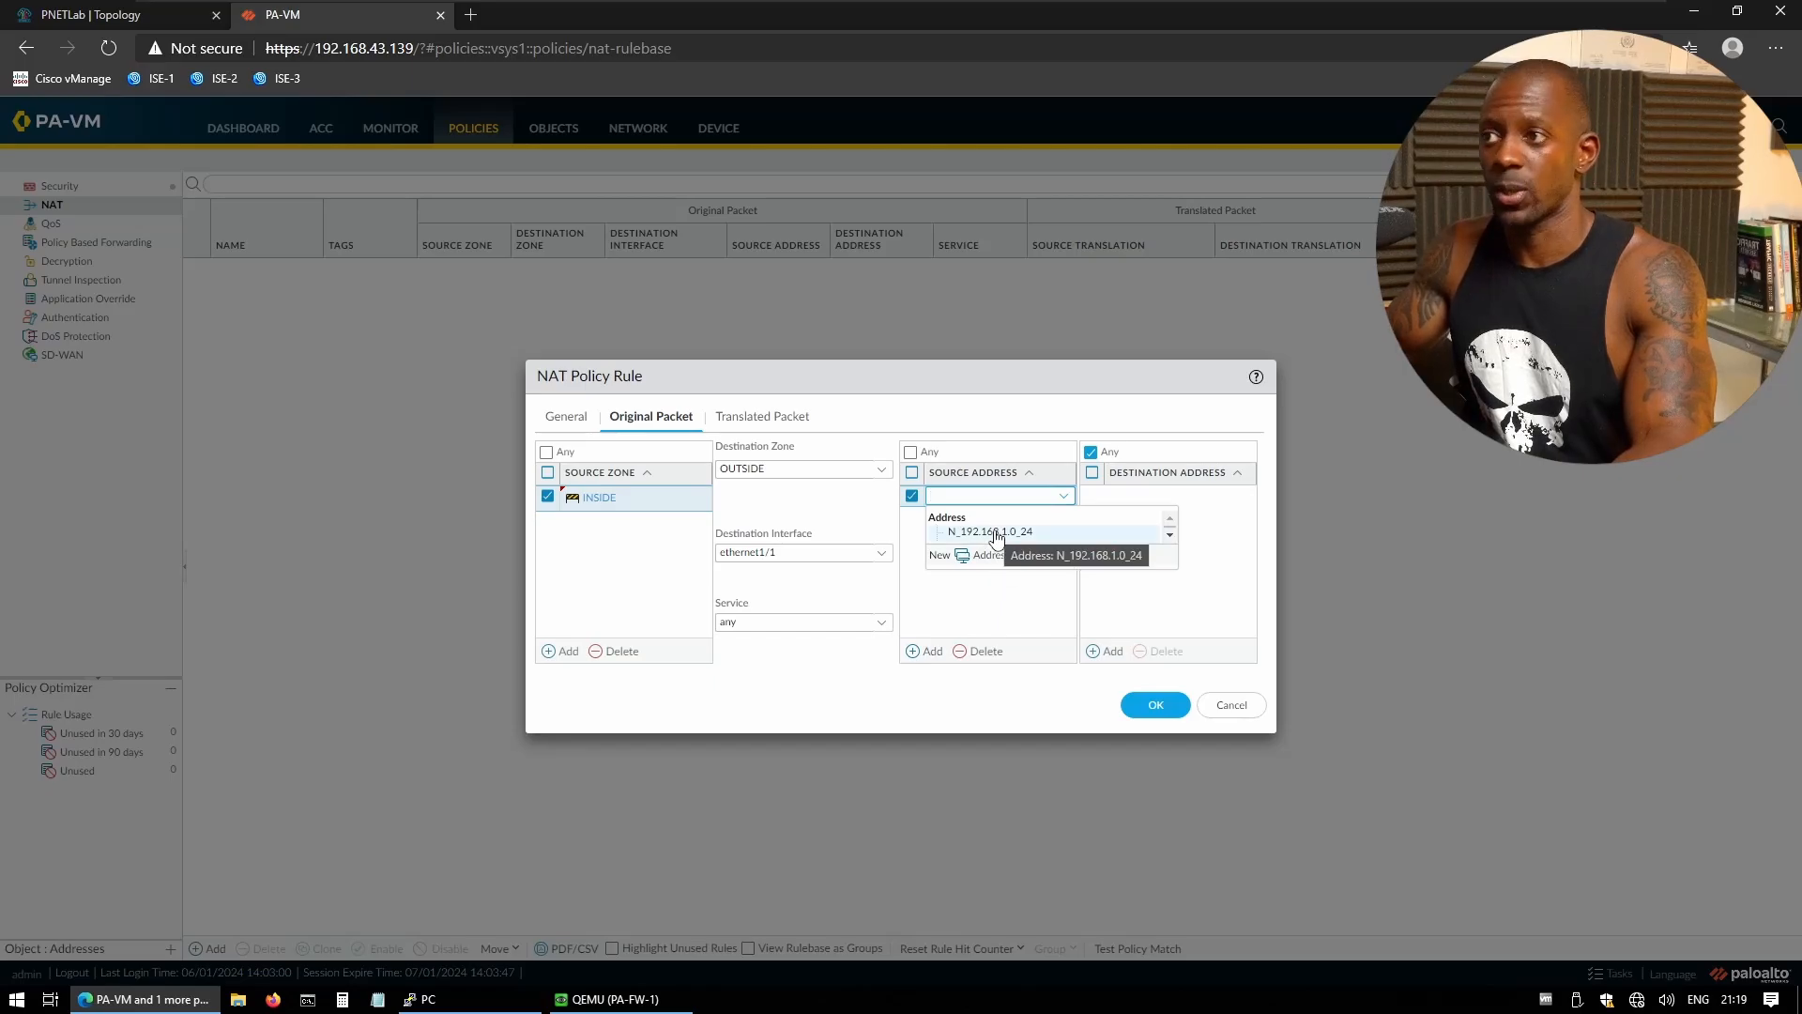
{"action": "left_click", "coordinate": [995, 532]}
{"action": "left_click", "coordinate": [974, 555]}
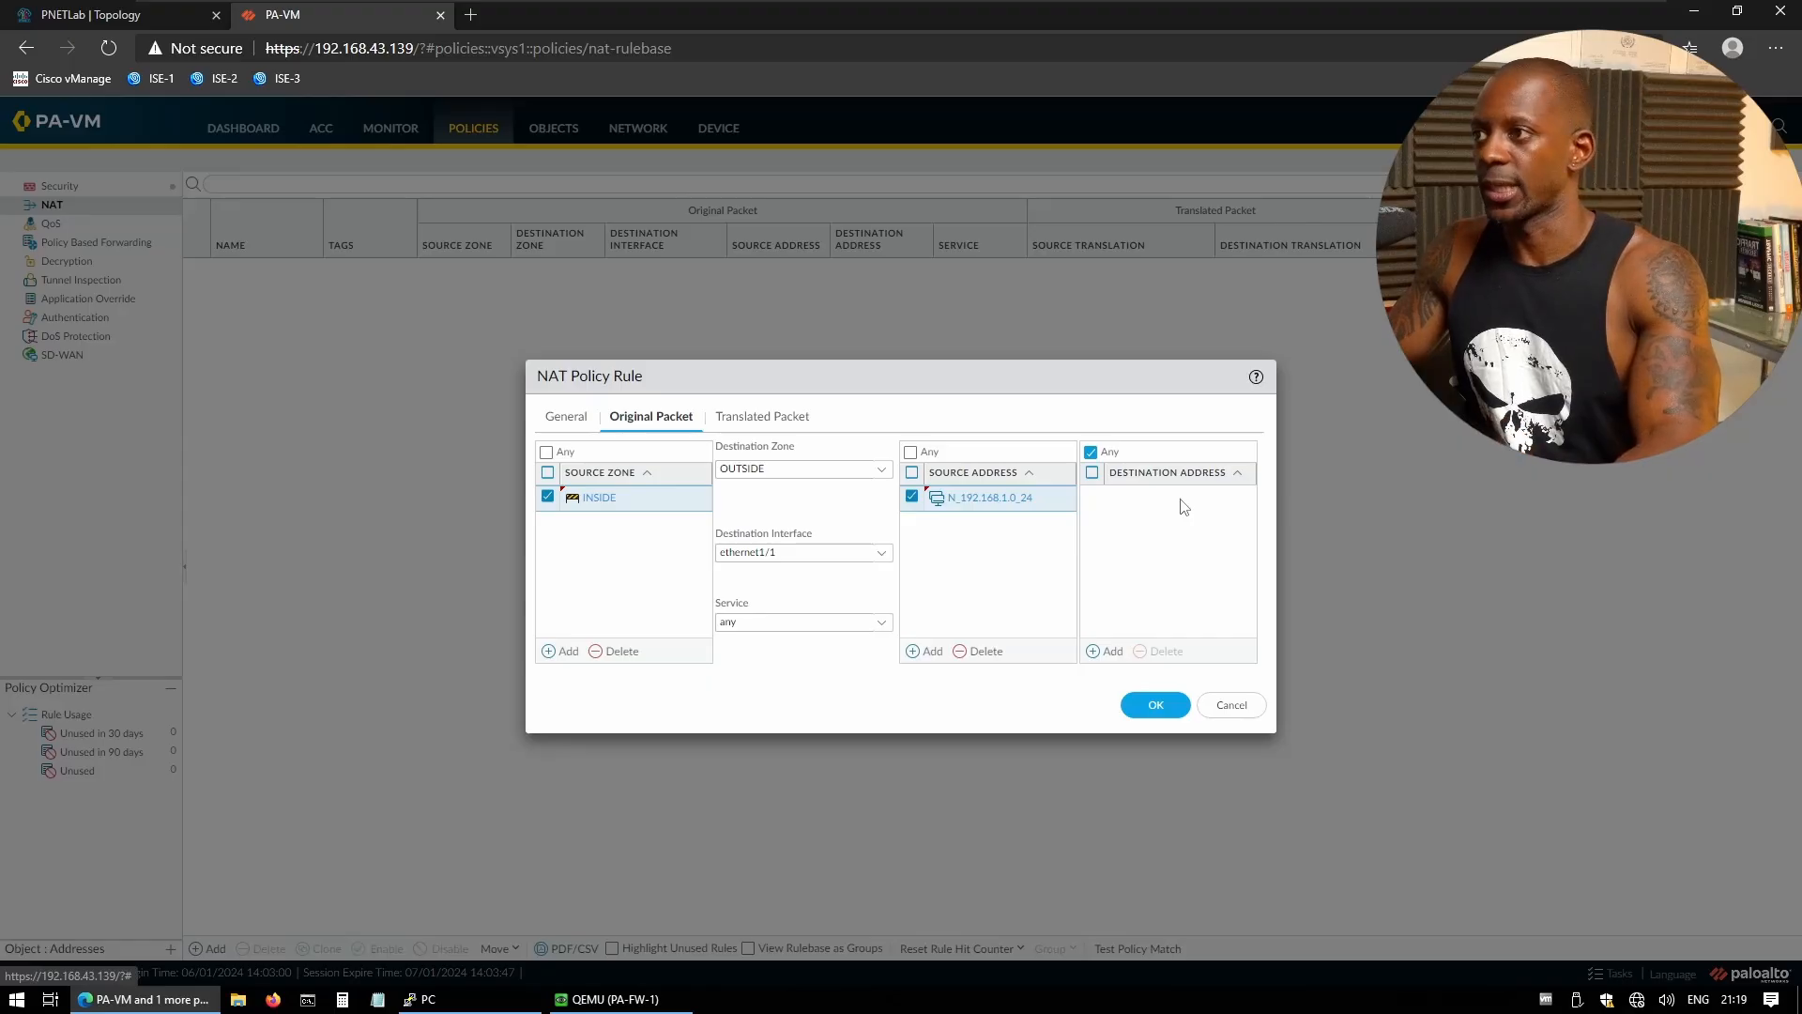
- Set source translation to Dynamic IP And Port using the interface address
{"action": "left_click", "coordinate": [790, 424]}
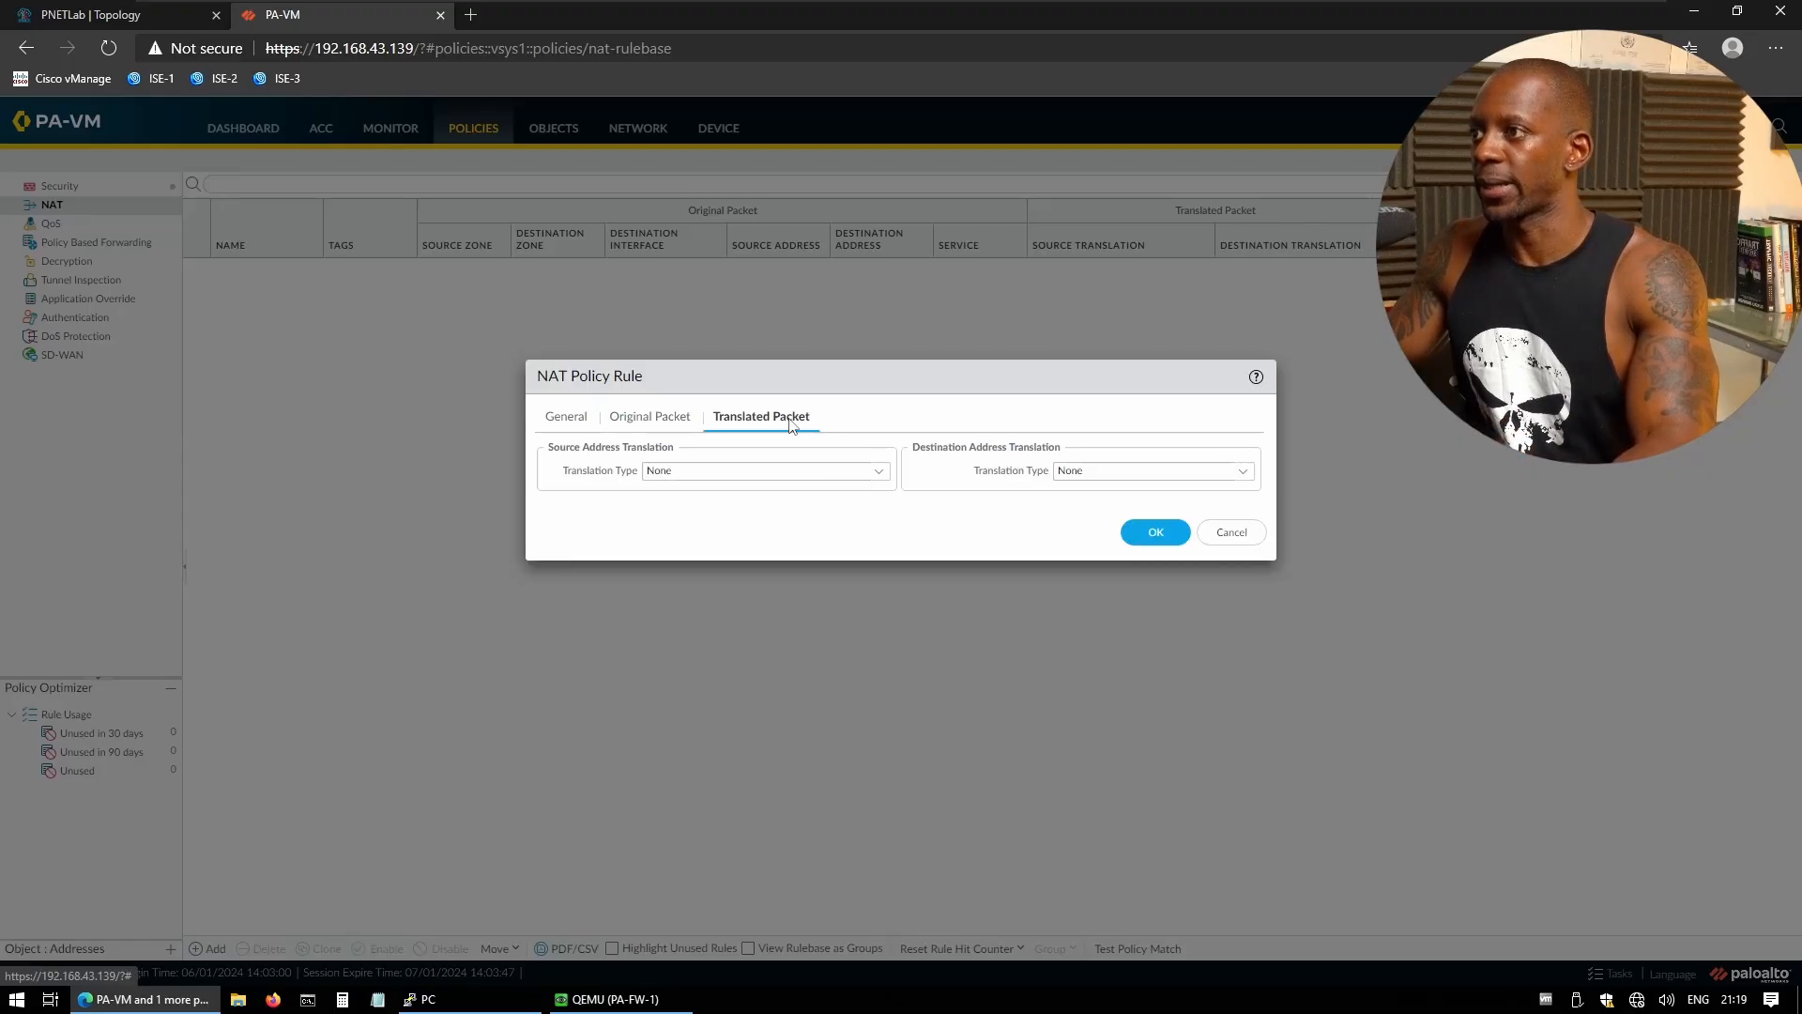
{"action": "left_click", "coordinate": [877, 473]}
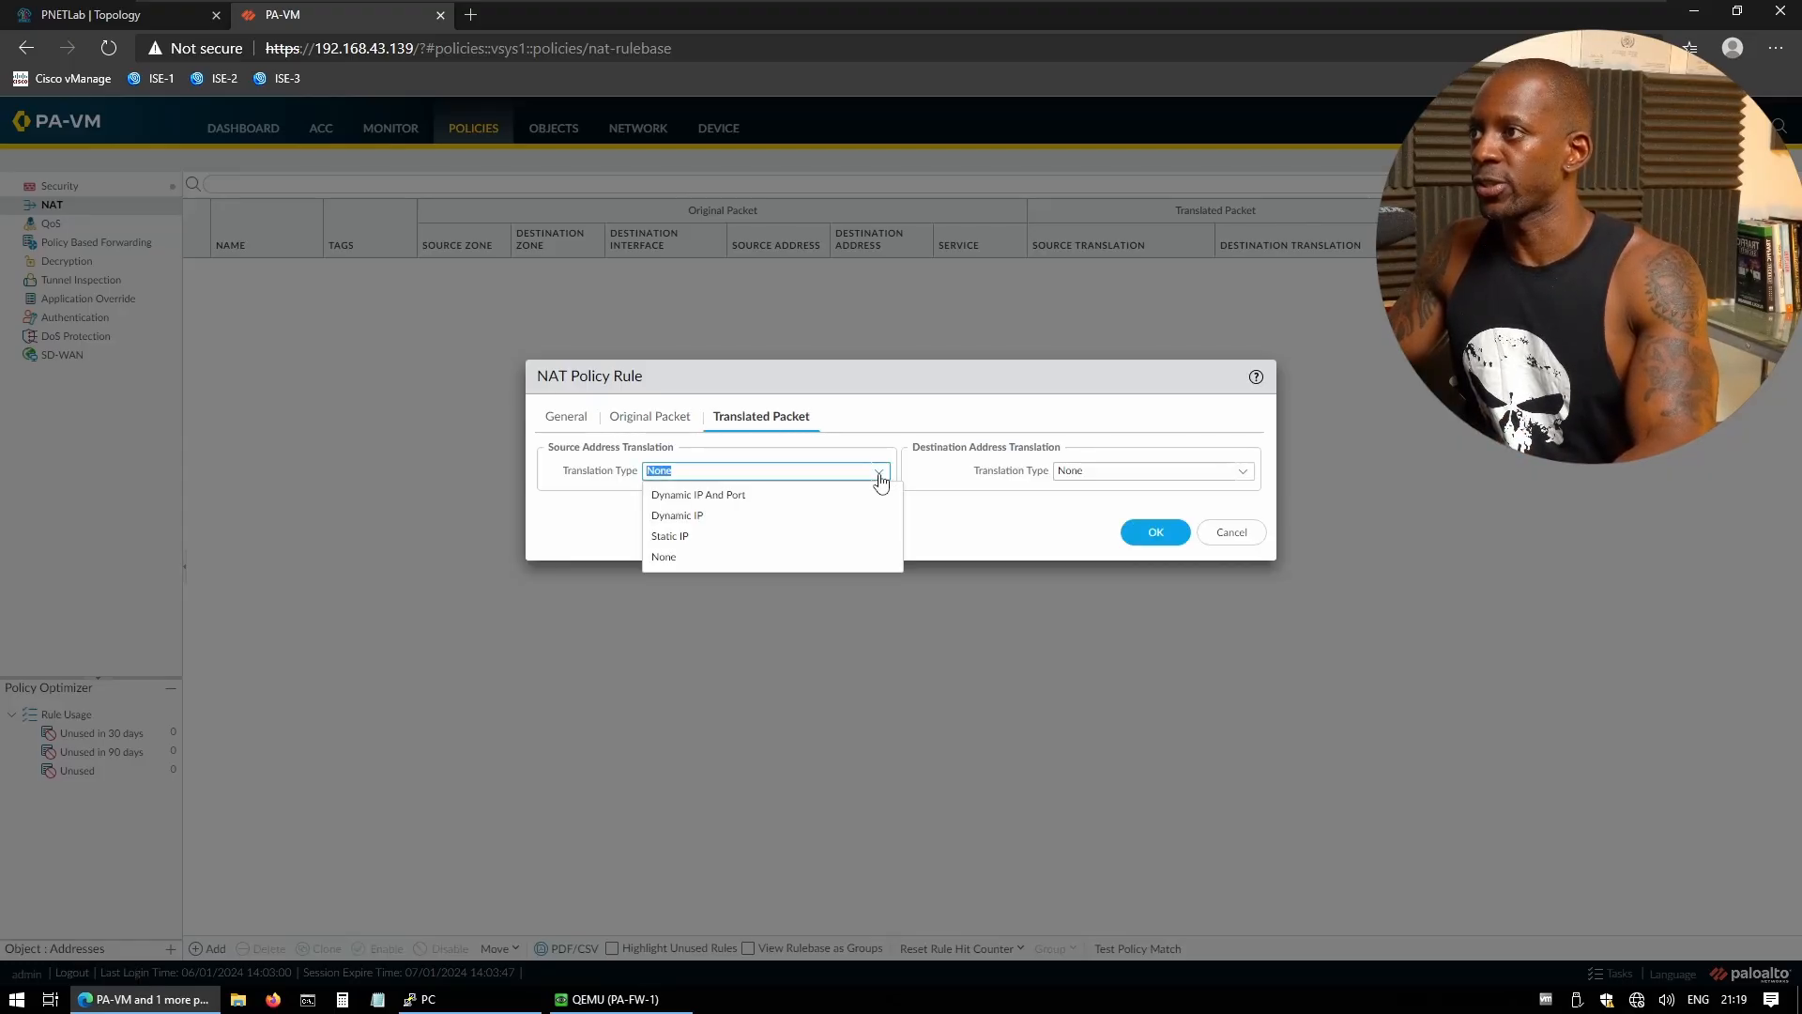
{"action": "left_click", "coordinate": [759, 497]}
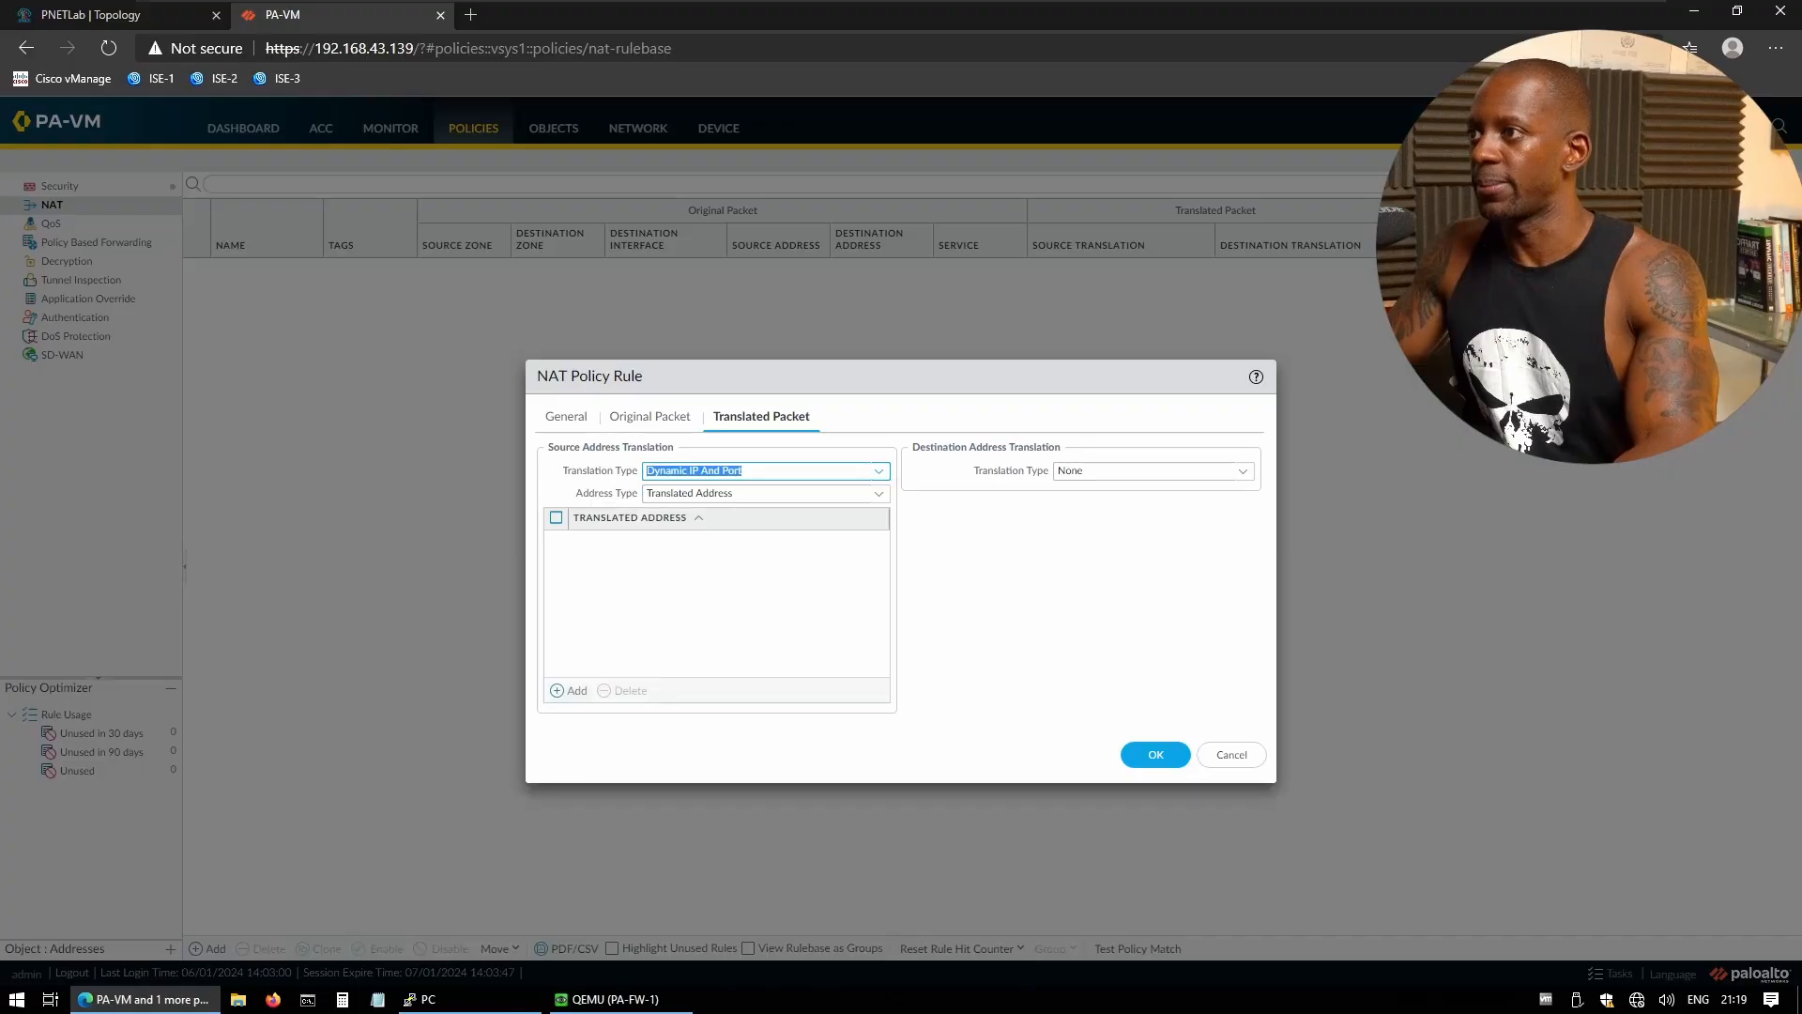
{"action": "left_click", "coordinate": [882, 497]}
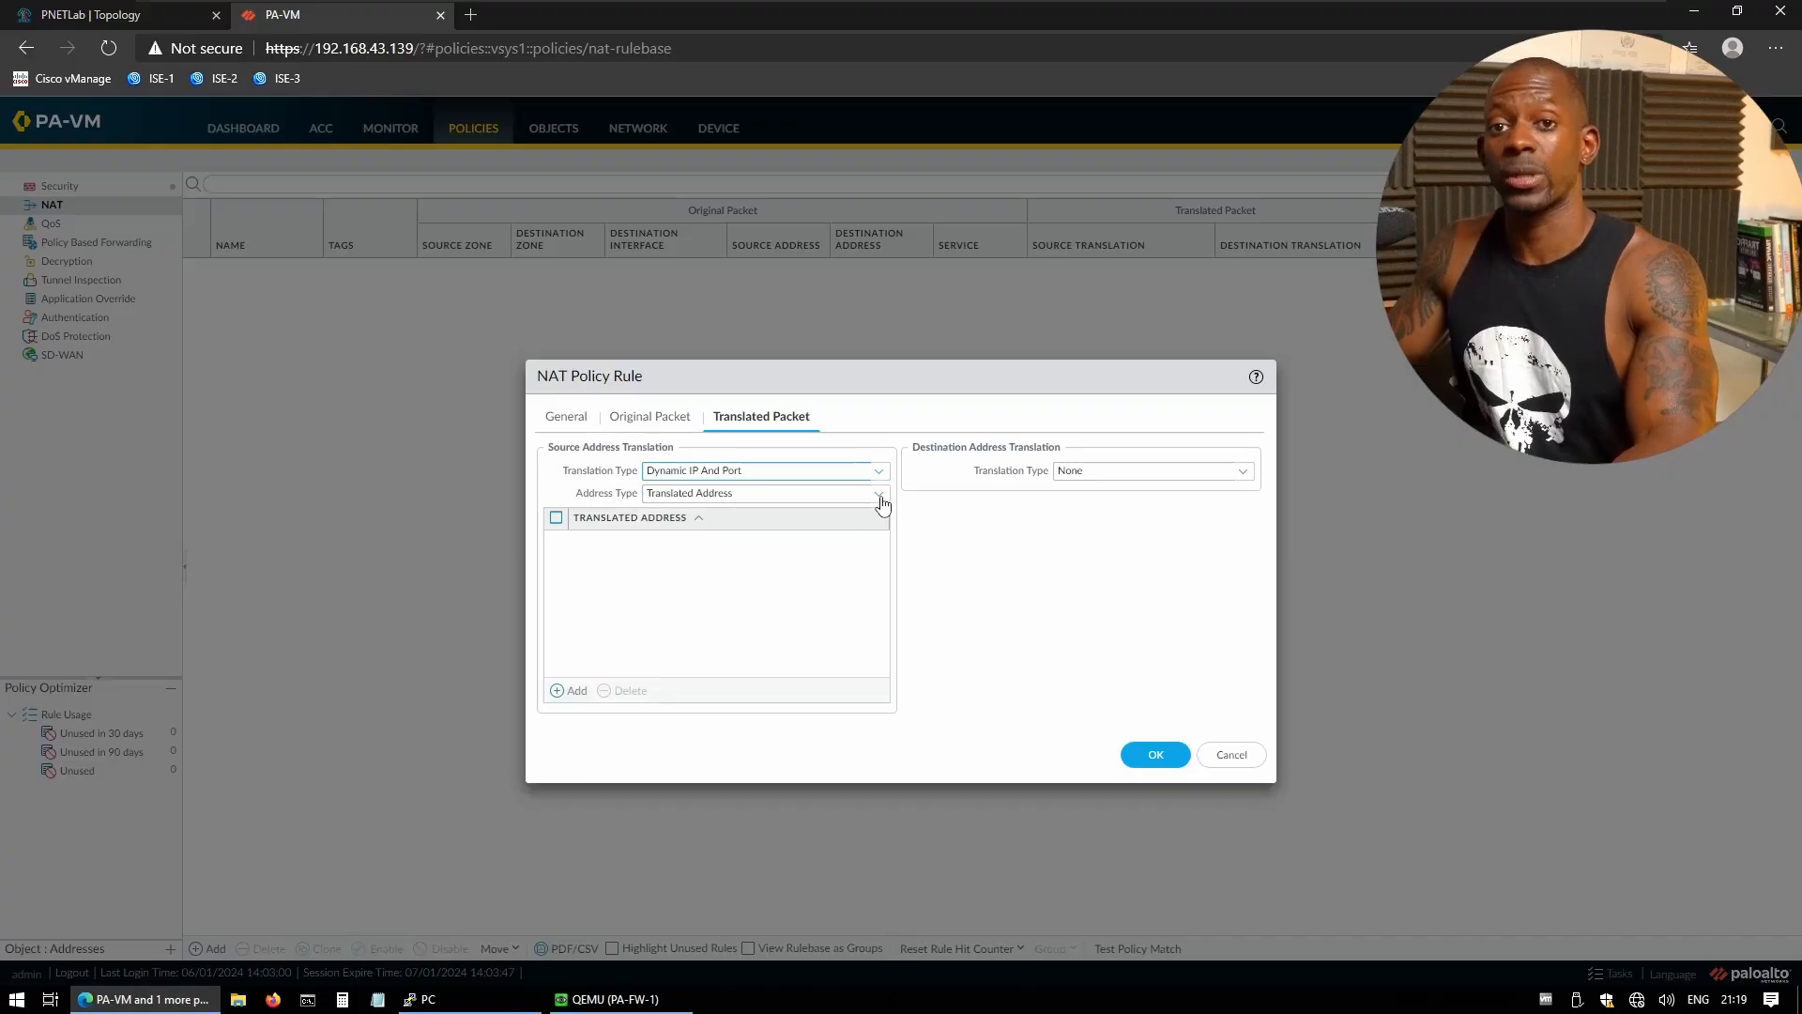
{"action": "left_click", "coordinate": [711, 539]}
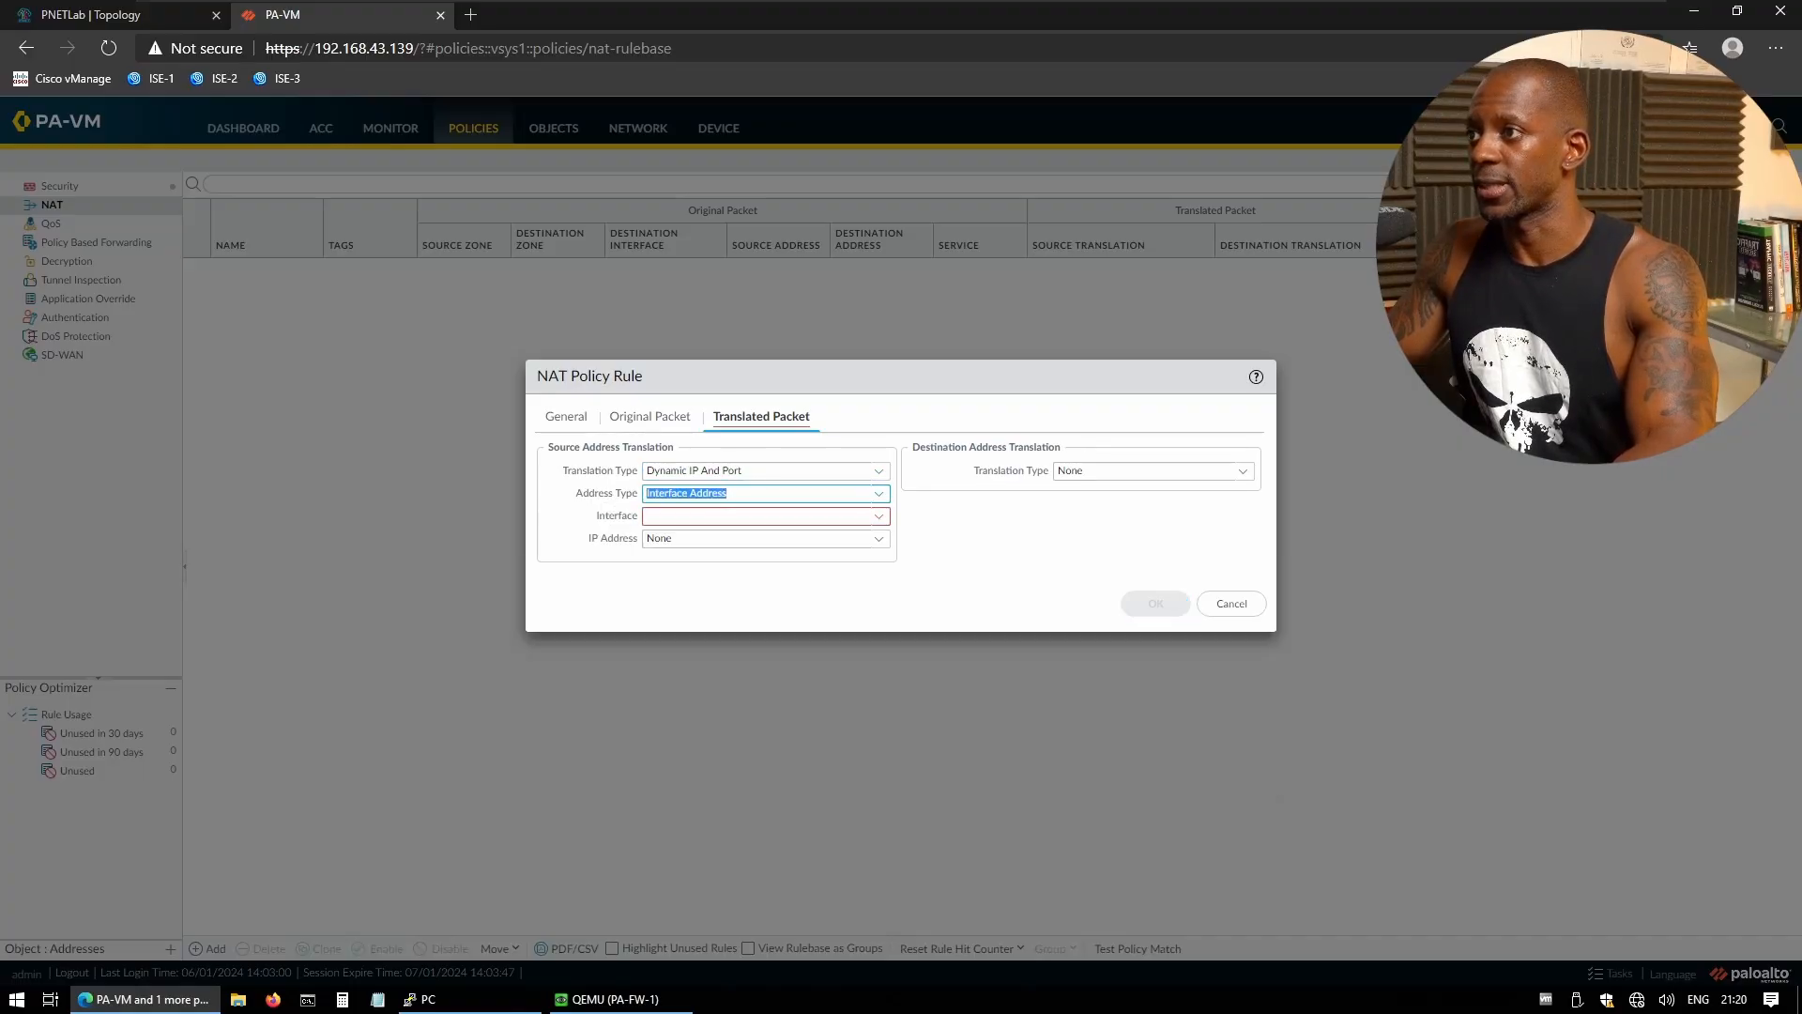
- Translate via ethernet1/1 at 1.168.2.3/24, save the rule, and start another NAT rule
{"action": "left_click", "coordinate": [879, 517]}
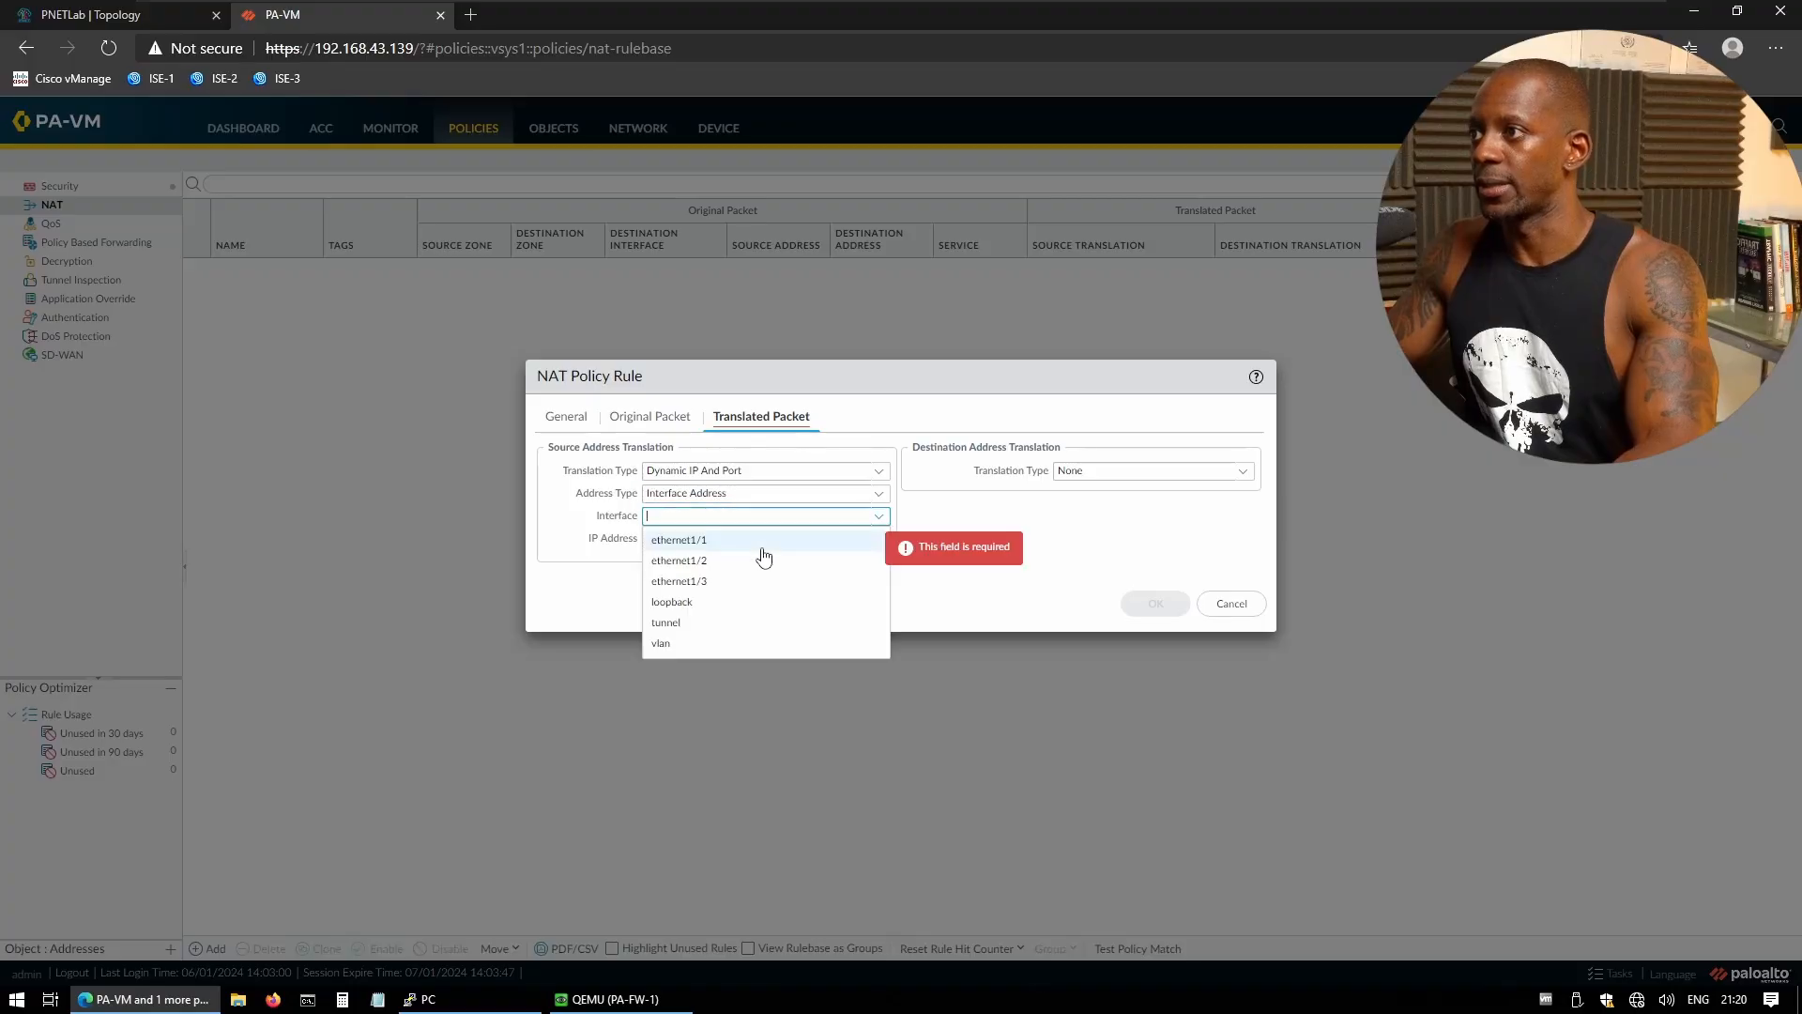
{"action": "left_click", "coordinate": [705, 545]}
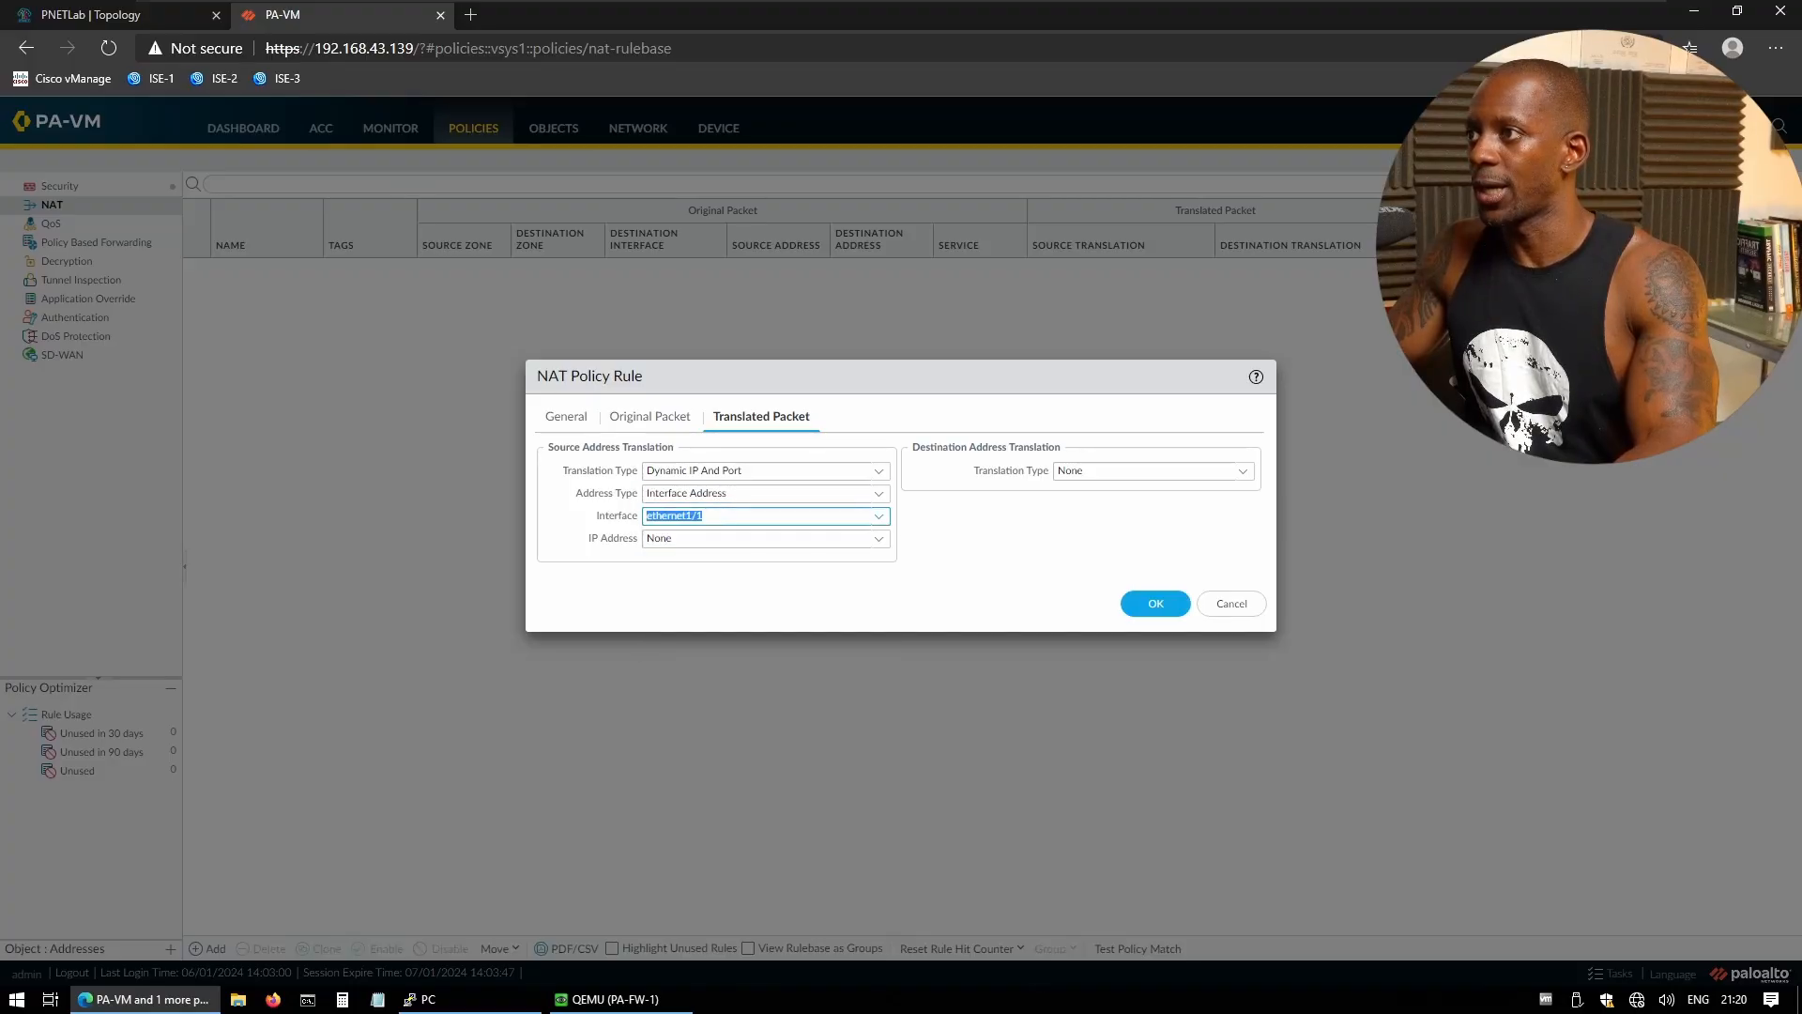
{"action": "left_click", "coordinate": [879, 540]}
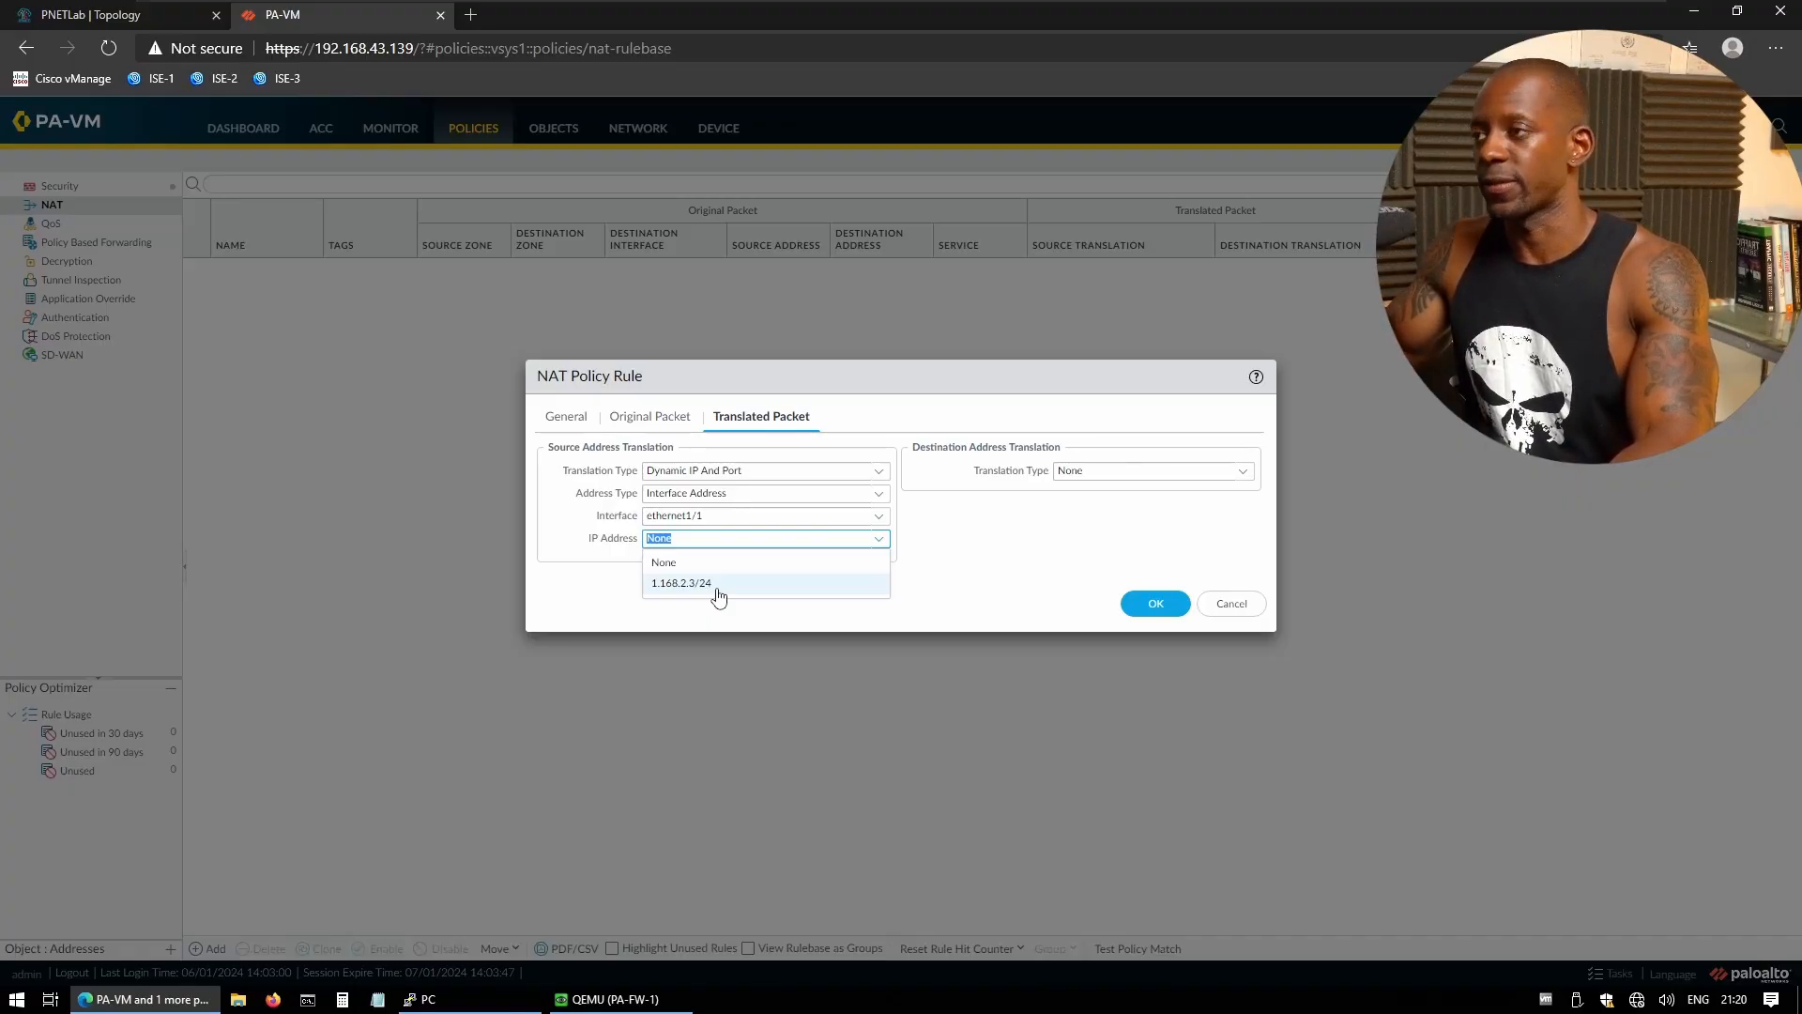
{"action": "left_click", "coordinate": [717, 585]}
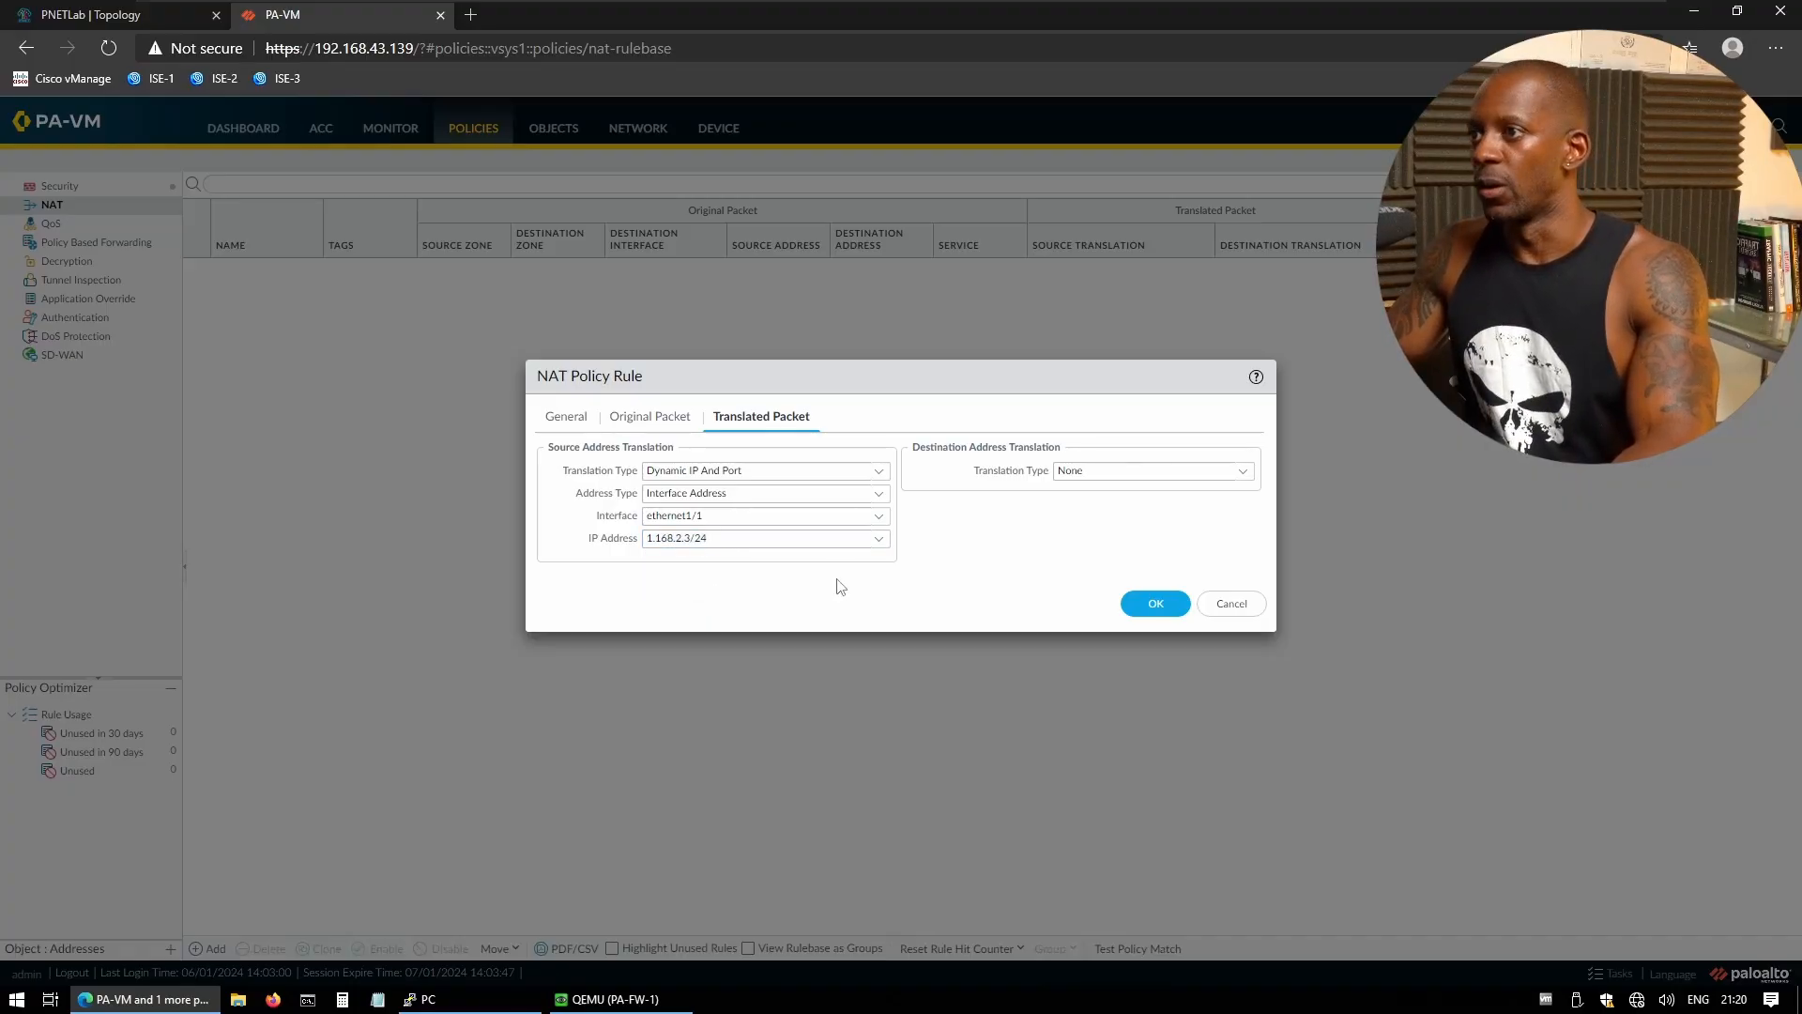
{"action": "left_click", "coordinate": [1155, 603]}
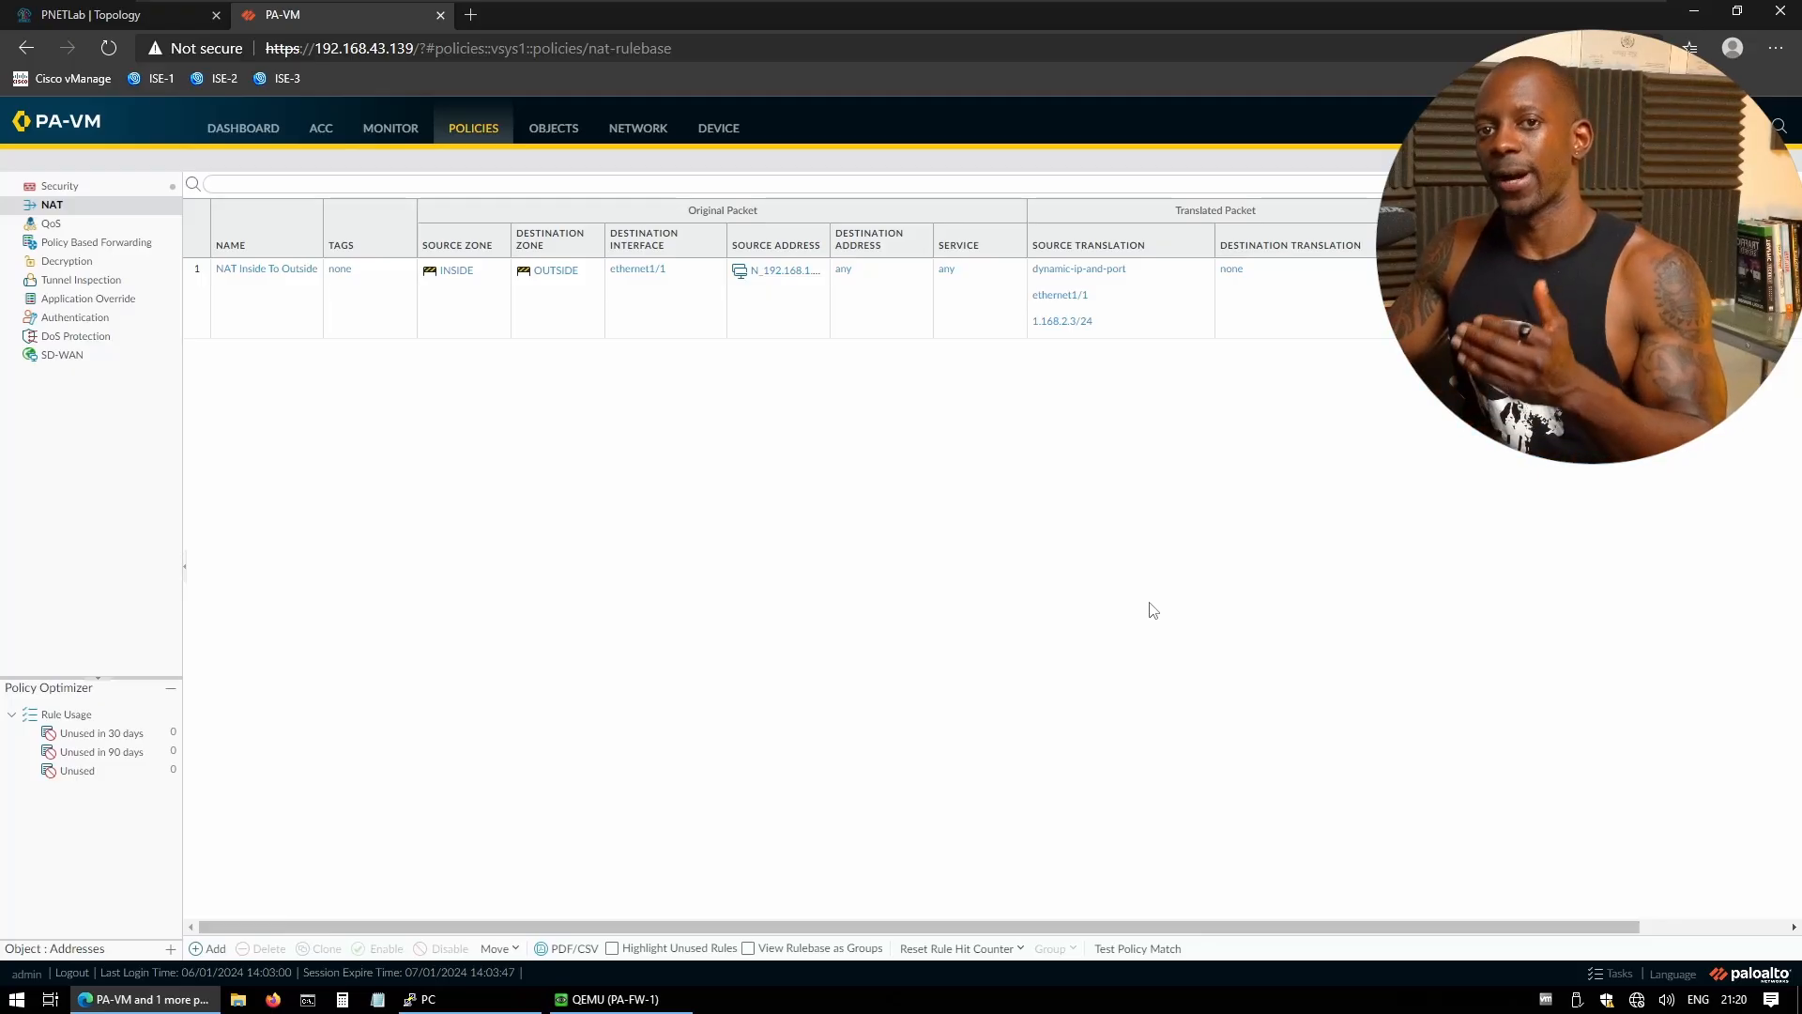
{"action": "left_click", "coordinate": [211, 950]}
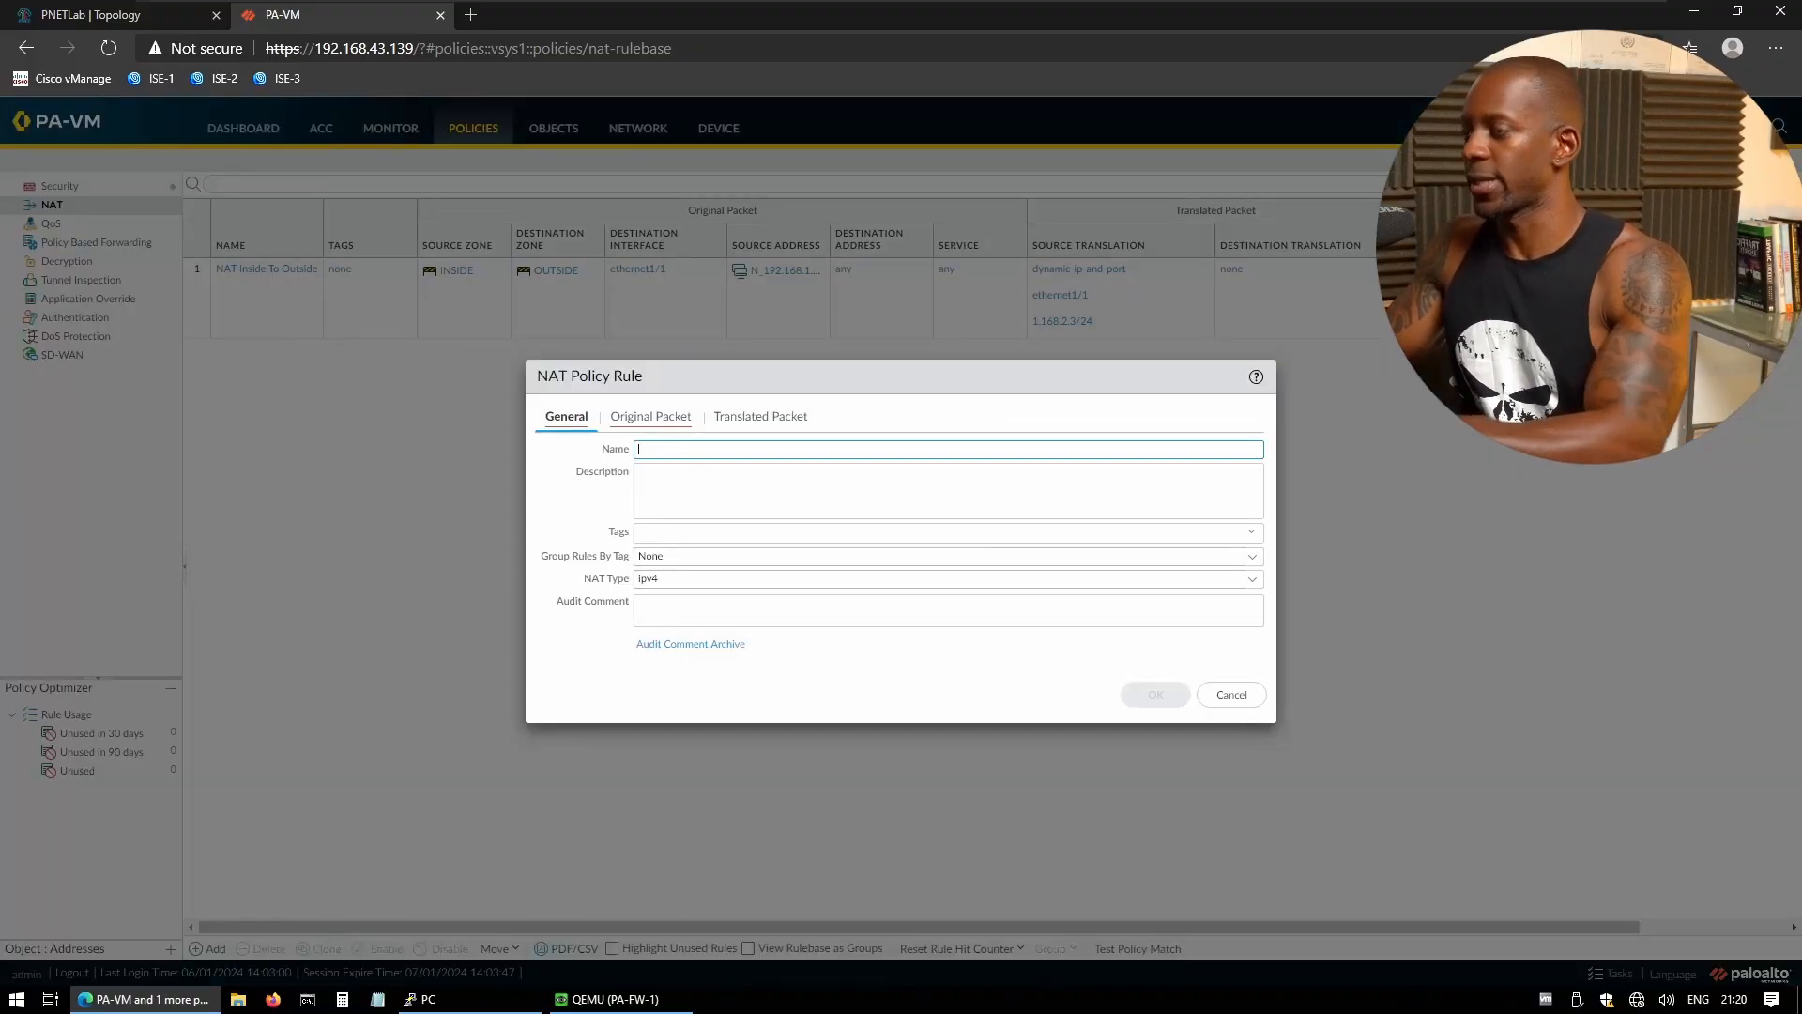
- Rename the existing rule to 'NAT Inside To Outside Via ISP-1', copying the name
{"action": "left_click", "coordinate": [1233, 698]}
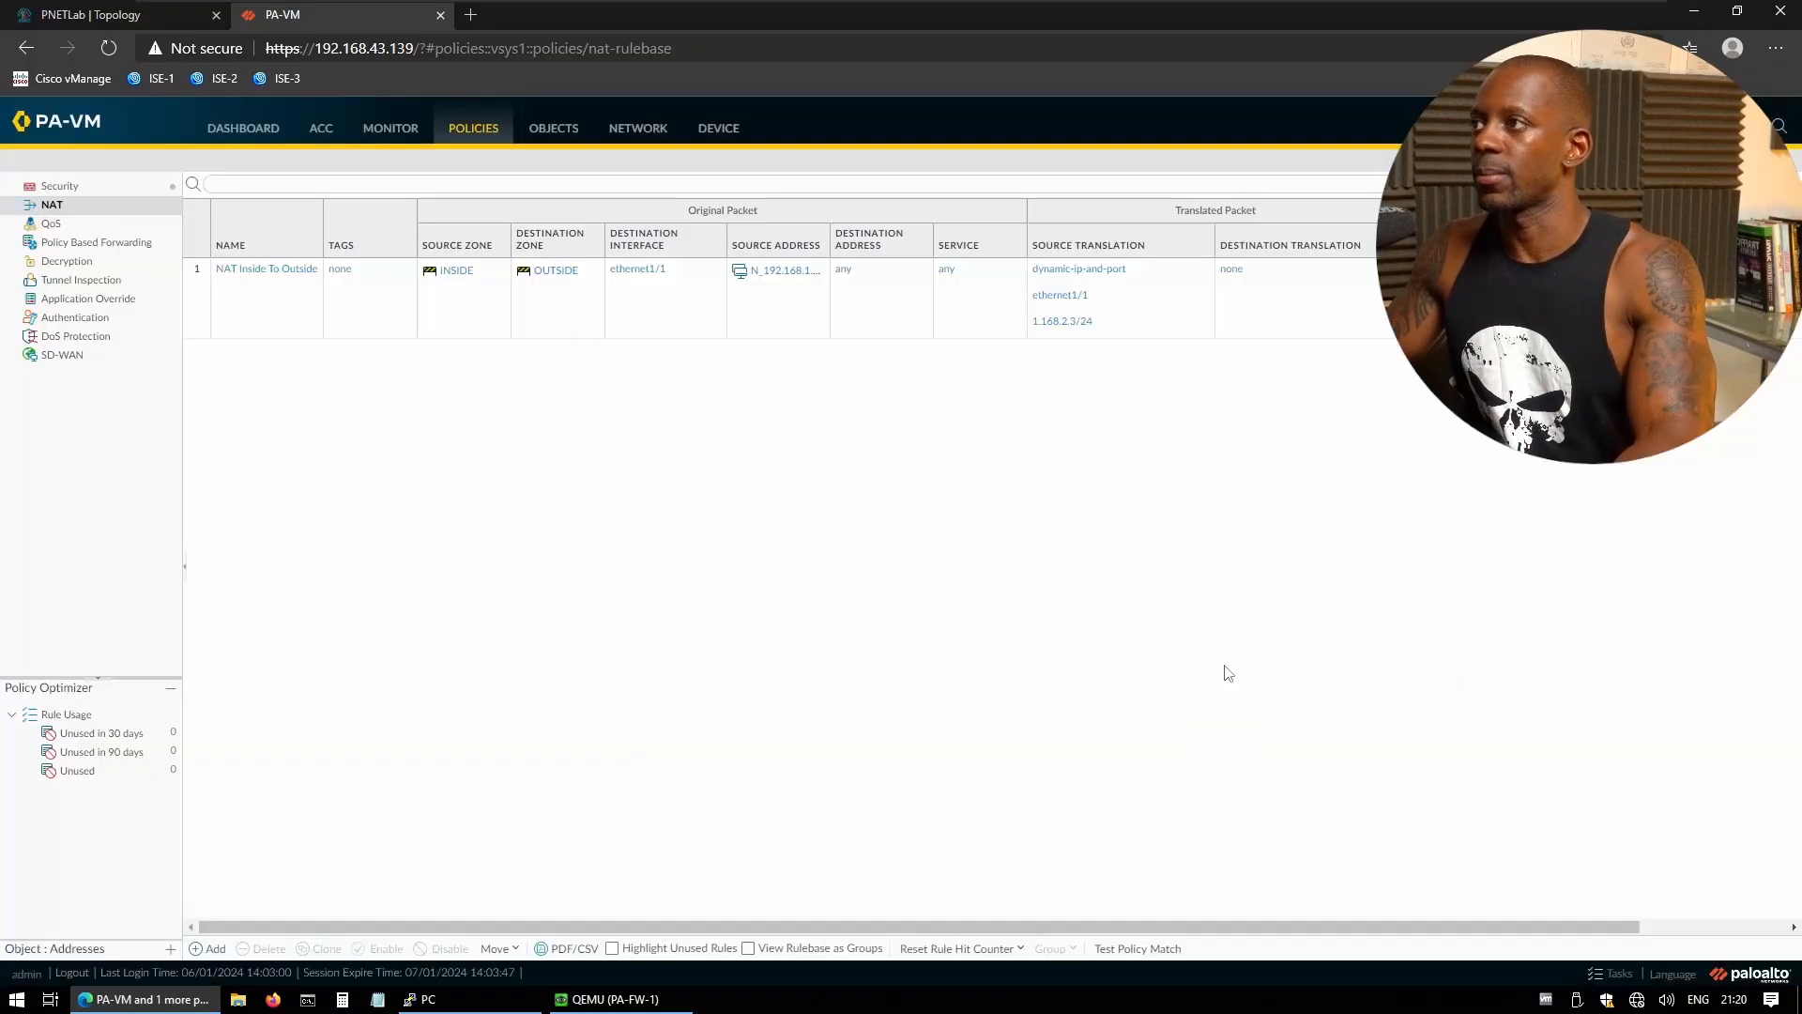
{"action": "left_click", "coordinate": [310, 274]}
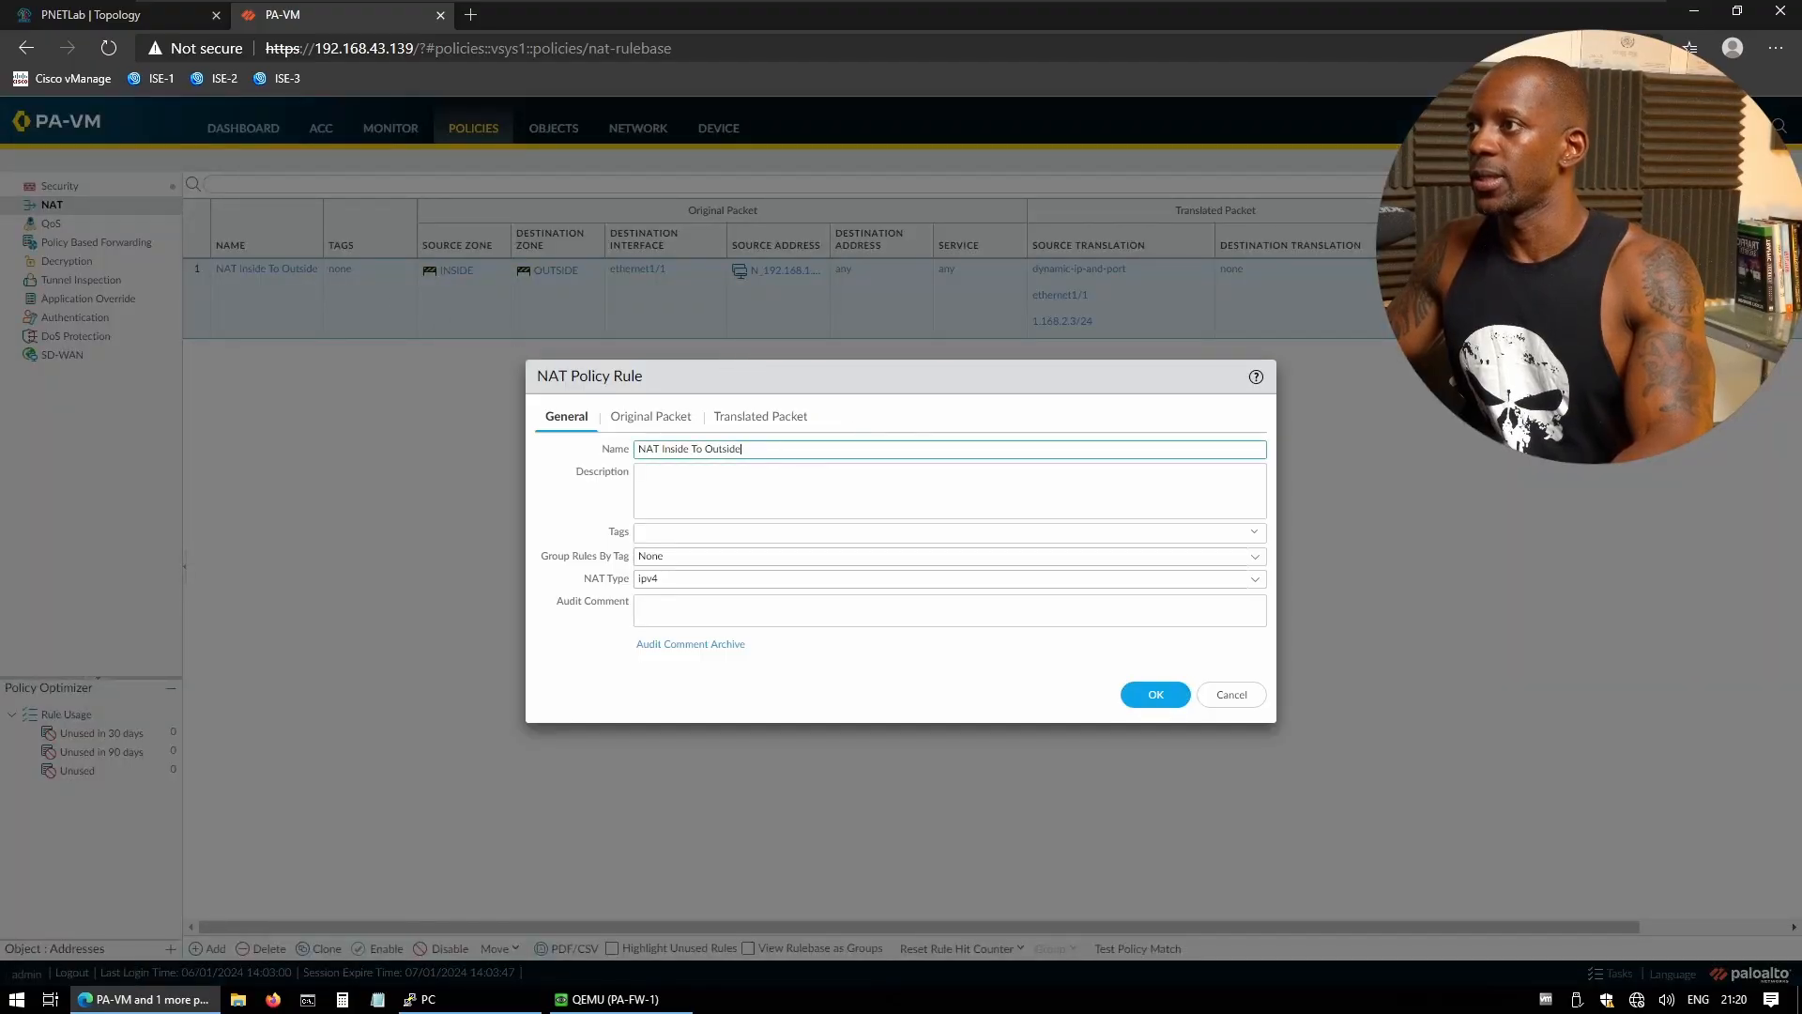
{"action": "type", "text": "V"}
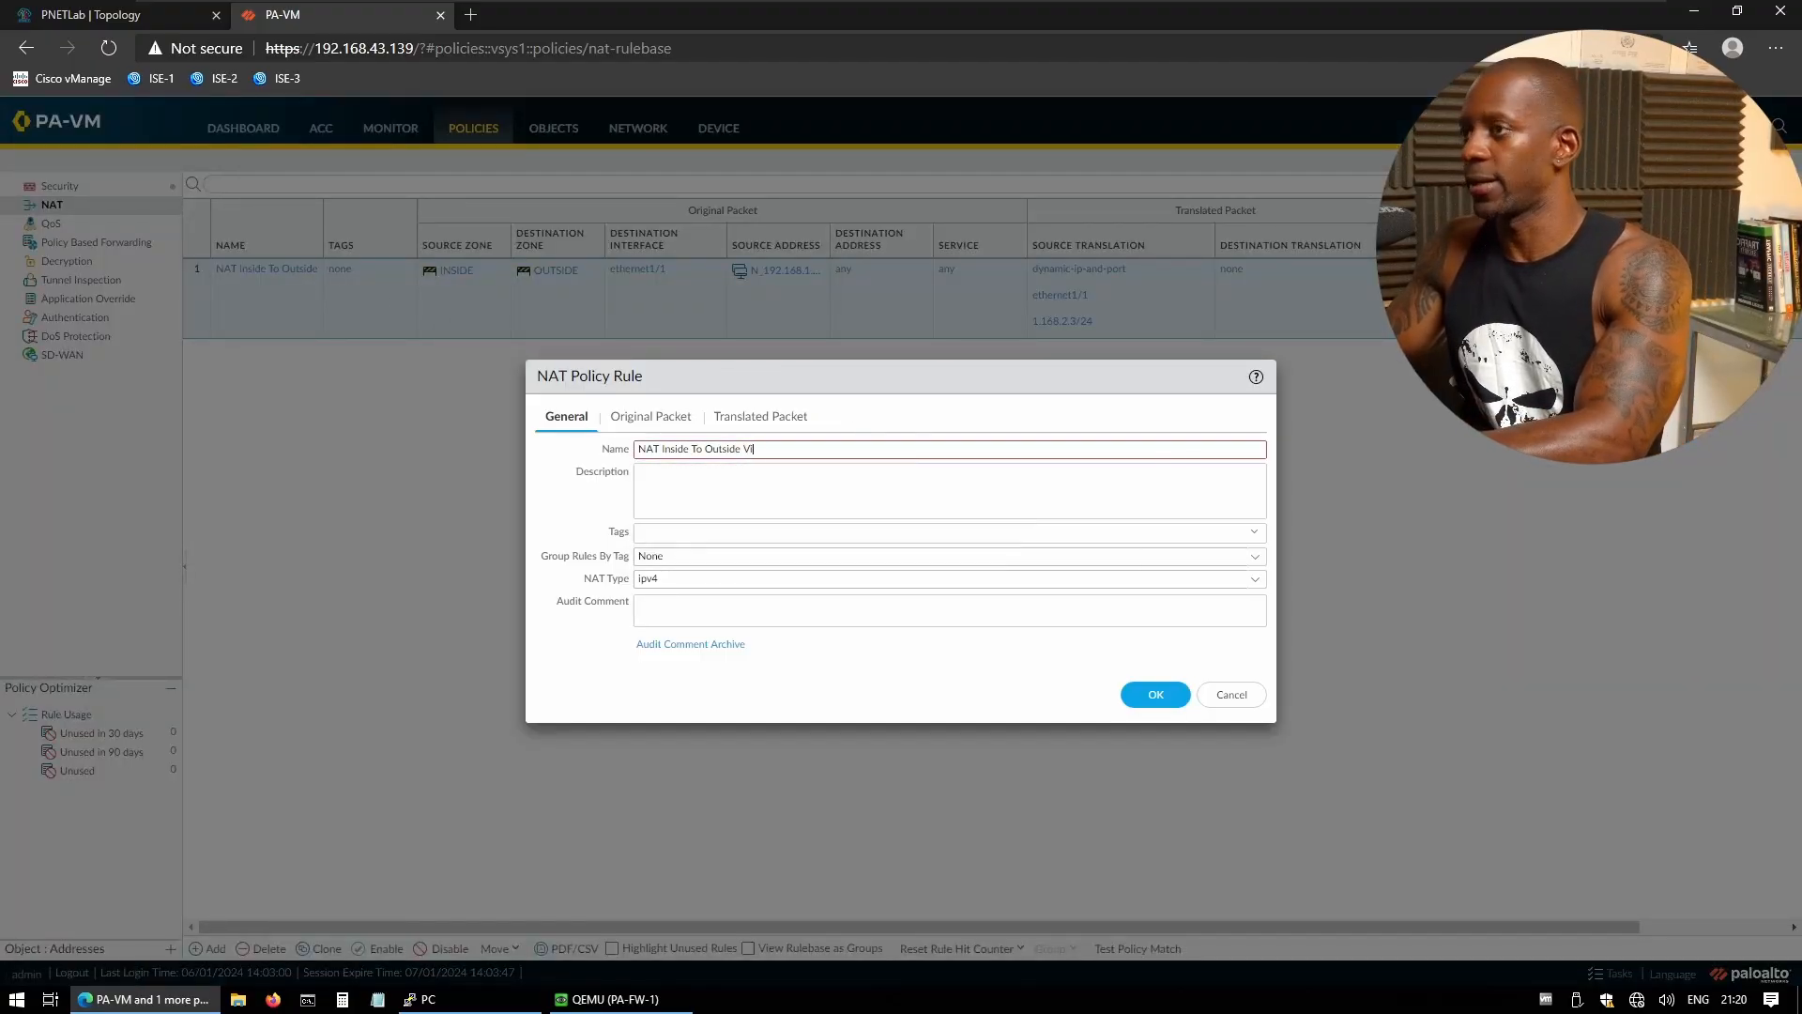
{"action": "type", "text": "ia ISP-1"}
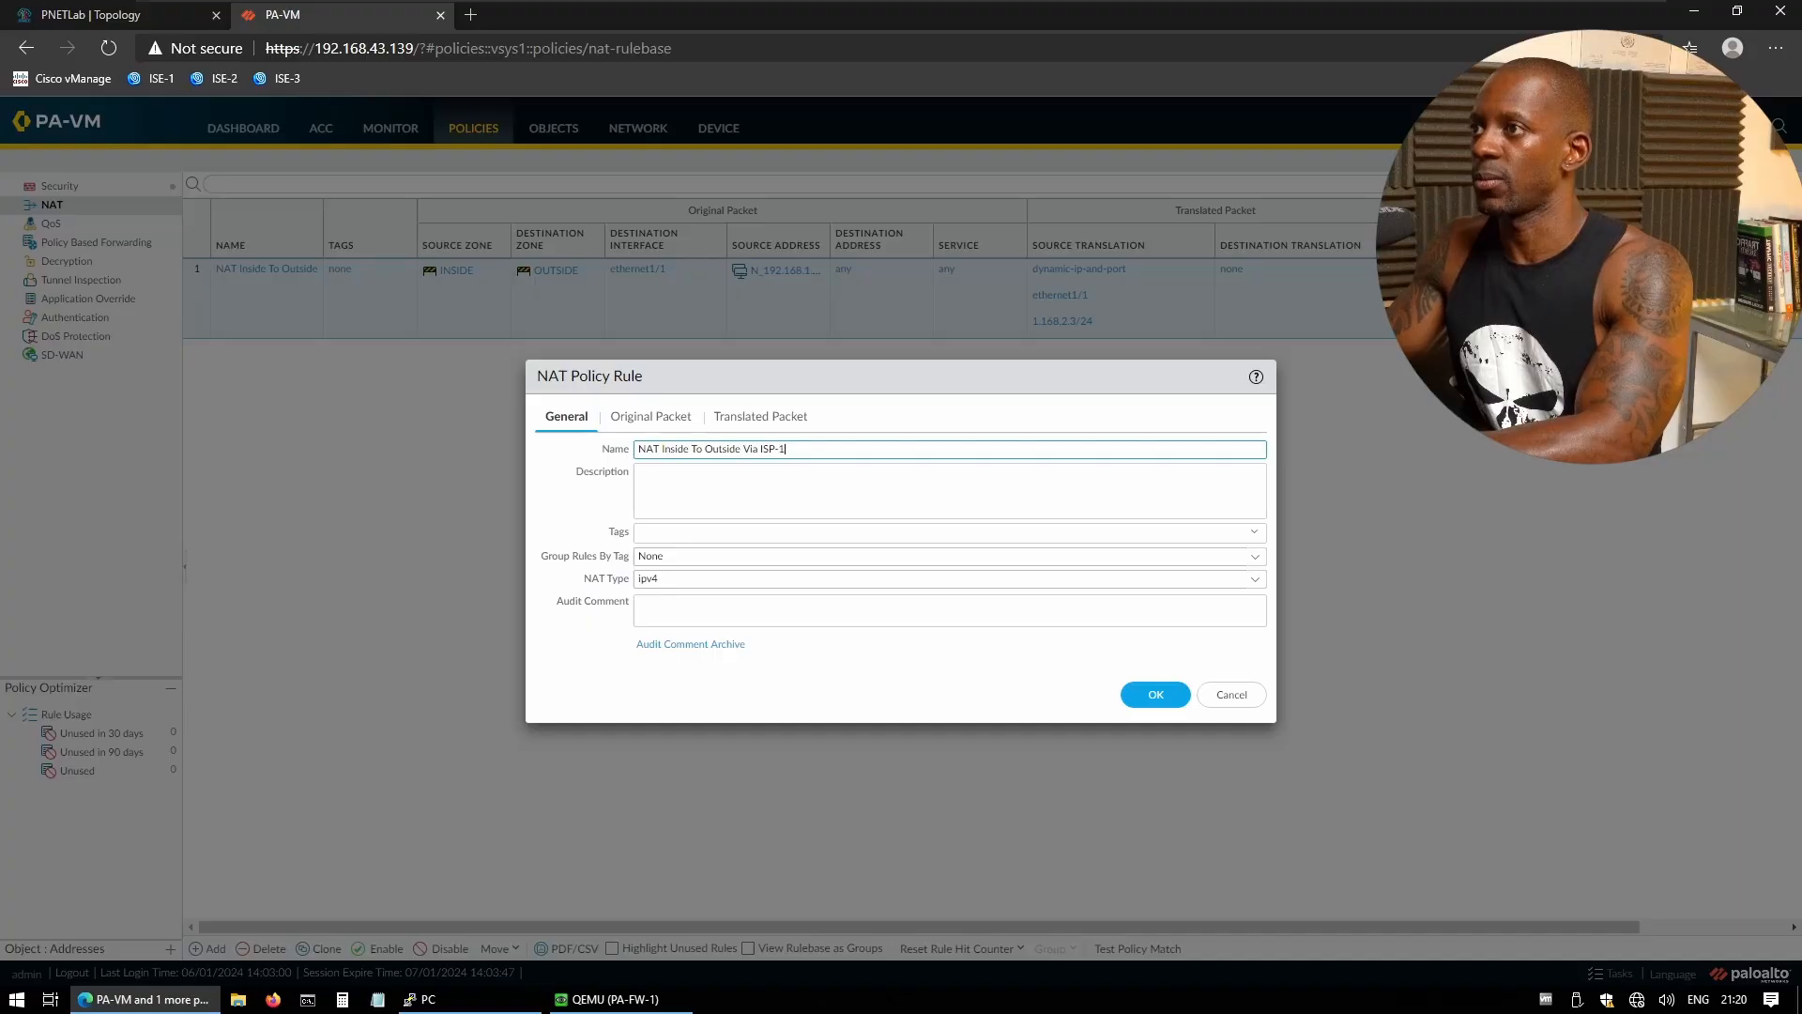
{"action": "key", "text": "ctrl+a"}
{"action": "key", "text": "ctrl+c"}
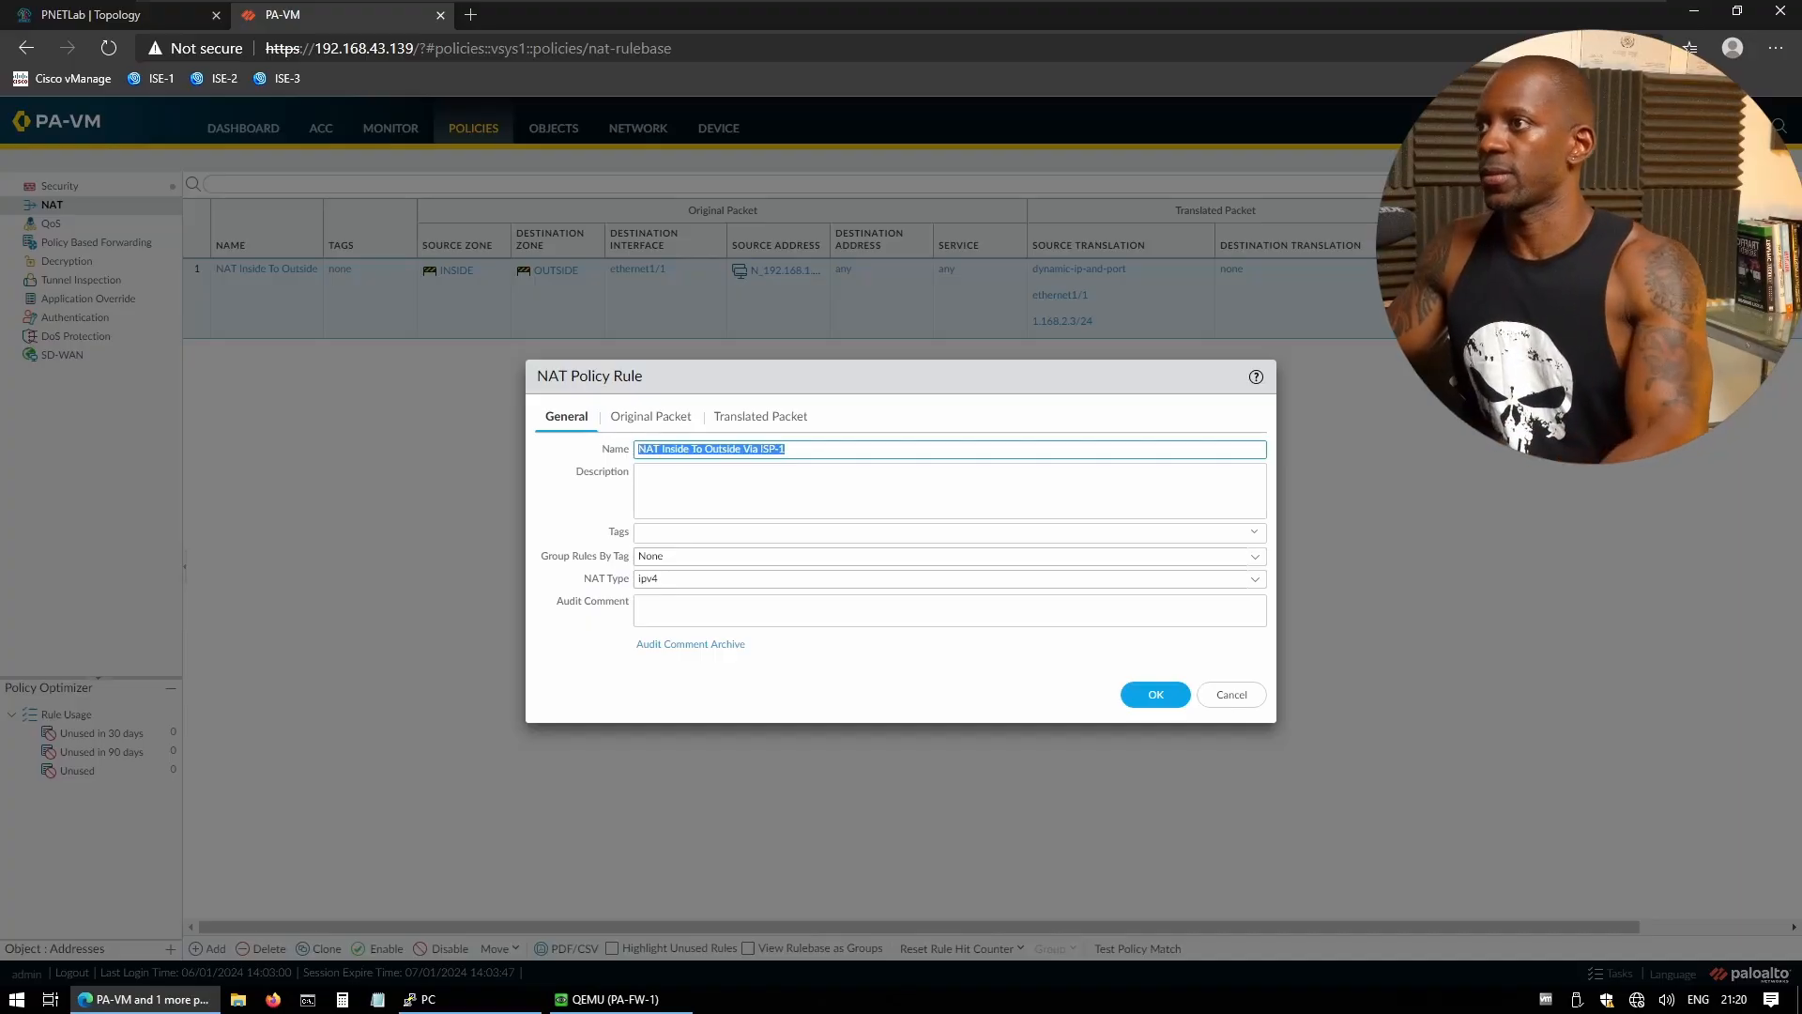
{"action": "left_click", "coordinate": [1147, 699]}
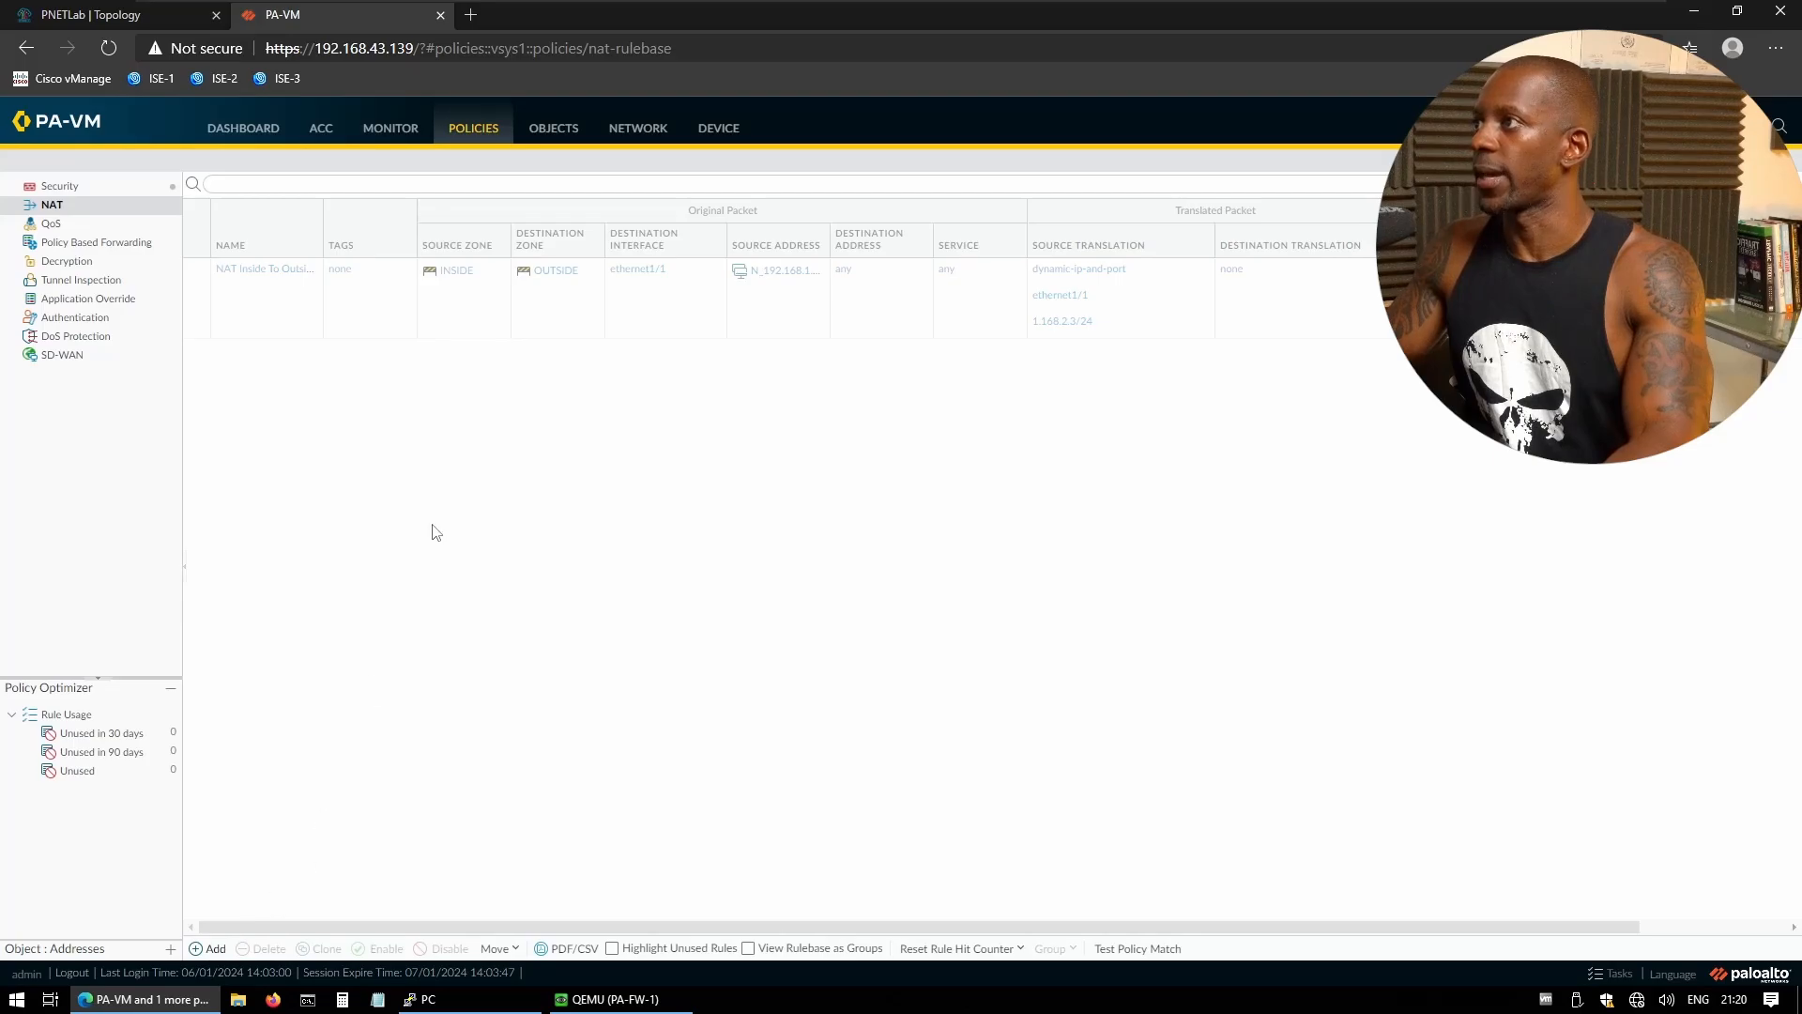
- Name a new NAT rule 'NAT Inside To Outside Via ISP-2' from the pasted name
{"action": "left_click", "coordinate": [208, 949]}
{"action": "left_click", "coordinate": [749, 449]}
{"action": "key", "text": "ctrl+v"}
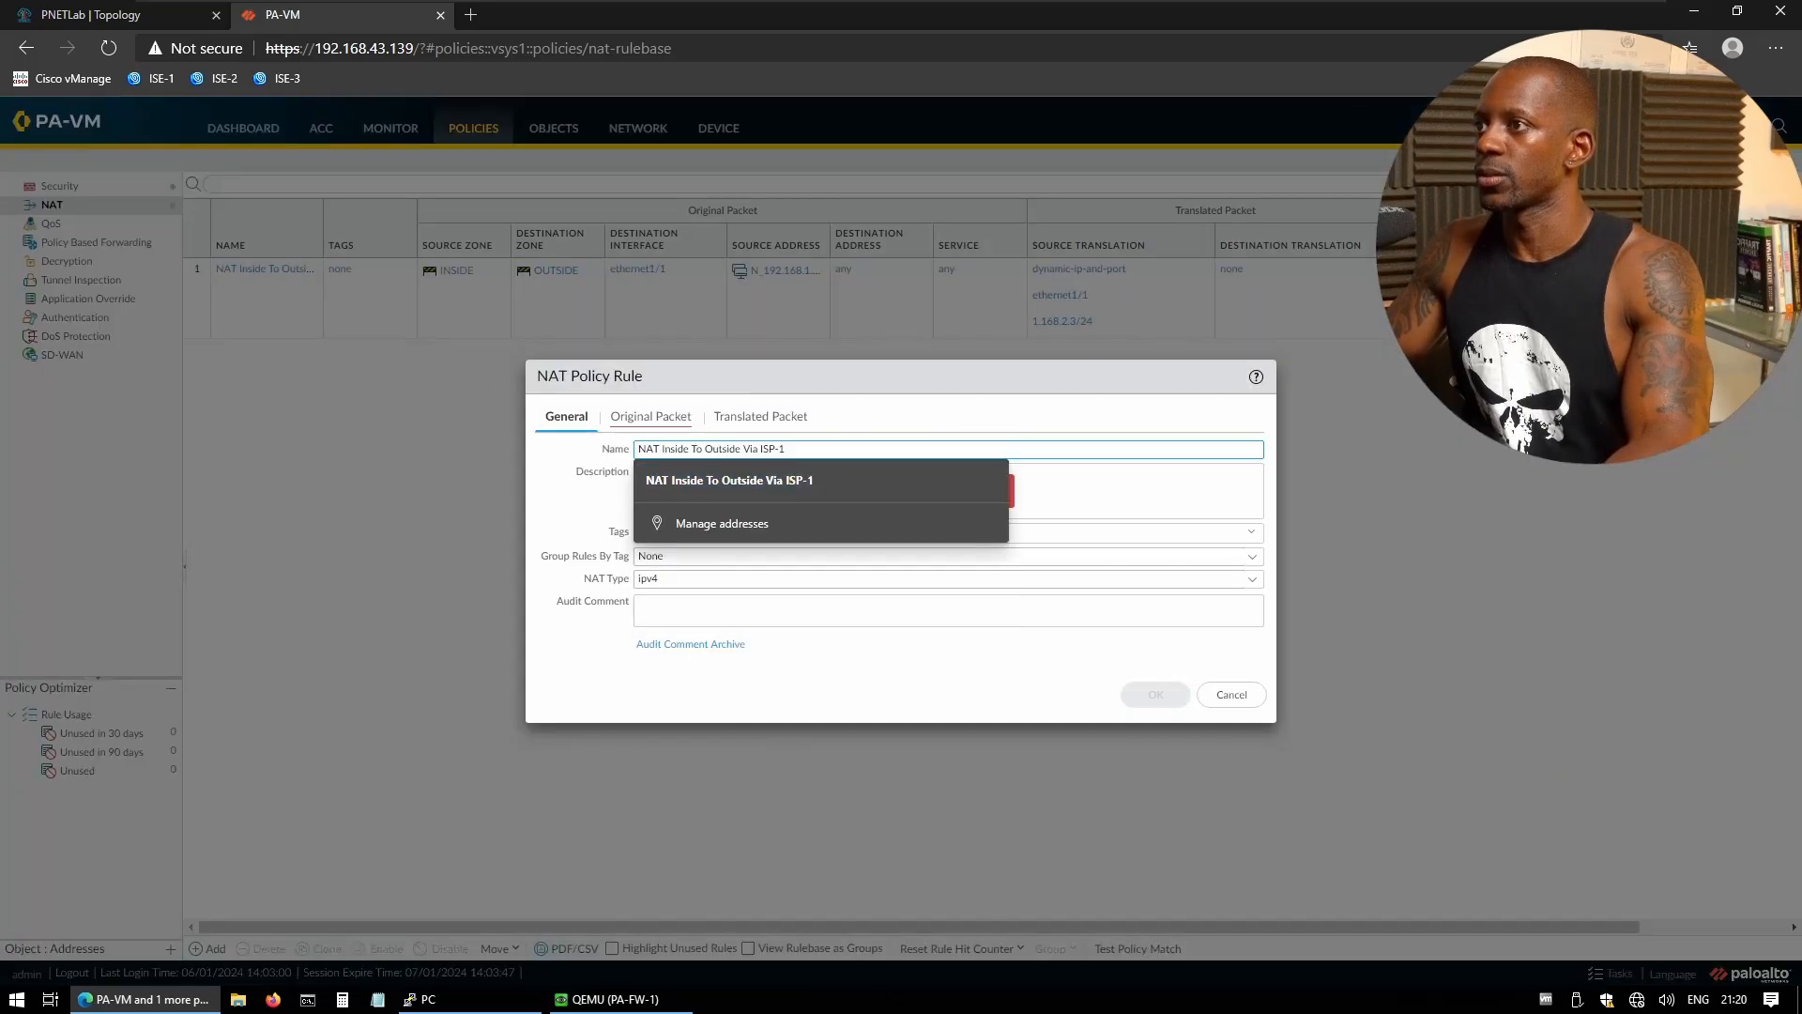
{"action": "key", "text": "BackSpace"}
{"action": "type", "text": "2"}
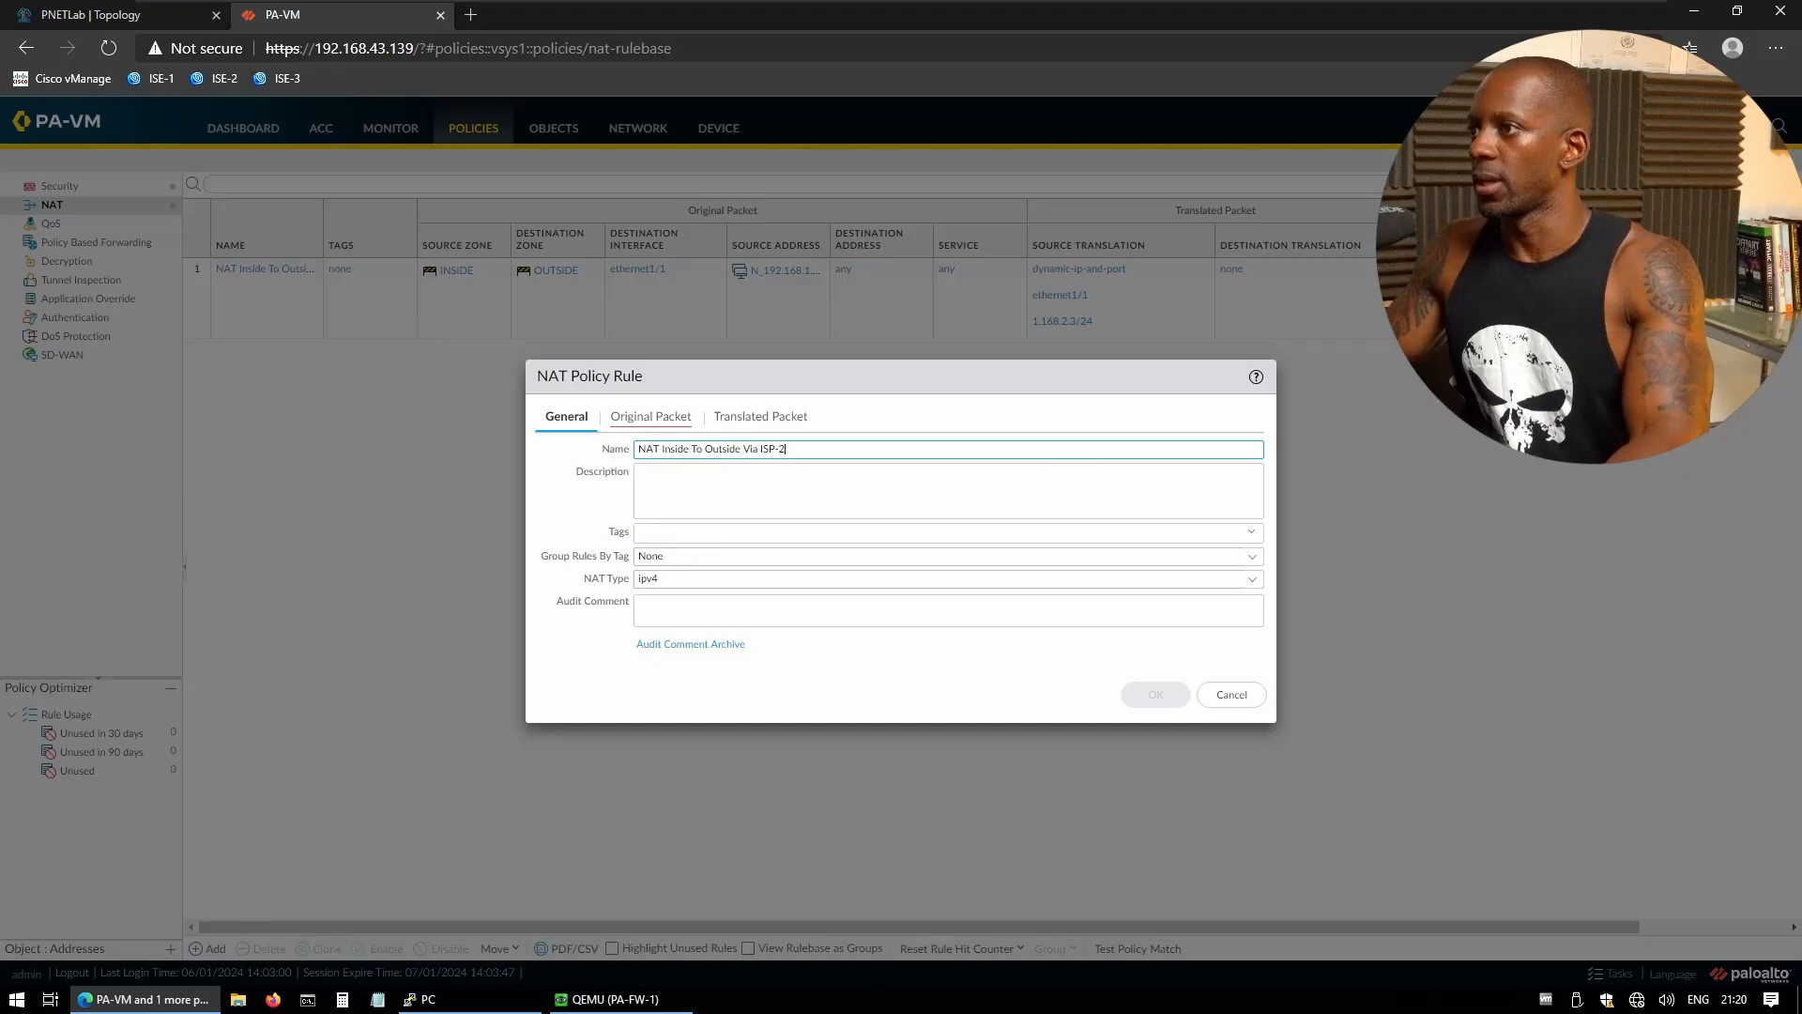
- Match source zone INSIDE, destination zone OUTSIDE via ethernet1/2, and source address N_192.168.1.0_24
{"action": "left_click", "coordinate": [647, 423]}
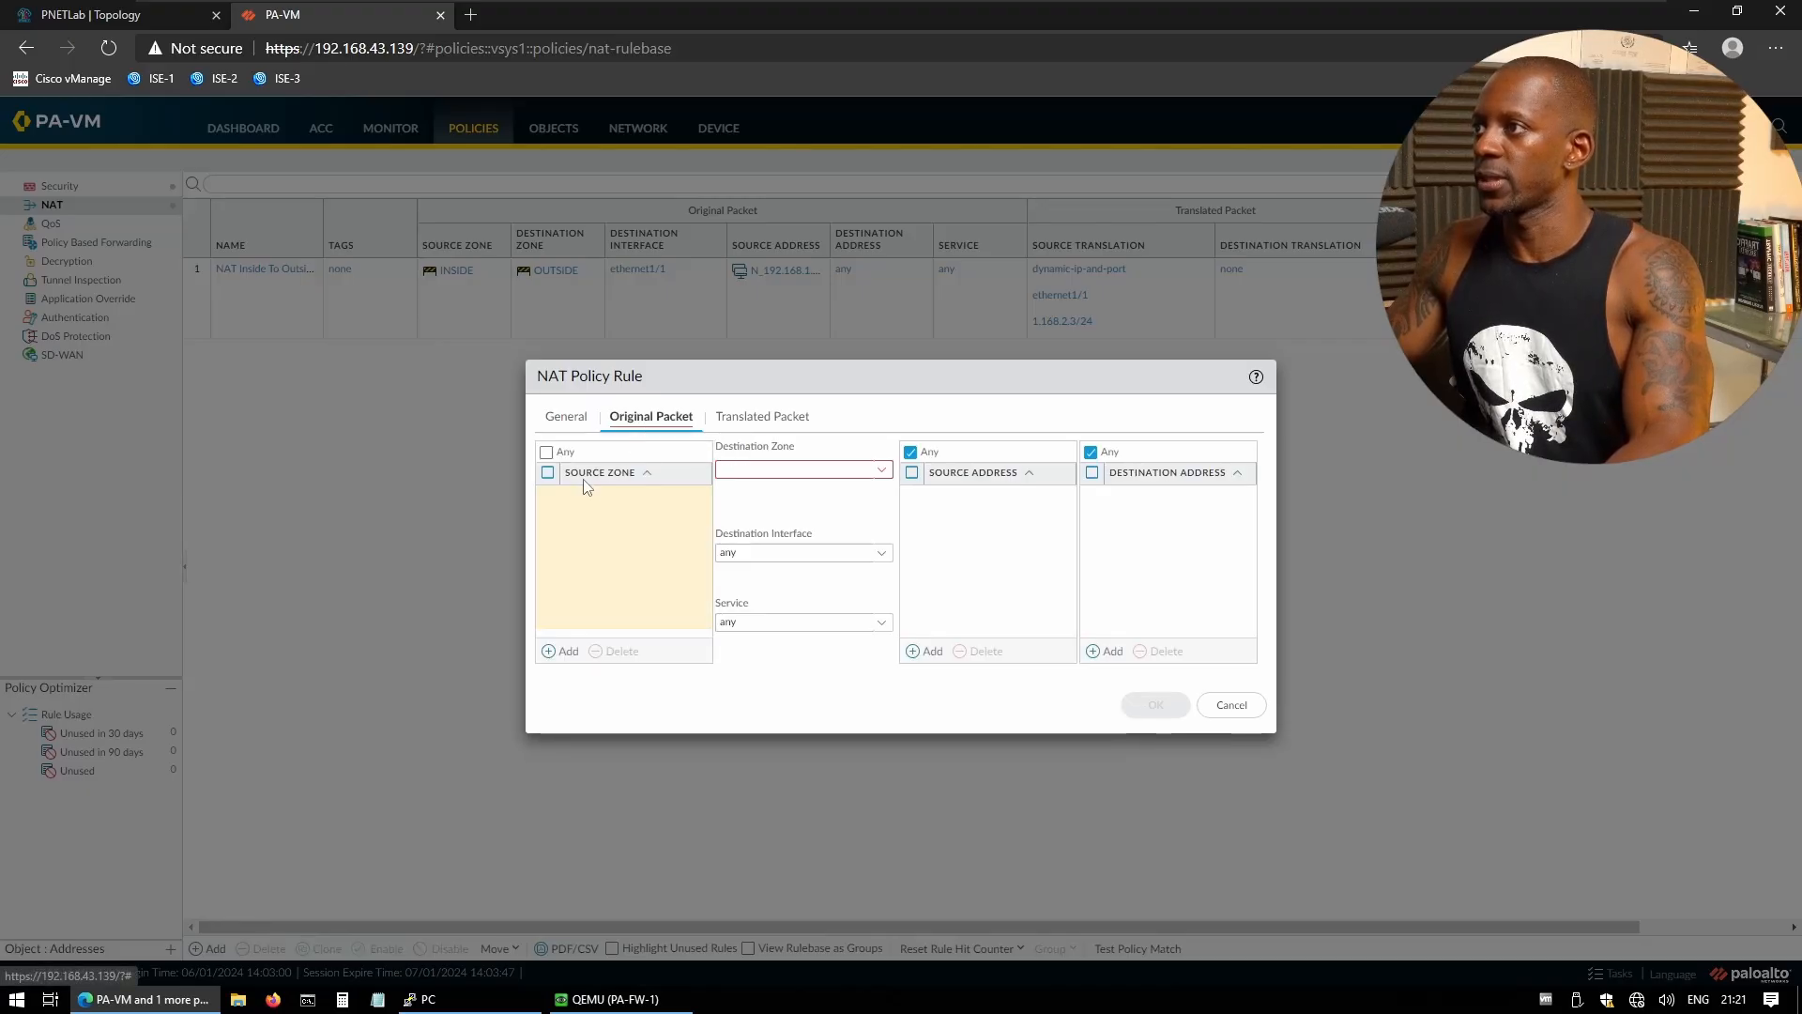
{"action": "left_click", "coordinate": [562, 651]}
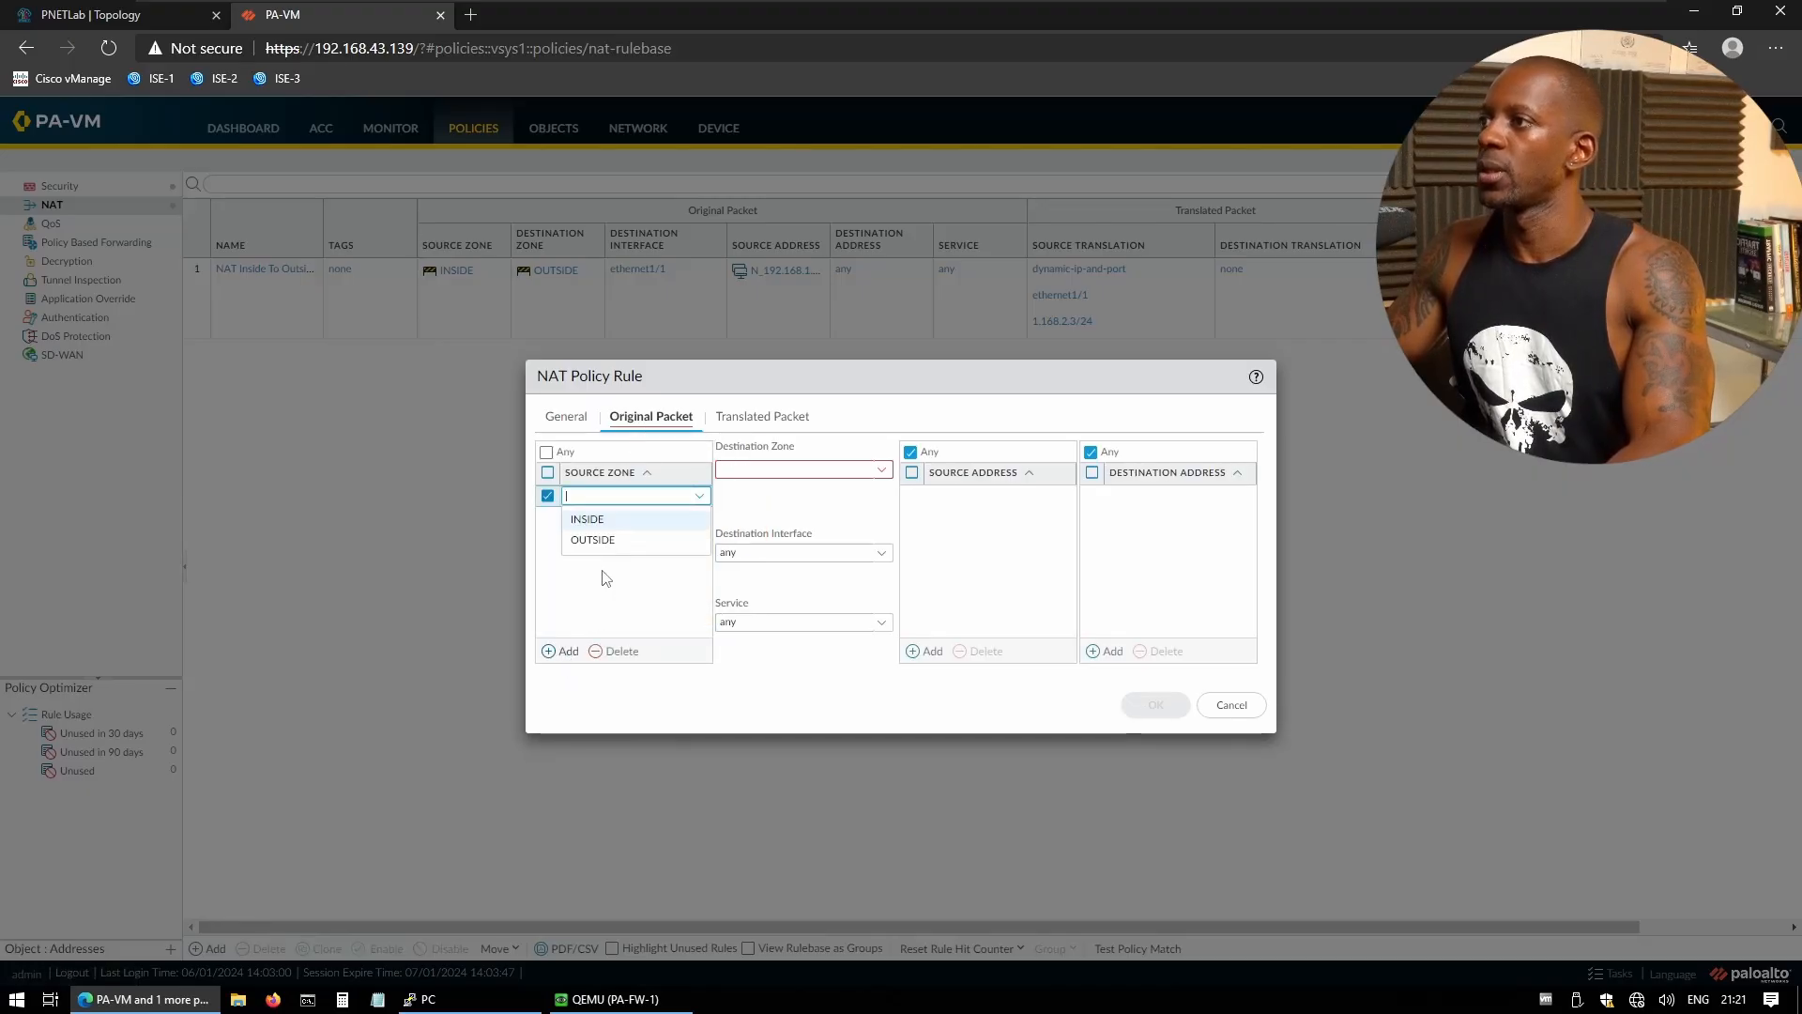
{"action": "left_click", "coordinate": [606, 521]}
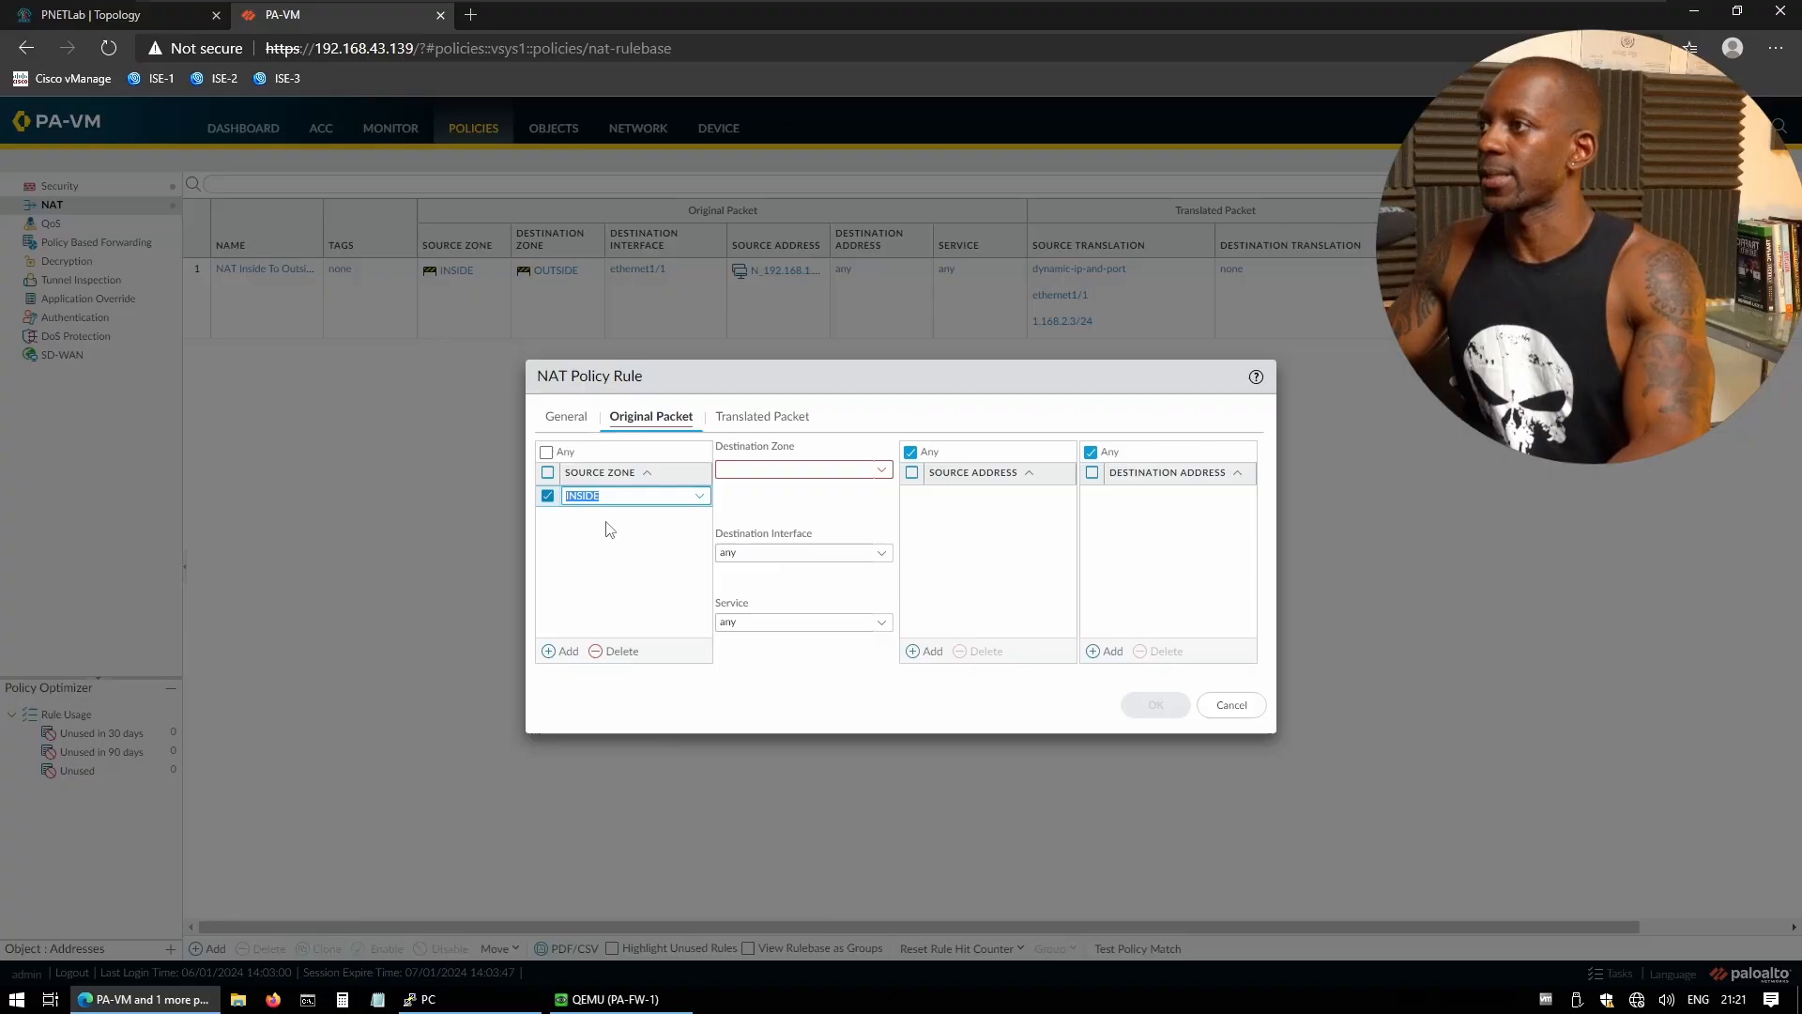
{"action": "left_click", "coordinate": [881, 472]}
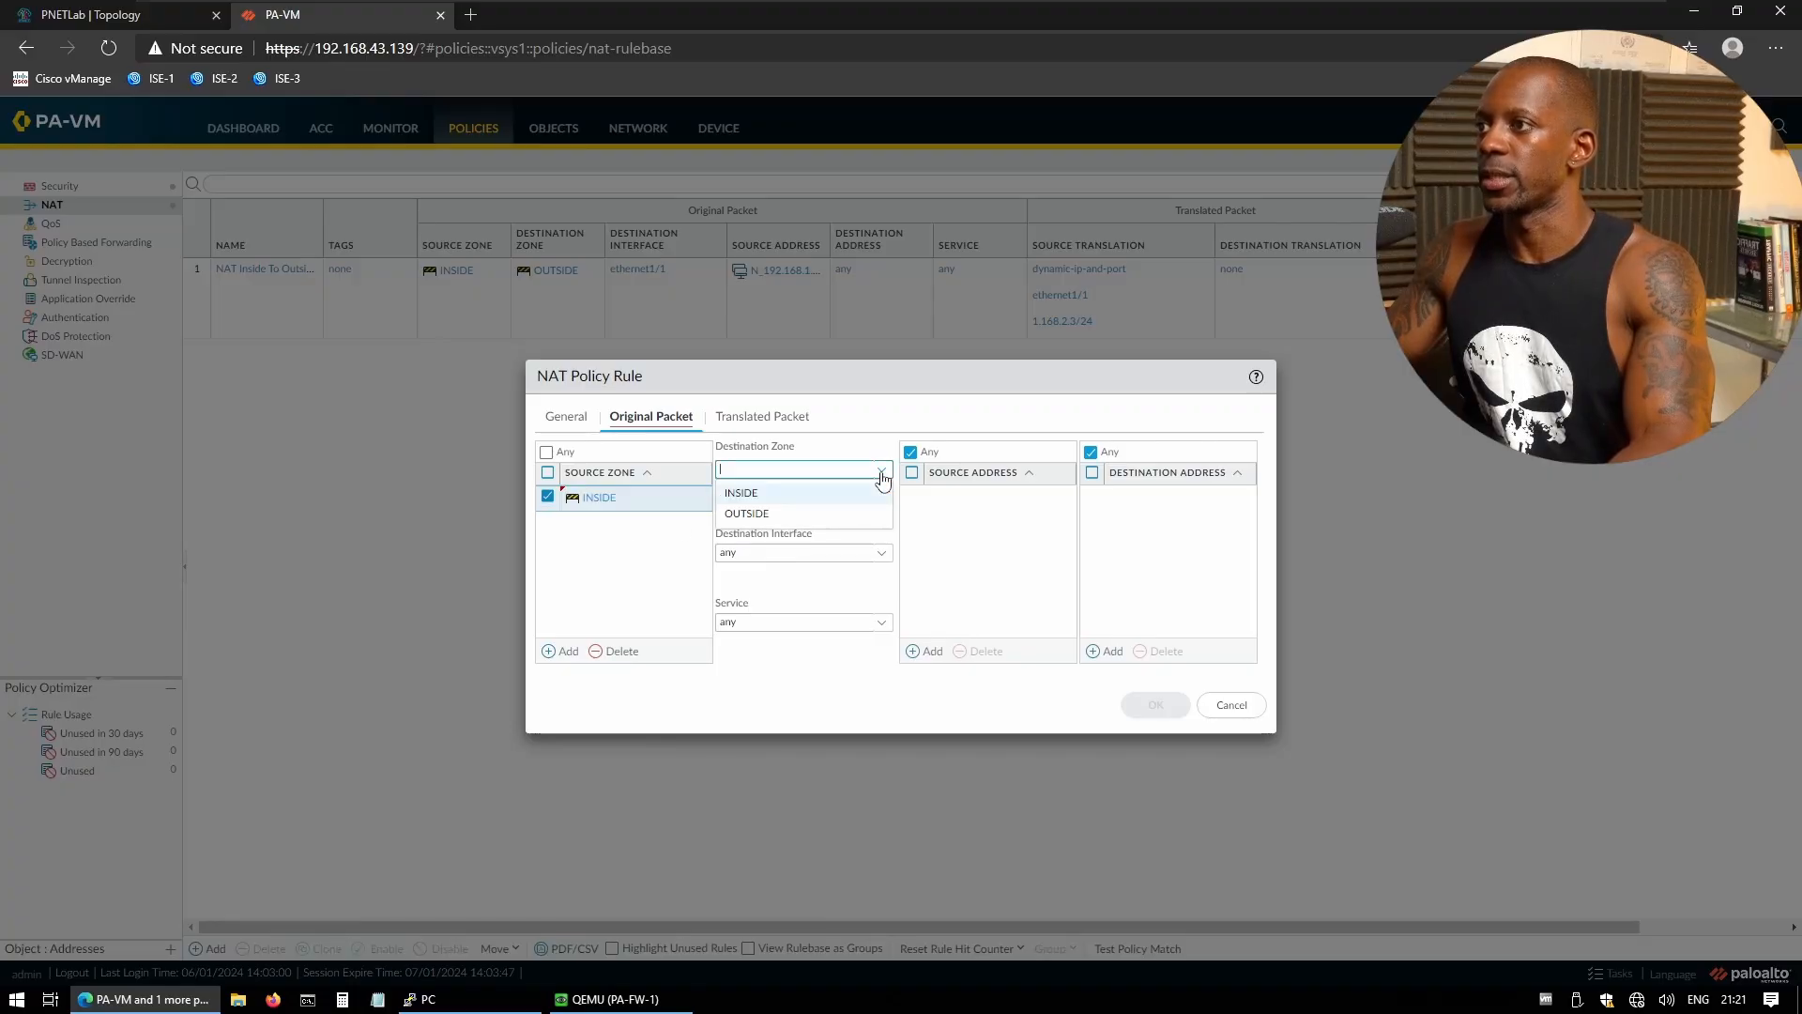
{"action": "left_click", "coordinate": [763, 518]}
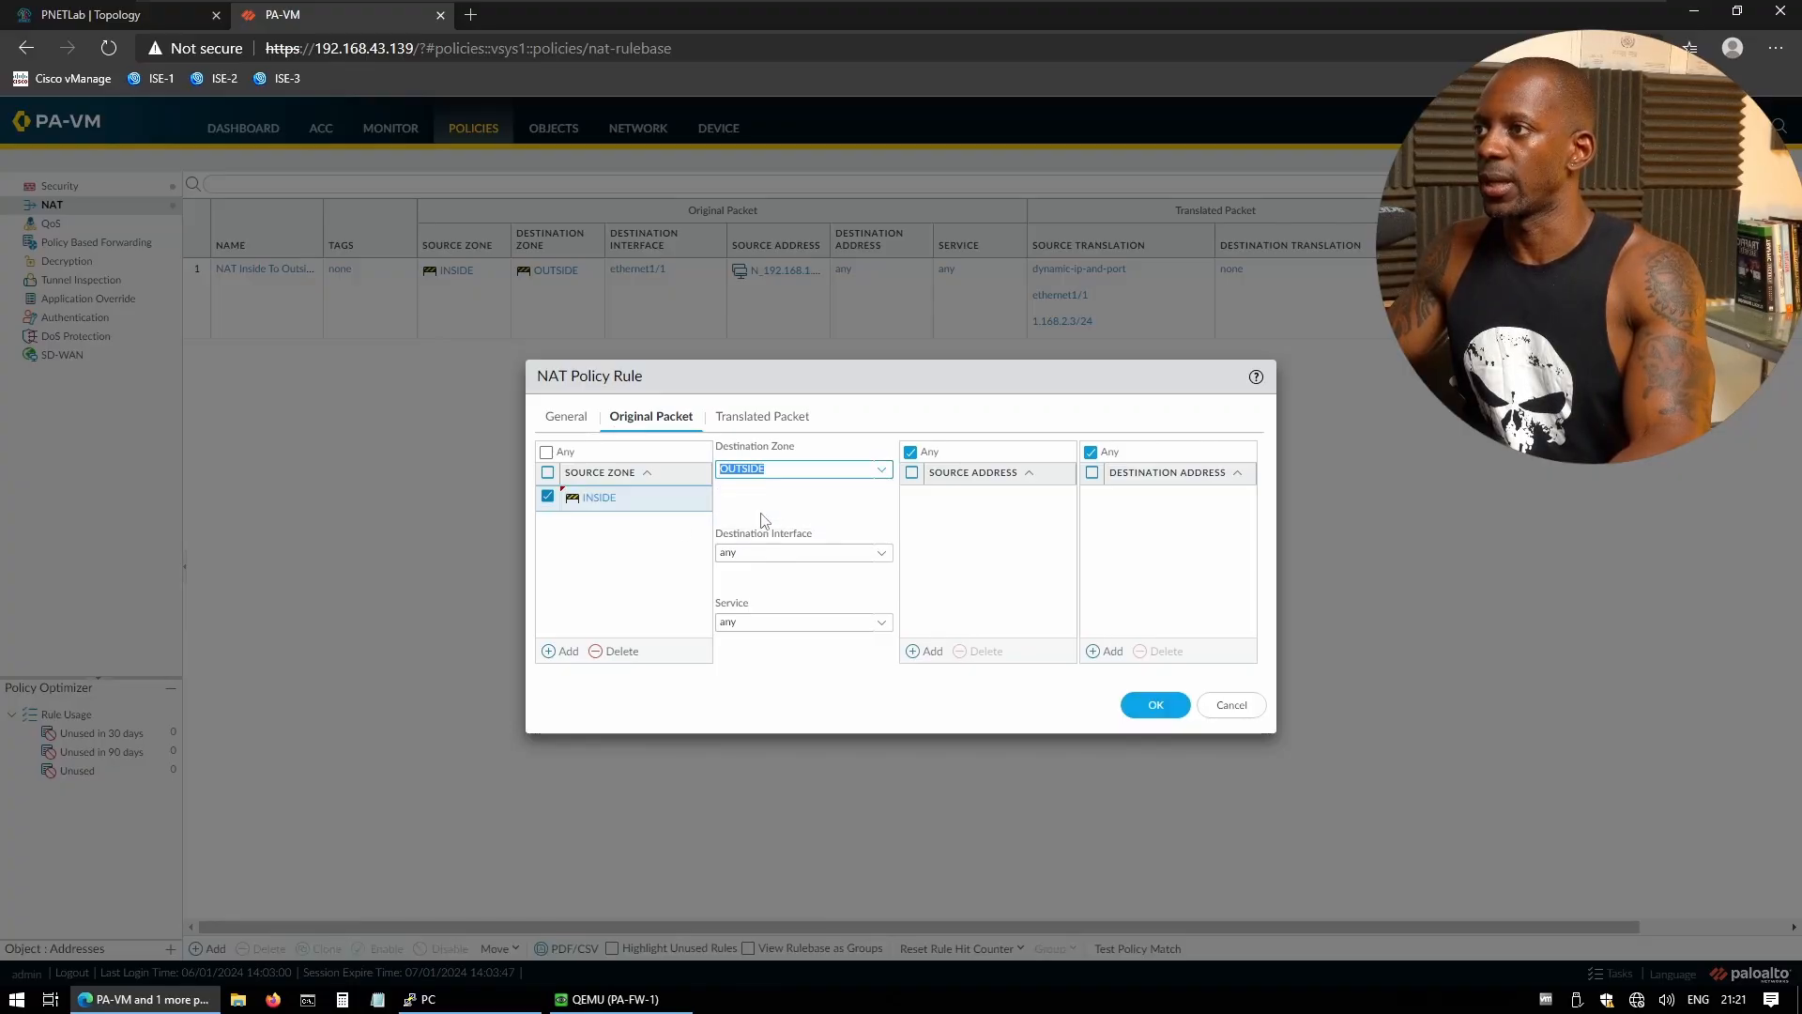
{"action": "left_click", "coordinate": [888, 556]}
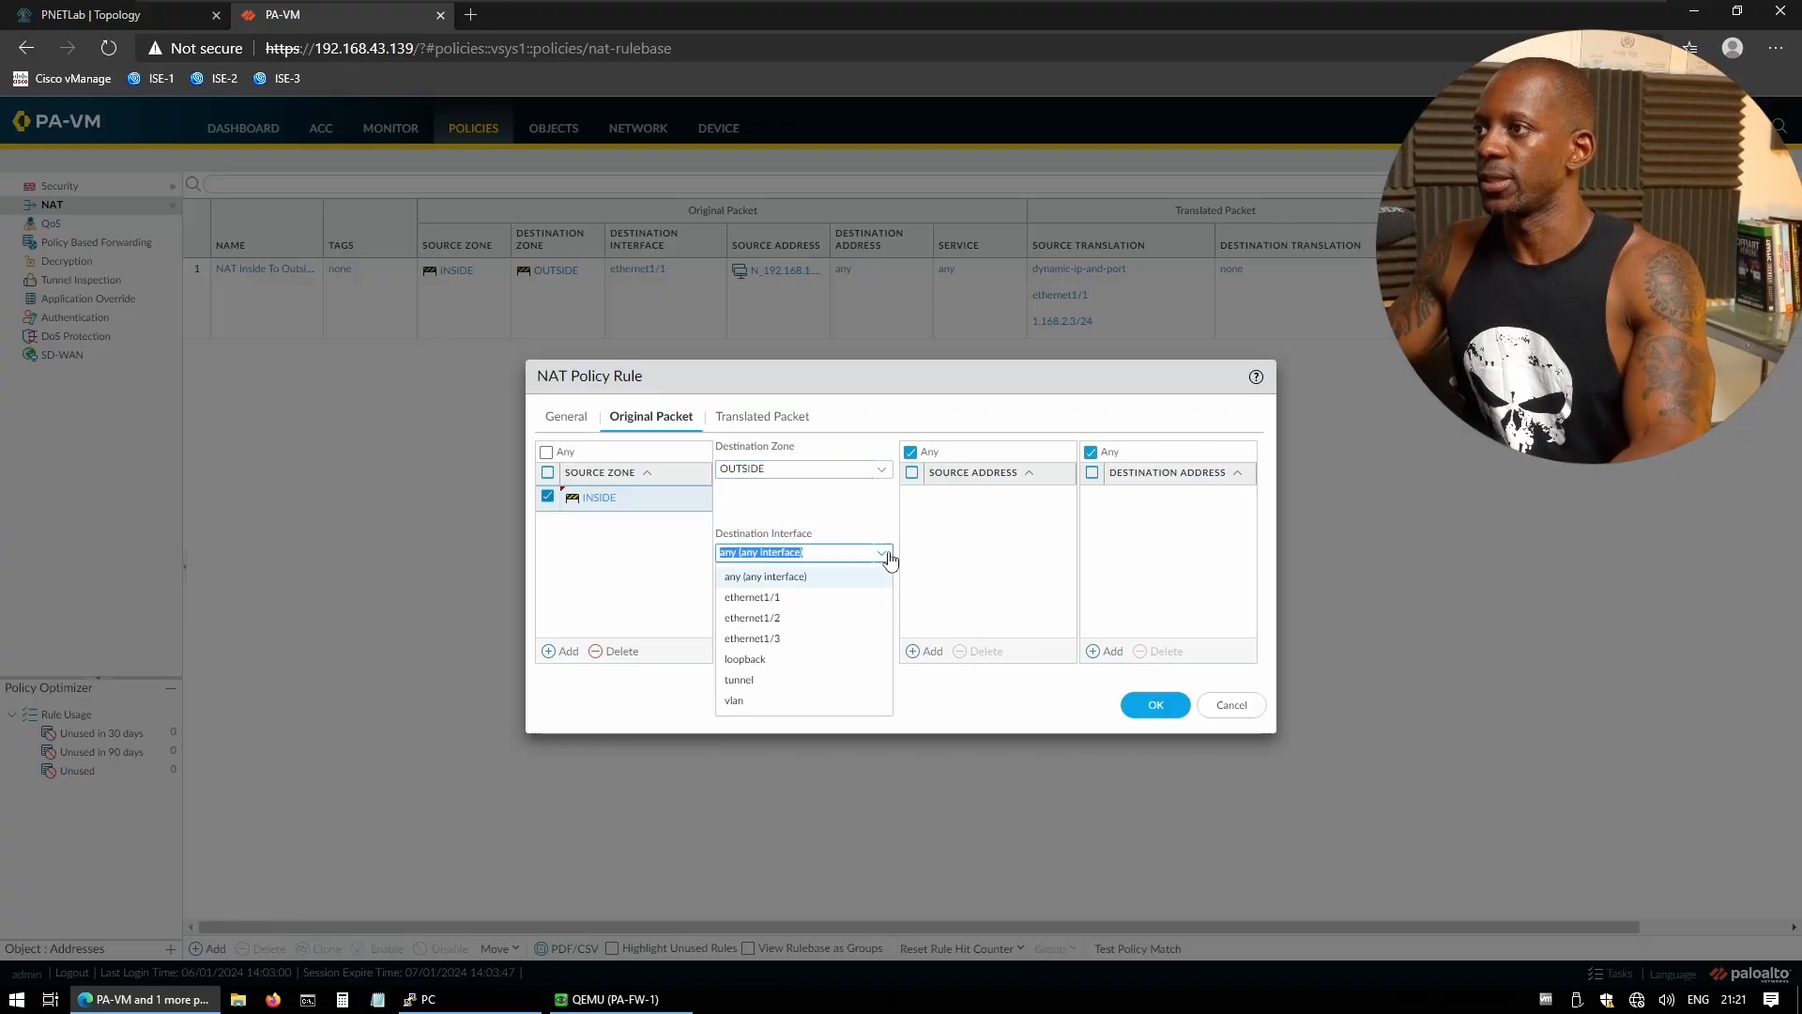
{"action": "left_click", "coordinate": [788, 621]}
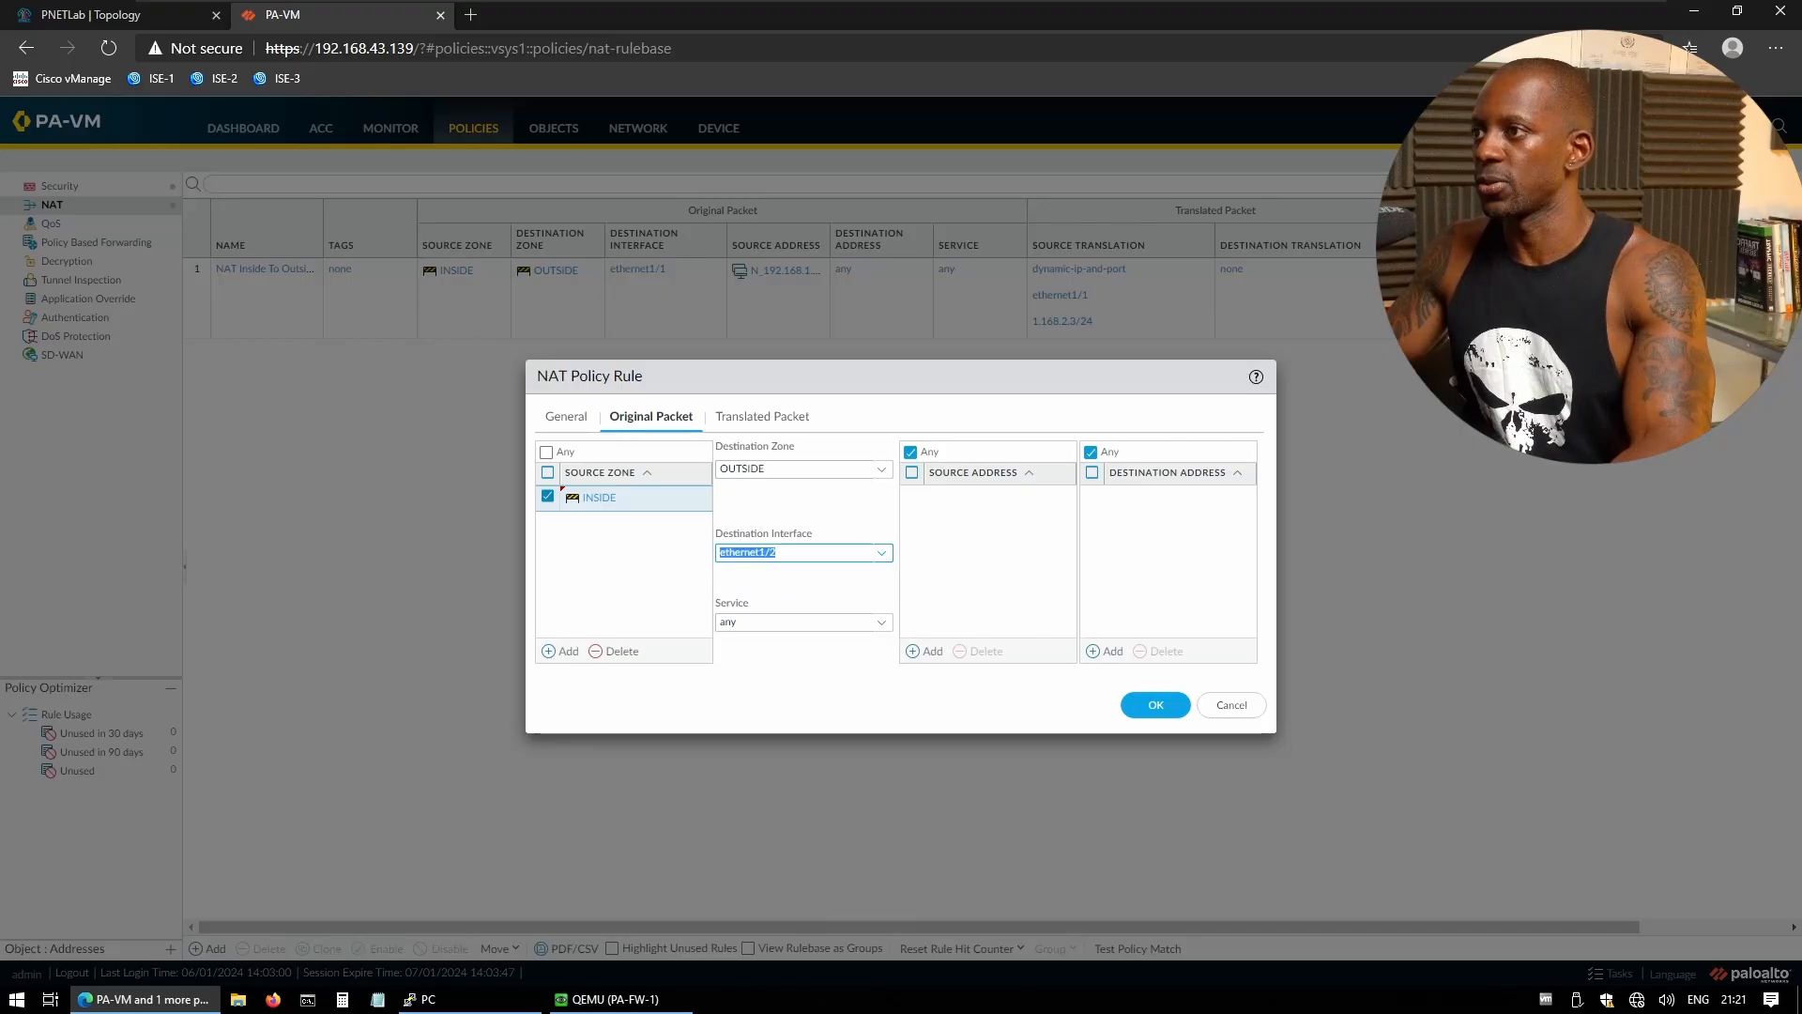
{"action": "left_click", "coordinate": [930, 651]}
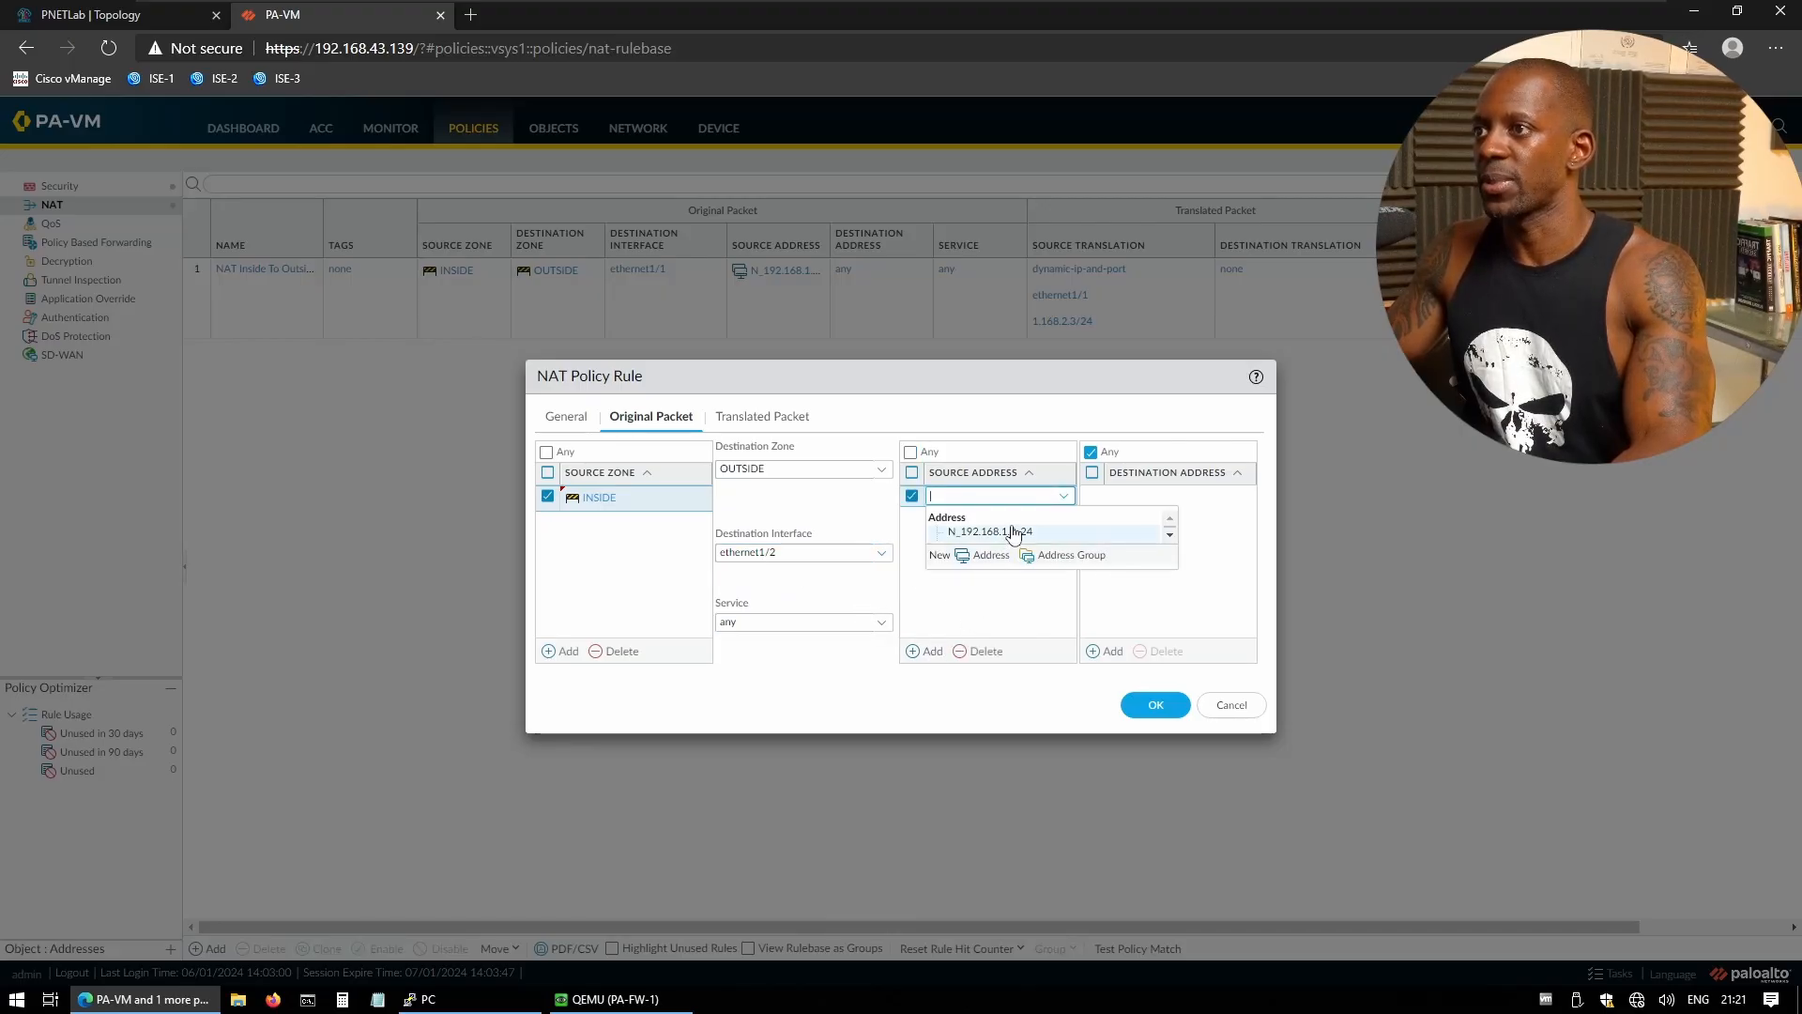
{"action": "left_click", "coordinate": [1039, 534]}
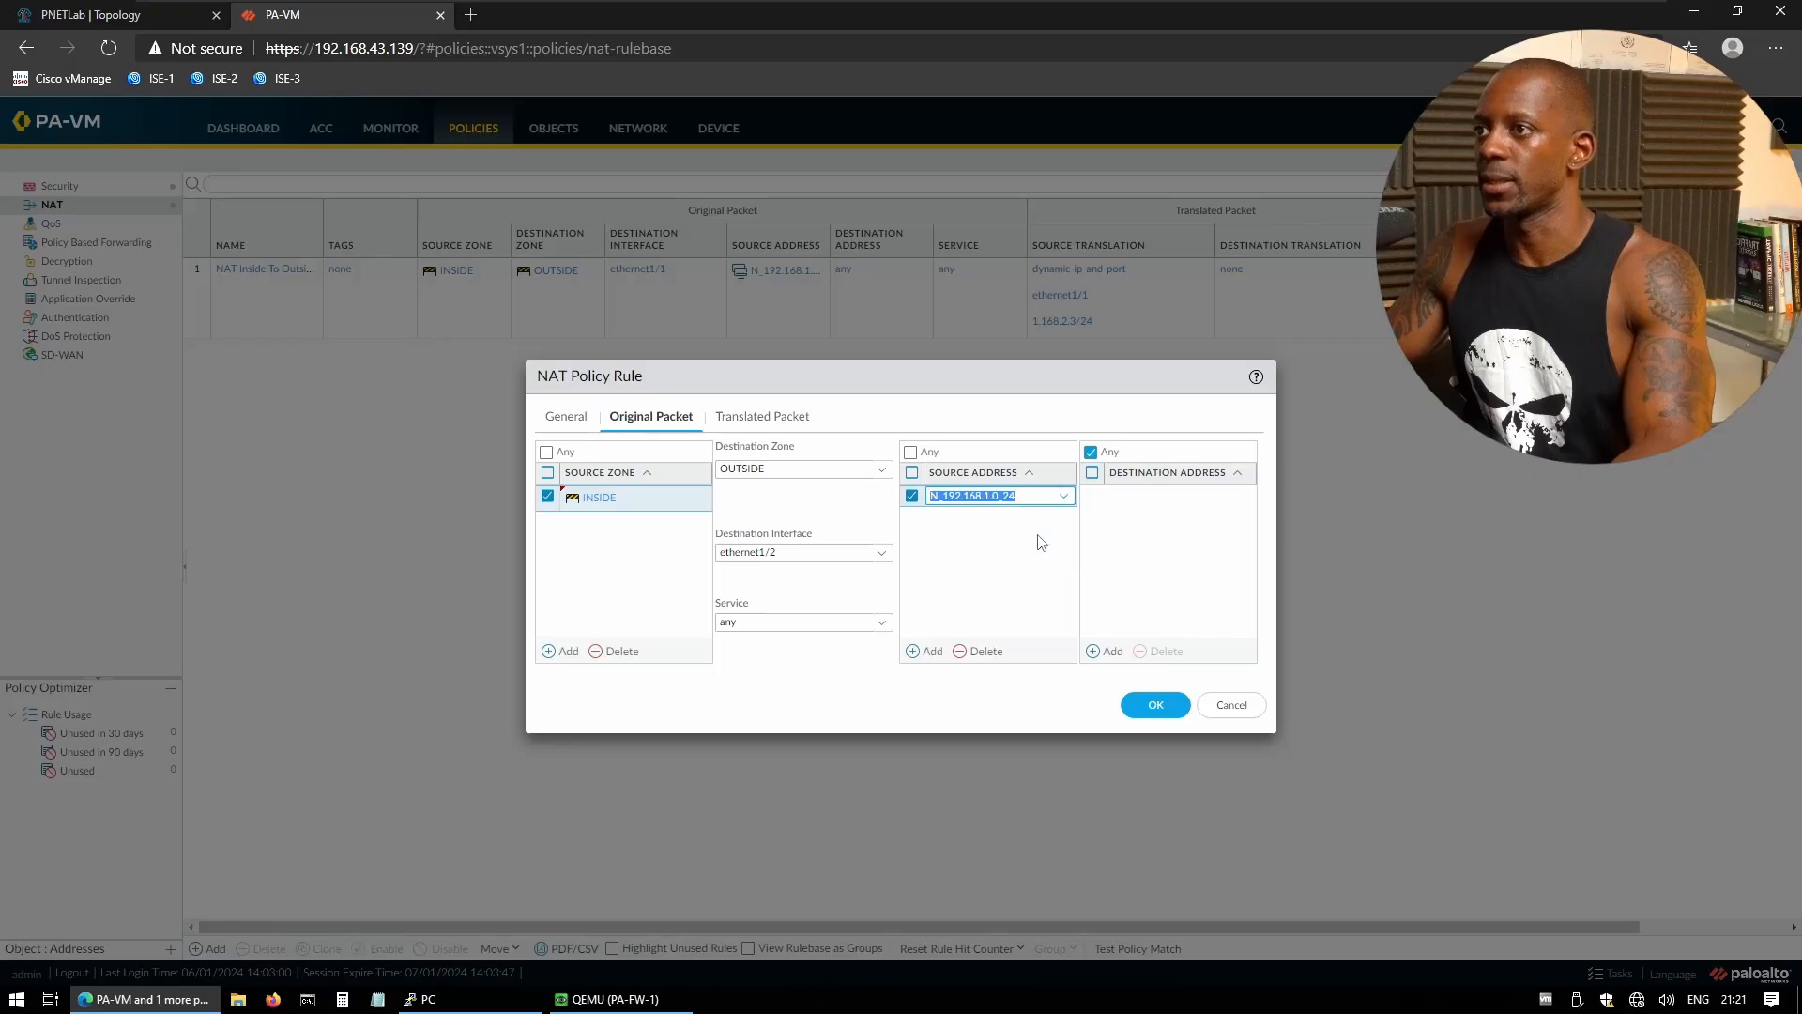
- Translate with Dynamic IP And Port to ethernet1/2's interface address 1.168.3.3/24, then save
{"action": "left_click", "coordinate": [754, 421]}
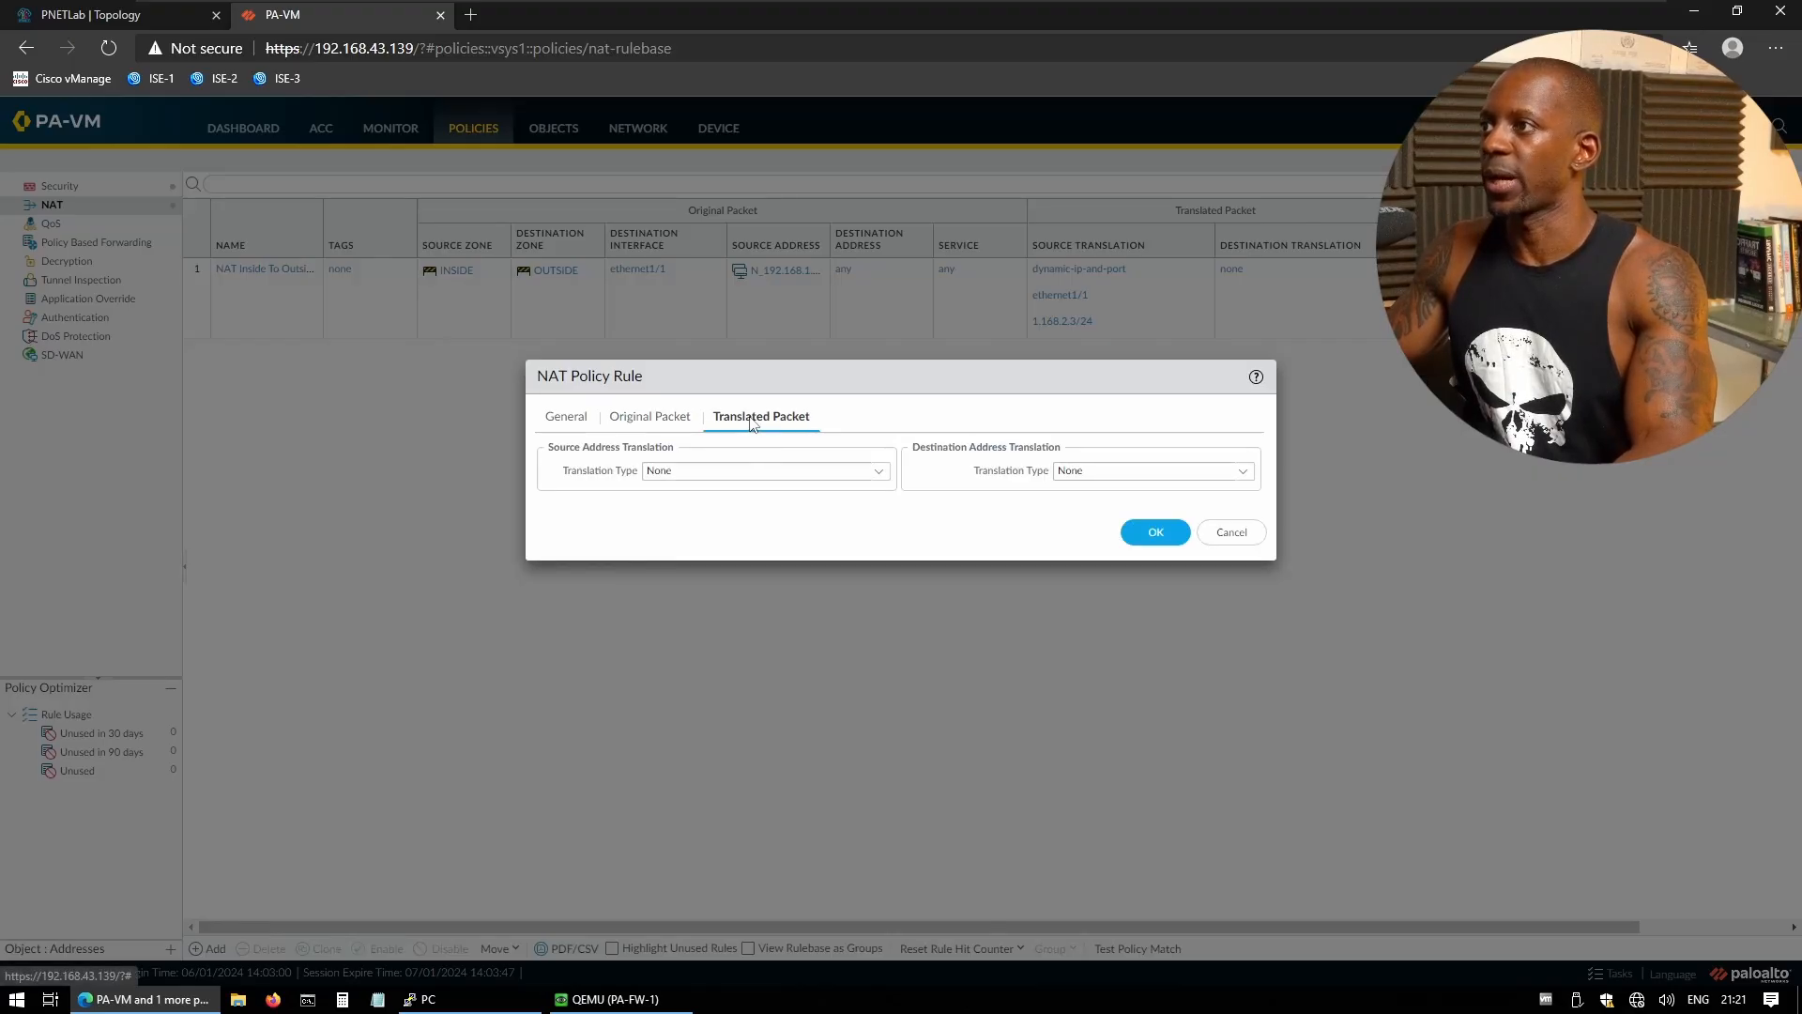
{"action": "left_click", "coordinate": [878, 474]}
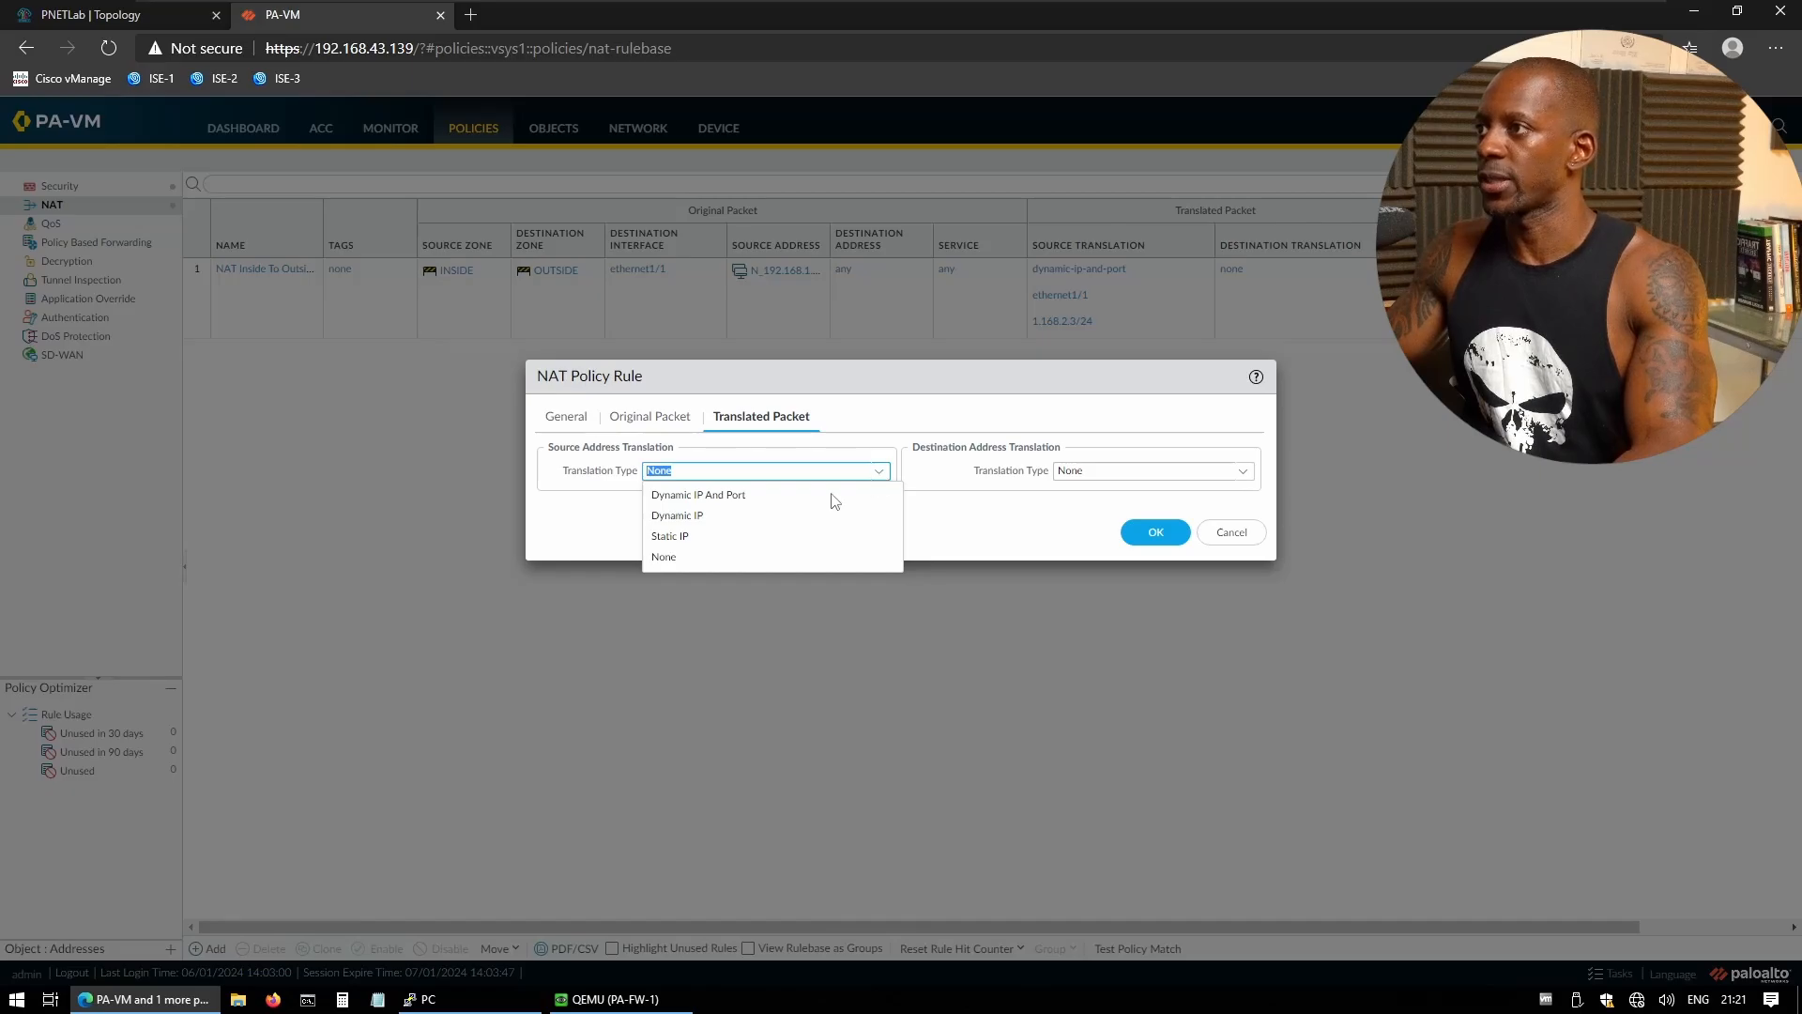
{"action": "left_click", "coordinate": [737, 498]}
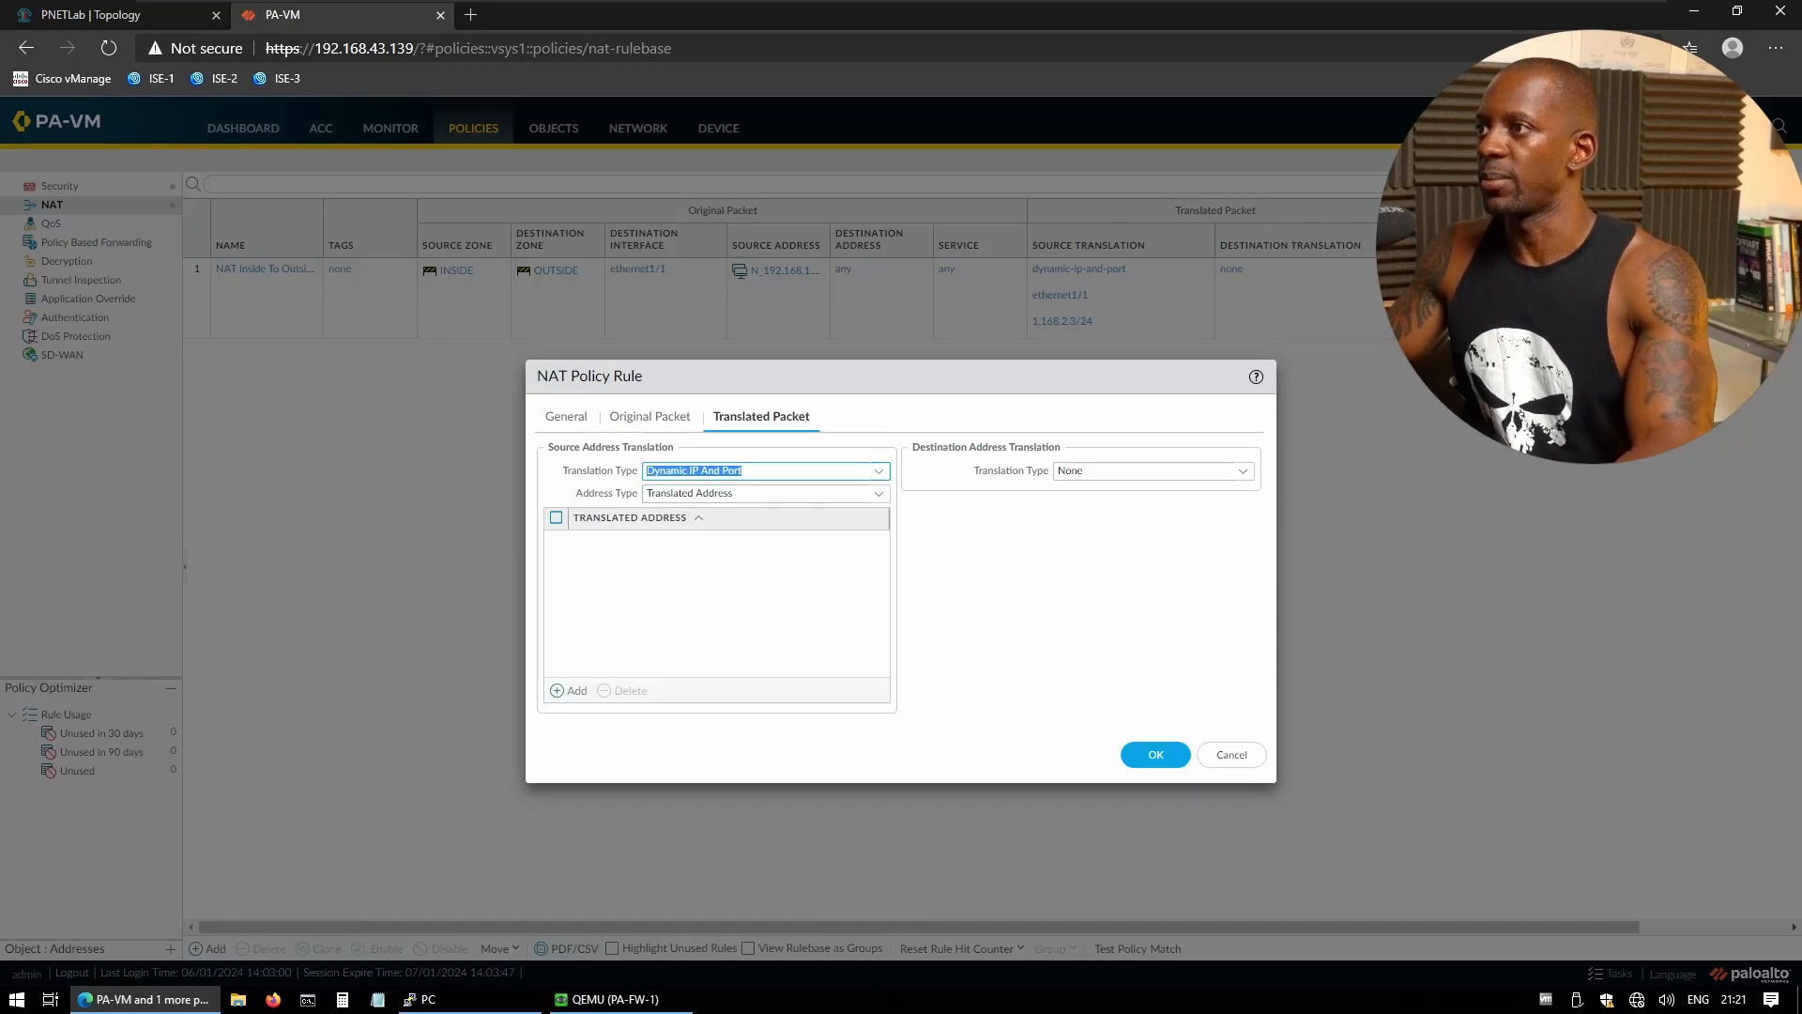
{"action": "left_click", "coordinate": [880, 497]}
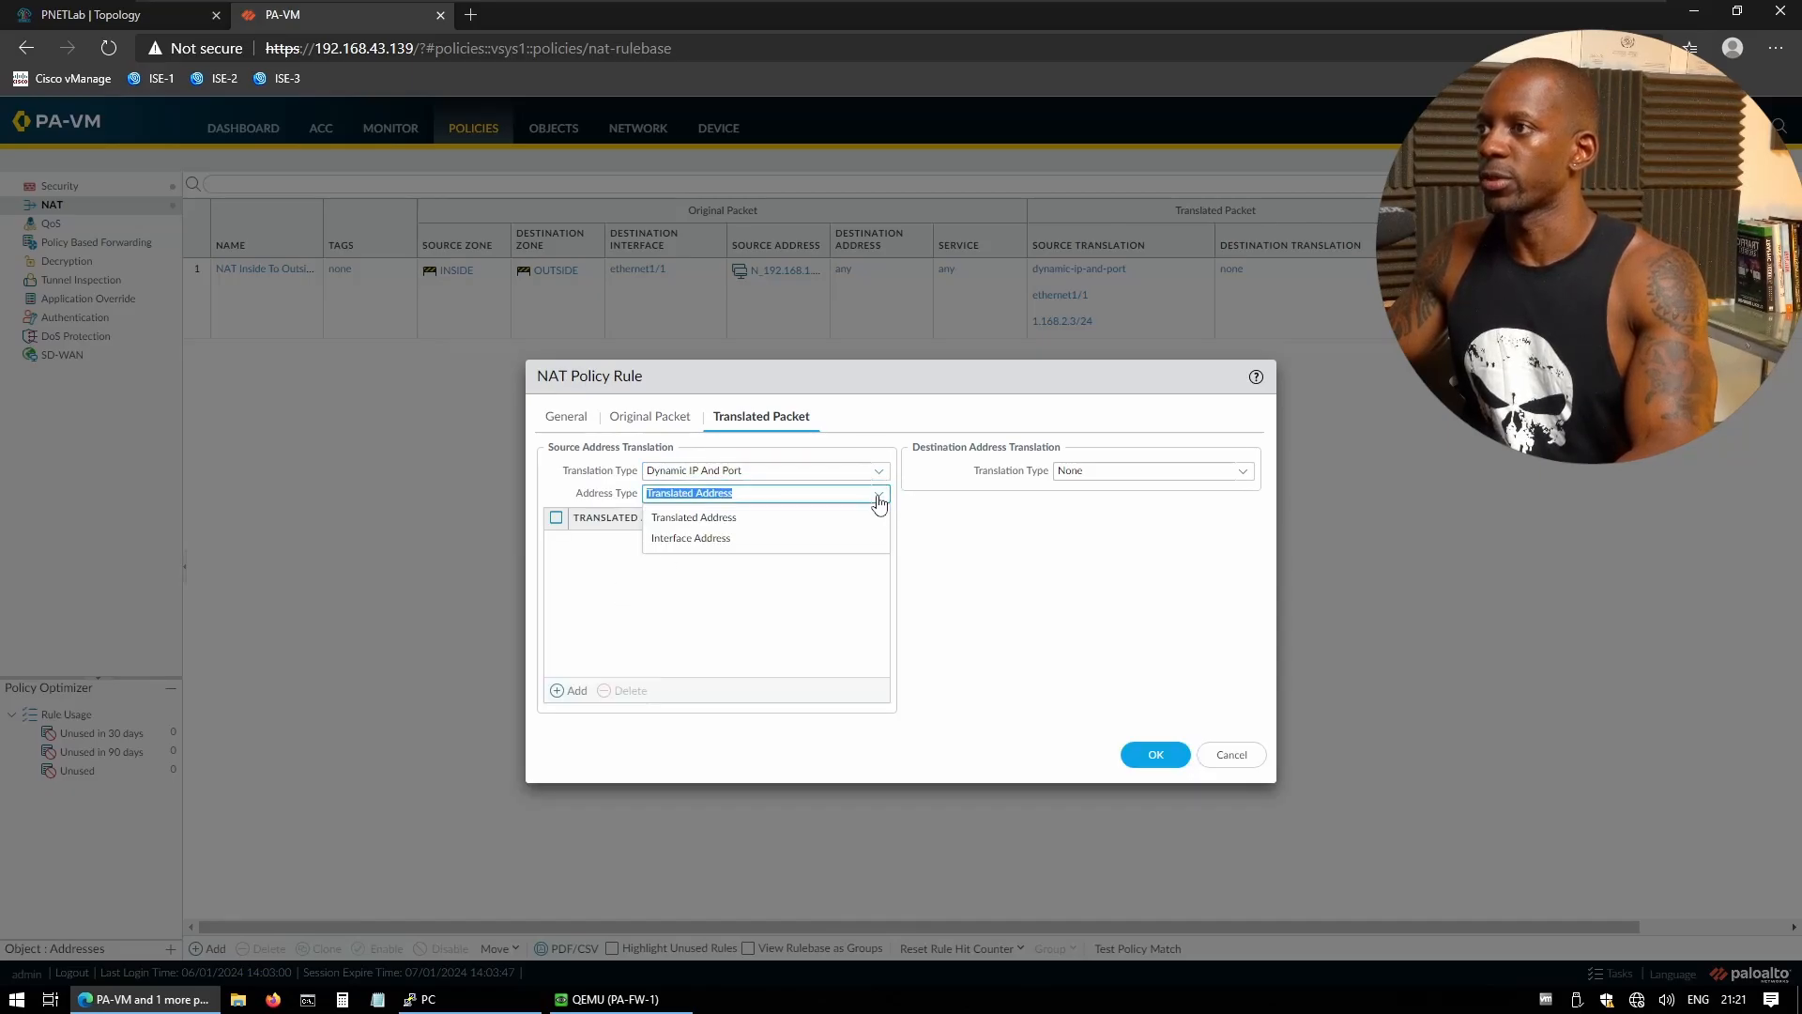
{"action": "left_click", "coordinate": [736, 540]}
{"action": "left_click", "coordinate": [879, 518]}
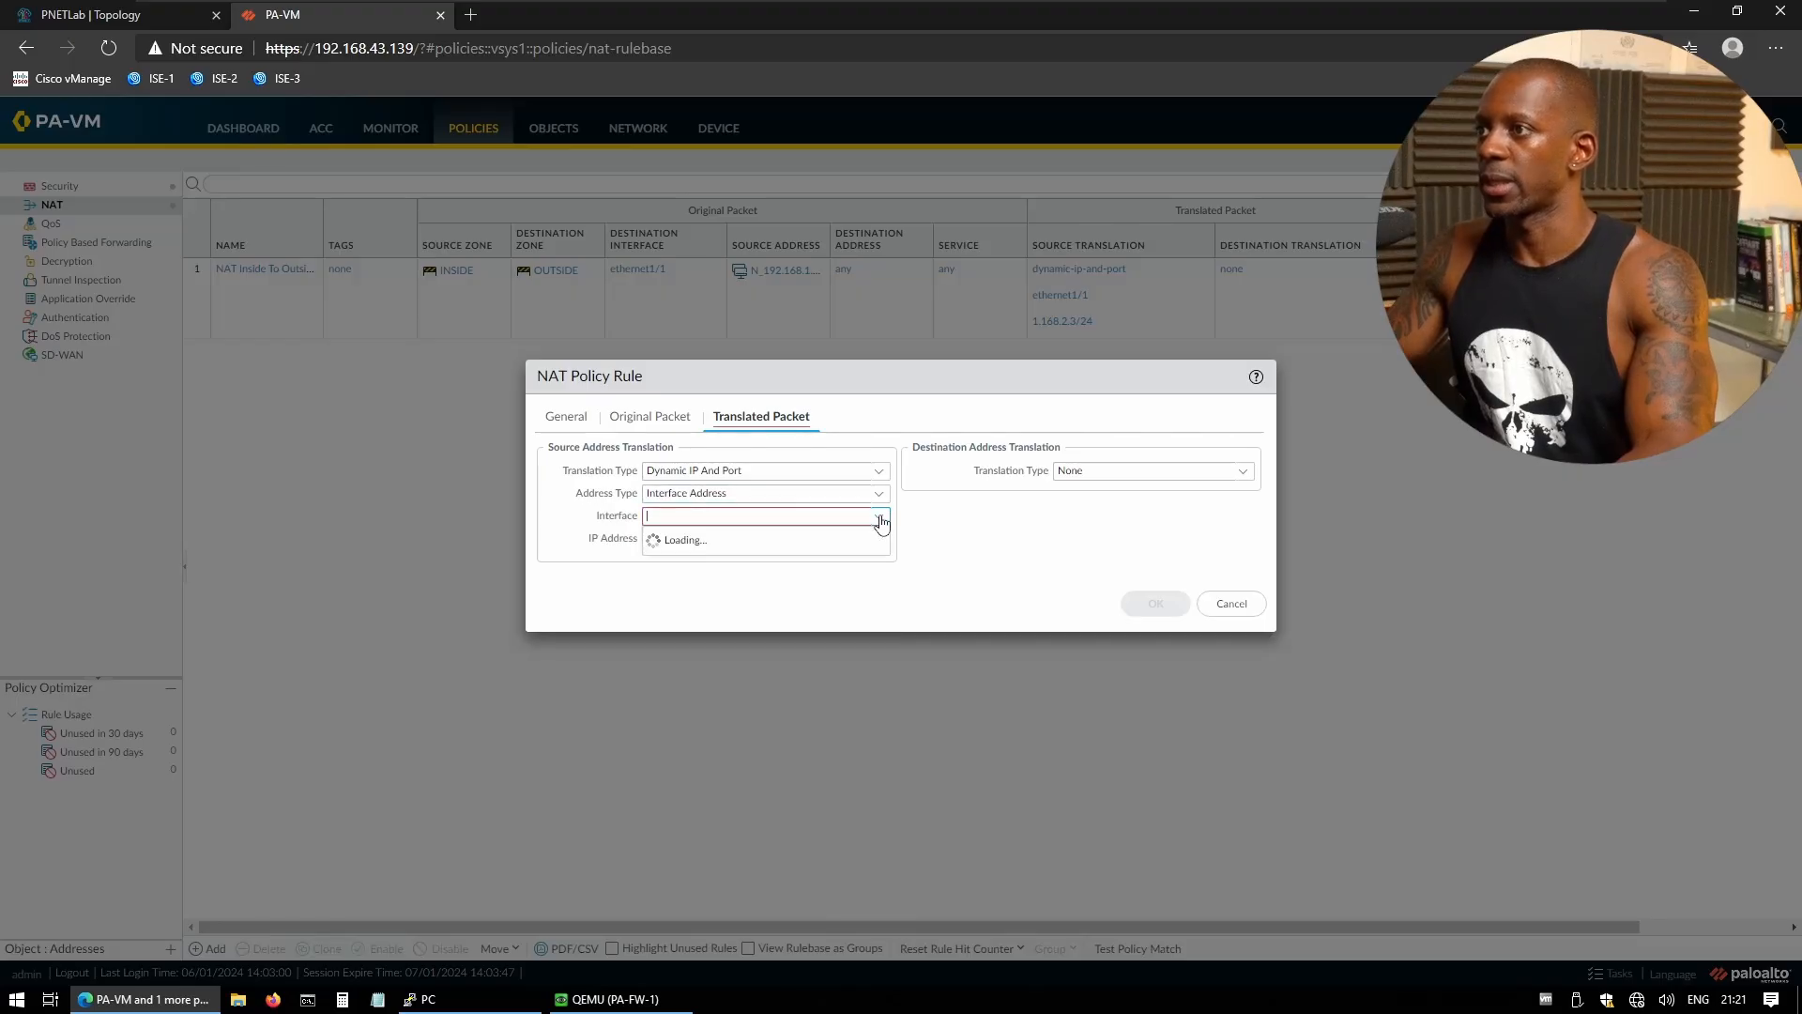
{"action": "left_click", "coordinate": [720, 563]}
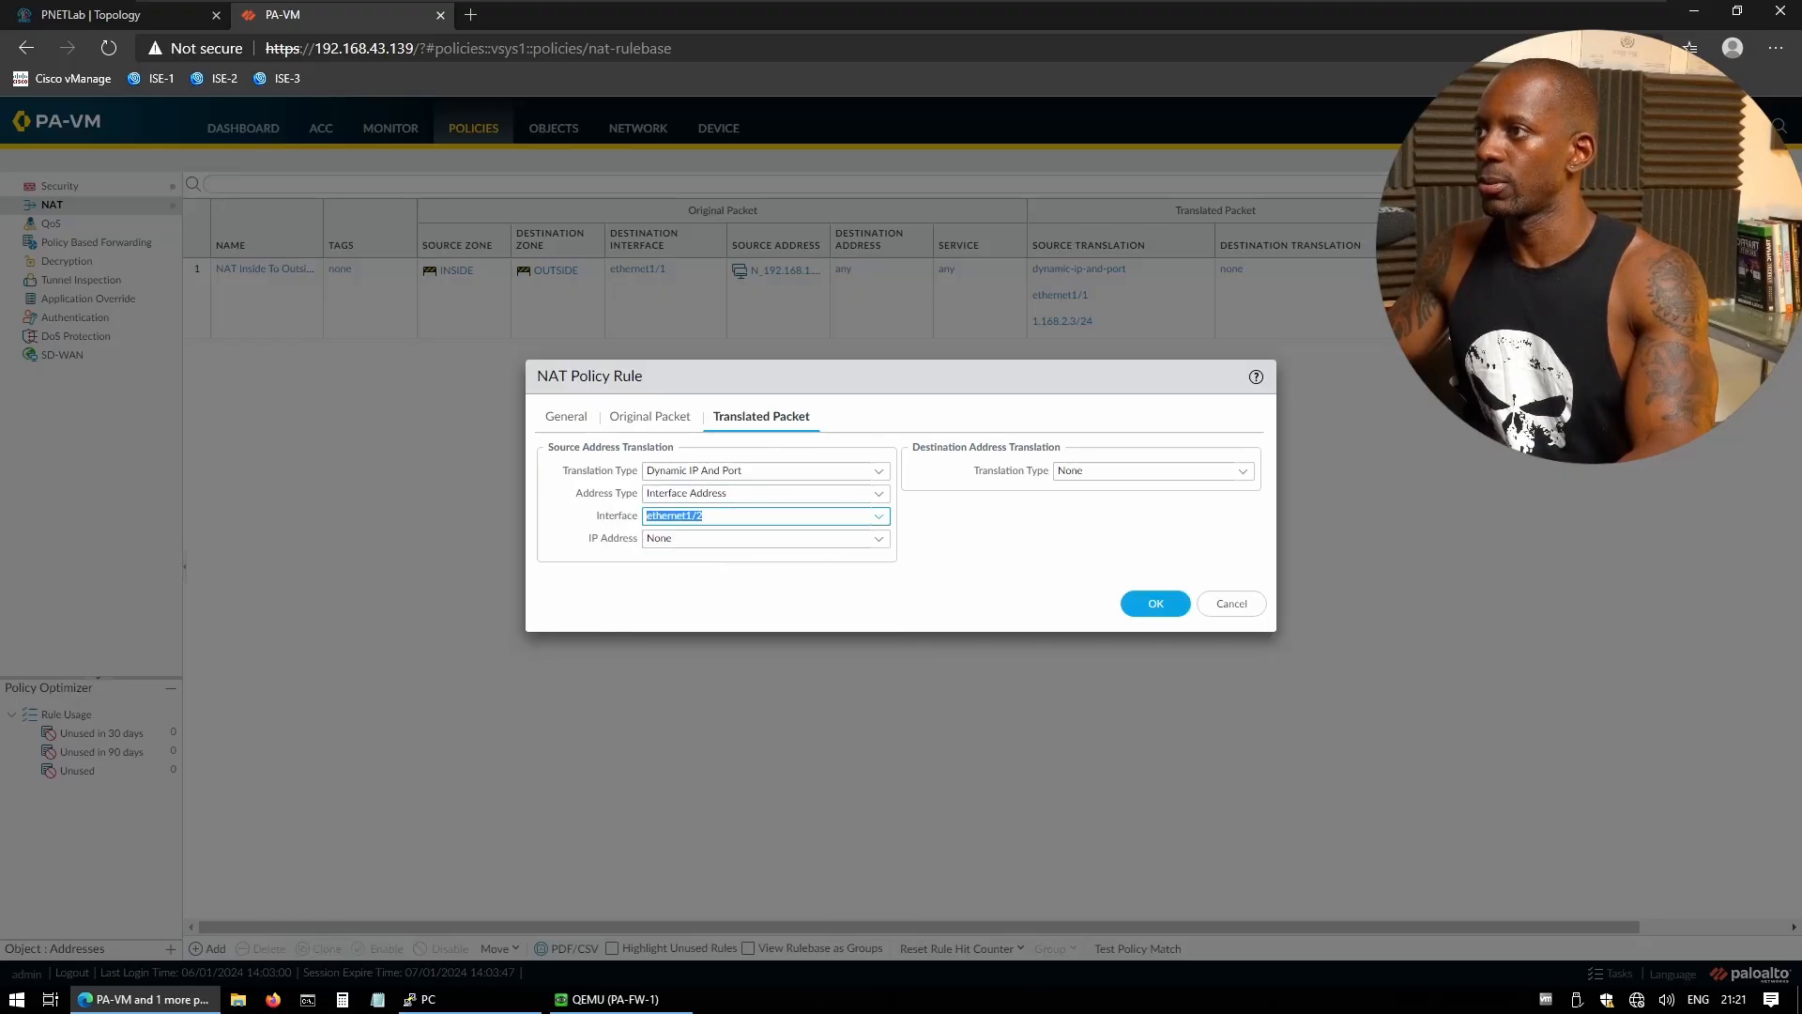
{"action": "left_click", "coordinate": [879, 538]}
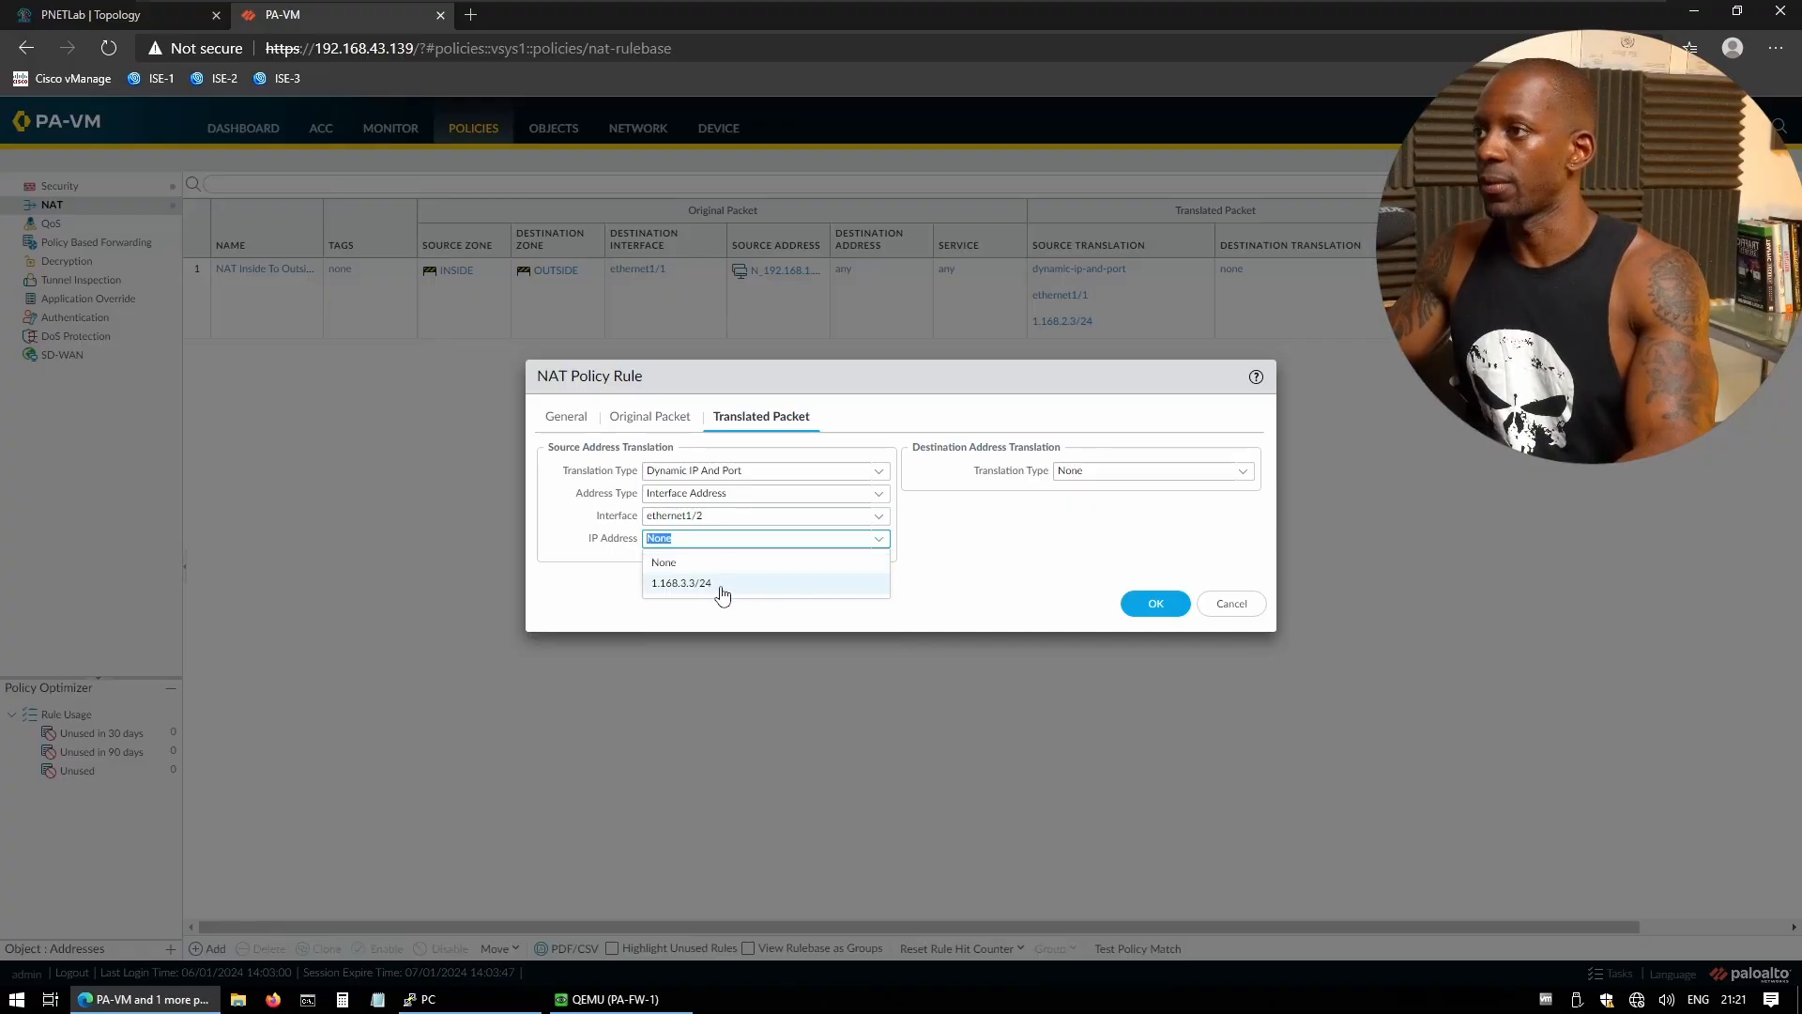
{"action": "left_click", "coordinate": [722, 584]}
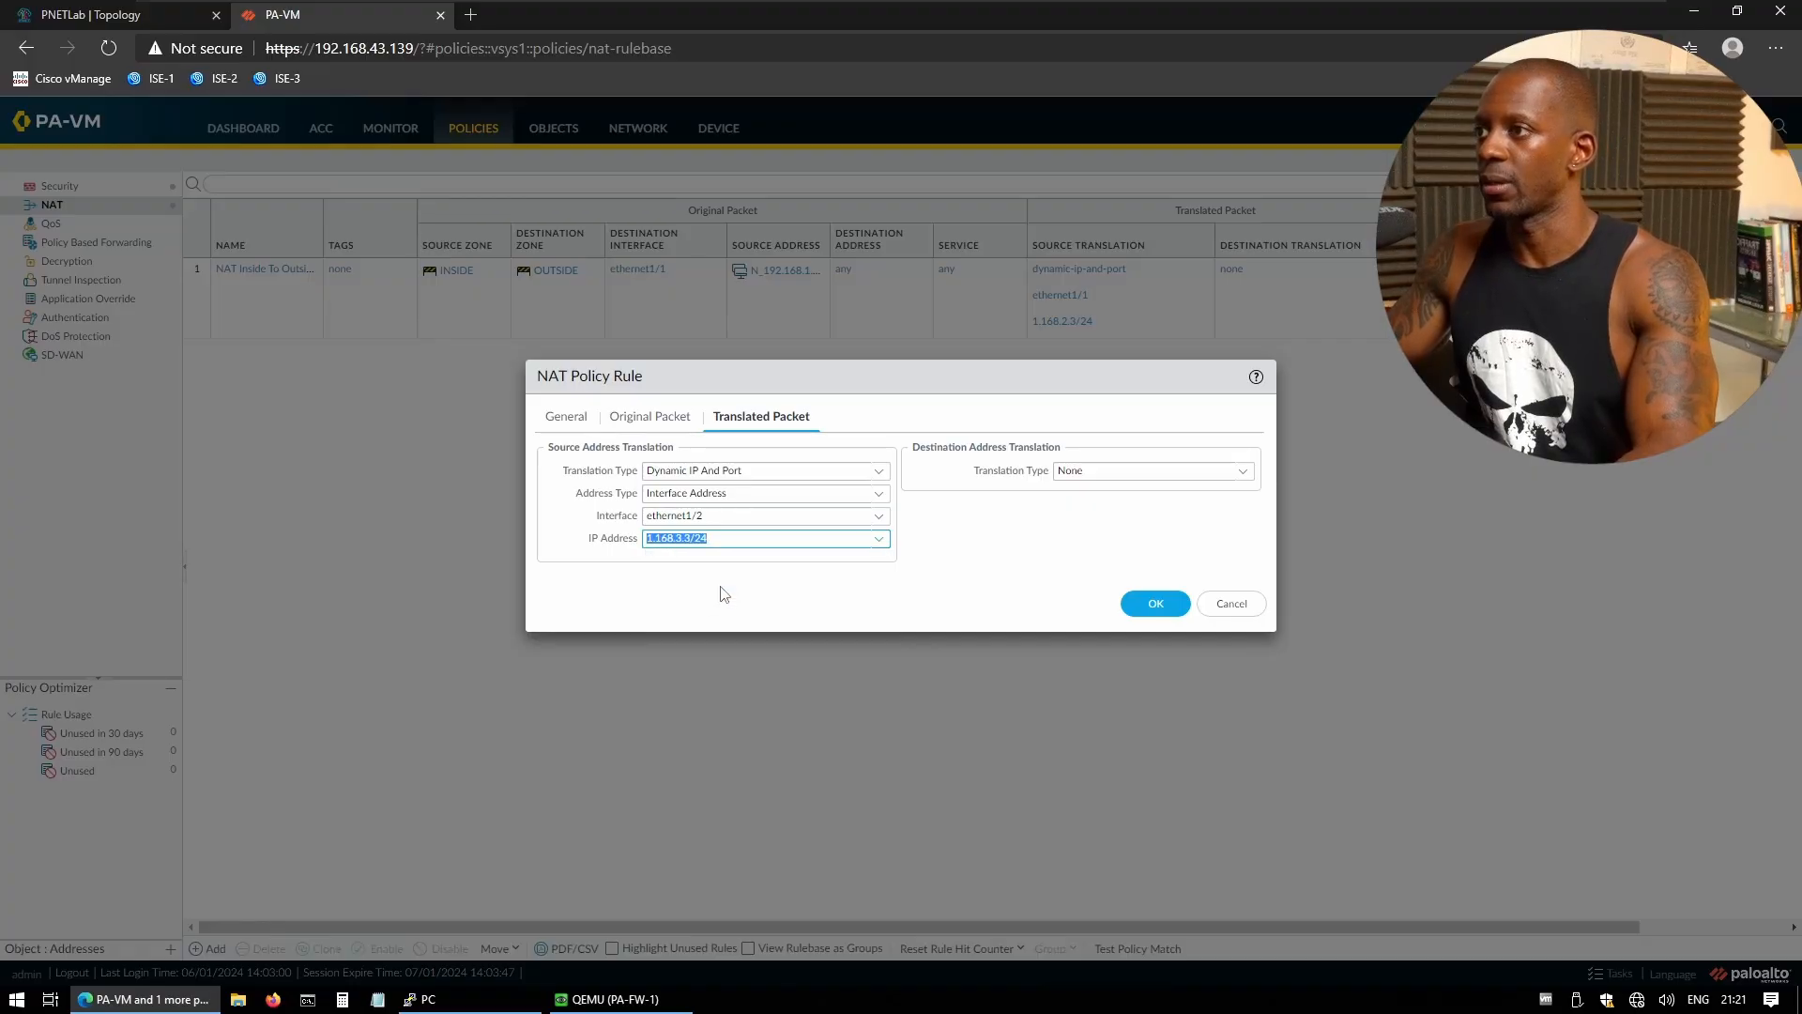
{"action": "left_click", "coordinate": [1155, 608]}
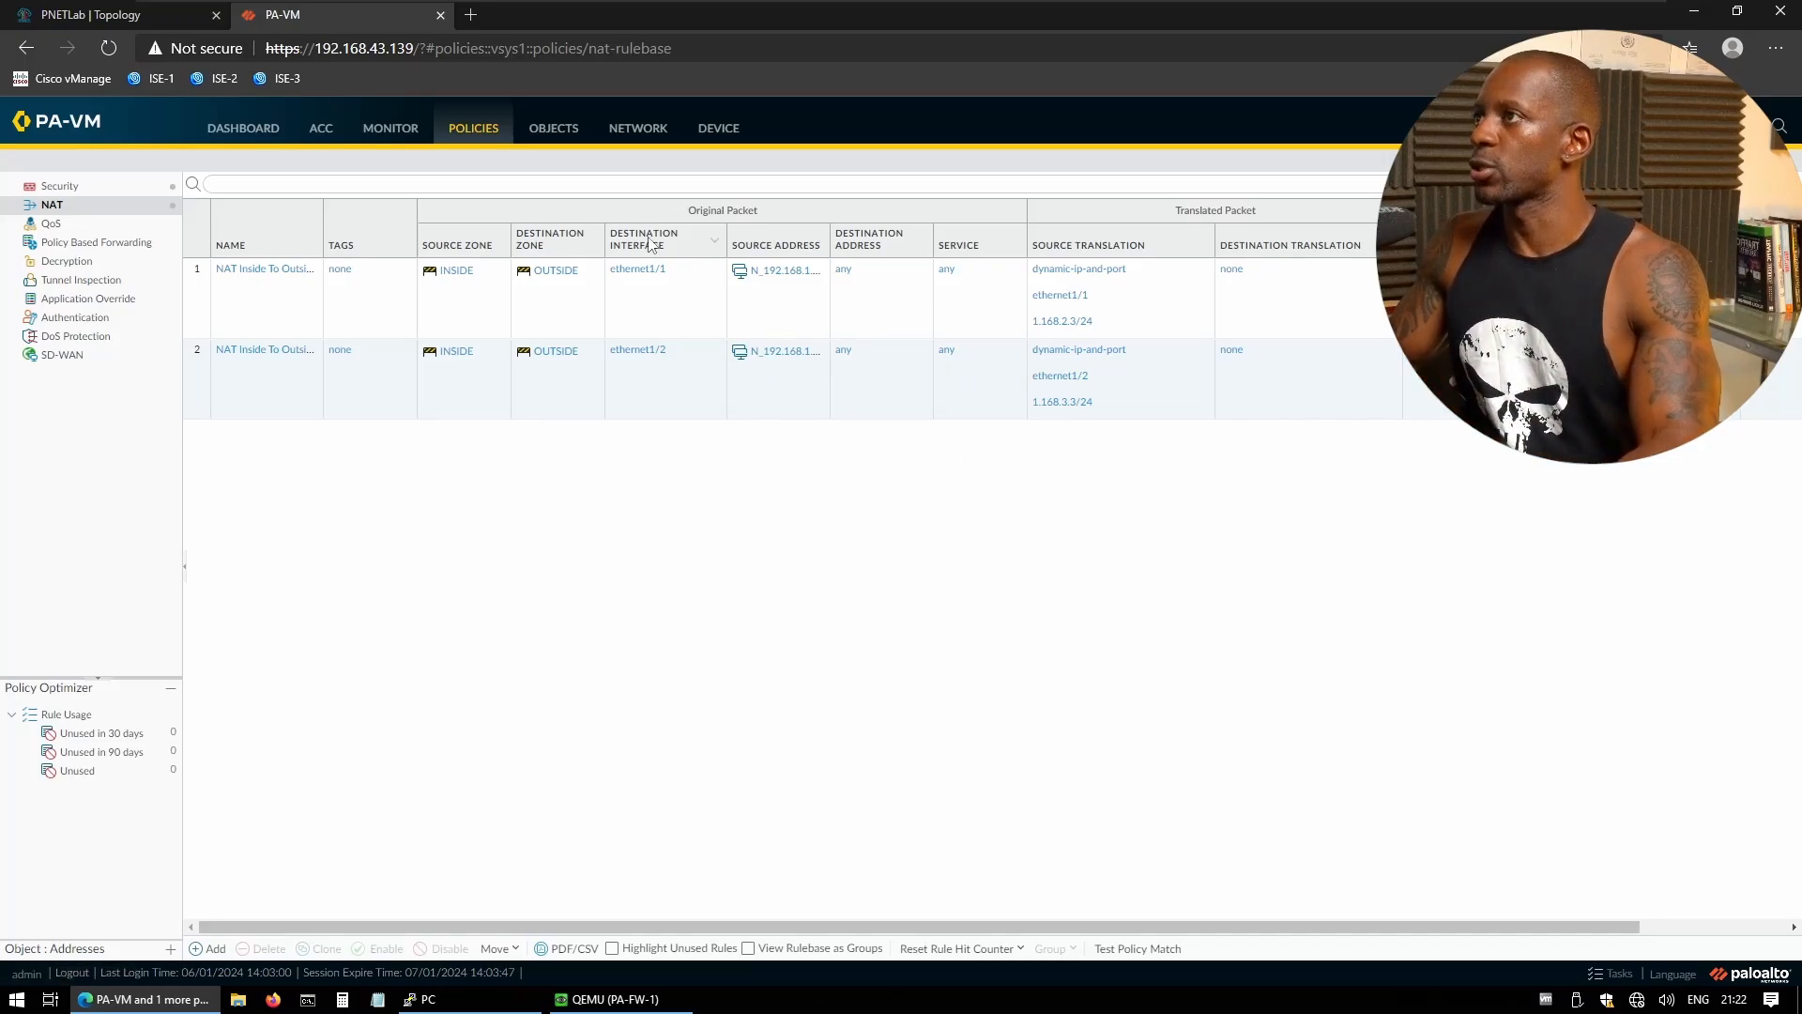
- Open the default virtual router under Network and rename it VR-DEFAULT
{"action": "left_click", "coordinate": [646, 136]}
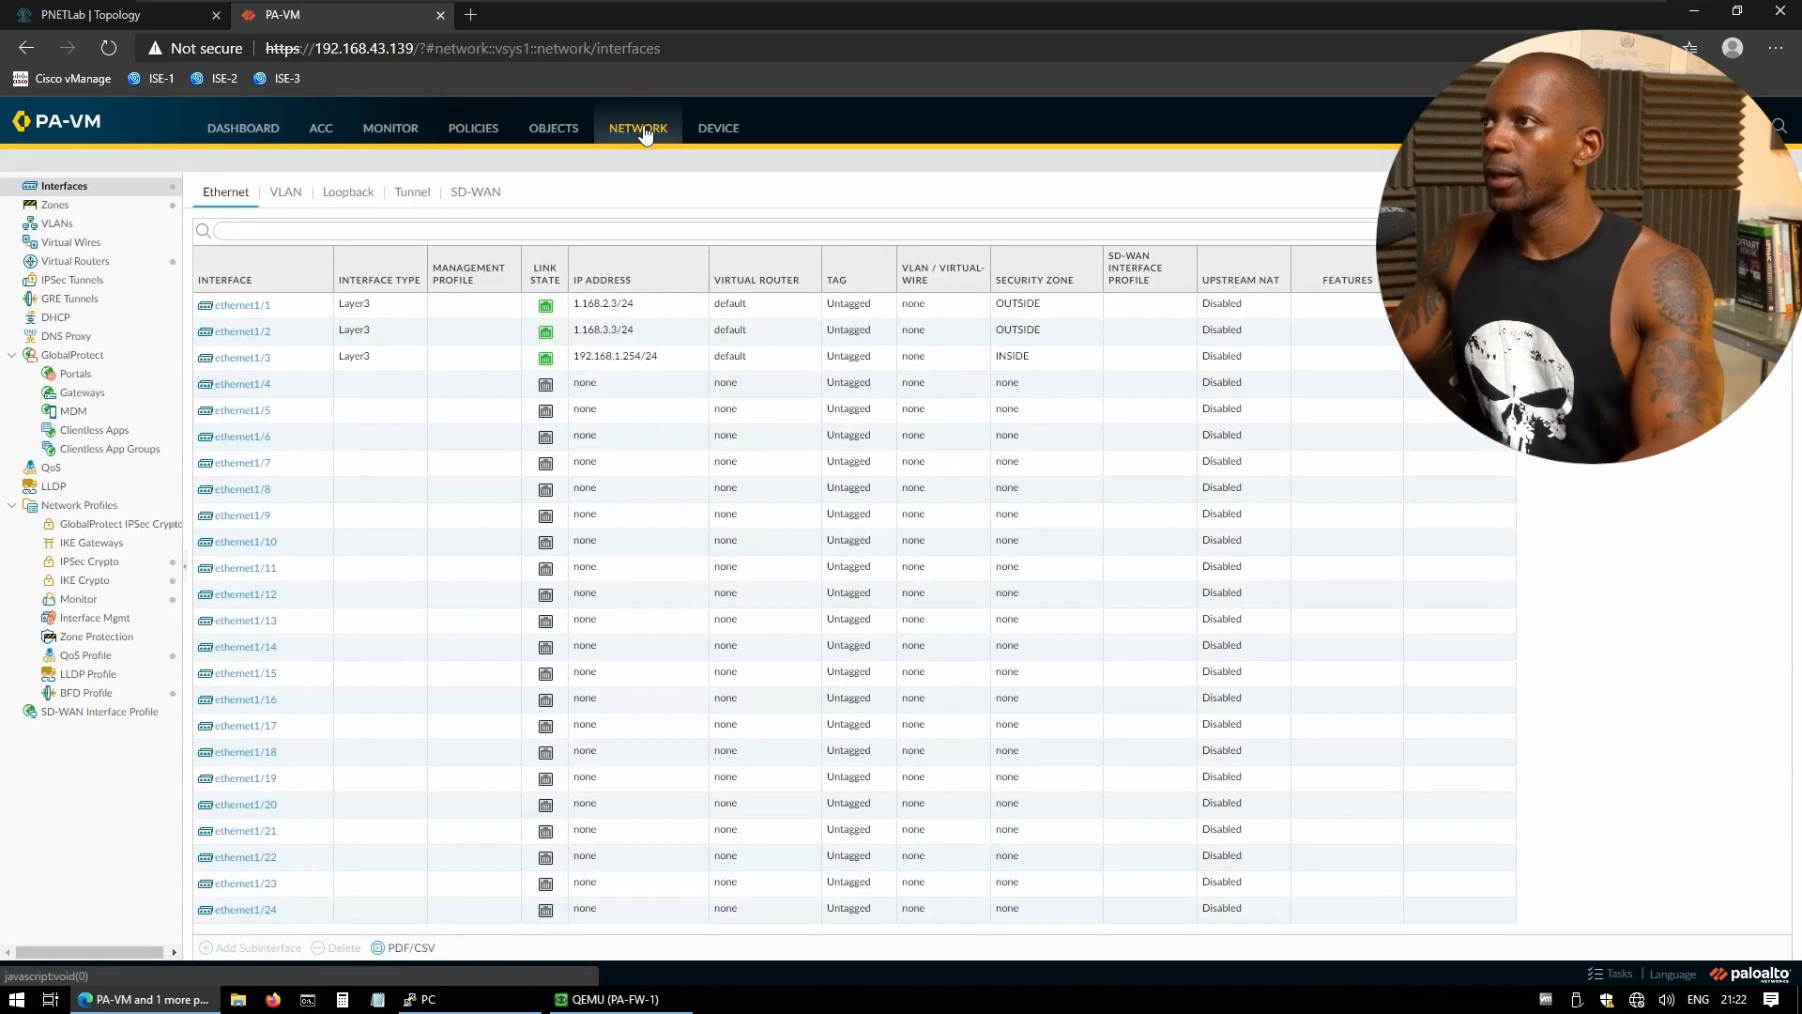
{"action": "left_click", "coordinate": [72, 266]}
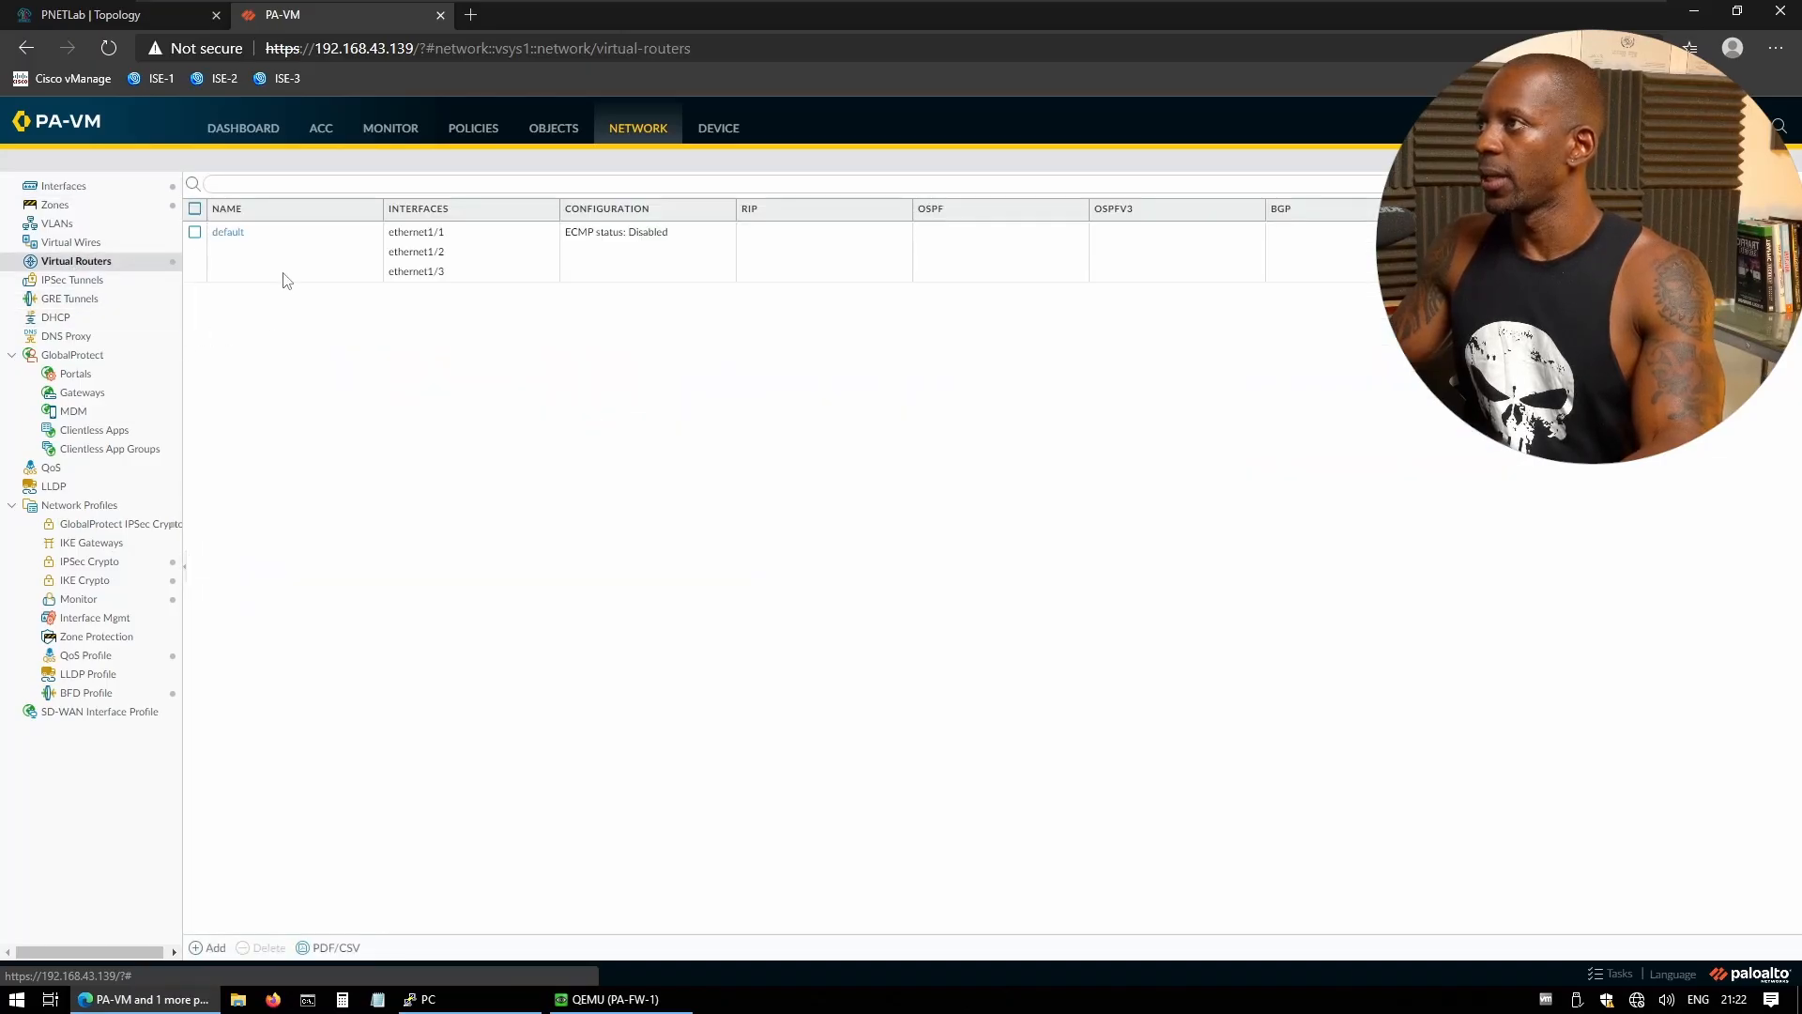
{"action": "left_click", "coordinate": [233, 234]}
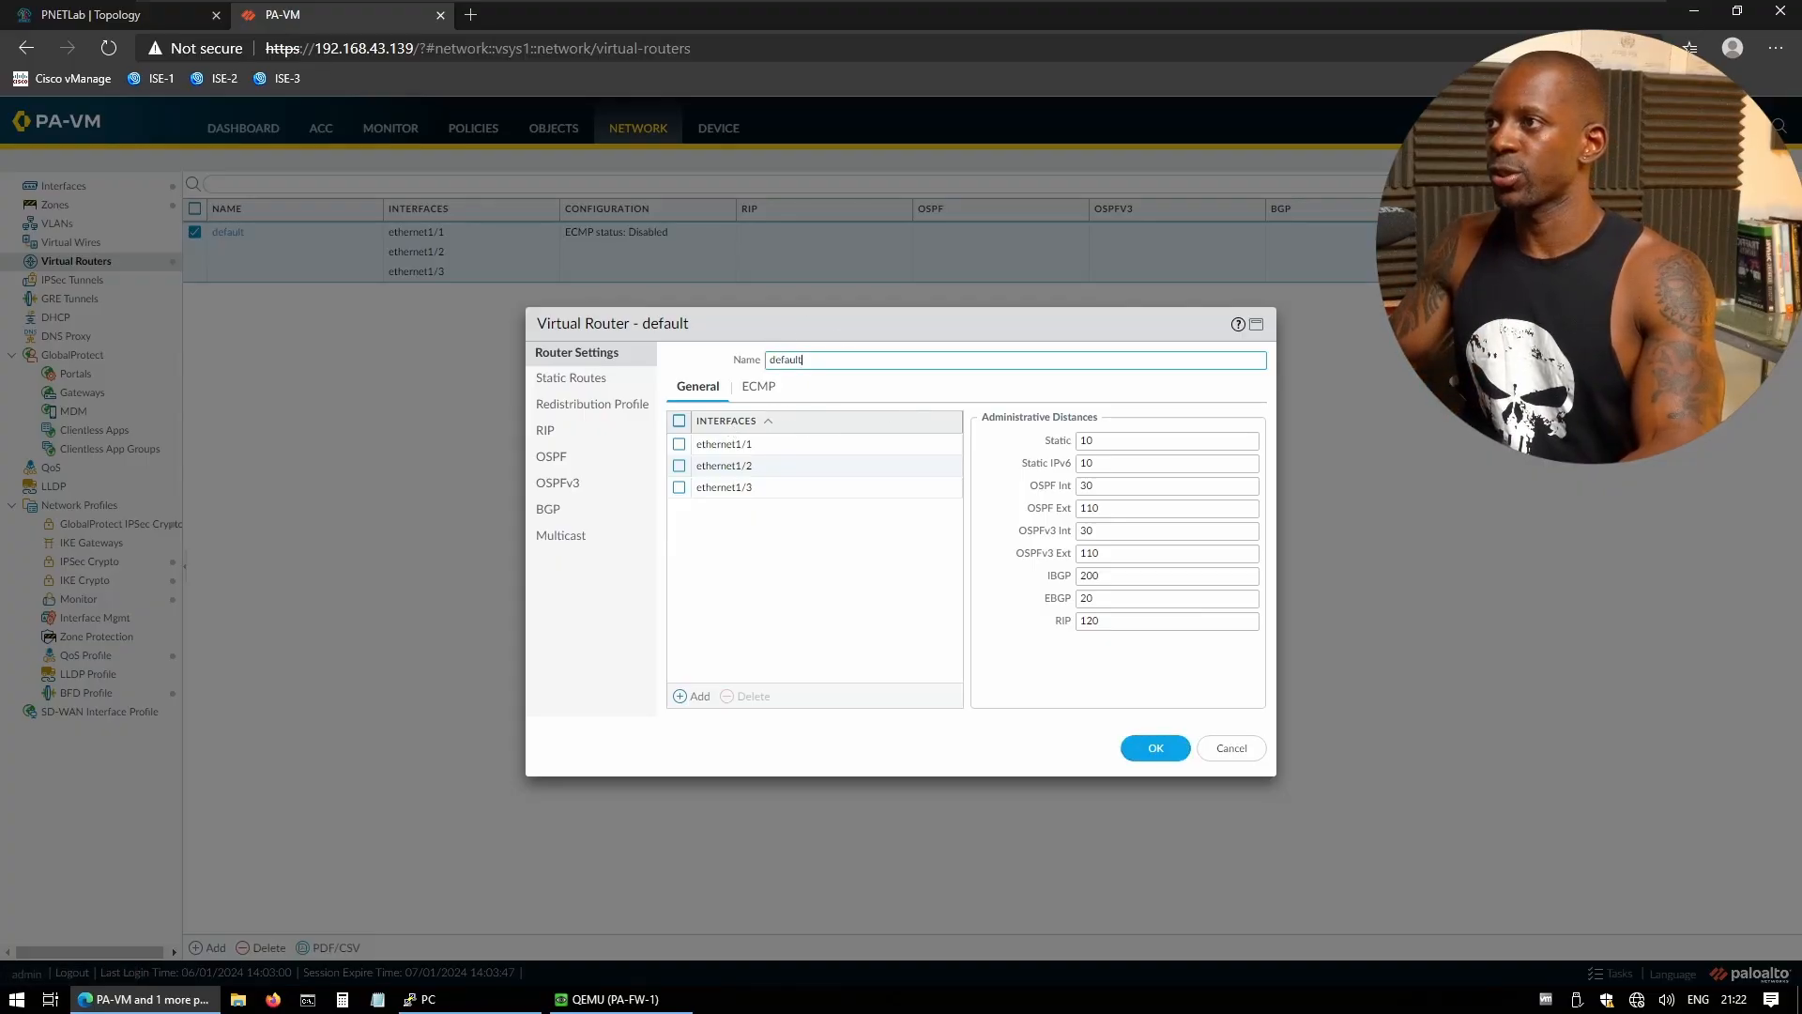
{"action": "key", "text": "ctrl+a"}
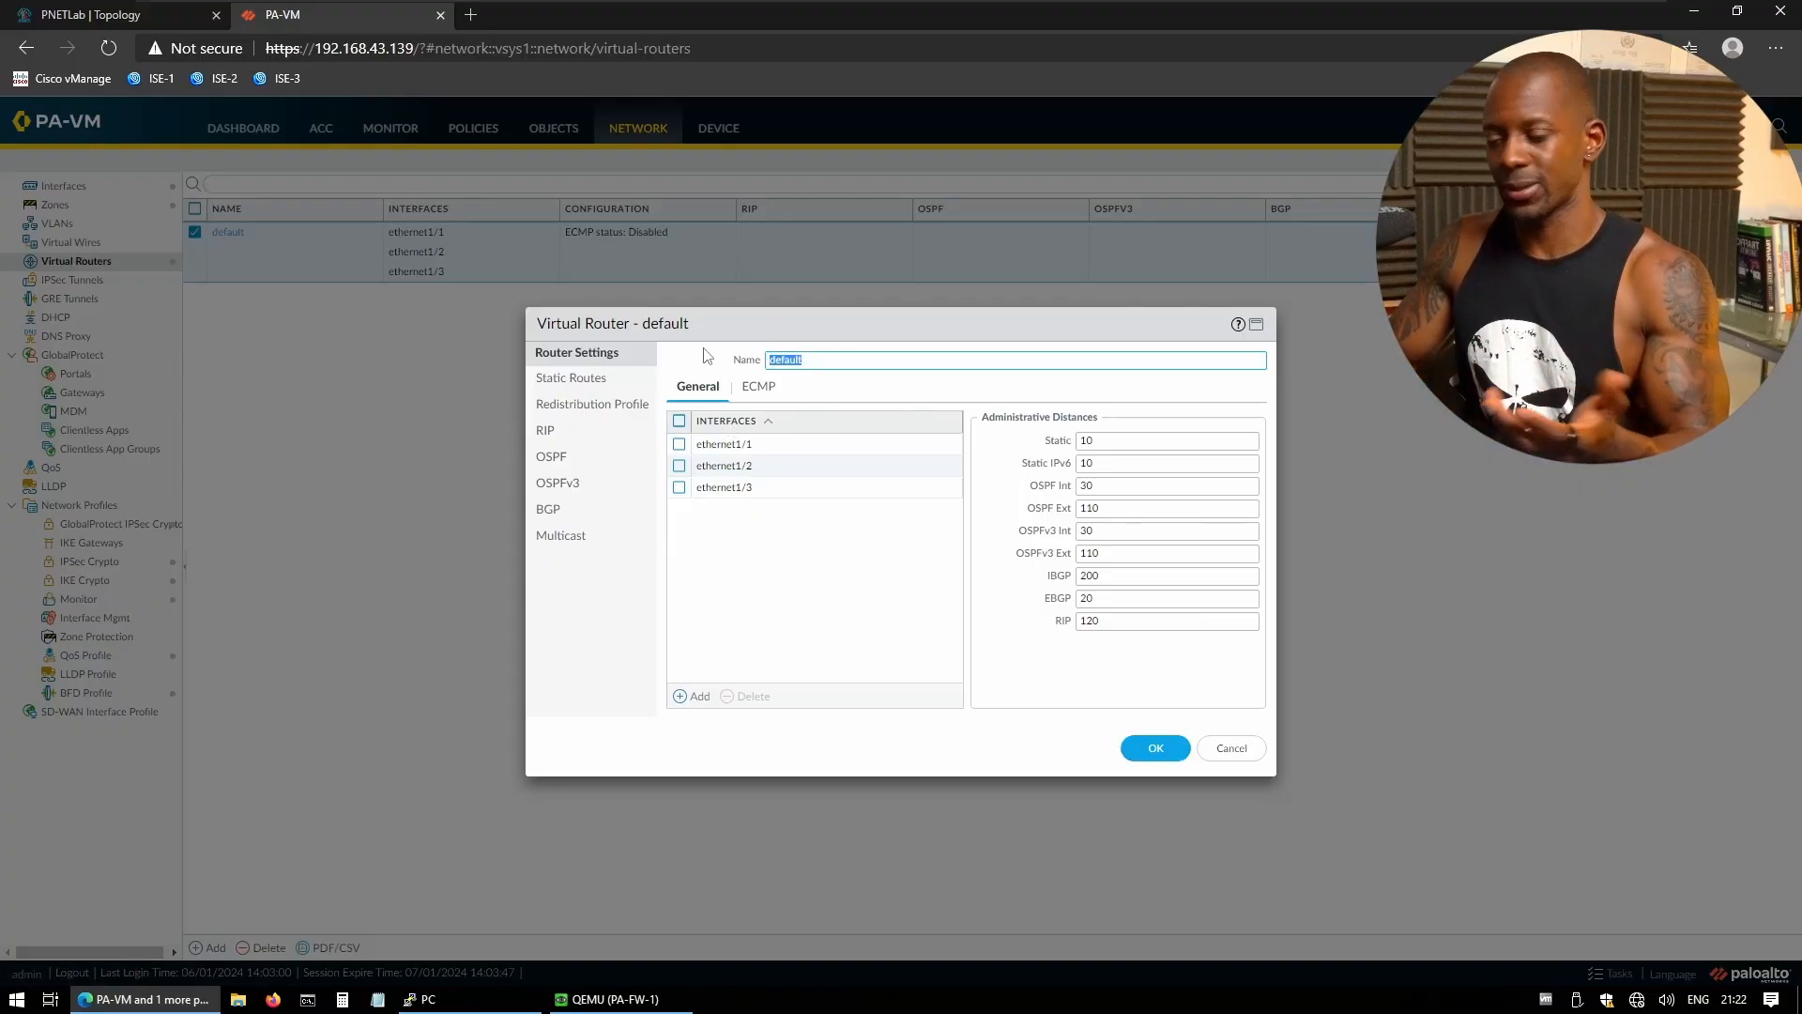
{"action": "type", "text": "VR-"}
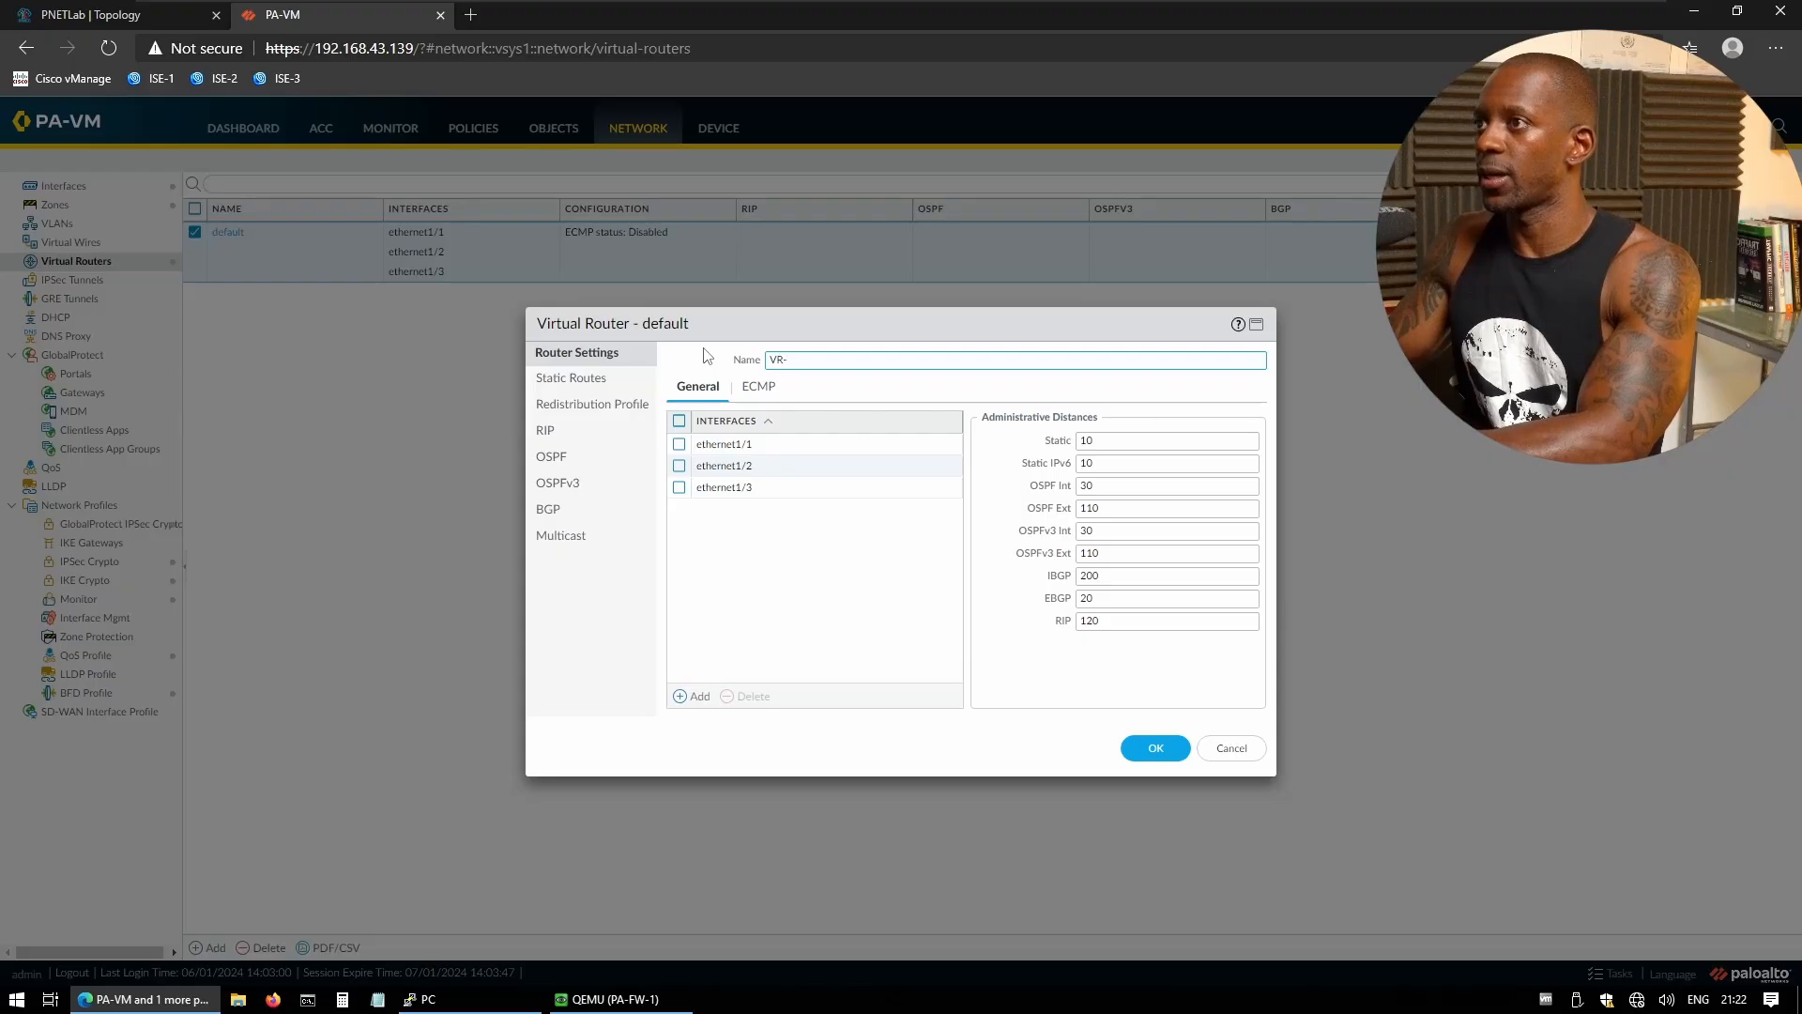
{"action": "type", "text": "DEFAULT"}
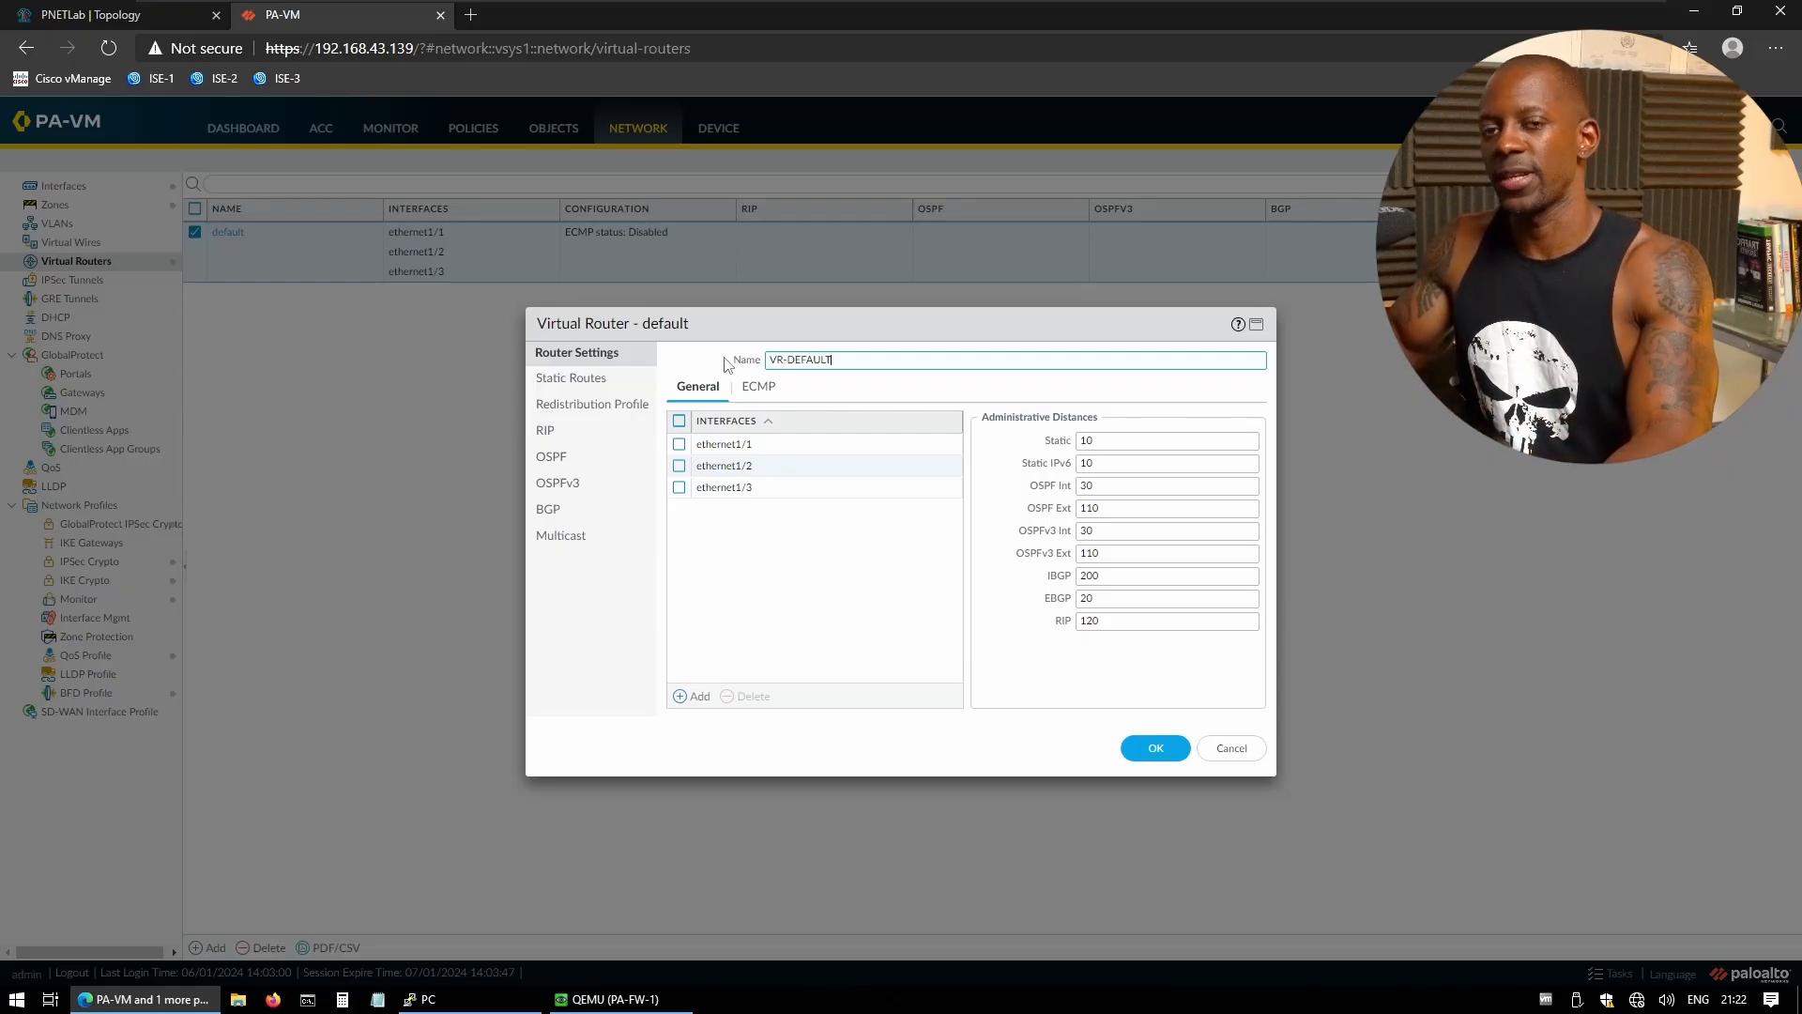
- Add a static route named 'DEFAULT ROUTE VIA ISP-1'
{"action": "left_click", "coordinate": [602, 385]}
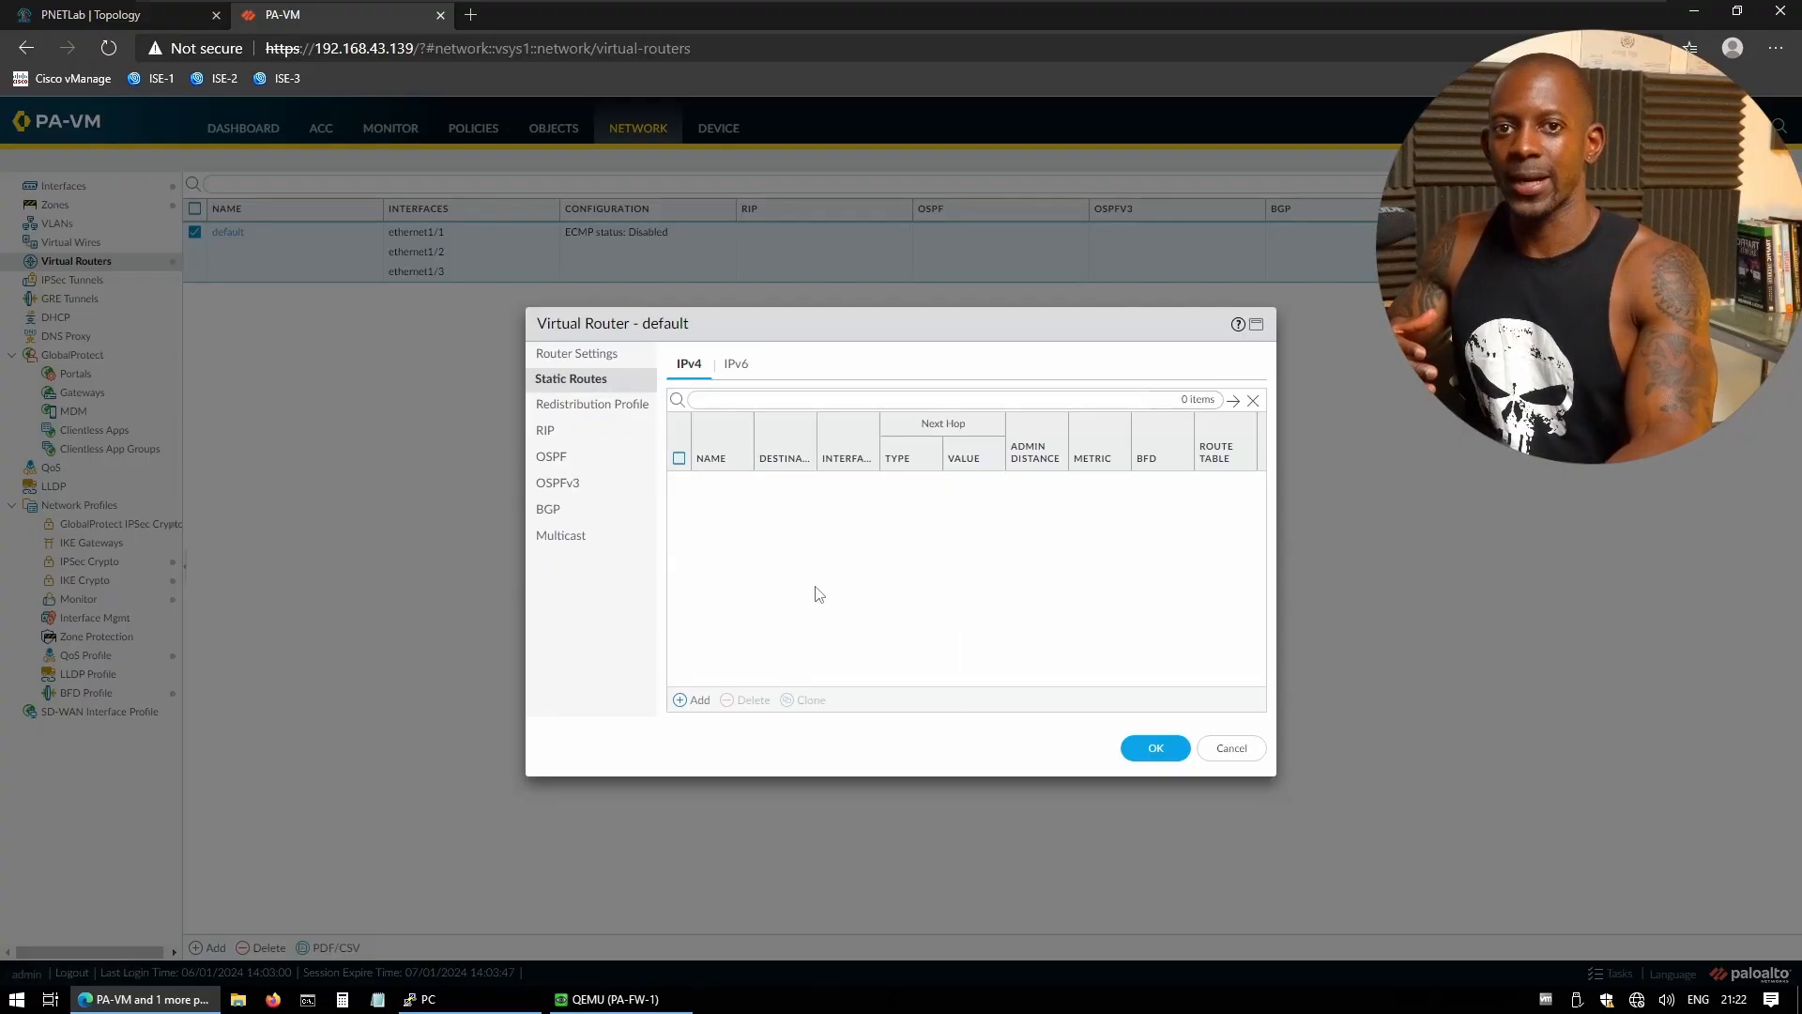
{"action": "left_click", "coordinate": [699, 702]}
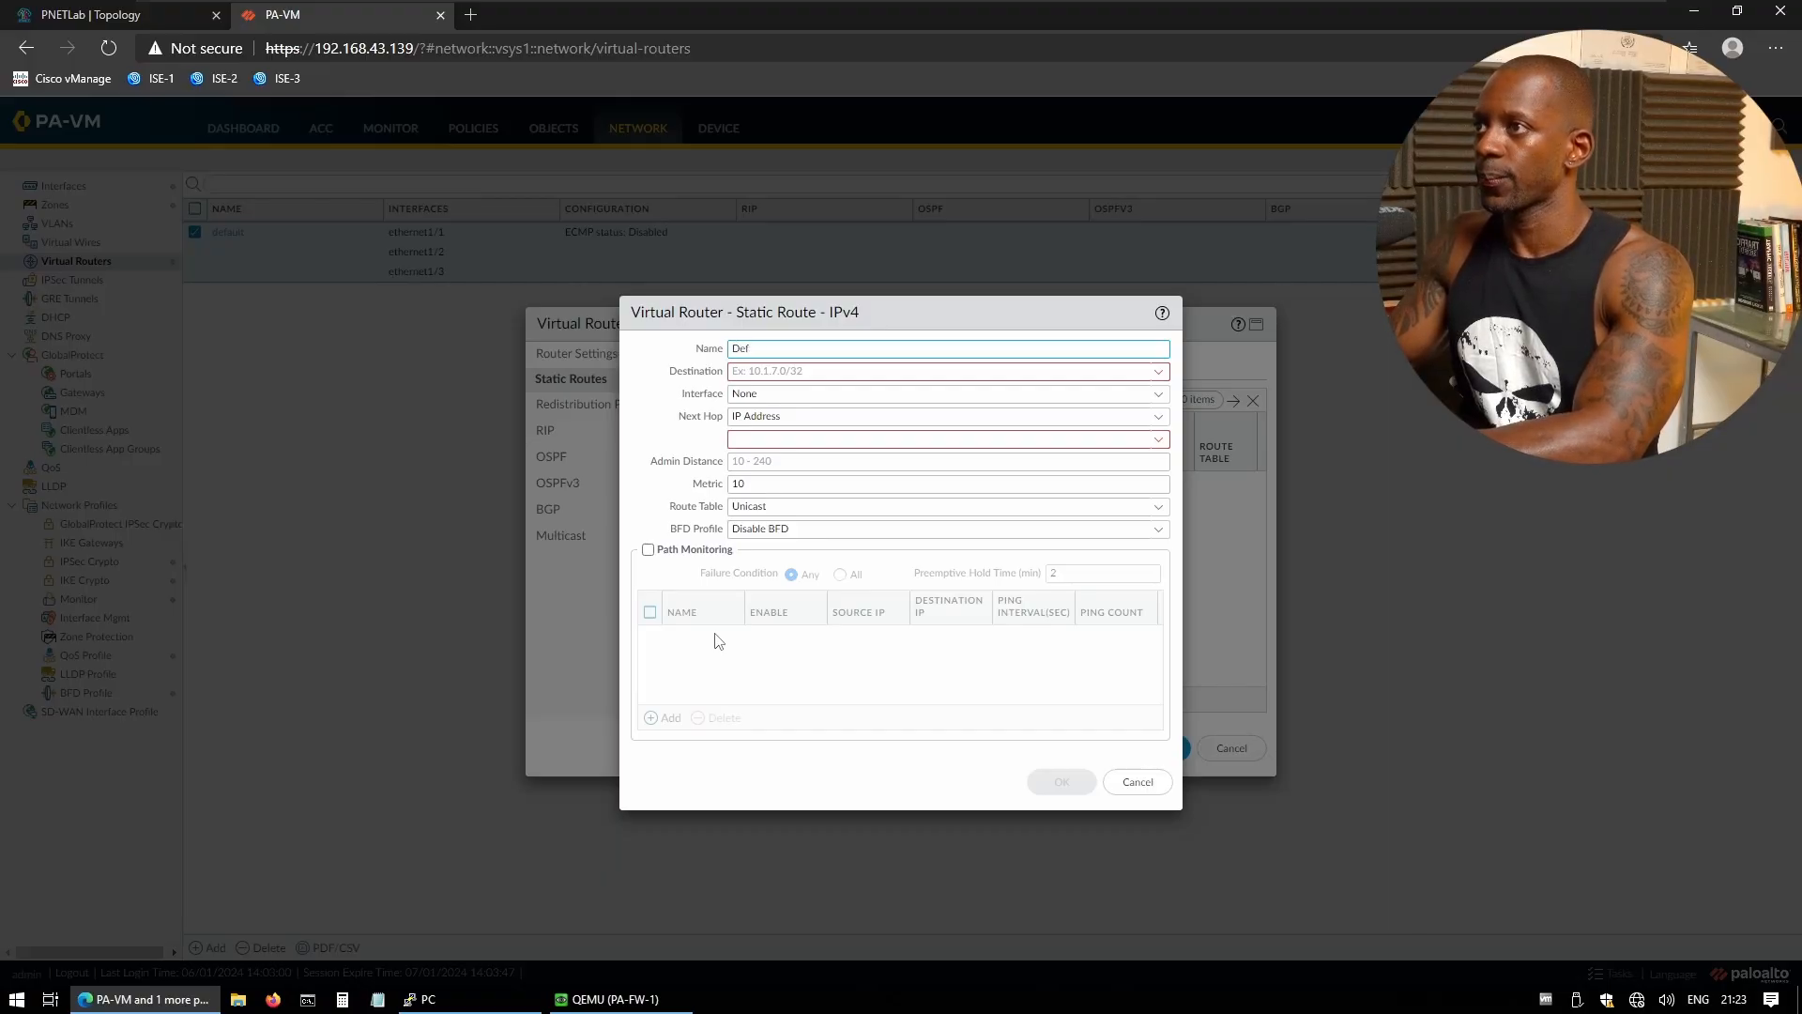
{"action": "type", "text": "ED"}
{"action": "key", "text": "BackSpace"}
{"action": "key", "text": "BackSpace"}
{"action": "type", "text": "EDA"}
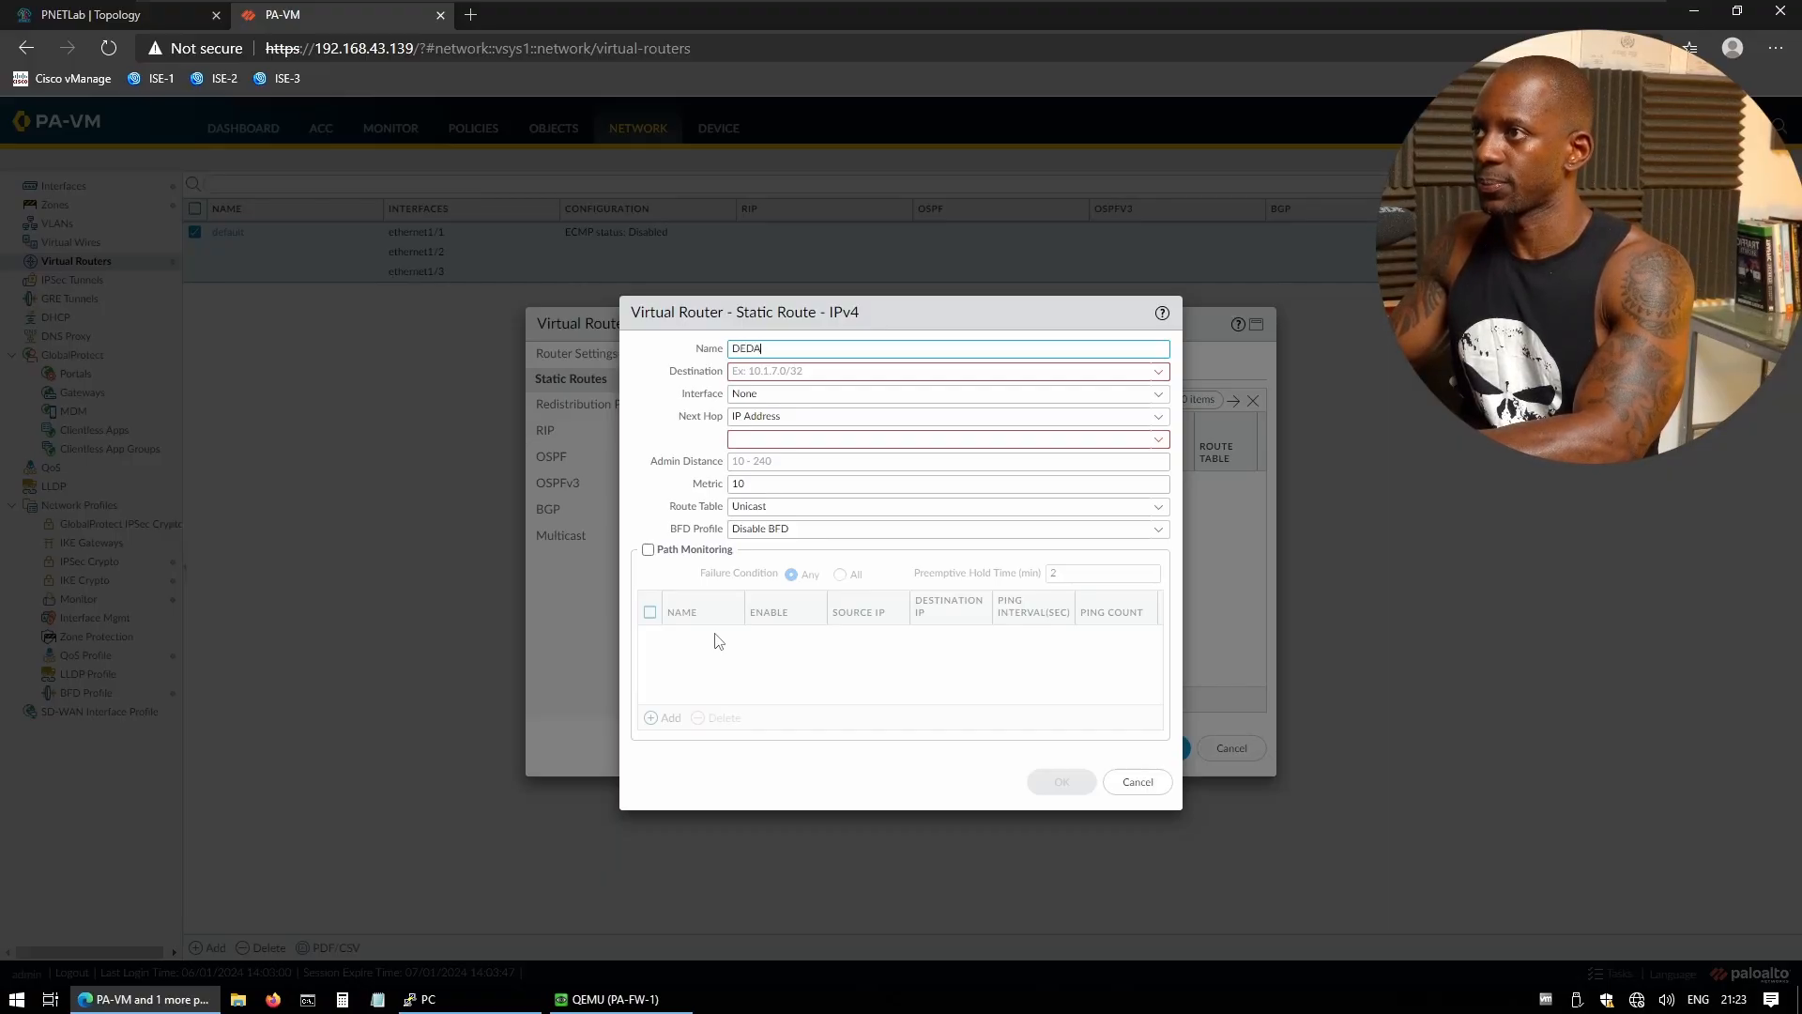
{"action": "key", "text": "BackSpace"}
{"action": "type", "text": "FAULT ROUTE VIA ISP-1"}
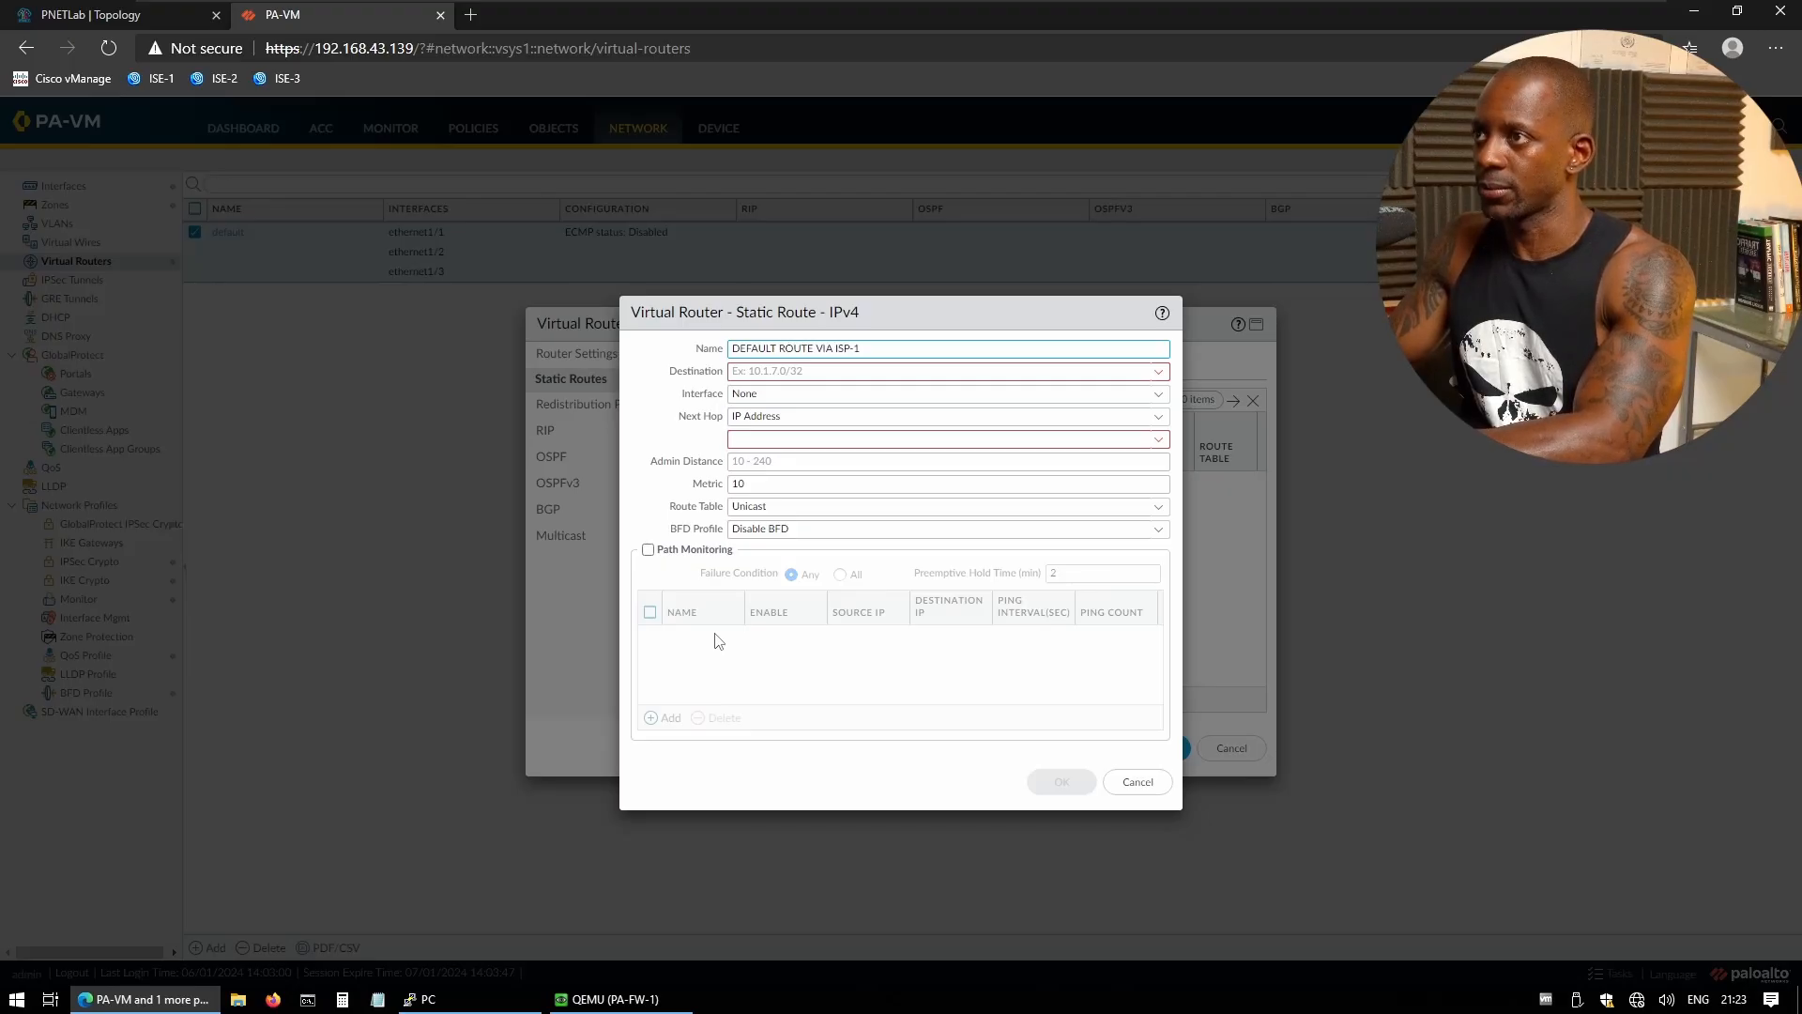
- Set its destination to 0.0.0.0/0 and switch to the PNETLab topology
{"action": "key", "text": "Tab"}
{"action": "type", "text": "0."}
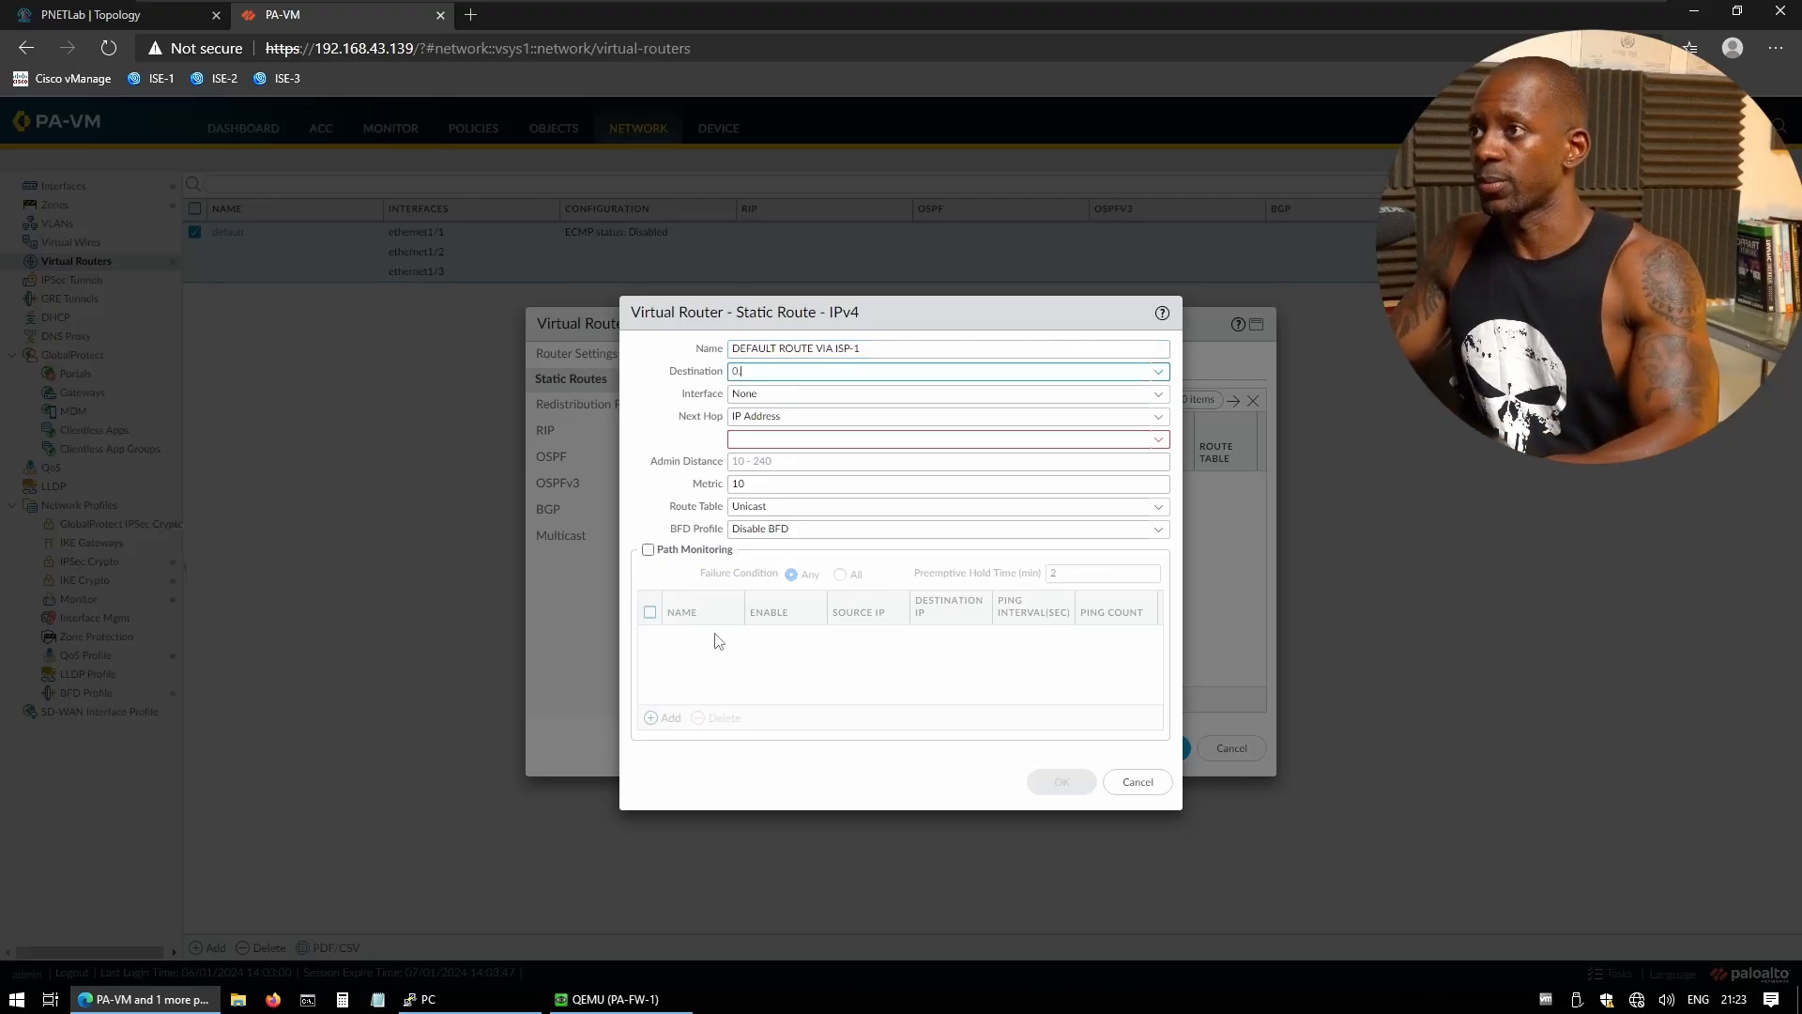
{"action": "type", "text": "0.0.0"}
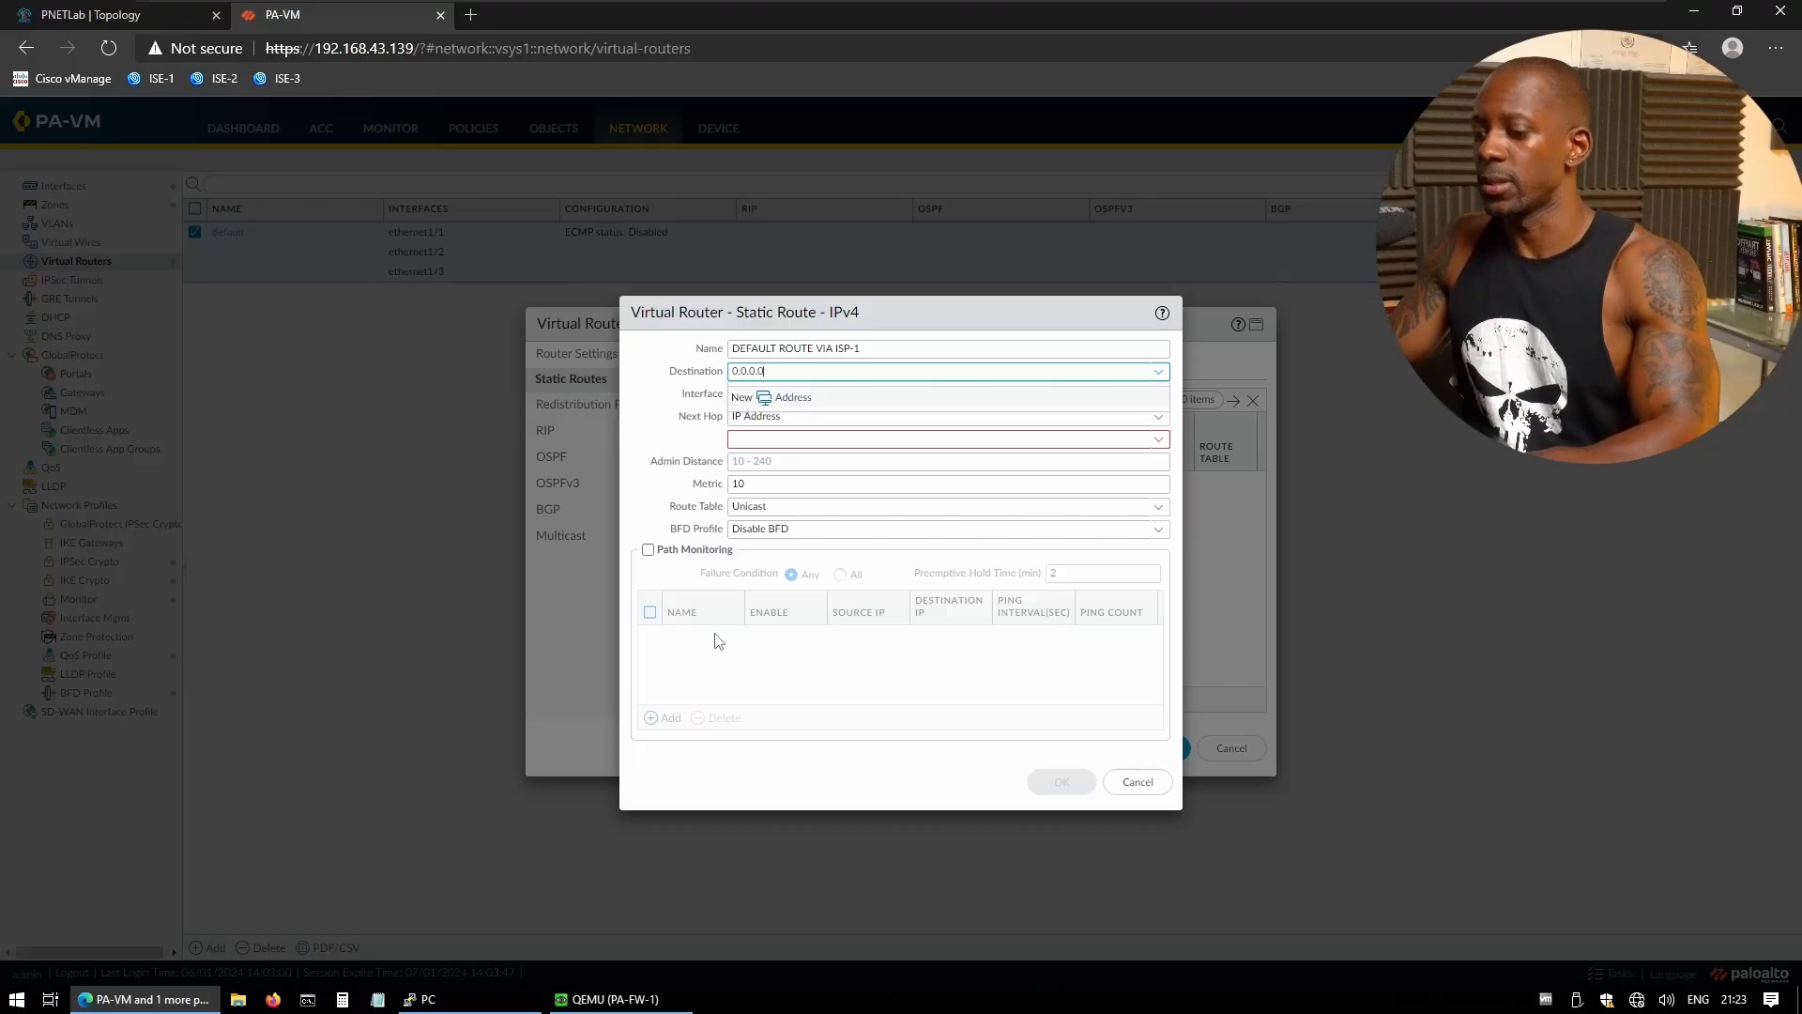
{"action": "type", "text": "/0"}
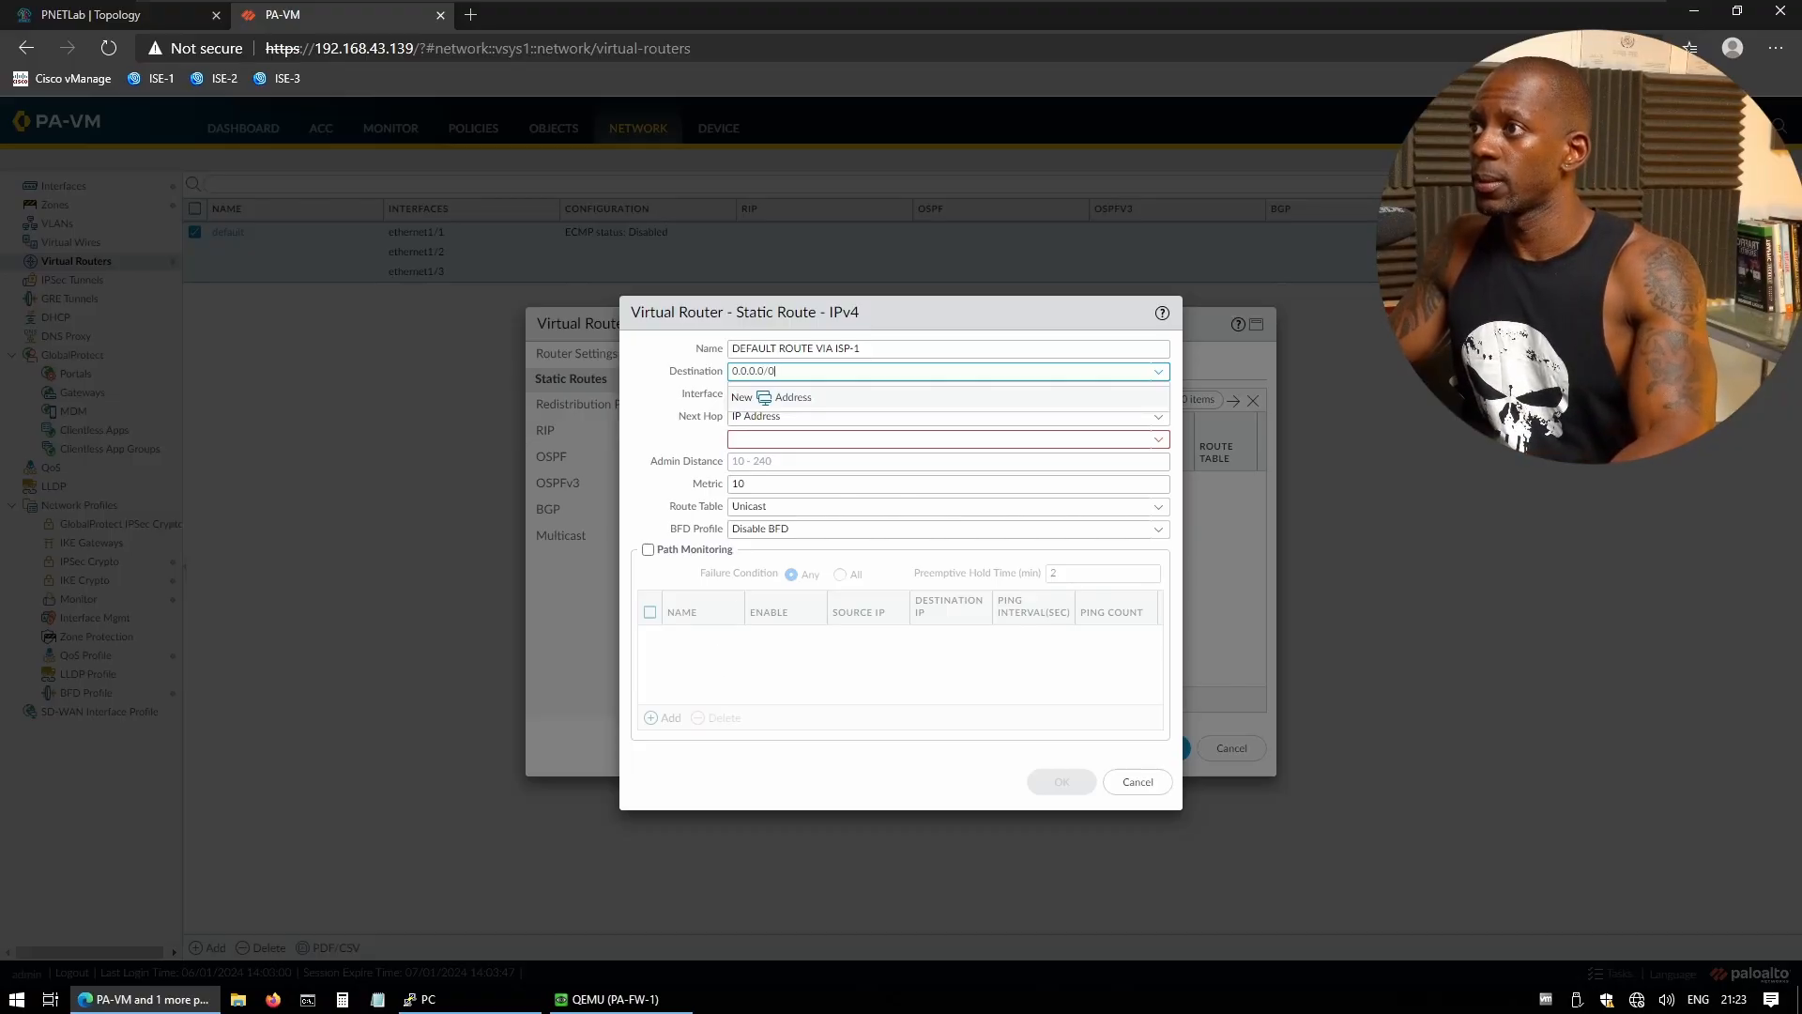
{"action": "left_click", "coordinate": [748, 439]}
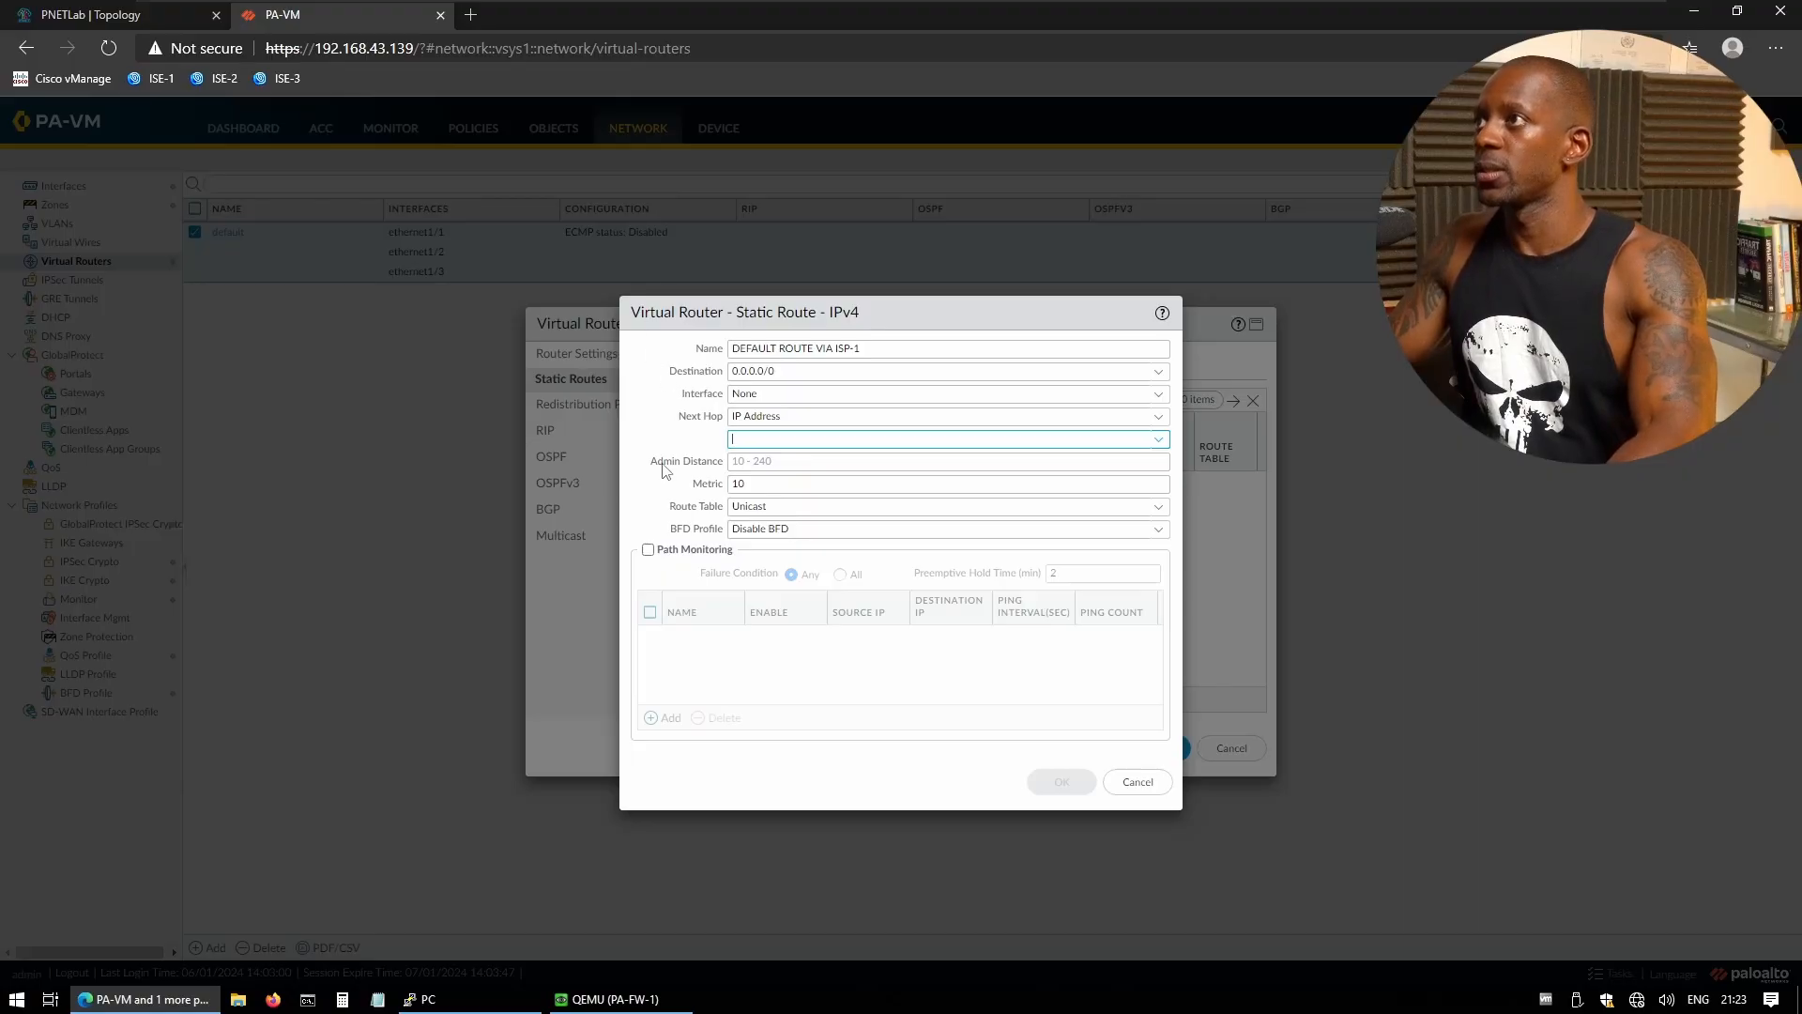
{"action": "left_click", "coordinate": [178, 16]}
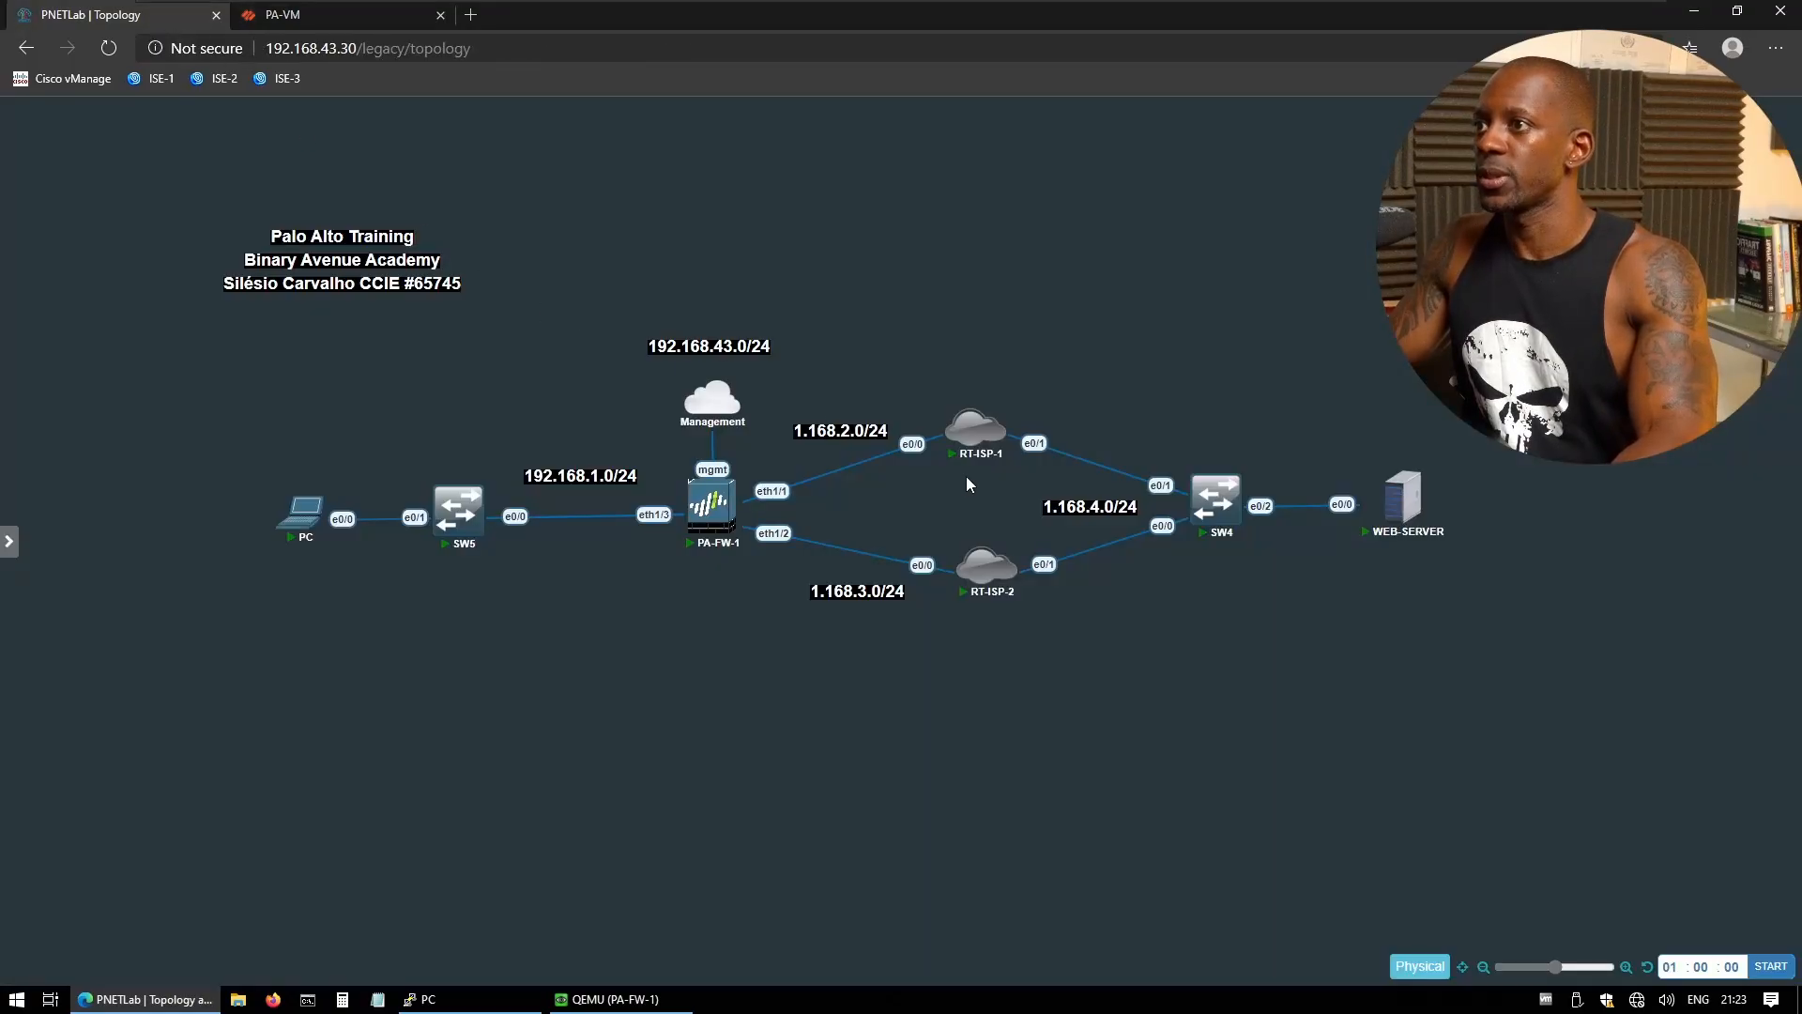
- Open RT-ISP-1's console and list its interfaces with 'sh ip int b'
{"action": "left_click", "coordinate": [967, 440]}
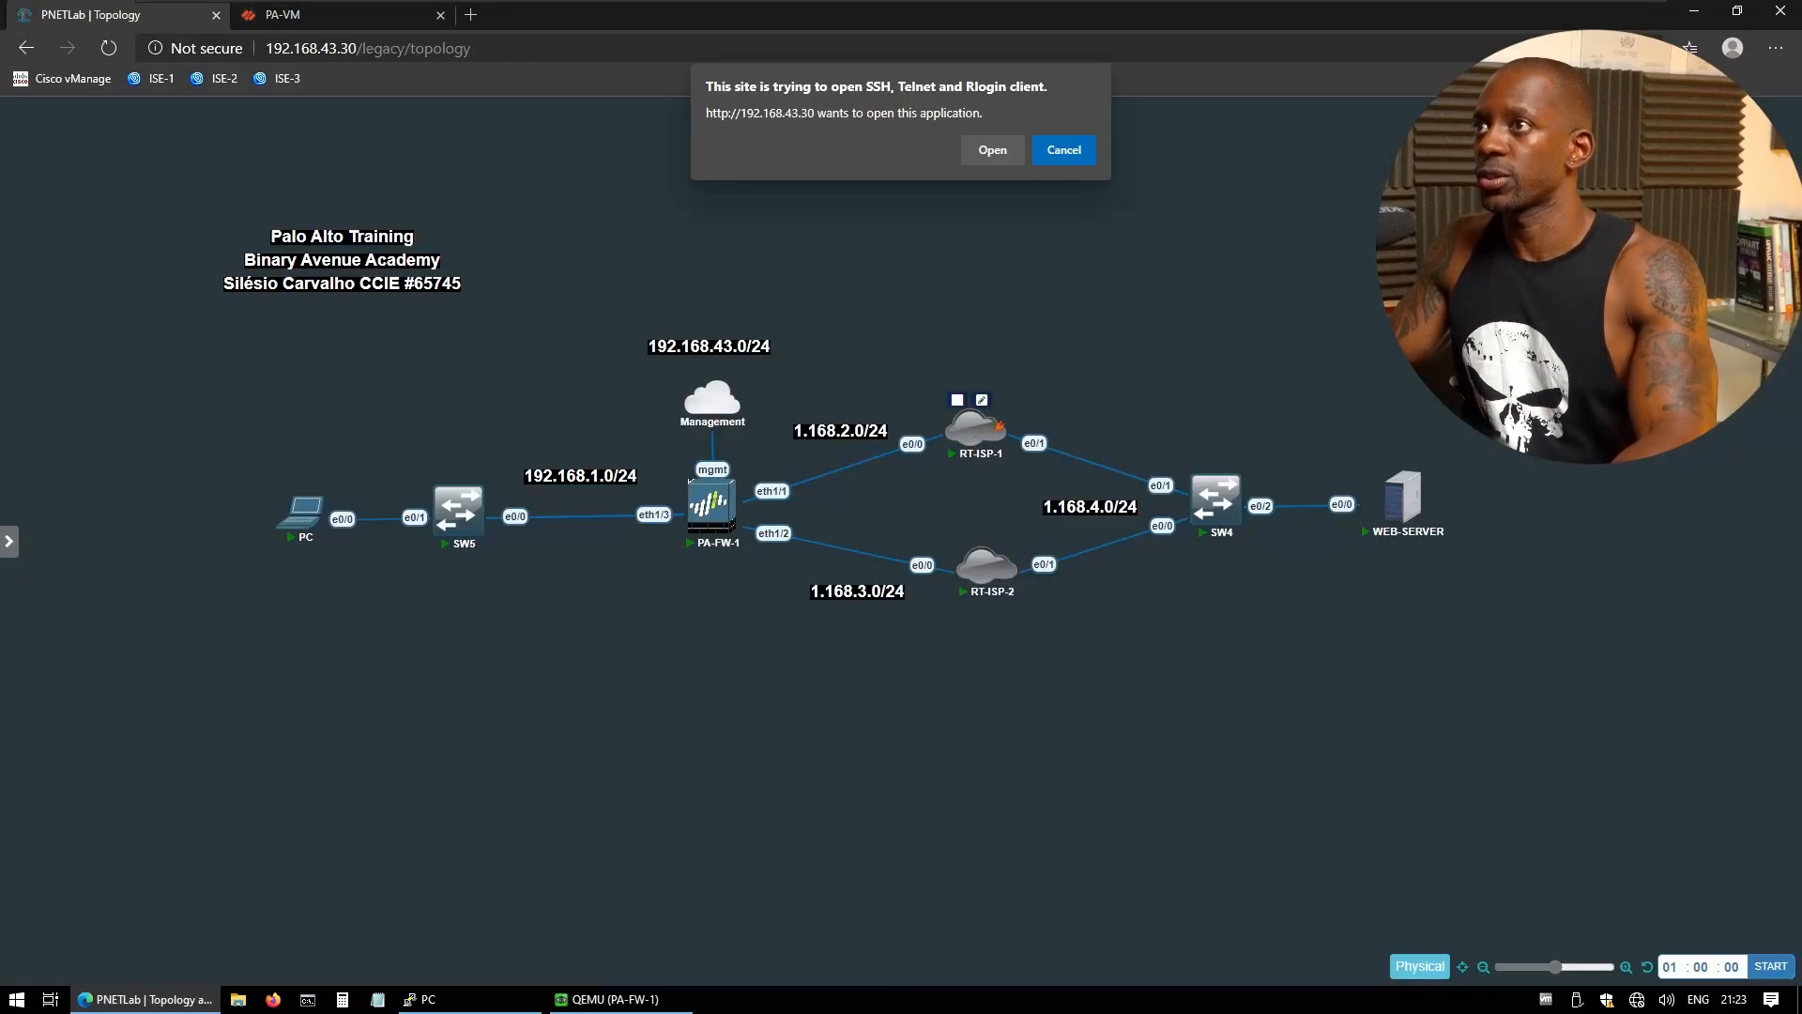
{"action": "left_click", "coordinate": [992, 149]}
{"action": "key", "text": "Return"}
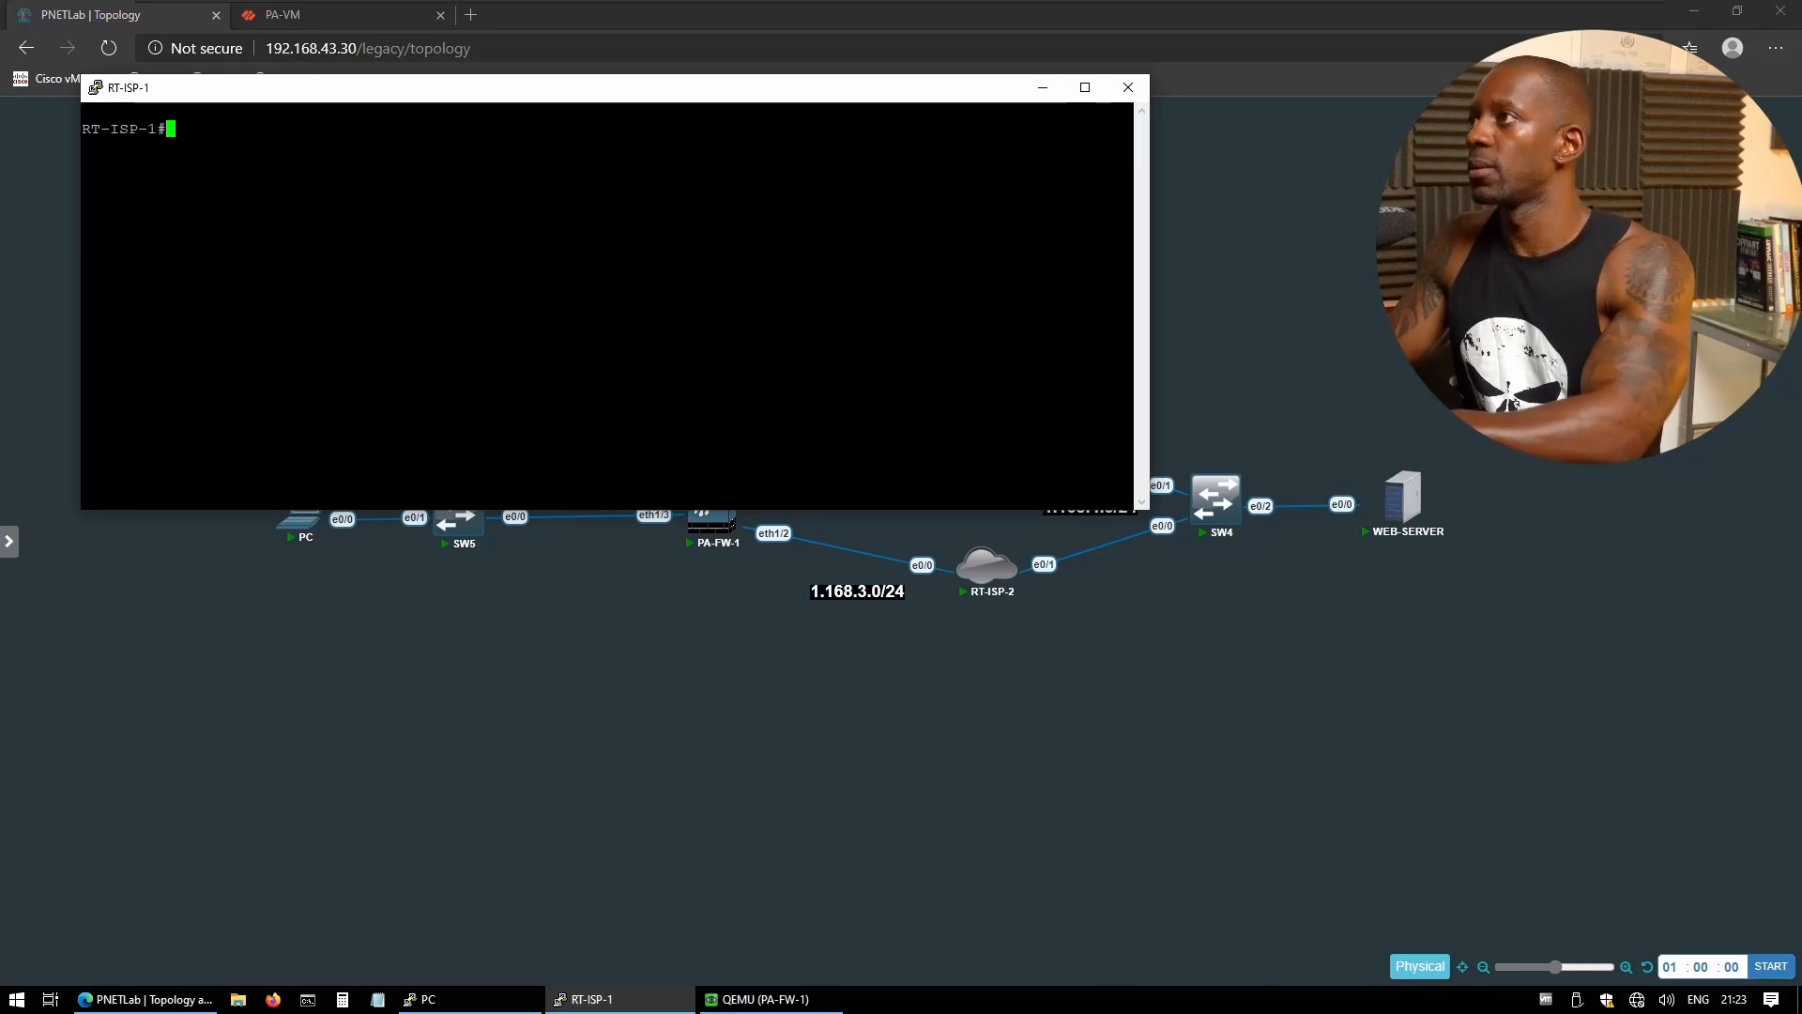
{"action": "type", "text": "sh ip int b"}
{"action": "key", "text": "Return"}
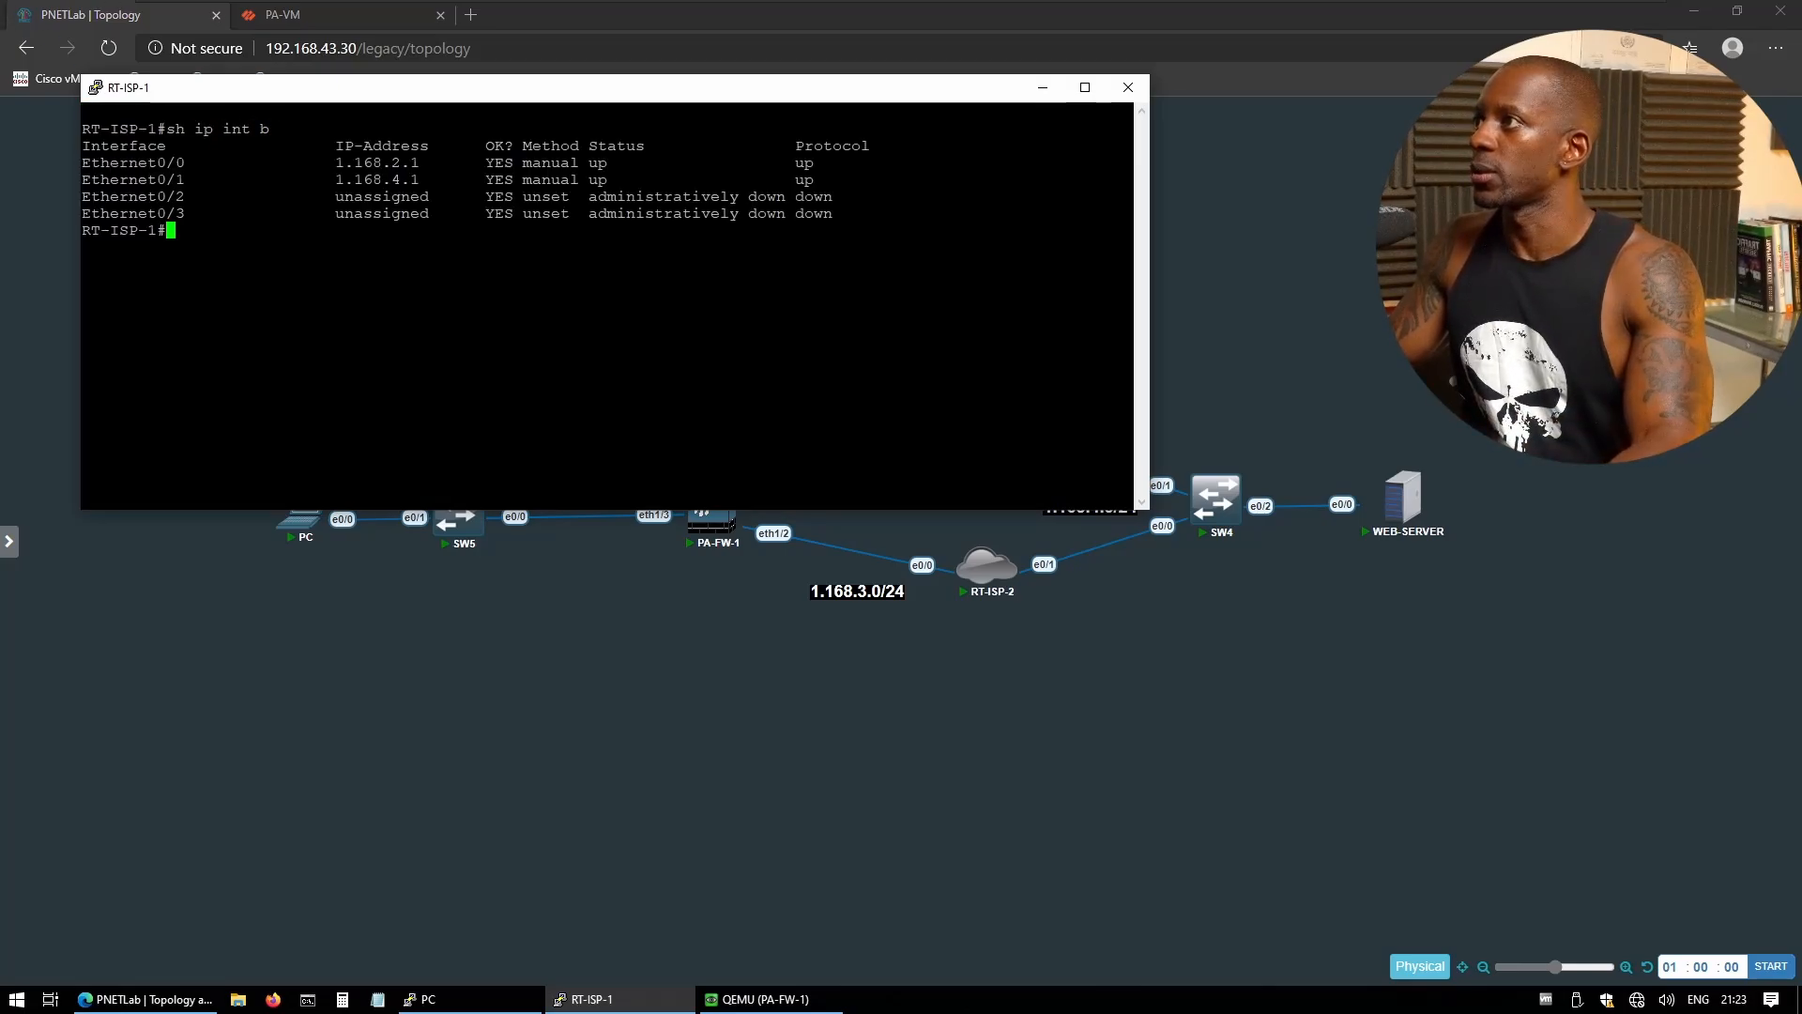
- Copy 1.168.2.1 into the ISP-1 route's next hop field
{"action": "left_click_drag", "start_coordinate": [336, 163], "coordinate": [420, 163]}
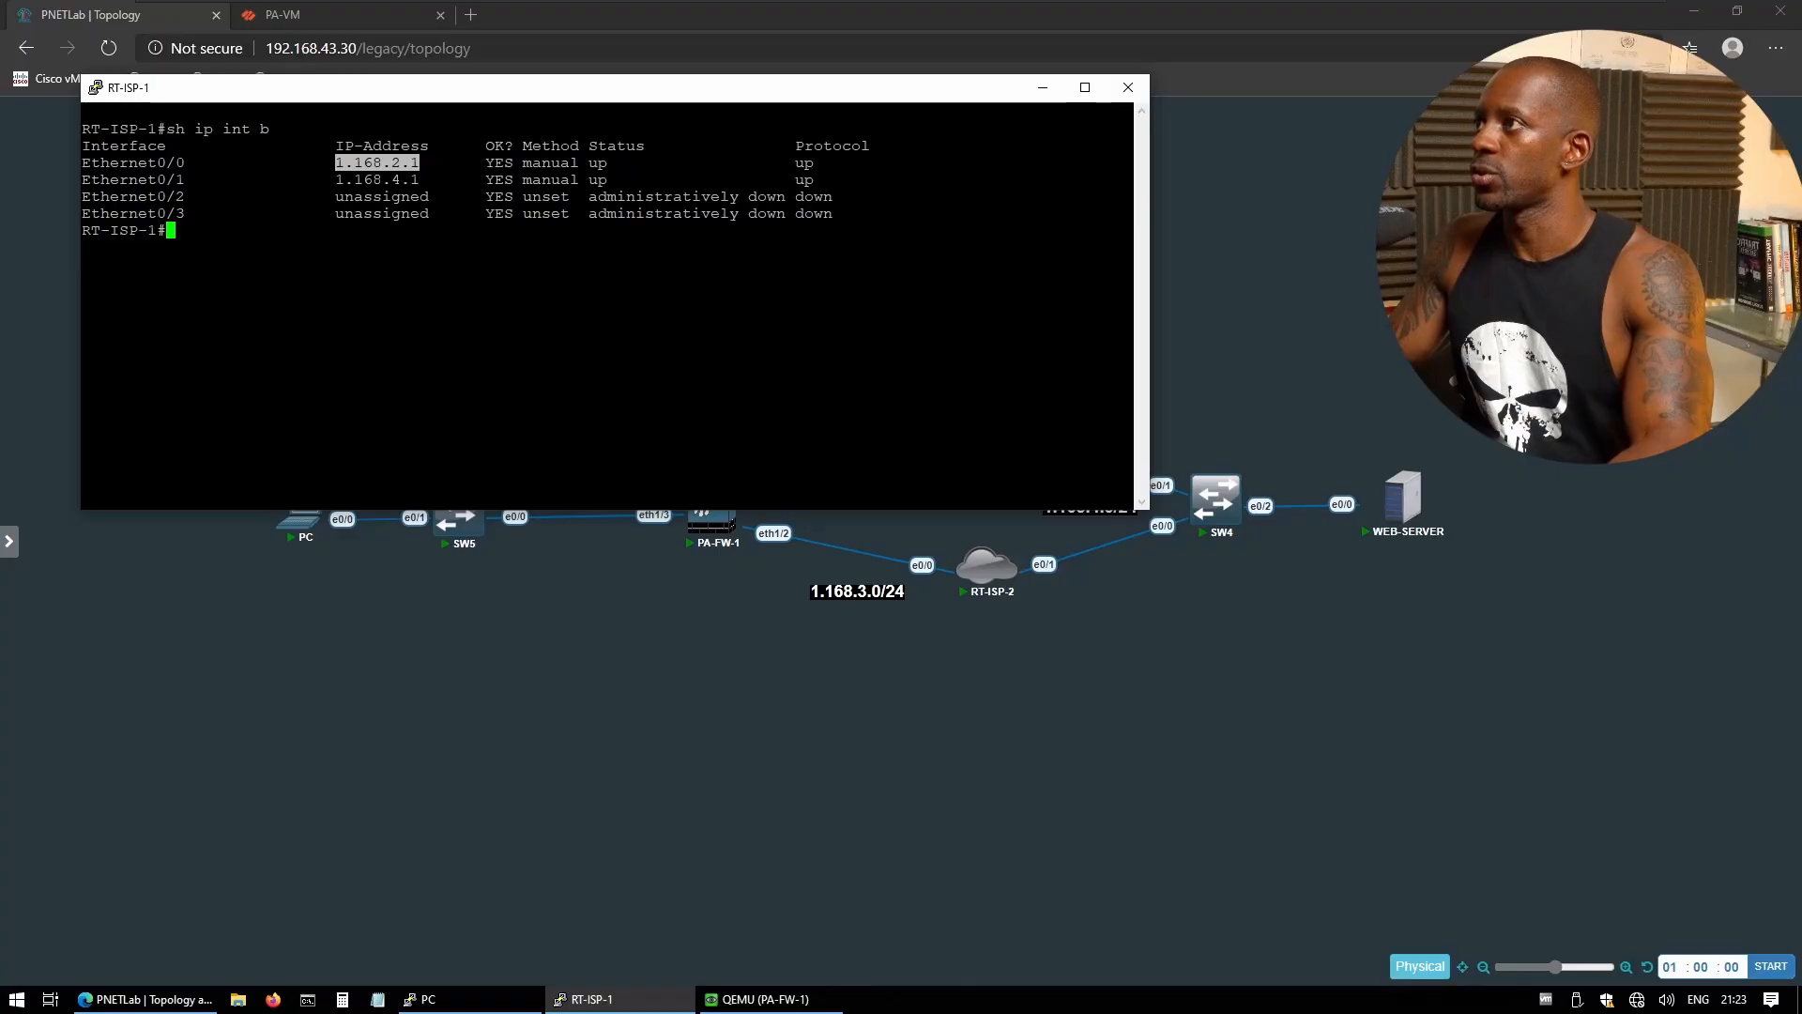
{"action": "left_click", "coordinate": [301, 16]}
{"action": "type", "text": "1.168.2.1"}
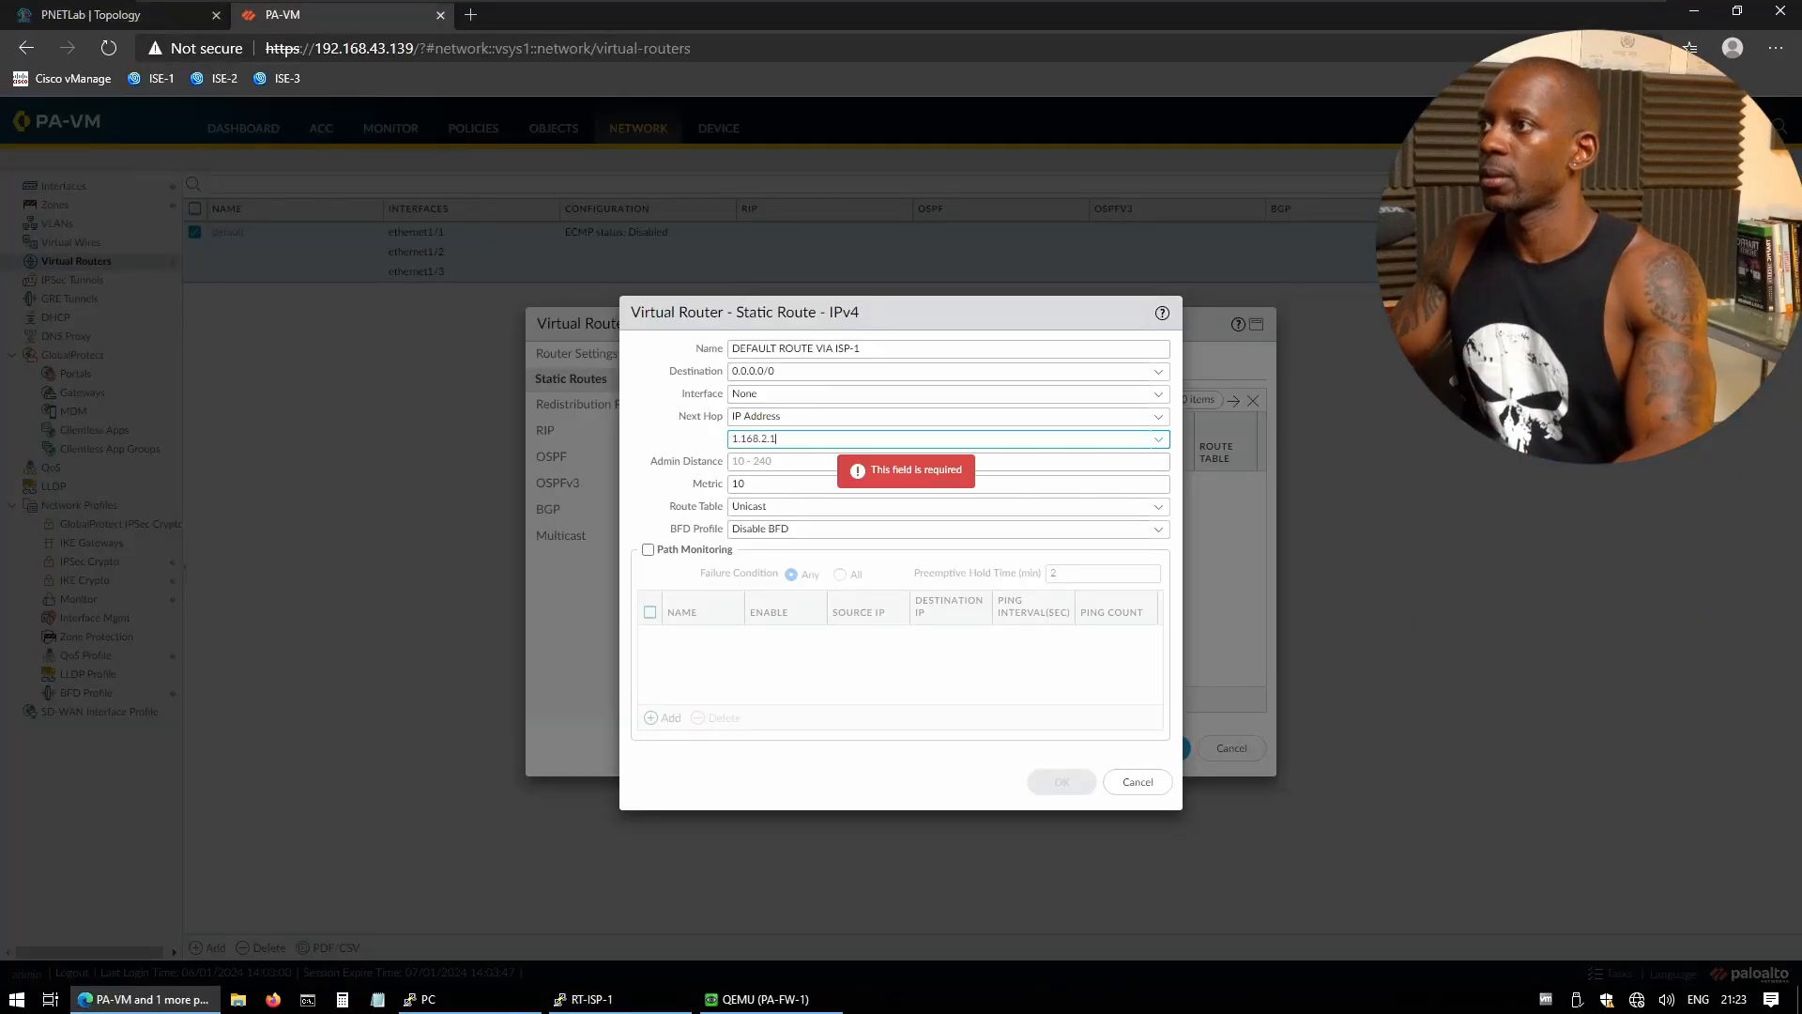
- Save the ISP-1 default route, cancel an empty new route, and reopen the ISP-1 route
{"action": "left_click", "coordinate": [704, 481]}
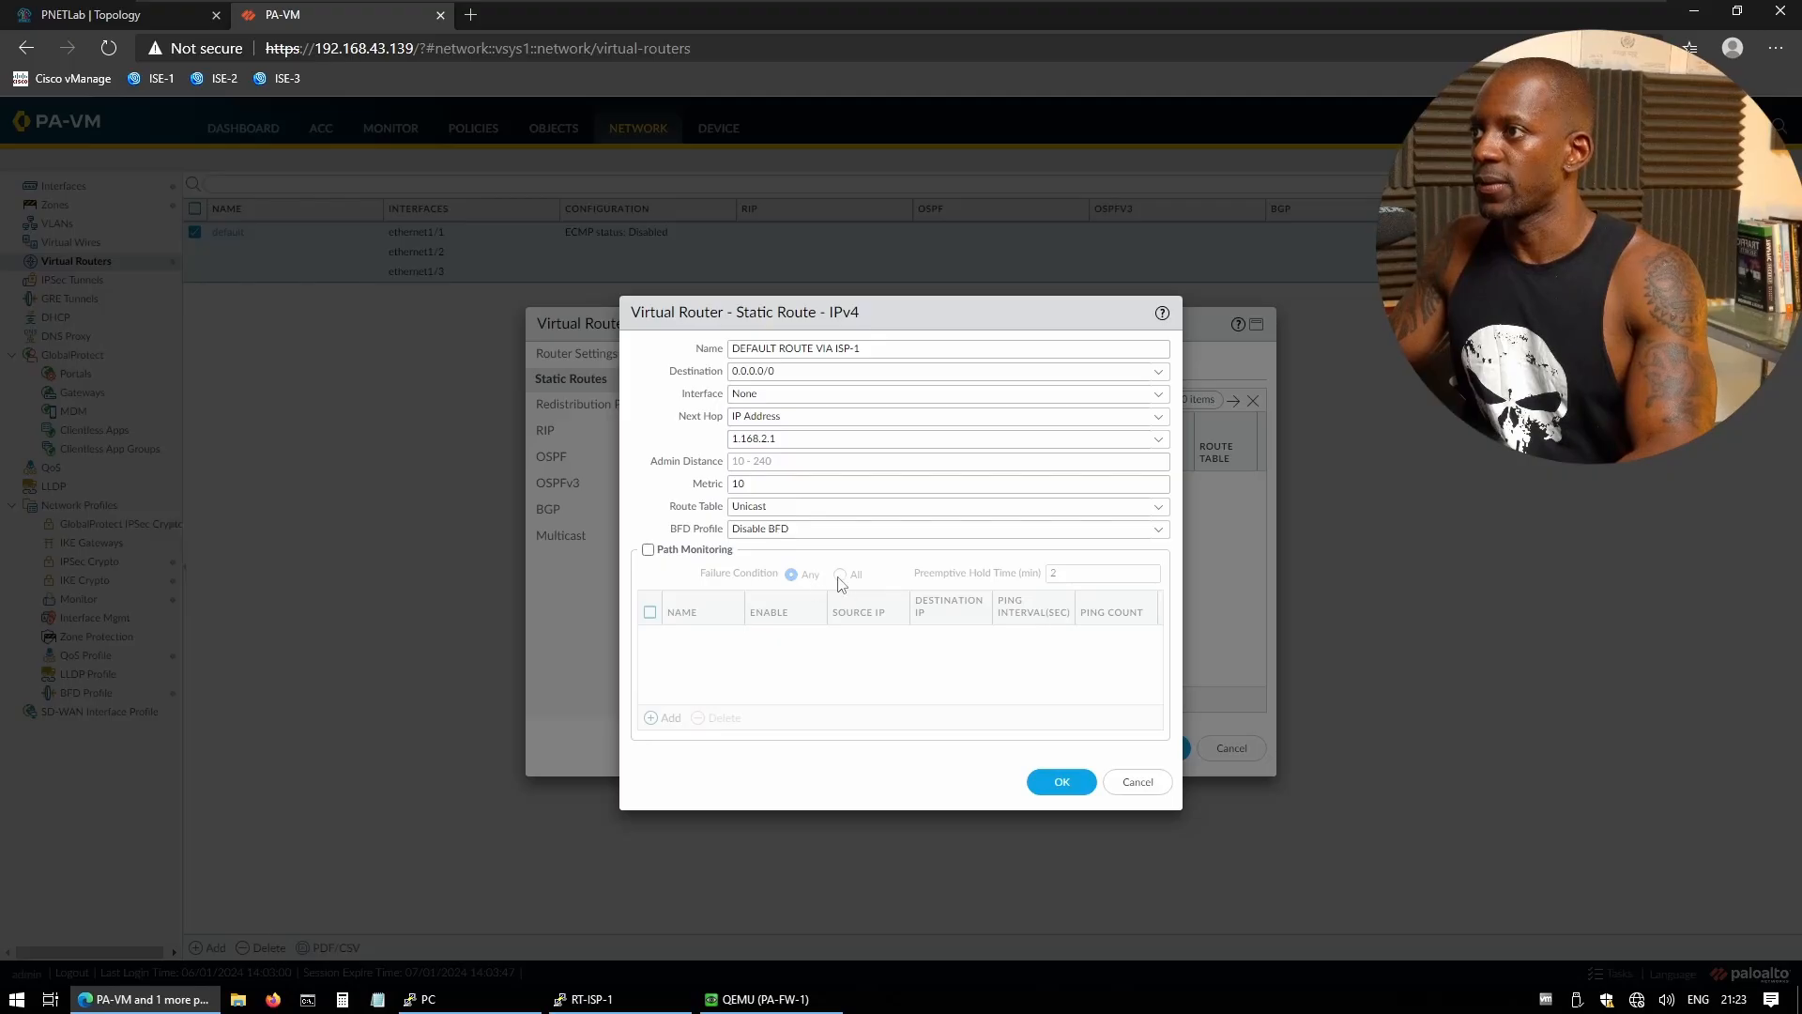
{"action": "left_click", "coordinate": [1060, 788]}
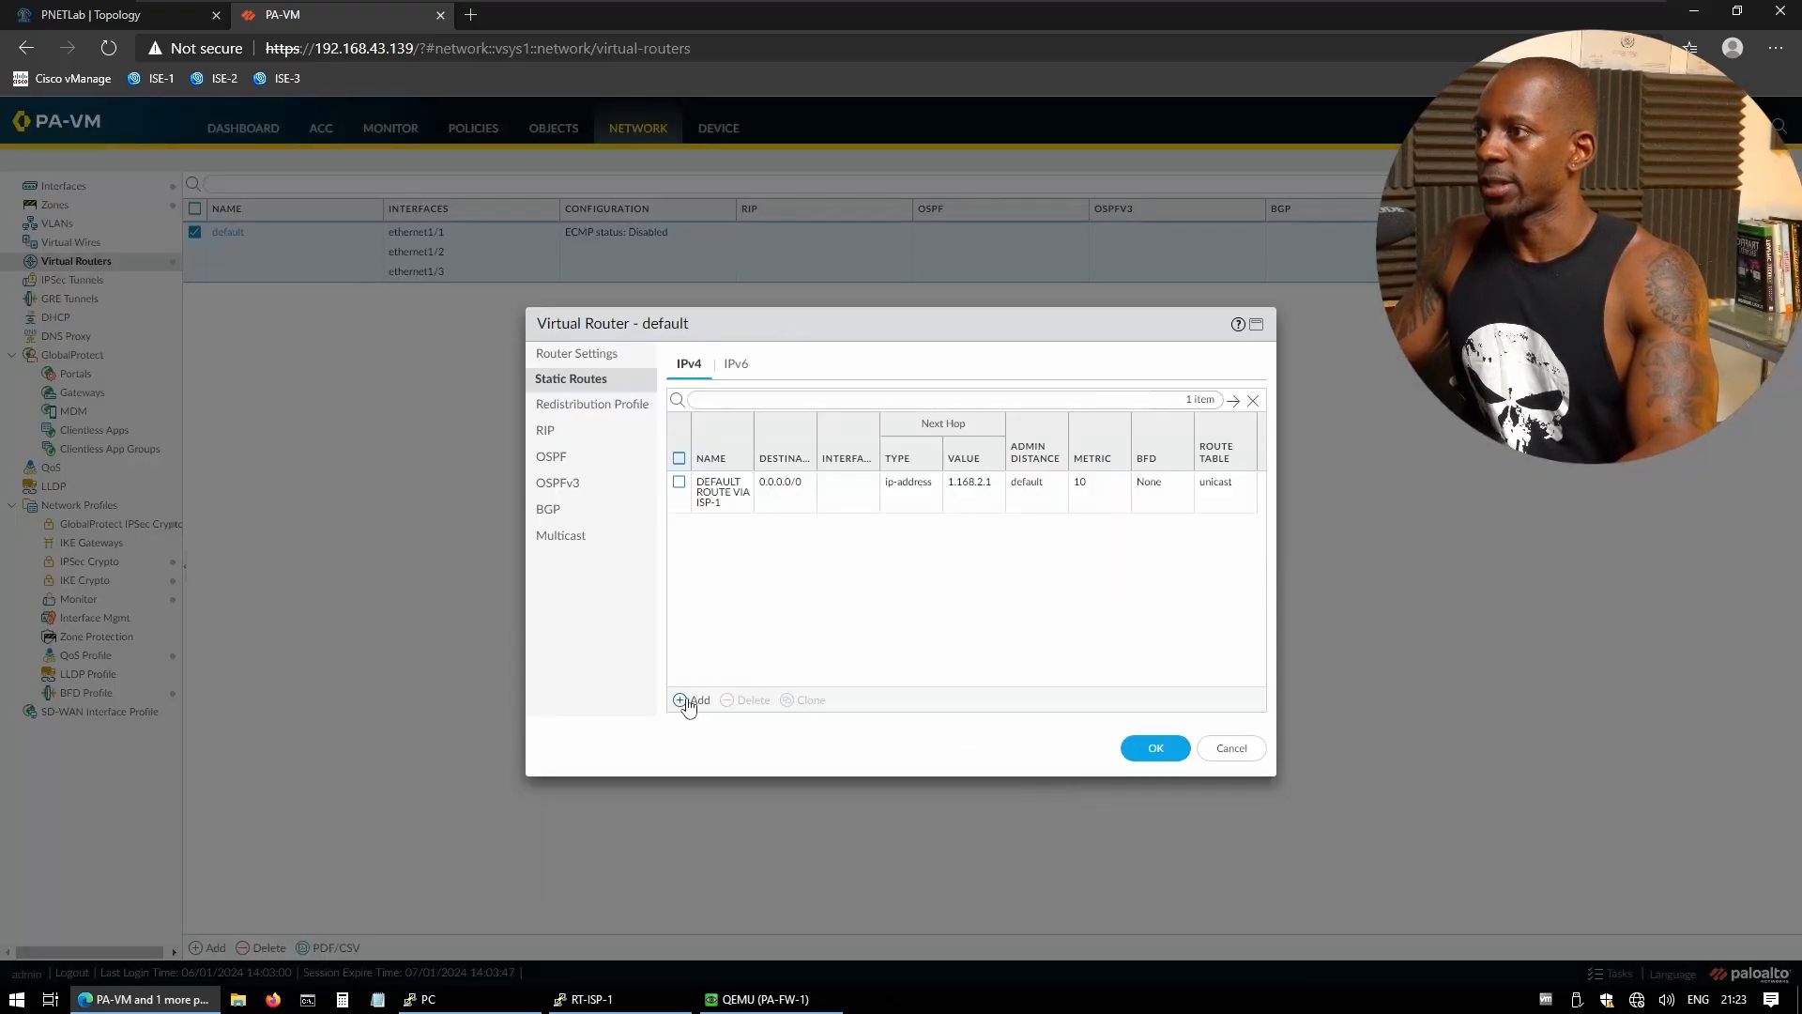
{"action": "left_click", "coordinate": [687, 701]}
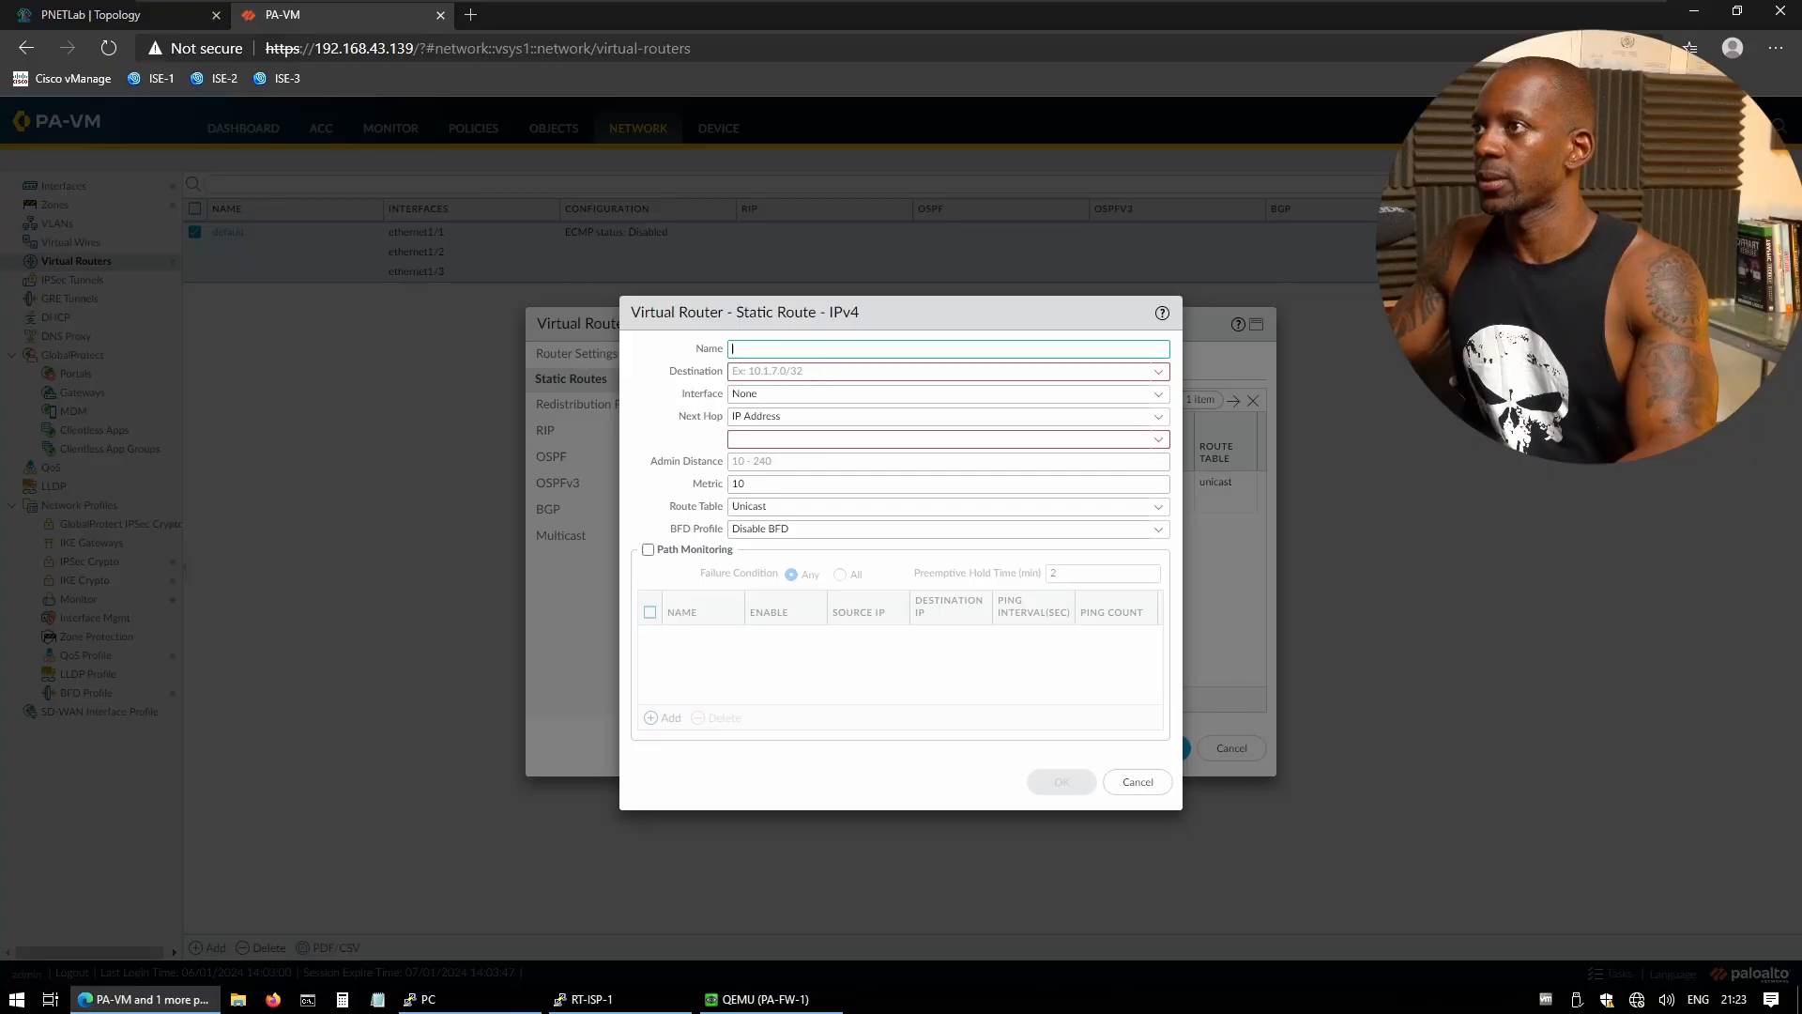
{"action": "left_click", "coordinate": [1137, 782]}
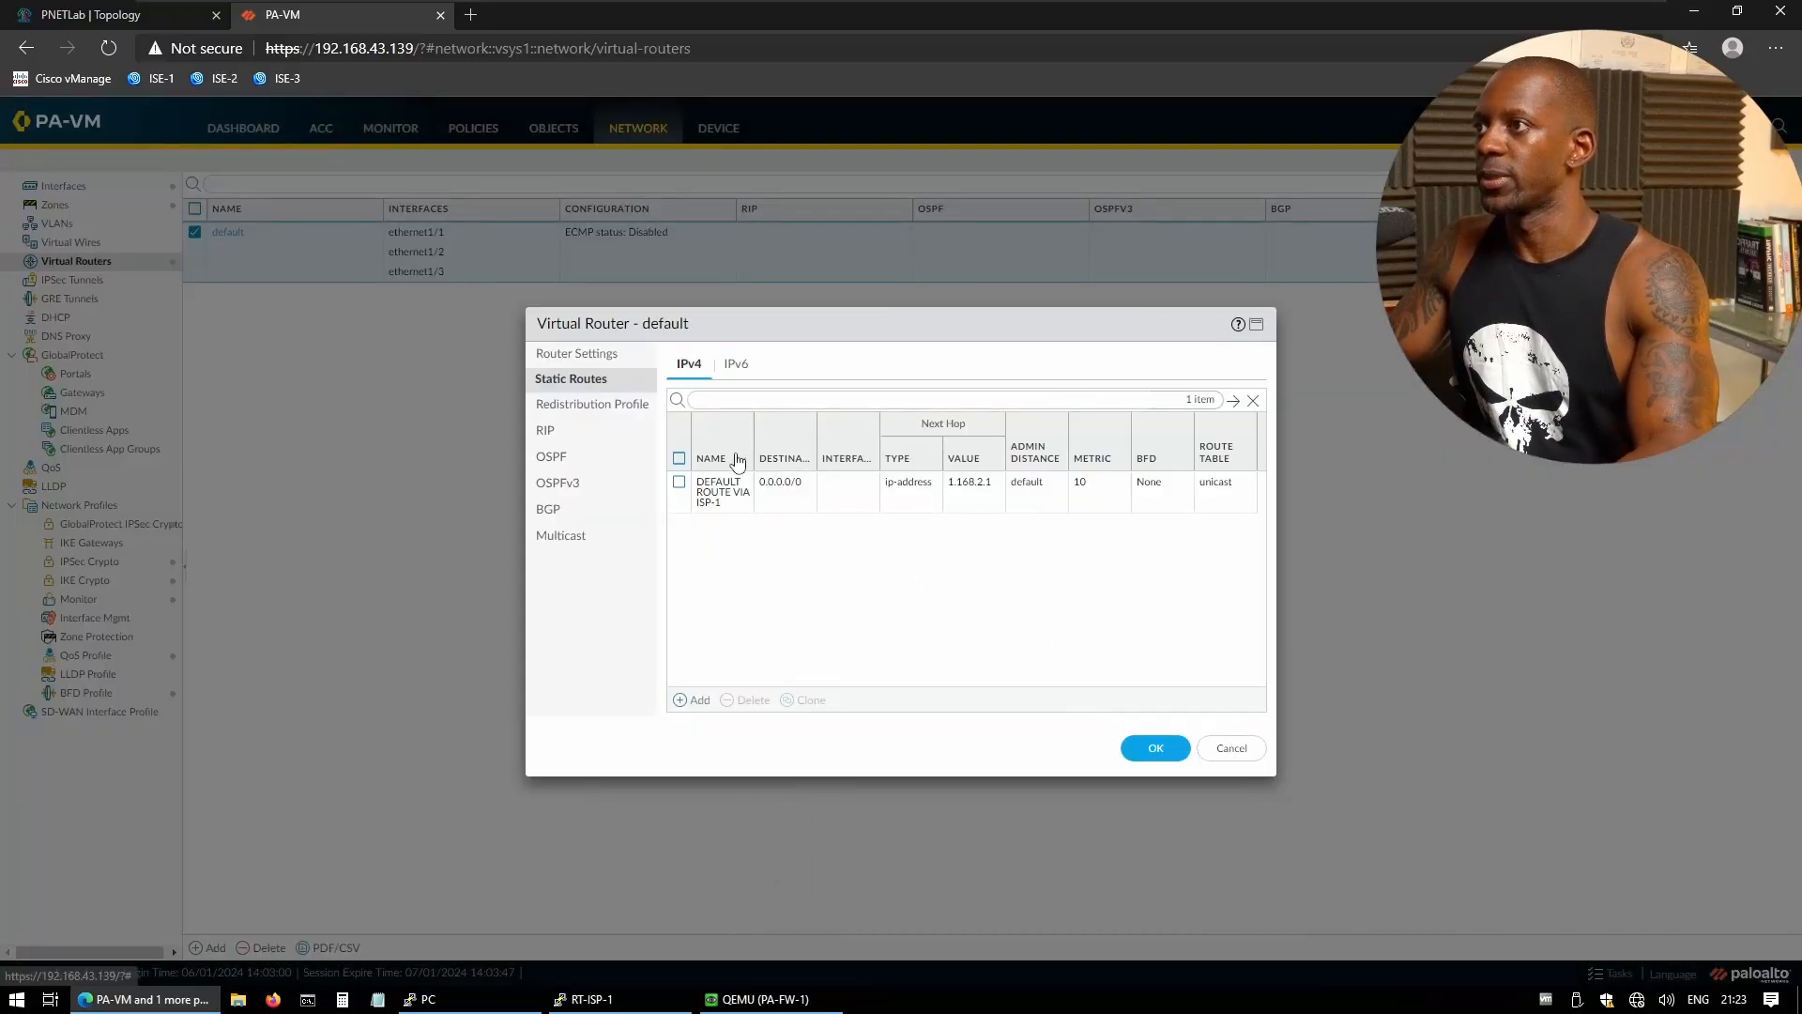
{"action": "left_click", "coordinate": [723, 493]}
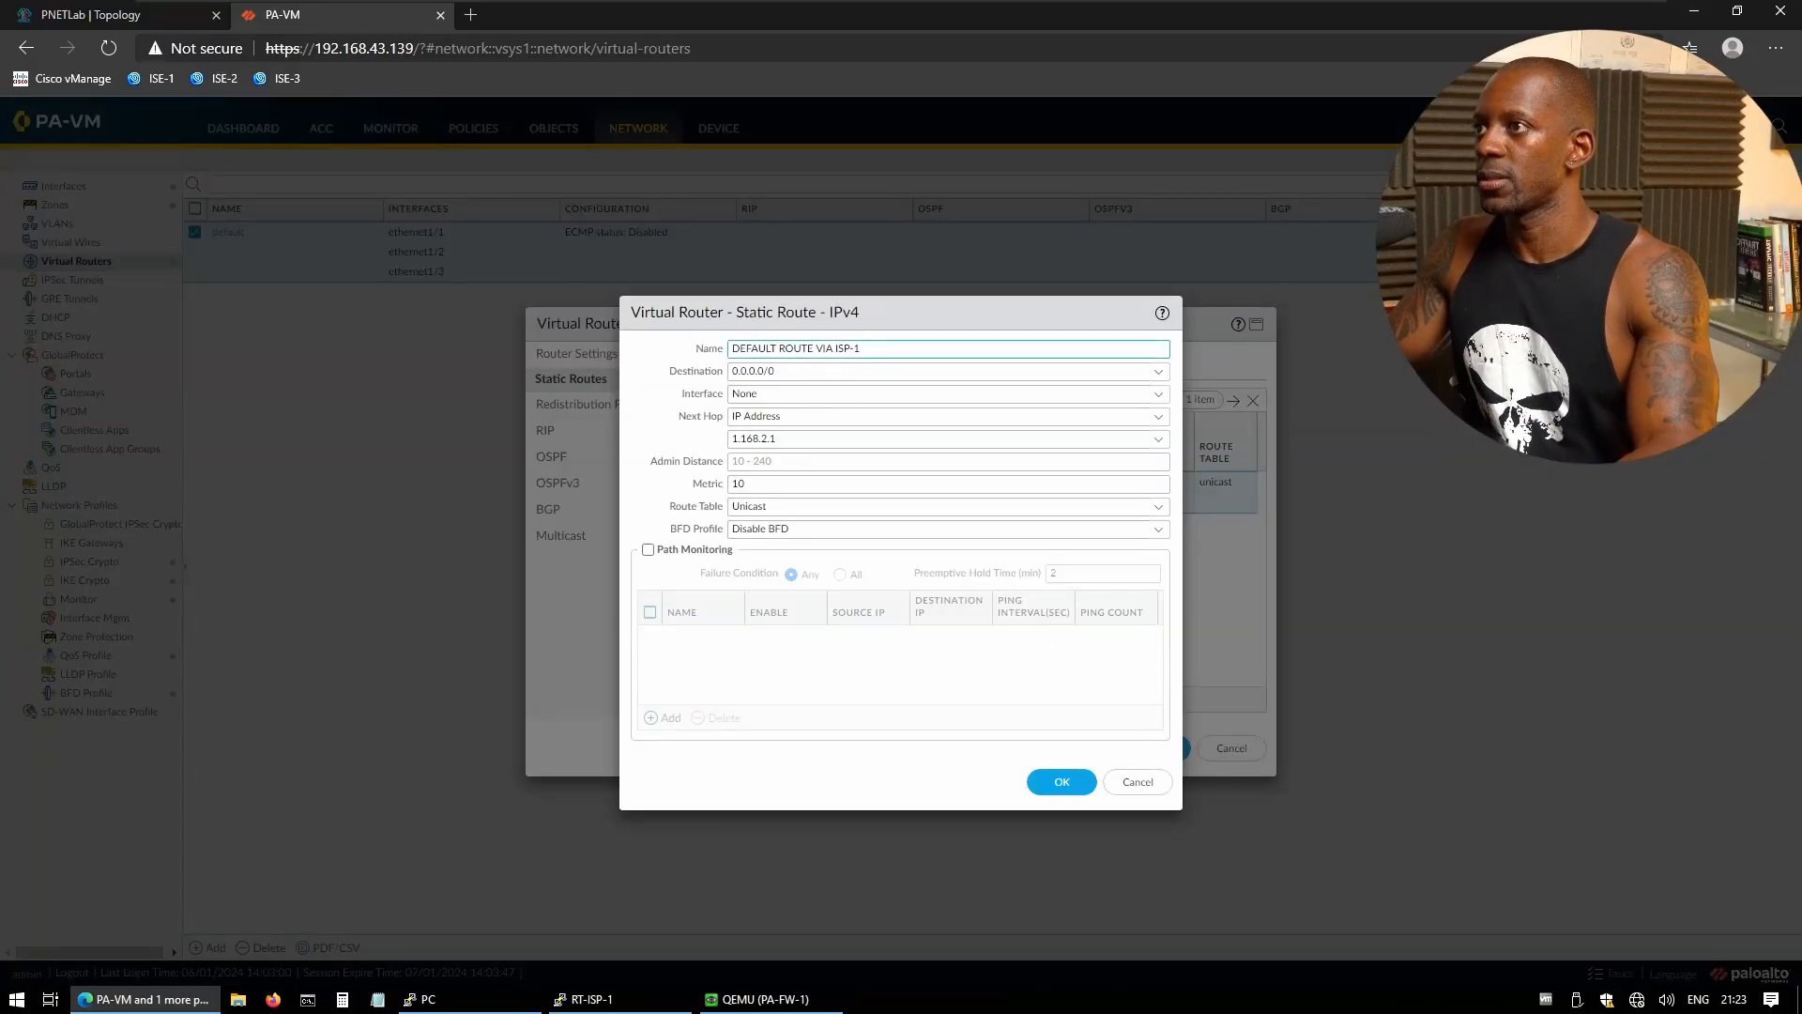
- Draft route 'DEFAULT ROUTE VIA ISP-2' to 0.0.0.0/0, then return to the PNETLab topology
{"action": "left_click", "coordinate": [1138, 782]}
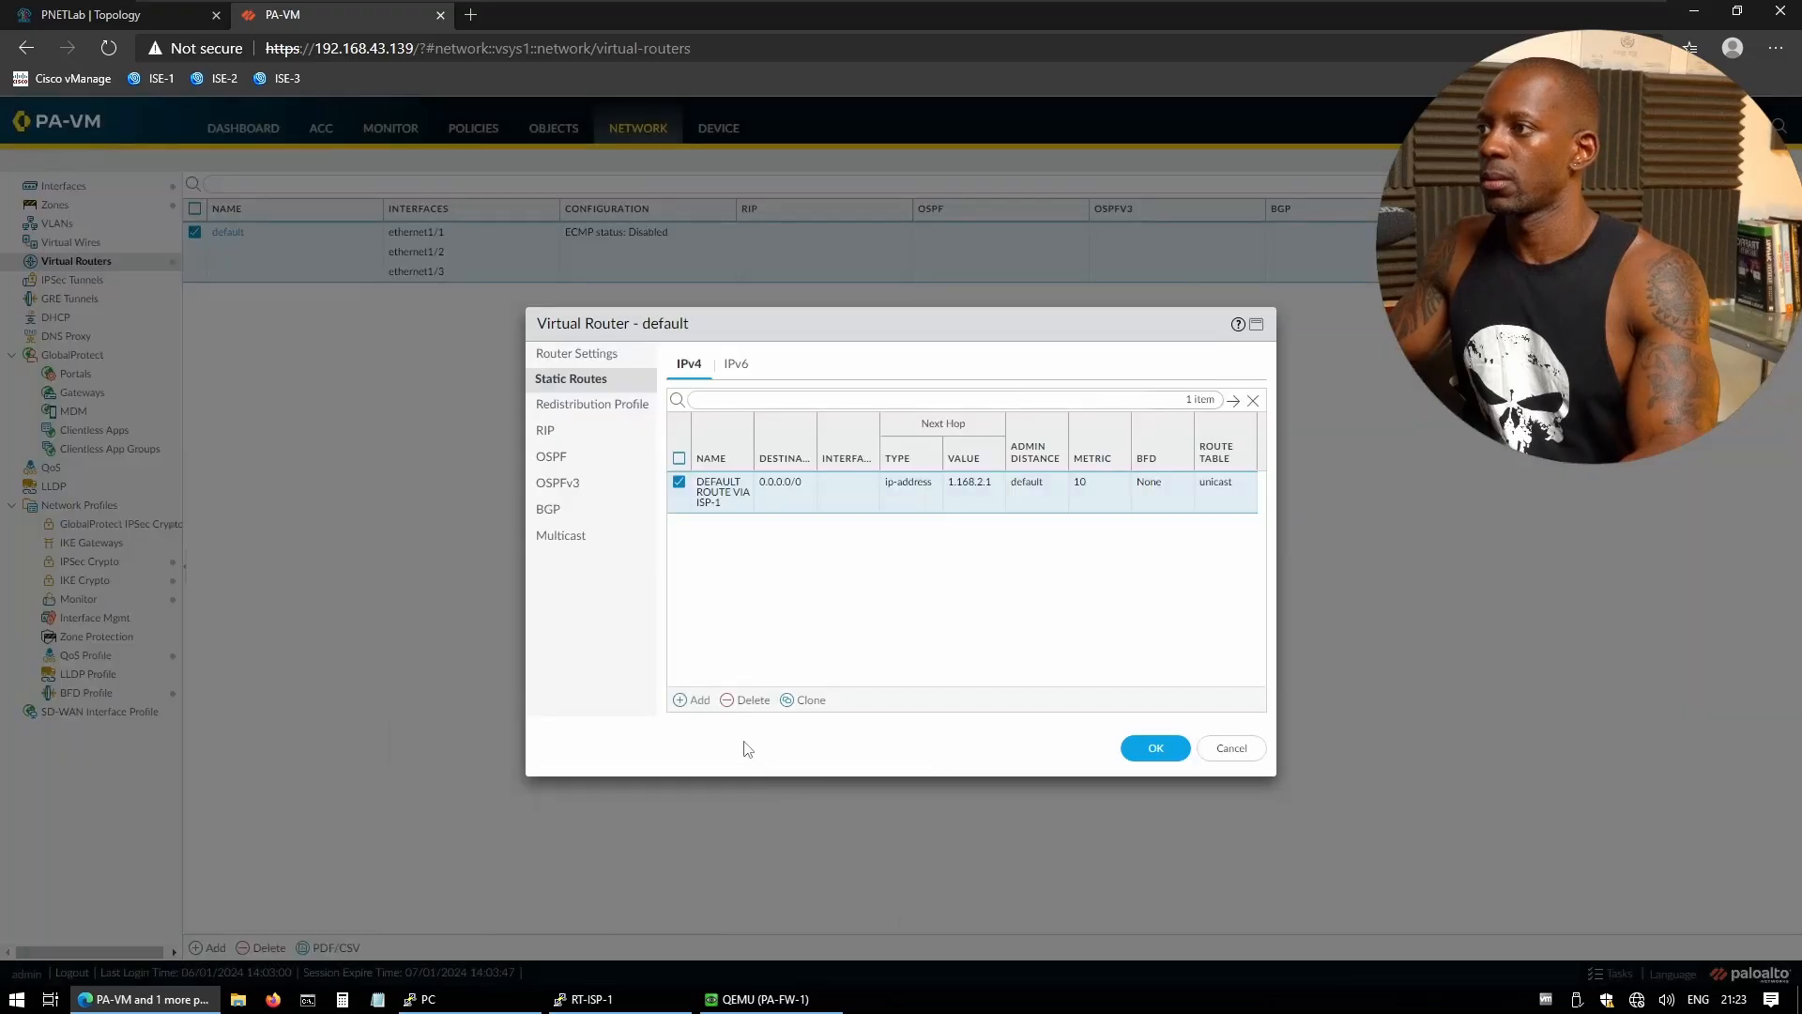
{"action": "left_click", "coordinate": [694, 700]}
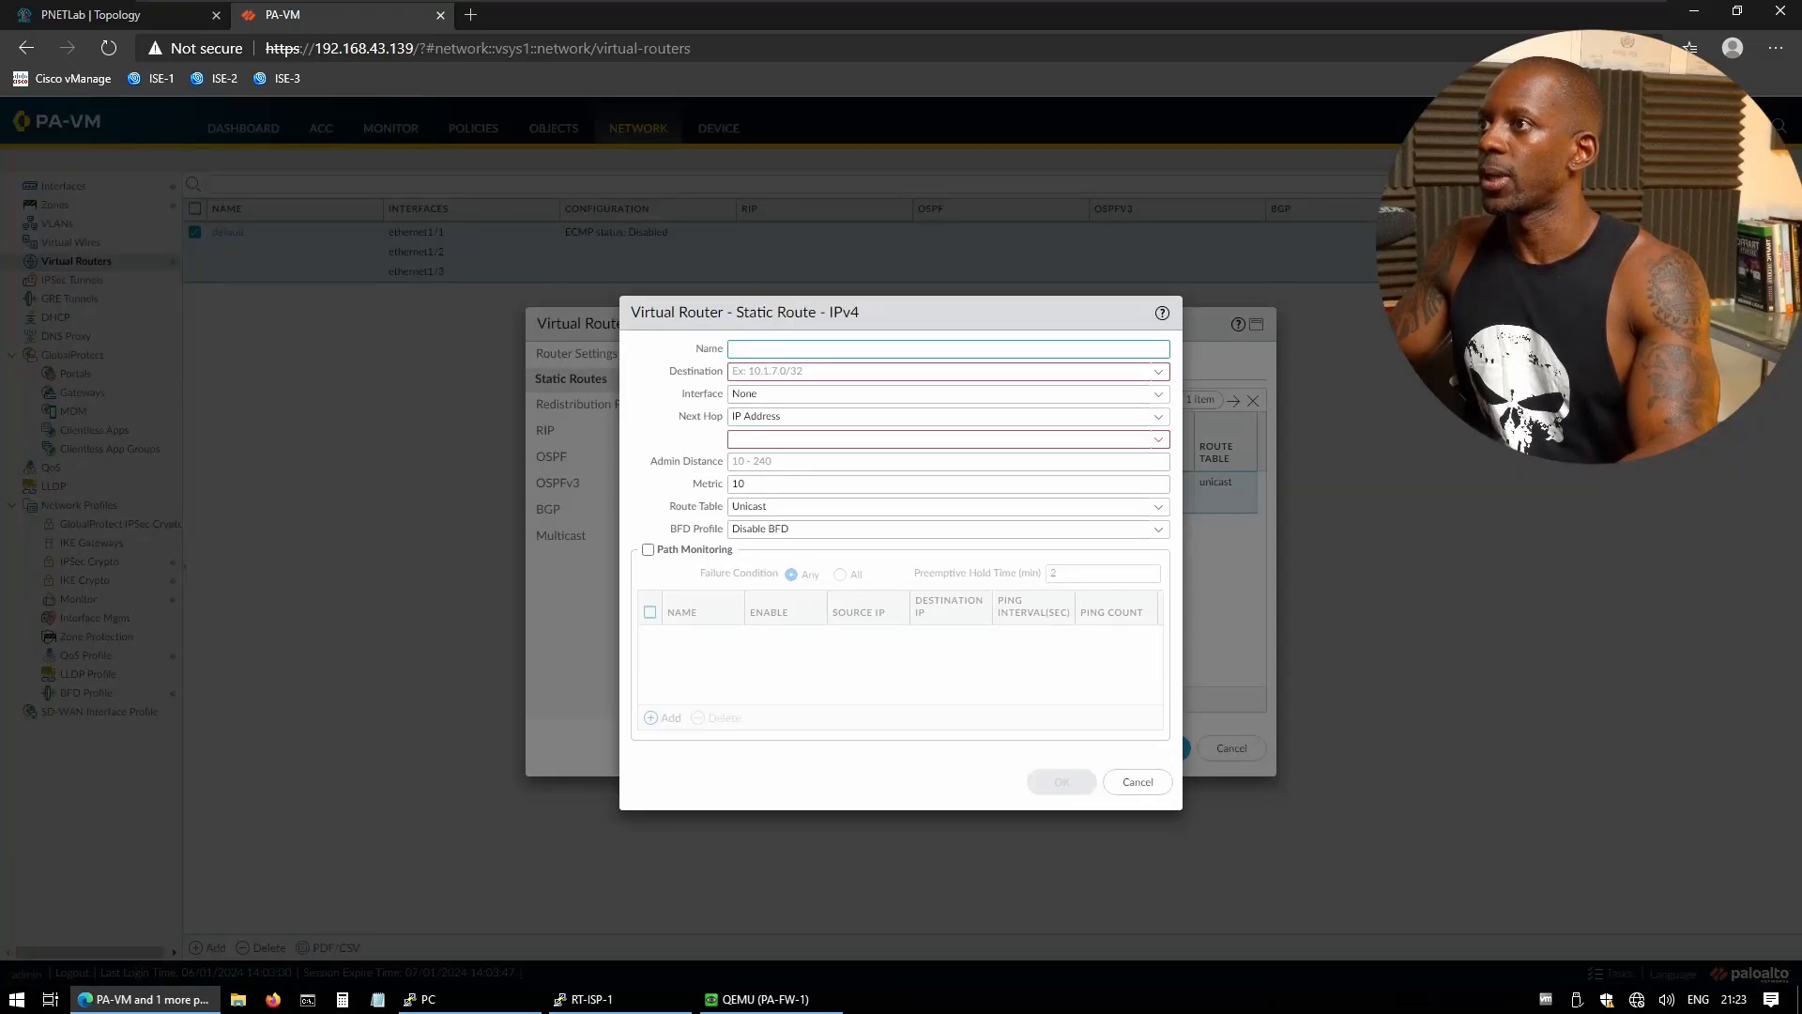
{"action": "type", "text": "DEFAULT ROUTE VIA ISP-2"}
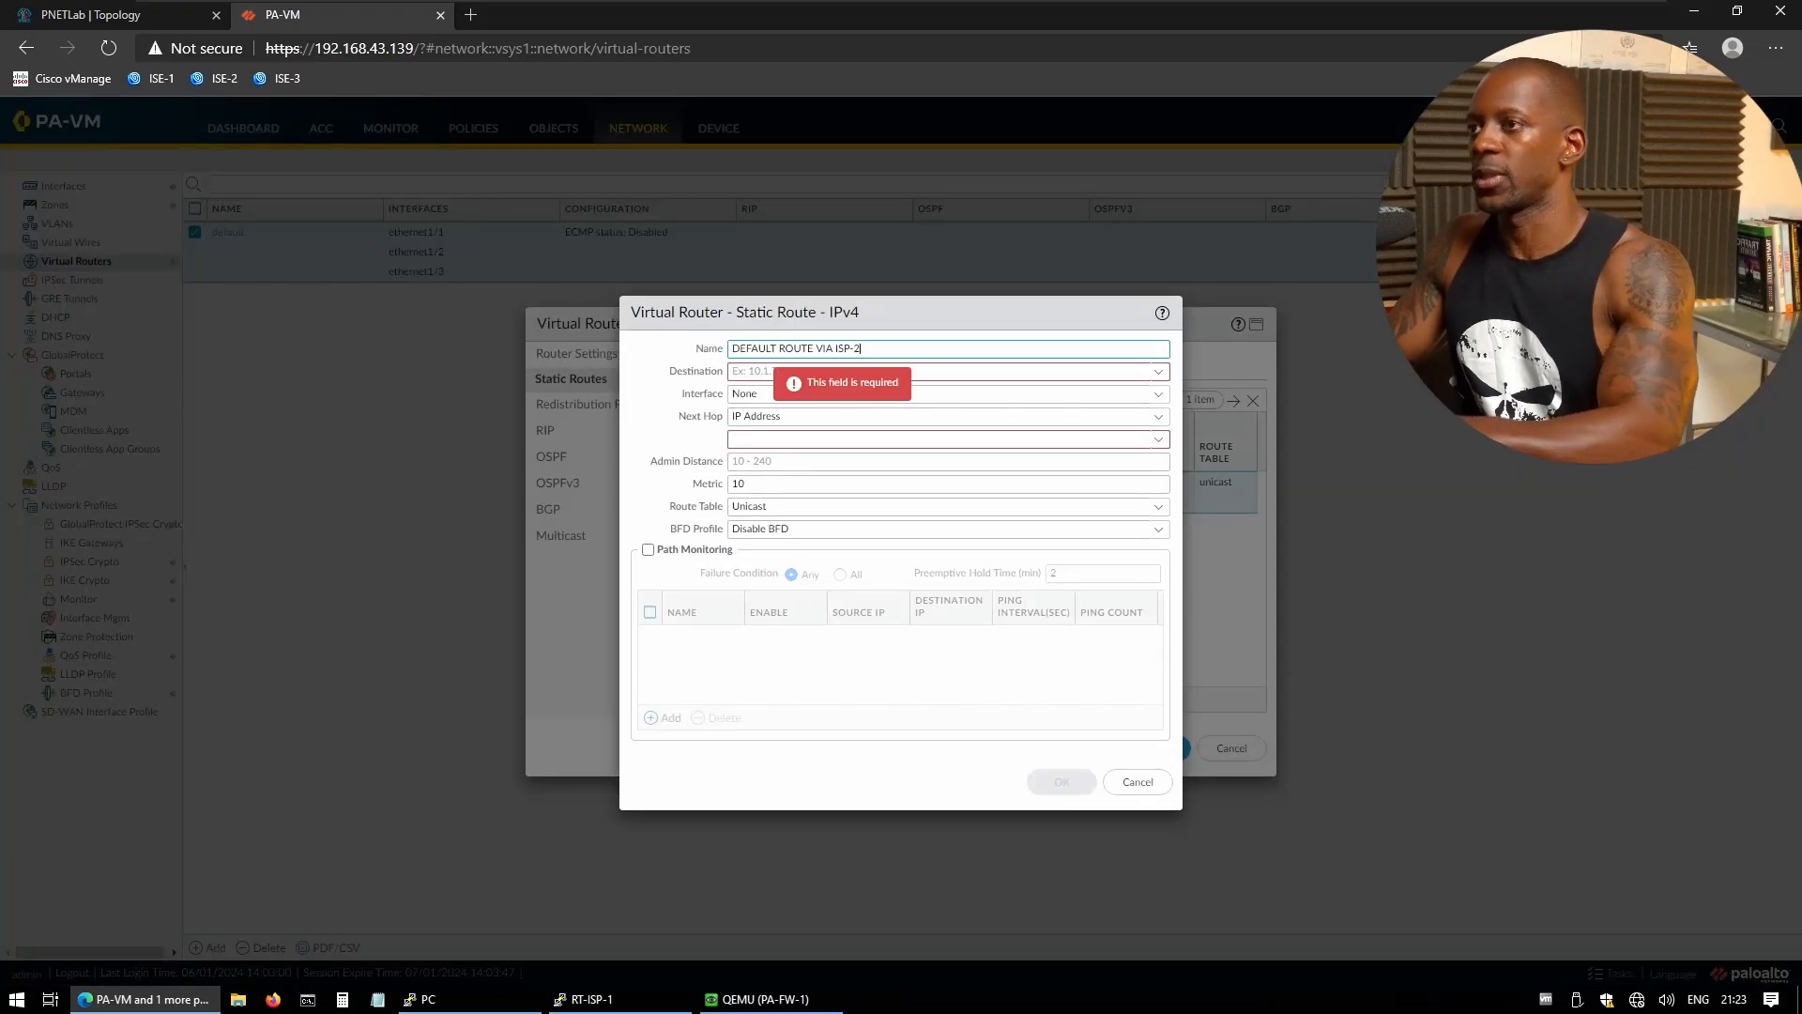
{"action": "key", "text": "Tab"}
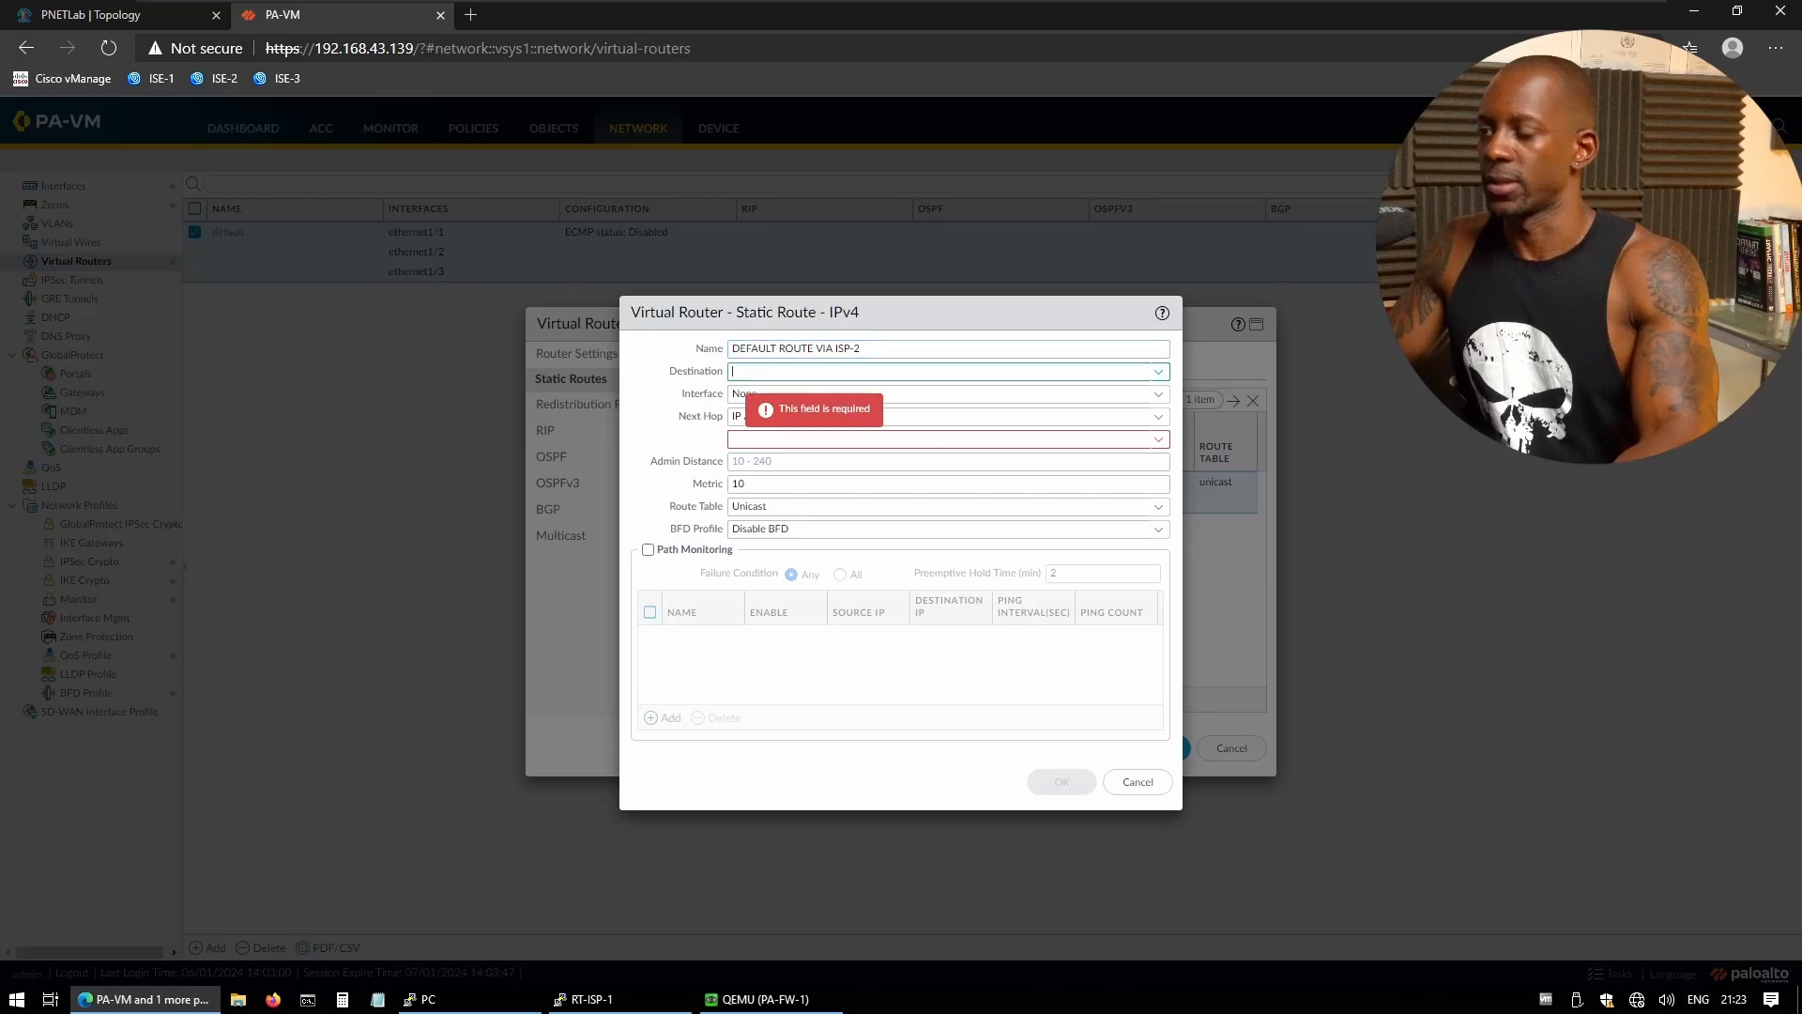
{"action": "type", "text": "0.0.0.0"}
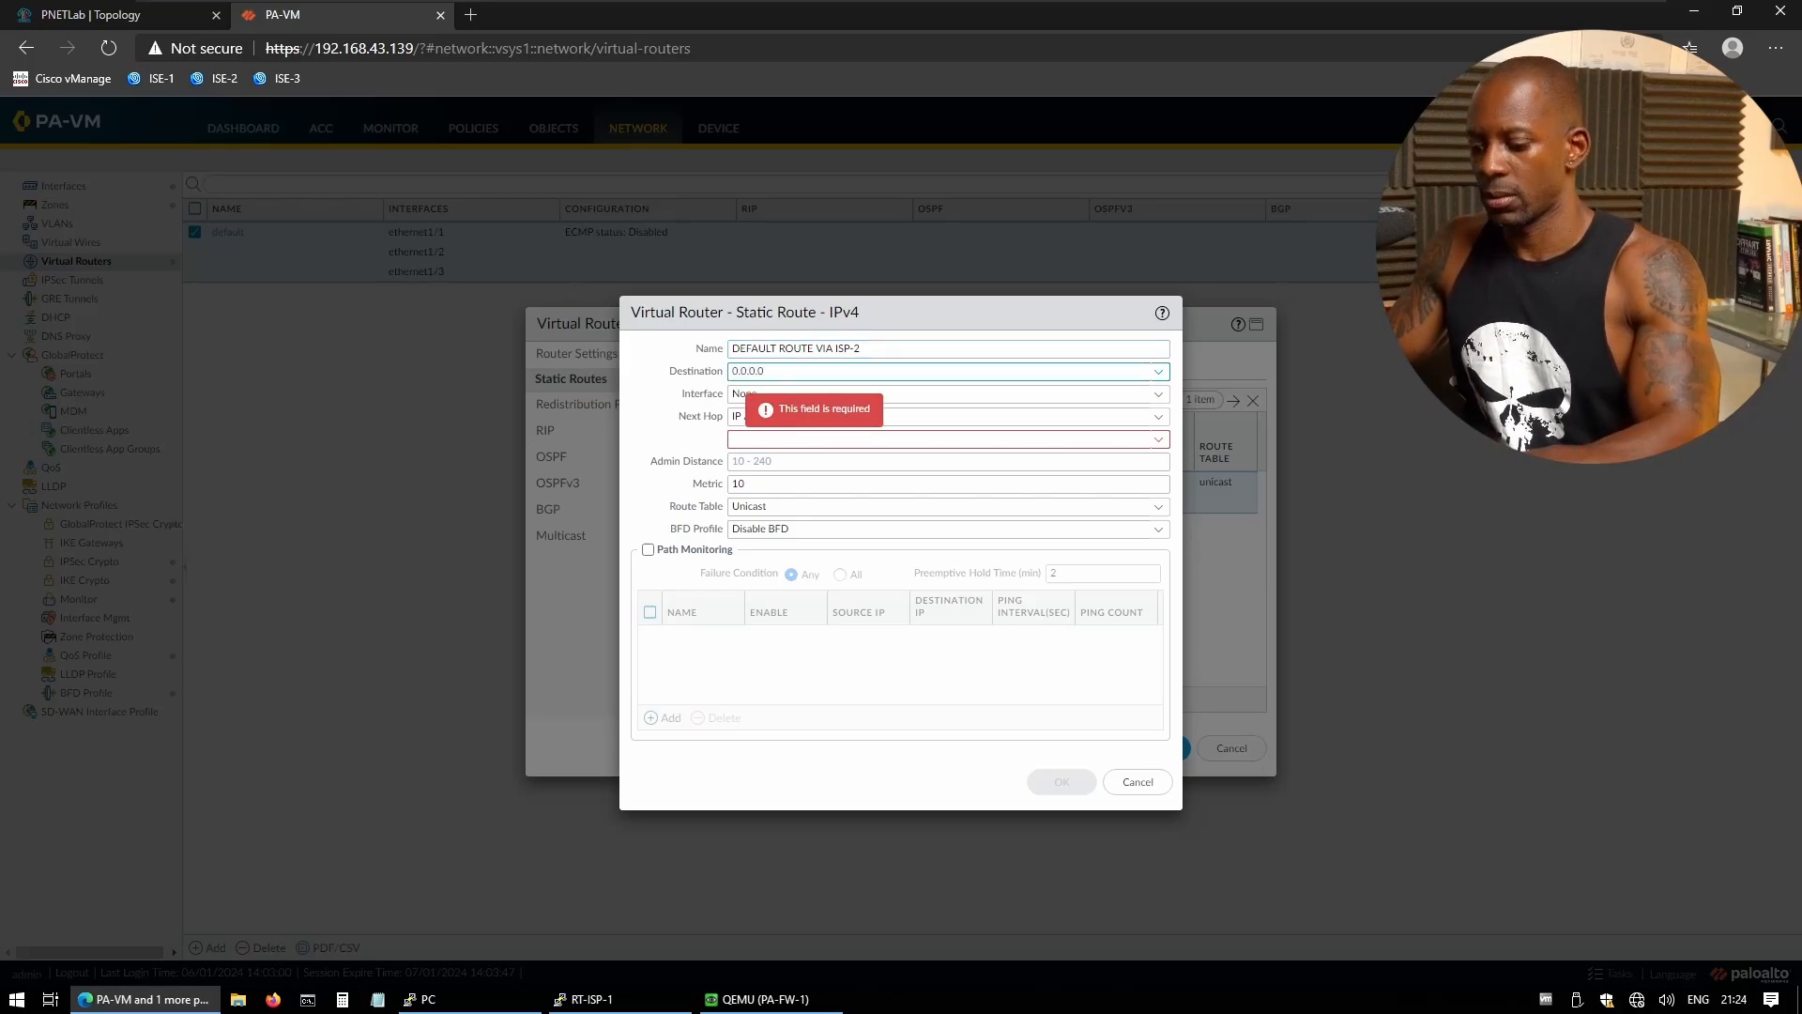
{"action": "type", "text": "/0"}
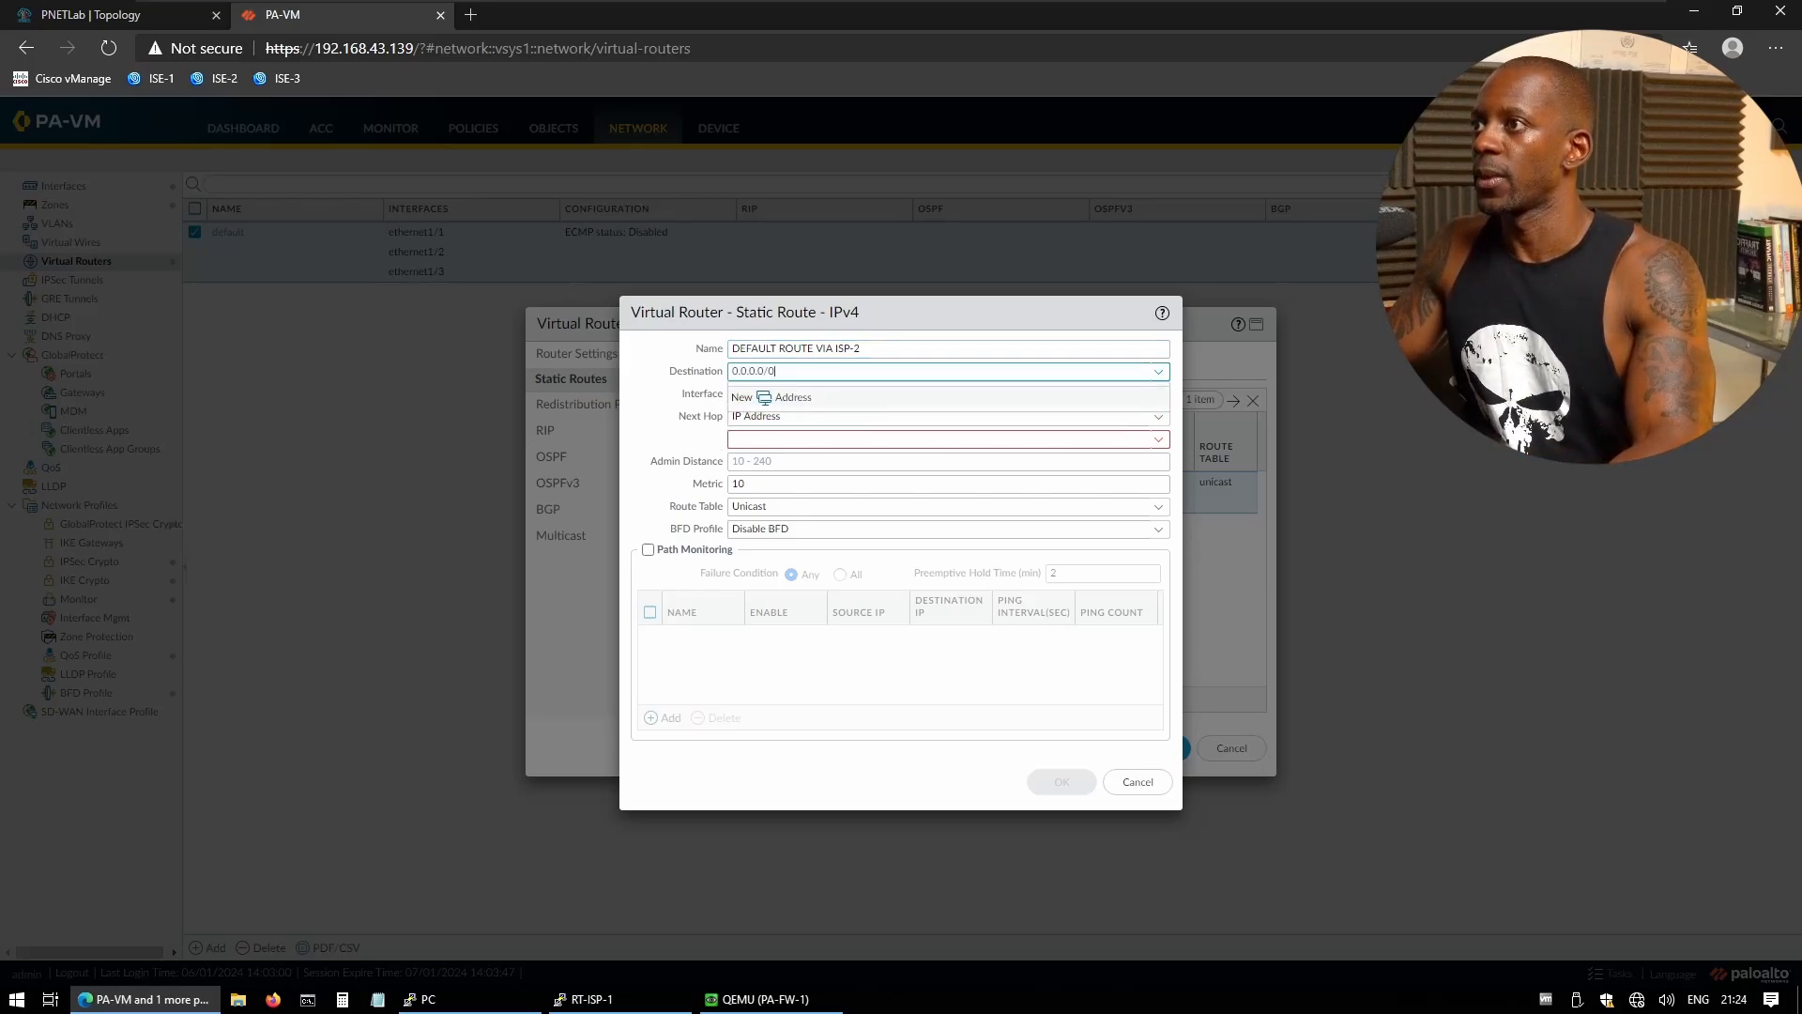
{"action": "left_click", "coordinate": [751, 440]}
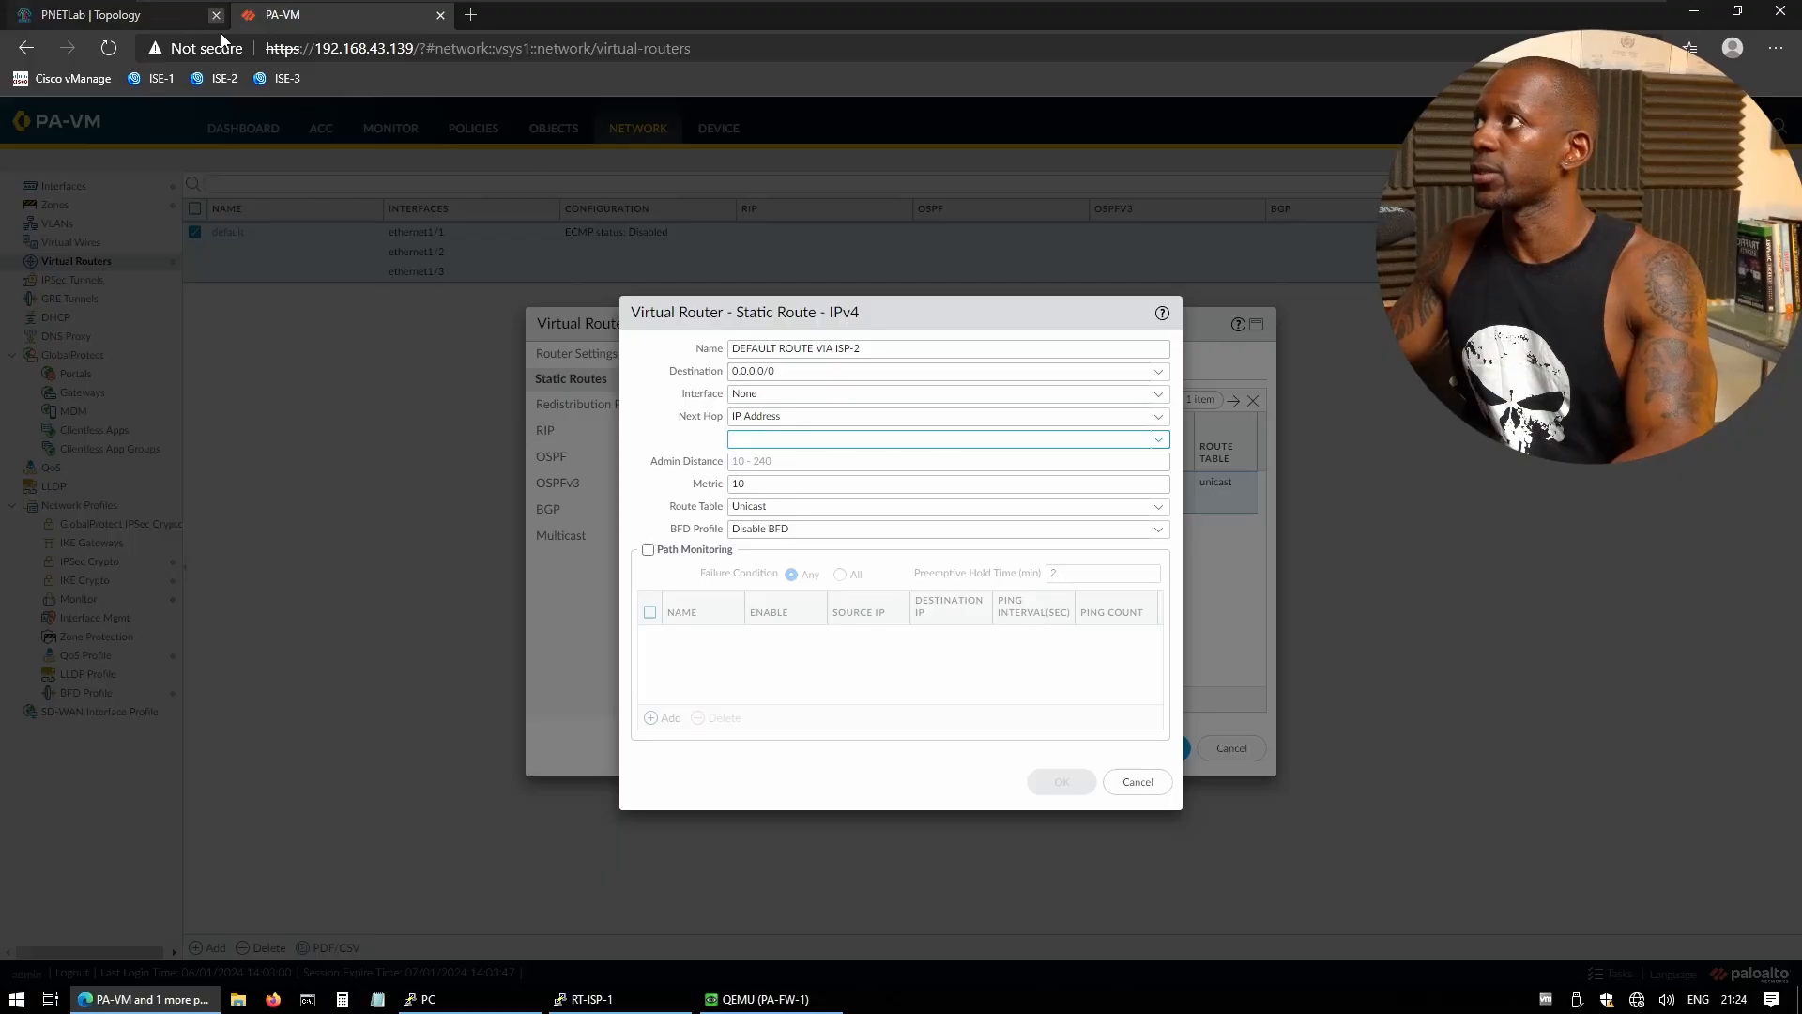
{"action": "left_click", "coordinate": [165, 17]}
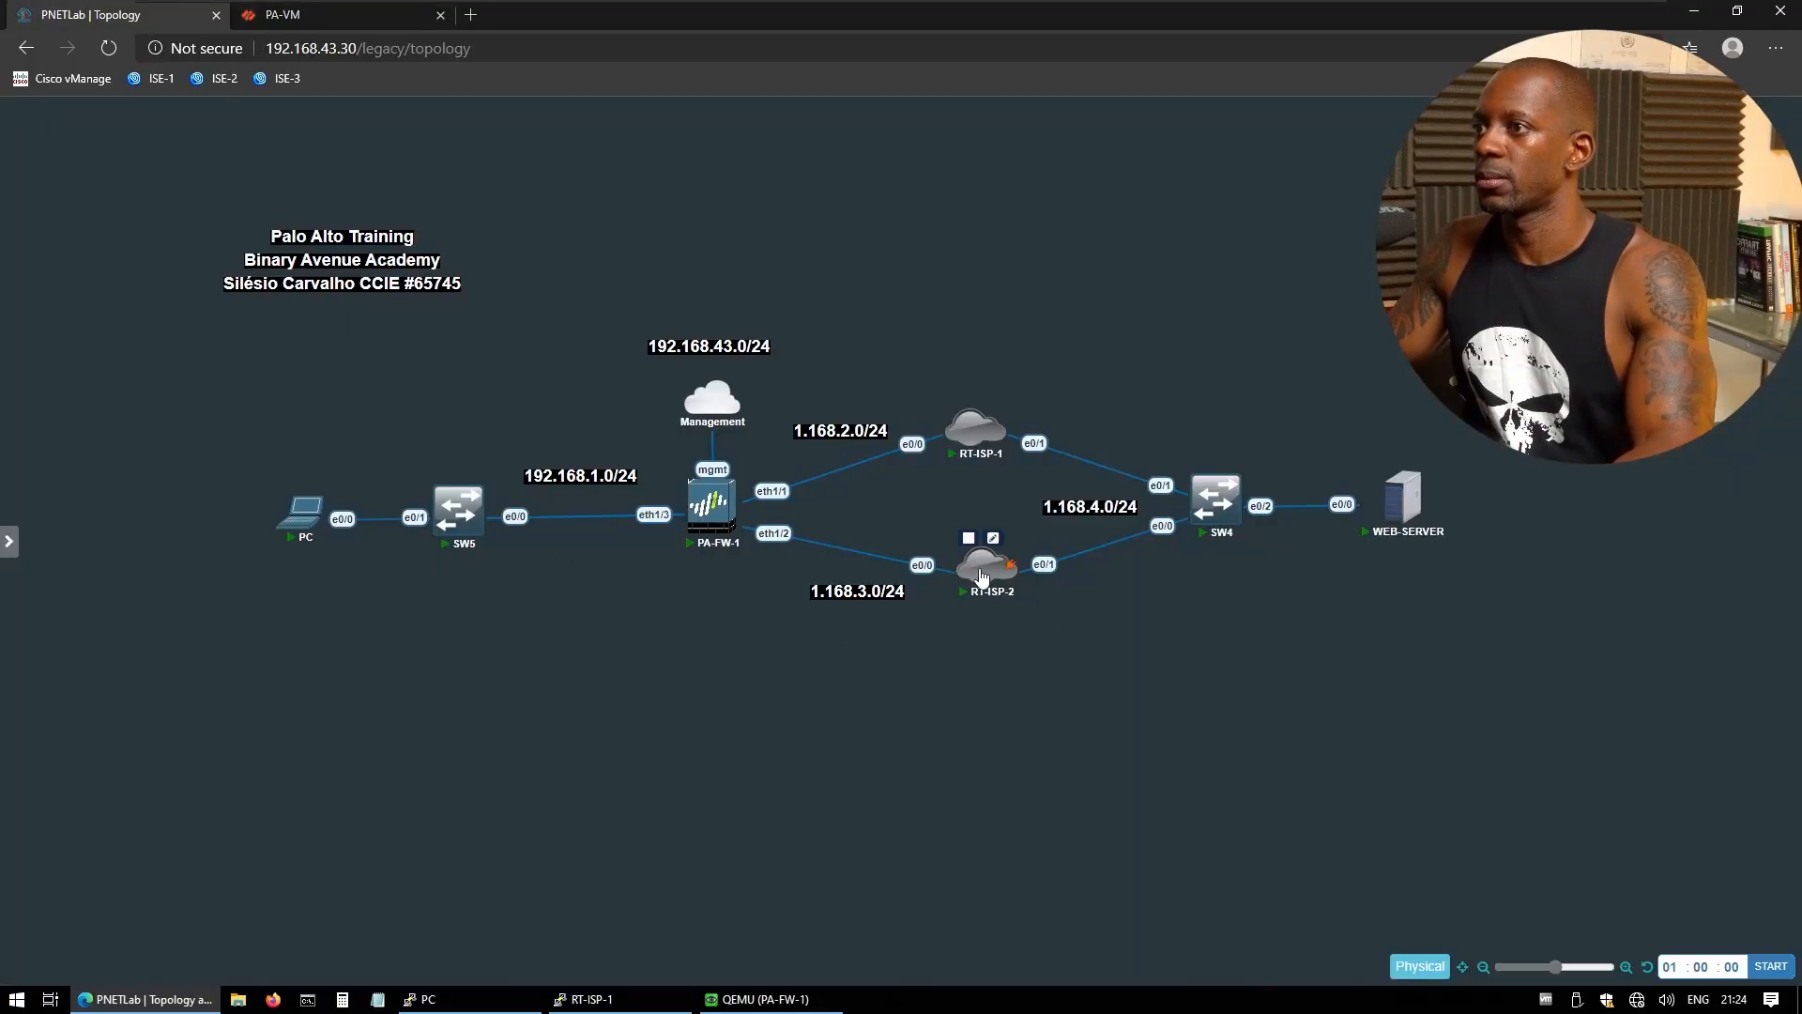
- On RT-ISP-2's console, leave config mode and copy Ethernet0/0's address 1.168.3.1 from 'sh ip int b'
{"action": "left_click", "coordinate": [983, 572]}
{"action": "left_click", "coordinate": [977, 148]}
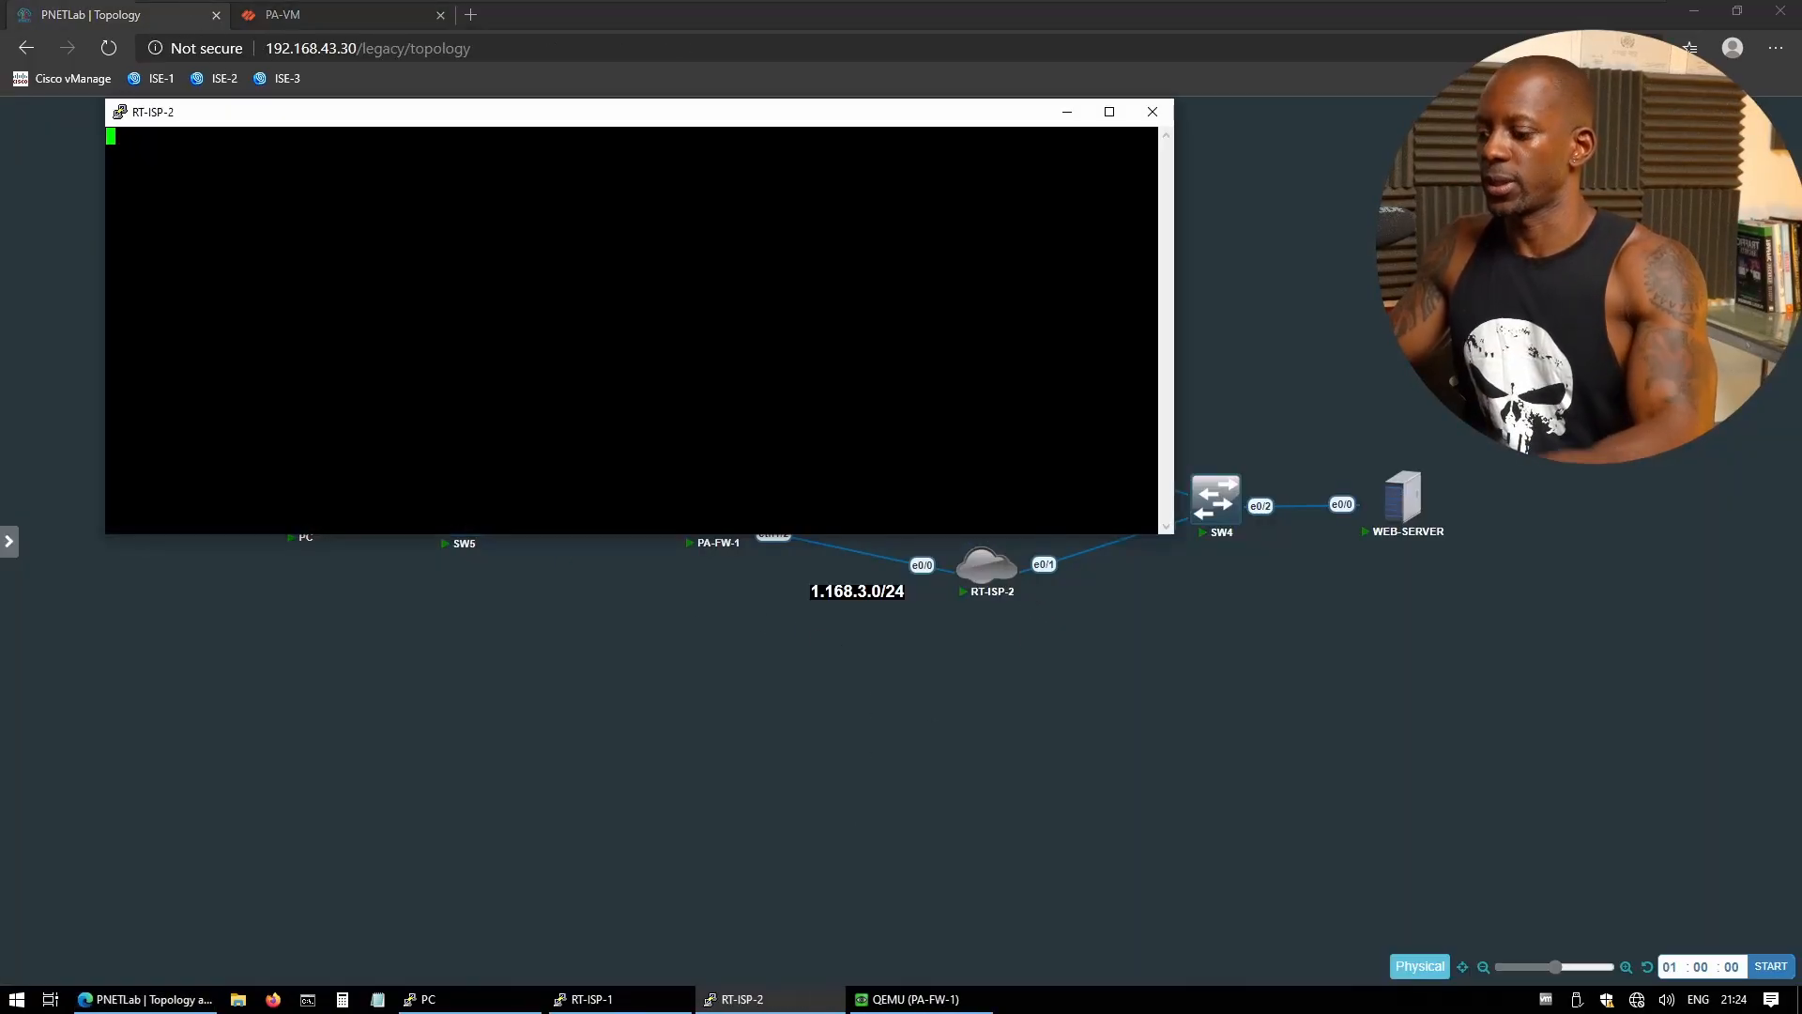
{"action": "type", "text": "end"}
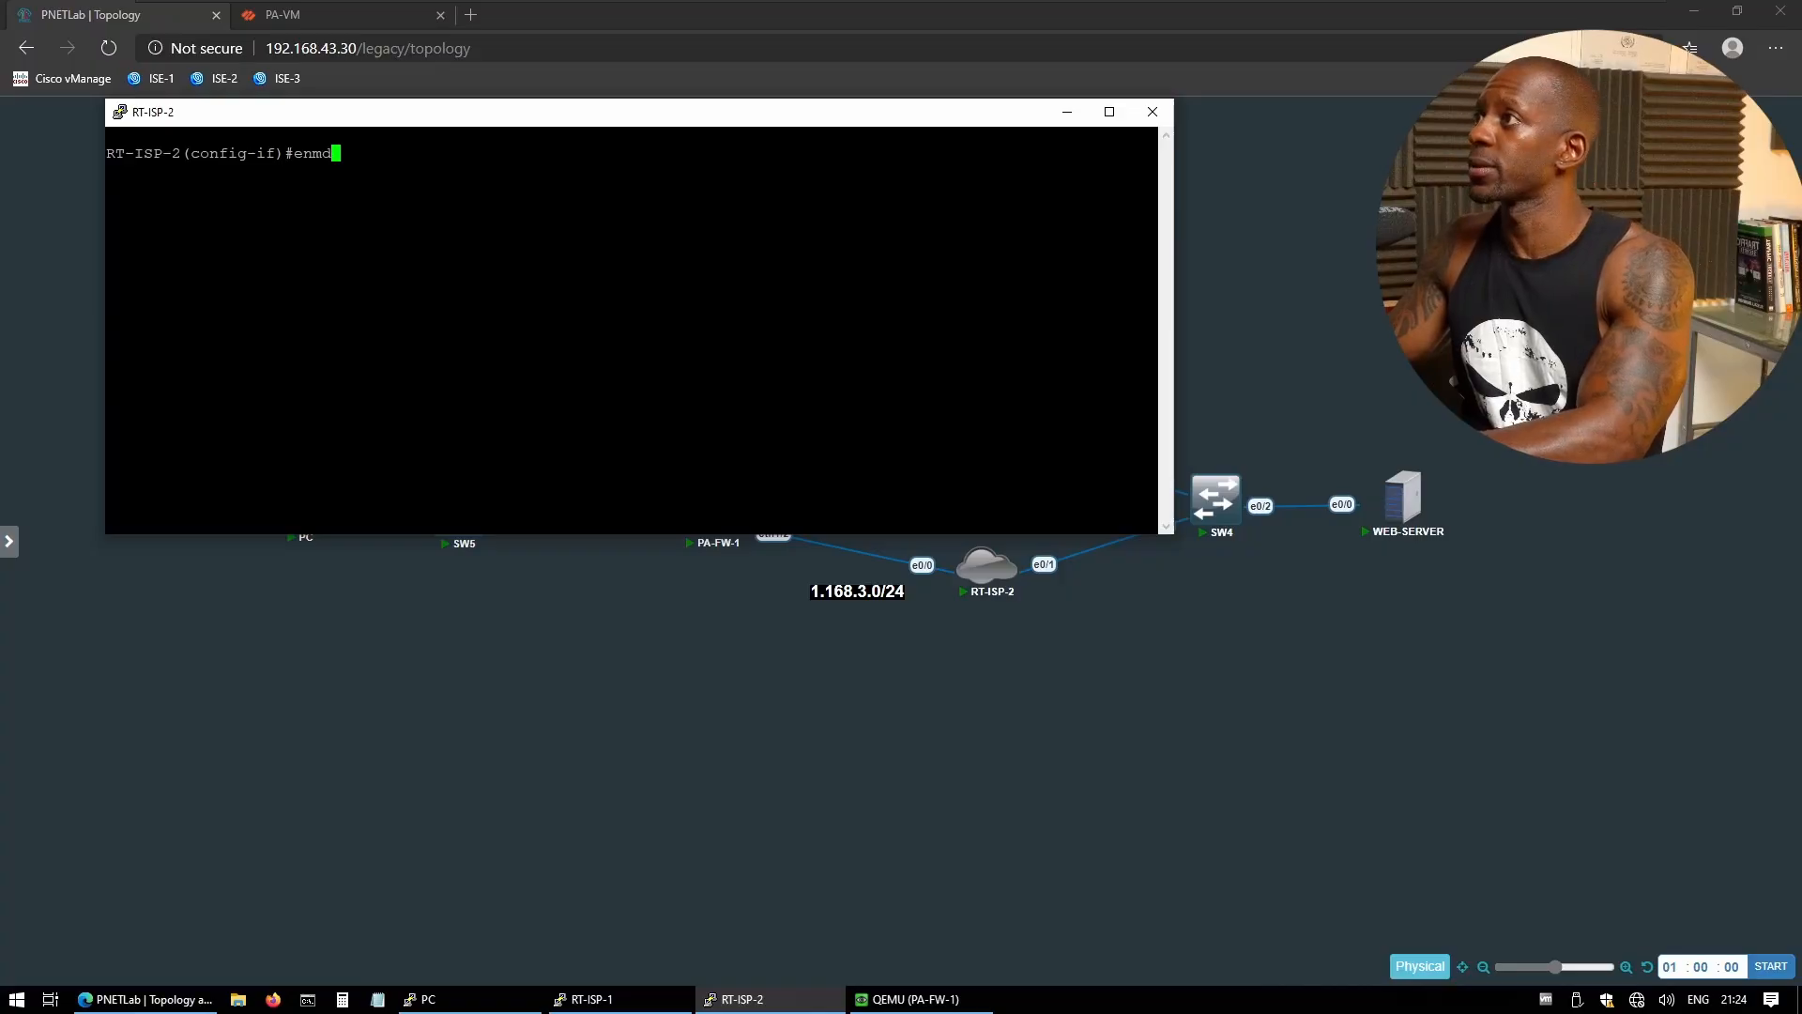
{"action": "key", "text": "Return"}
{"action": "type", "text": "sh ip int b"}
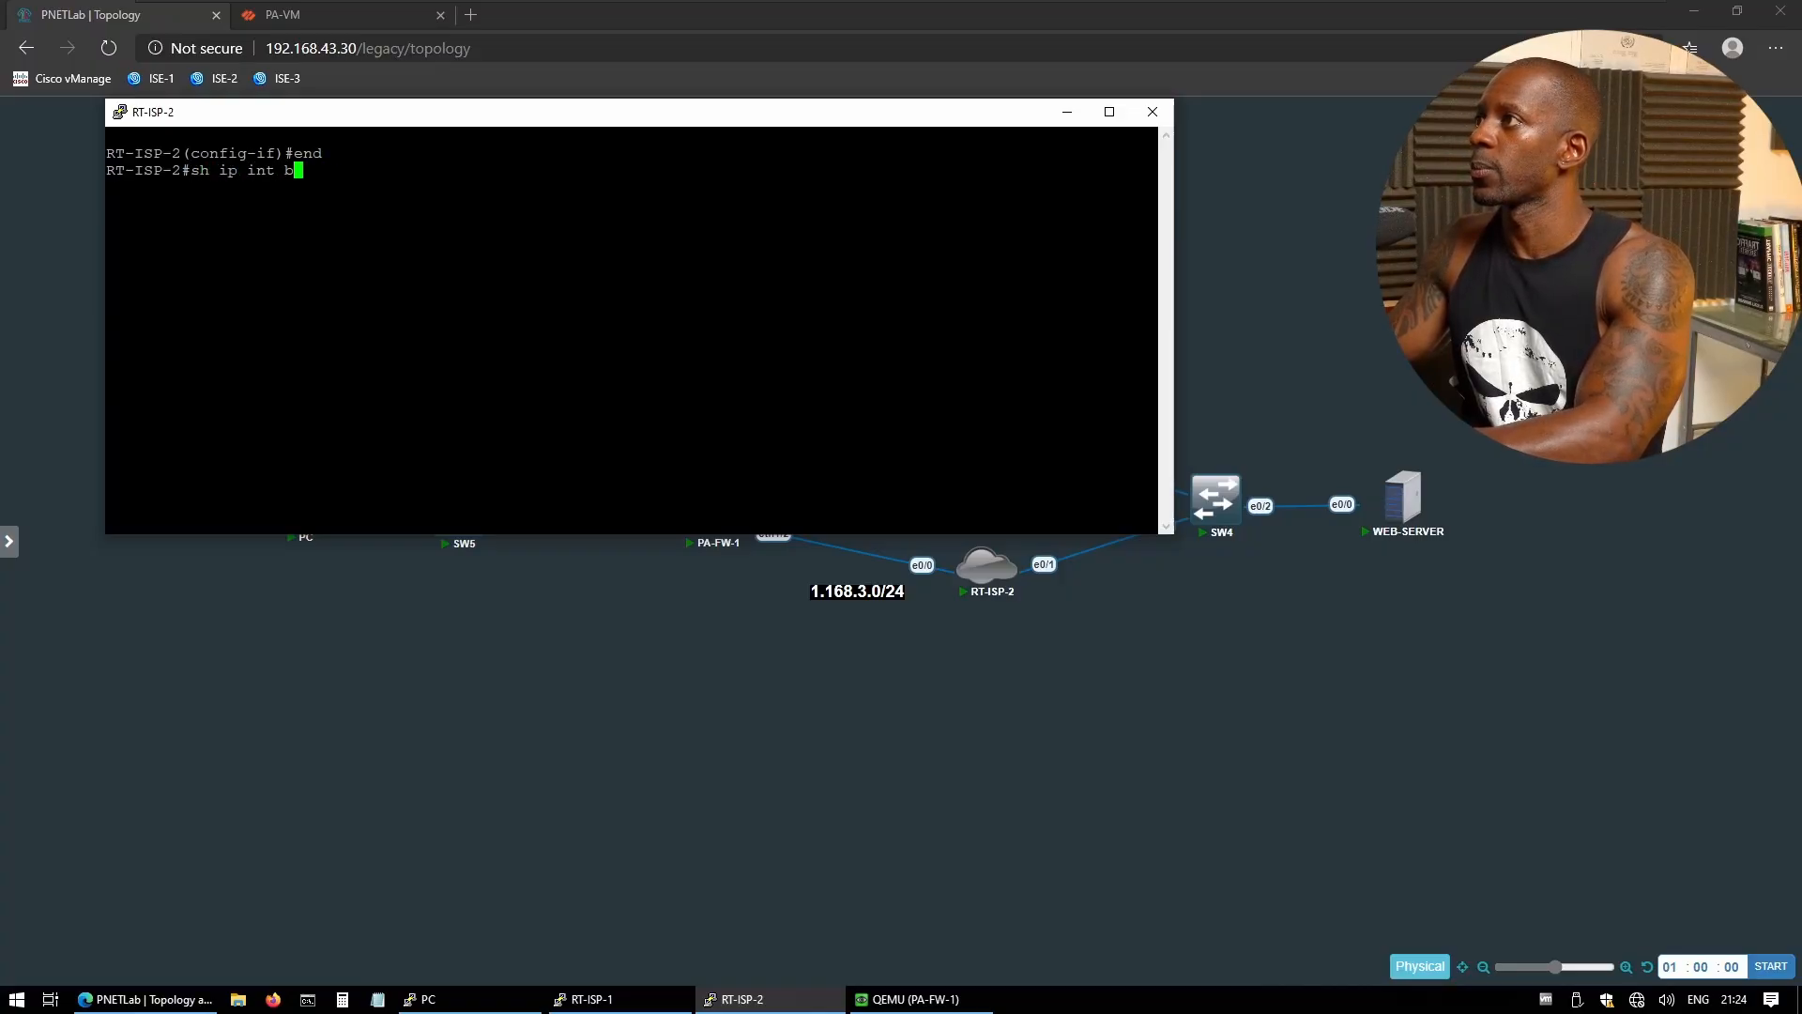
{"action": "key", "text": "Return"}
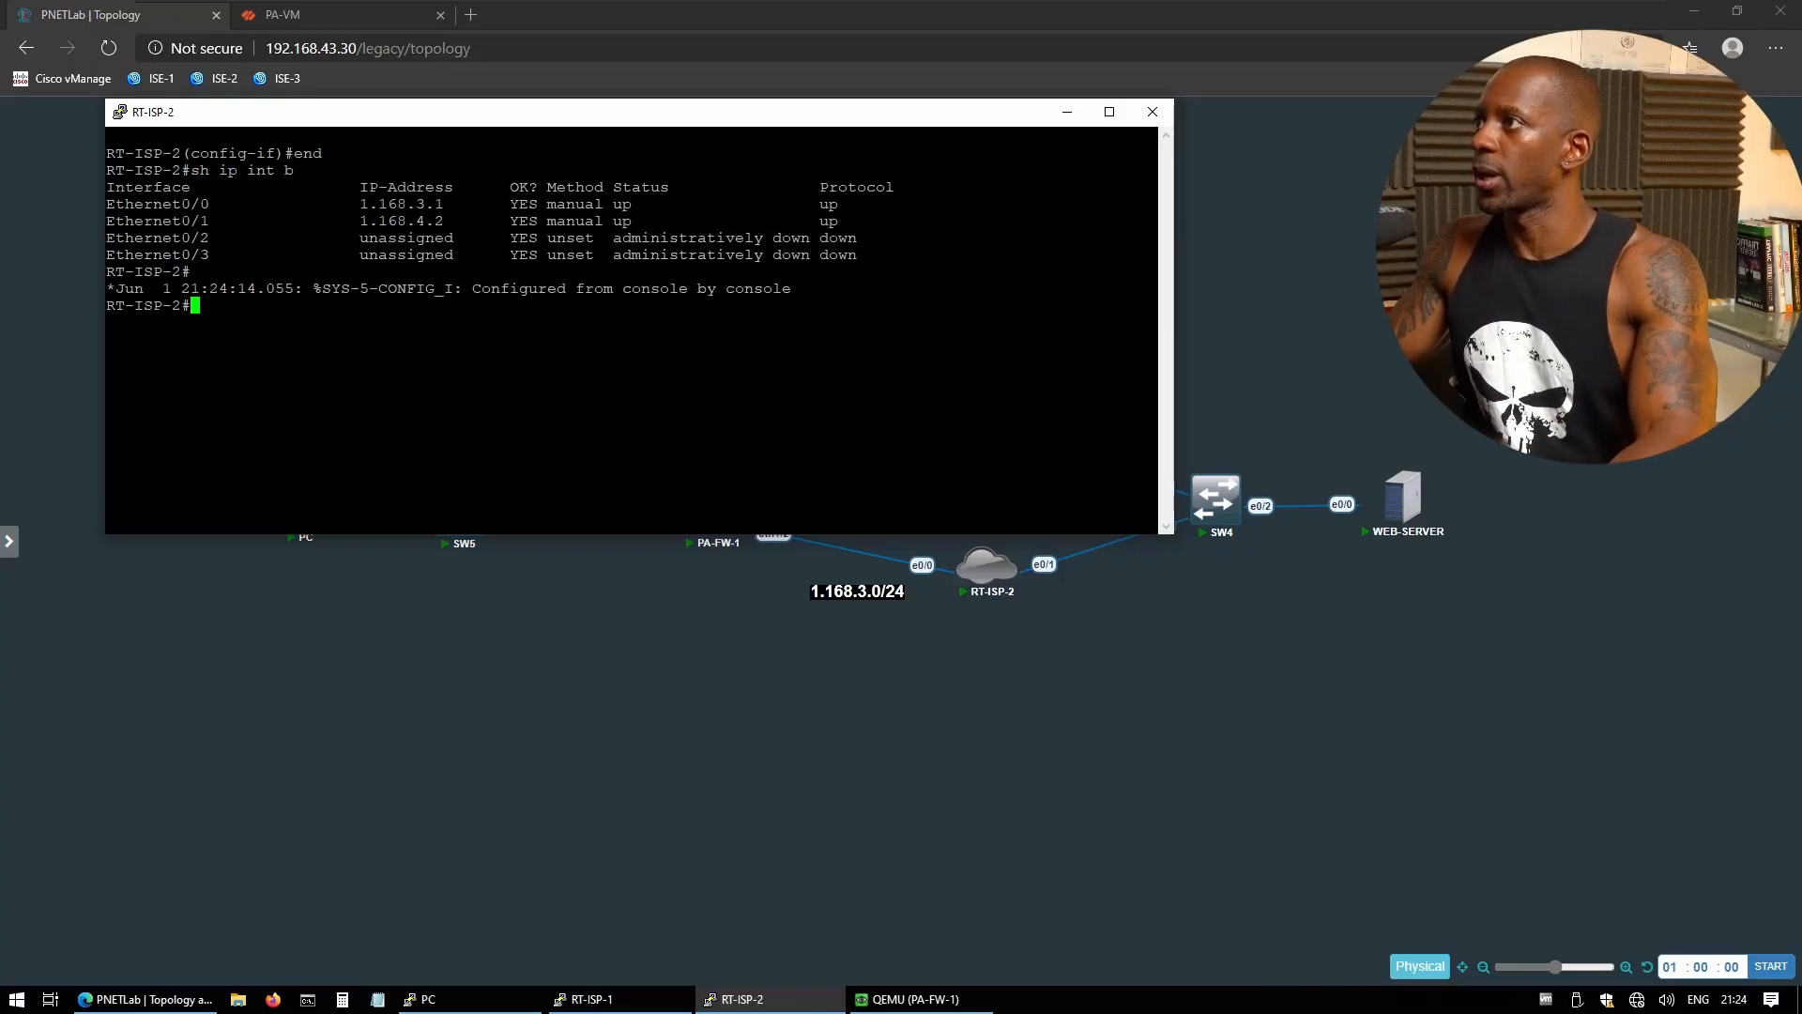
{"action": "left_click_drag", "start_coordinate": [360, 203], "coordinate": [443, 204]}
{"action": "key", "text": "ctrl+c"}
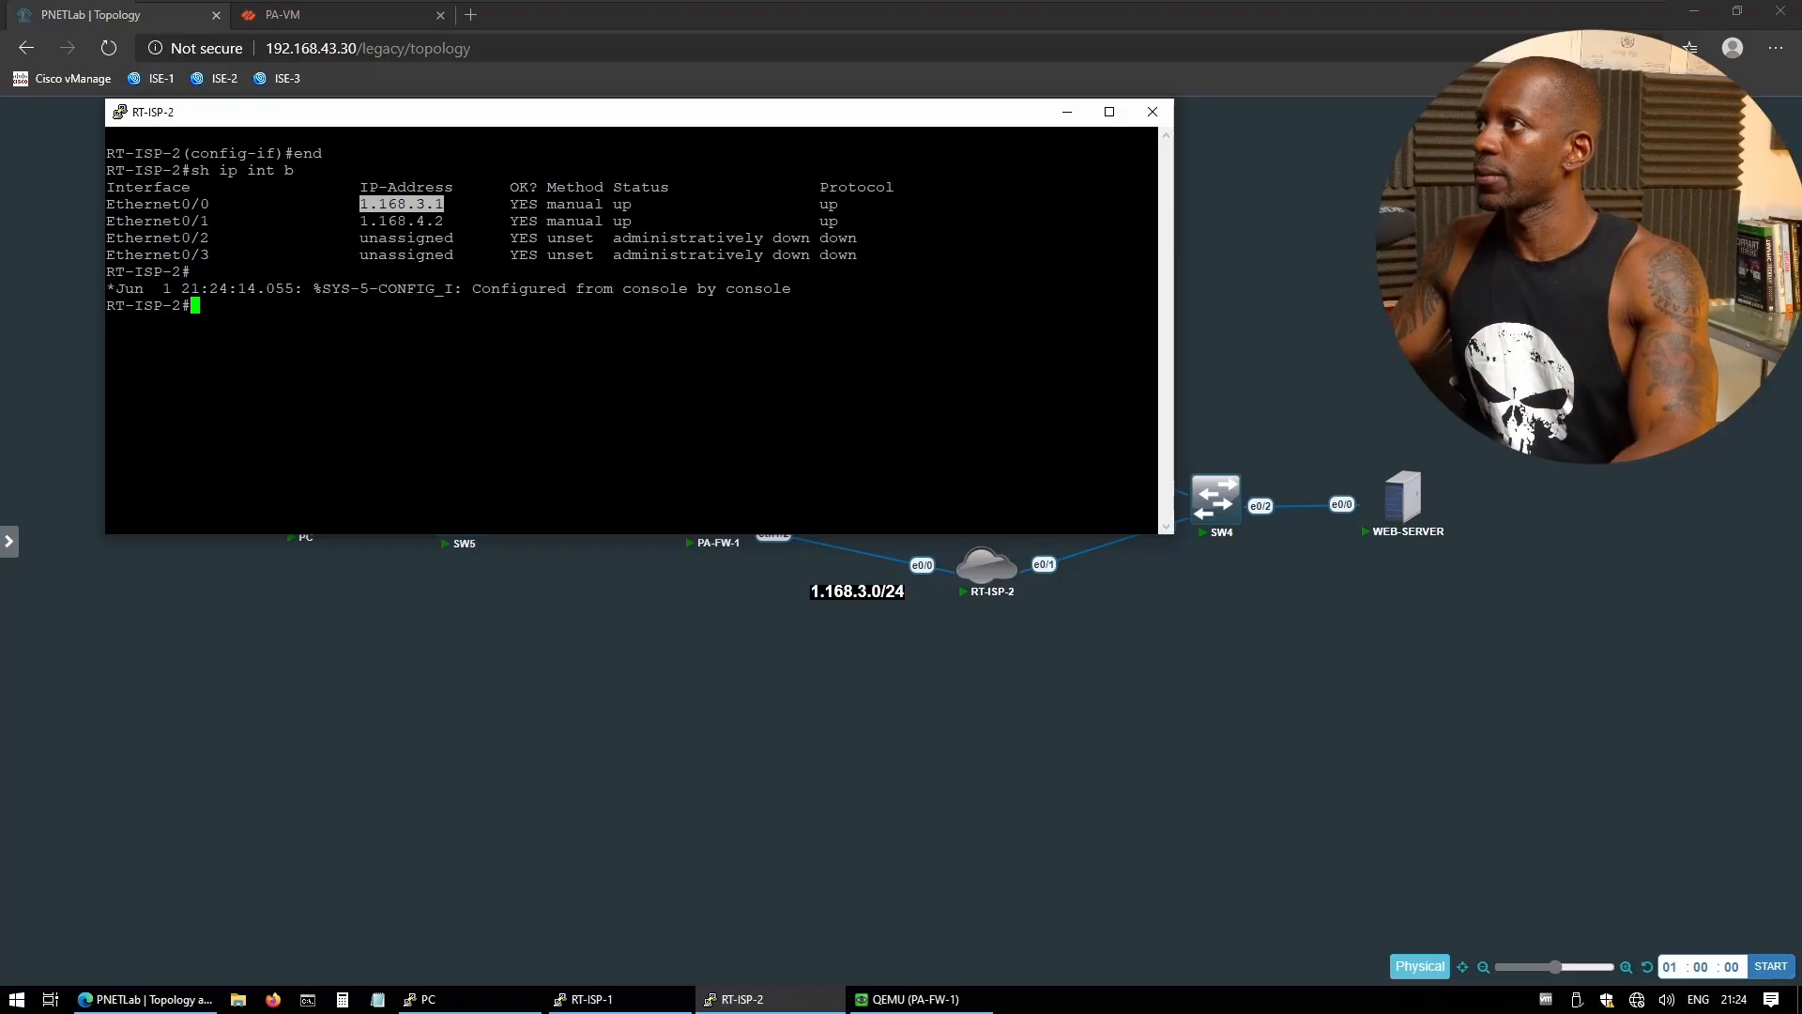
{"action": "left_click", "coordinate": [282, 16]}
- Give the ISP-2 default route next hop 1.168.3.1 and metric 20, and save it
{"action": "key", "text": "ctrl+v"}
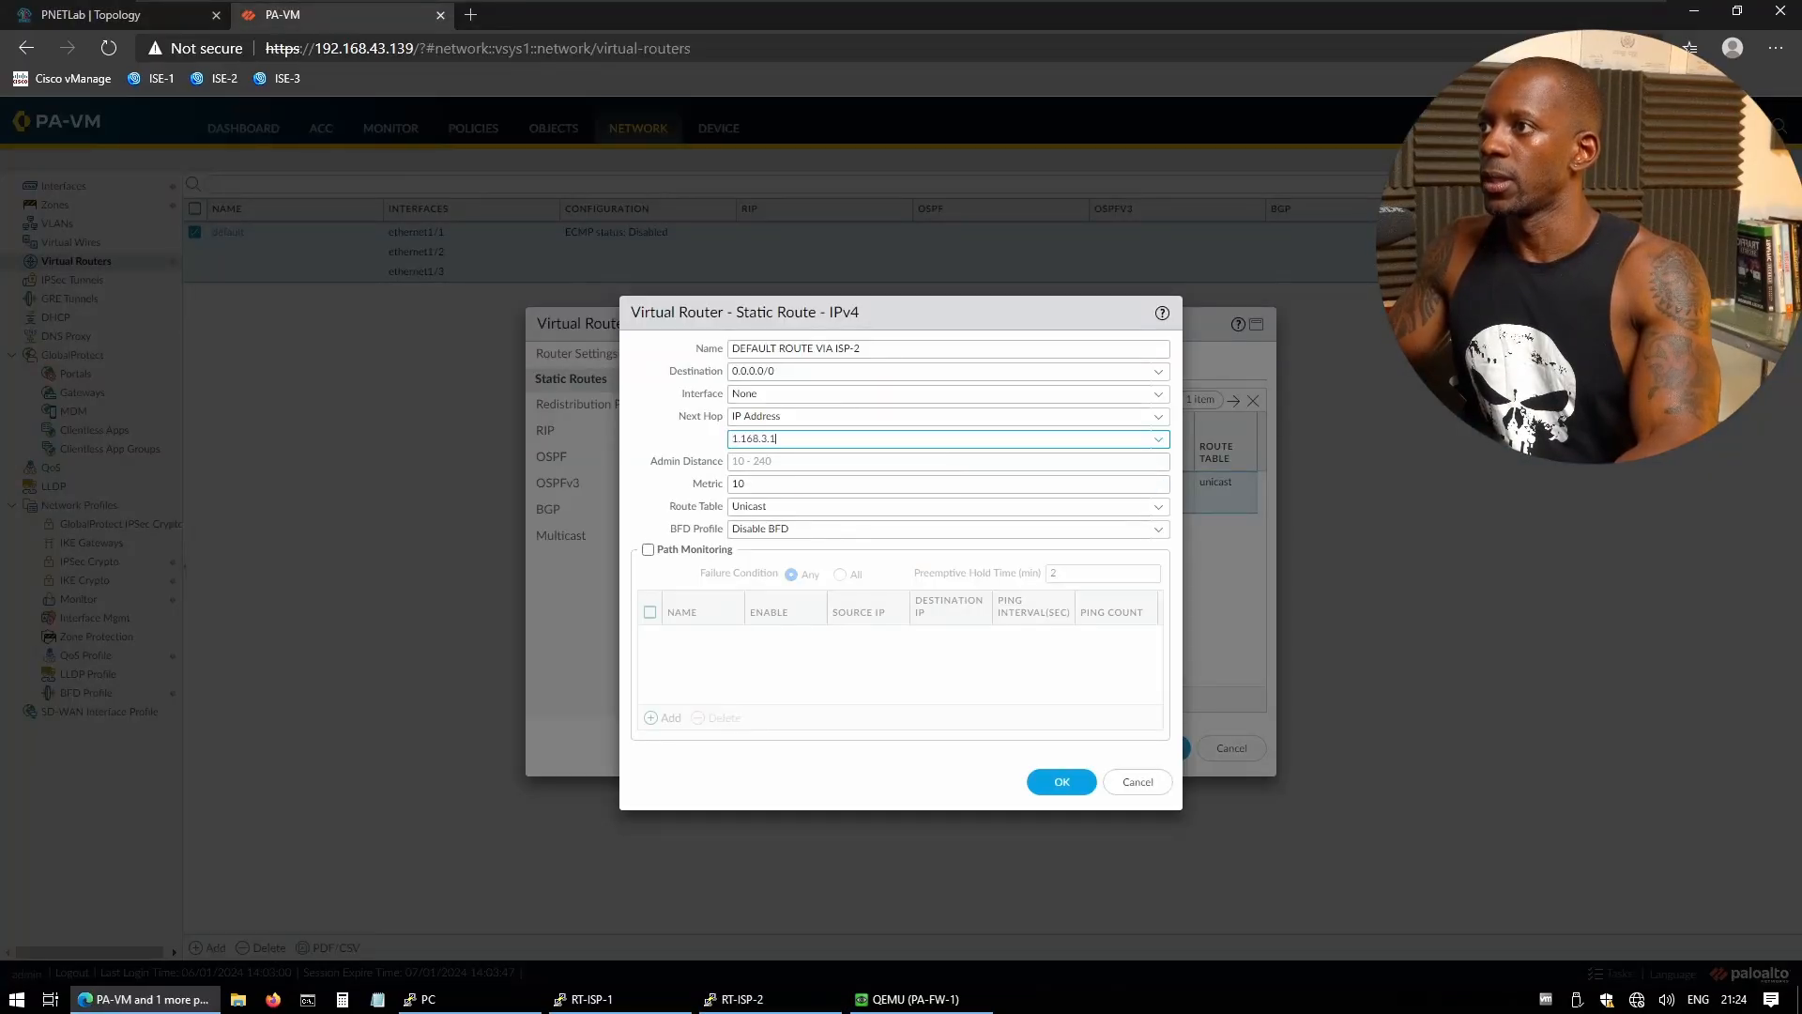
{"action": "left_click", "coordinate": [747, 484]}
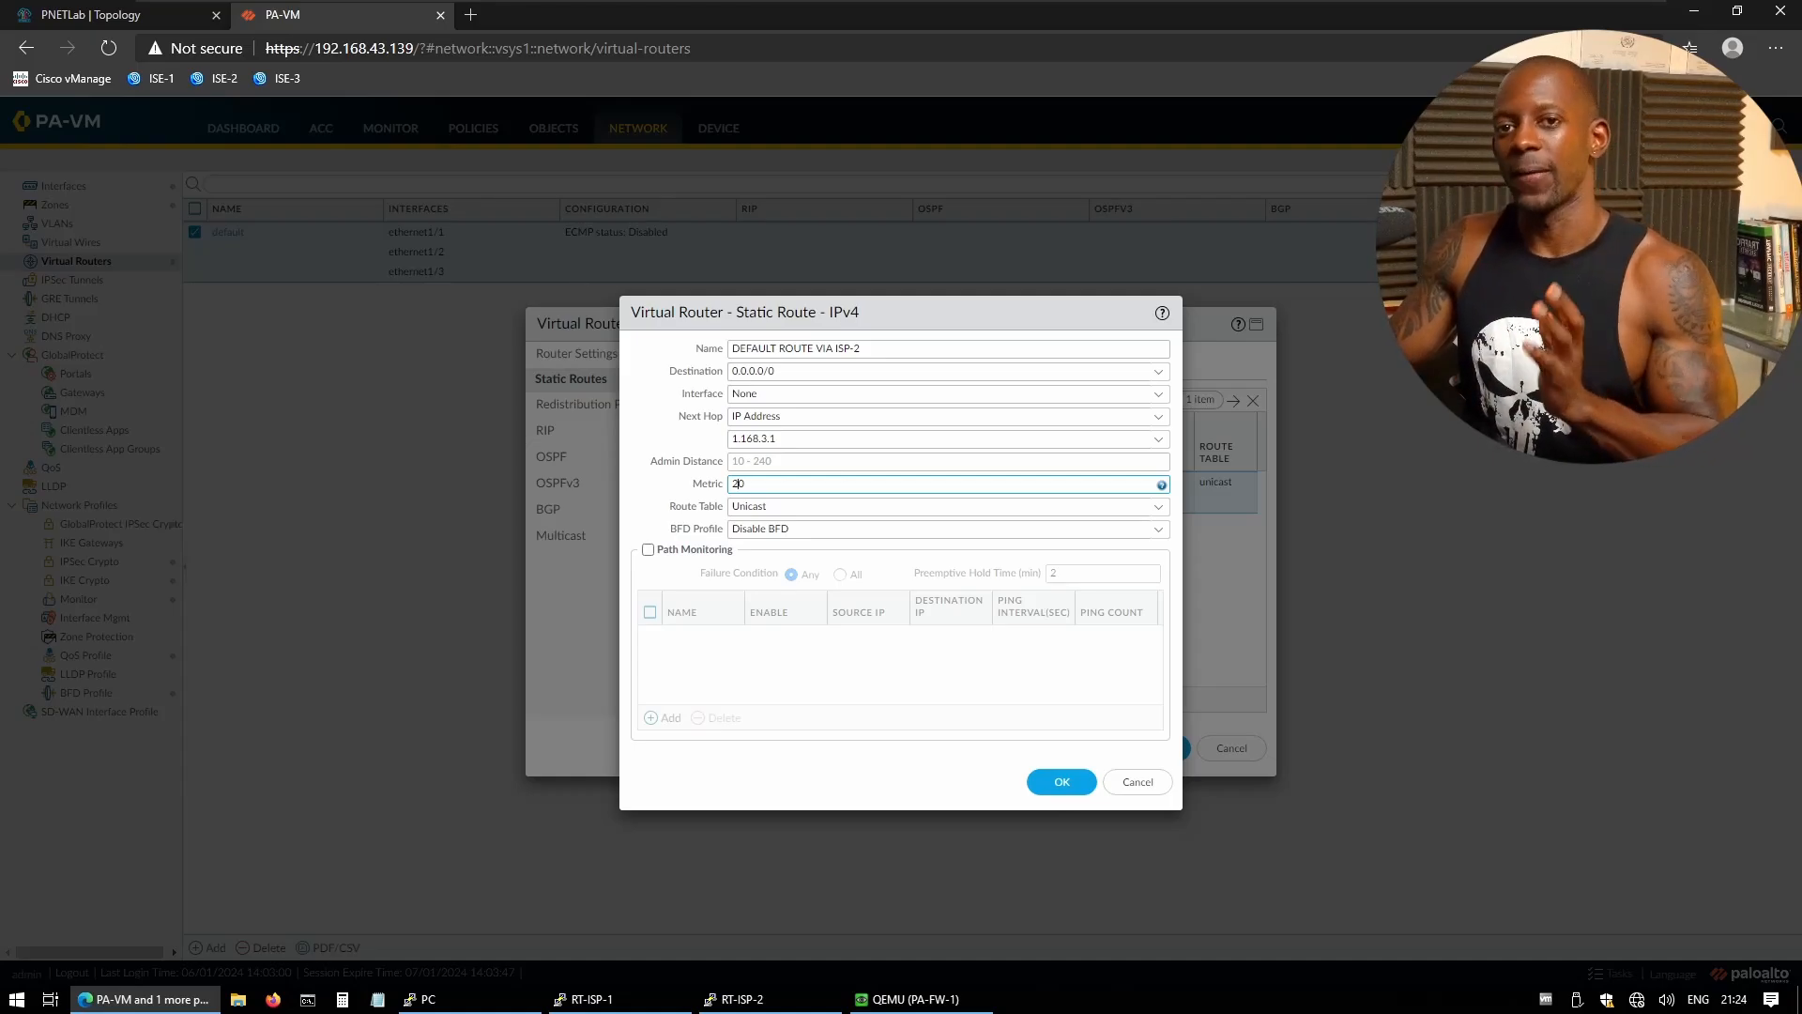
{"action": "left_click", "coordinate": [1061, 781]}
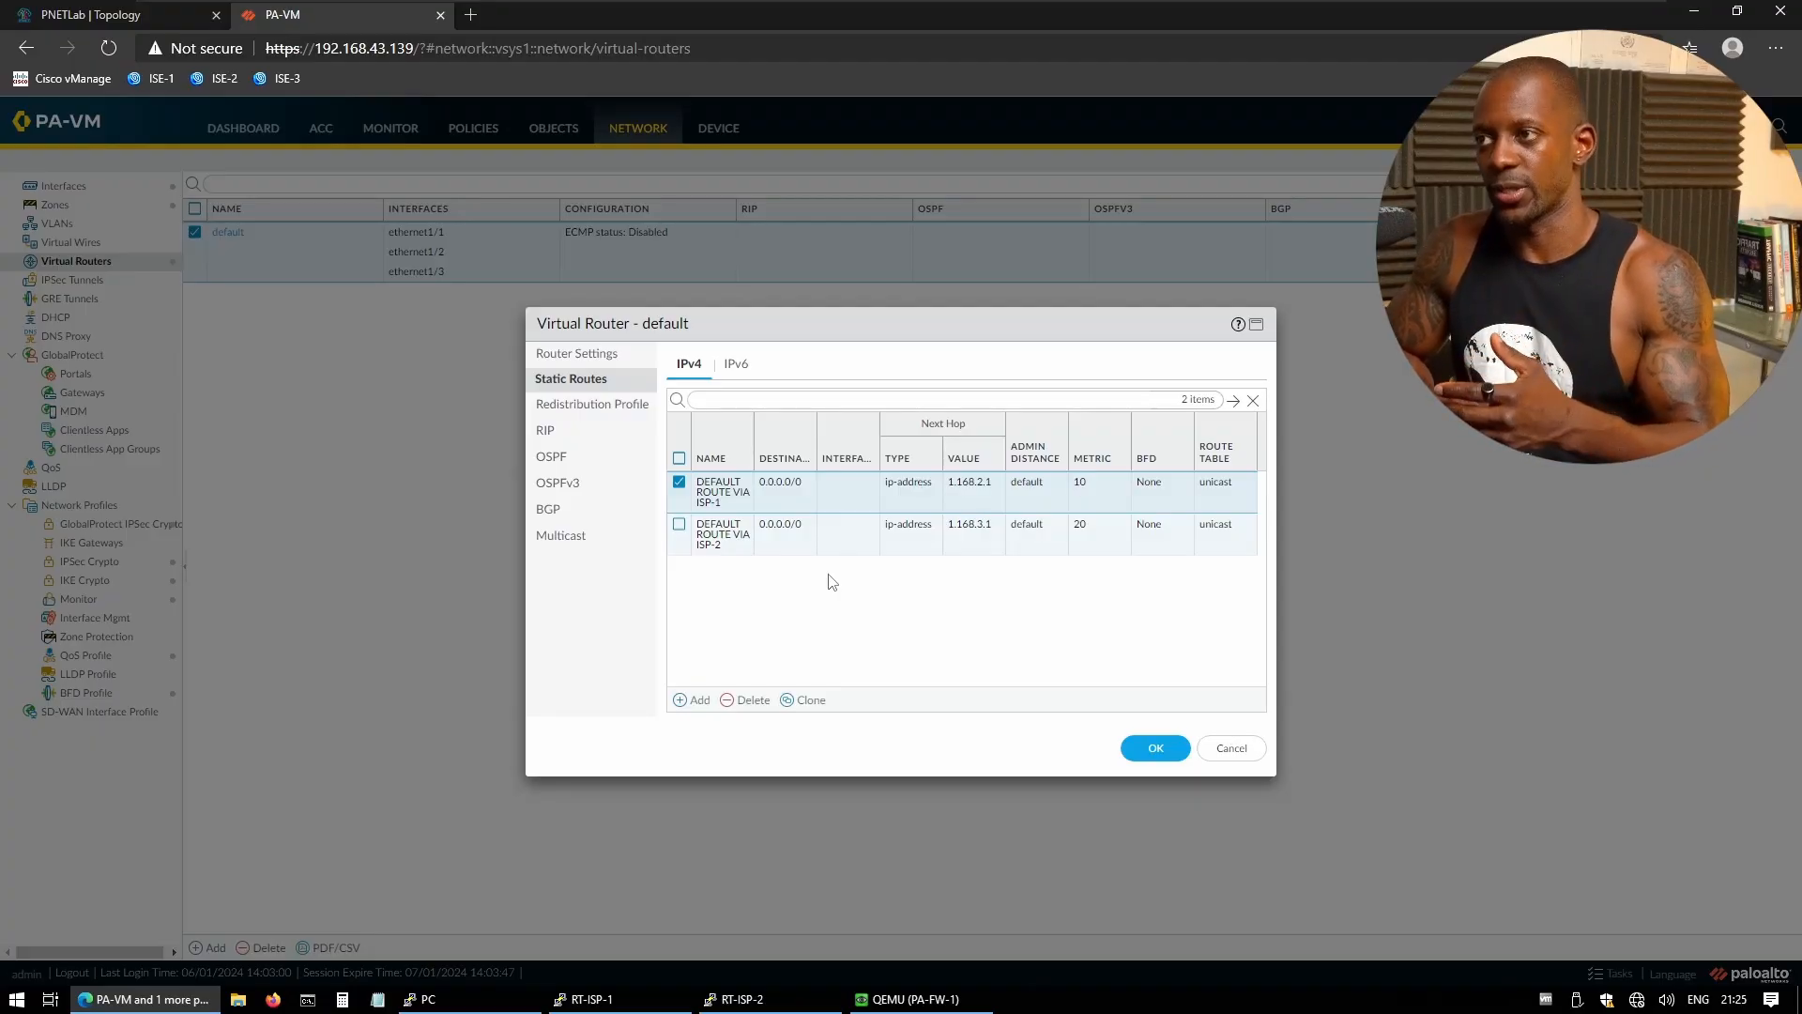
- Enable Path Monitoring on DEFAULT ROUTE VIA ISP-1 and start a new monitoring destination
{"action": "left_click", "coordinate": [722, 492]}
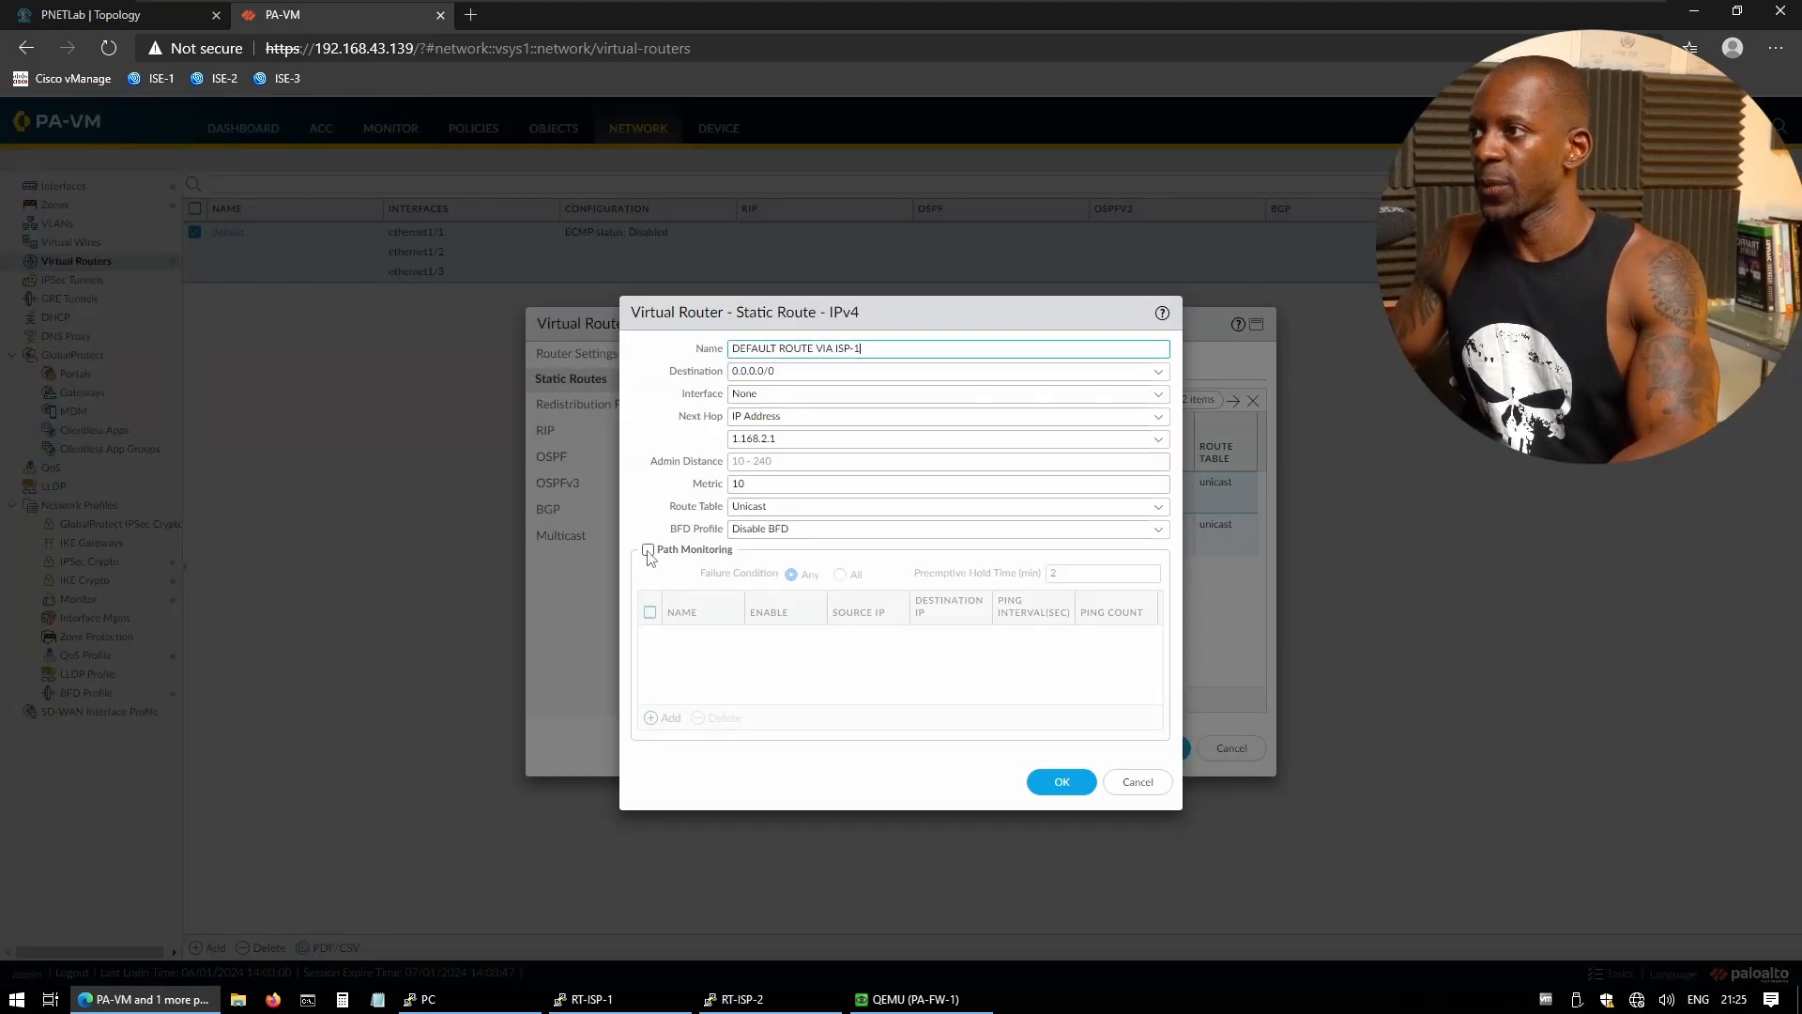
{"action": "left_click", "coordinate": [647, 550]}
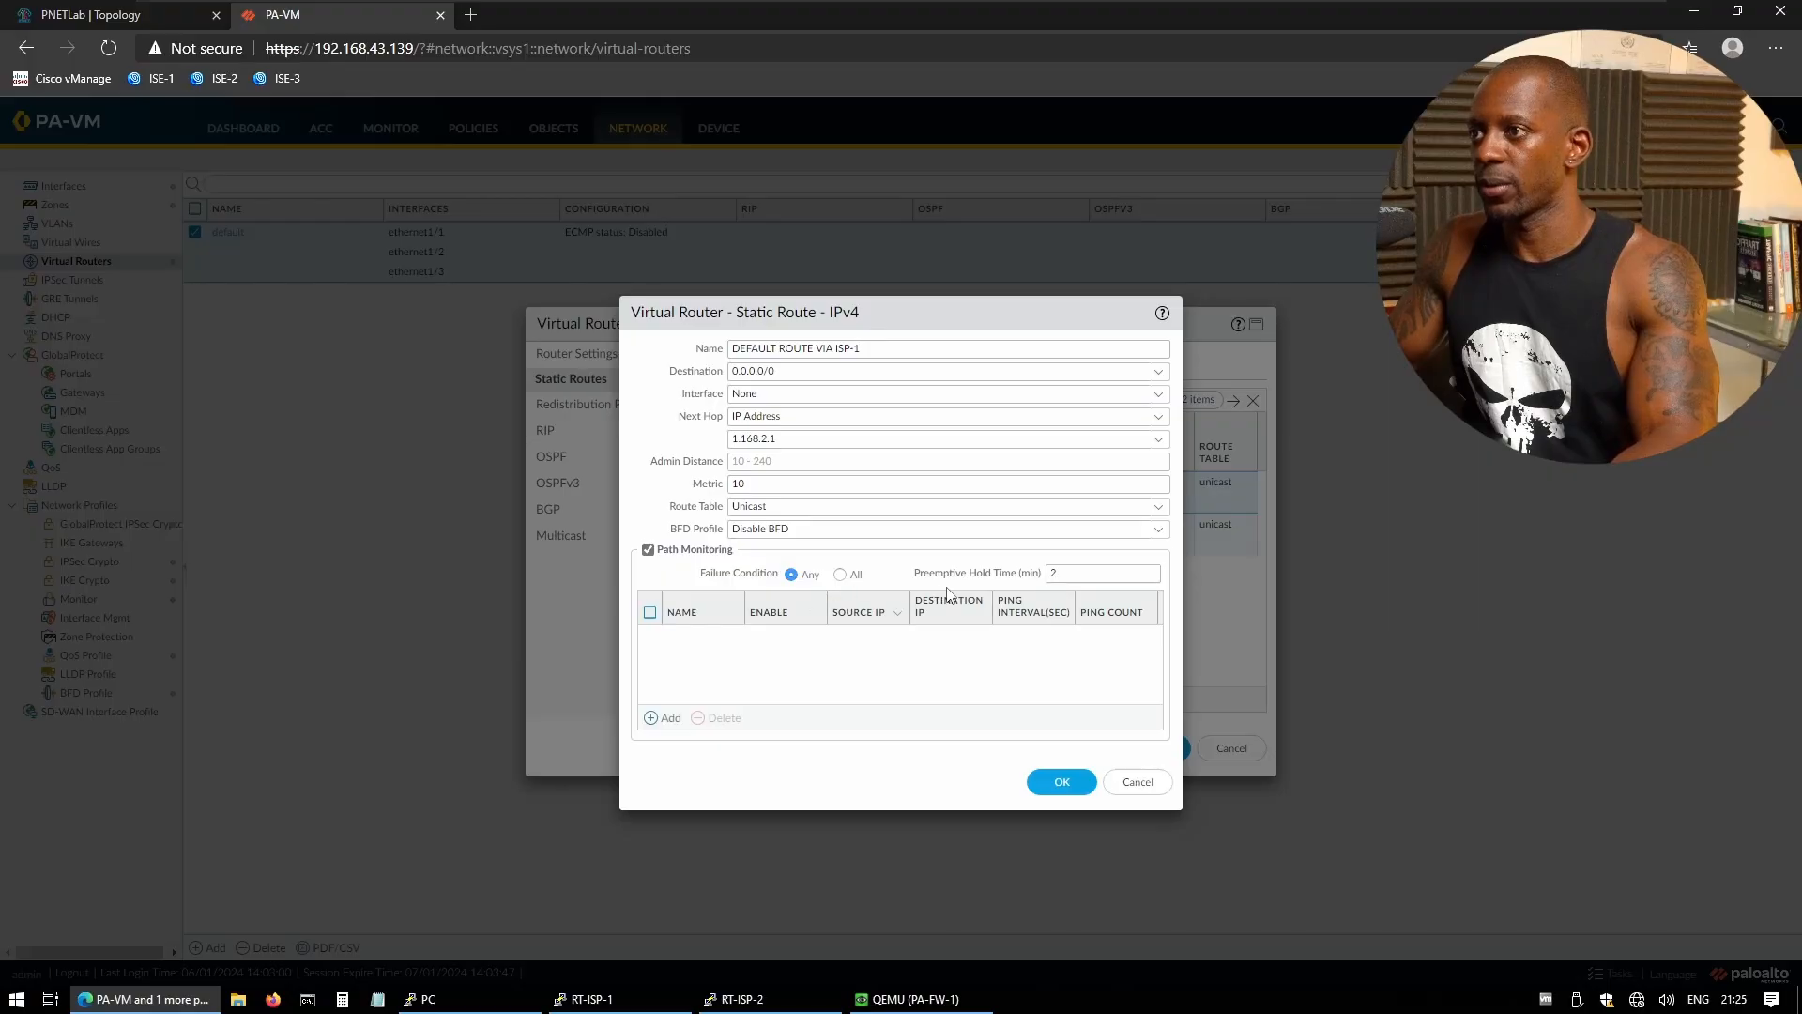
{"action": "left_click", "coordinate": [671, 718]}
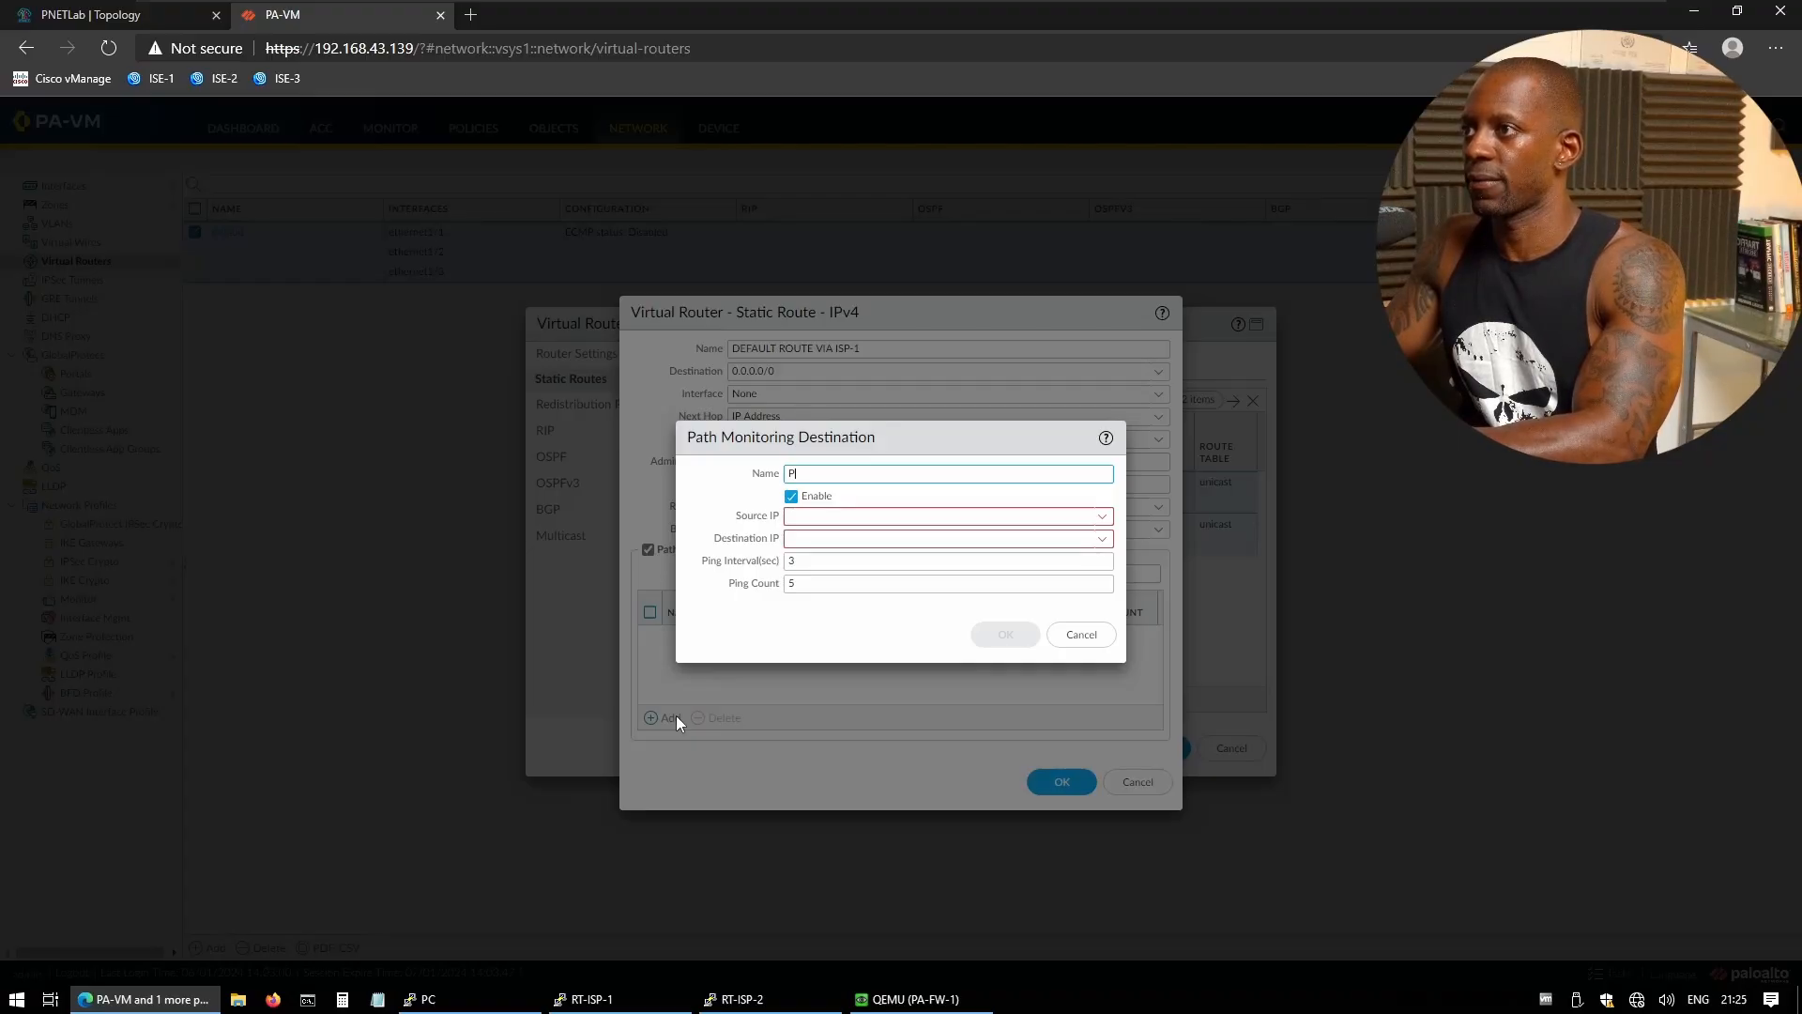
- Name the monitor destination MONITOR ISP-1 with source IP 1.168.2.3/24
{"action": "type", "text": "PM"}
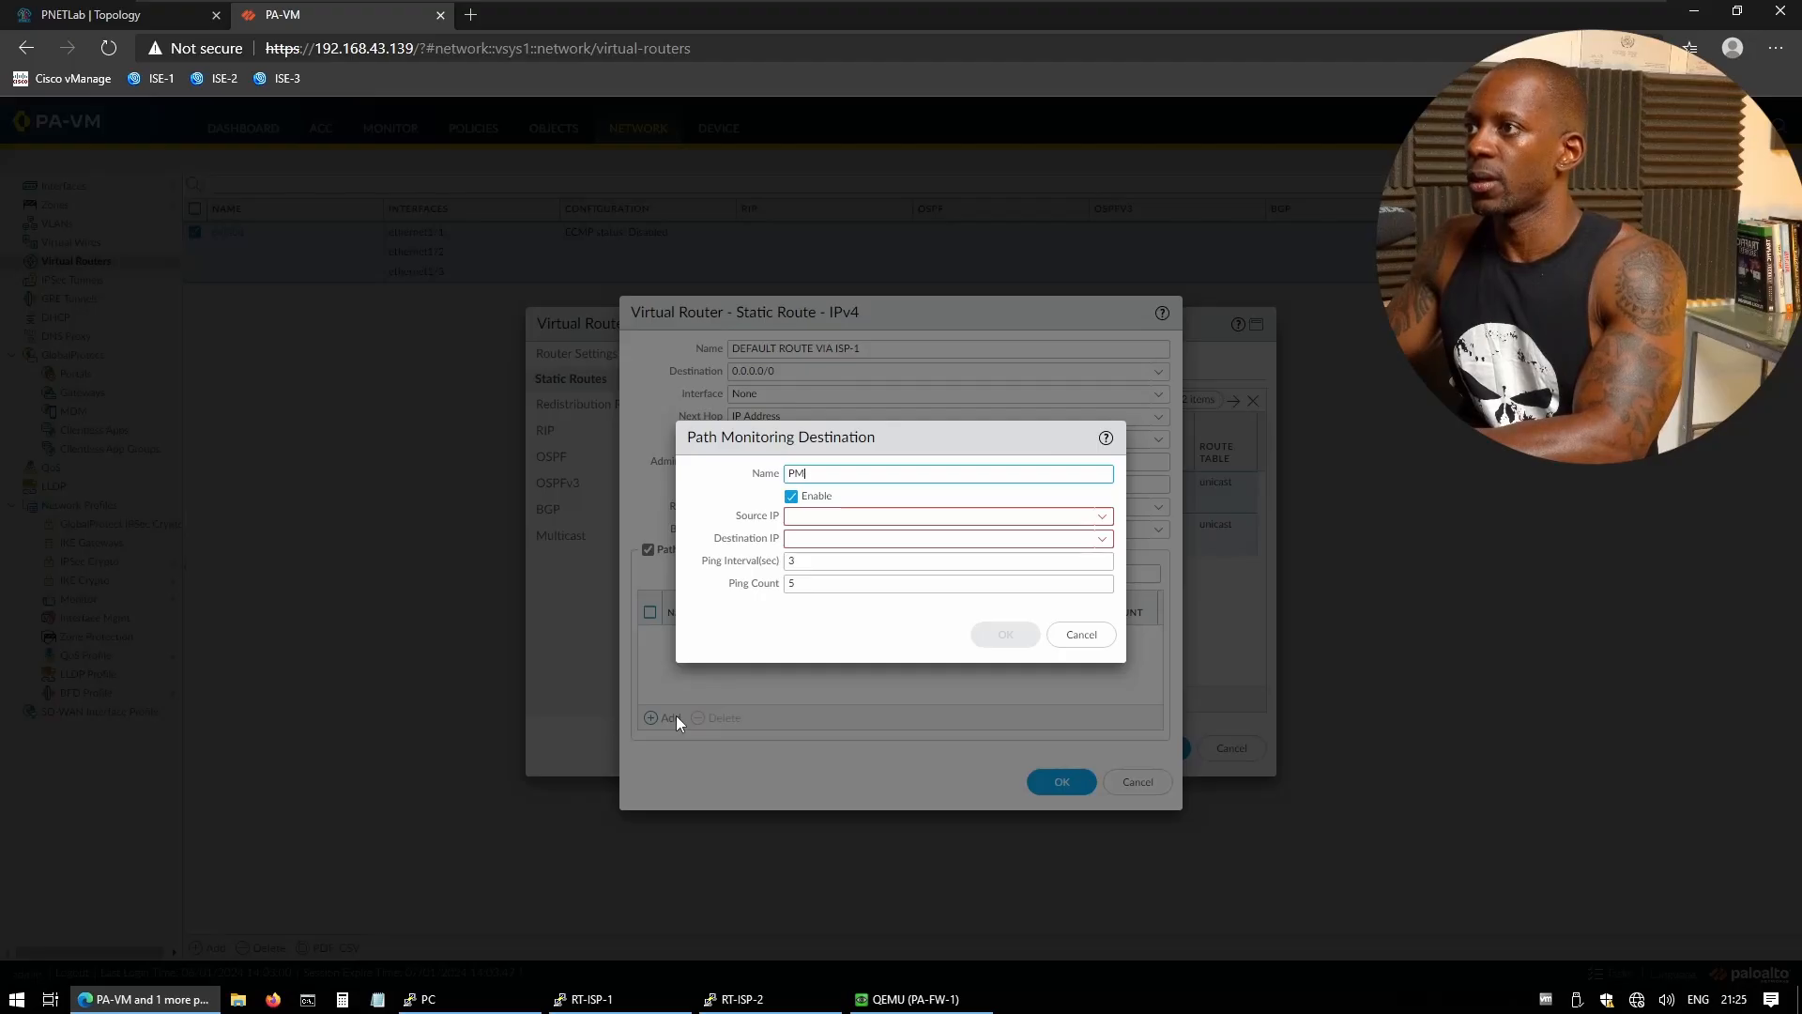
{"action": "key", "text": "BackSpace"}
{"action": "key", "text": "BackSpace"}
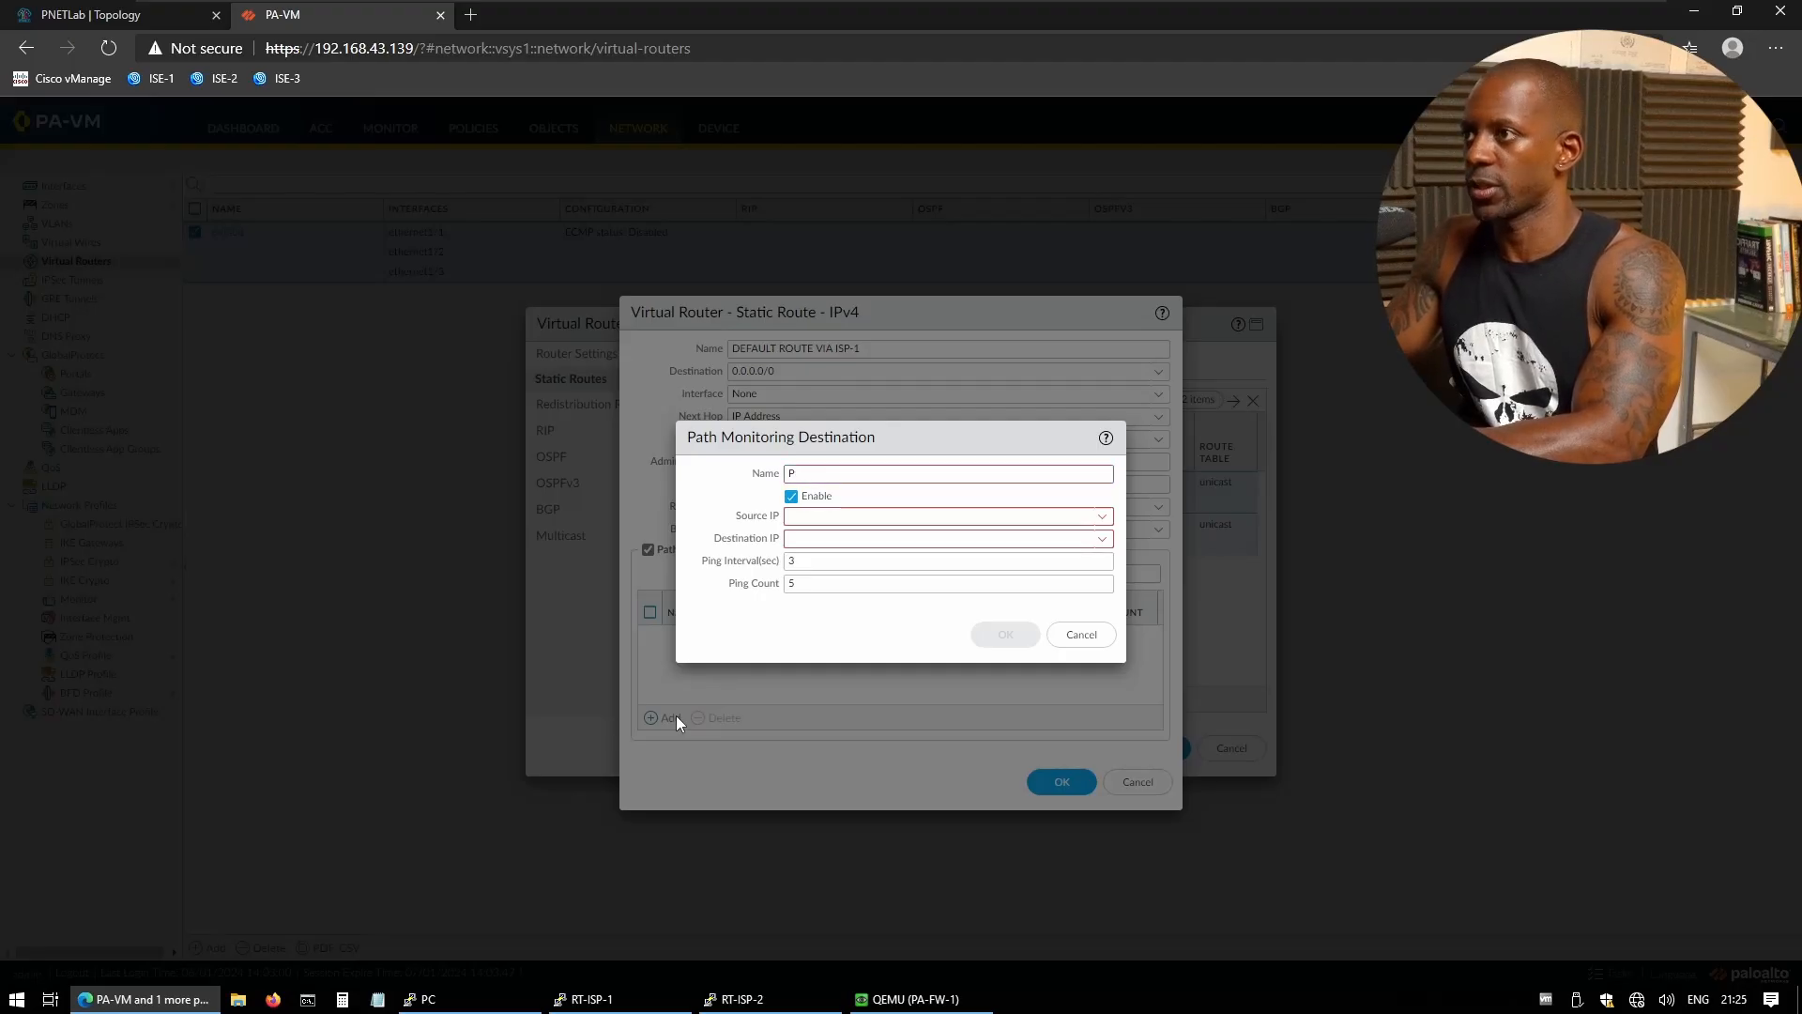
{"action": "type", "text": "MONITOR"}
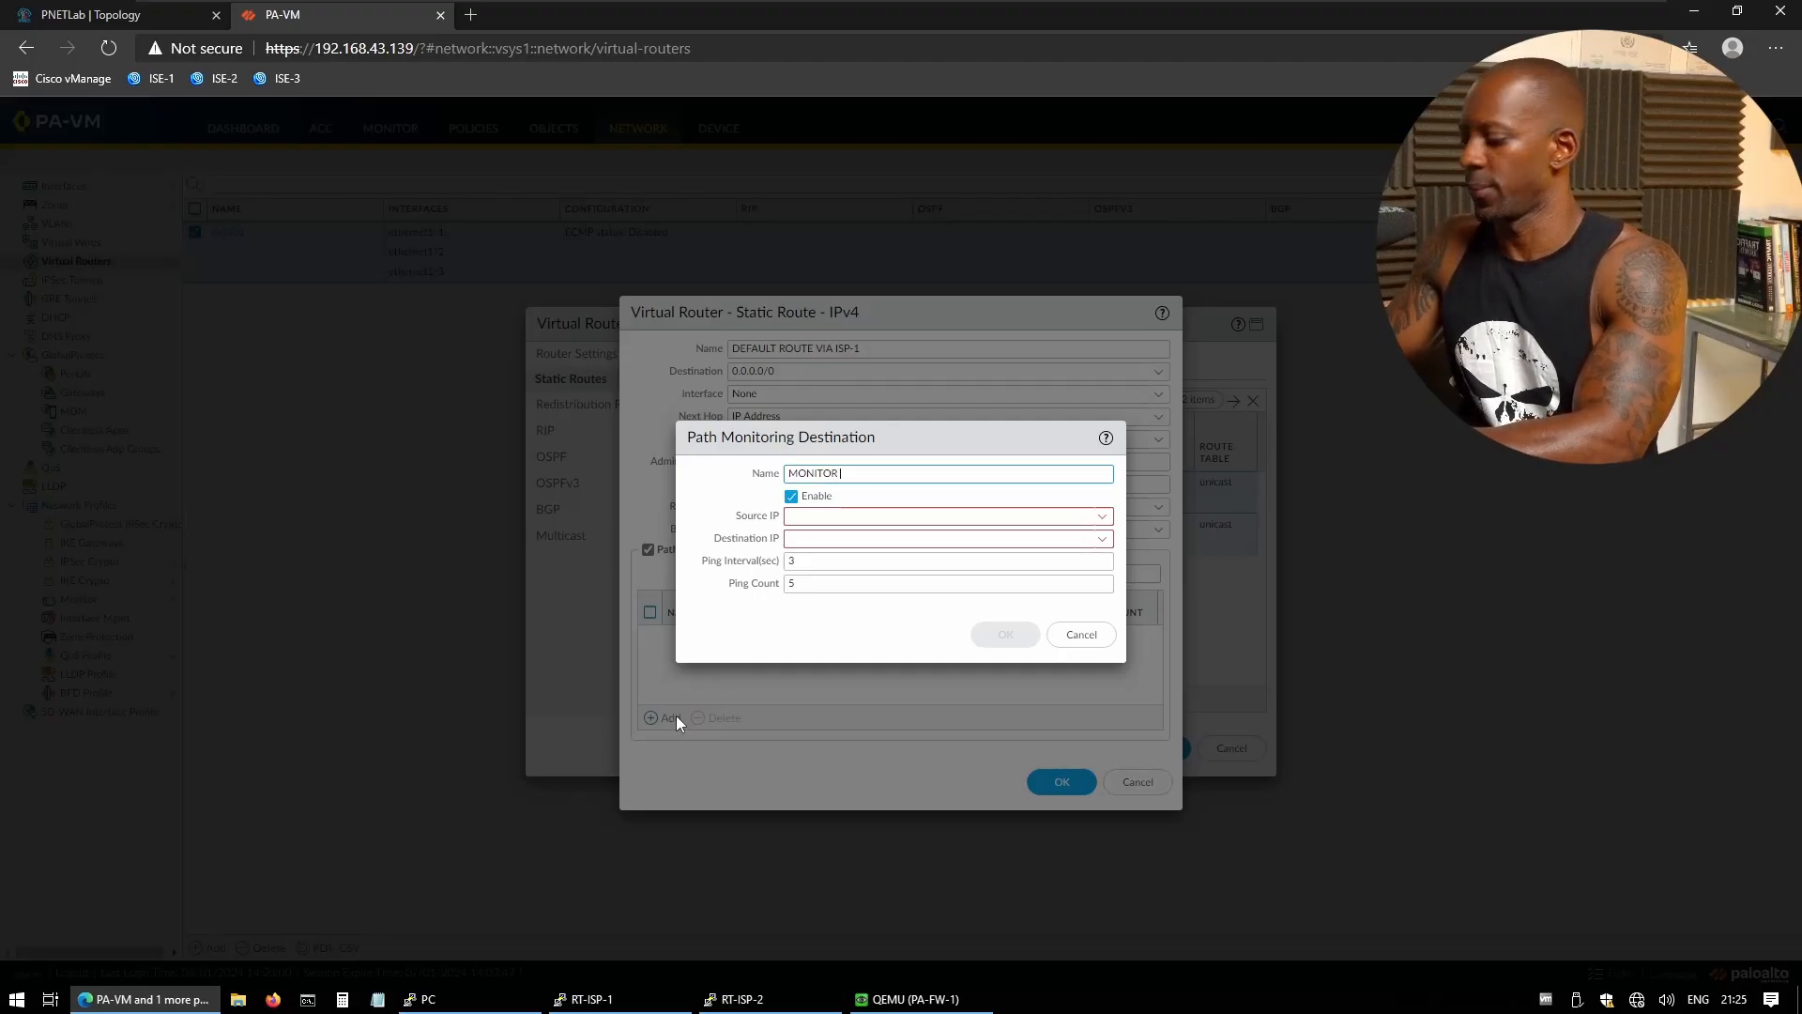
{"action": "type", "text": " ISP-1"}
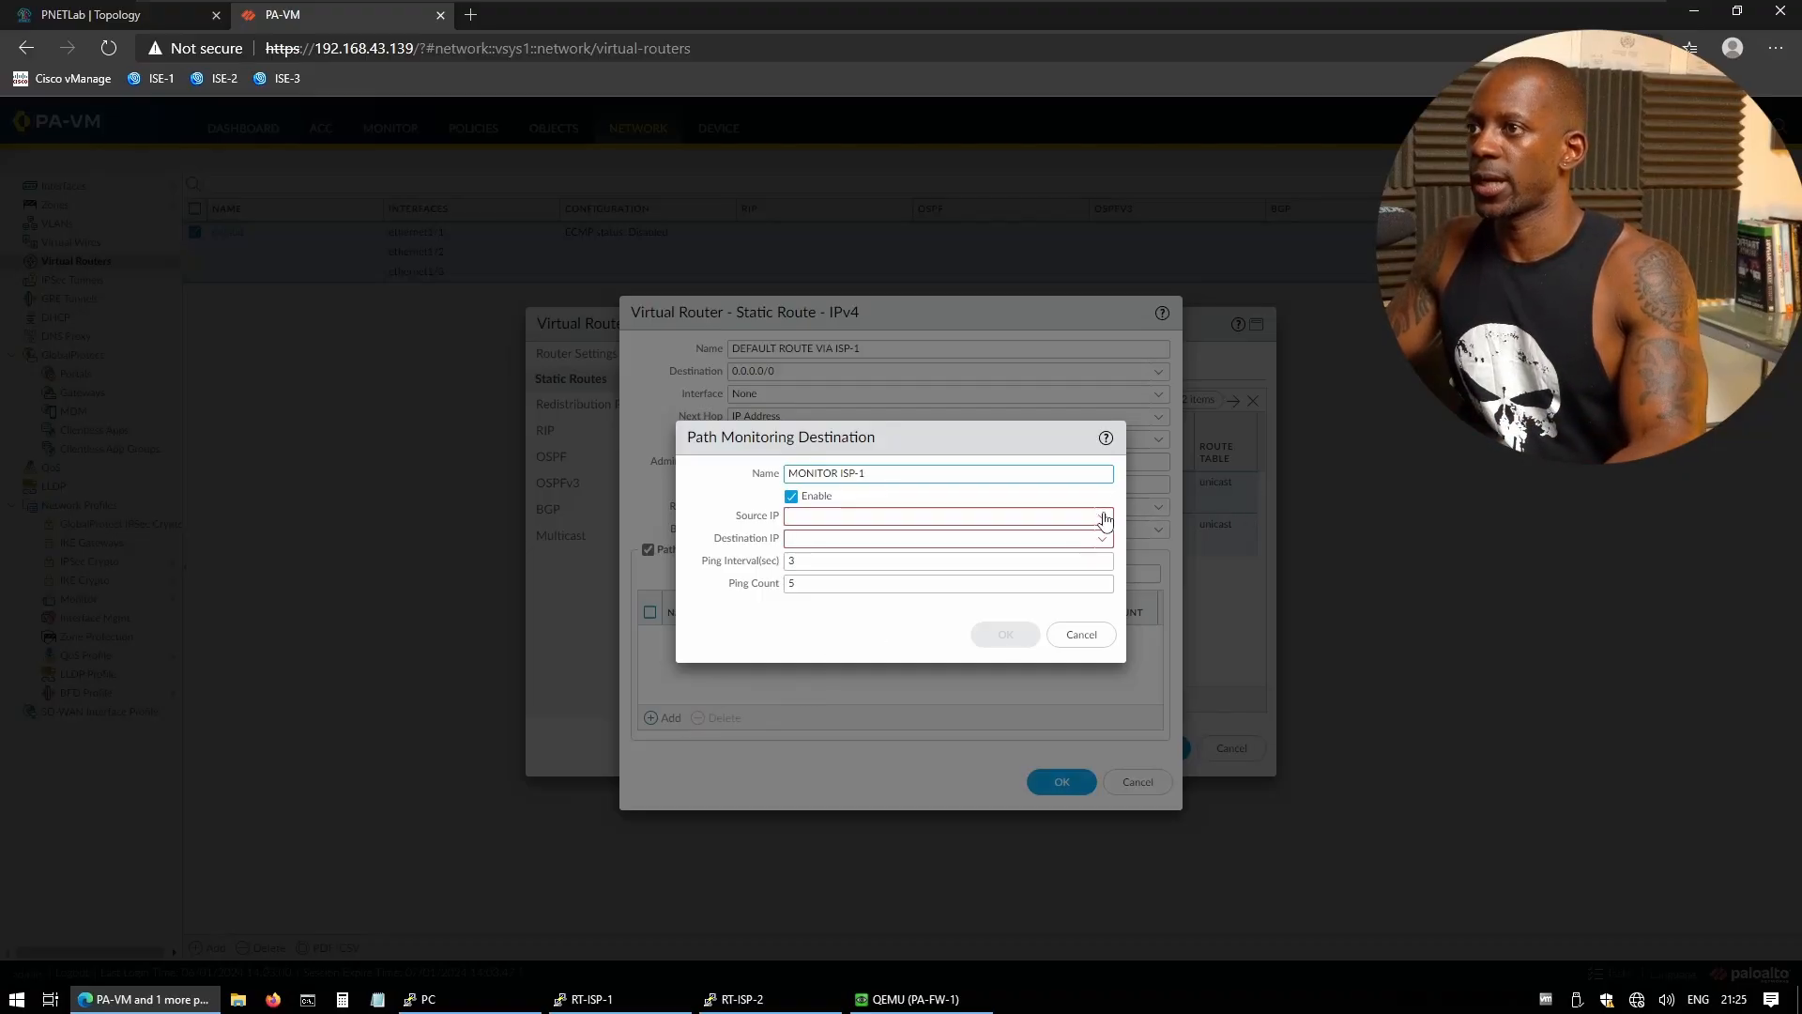
{"action": "left_click", "coordinate": [1102, 517]}
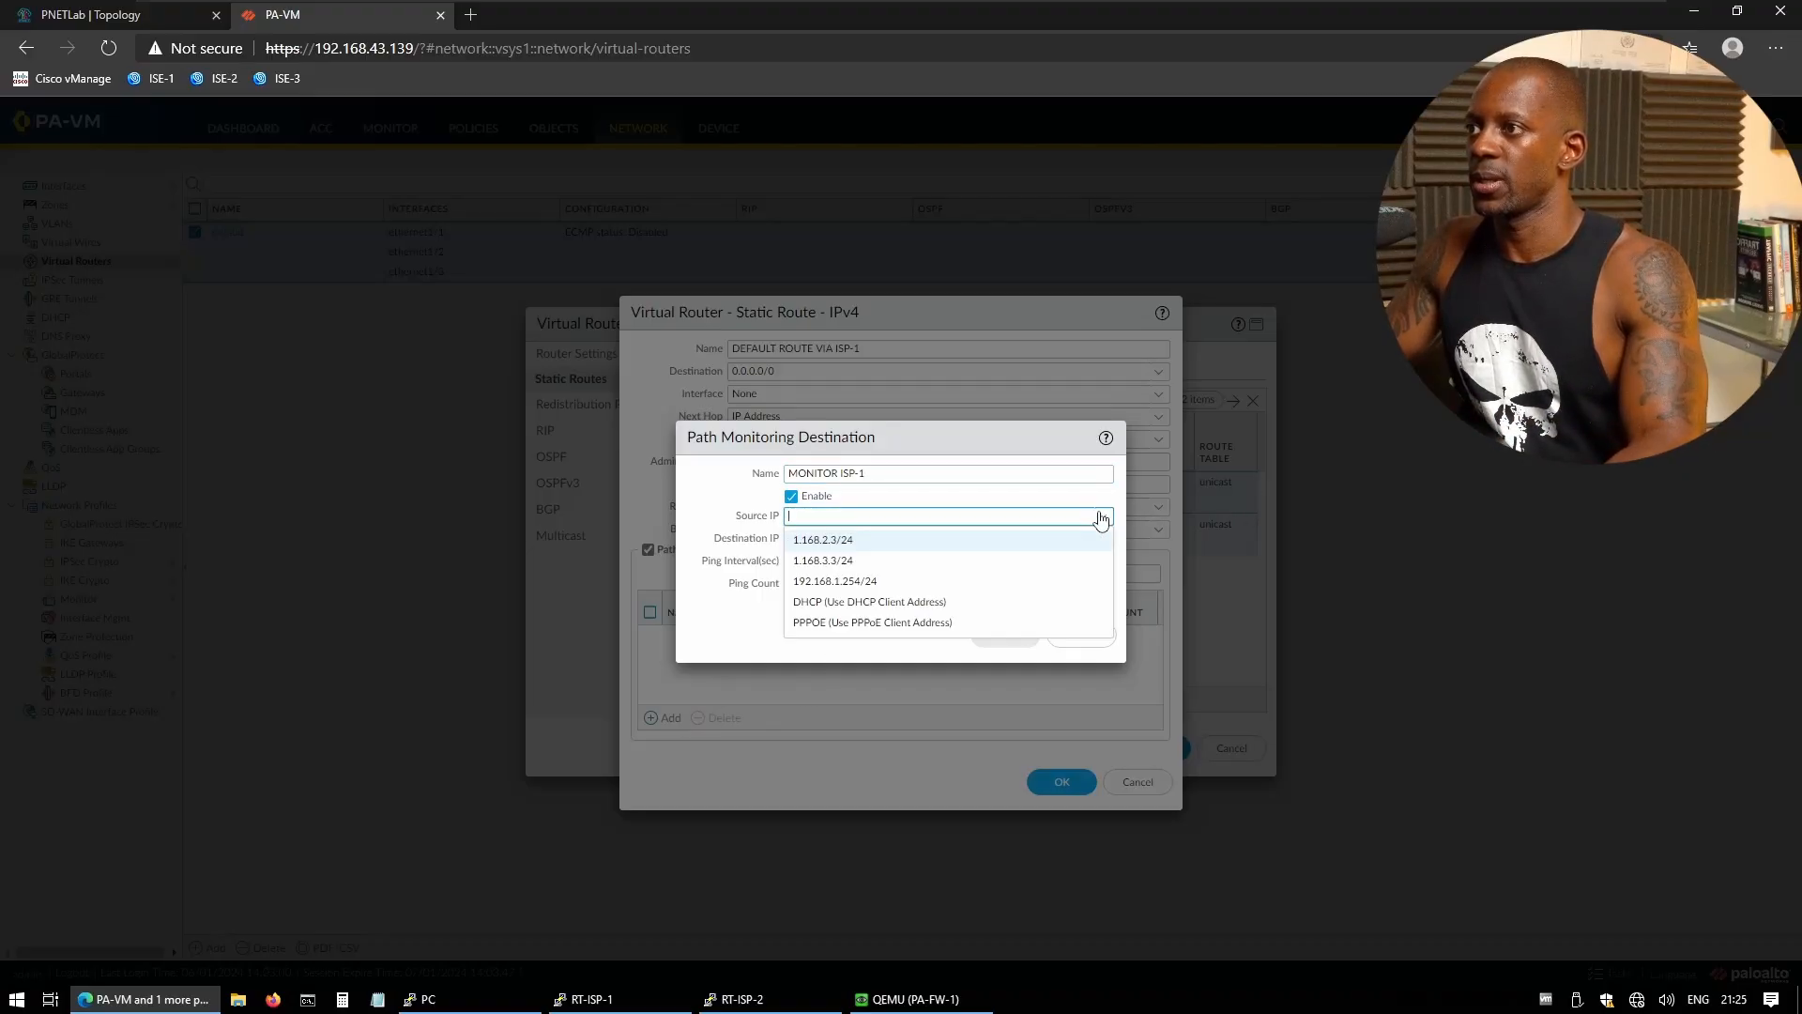
{"action": "left_click", "coordinate": [837, 541]}
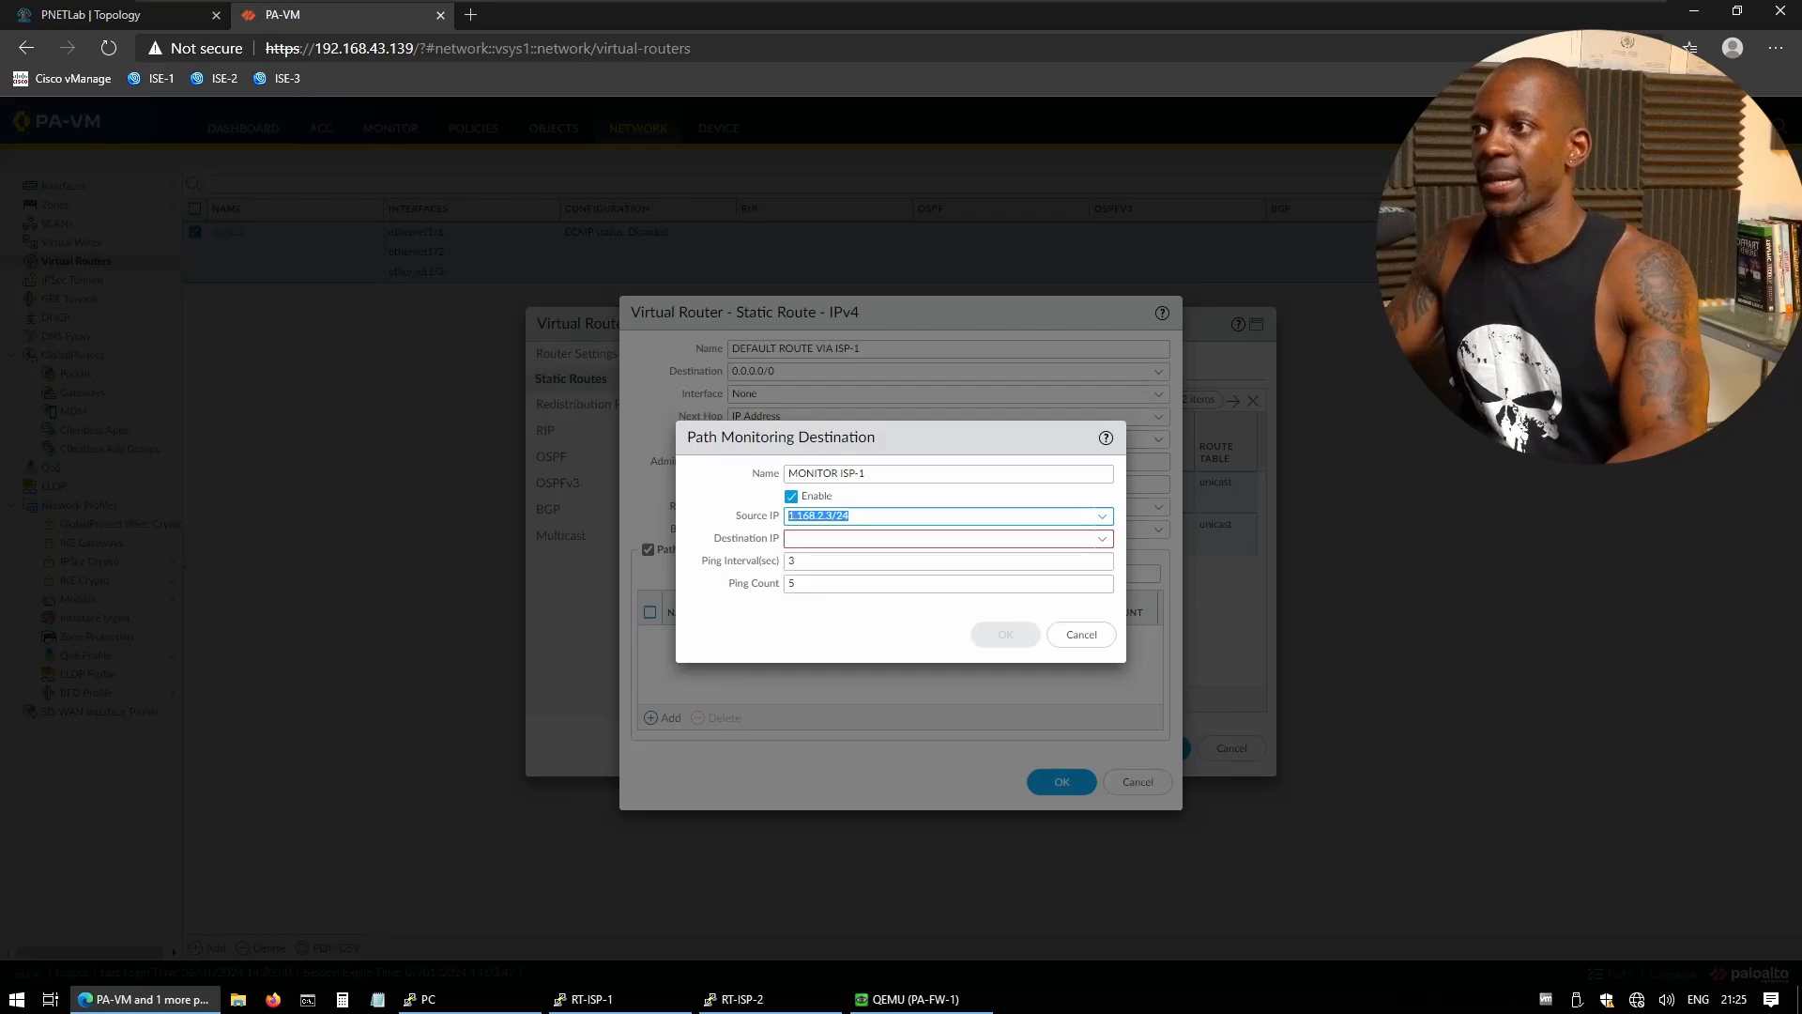
- Monitor destination 1.168.2.1 with ping interval 1 and count 3, then set preemptive hold time 0
{"action": "left_click", "coordinate": [835, 541]}
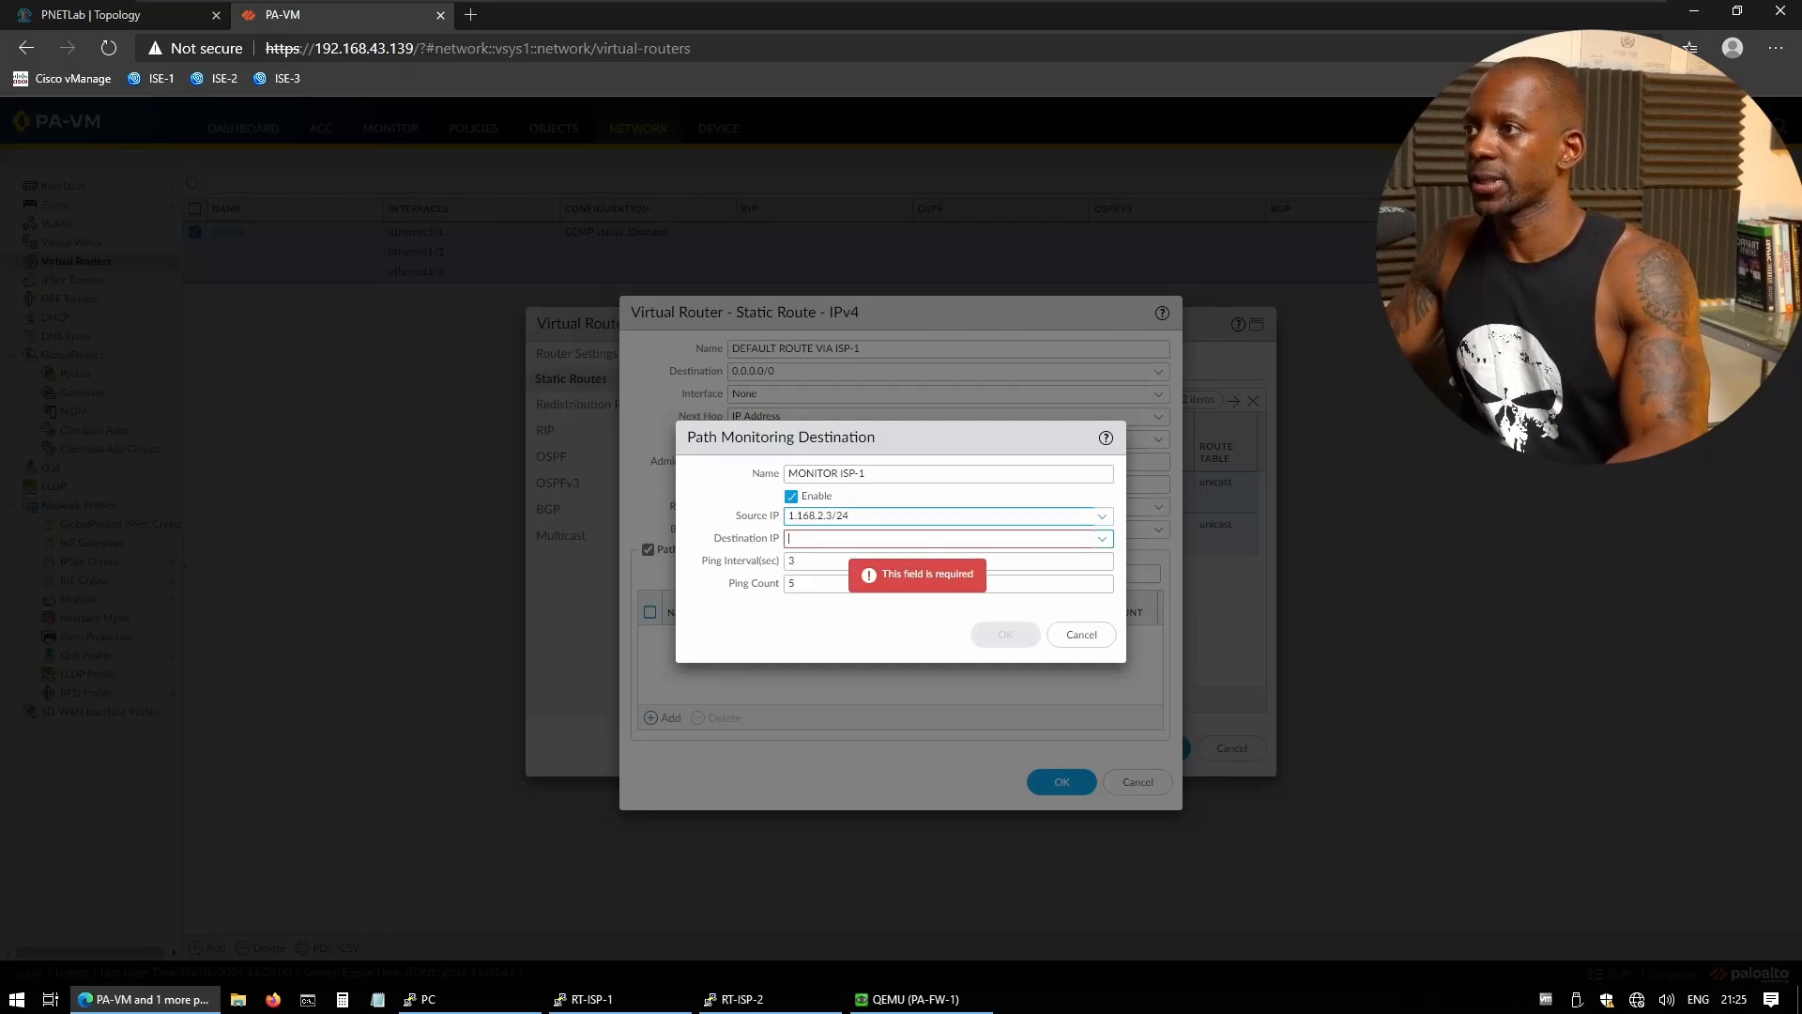
{"action": "type", "text": "1.168.3.1"}
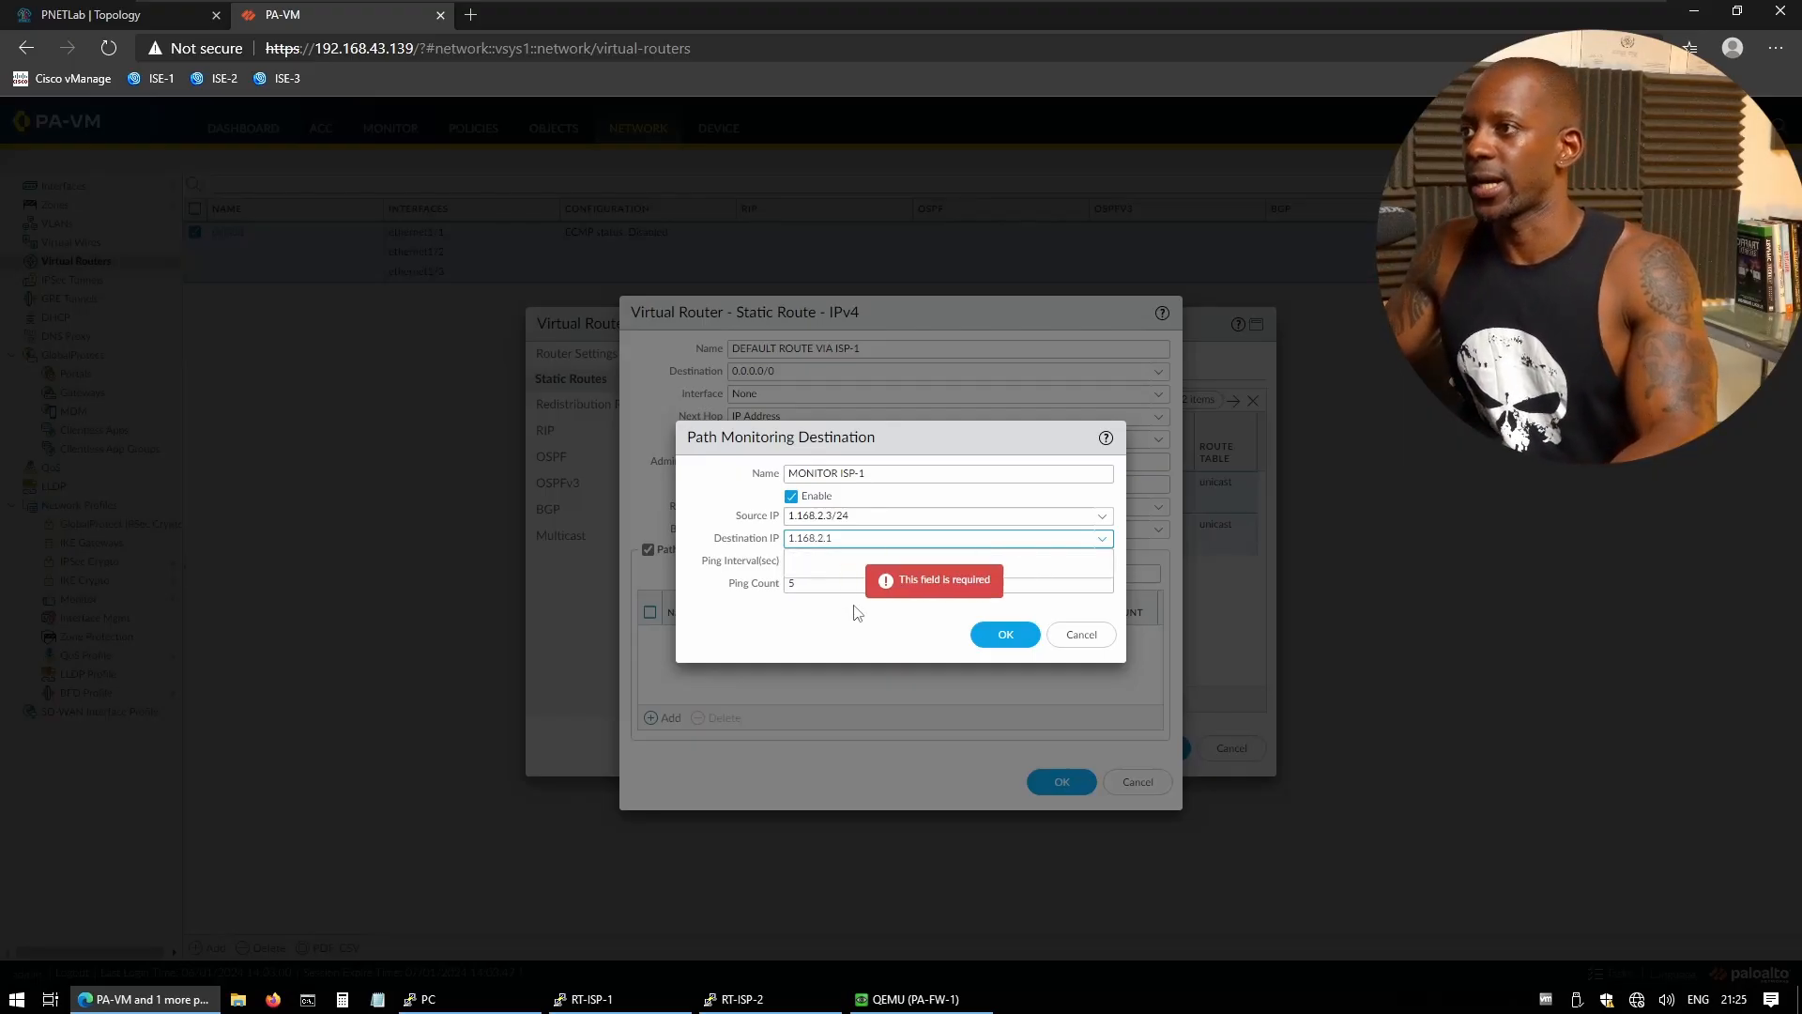
{"action": "left_click", "coordinate": [828, 648]}
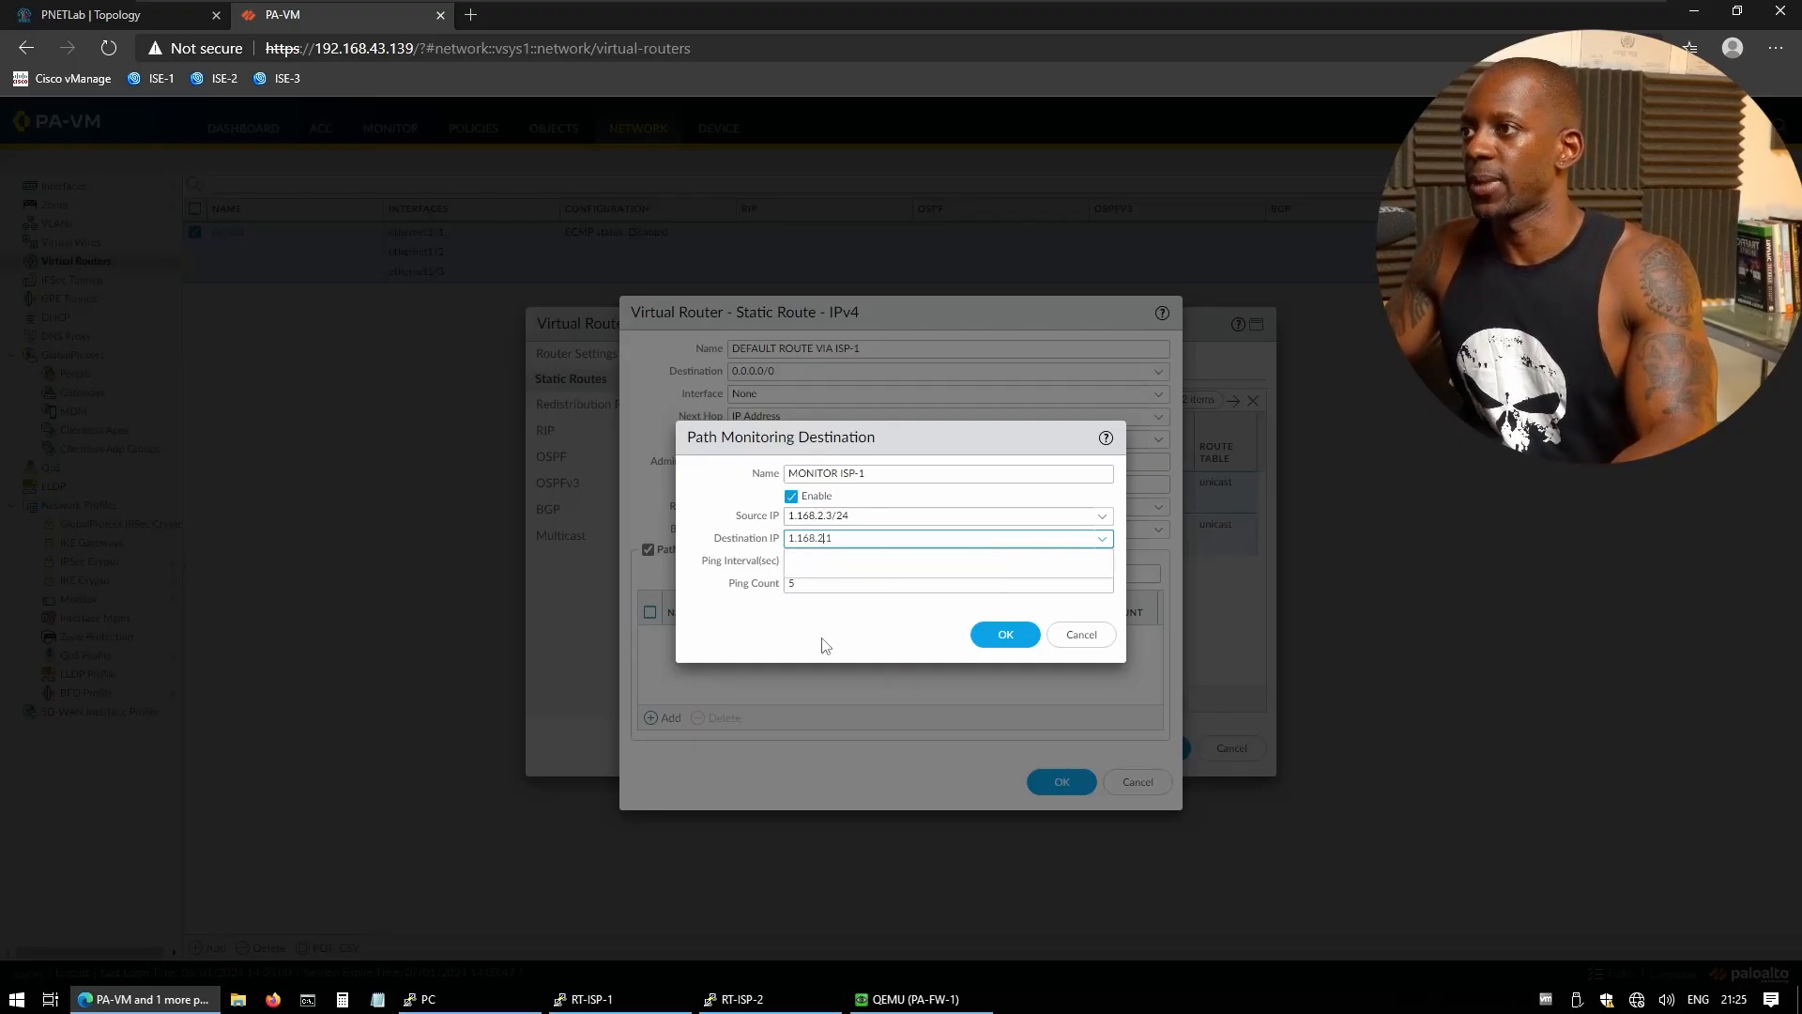
{"action": "left_click", "coordinate": [756, 561]}
{"action": "key", "text": "BackSpace"}
{"action": "type", "text": "1"}
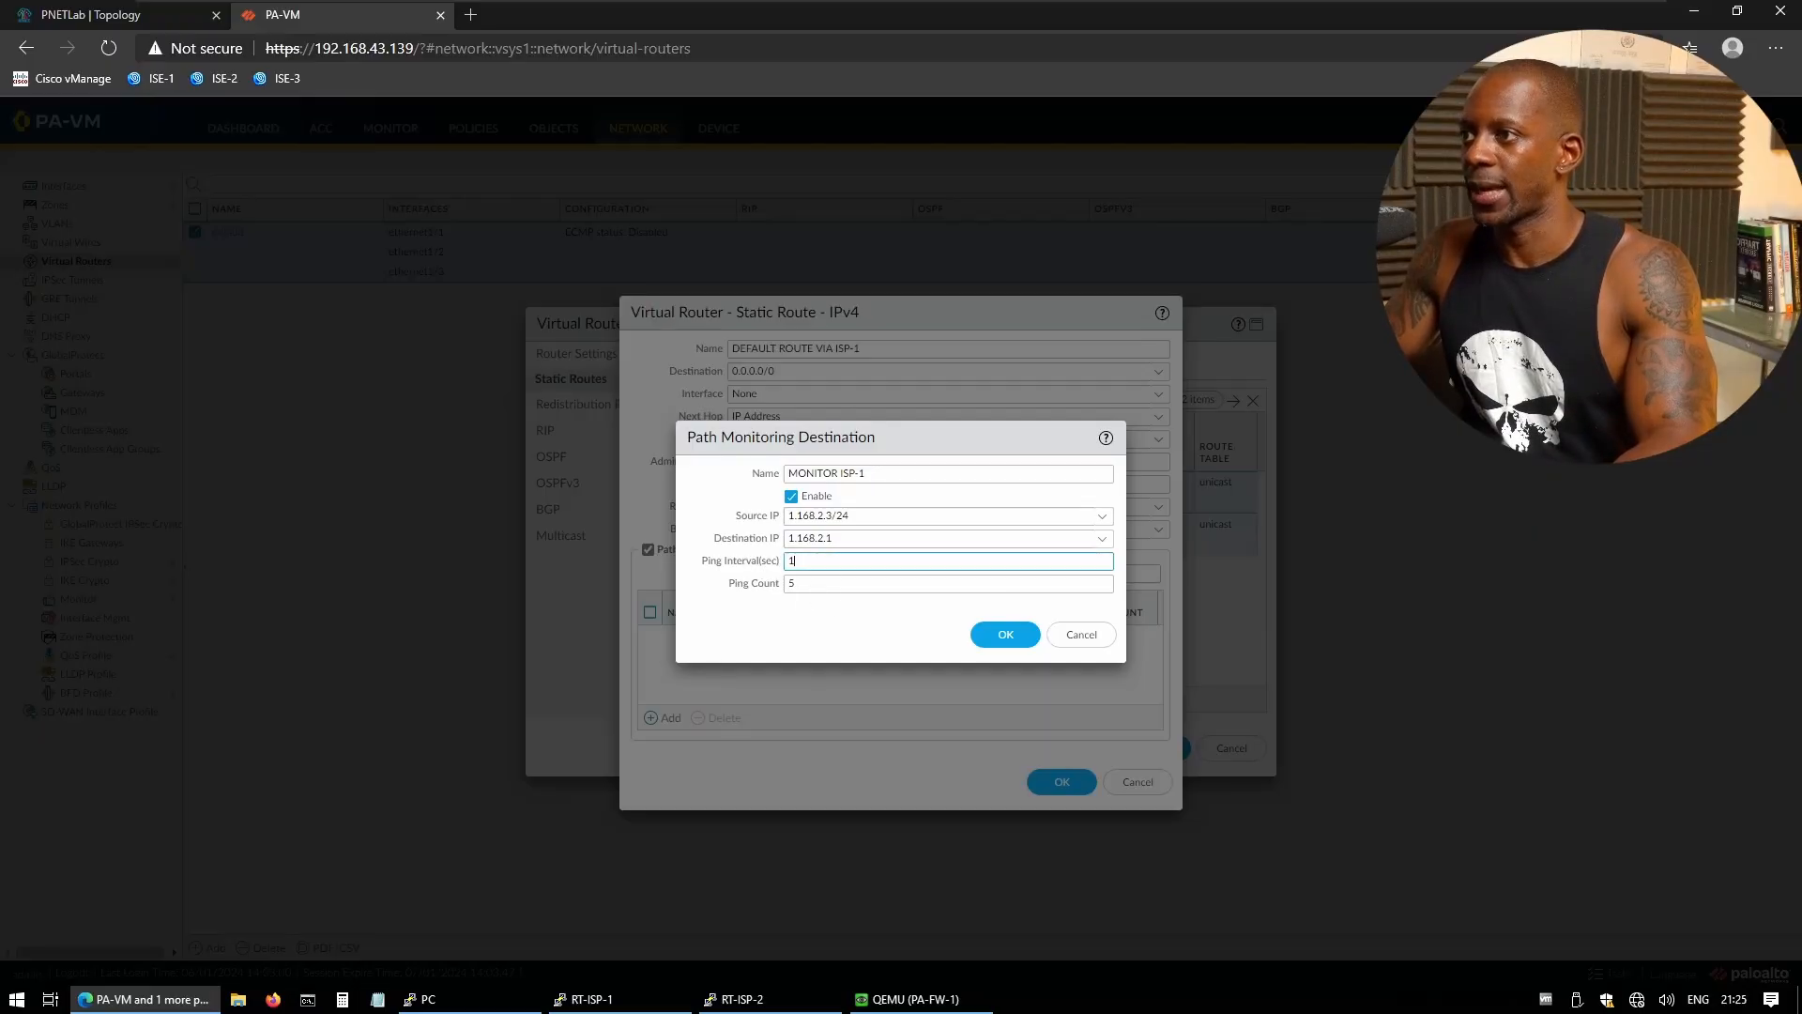
{"action": "key", "text": "Tab"}
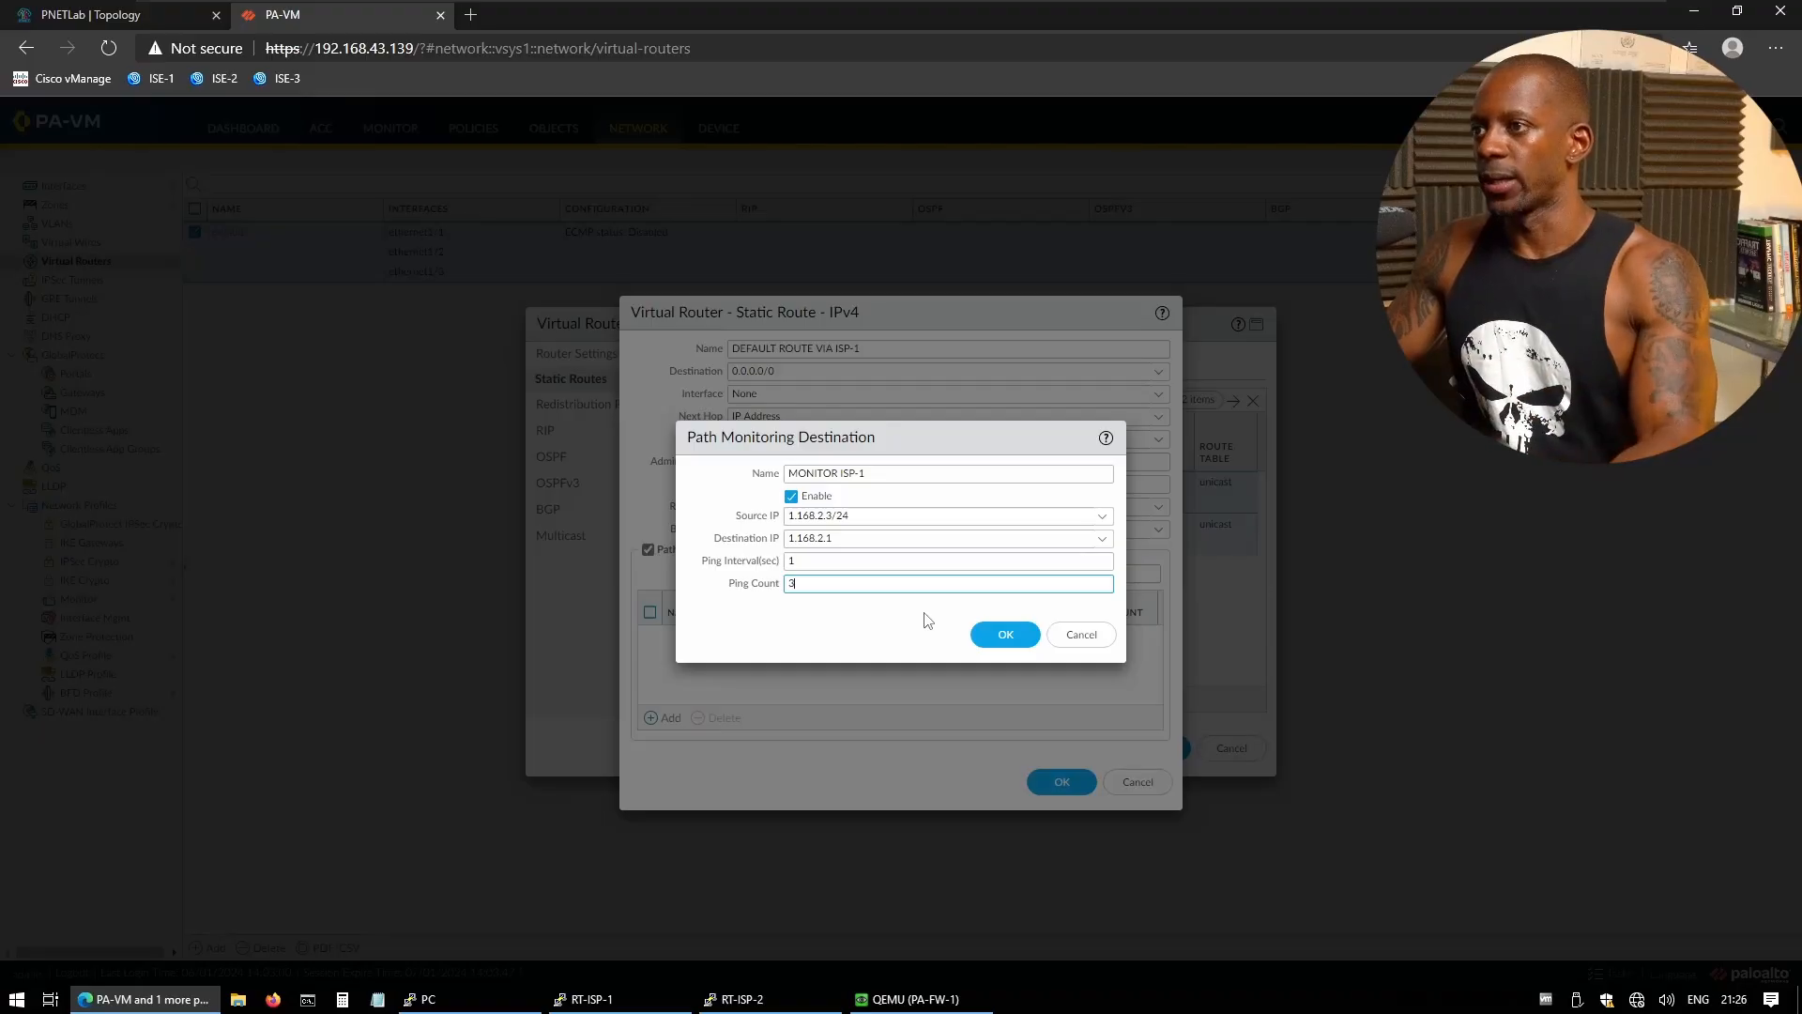
{"action": "left_click", "coordinate": [1001, 635]}
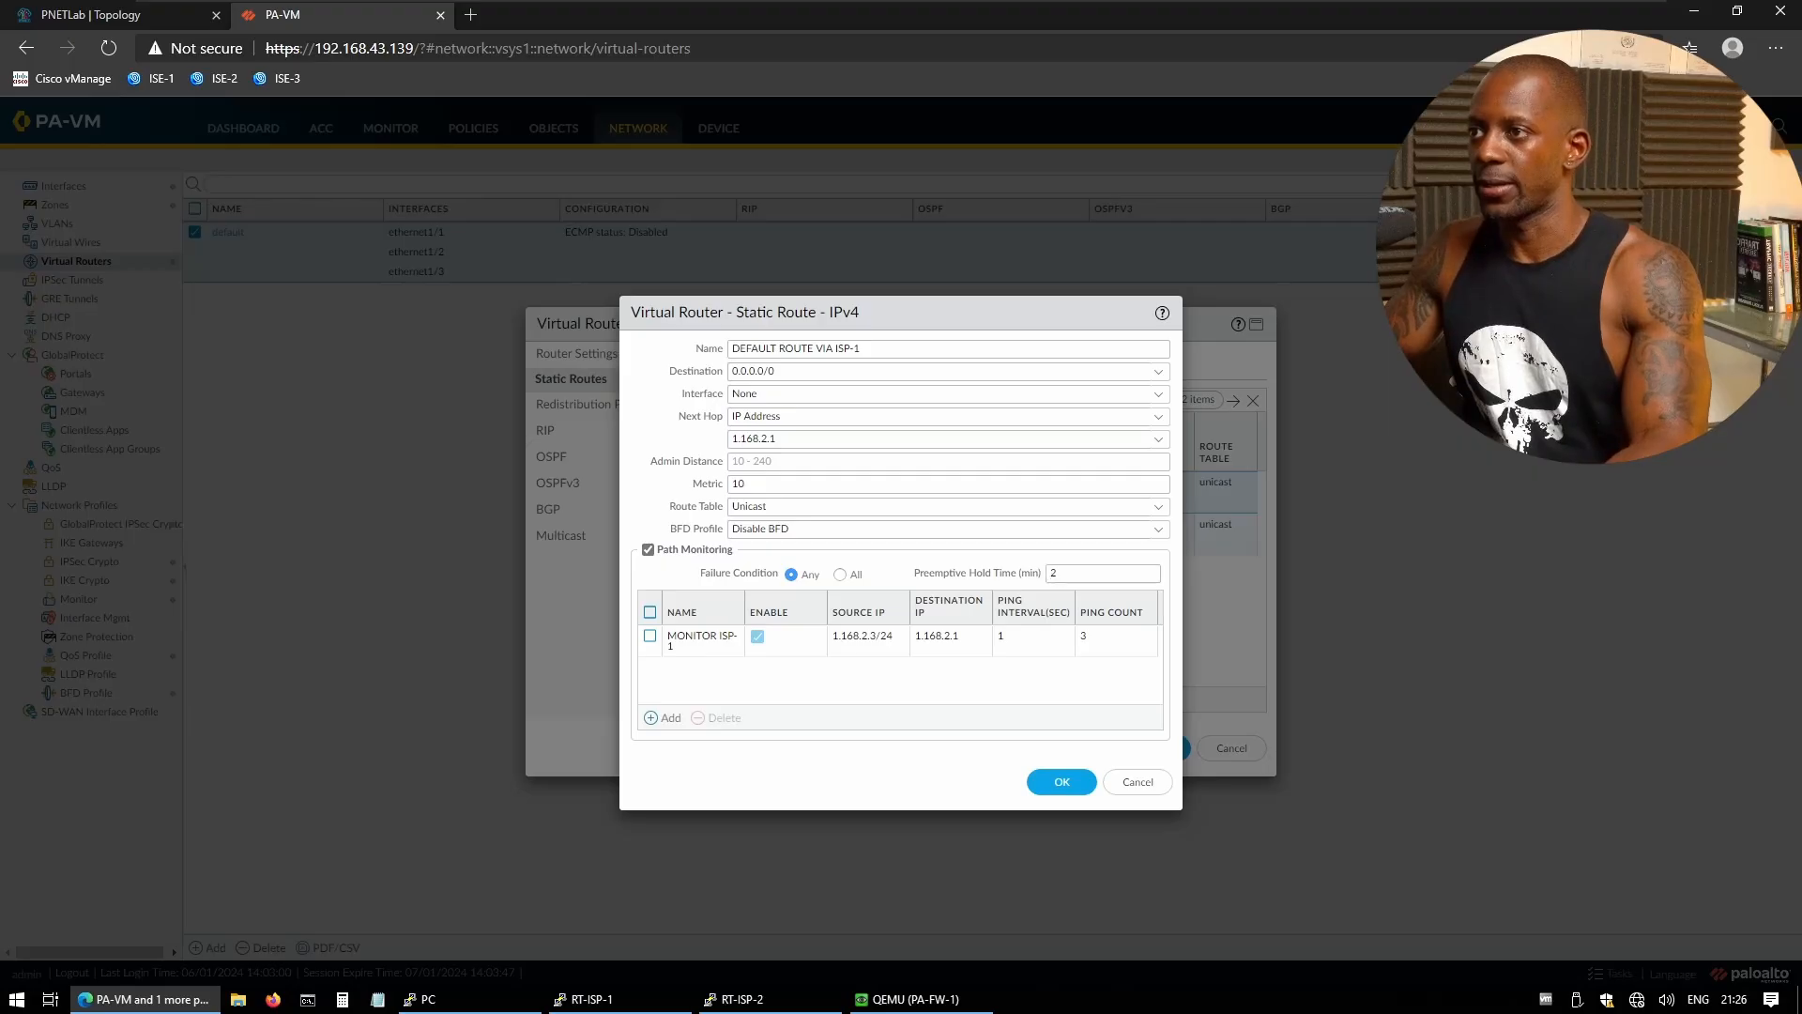
{"action": "double_click", "coordinate": [1043, 572]}
{"action": "type", "text": "0"}
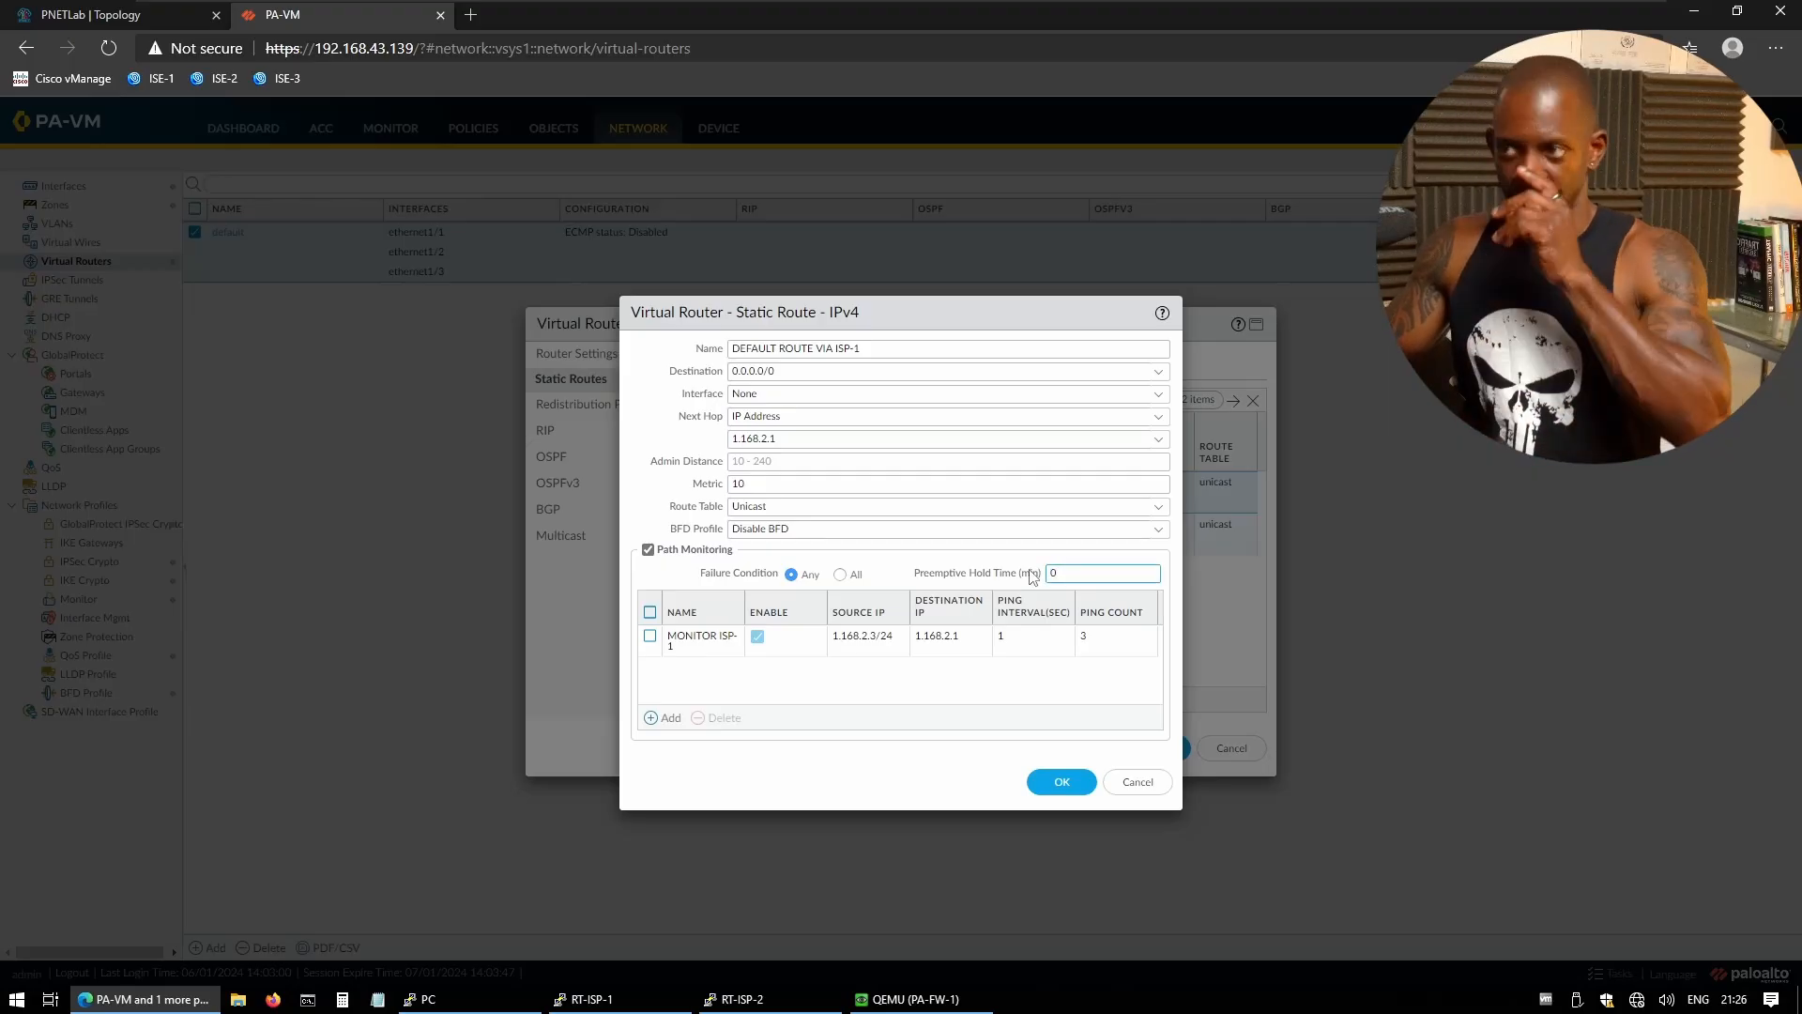
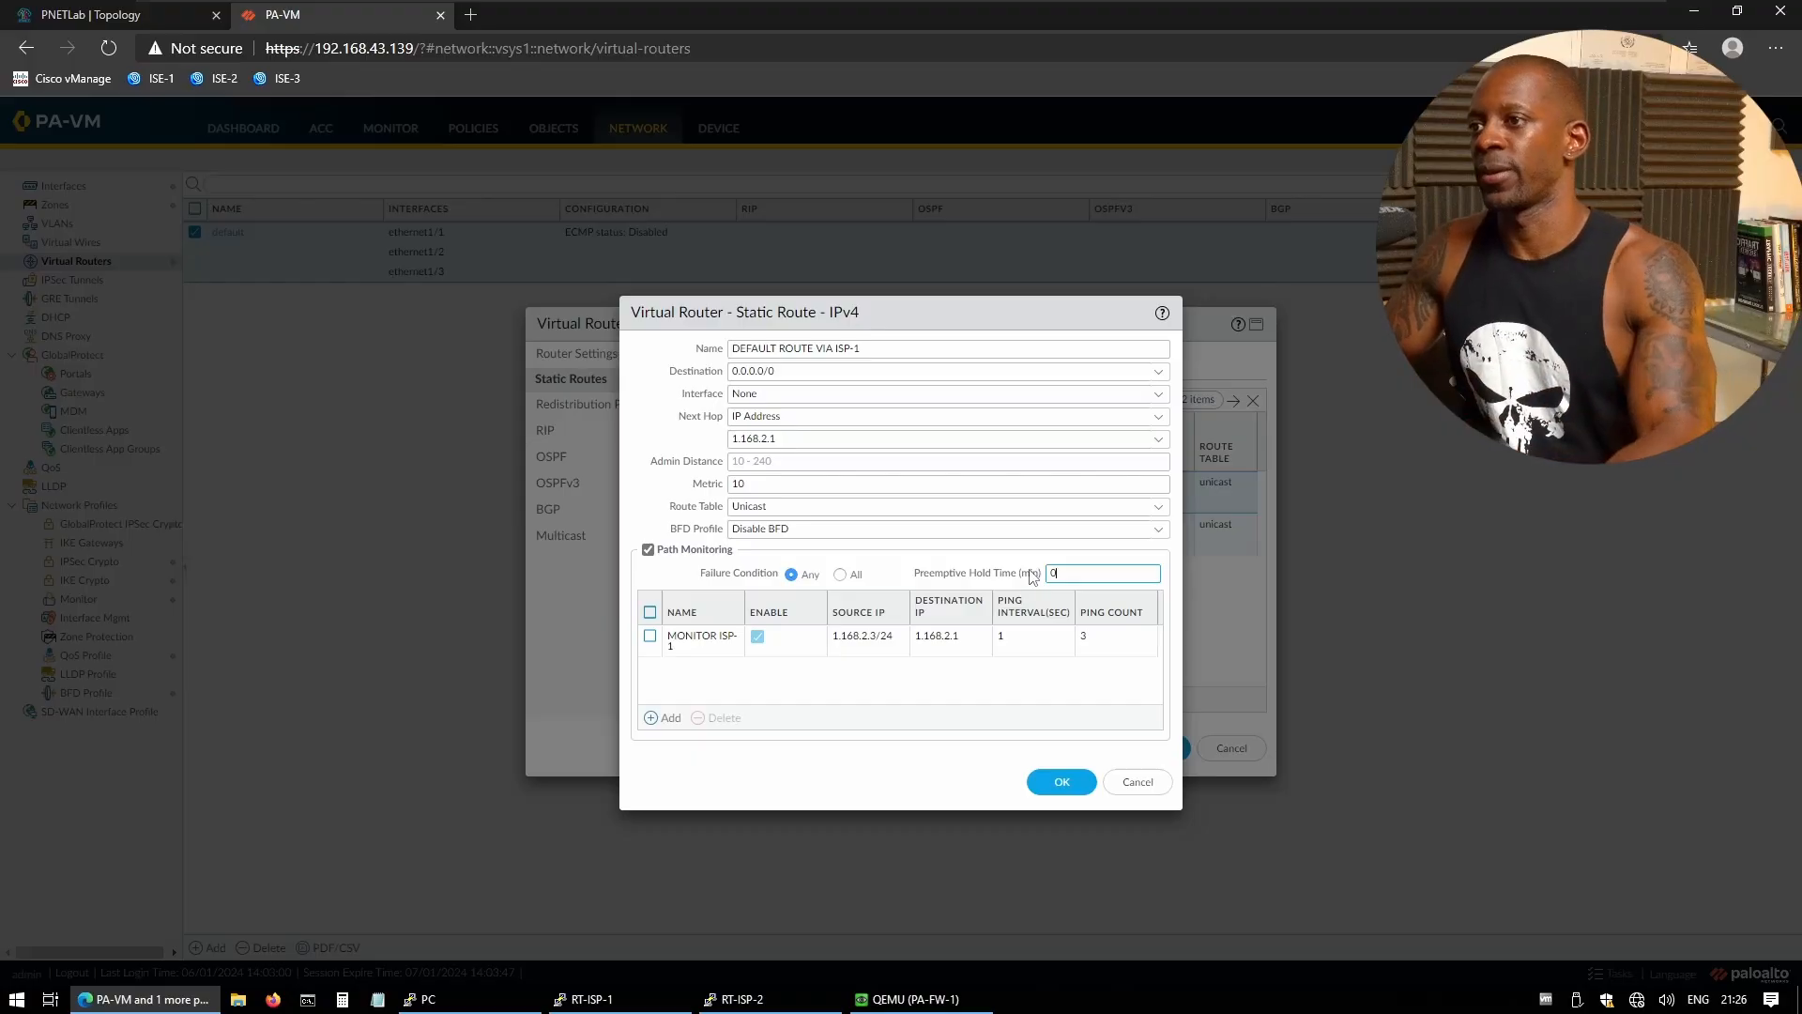
- Save the ISP-1 route and virtual router, then dismiss the path-monitoring interface error
{"action": "left_click", "coordinate": [1055, 786]}
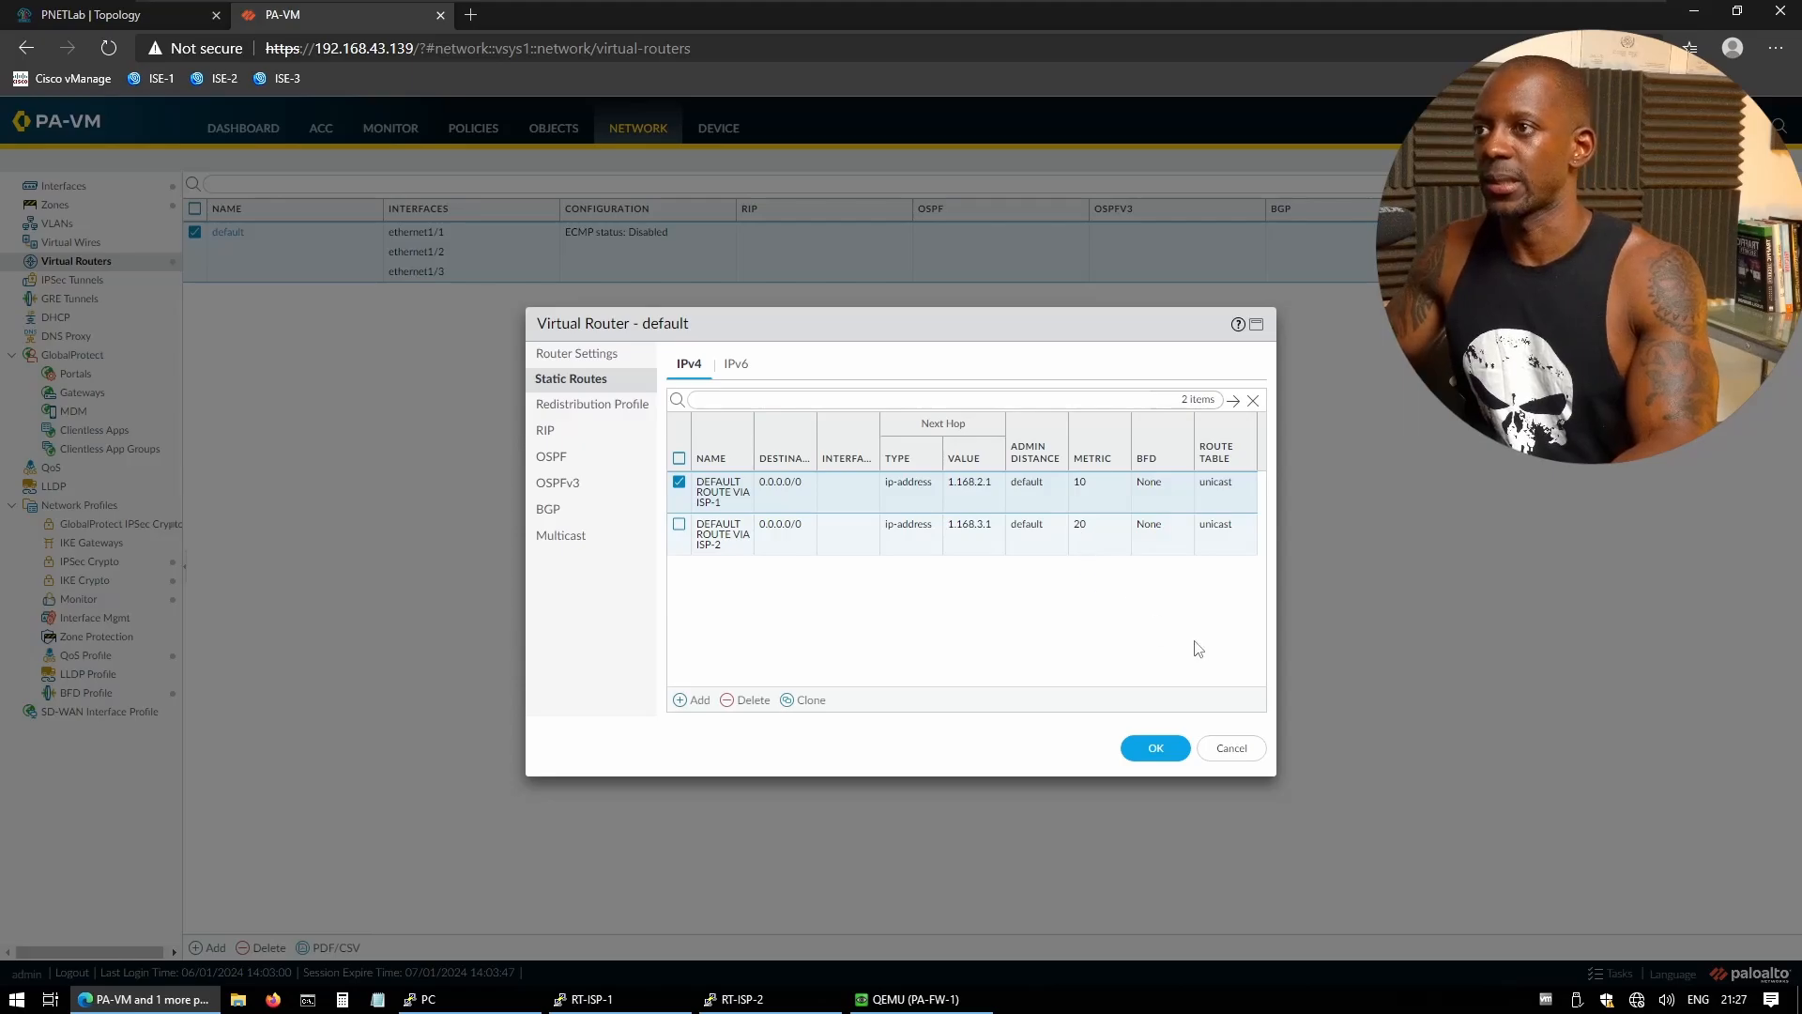
{"action": "left_click", "coordinate": [1153, 739]}
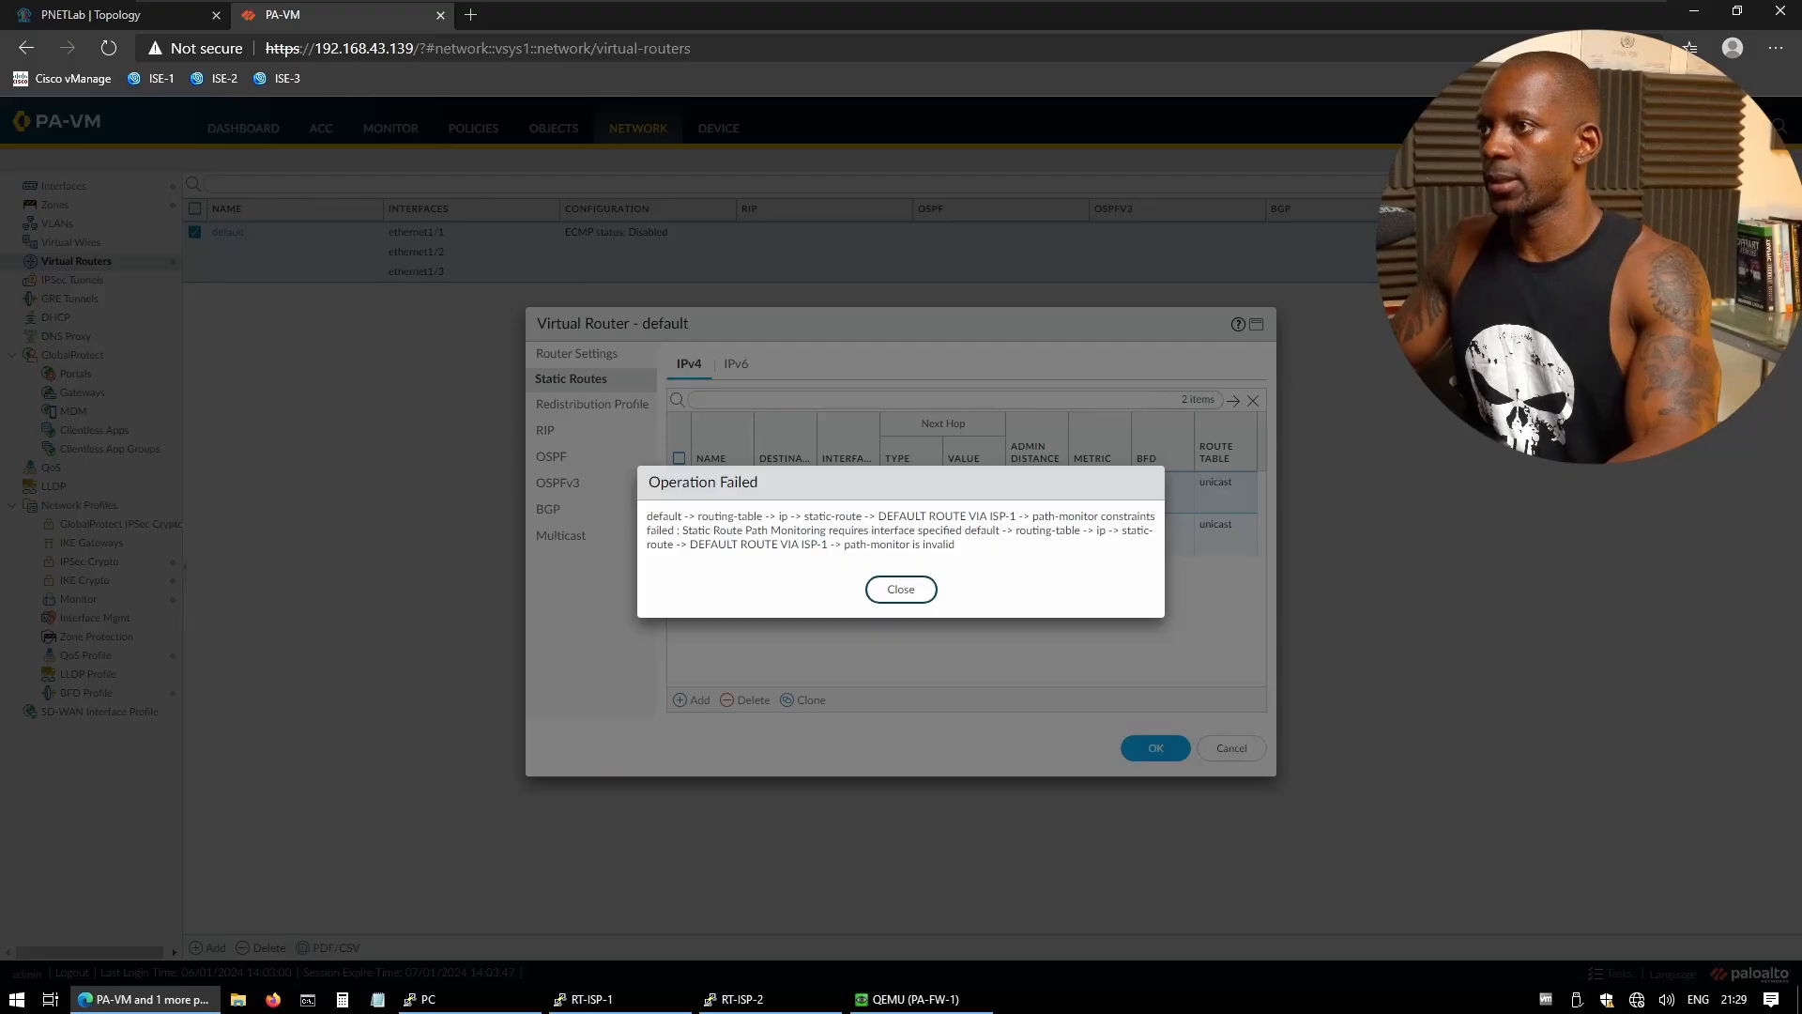
{"action": "left_click", "coordinate": [918, 591]}
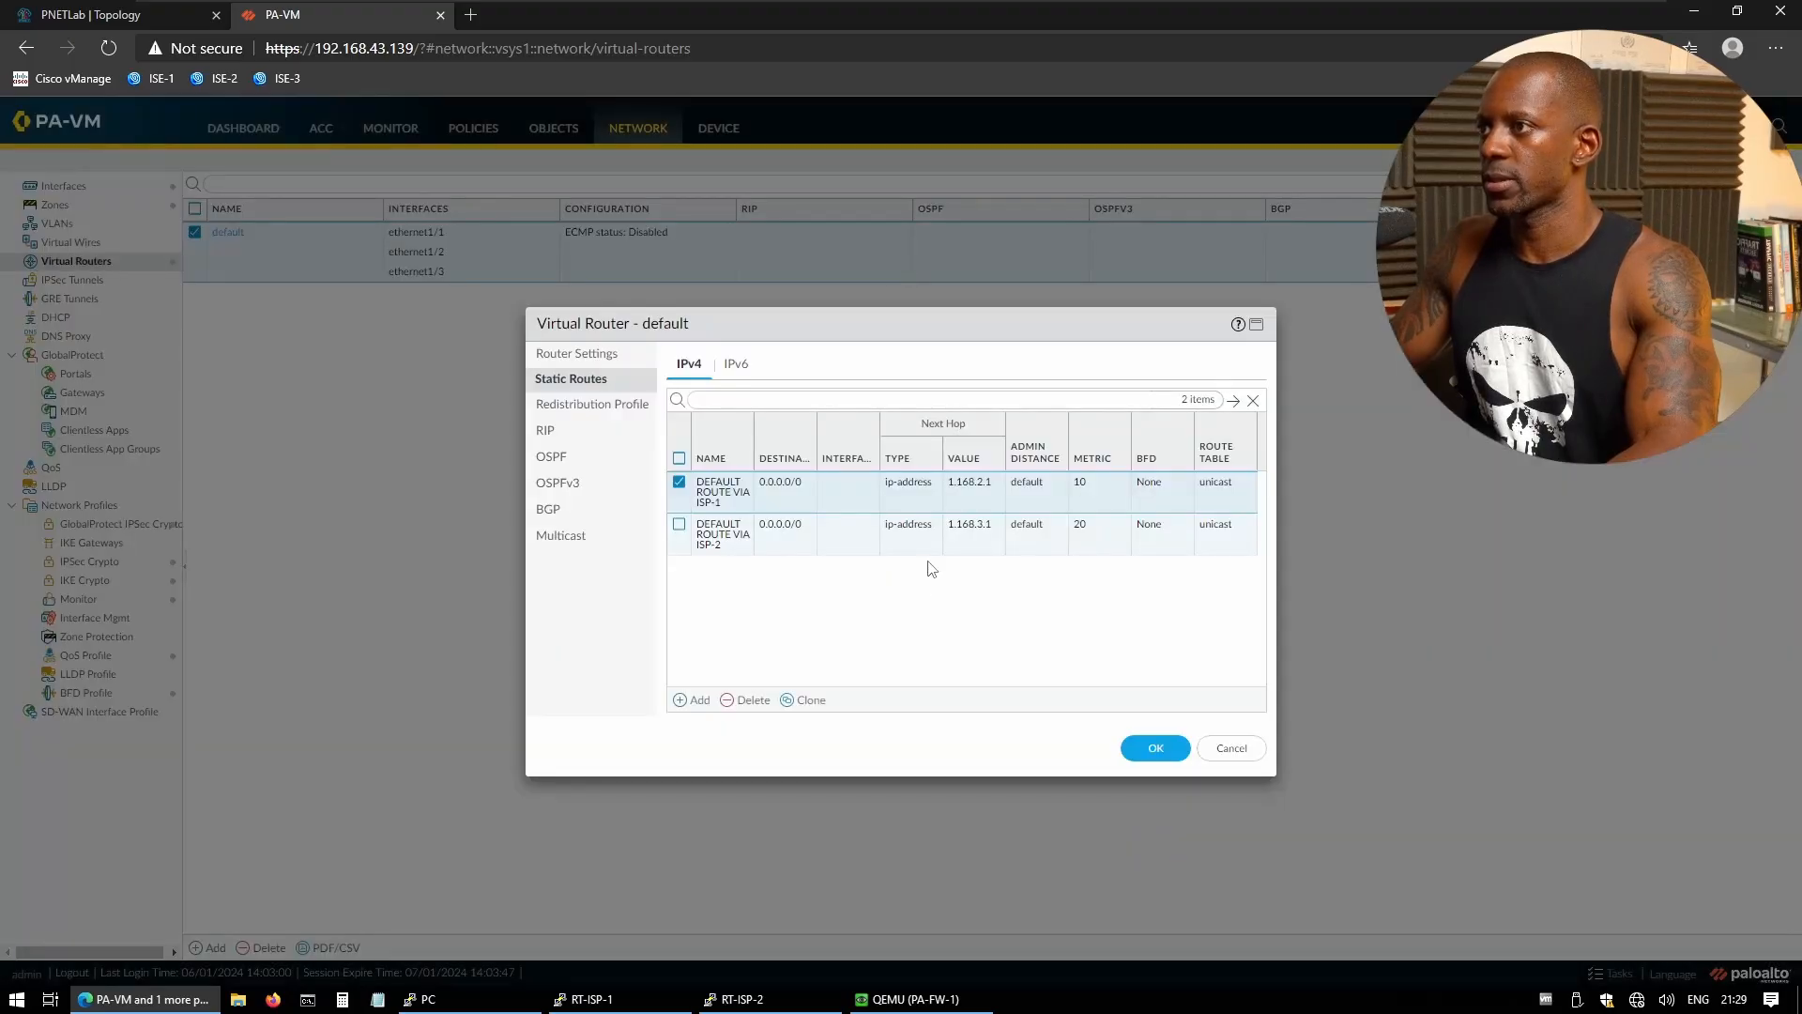
- Give the ISP-1 default route interface ethernet1/1 and destination 0.0.0.0/0
{"action": "left_click", "coordinate": [729, 490]}
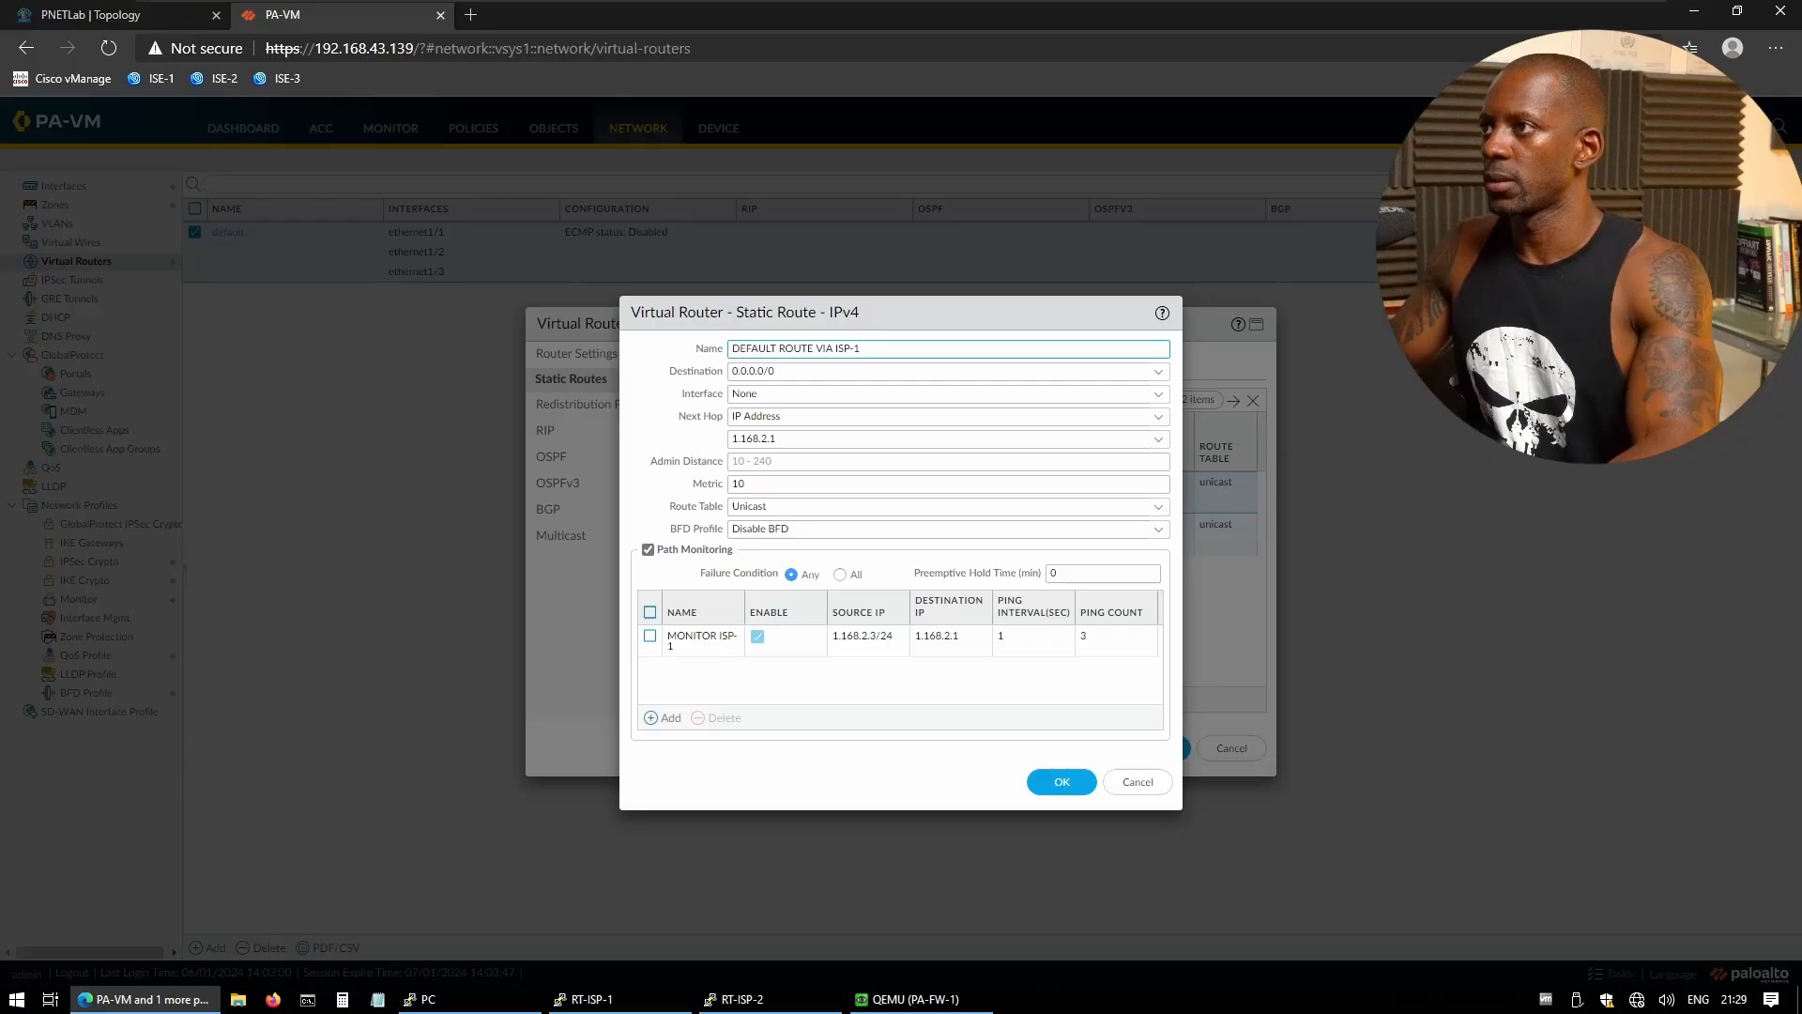
{"action": "left_click", "coordinate": [1160, 395]}
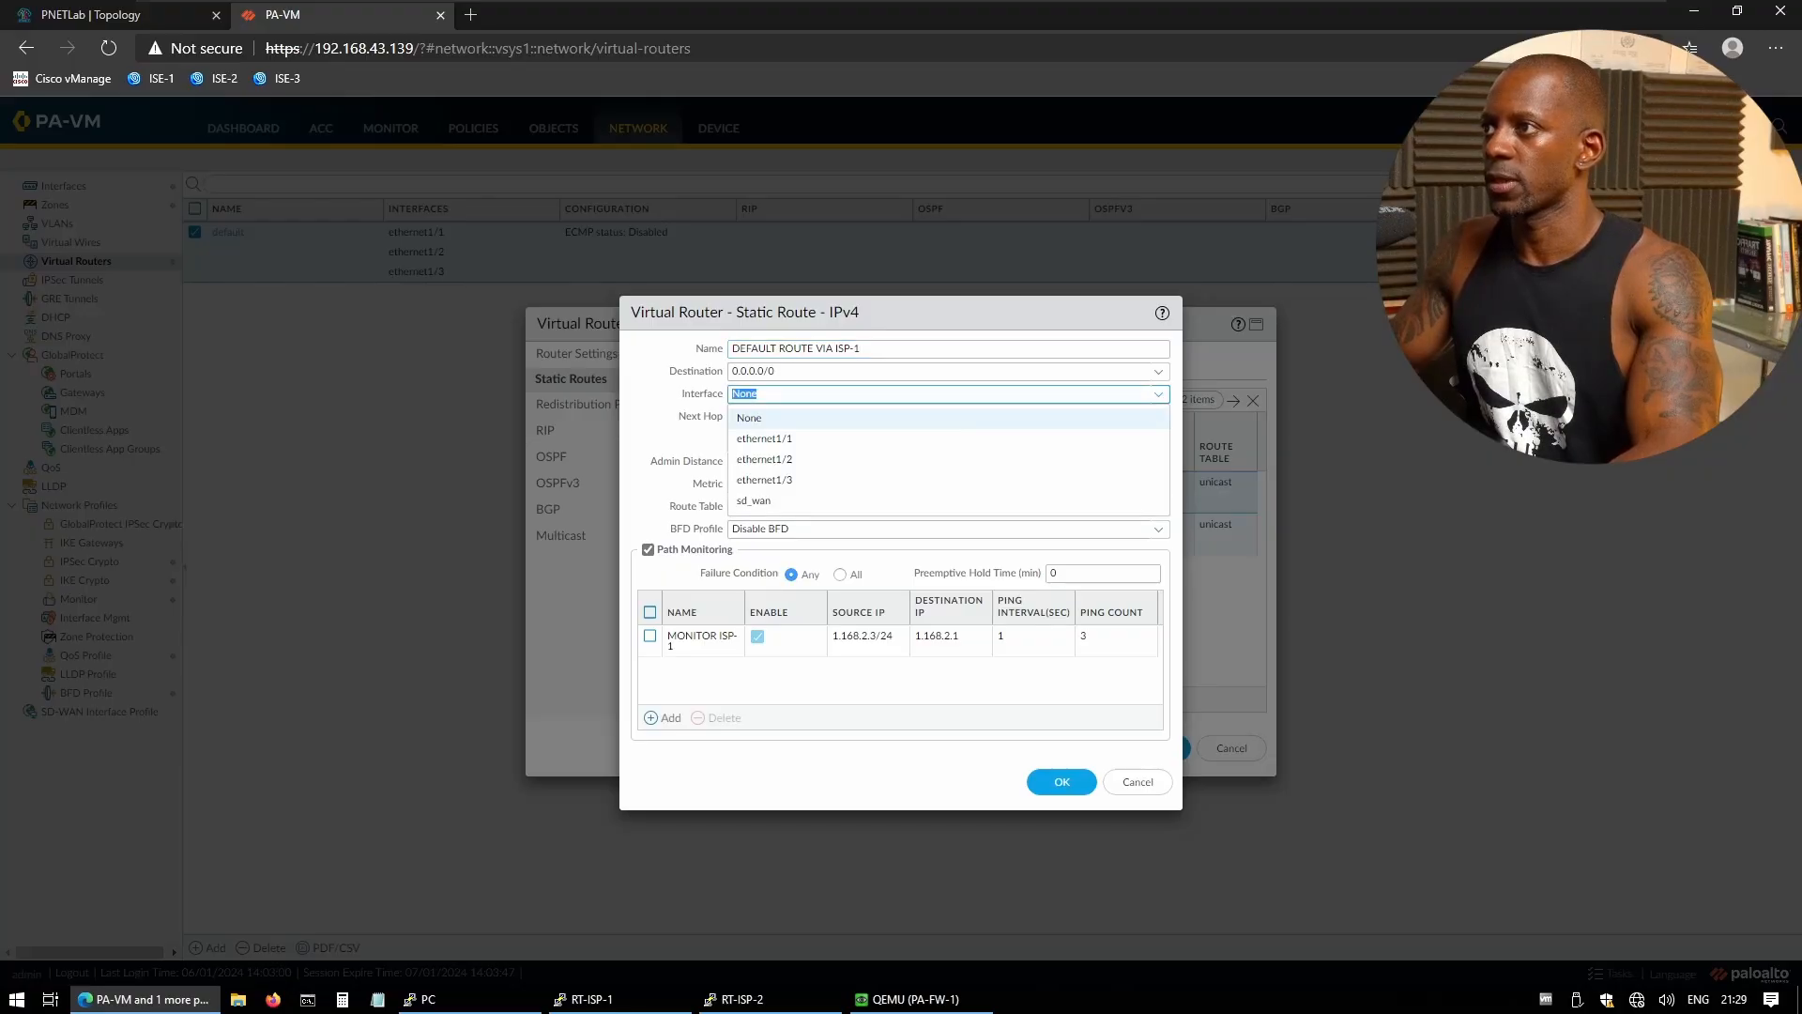
{"action": "left_click", "coordinate": [813, 439]}
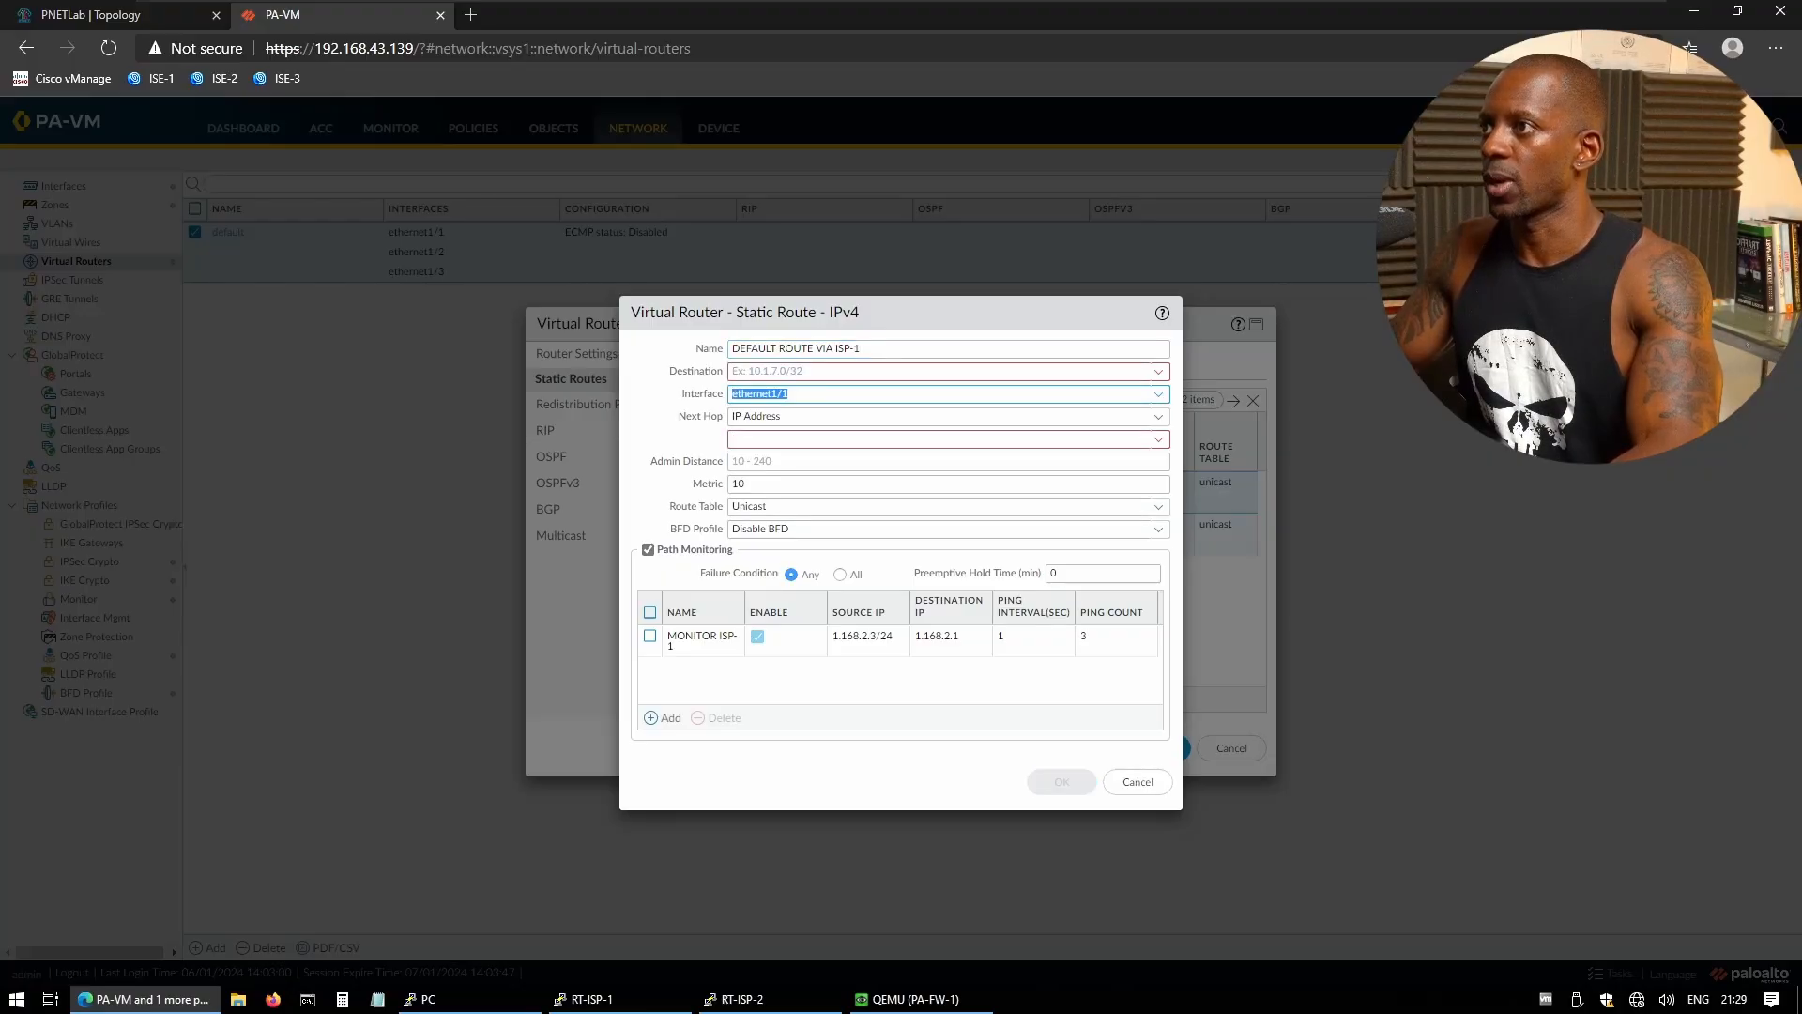
{"action": "left_click", "coordinate": [796, 372]}
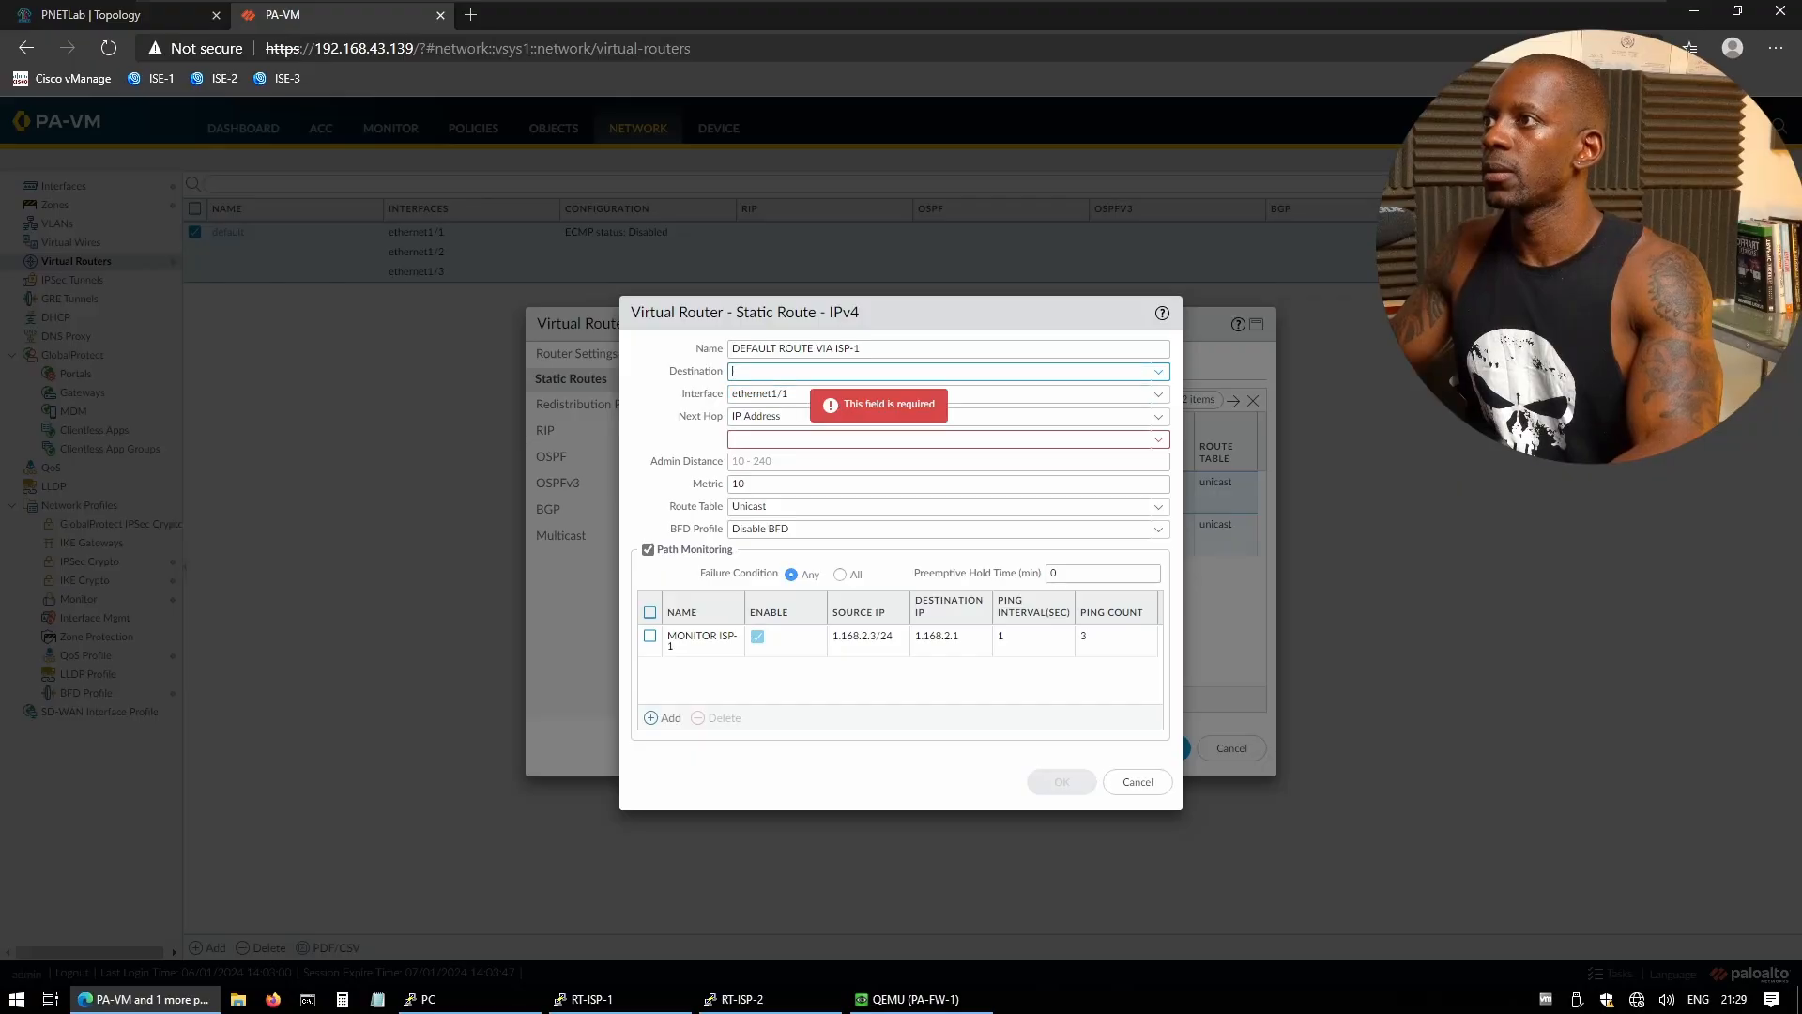
{"action": "type", "text": "."}
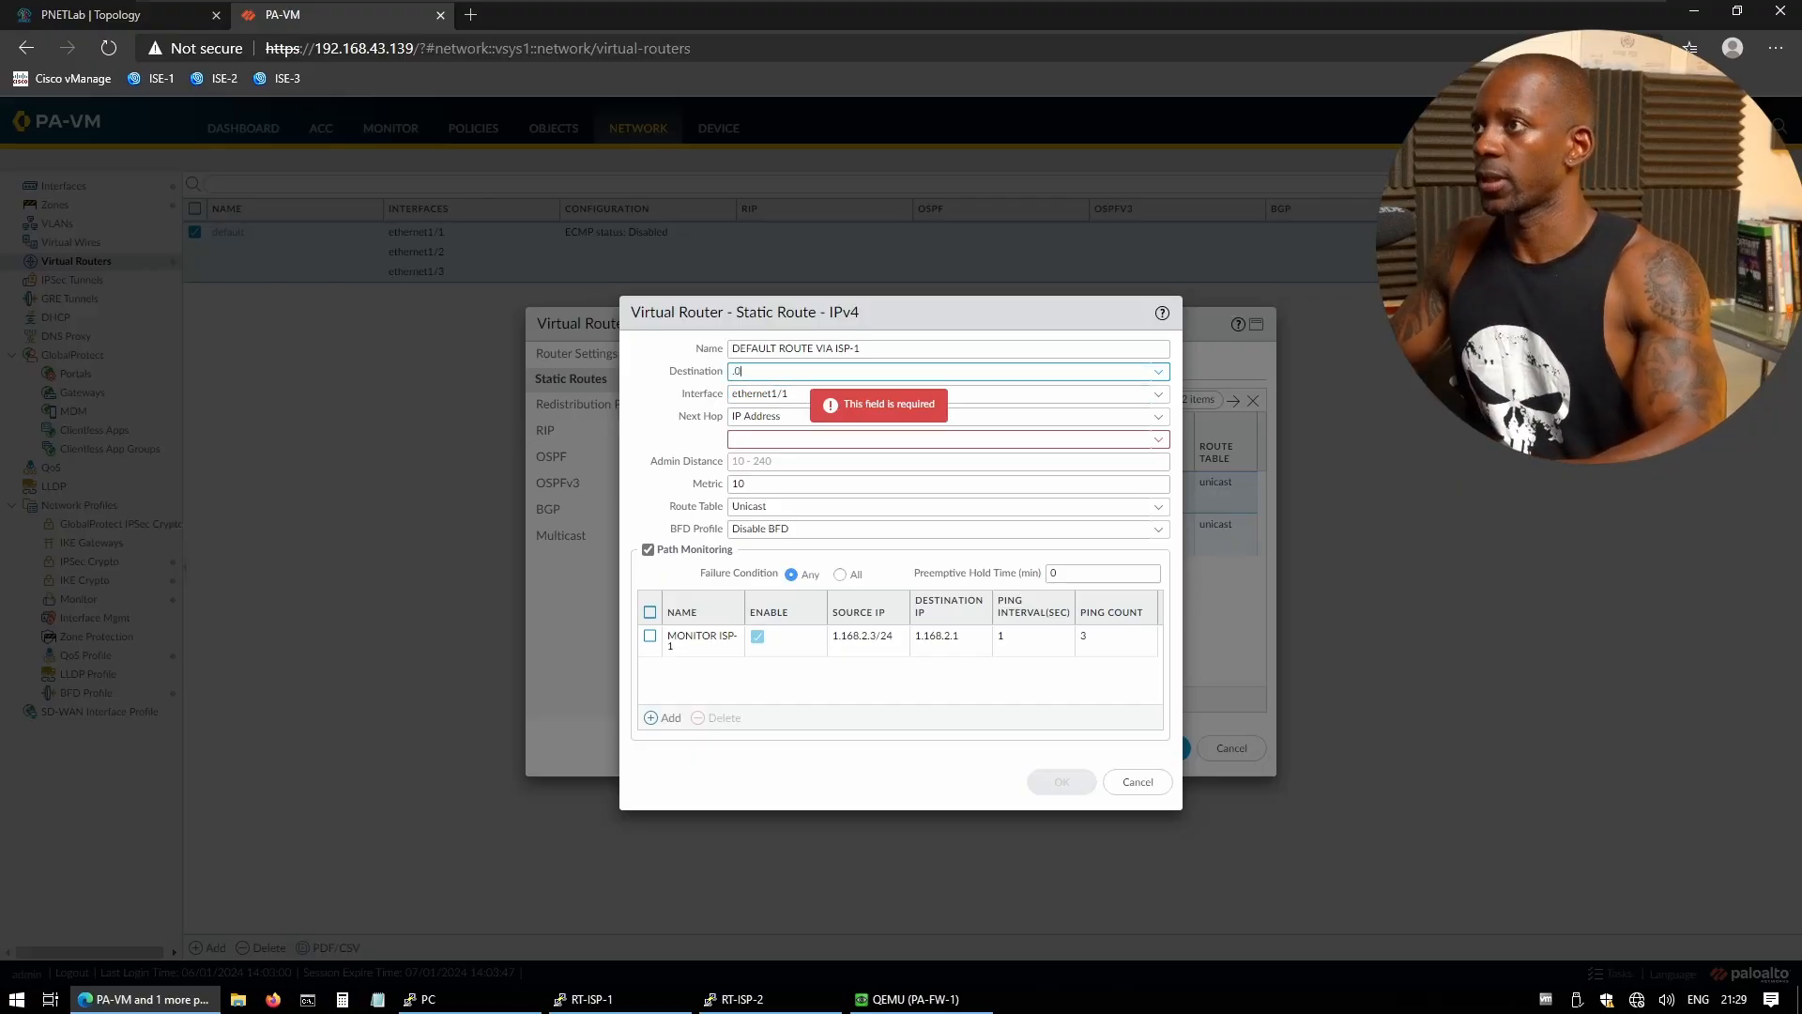
{"action": "type", "text": "0.0.0."}
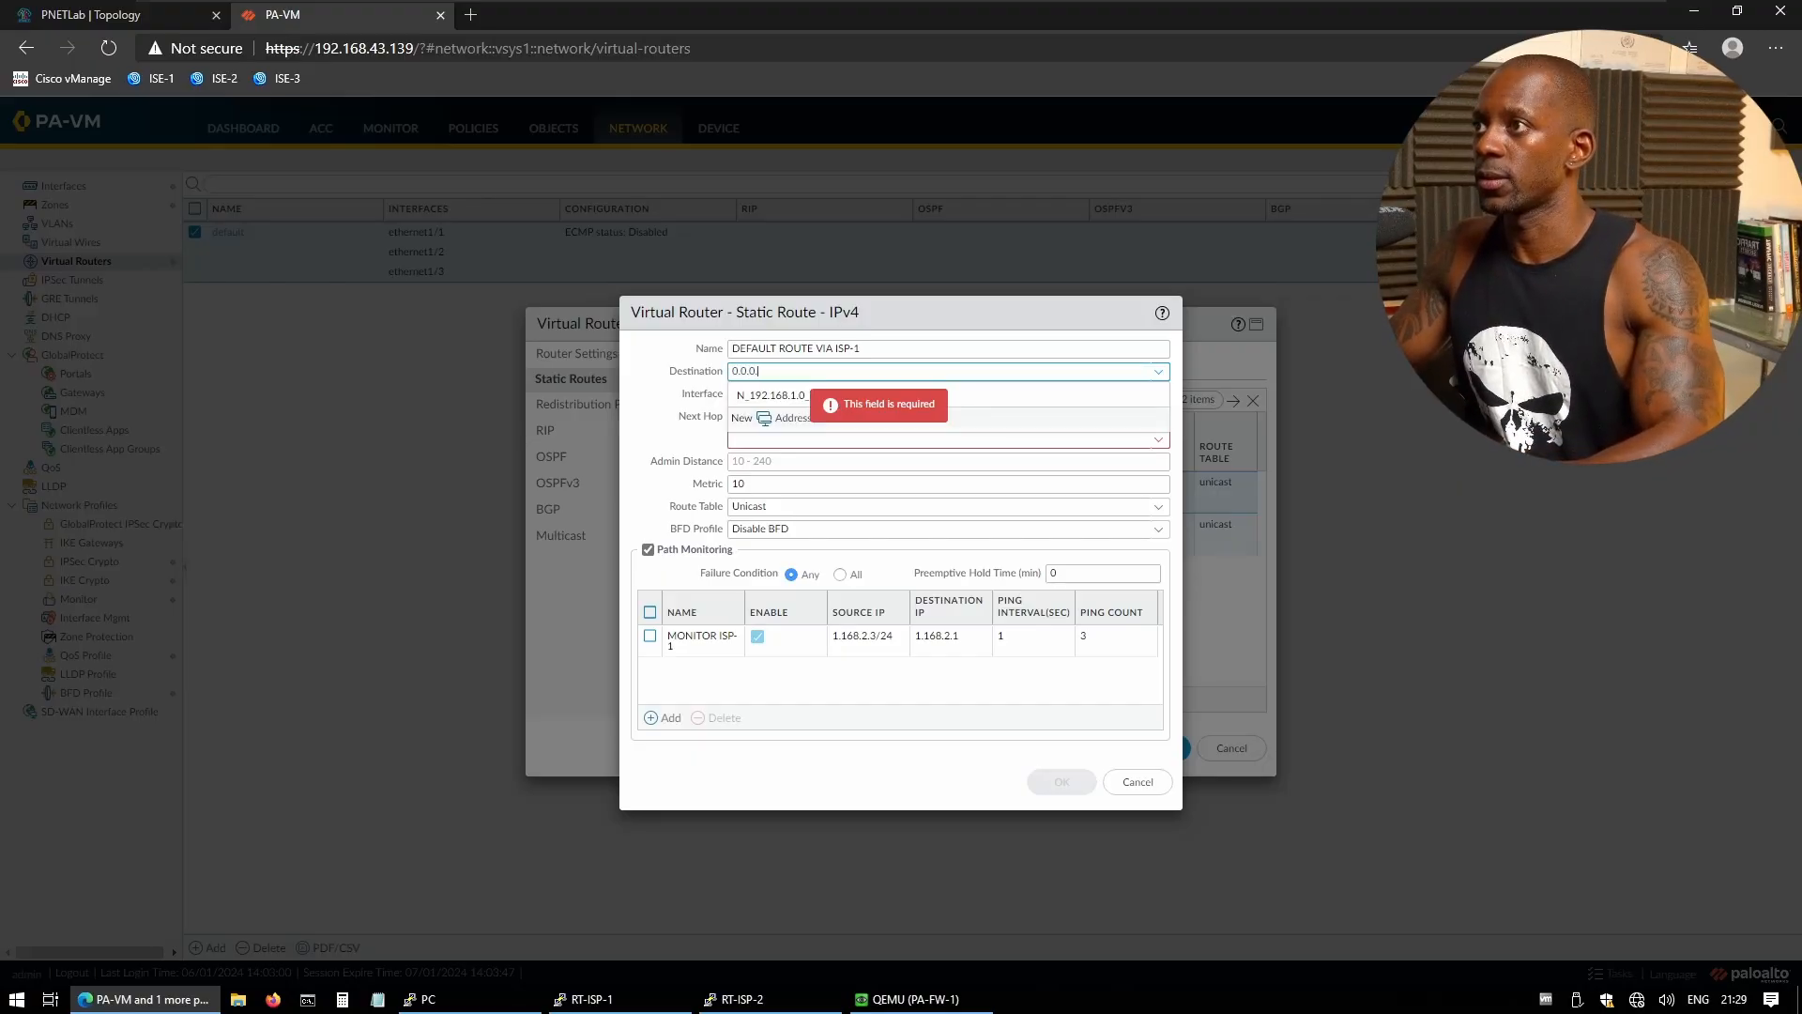
{"action": "type", "text": "0/0"}
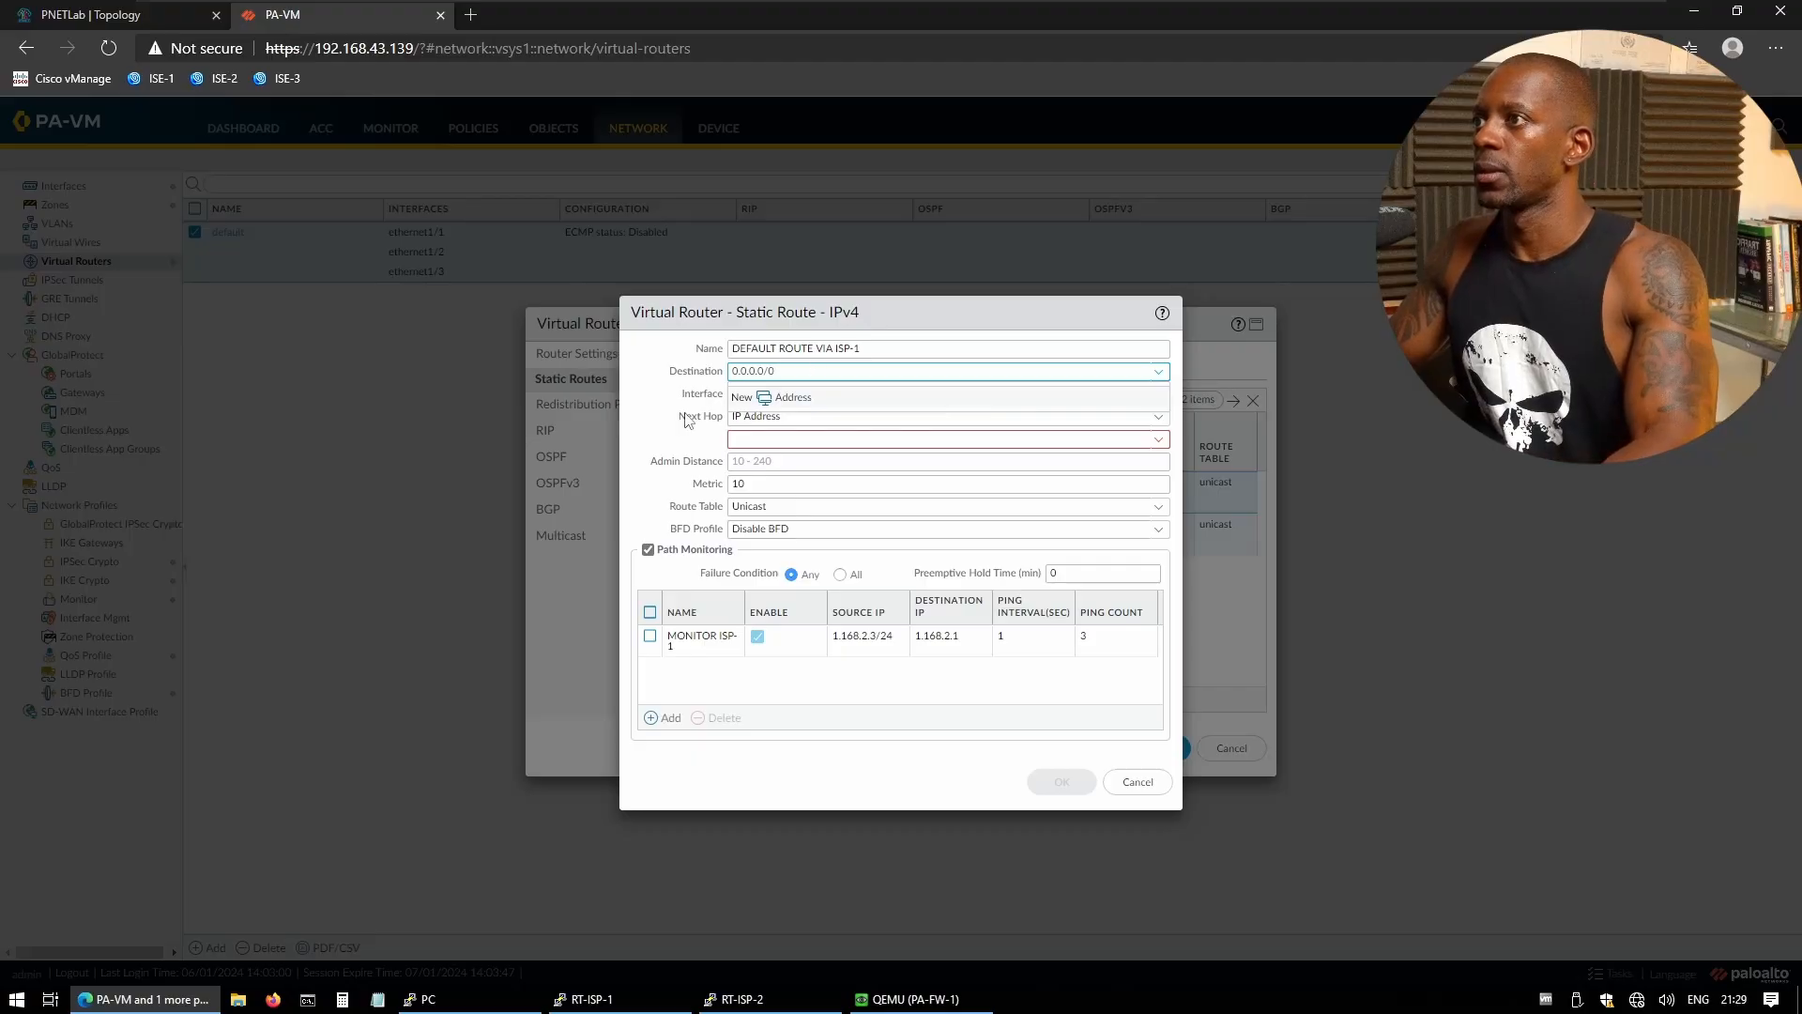
{"action": "left_click", "coordinate": [664, 450]}
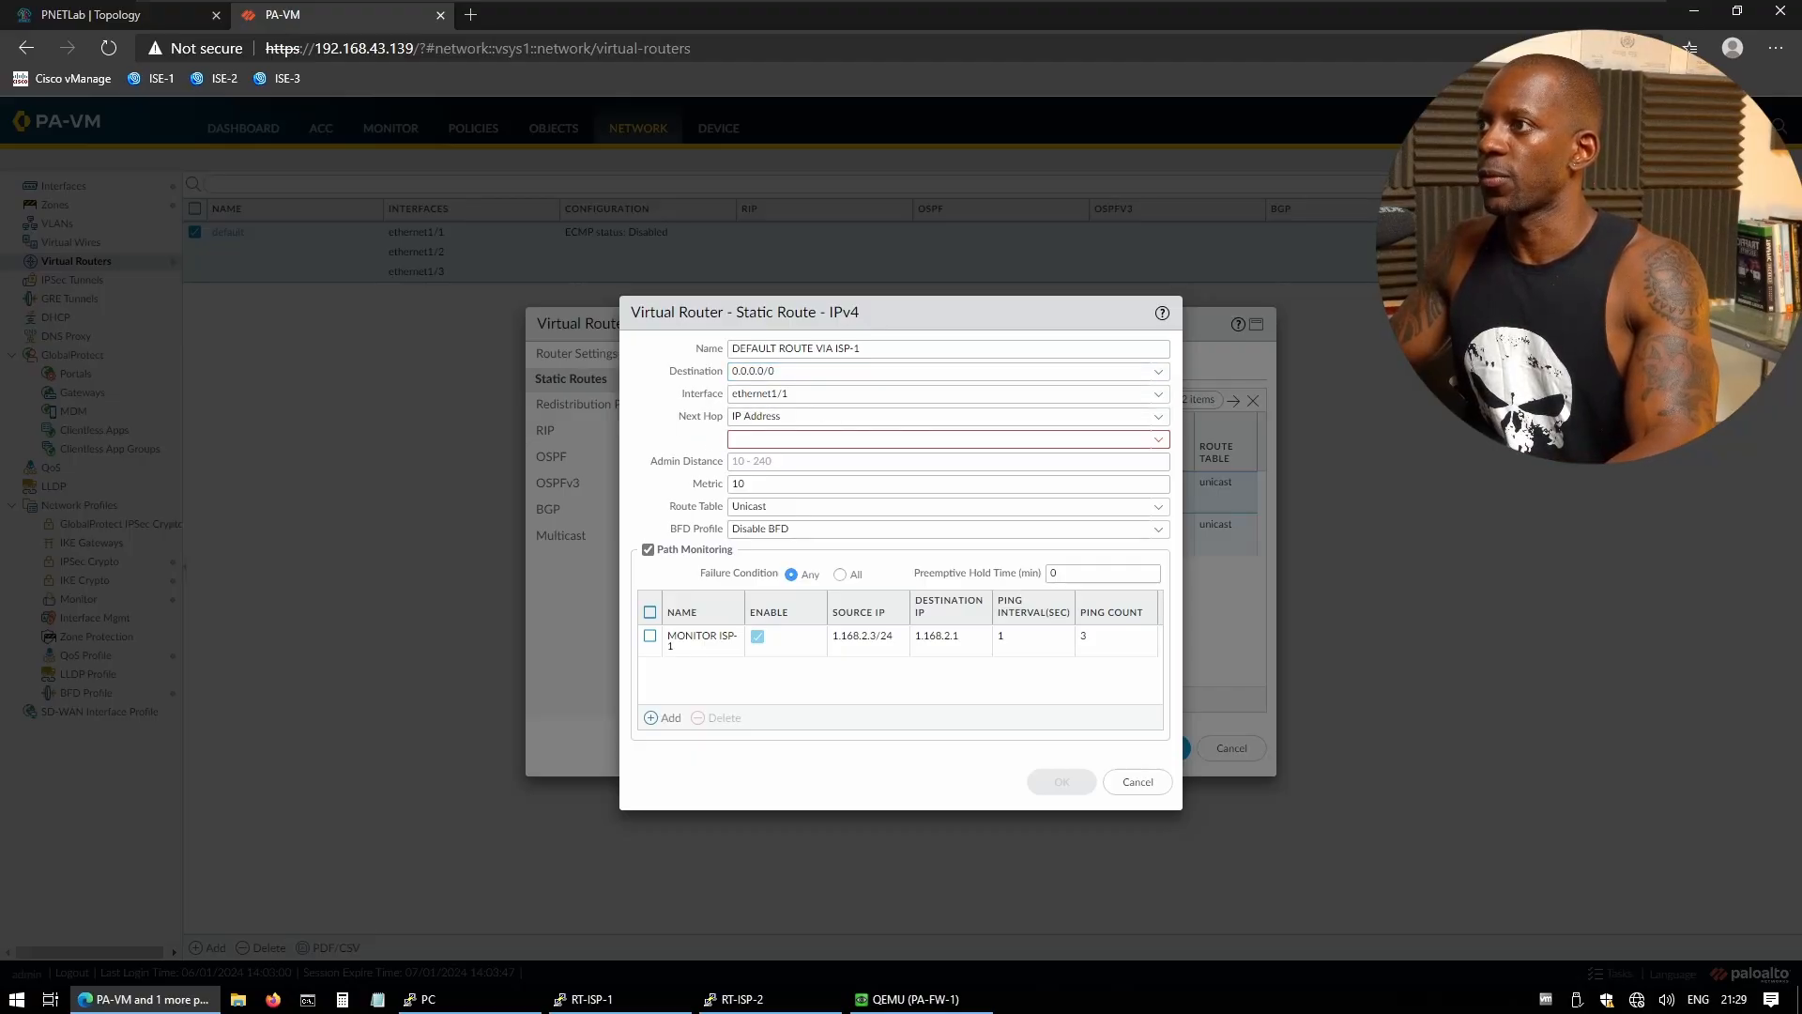
- Set the ISP-1 route's next hop to 1.168.2.1 and save the route
{"action": "left_click", "coordinate": [859, 440]}
{"action": "type", "text": "1.168.3.1"}
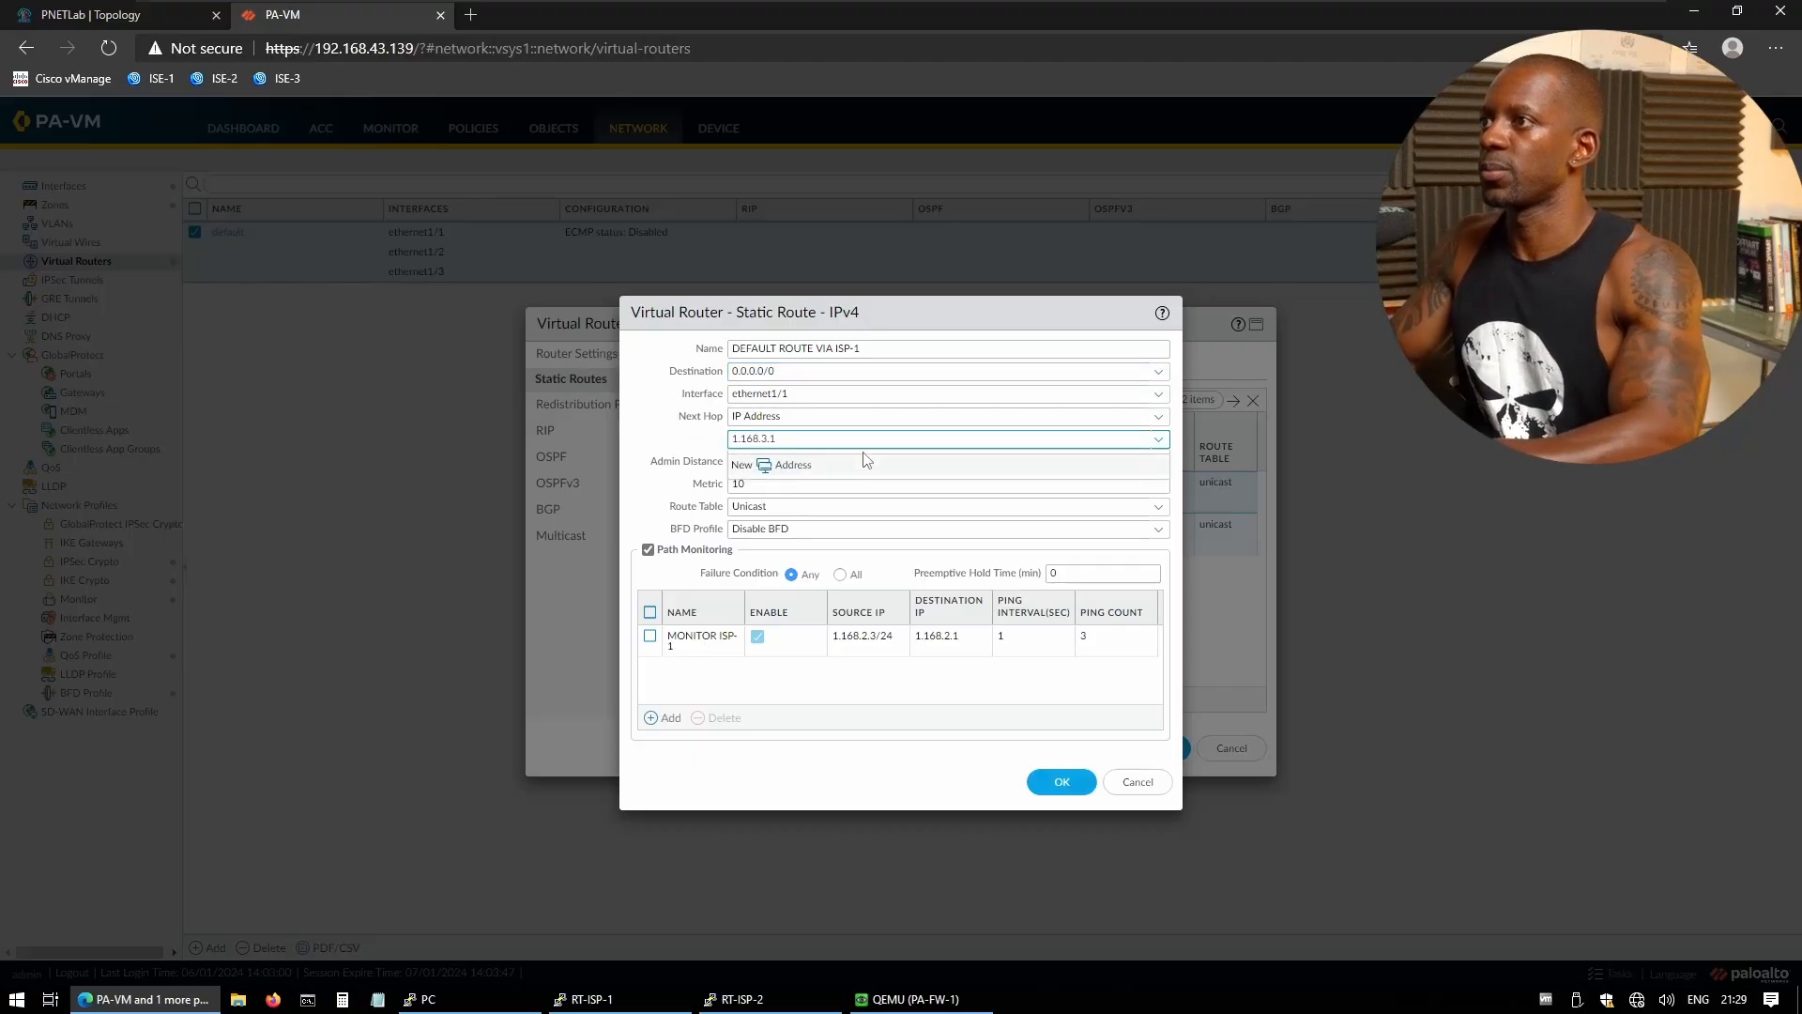
{"action": "key", "text": "Left"}
{"action": "key", "text": "Left"}
{"action": "key", "text": "BackSpace"}
{"action": "type", "text": "1"}
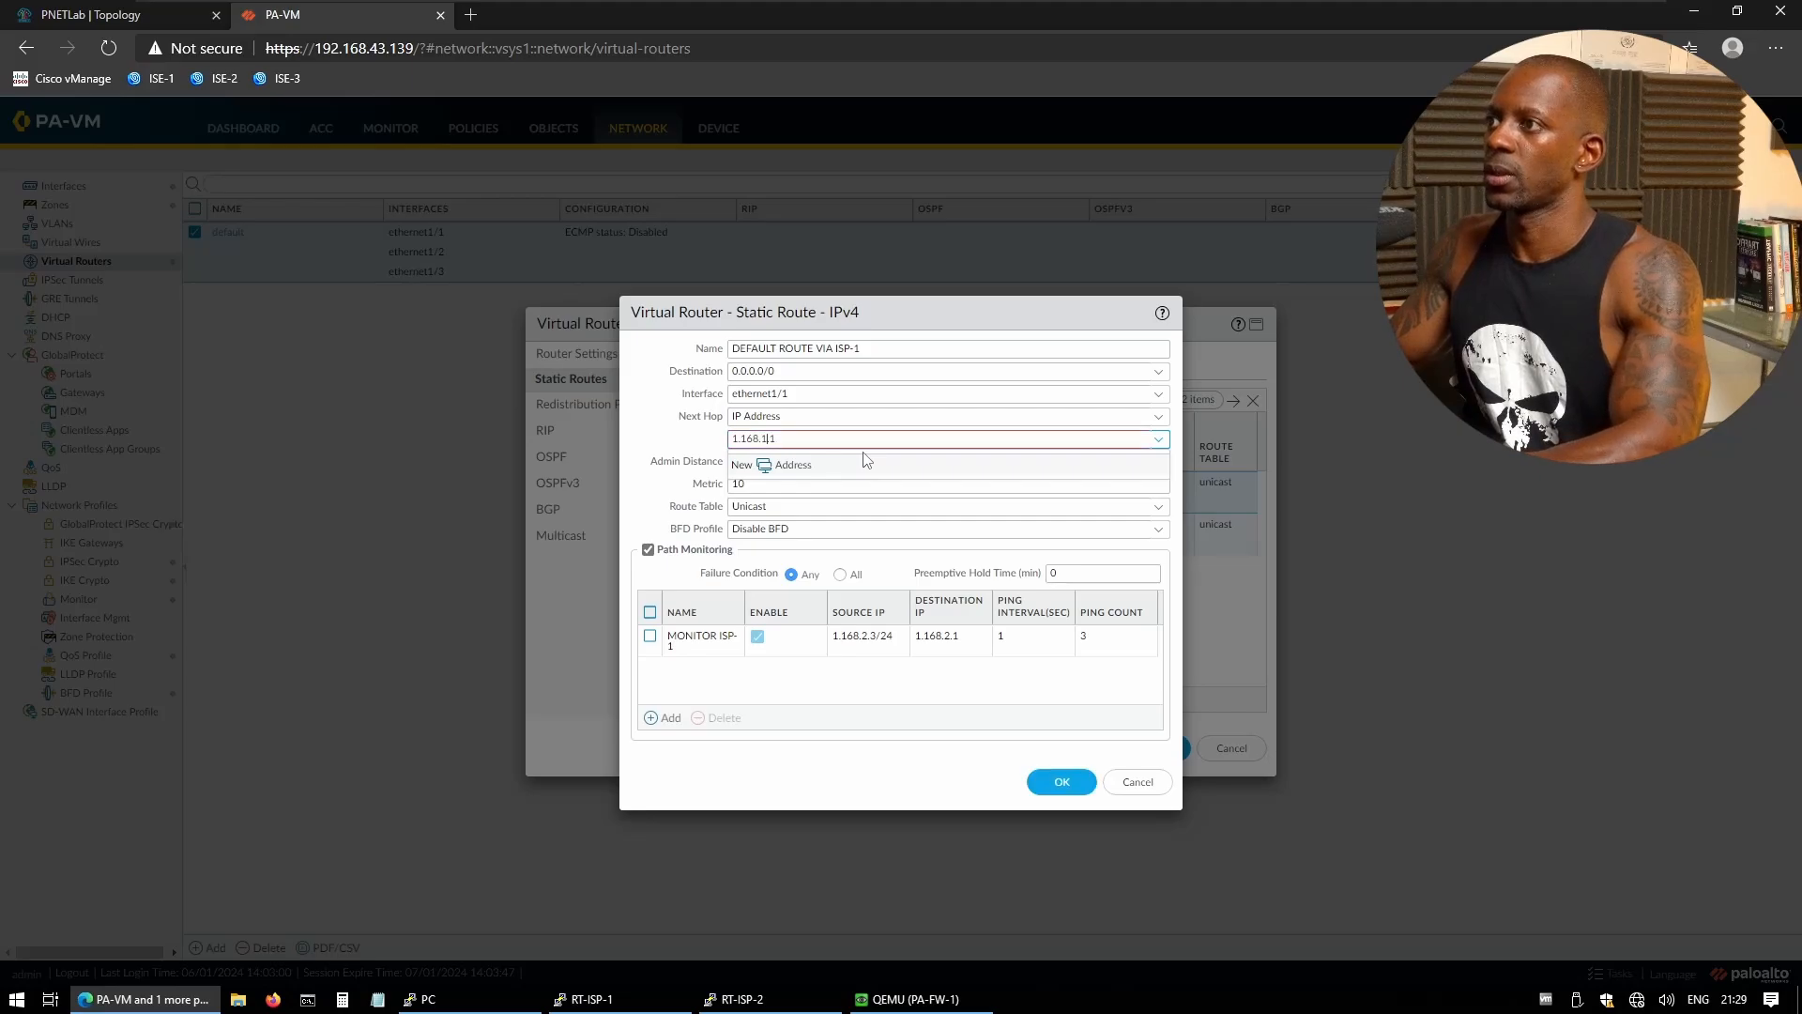
{"action": "key", "text": "ctrl+a"}
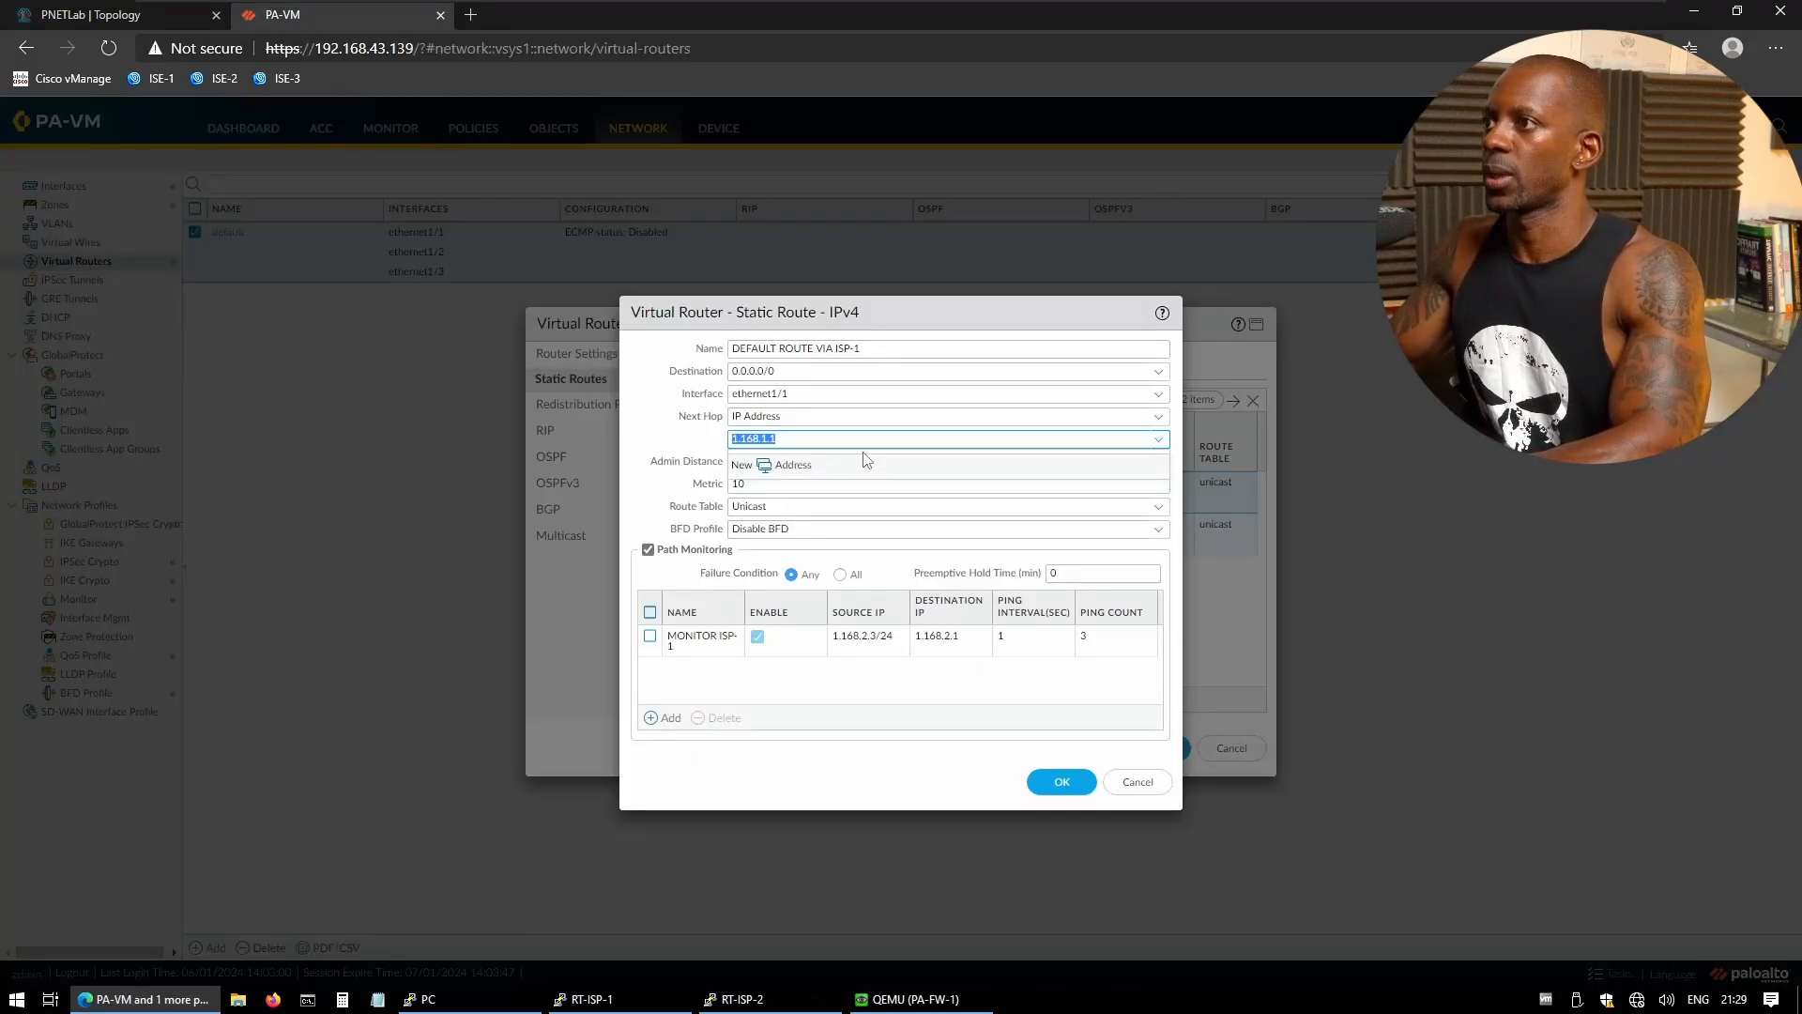
{"action": "key", "text": "Left"}
{"action": "key", "text": "Right"}
{"action": "key", "text": "Delete"}
{"action": "type", "text": "2"}
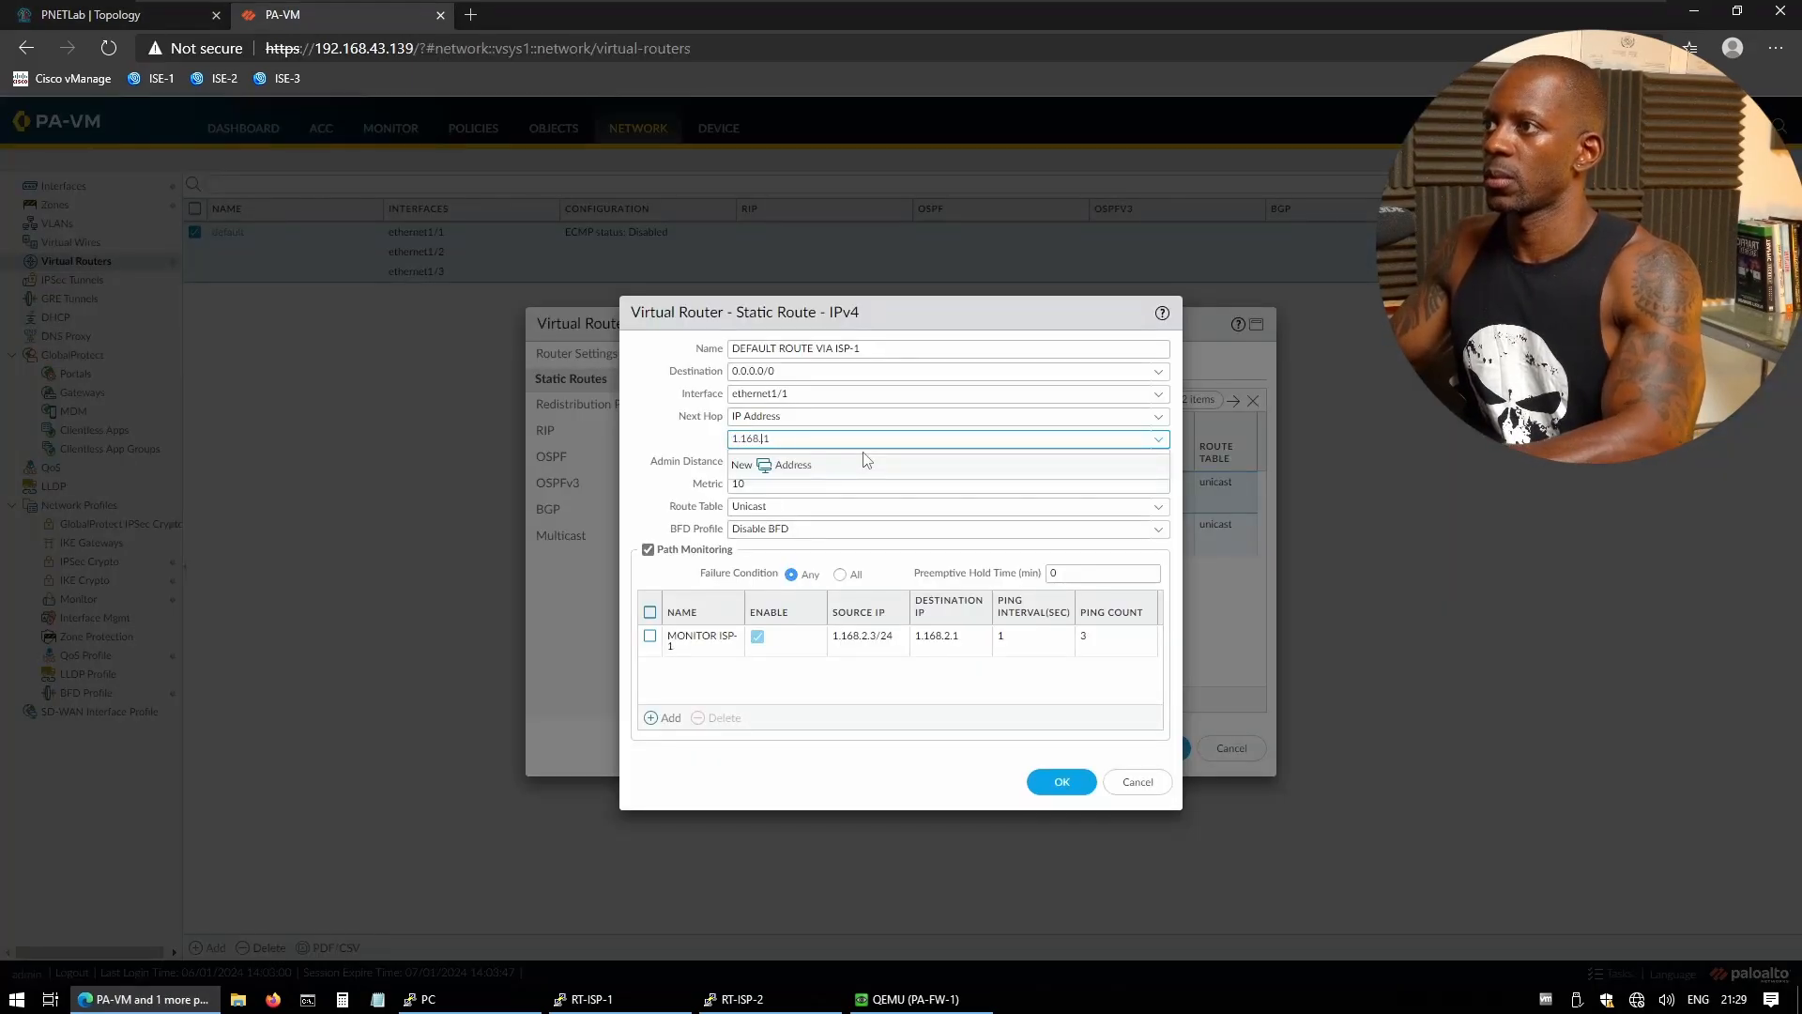
{"action": "left_click", "coordinate": [766, 486]}
{"action": "left_click", "coordinate": [796, 683]}
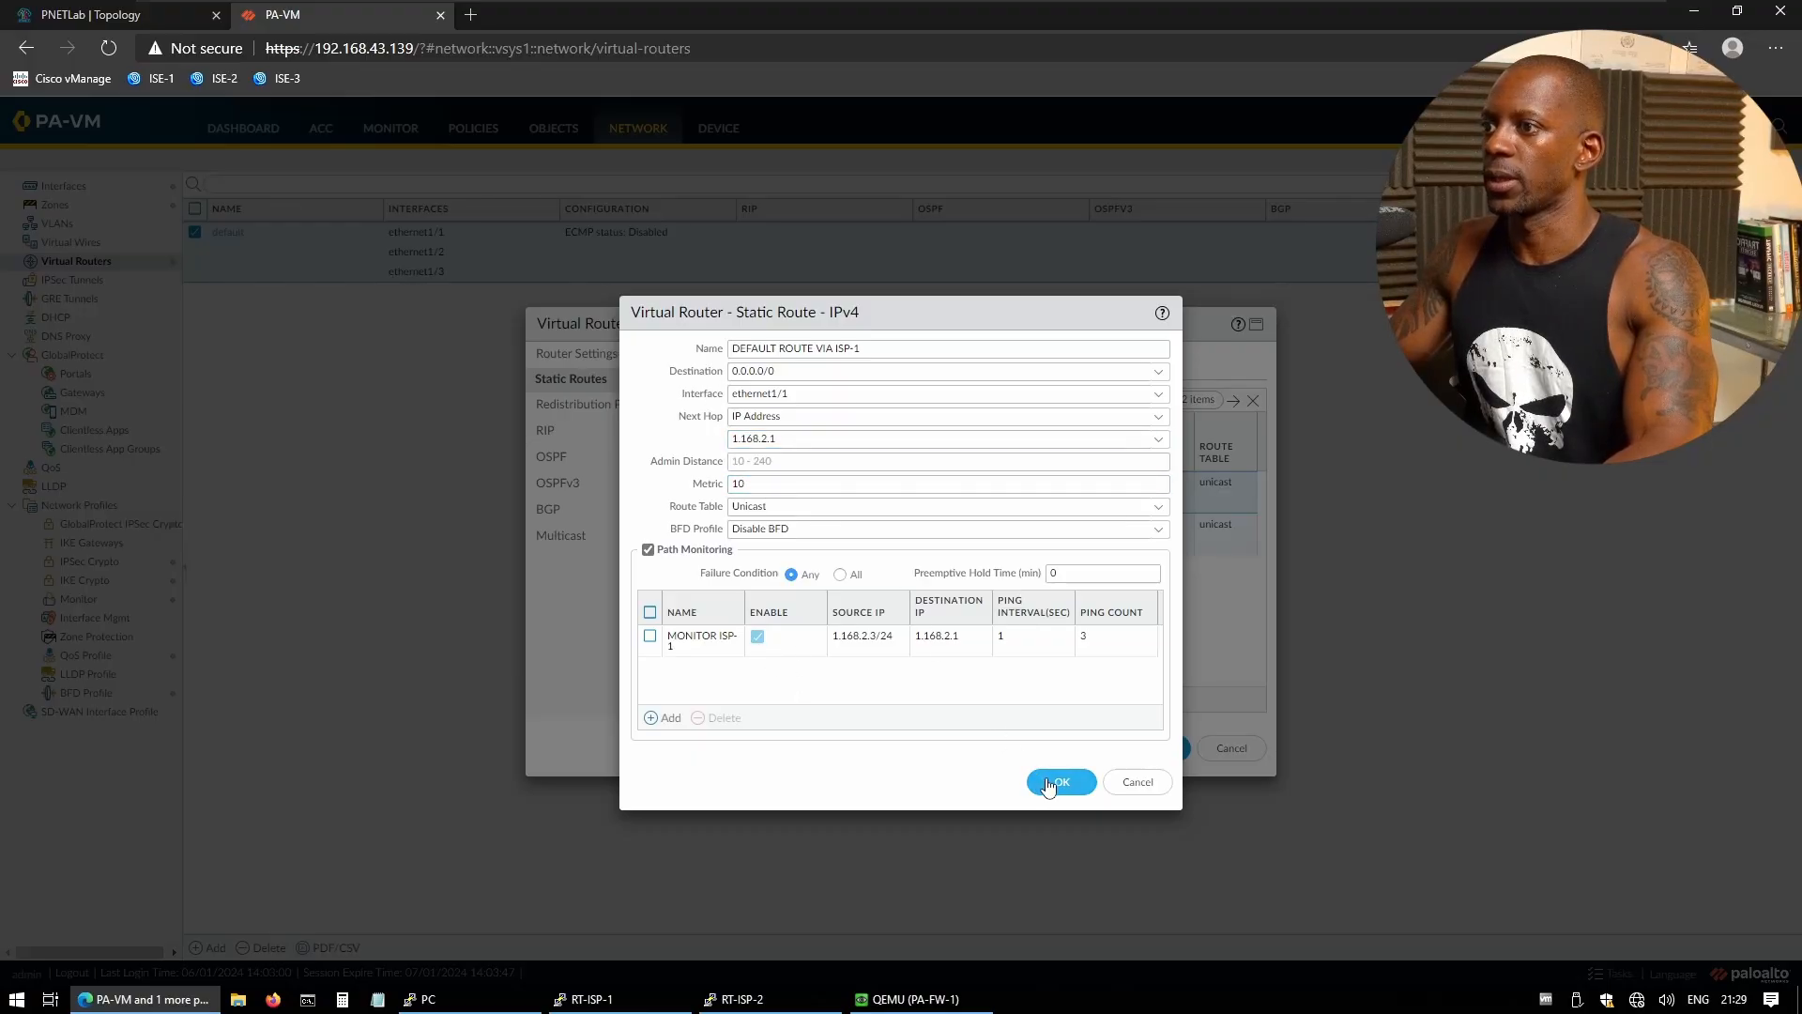
{"action": "left_click", "coordinate": [1061, 781]}
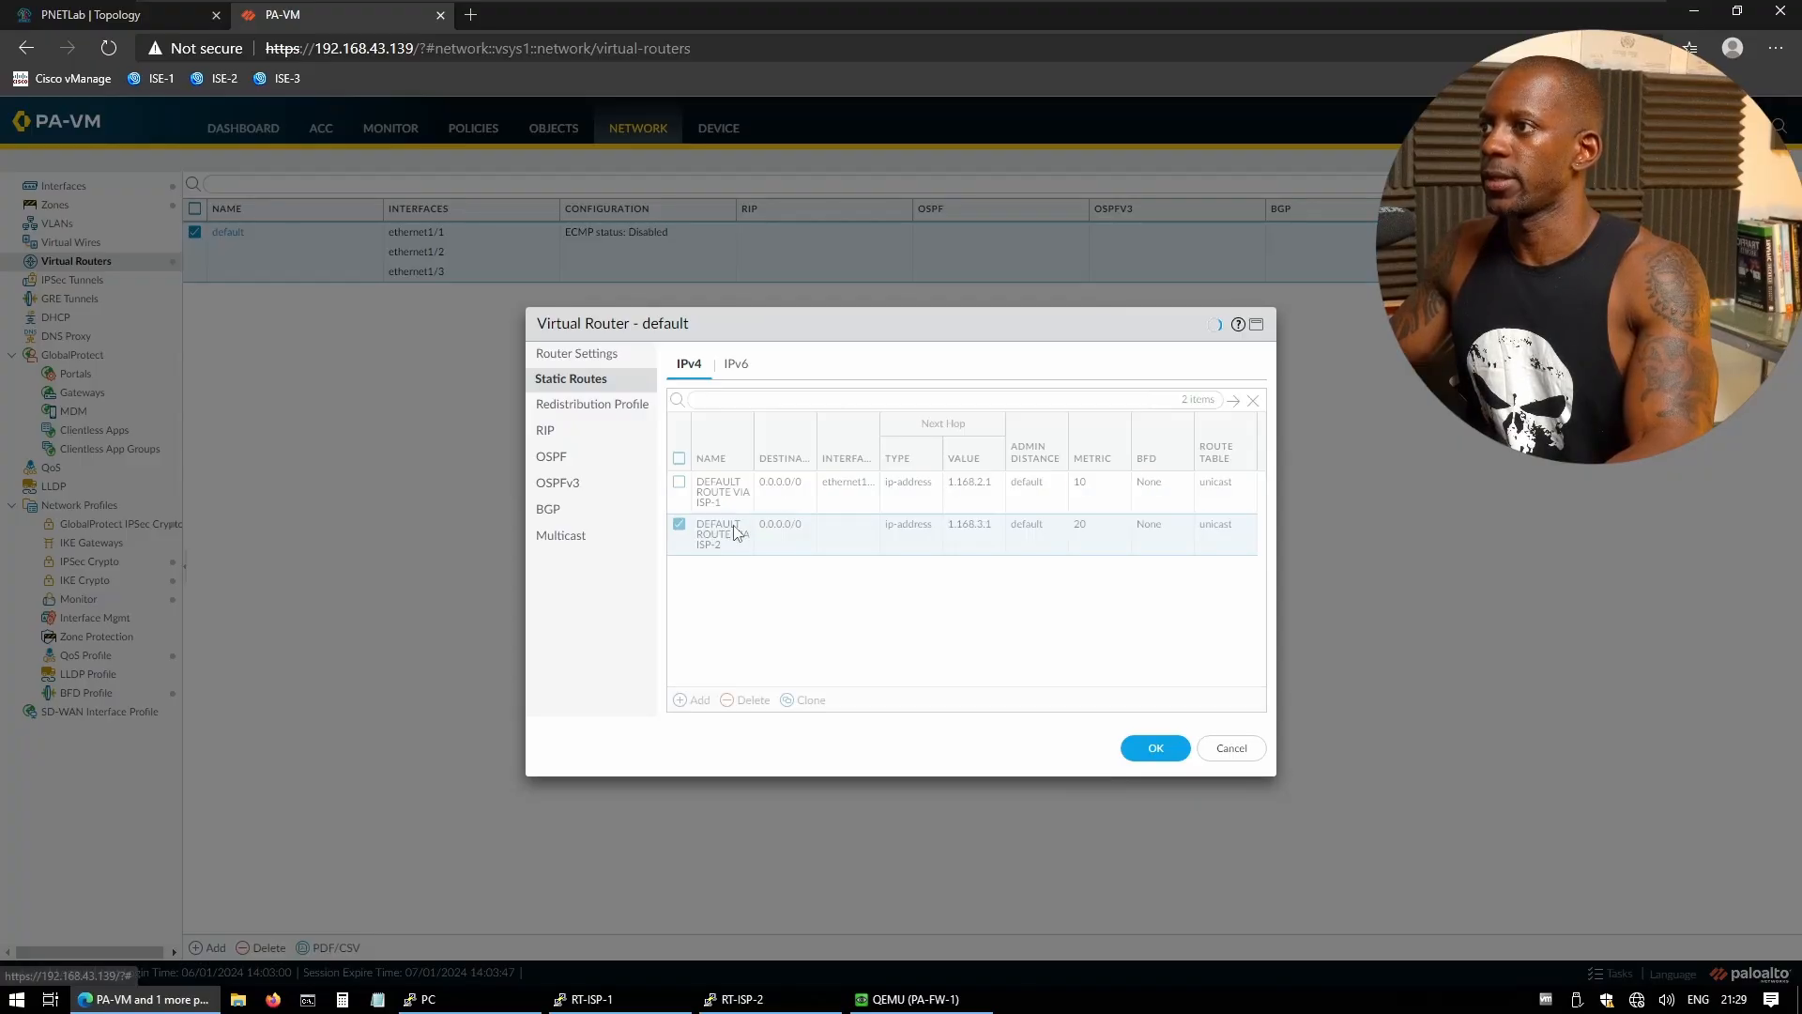
- Edit the ISP-2 route to use ethernet1/2, destination 0.0.0.0/0, next hop 1.168.3.1, and save
{"action": "left_click", "coordinate": [732, 535]}
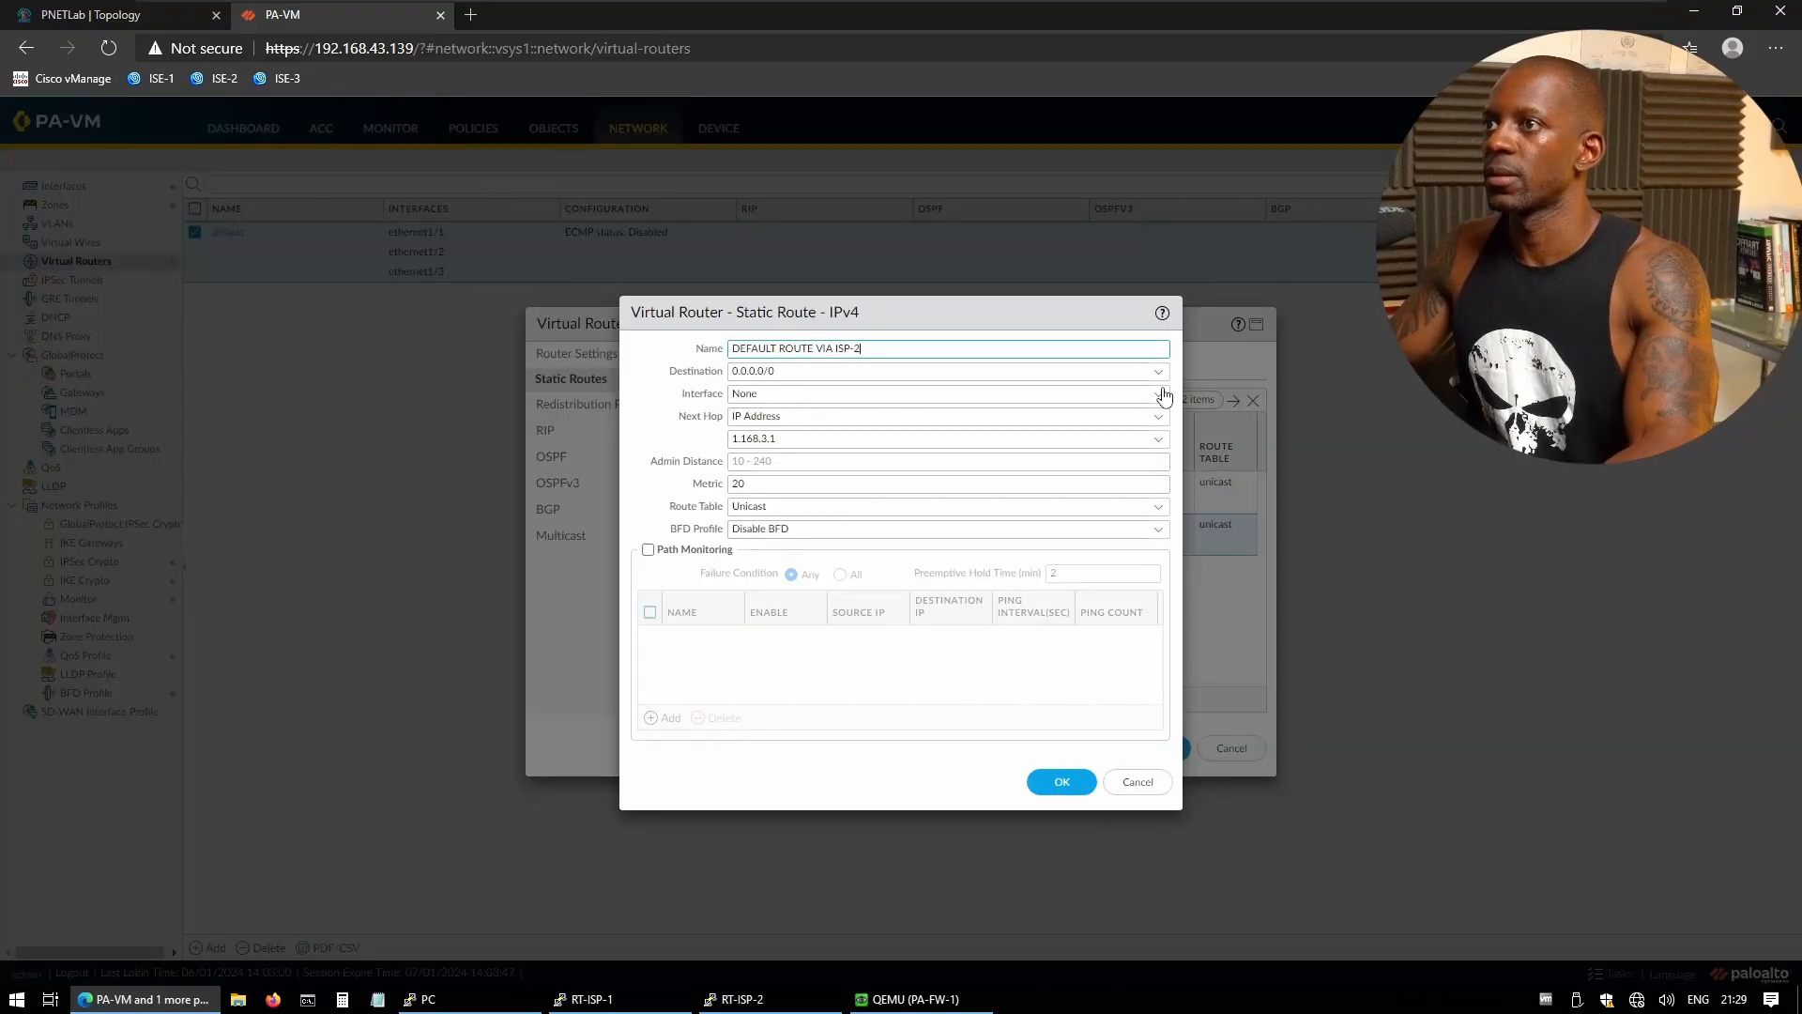
{"action": "left_click_drag", "start_coordinate": [796, 440], "coordinate": [674, 433]}
{"action": "key", "text": "ctrl+c"}
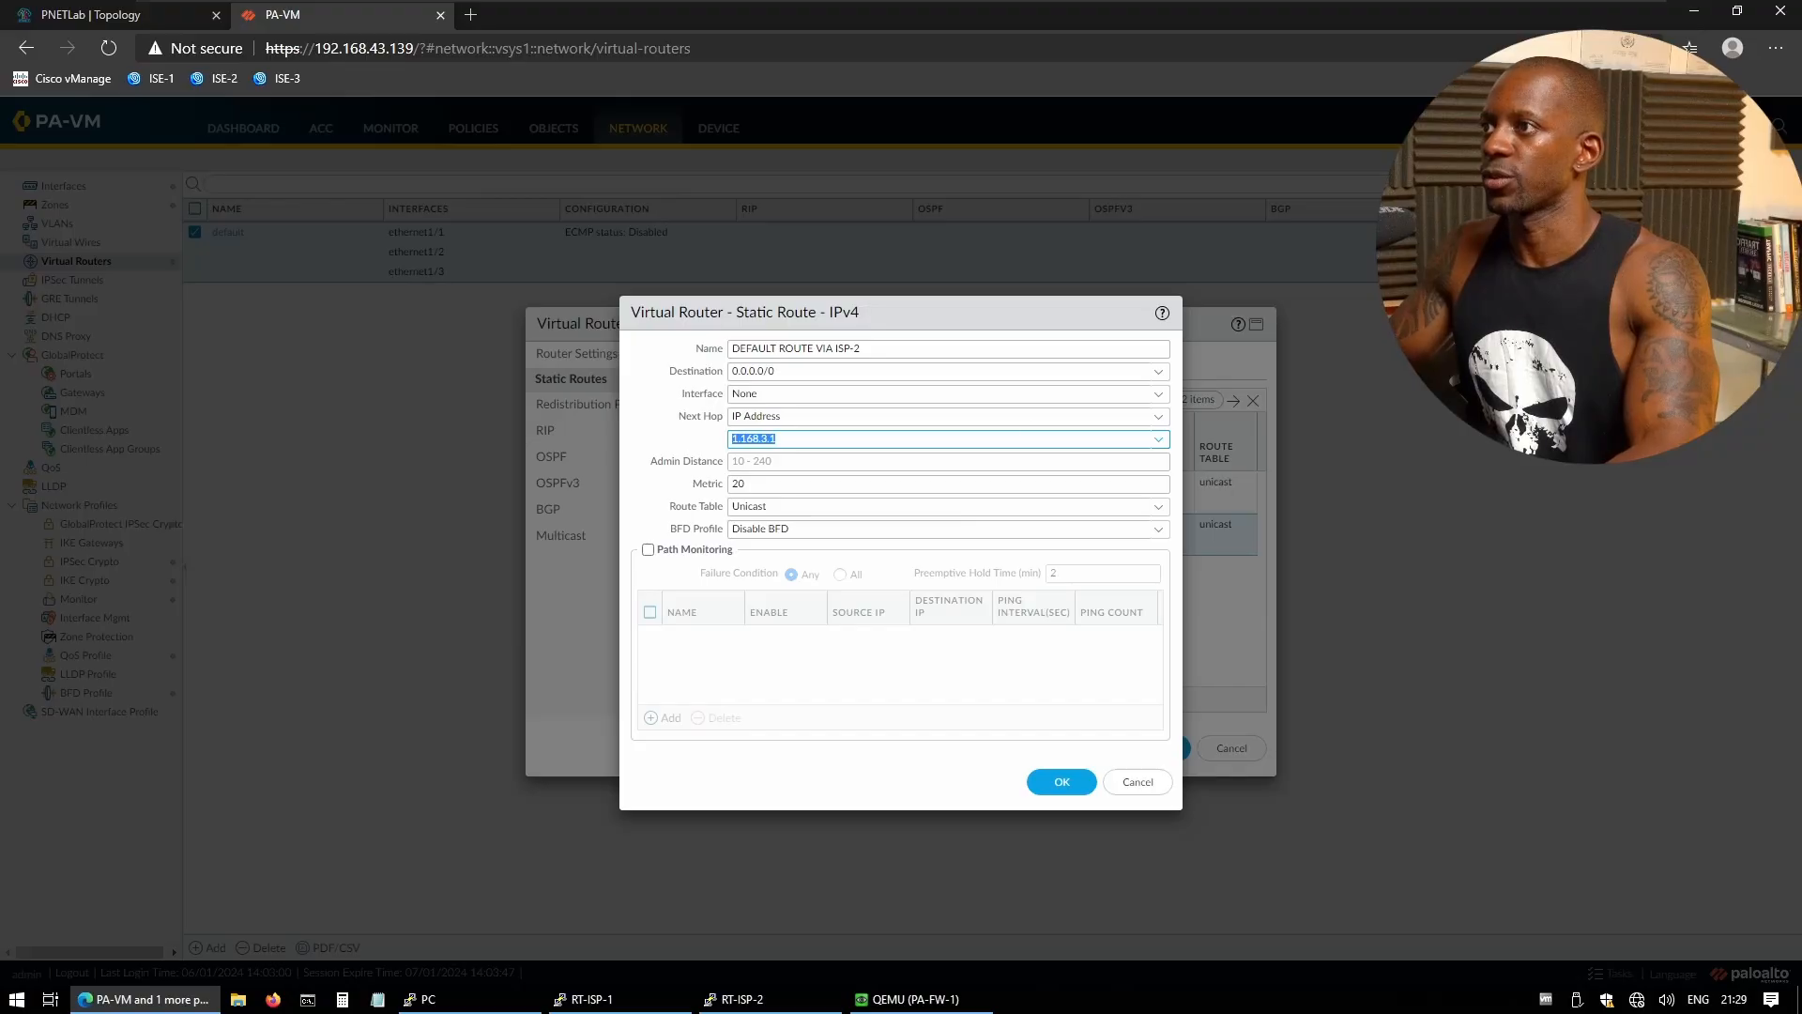
{"action": "left_click", "coordinate": [1159, 439]}
{"action": "left_click", "coordinate": [1159, 395]}
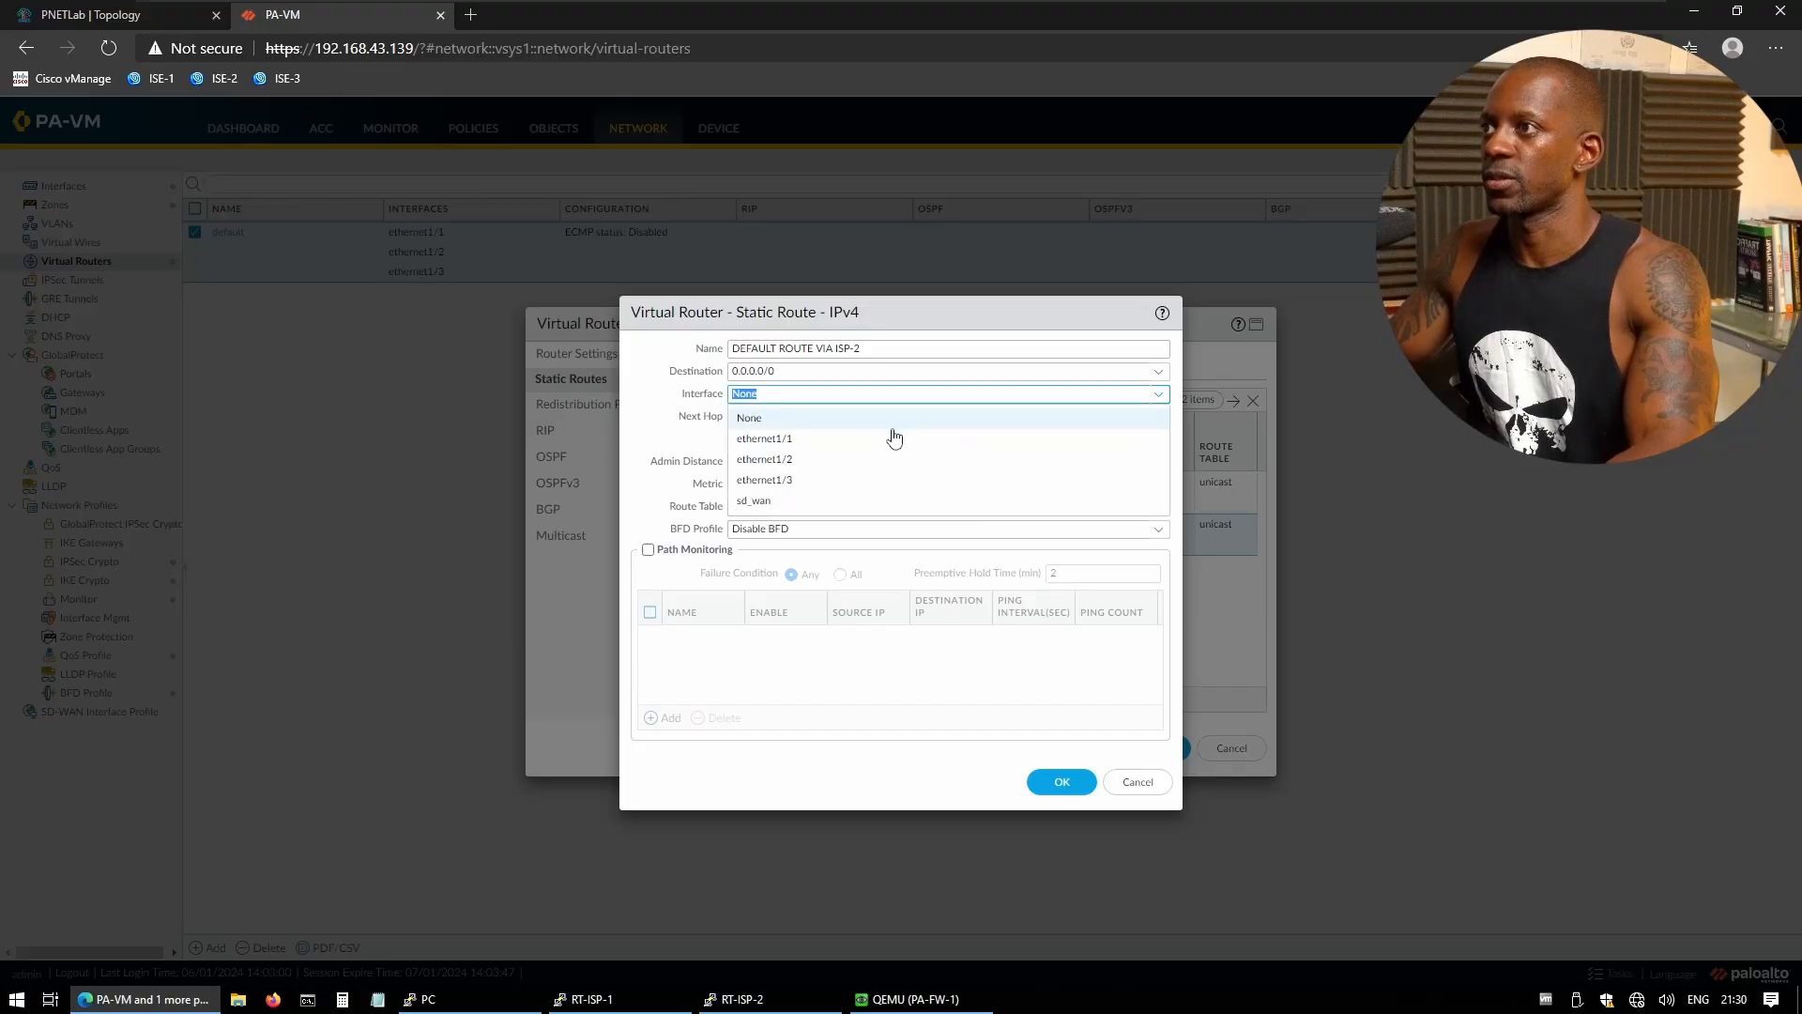
{"action": "left_click", "coordinate": [796, 459]}
{"action": "left_click", "coordinate": [788, 374]}
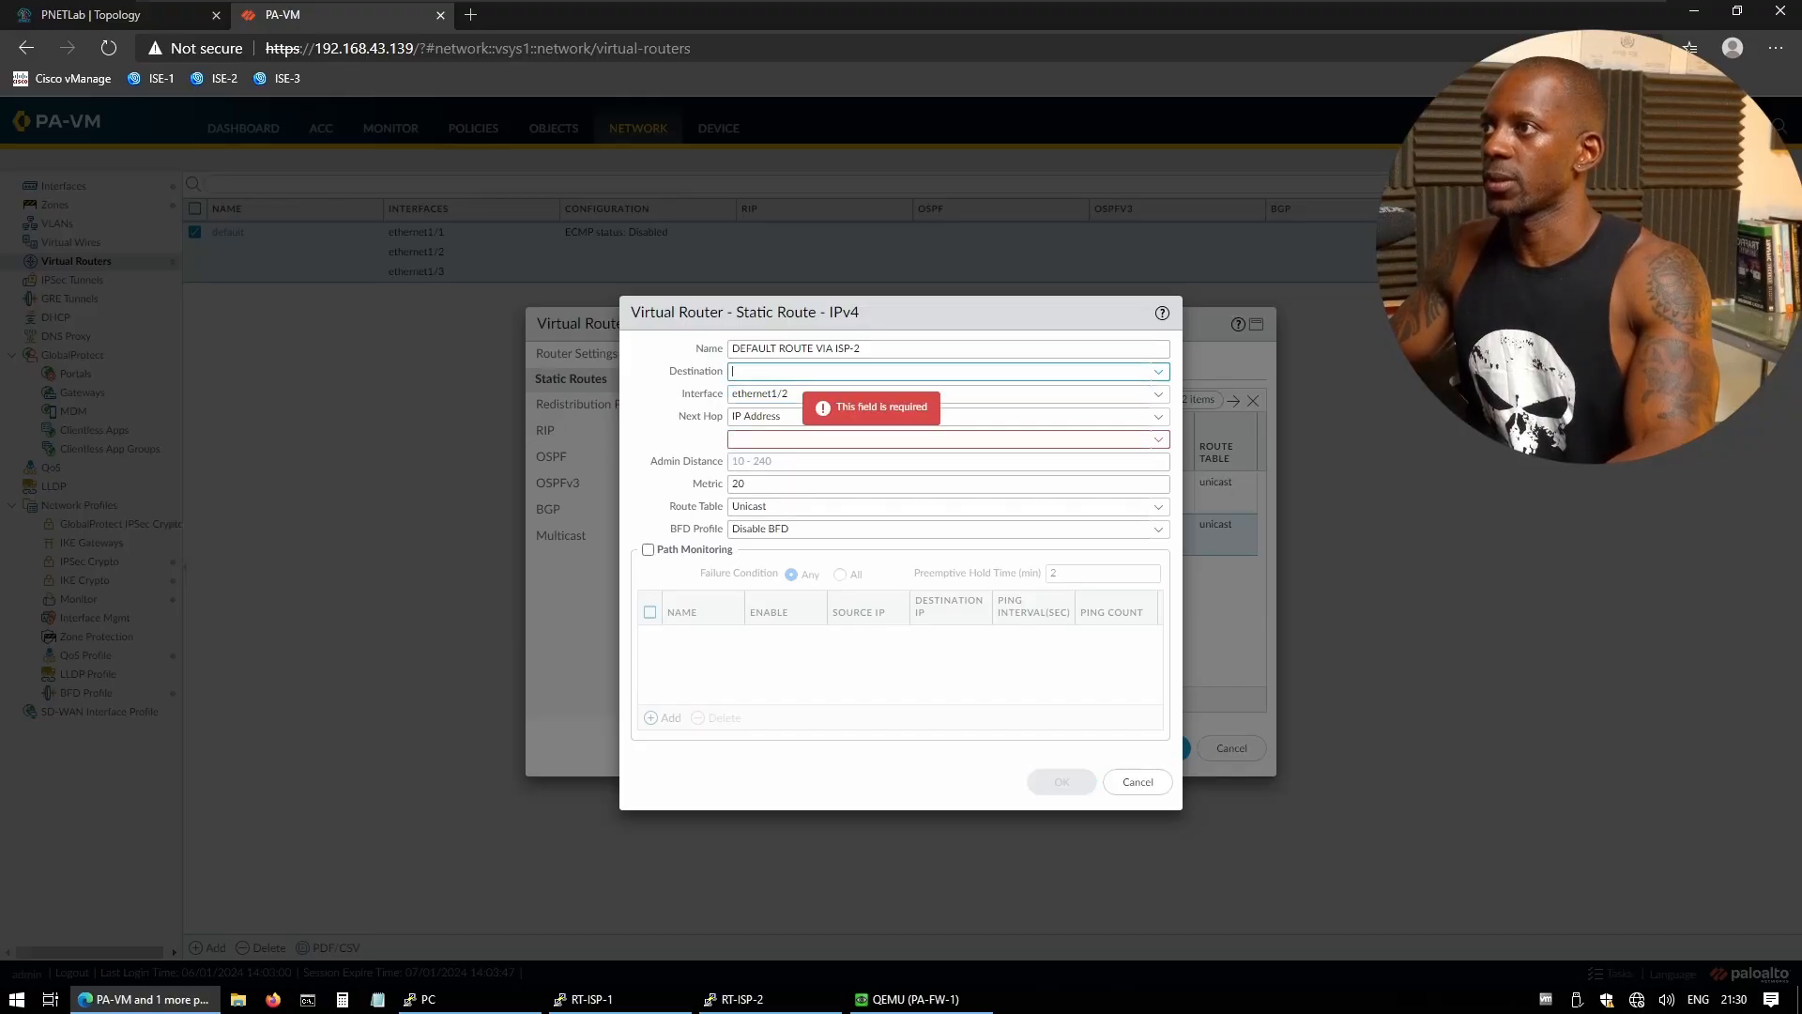
{"action": "type", "text": "0.0."}
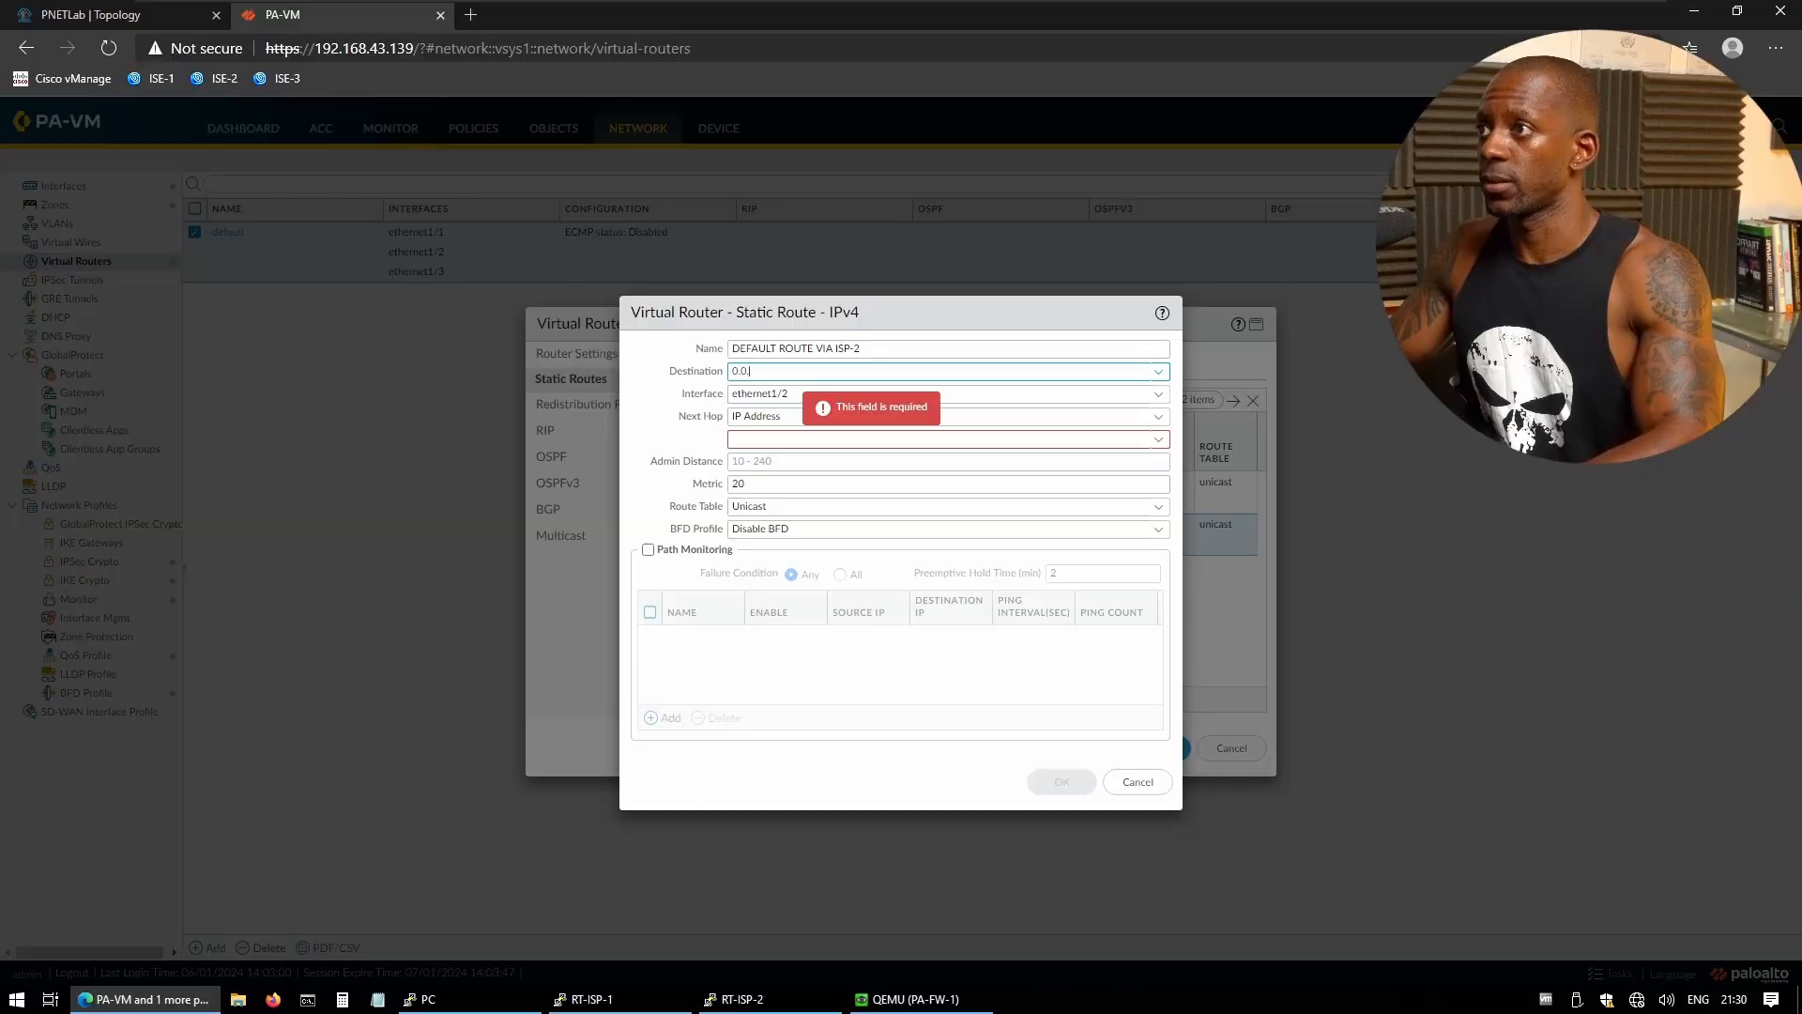
{"action": "type", "text": "0.0/0"}
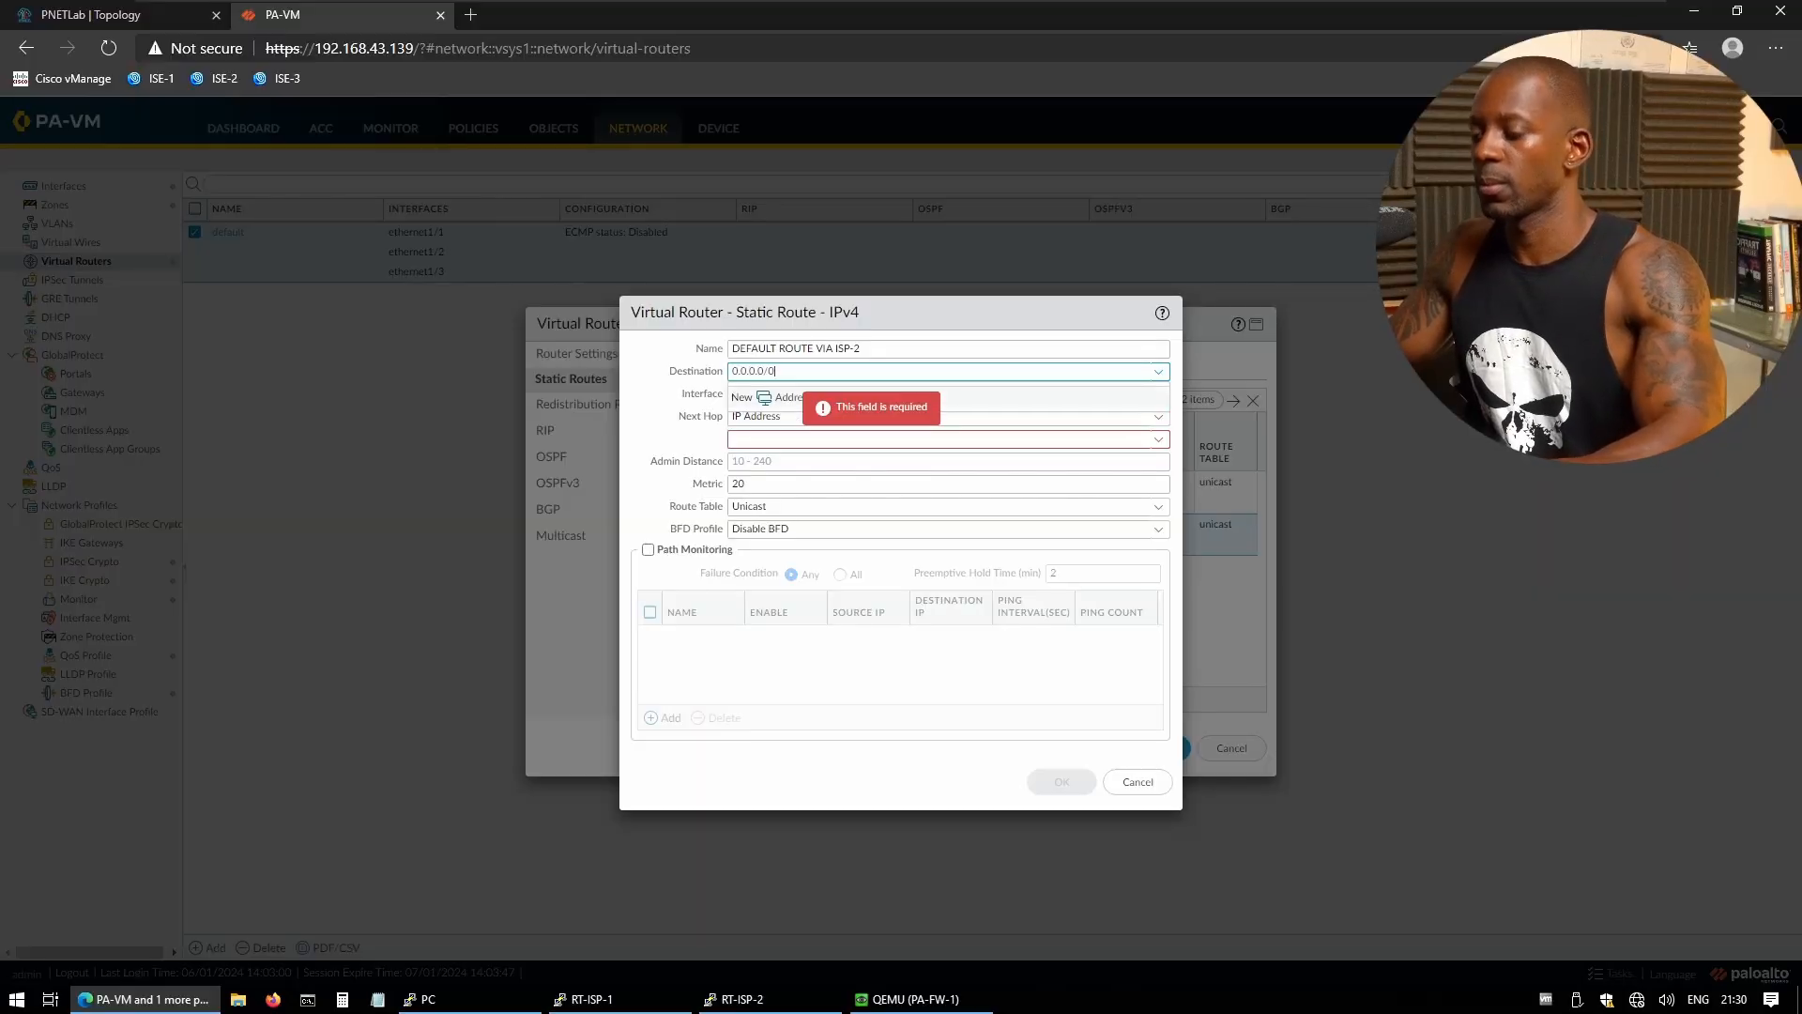
{"action": "left_click", "coordinate": [753, 438]}
{"action": "key", "text": "ctrl+v"}
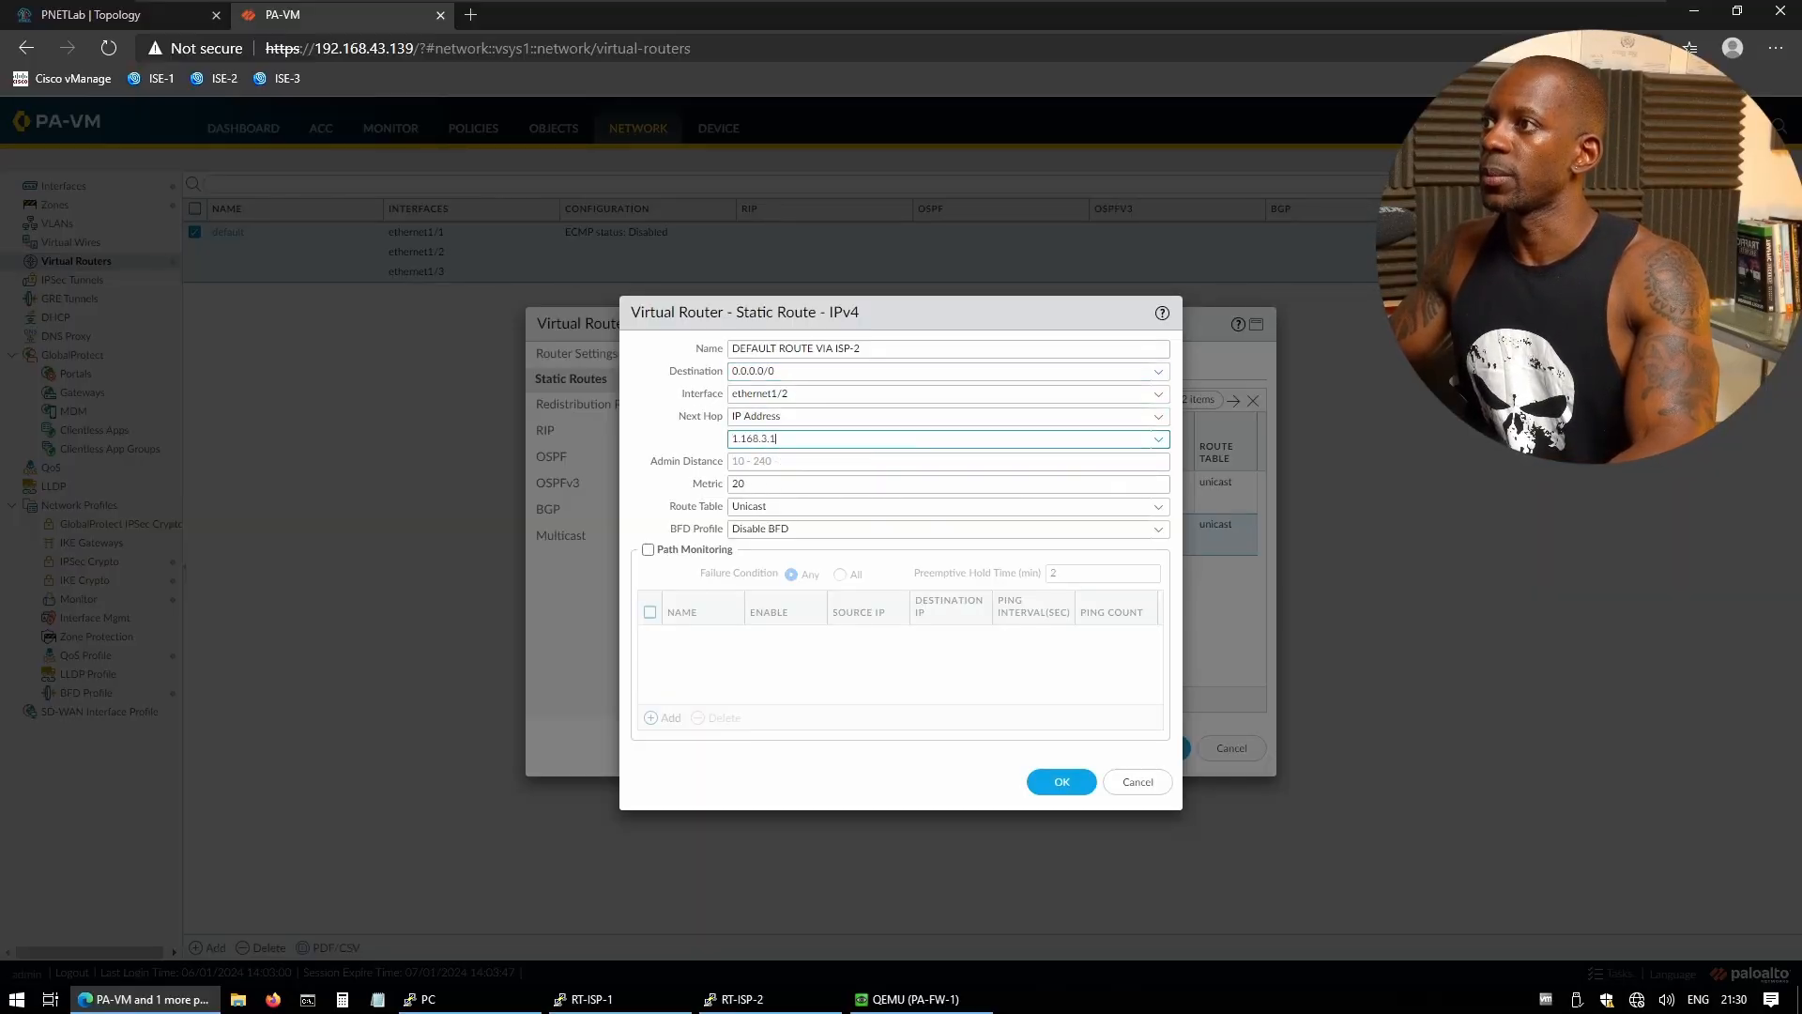
{"action": "key", "text": "Tab"}
{"action": "key", "text": "Tab"}
{"action": "key", "text": "Tab"}
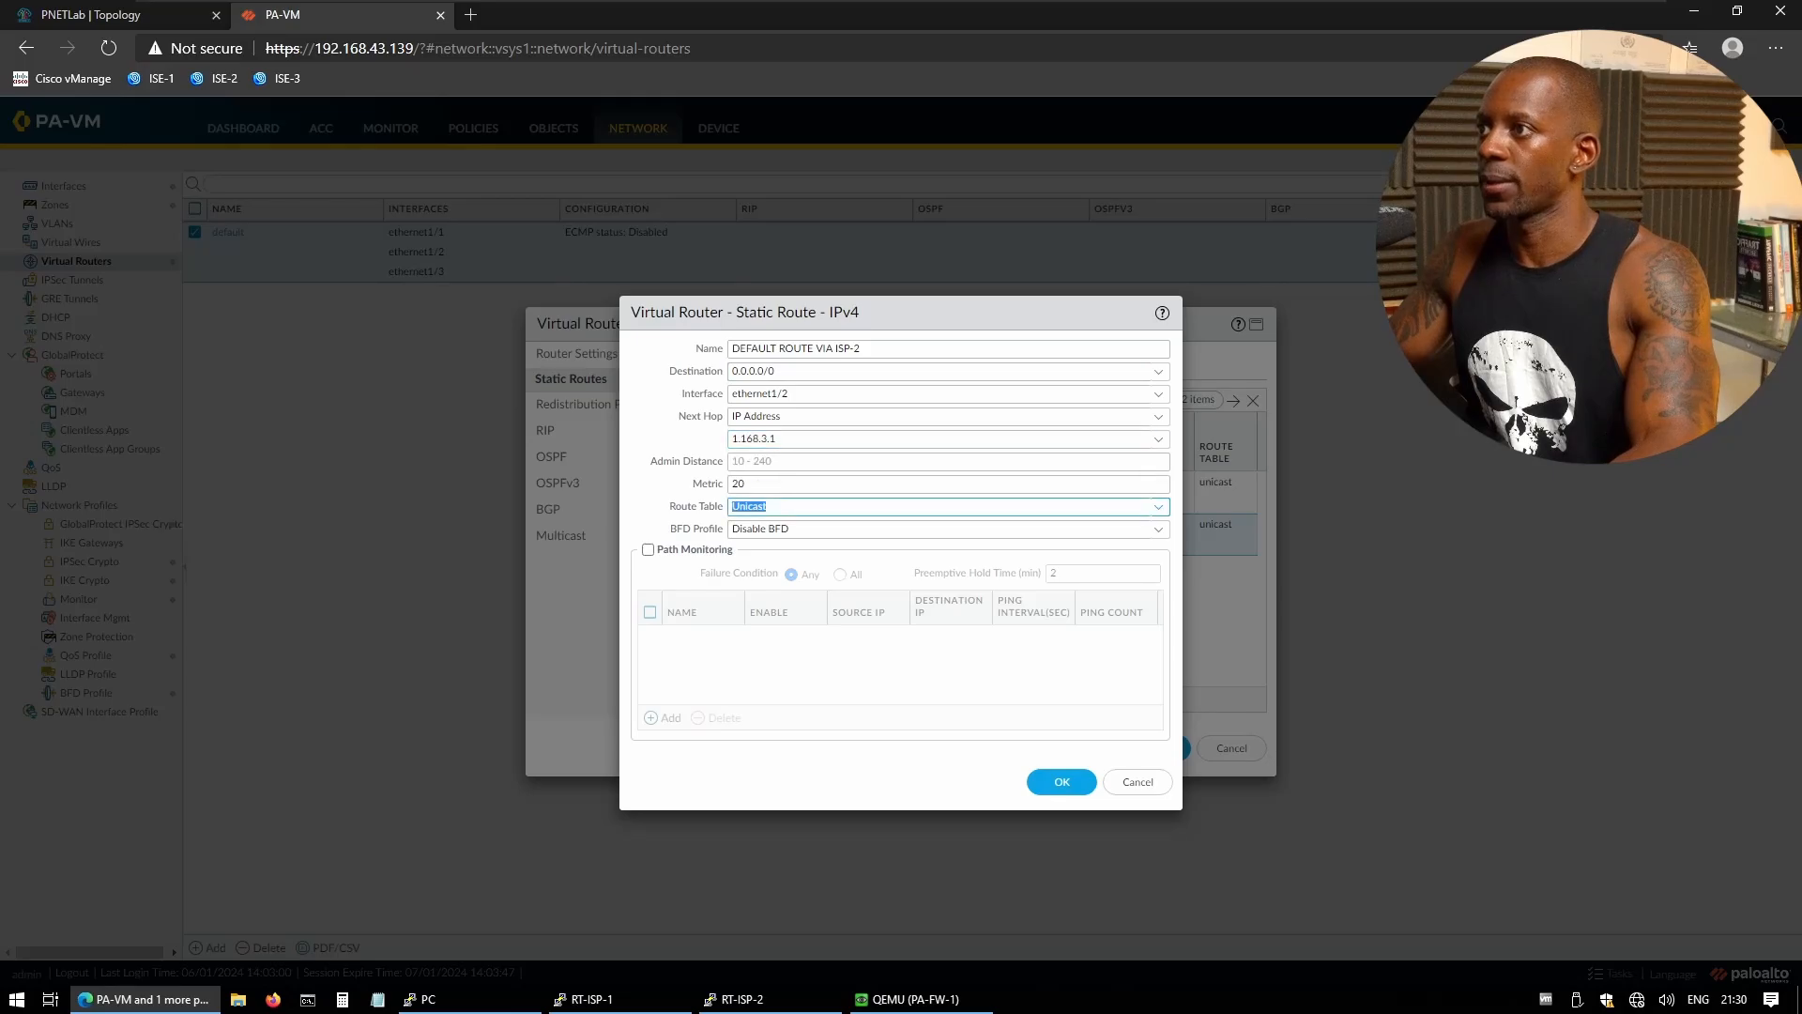
{"action": "left_click", "coordinate": [1061, 781]}
- Save the virtual router with both default static routes
{"action": "left_click", "coordinate": [1152, 750]}
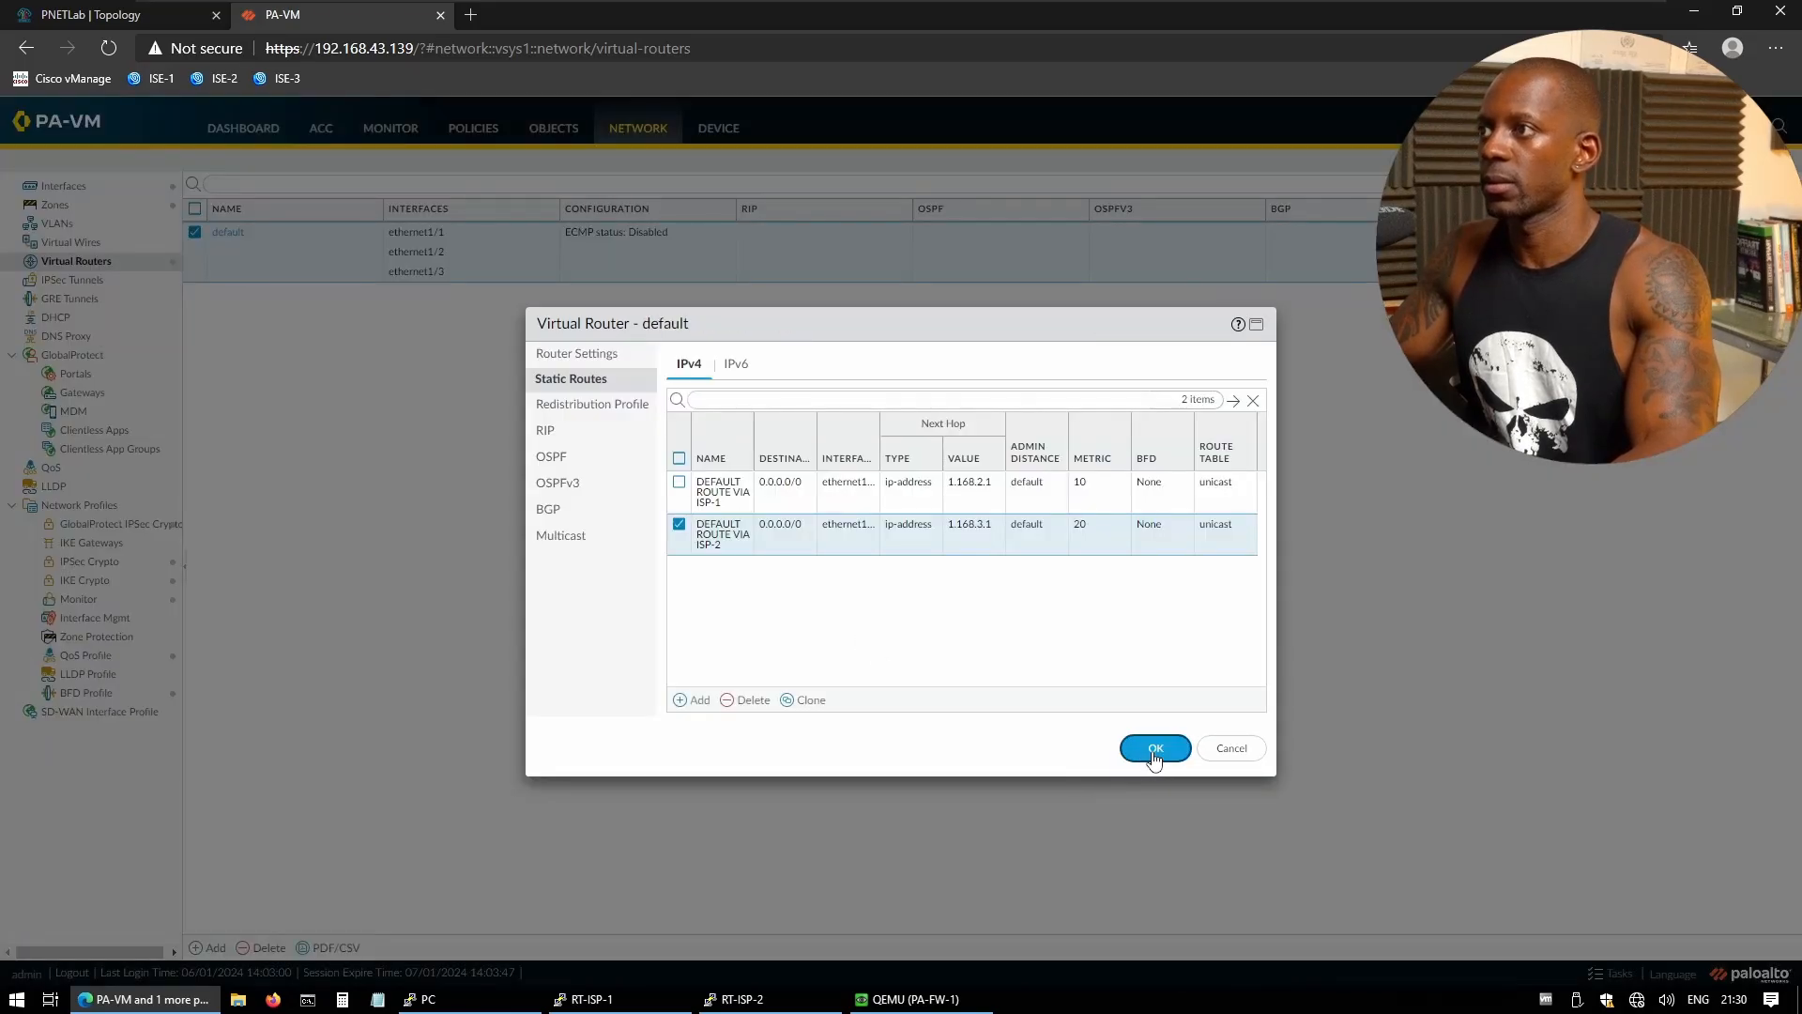
{"action": "left_click", "coordinate": [679, 481]}
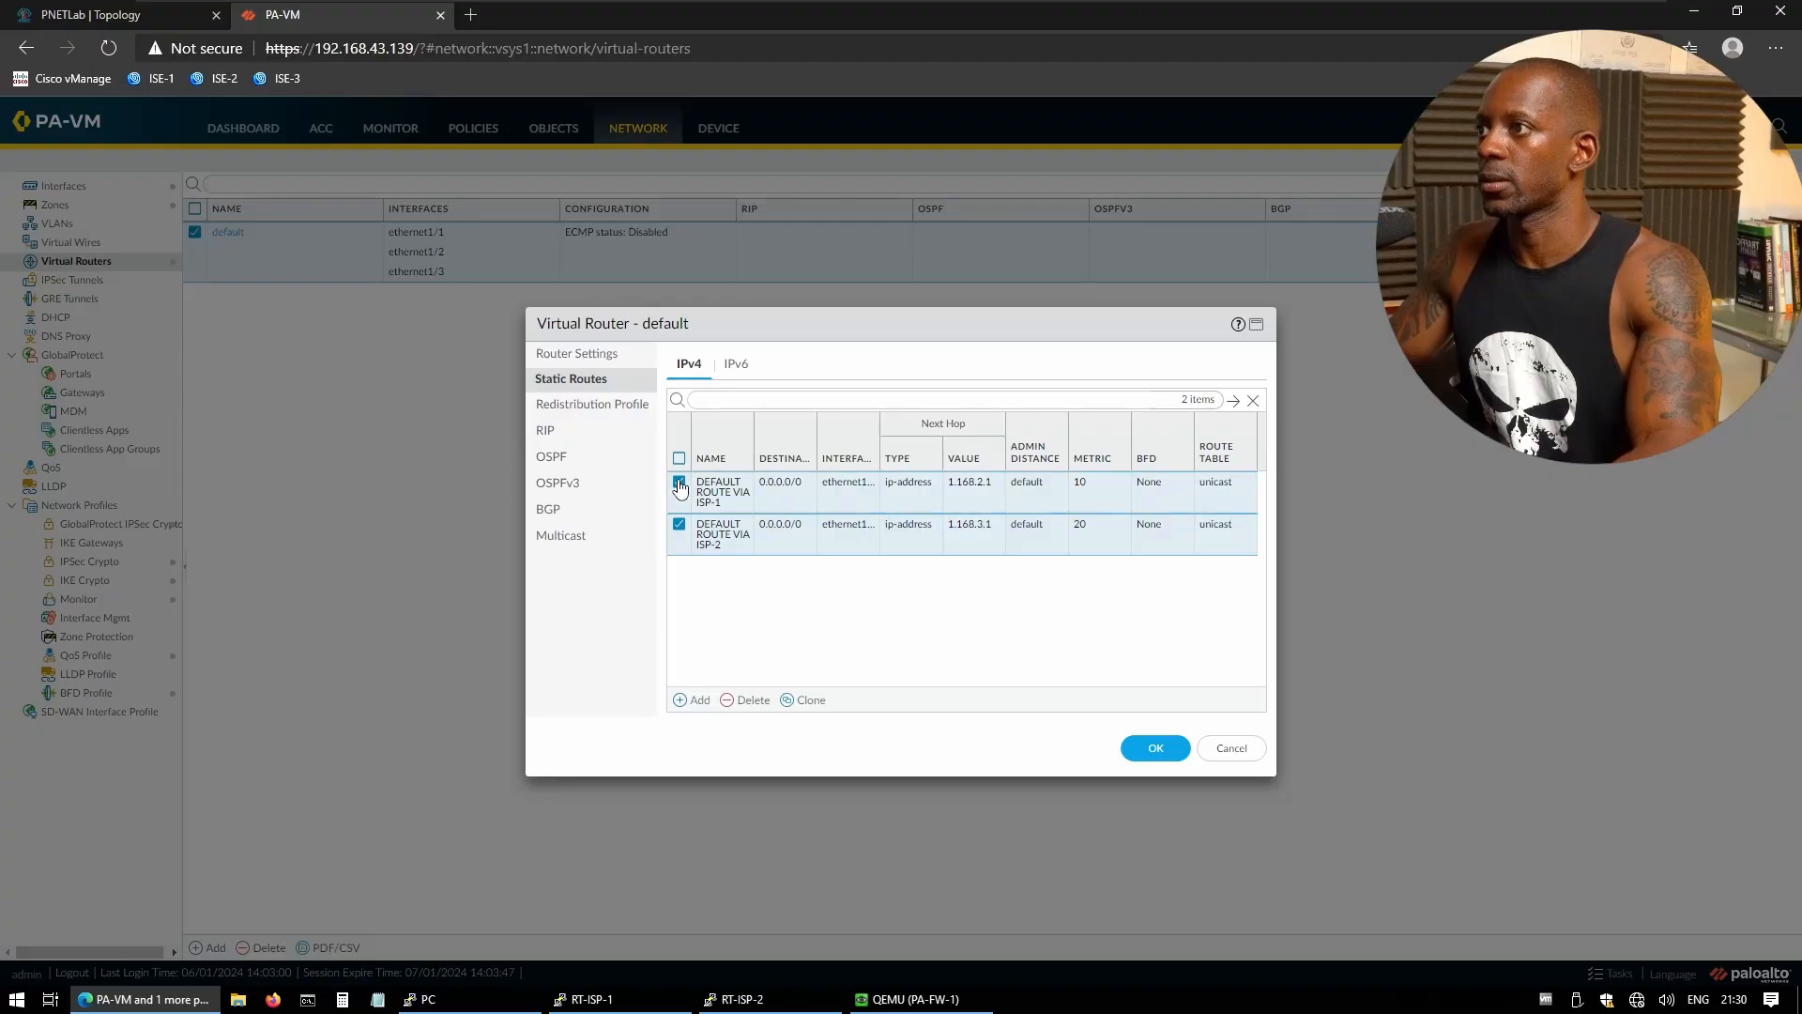
{"action": "left_click", "coordinate": [678, 524]}
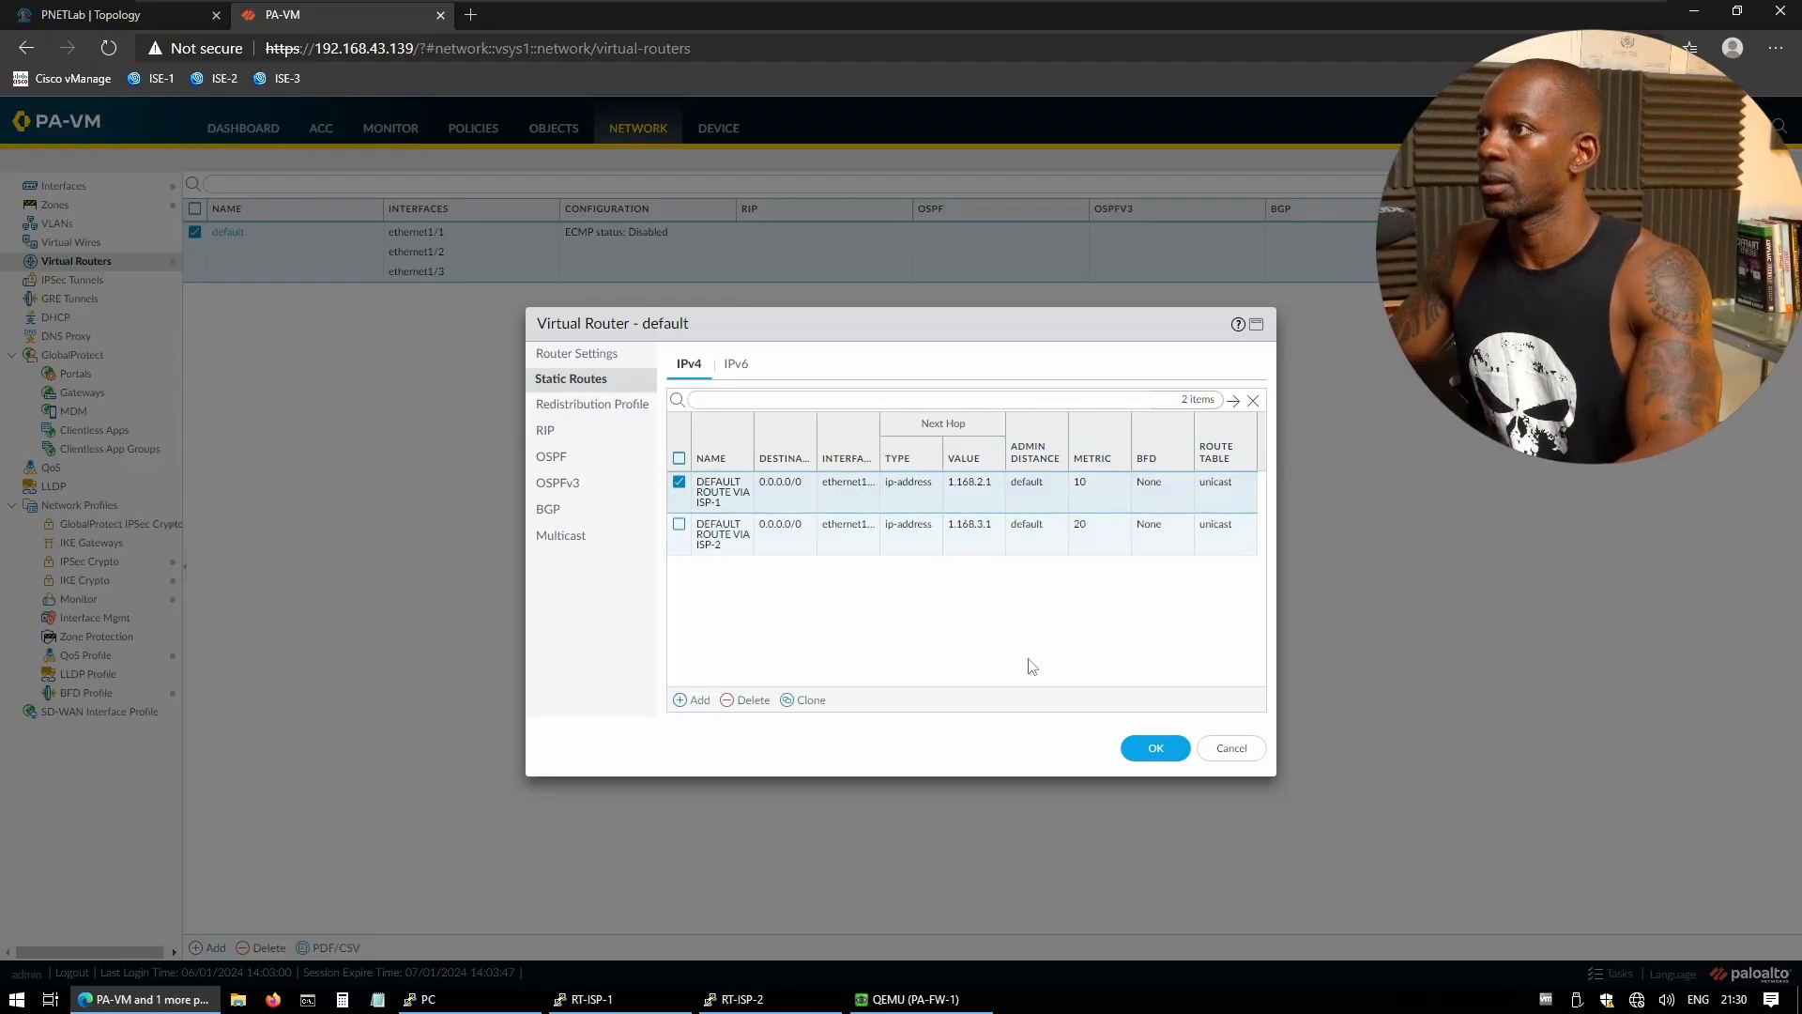
{"action": "left_click", "coordinate": [1146, 747]}
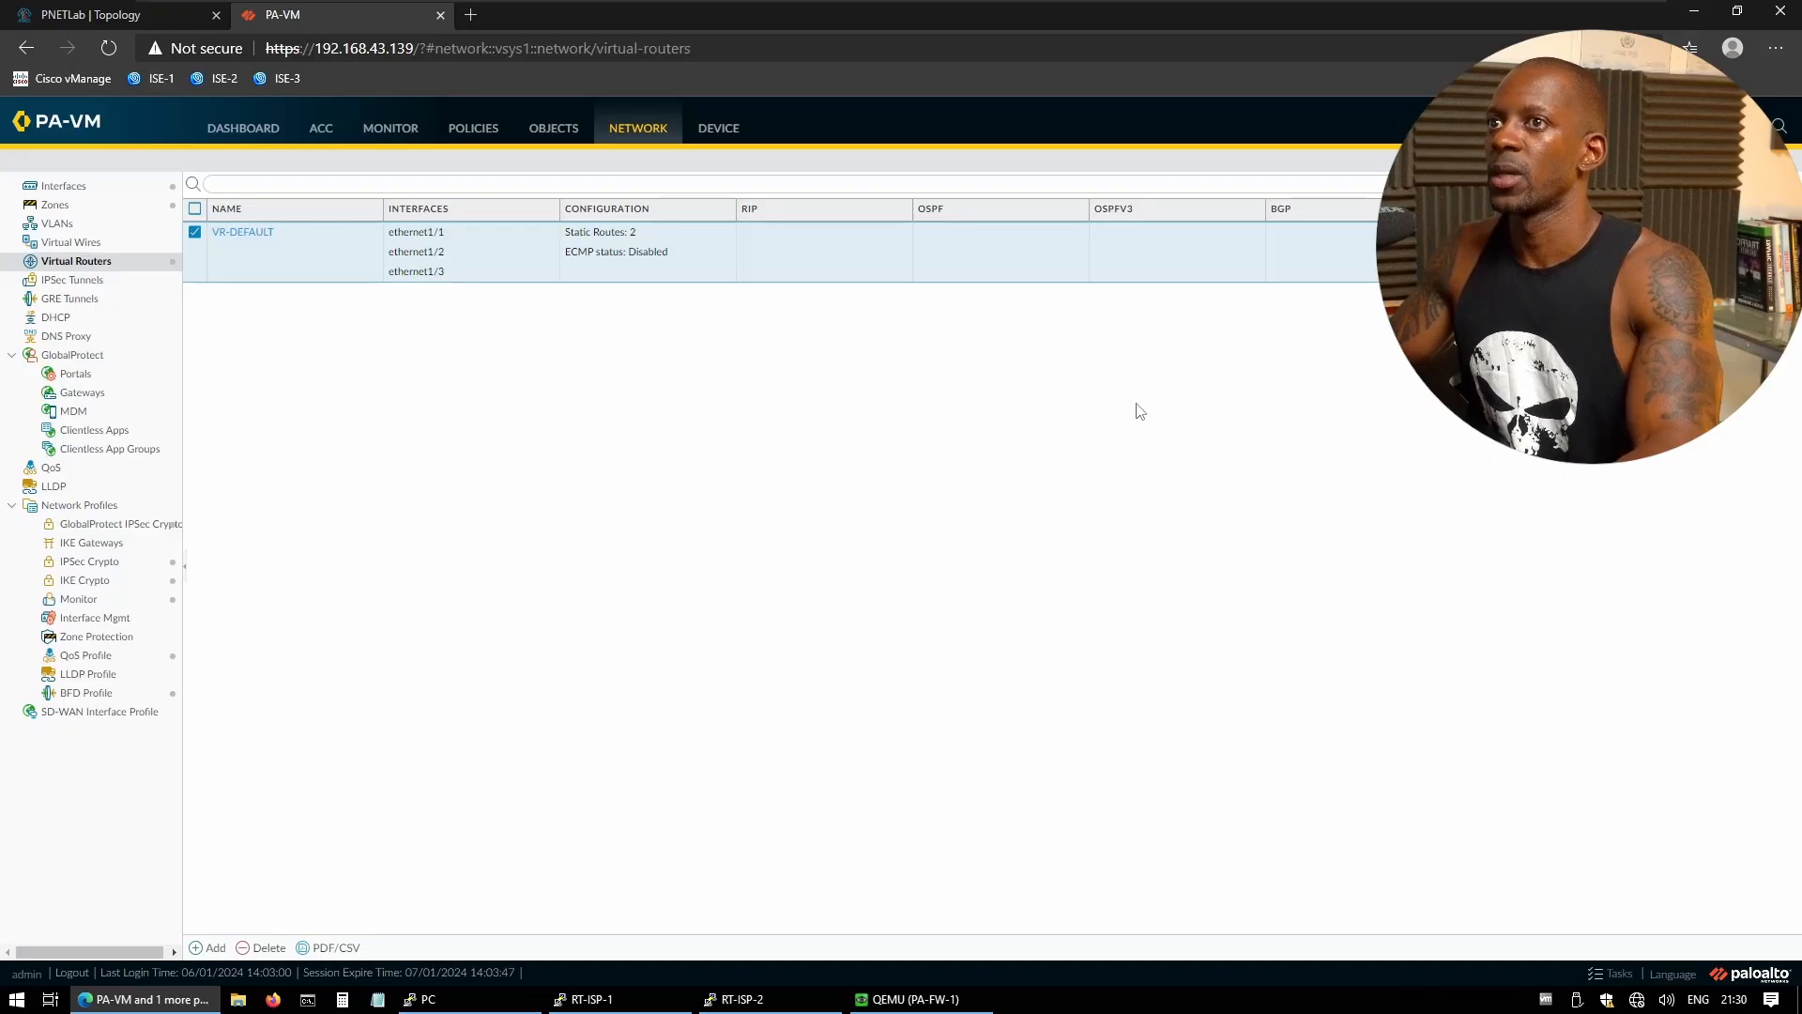
- Commit the configuration to the firewall and close the commit status report
{"action": "left_click", "coordinate": [1657, 127]}
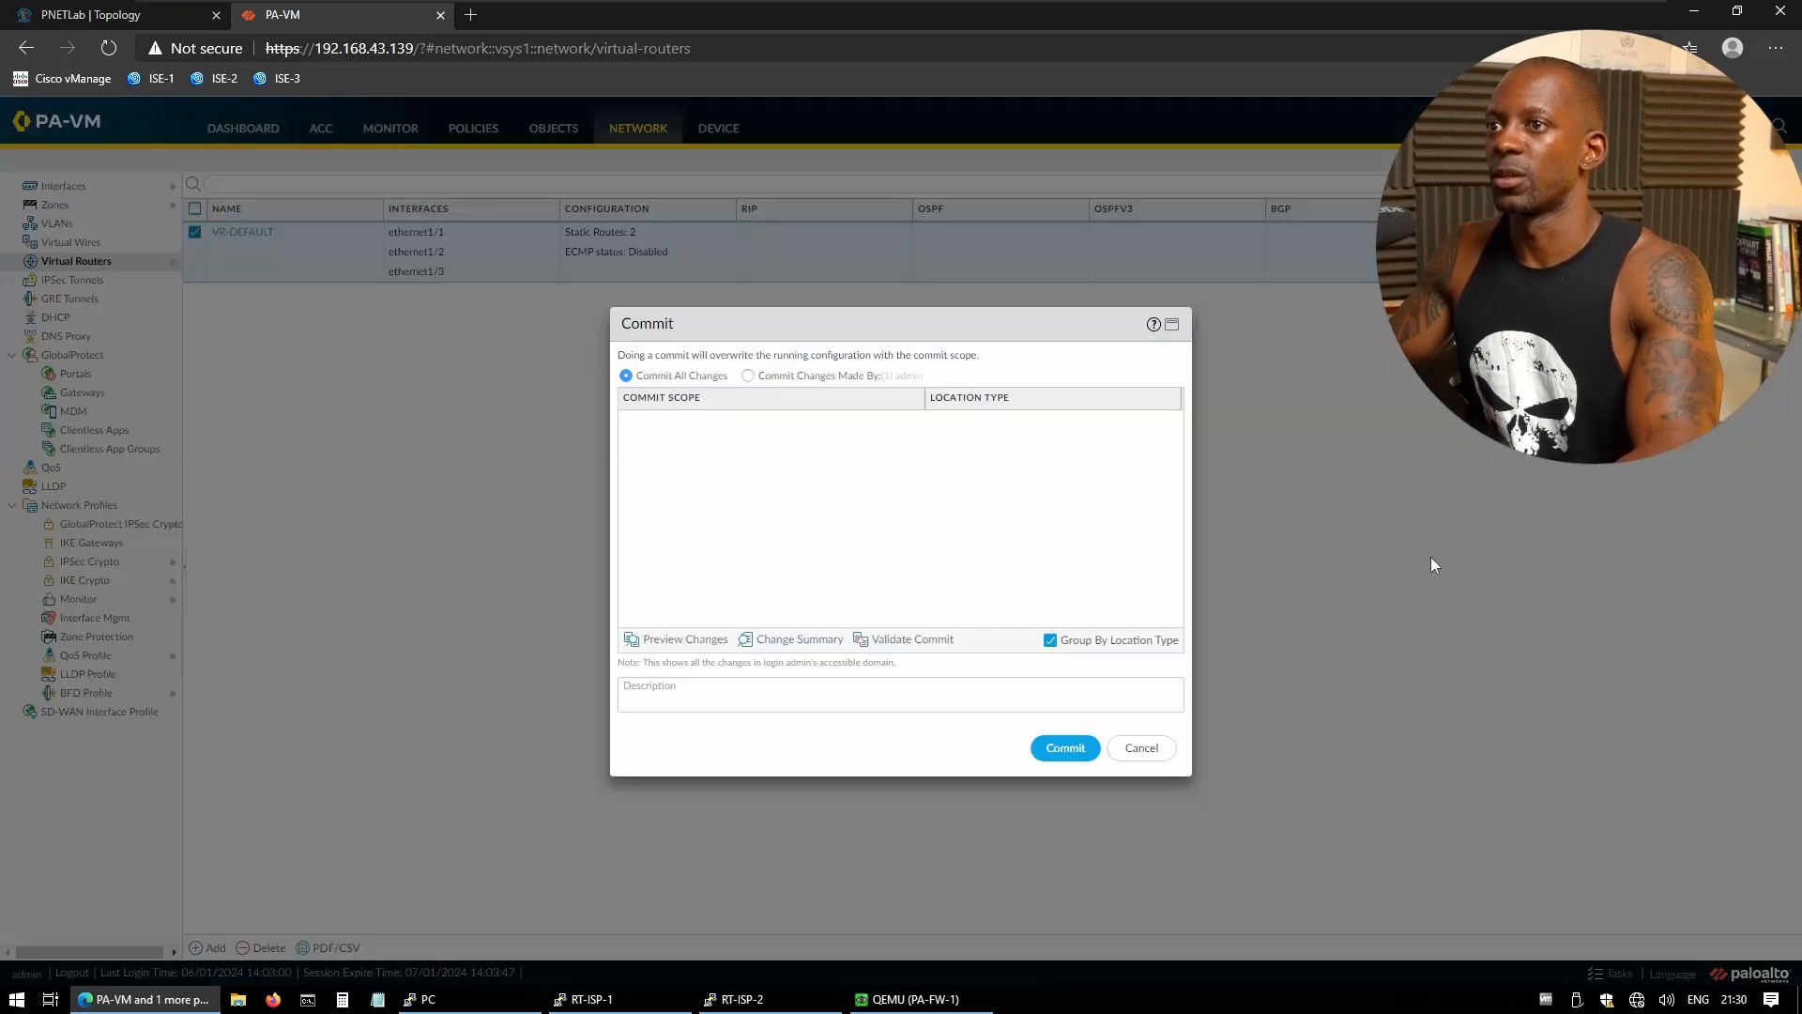
{"action": "left_click", "coordinate": [1076, 756]}
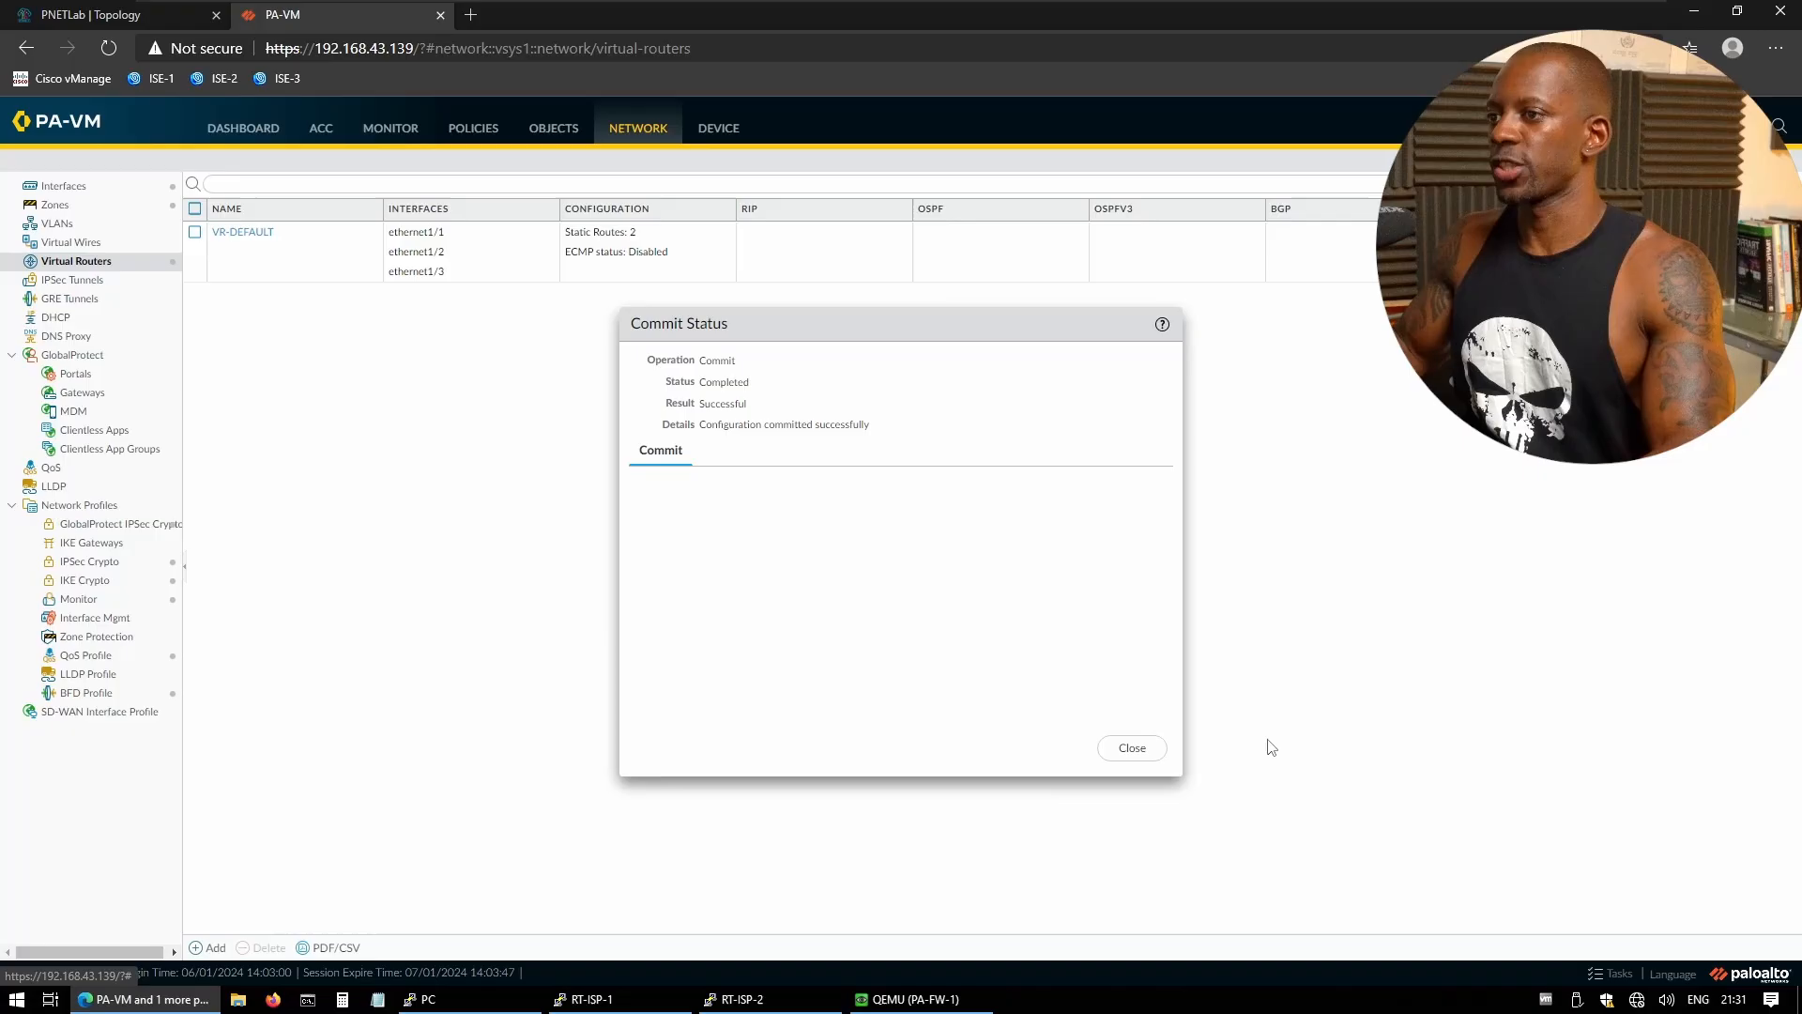
{"action": "left_click", "coordinate": [1140, 757]}
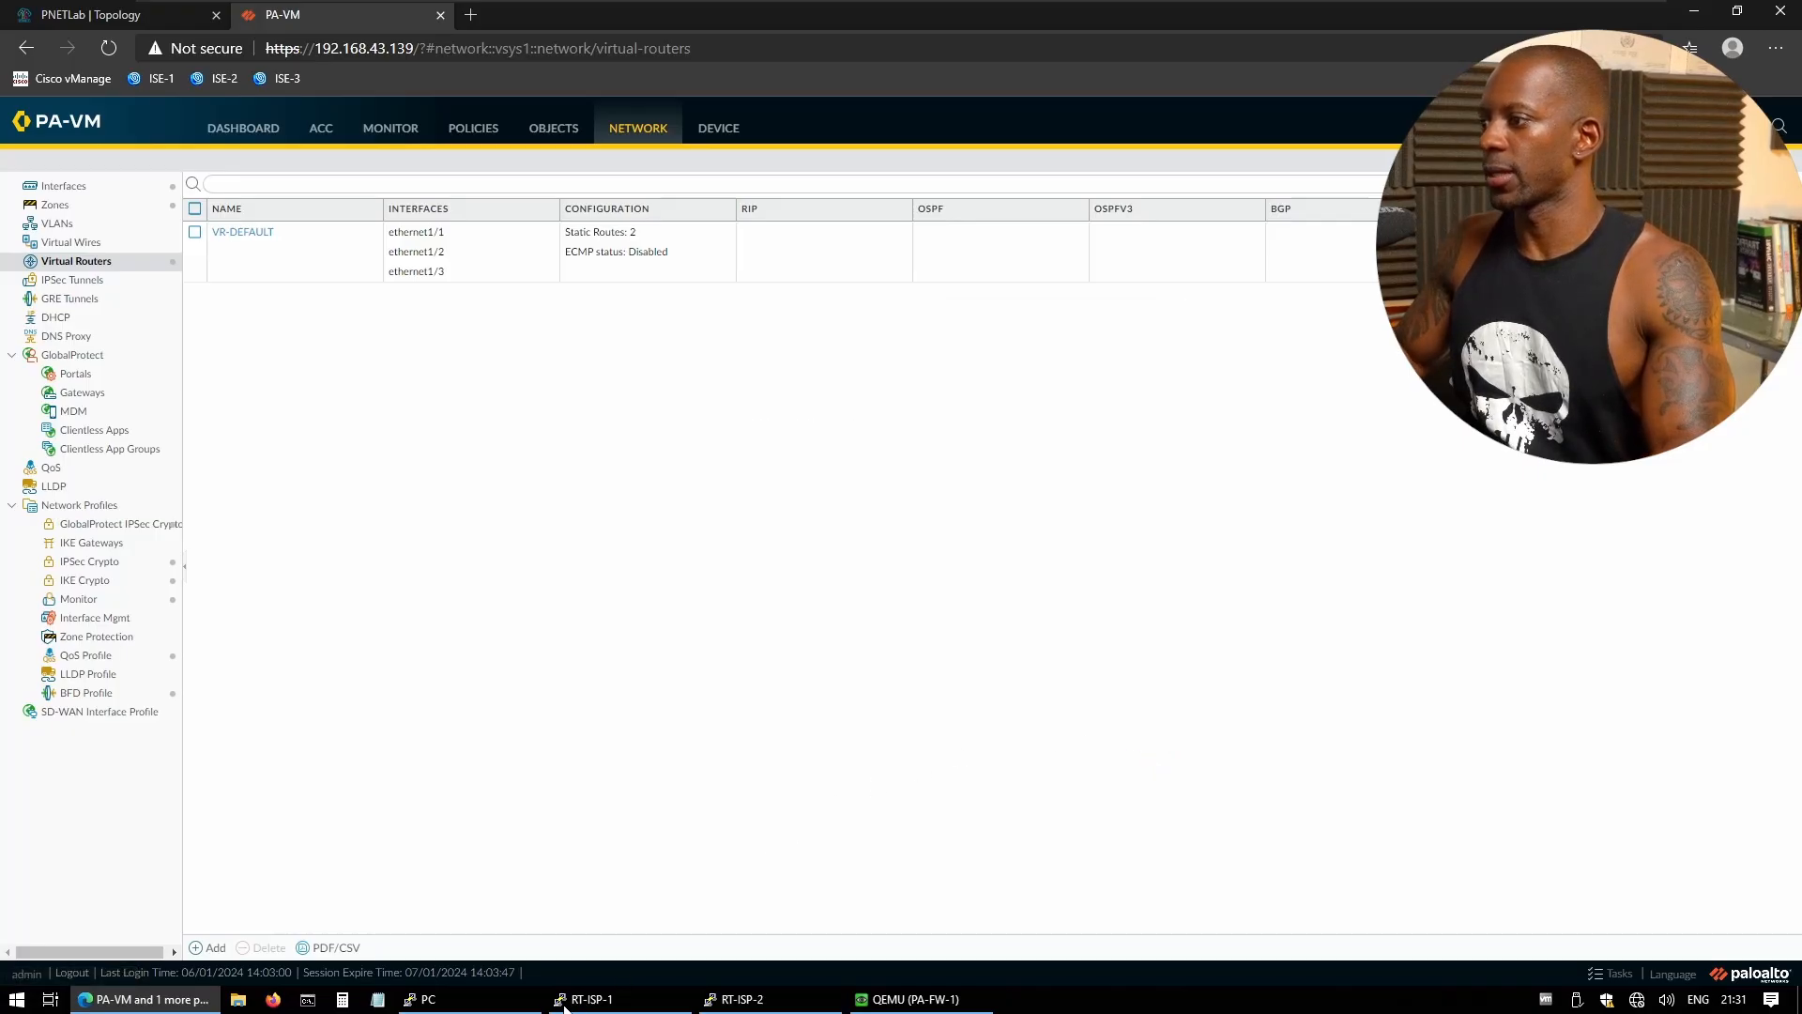
{"action": "left_click", "coordinate": [422, 999]}
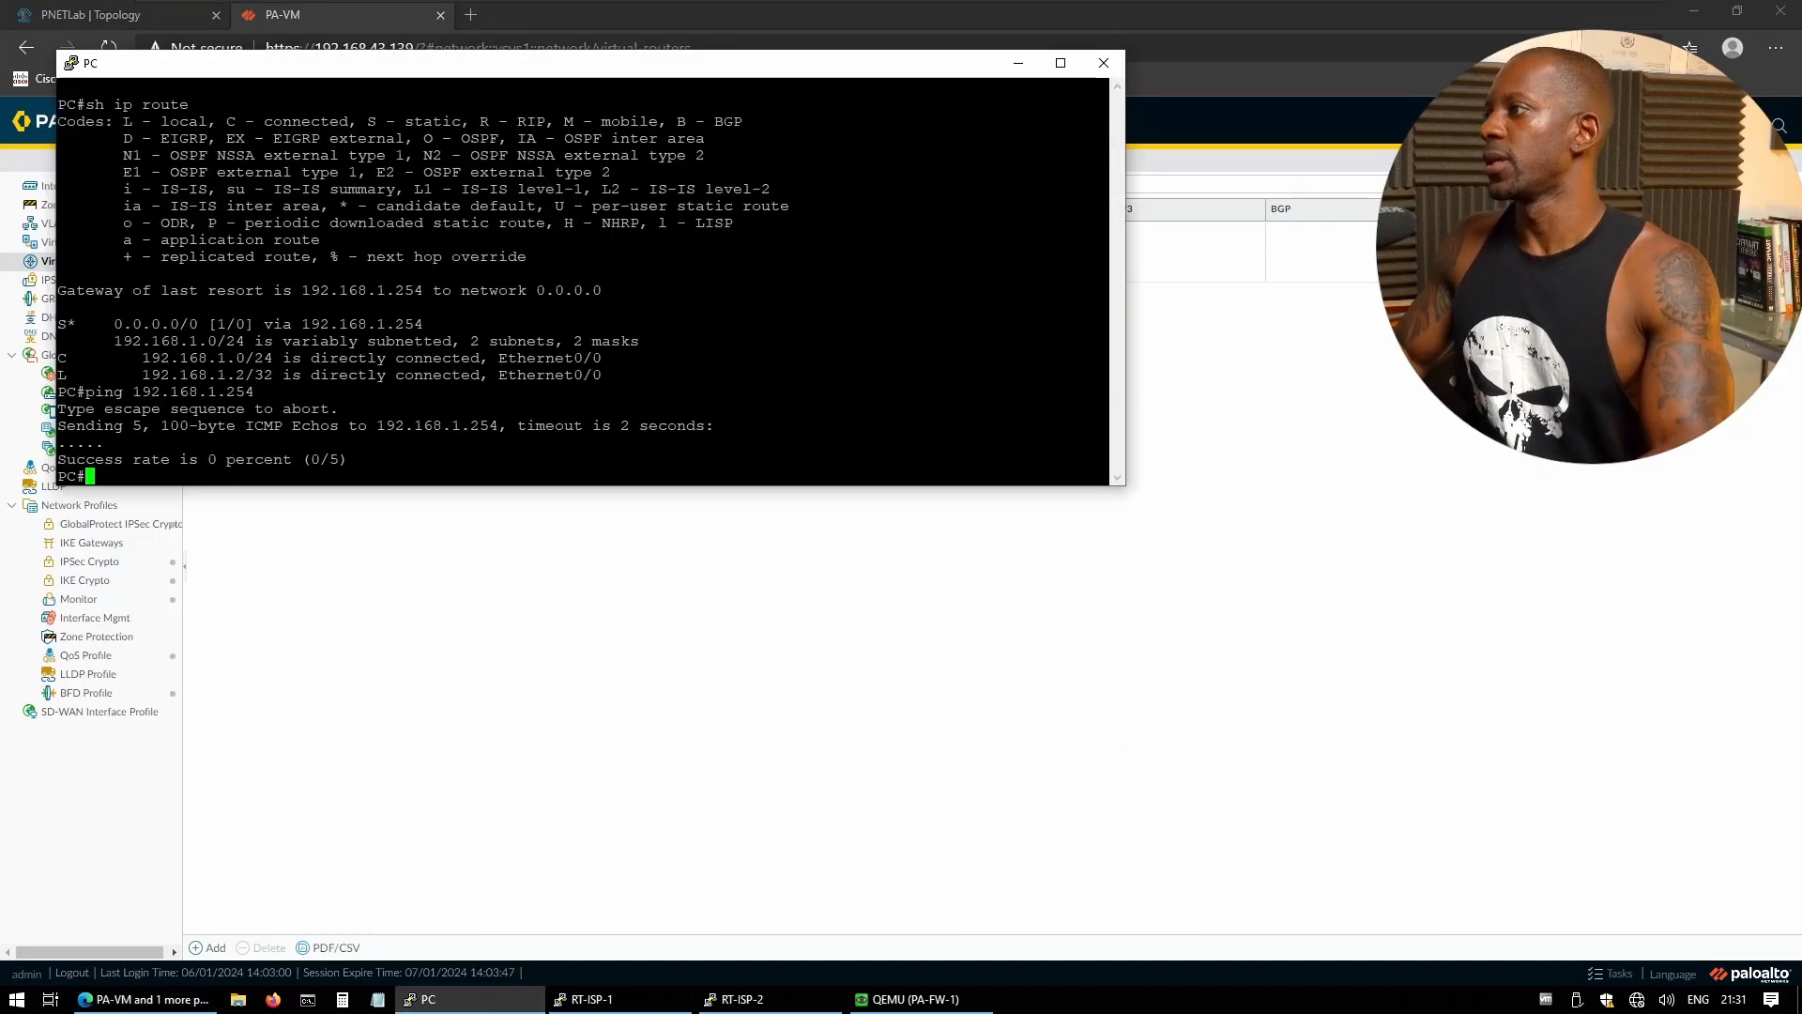
- Ping 1.168.4.4 from the PC console
{"action": "type", "text": "PING"}
{"action": "key", "text": "BackSpace"}
{"action": "key", "text": "BackSpace"}
{"action": "key", "text": "BackSpace"}
{"action": "key", "text": "BackSpace"}
{"action": "key", "text": "BackSpace"}
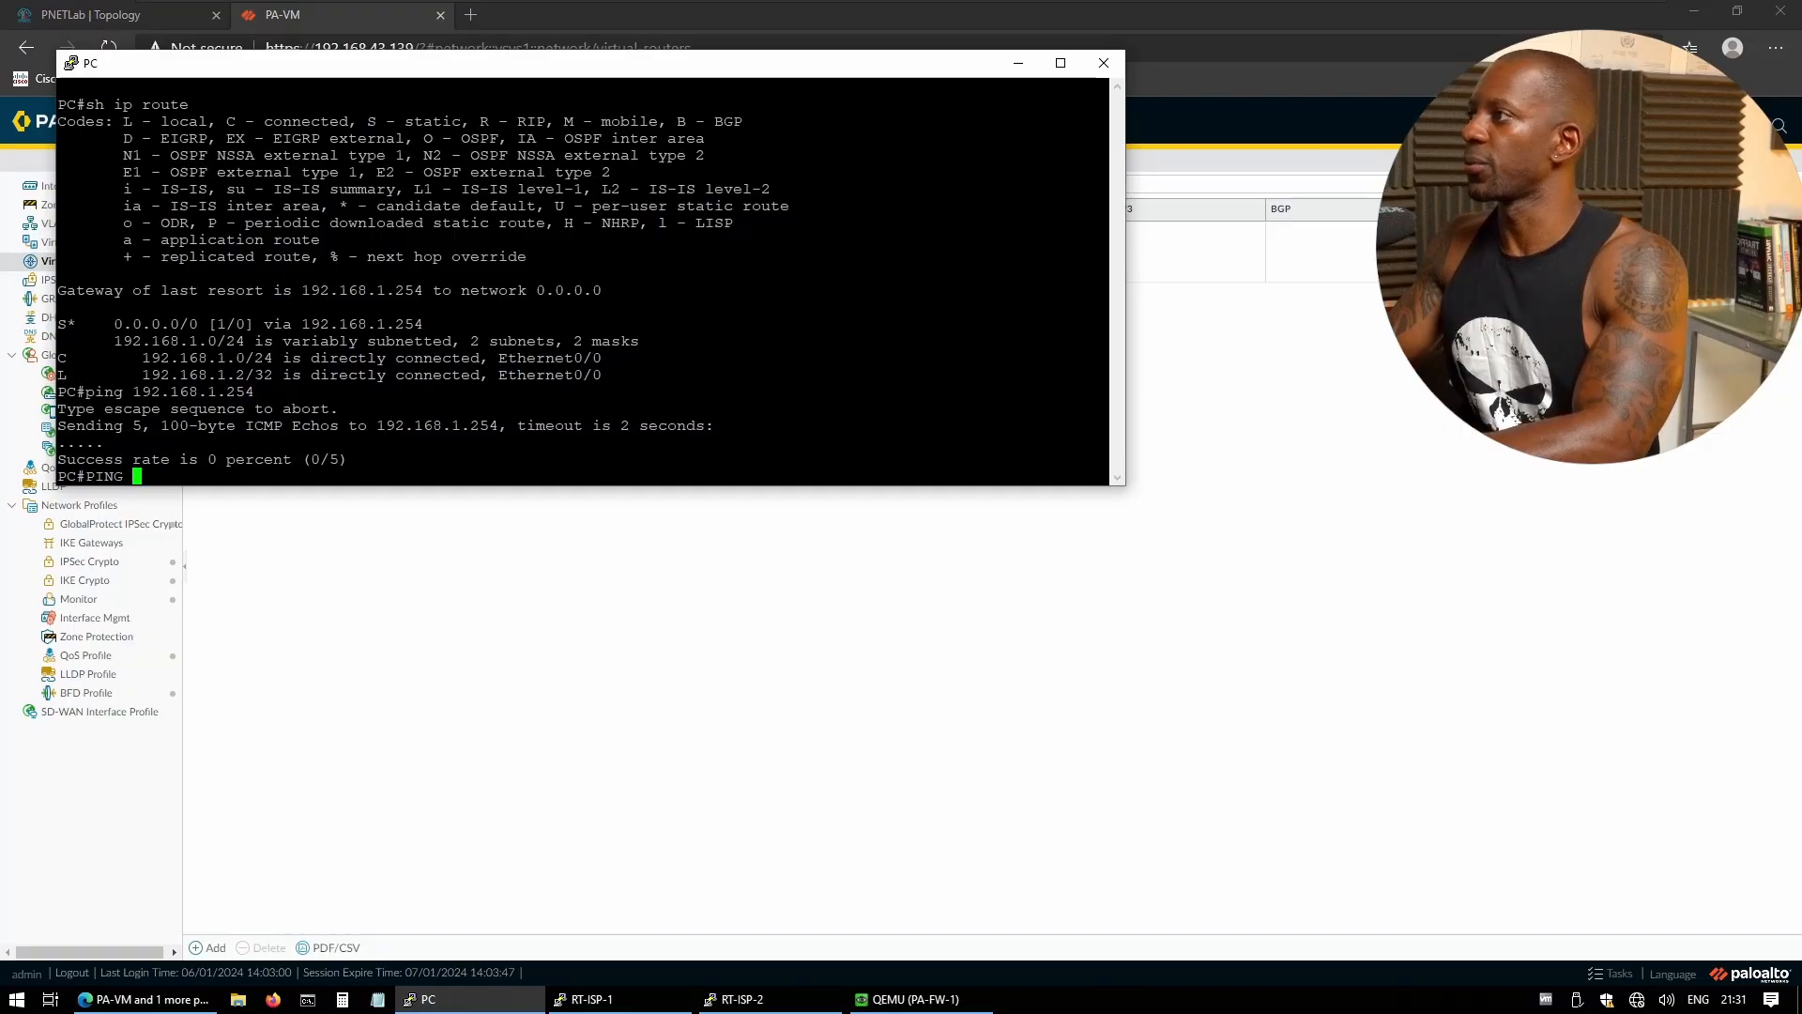
{"action": "type", "text": "ping"}
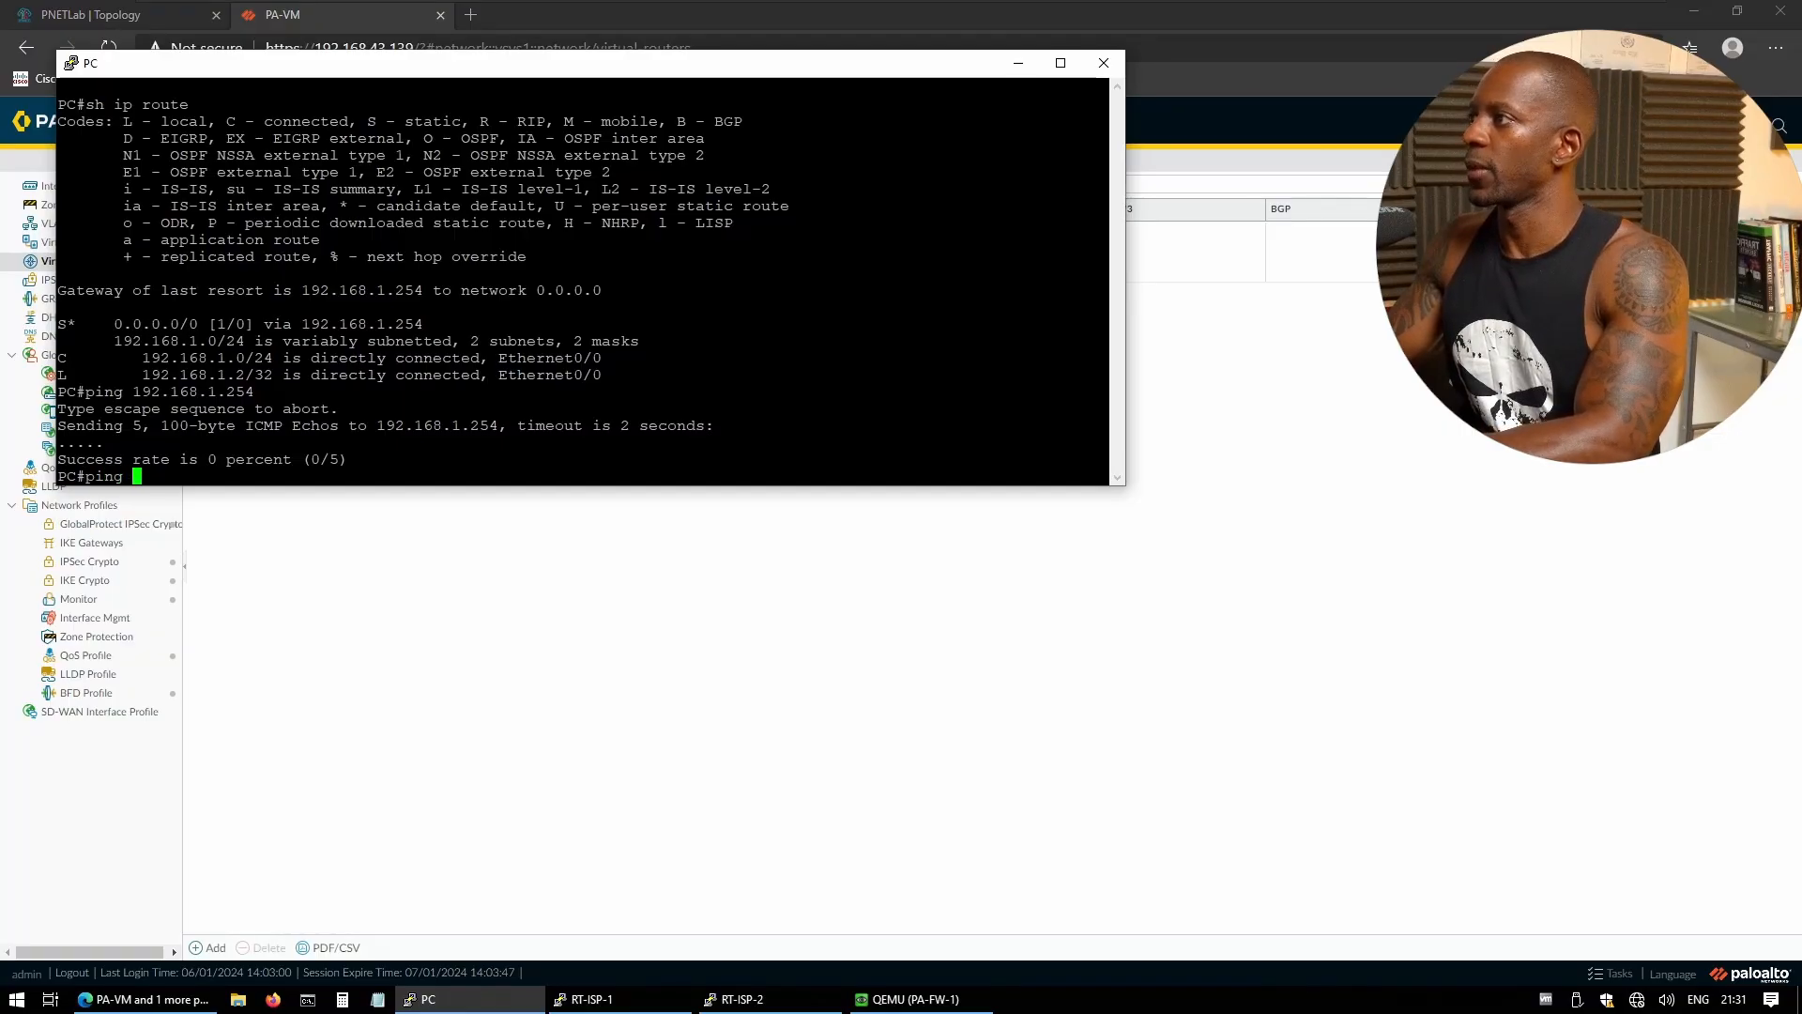
{"action": "key", "text": "alt+Tab"}
{"action": "key", "text": "alt+Tab"}
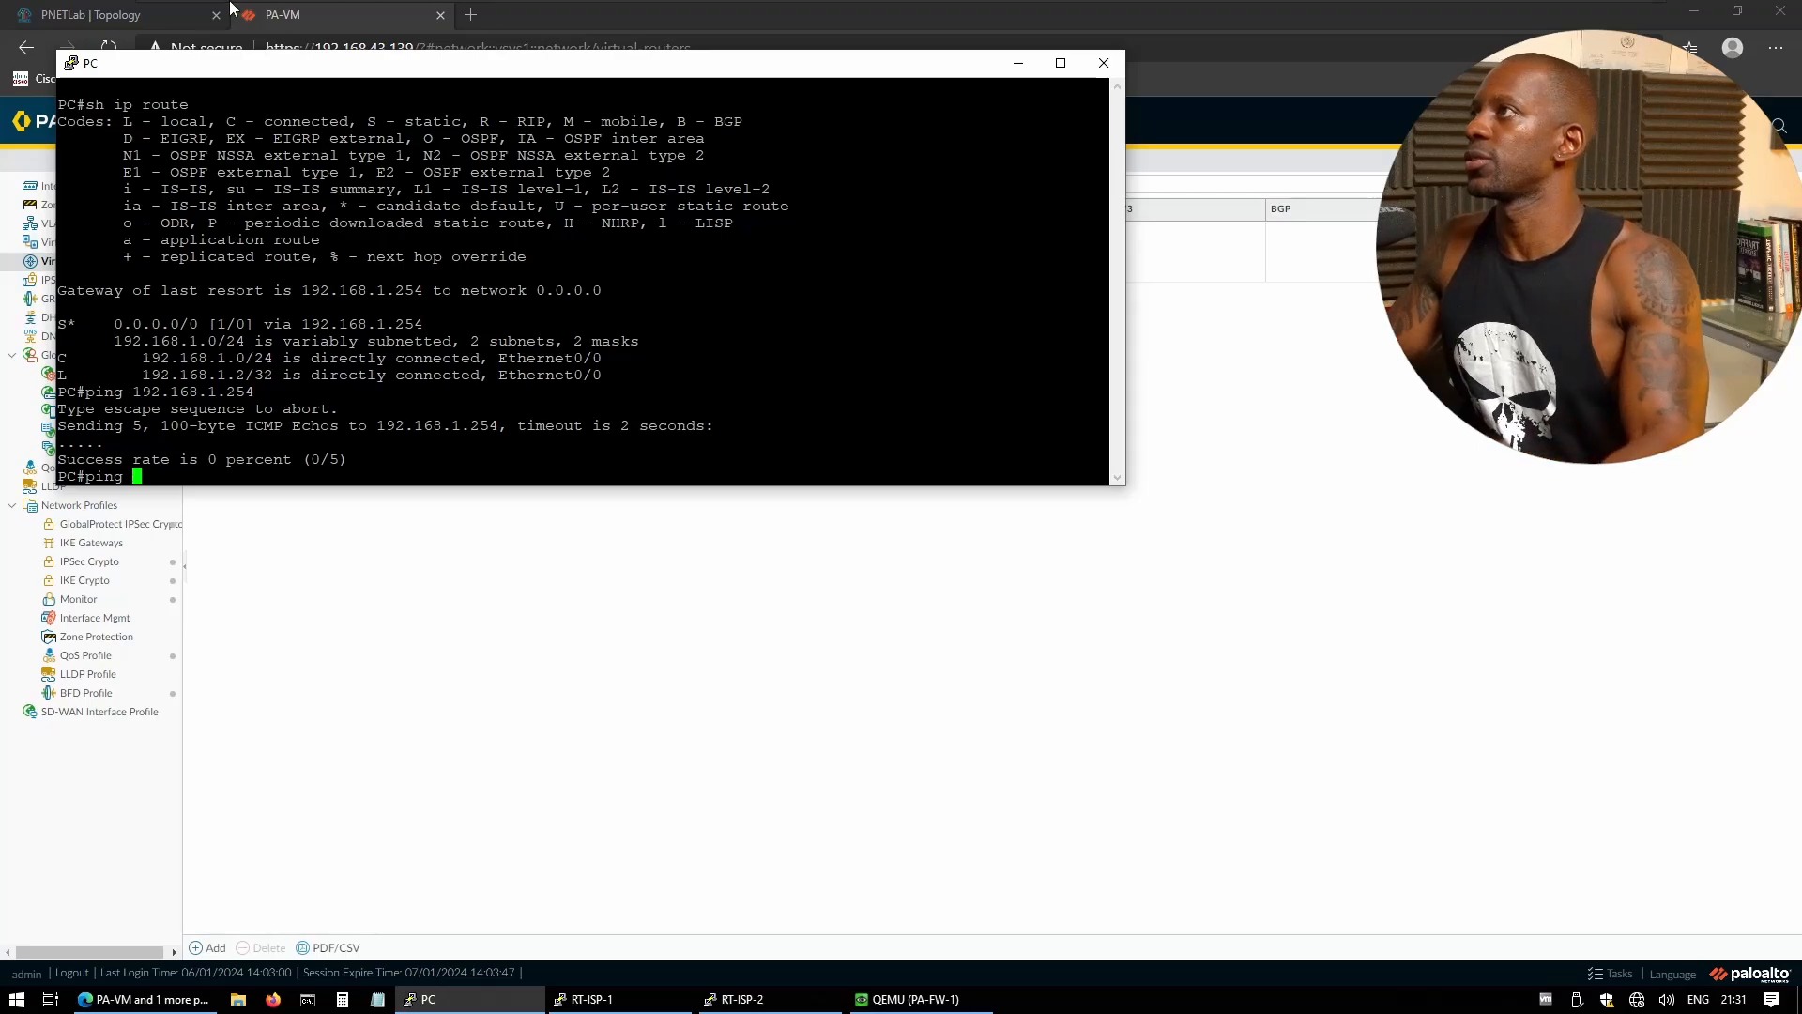
{"action": "left_click", "coordinate": [127, 14]}
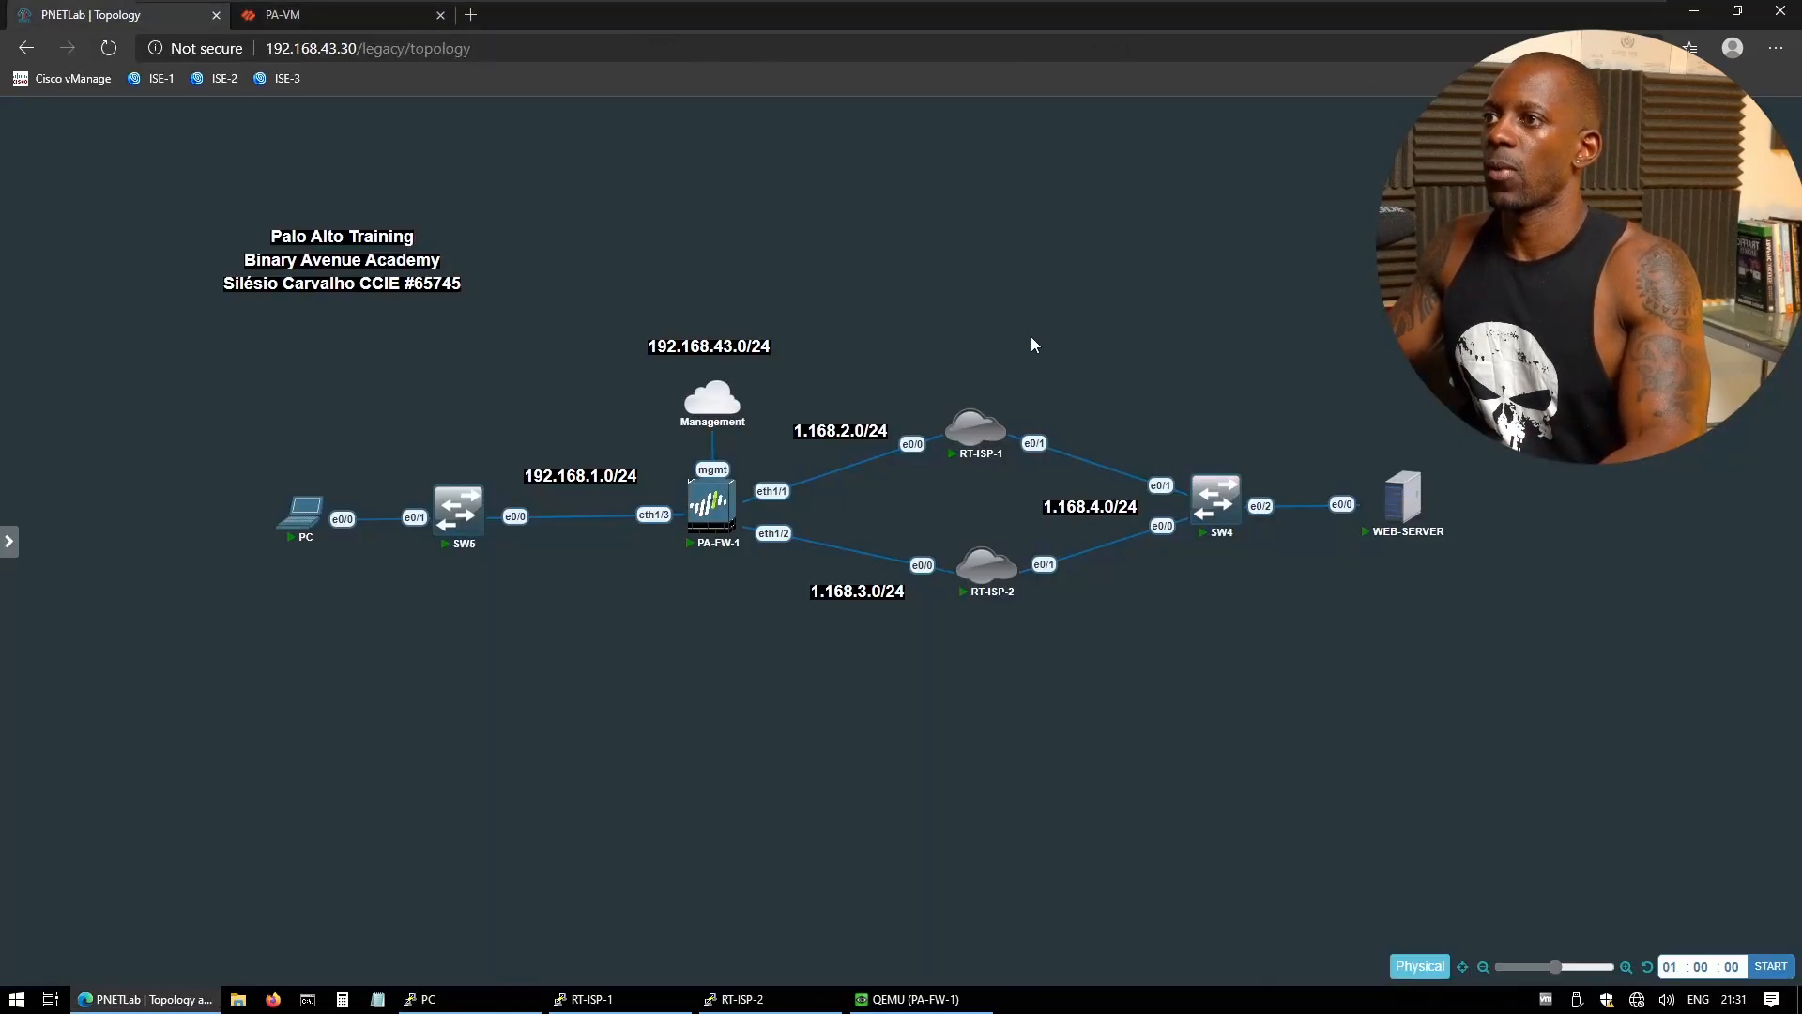
{"action": "key", "text": "alt+Tab"}
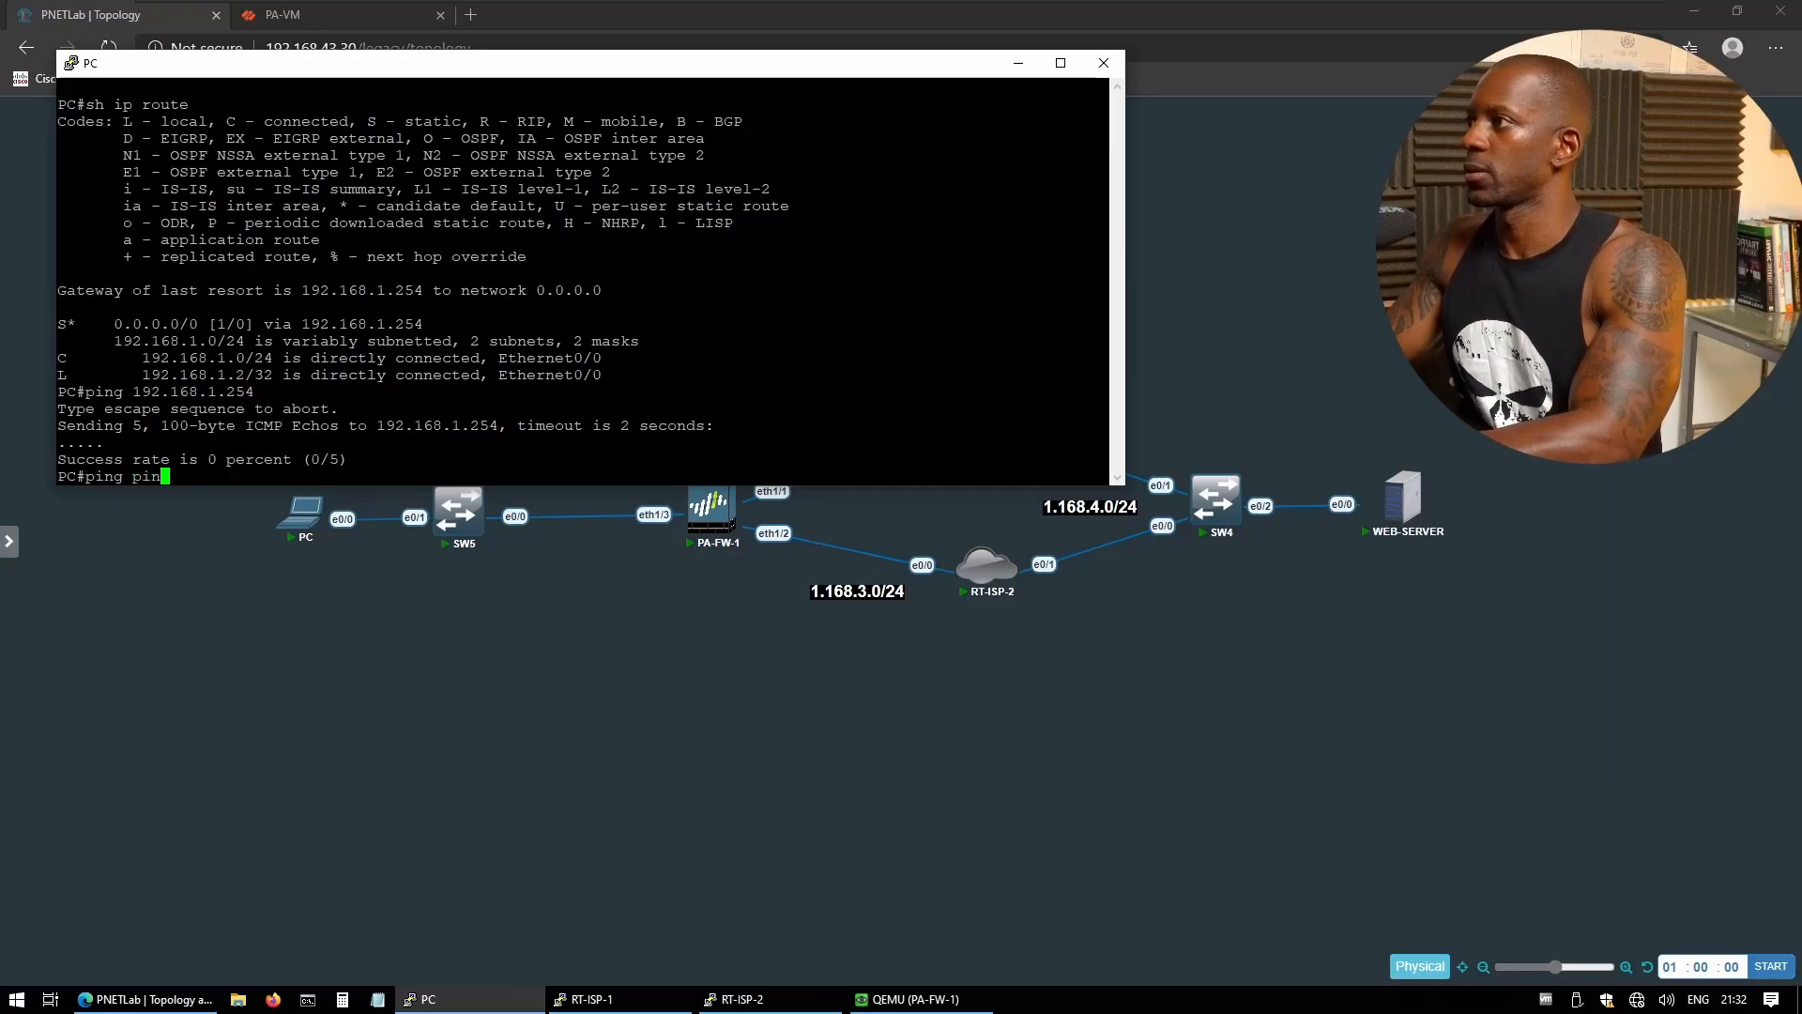
{"action": "type", "text": "ping 1.16"}
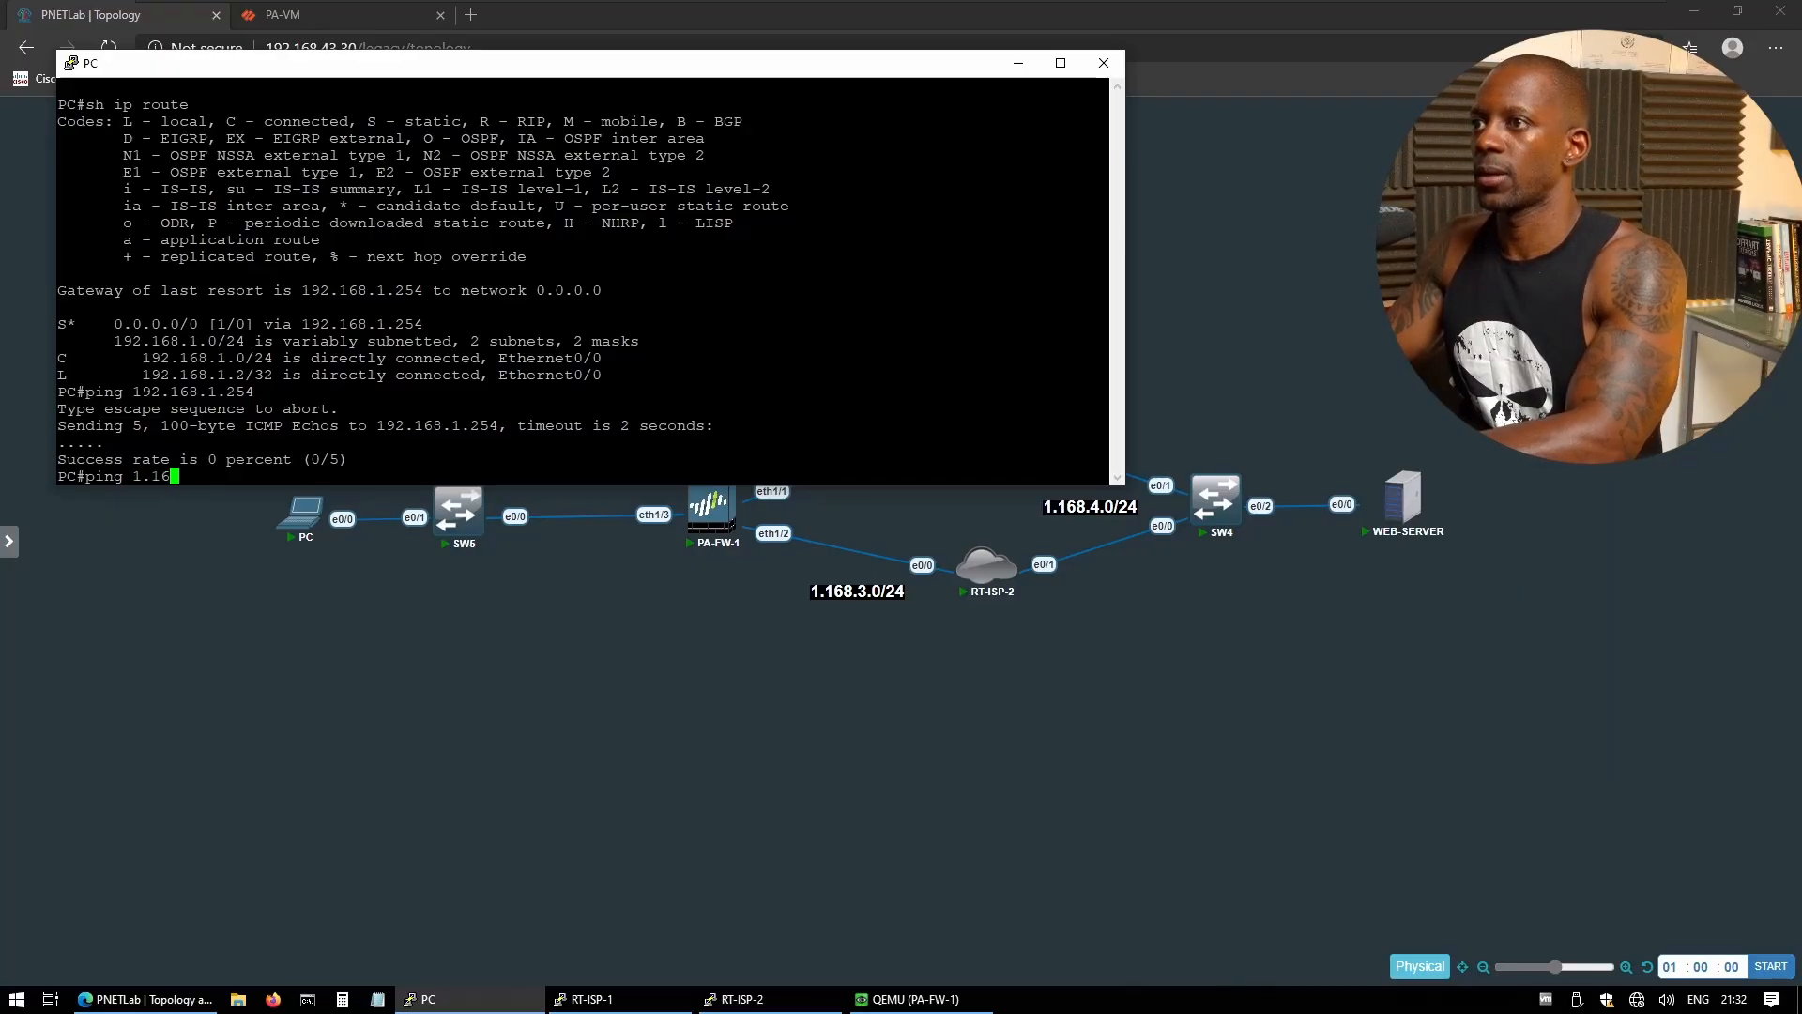
{"action": "type", "text": "8.4.4"}
{"action": "key", "text": "Return"}
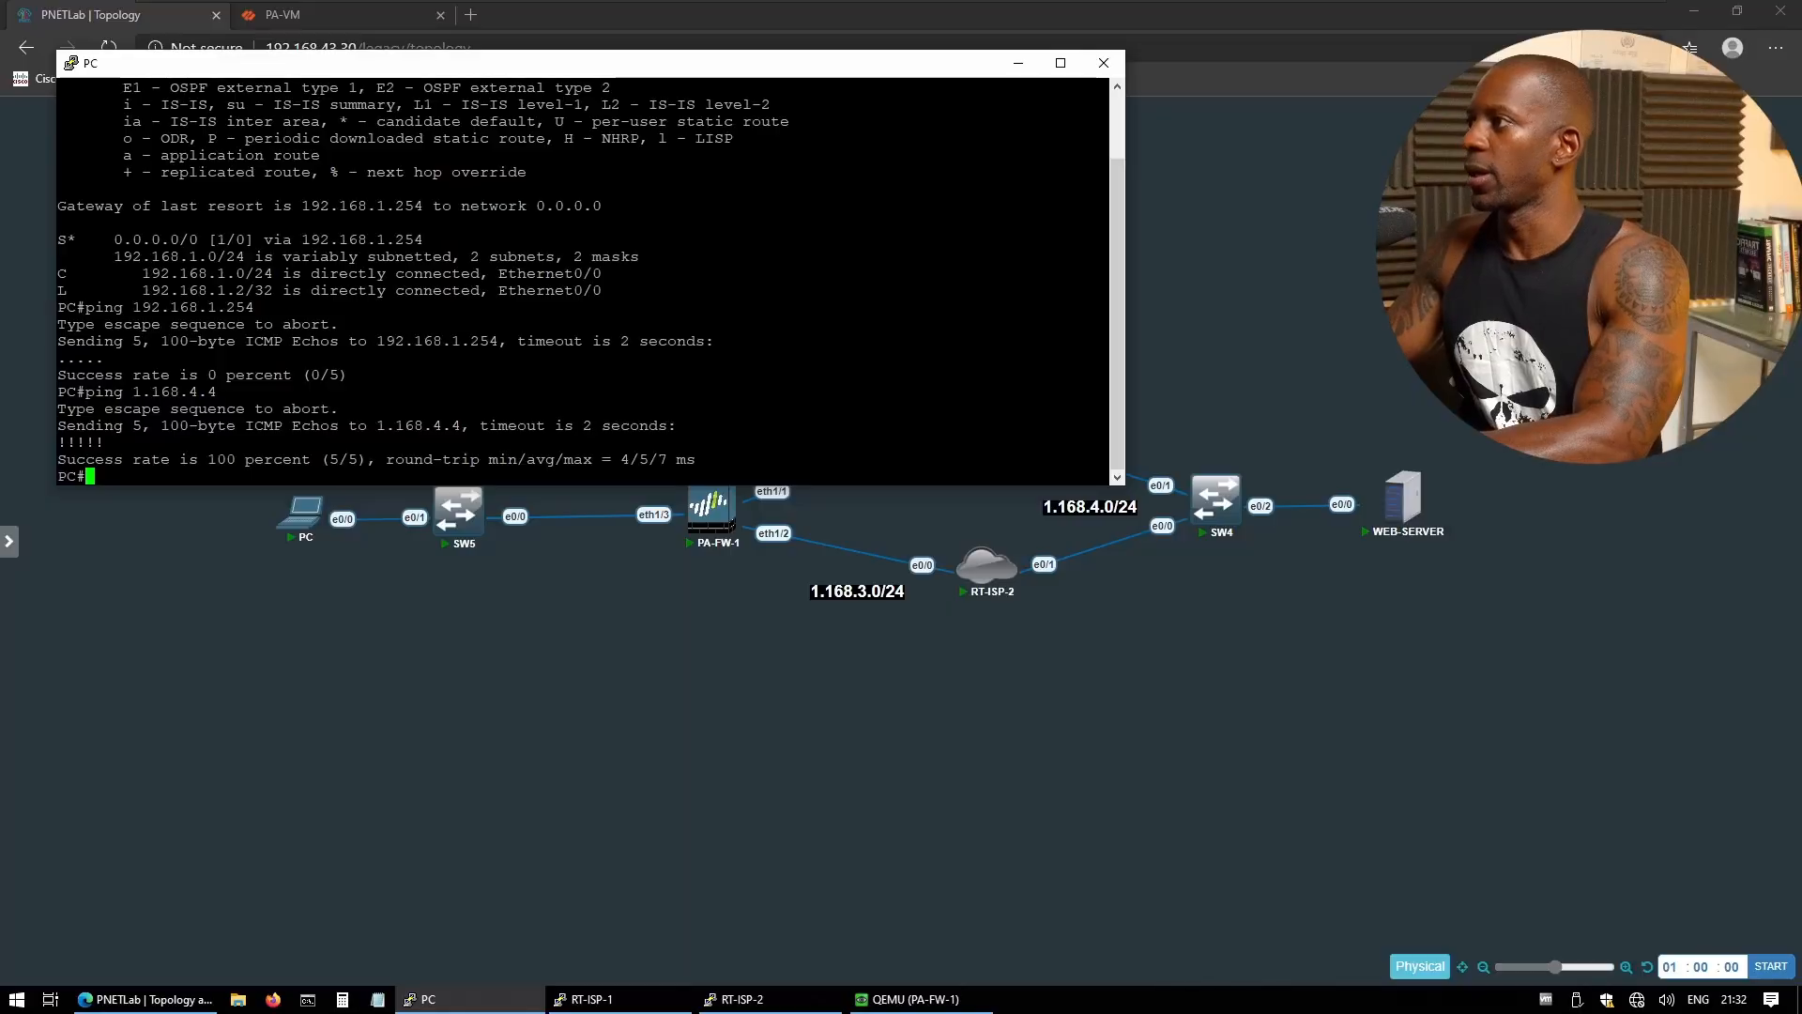
- Traceroute to 1.168.4.4 and highlight the firewall gateway and ISP-1 hop 1.168.2.1
{"action": "type", "text": "traceroute "}
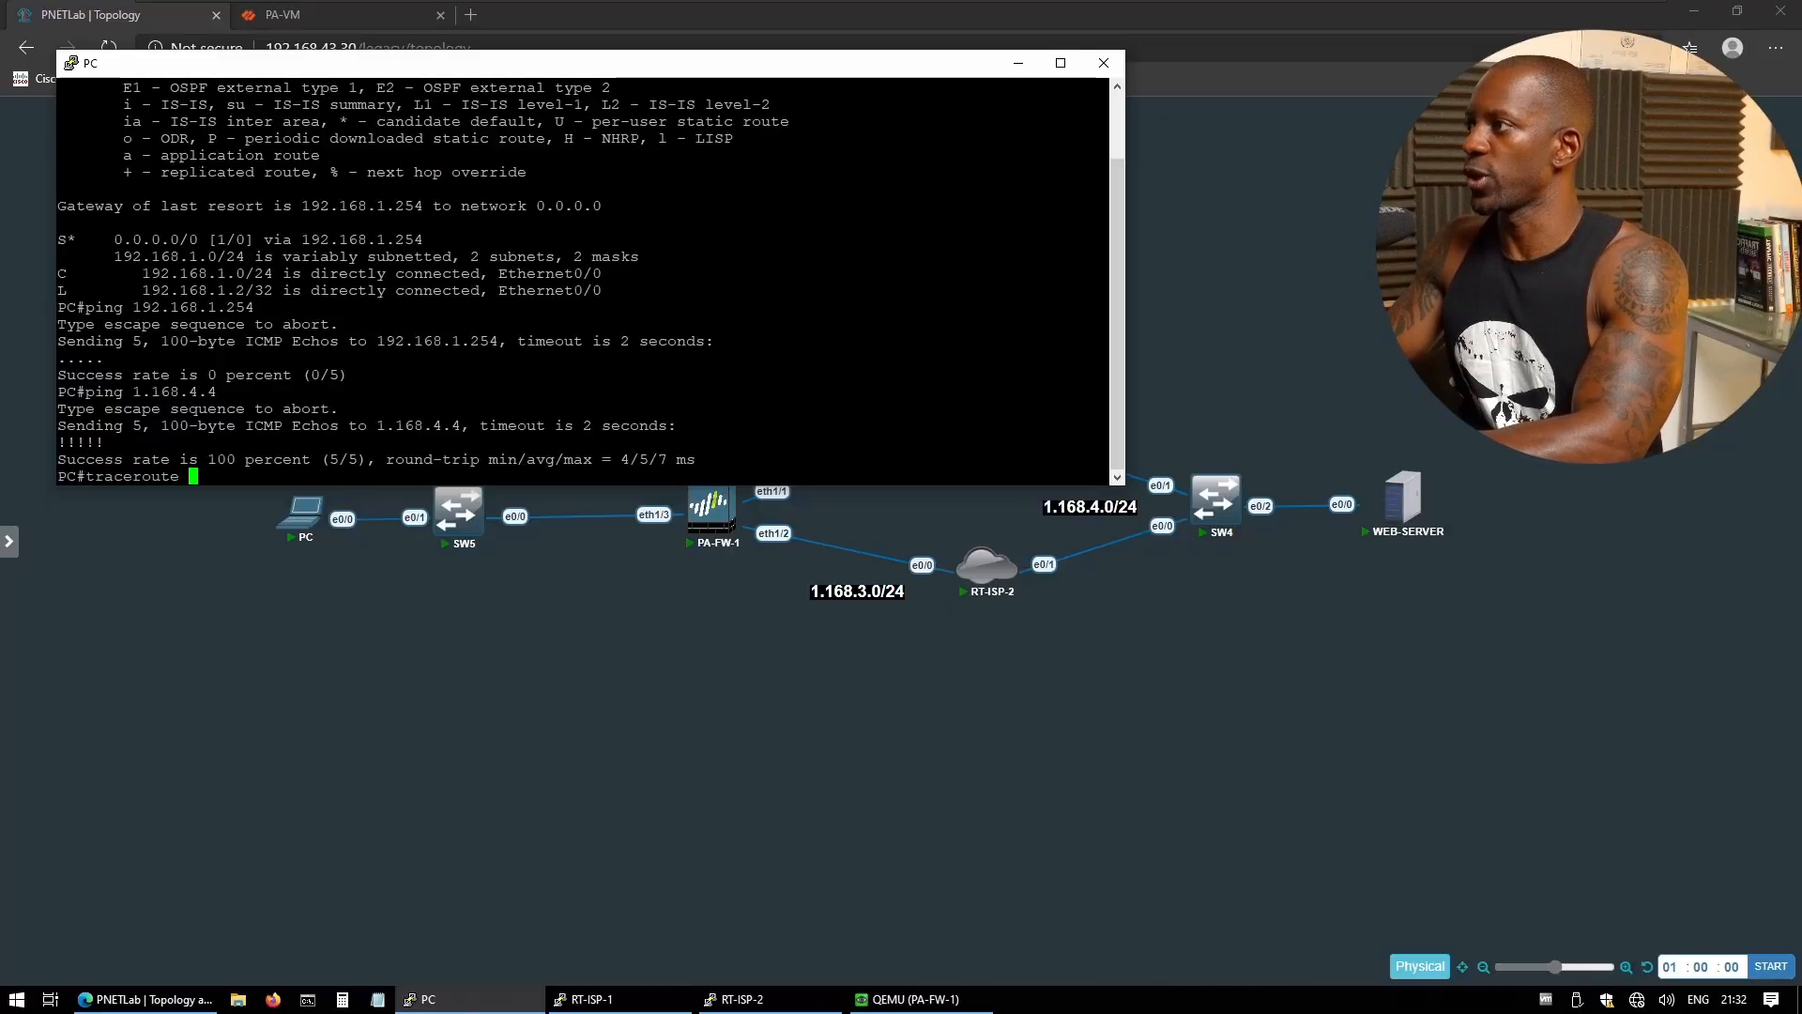
{"action": "type", "text": "1."}
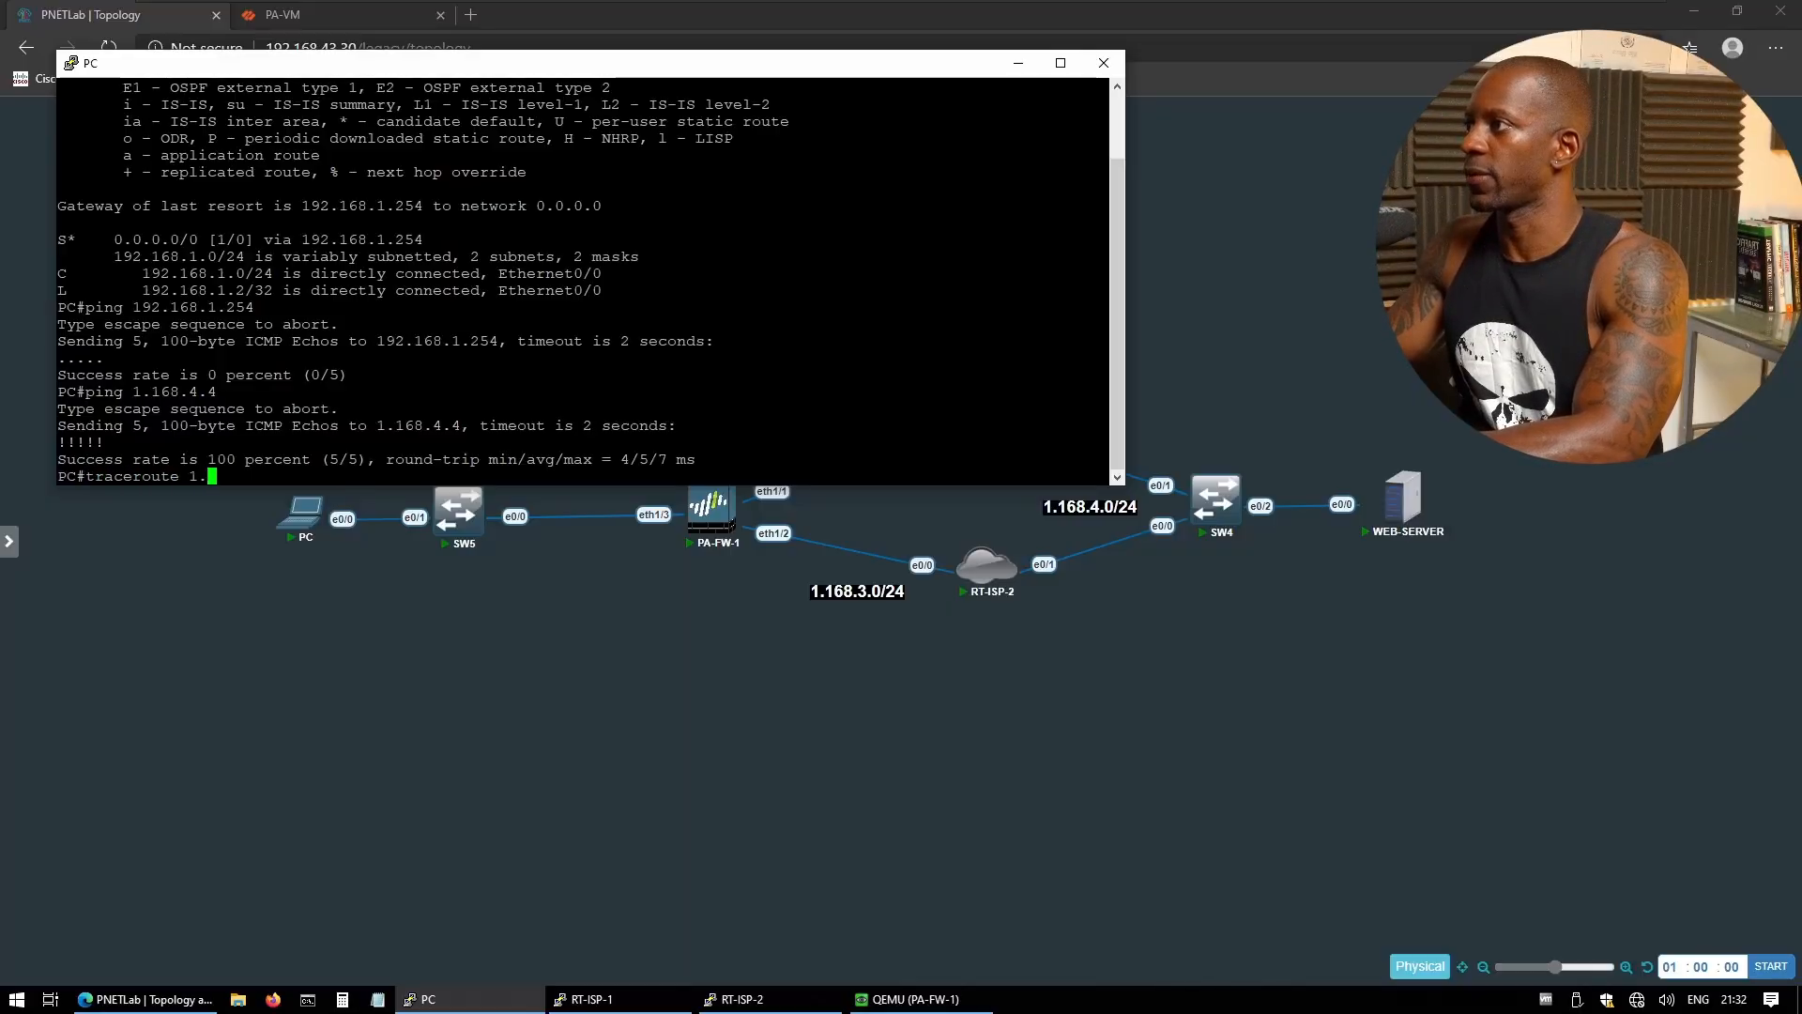
{"action": "type", "text": "168.4.4"}
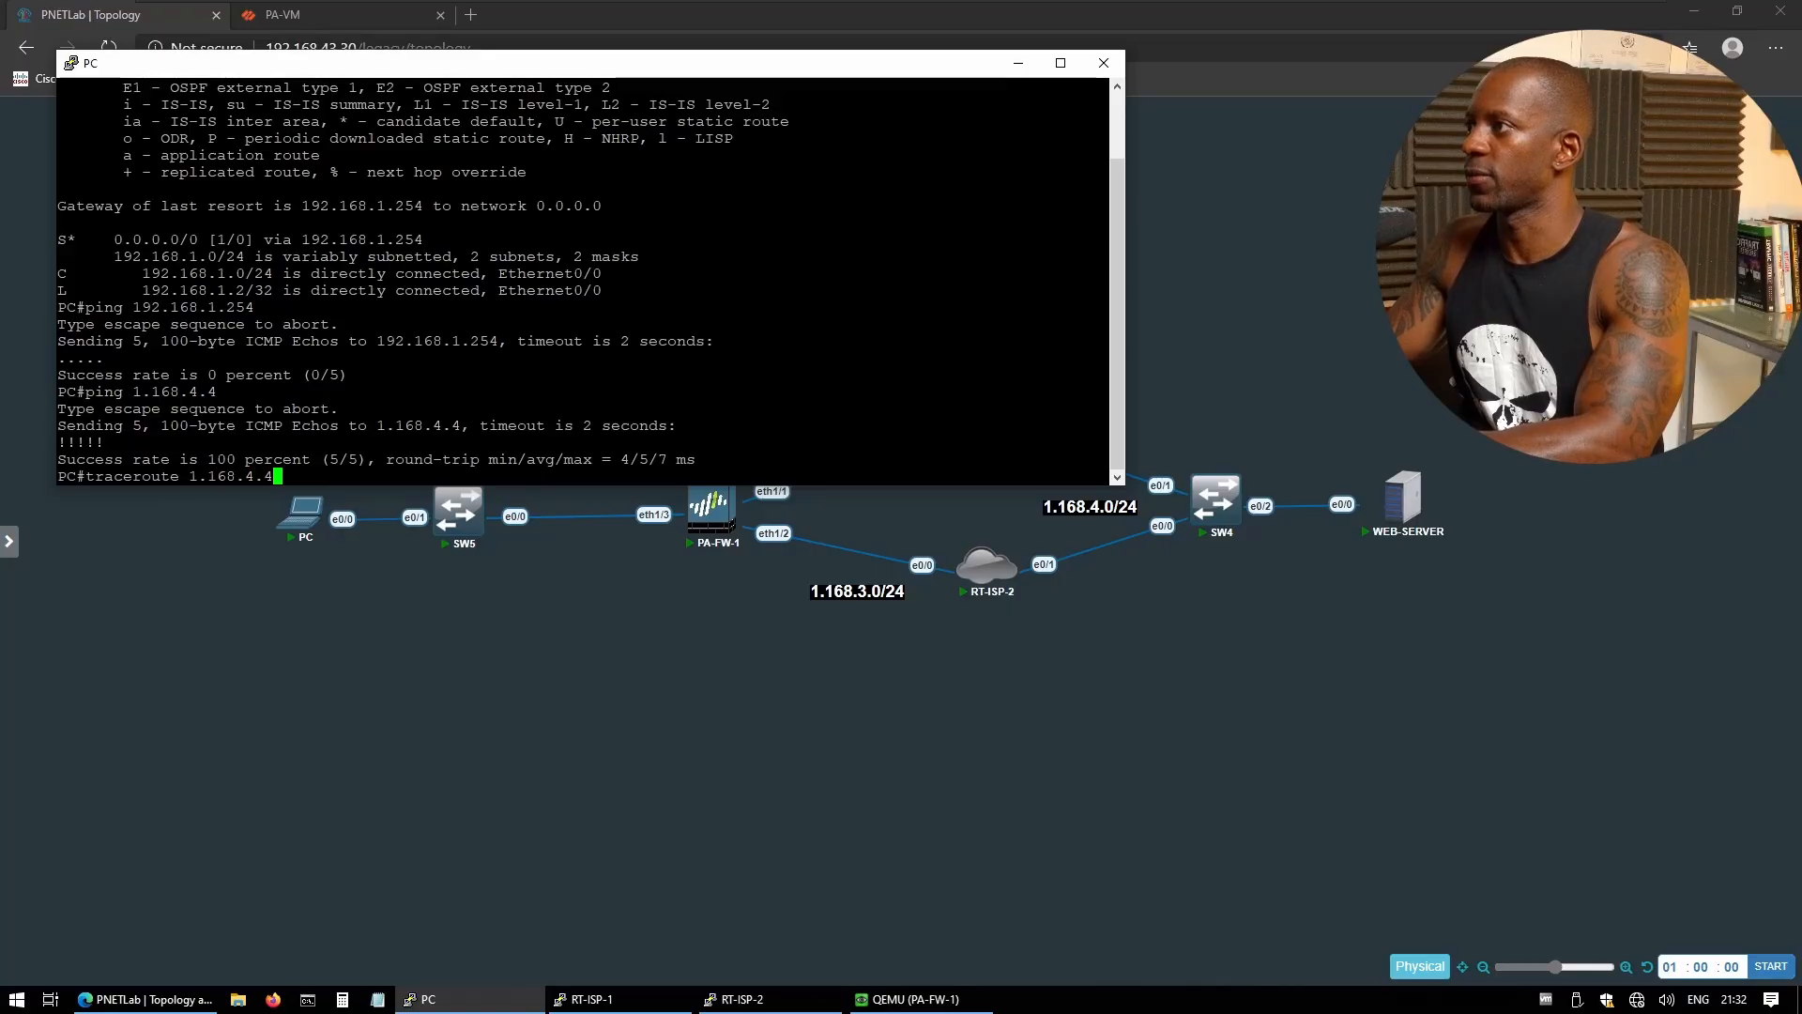
{"action": "key", "text": "Return"}
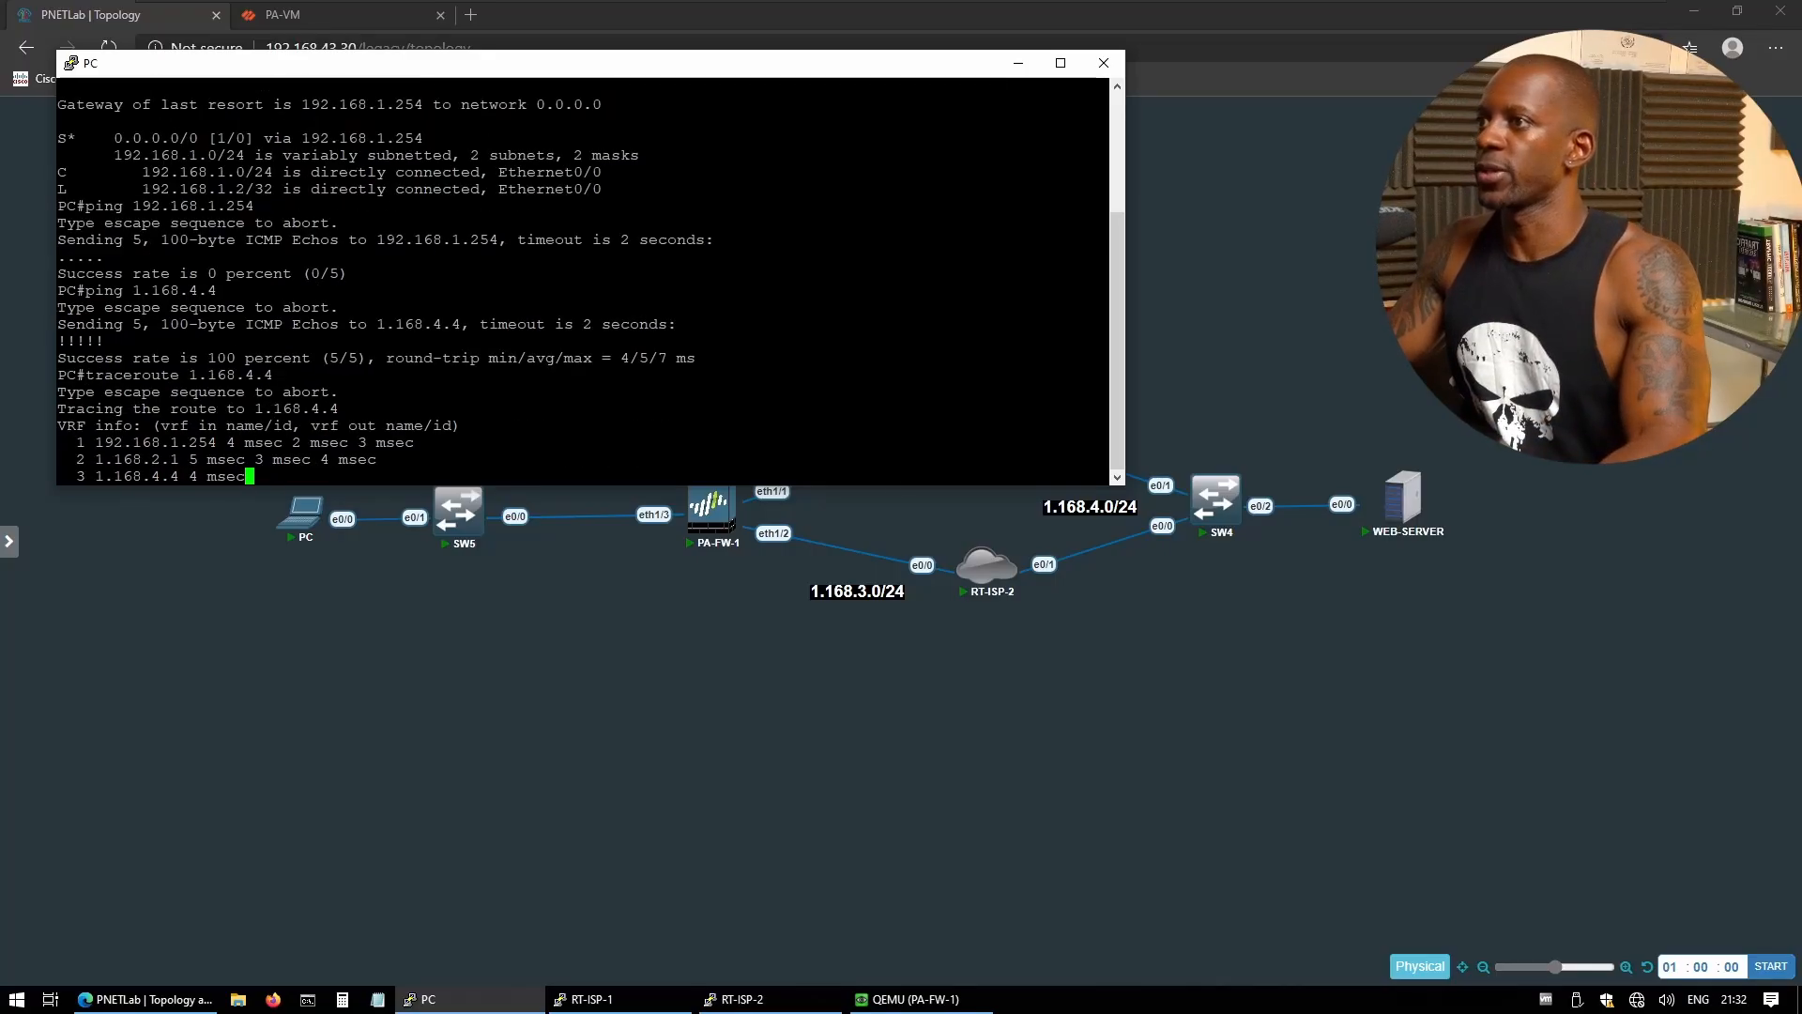
{"action": "left_click_drag", "start_coordinate": [915, 490], "coordinate": [915, 384]}
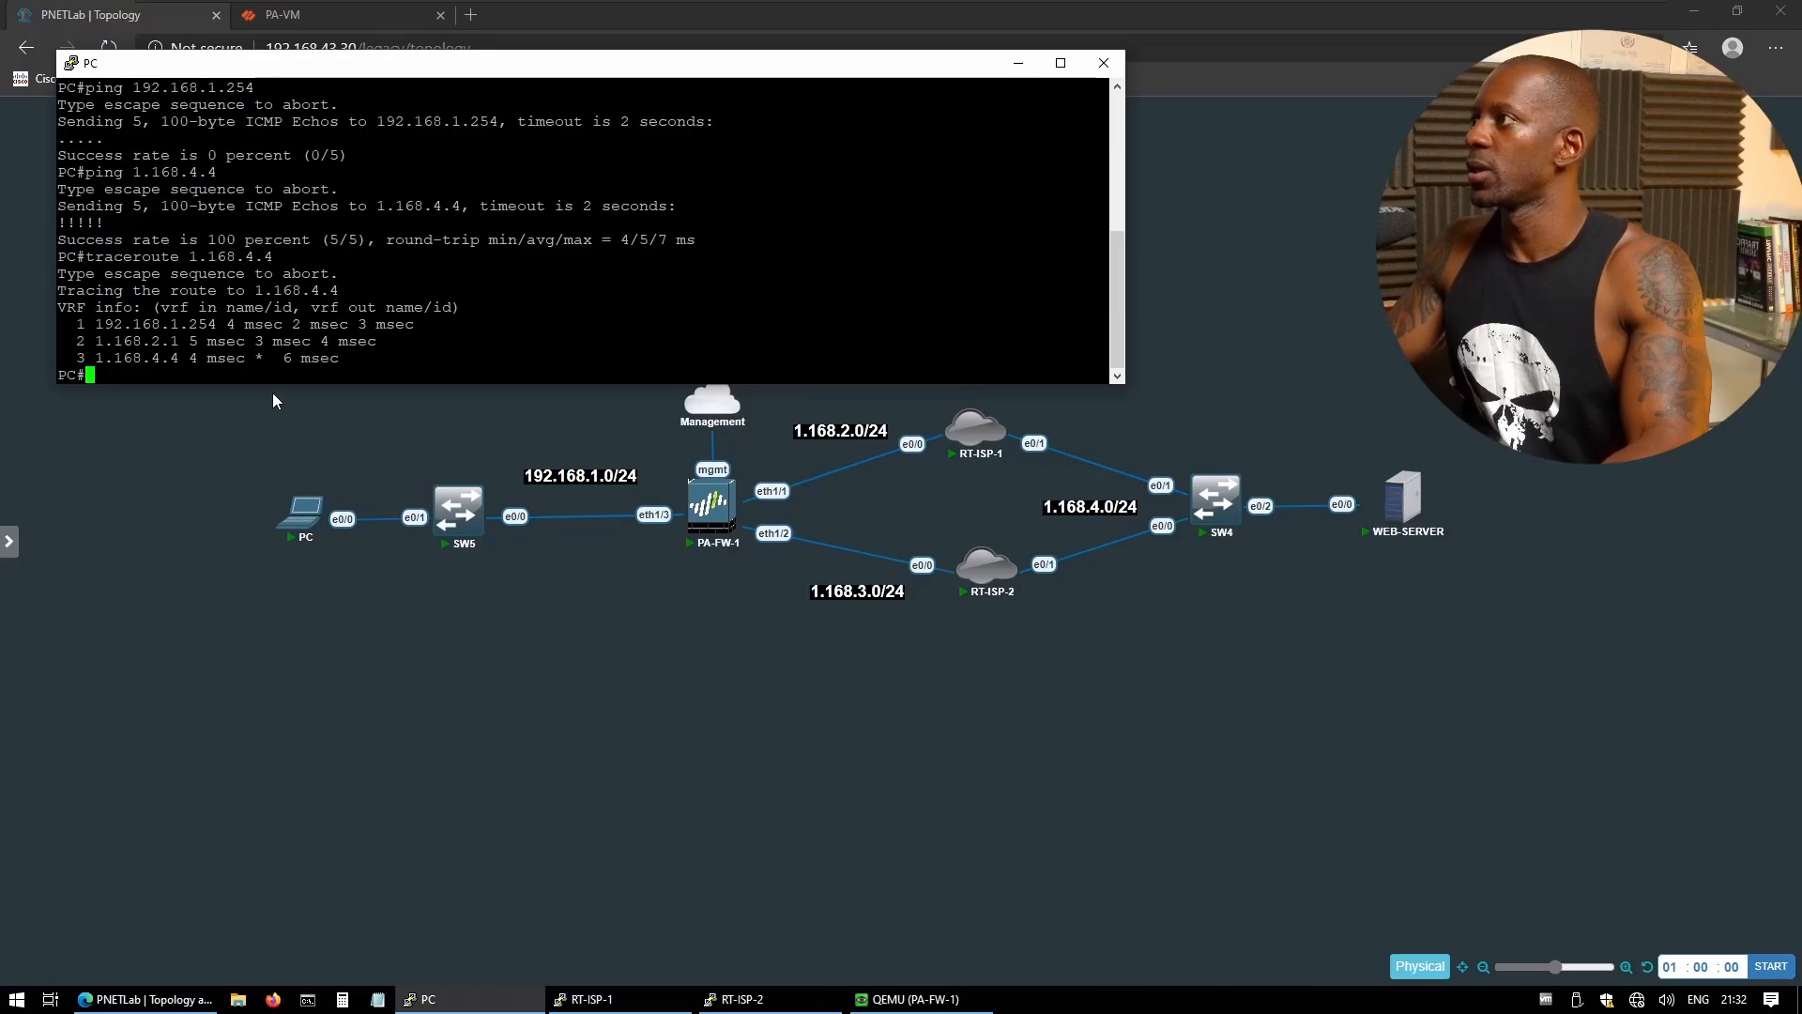
{"action": "left_click_drag", "start_coordinate": [179, 324], "coordinate": [217, 323]}
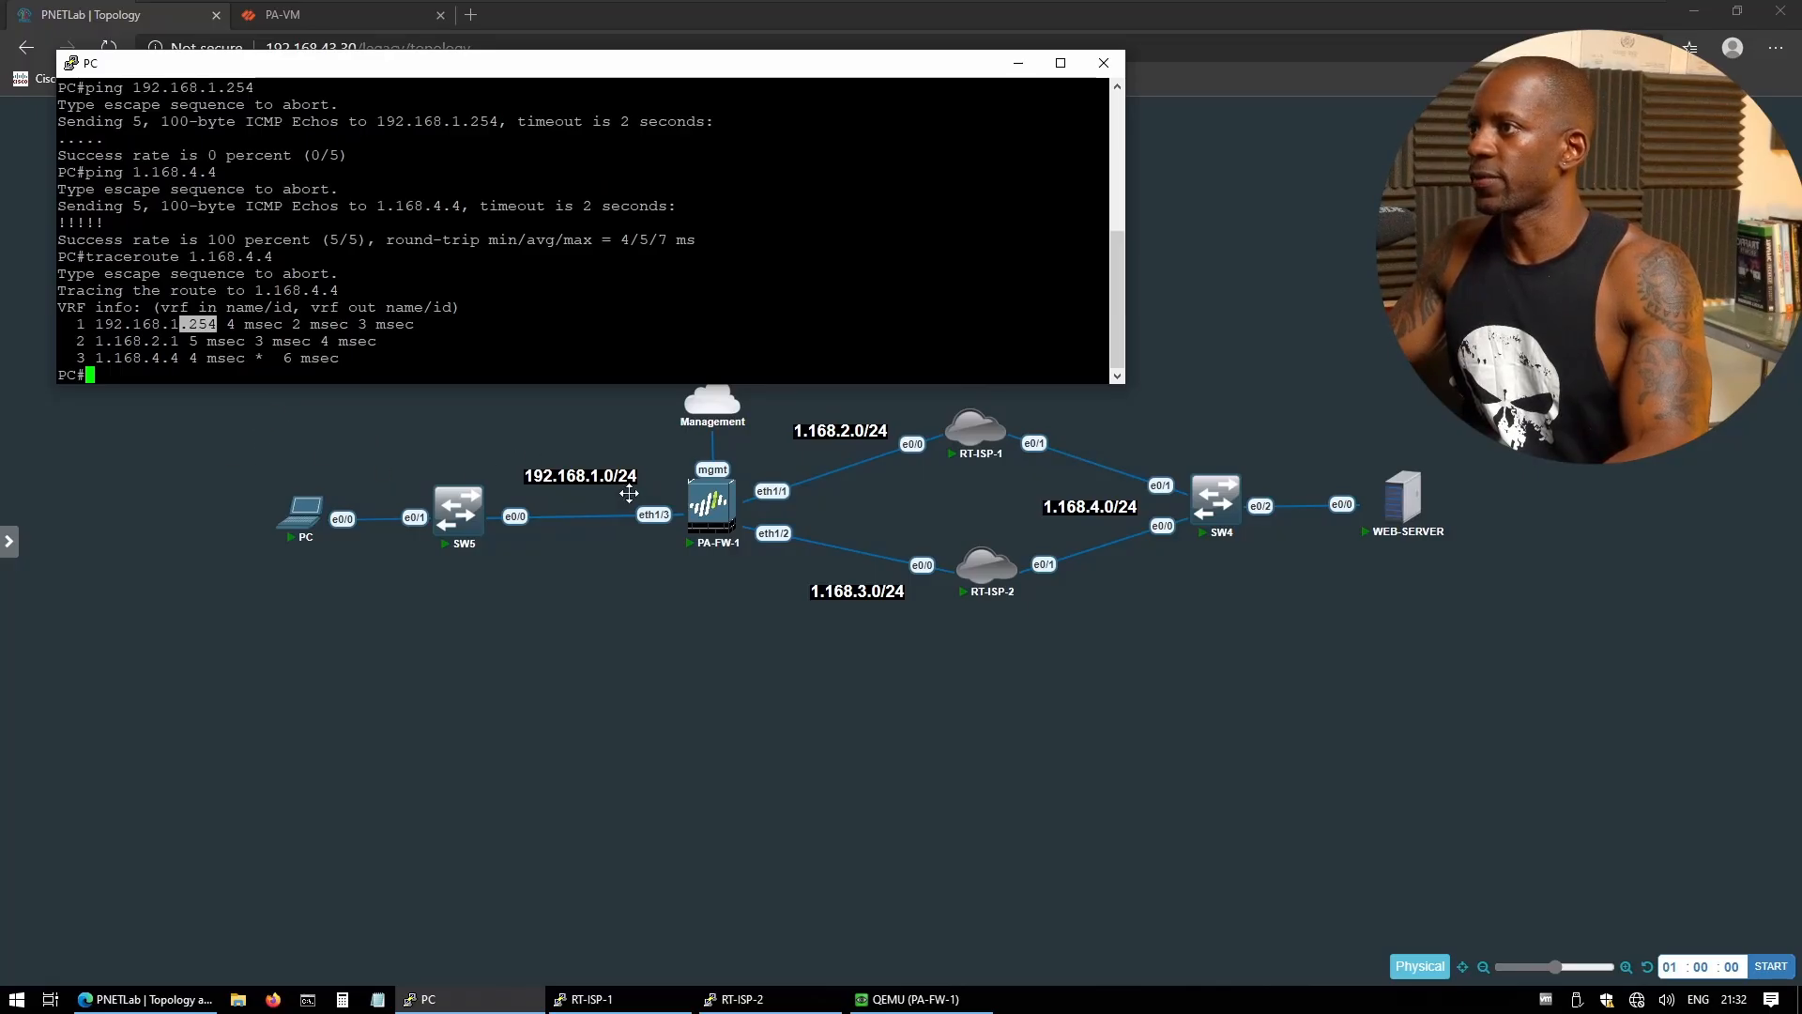
{"action": "mouse_move", "coordinate": [704, 511]}
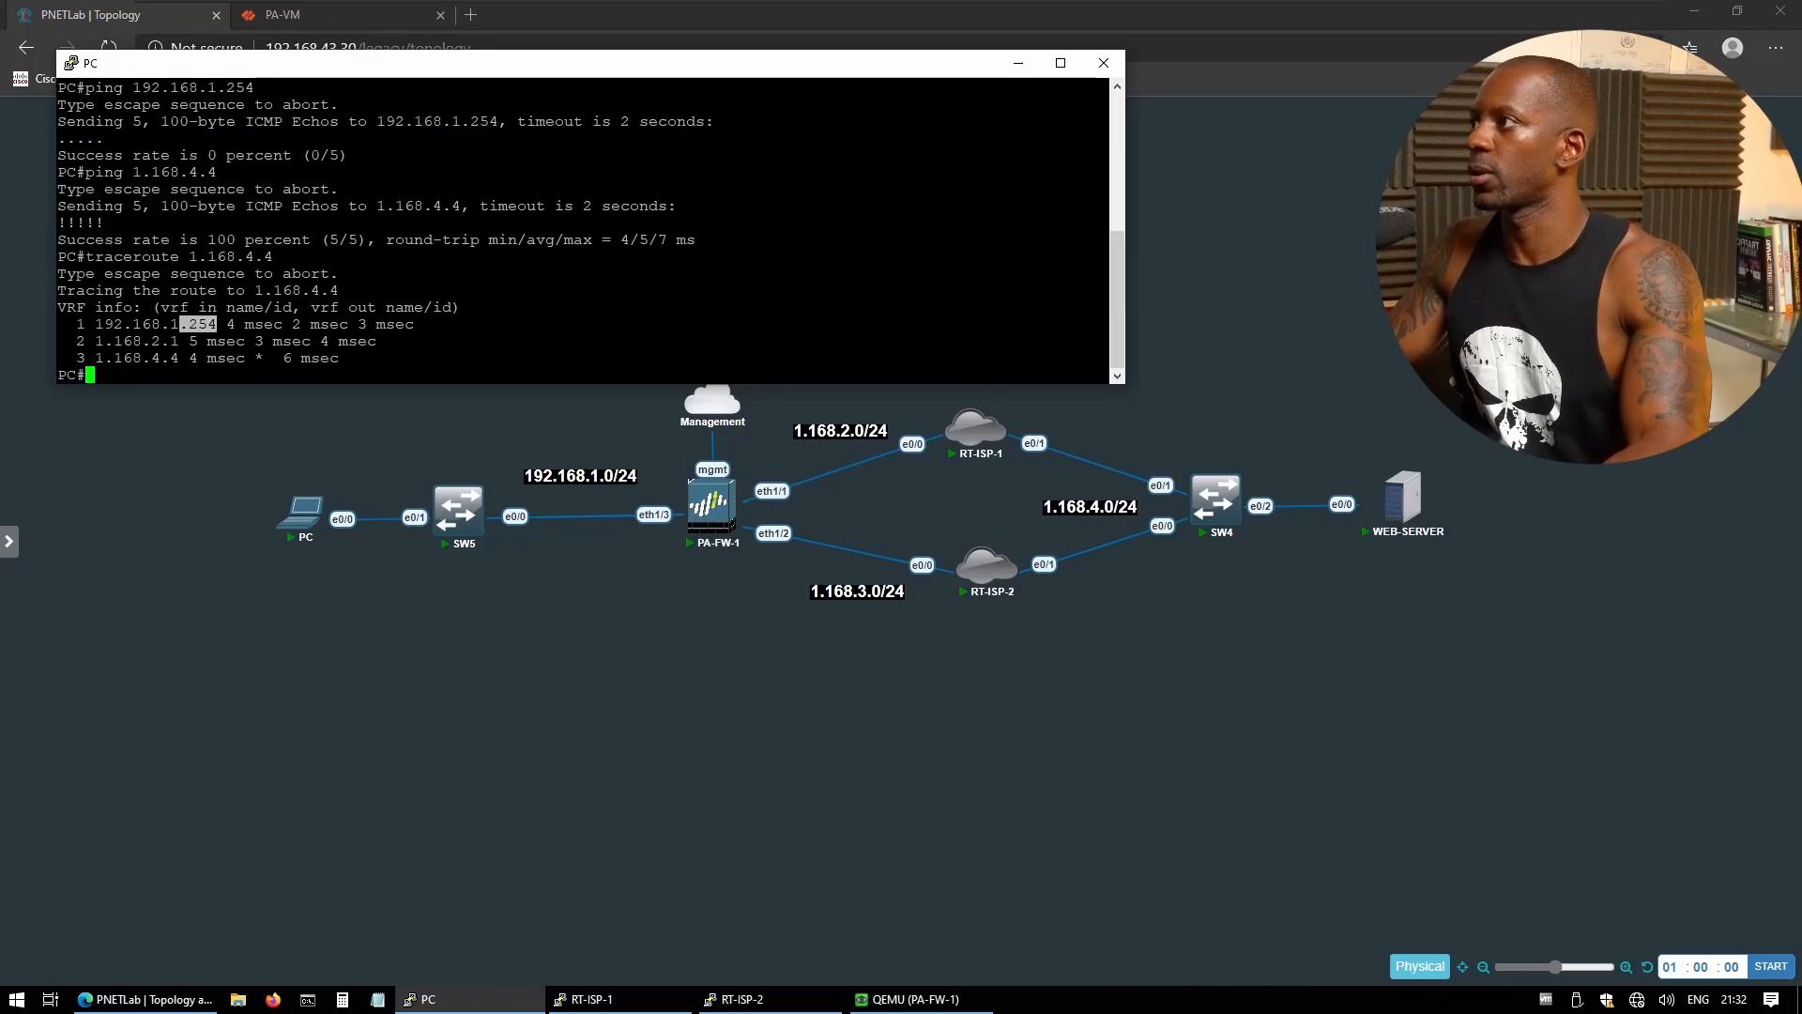
{"action": "left_click_drag", "start_coordinate": [94, 340], "coordinate": [189, 341]}
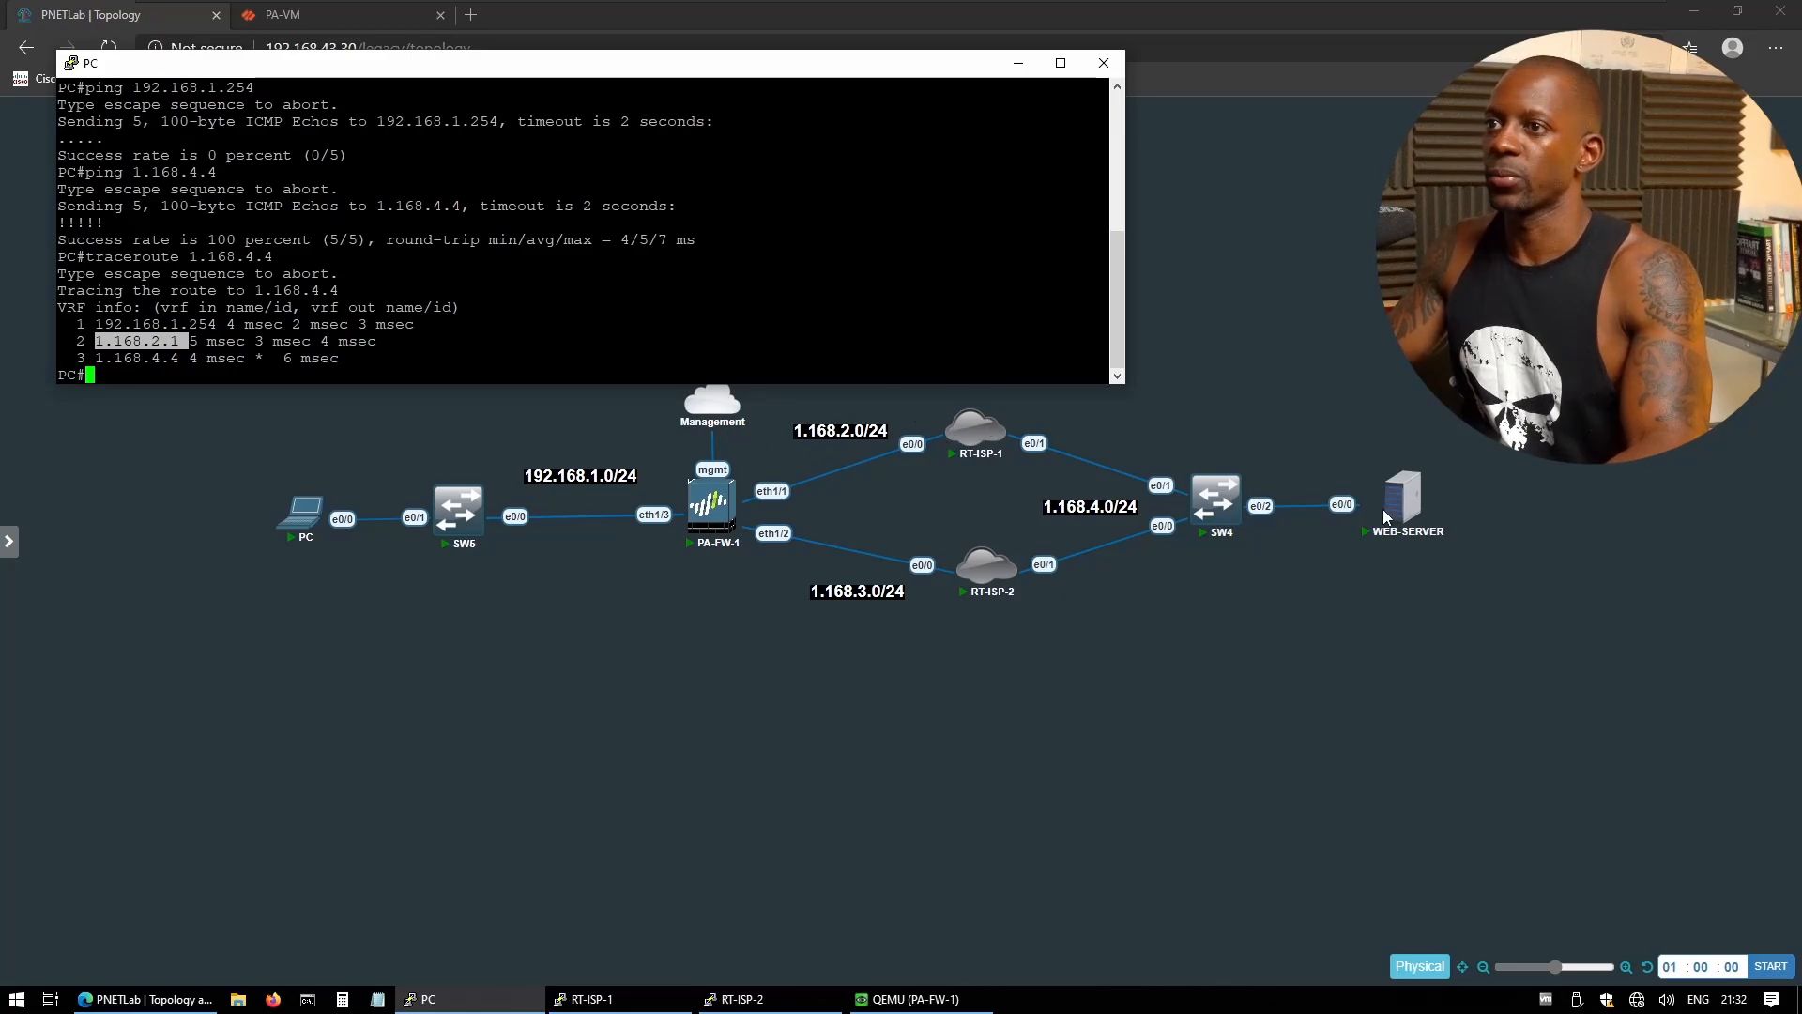
{"action": "mouse_move", "coordinate": [1390, 516]}
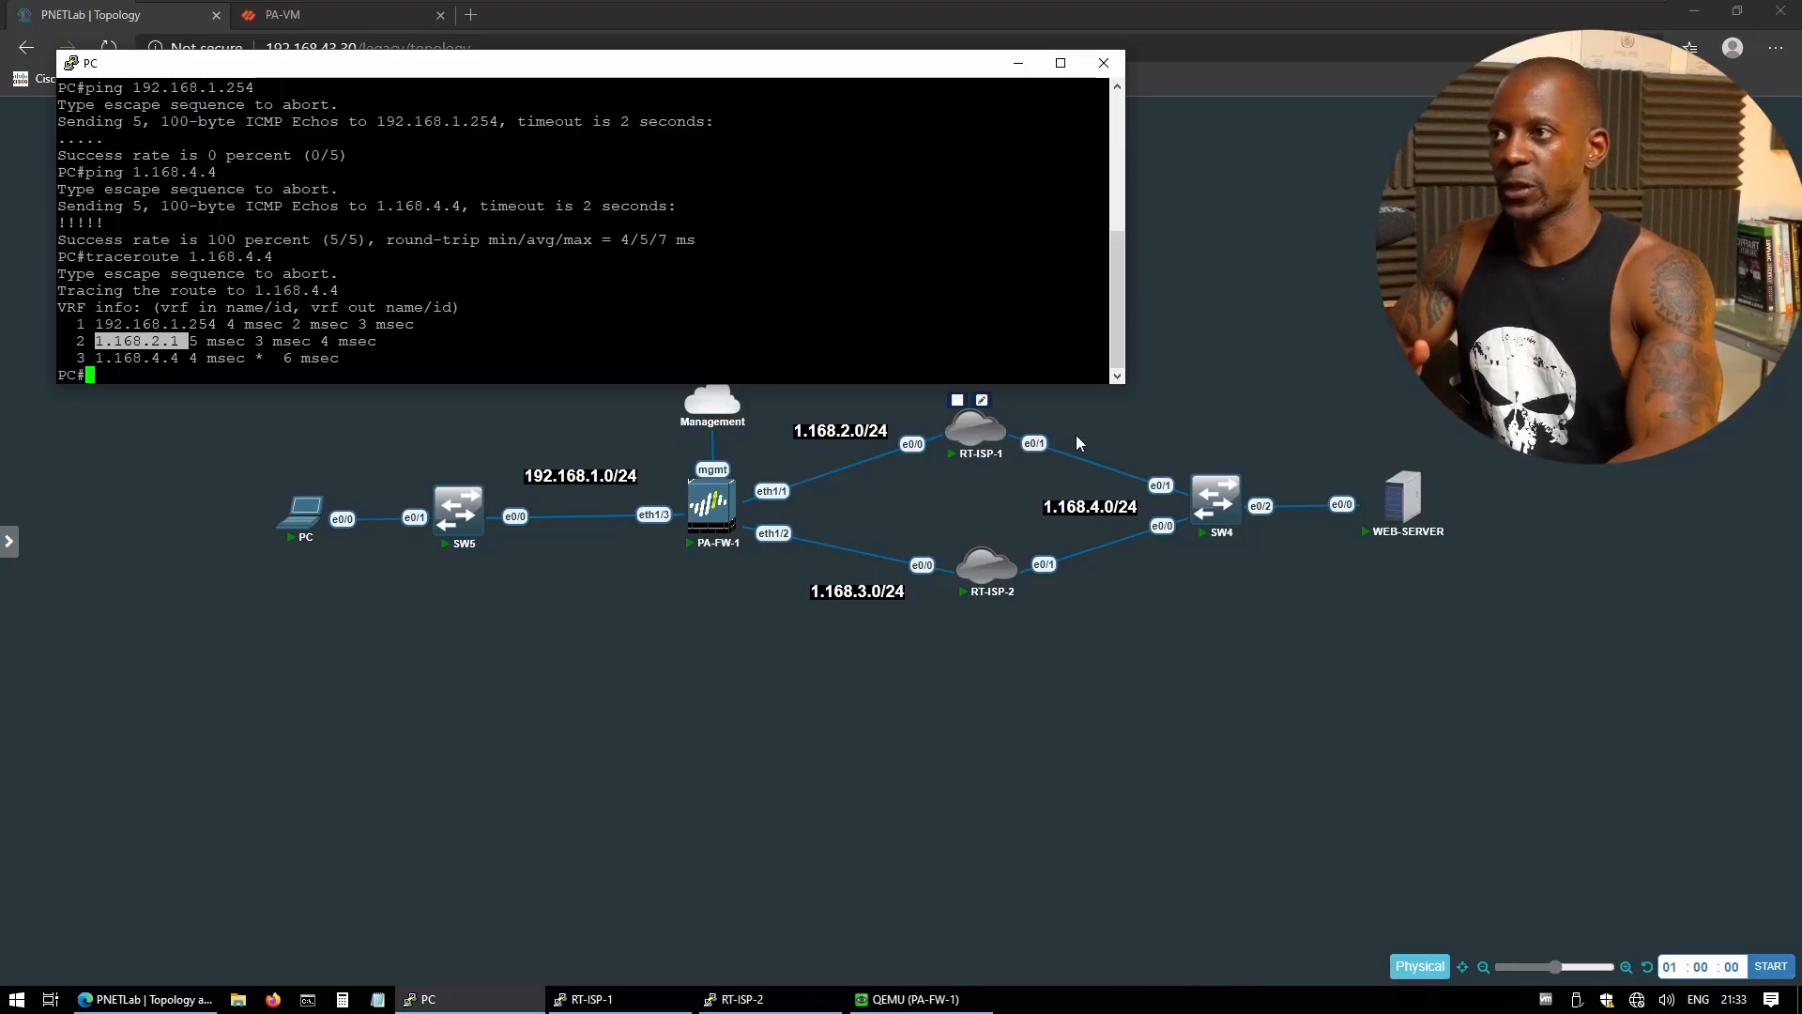
- Run 'sh stan br' on RT-ISP-1 showing HSRP Active, then move its console below the topology
{"action": "left_click", "coordinate": [631, 1004]}
{"action": "type", "text": "sh s"}
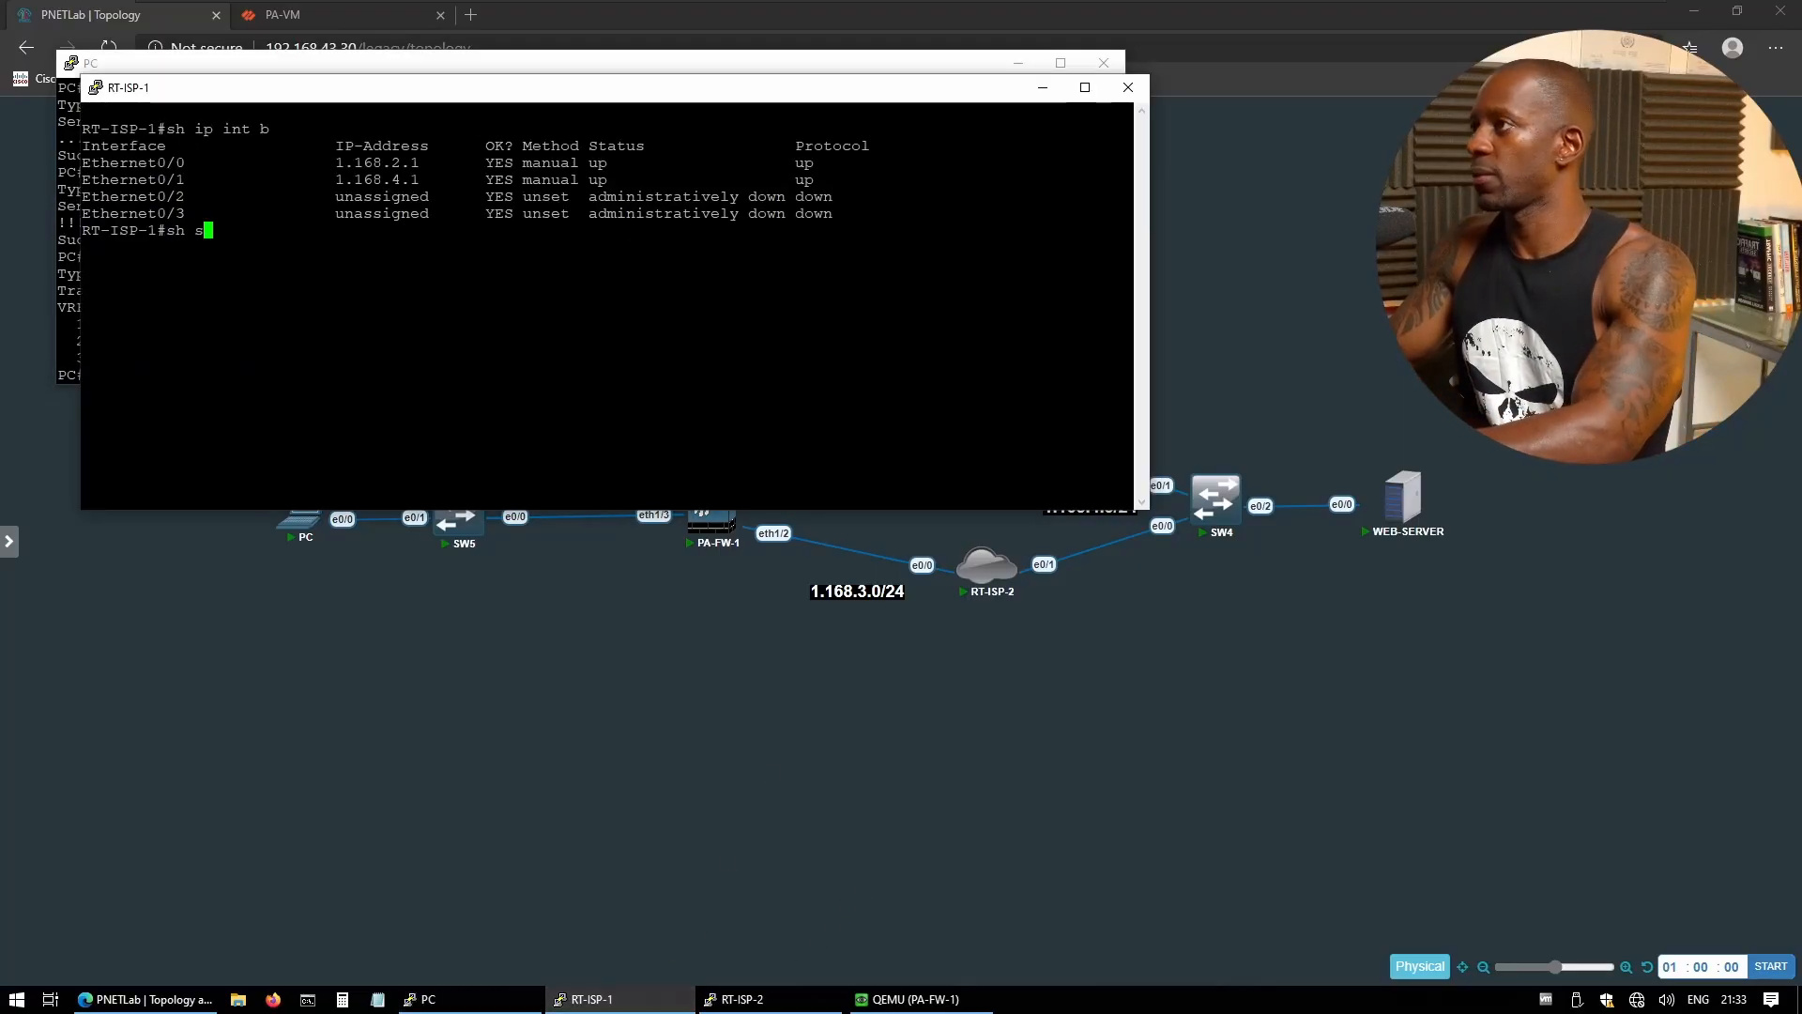
{"action": "type", "text": "tan "}
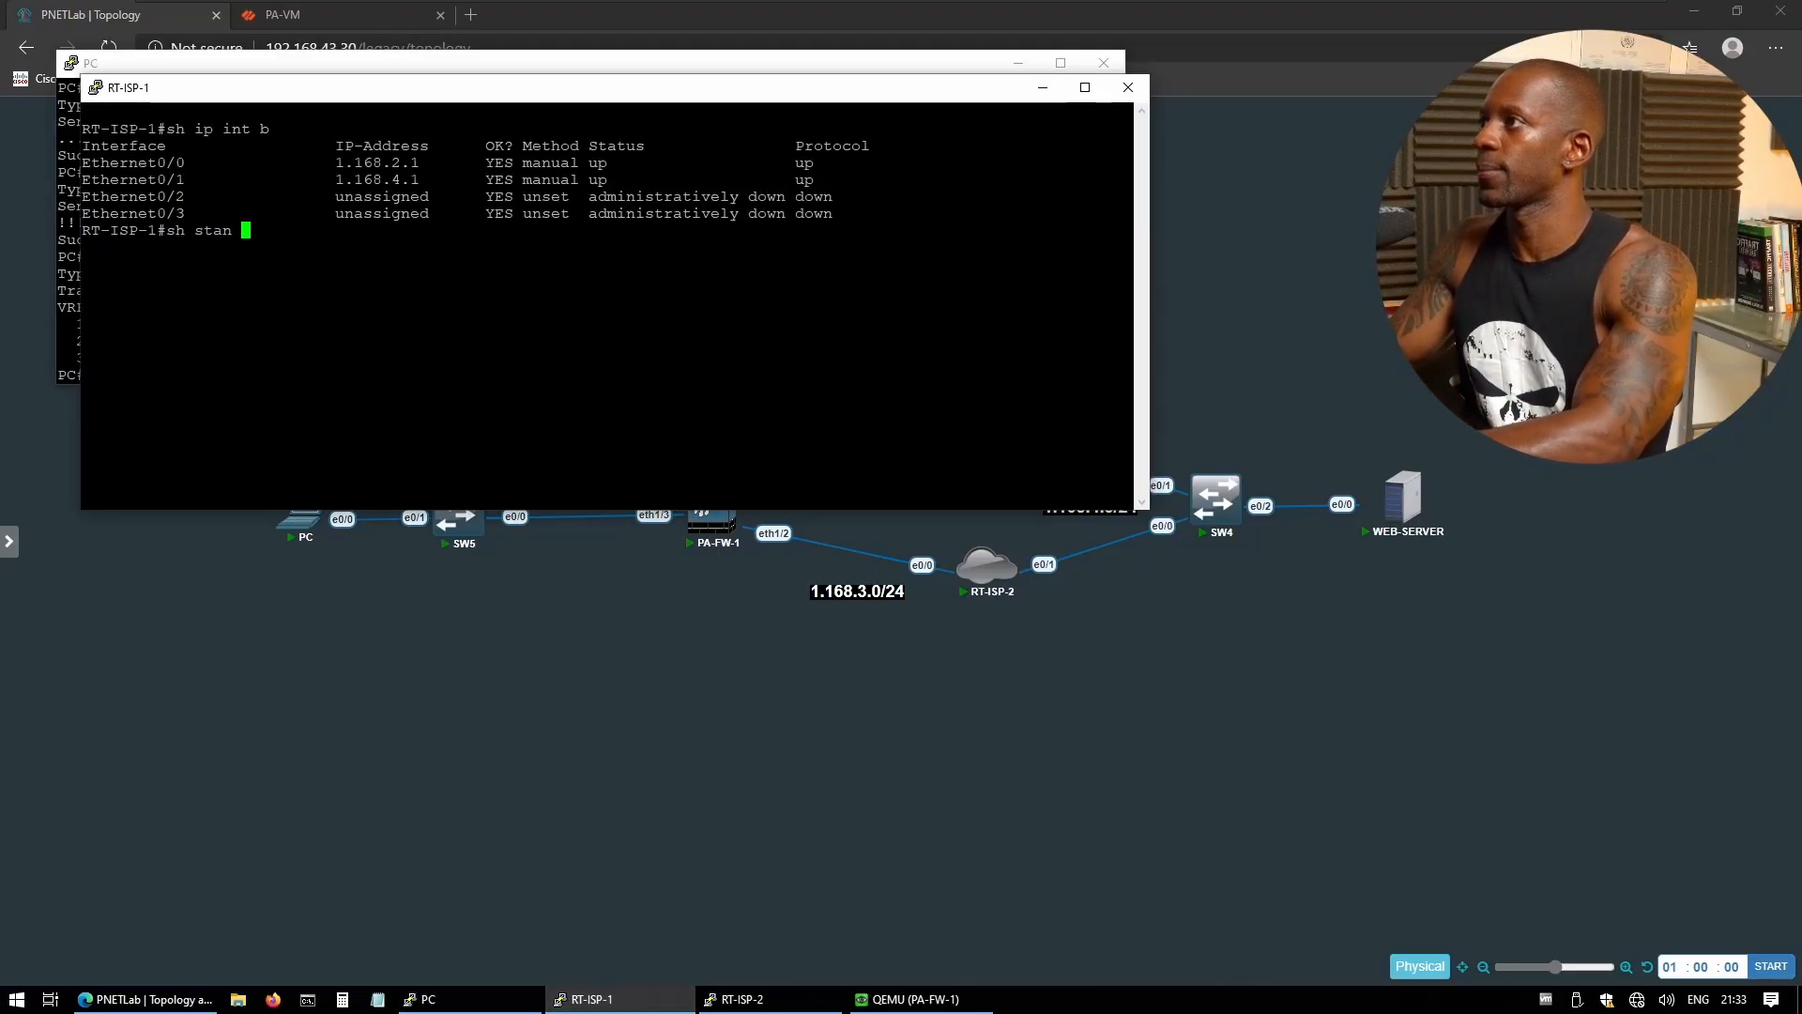
{"action": "type", "text": "br"}
{"action": "key", "text": "Return"}
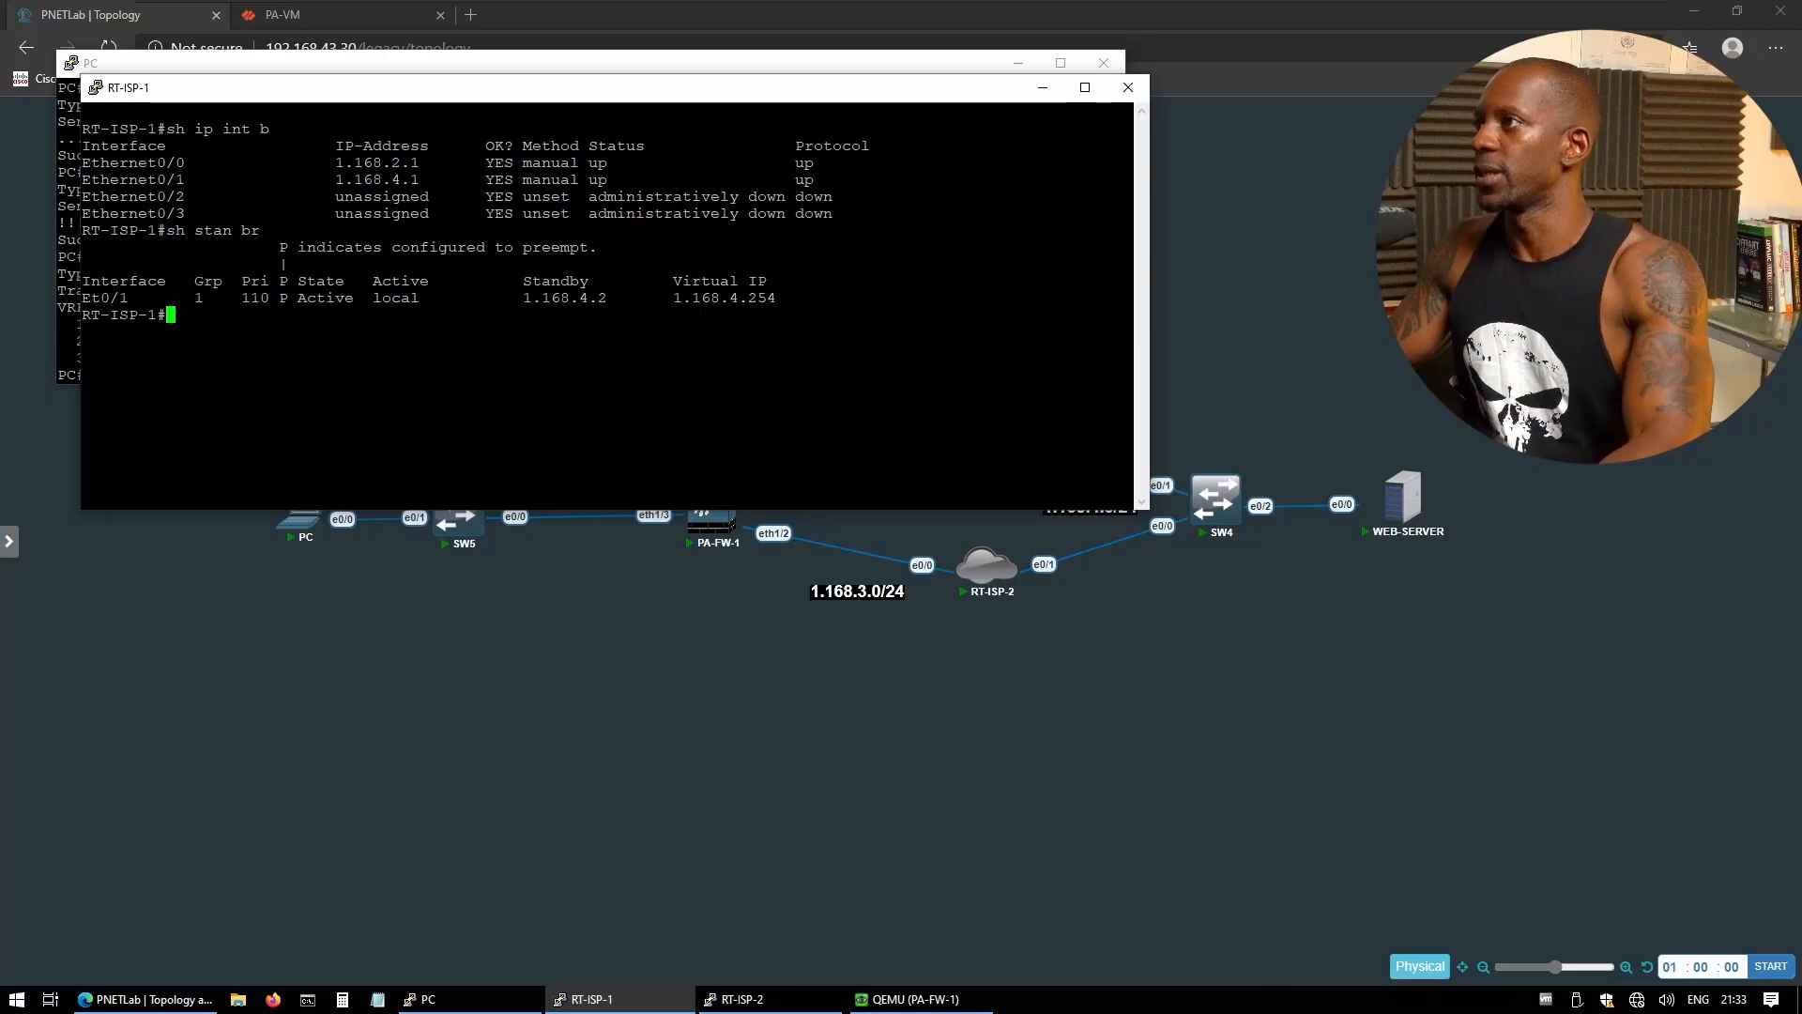
{"action": "left_click_drag", "start_coordinate": [270, 298], "coordinate": [381, 298]}
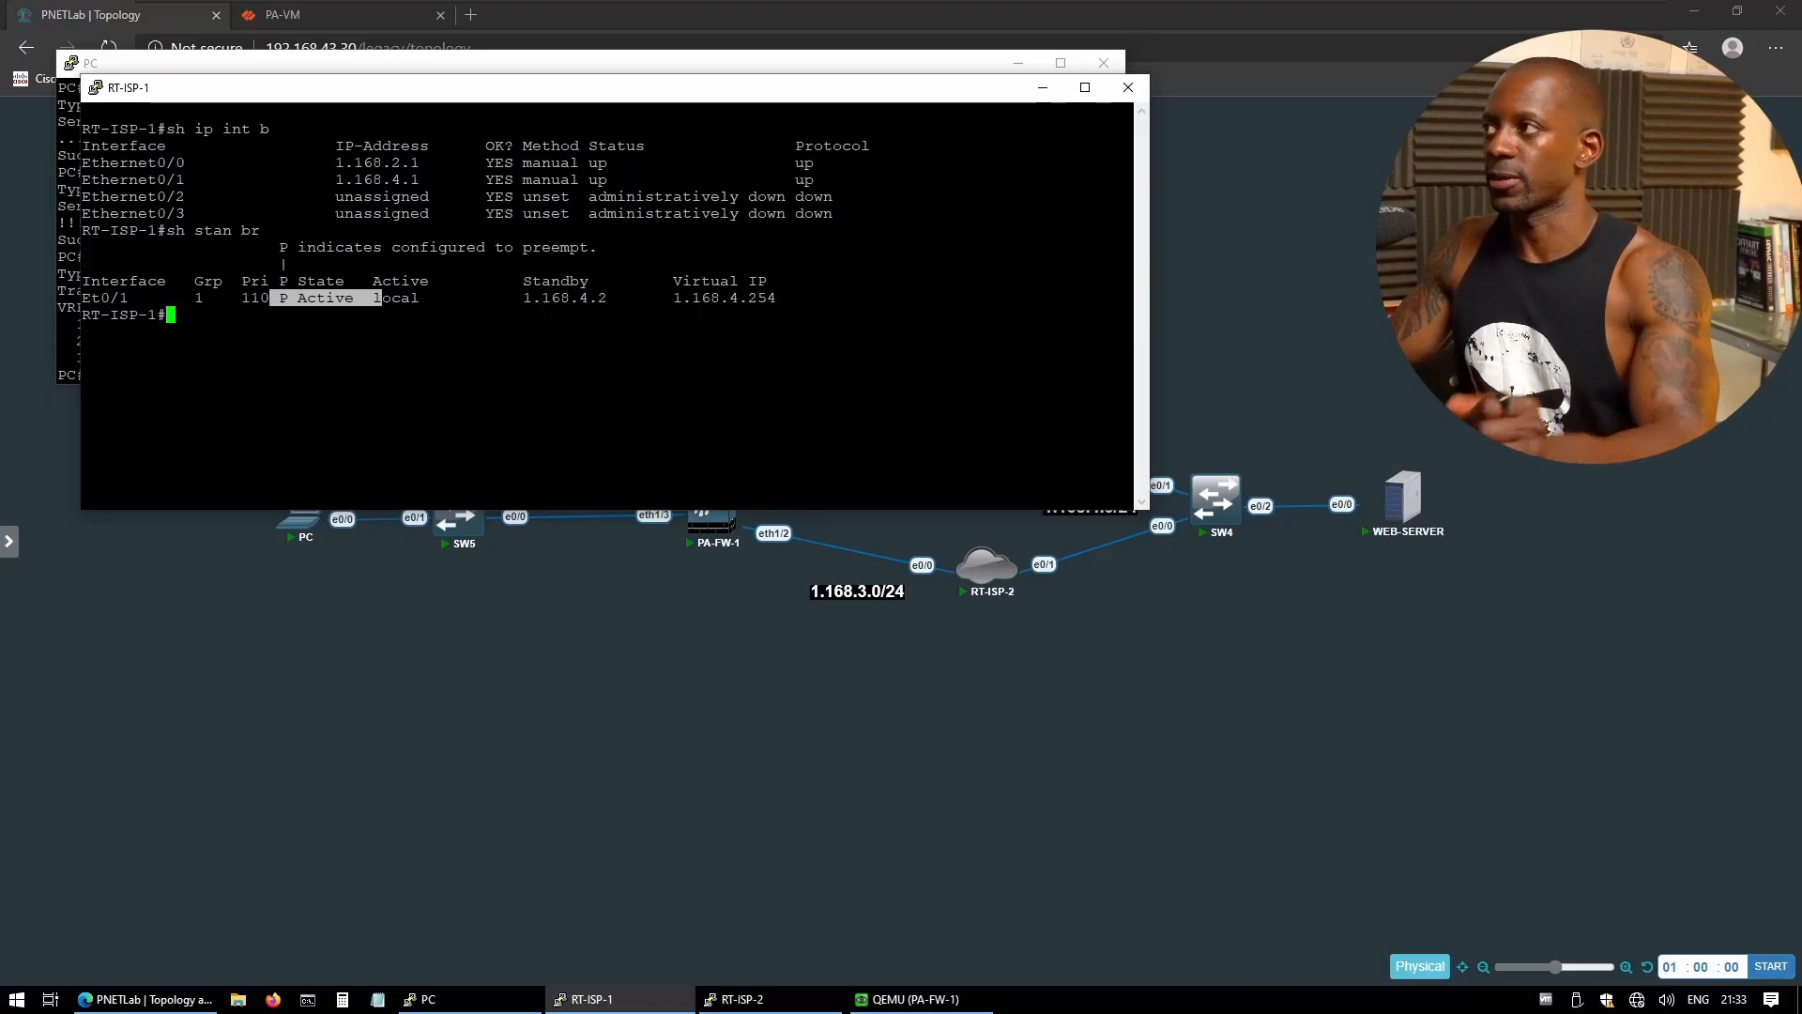
{"action": "left_click_drag", "start_coordinate": [457, 100], "coordinate": [666, 685]}
{"action": "mouse_move", "coordinate": [976, 434]}
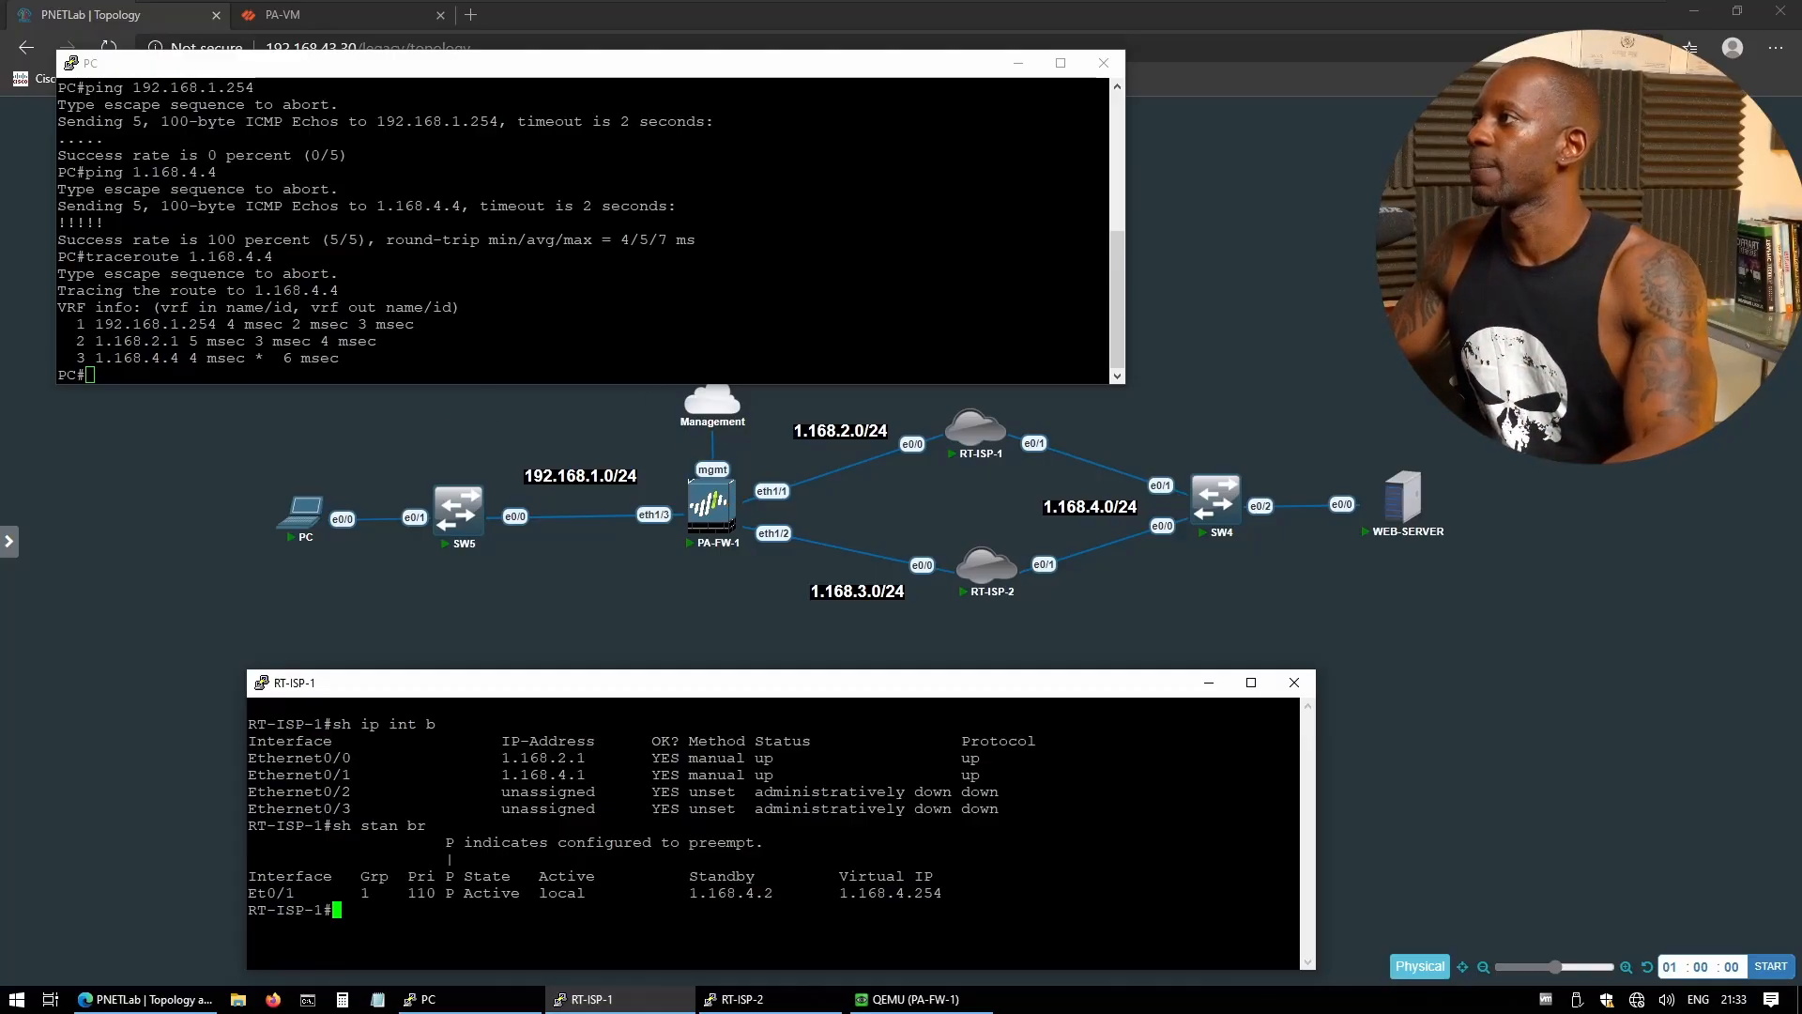
- Start a 10000-count ping to 1.168.4.4 on the PC and shut down e0/0 on RT-ISP-1
{"action": "left_click", "coordinate": [600, 319]}
{"action": "type", "text": "ping "}
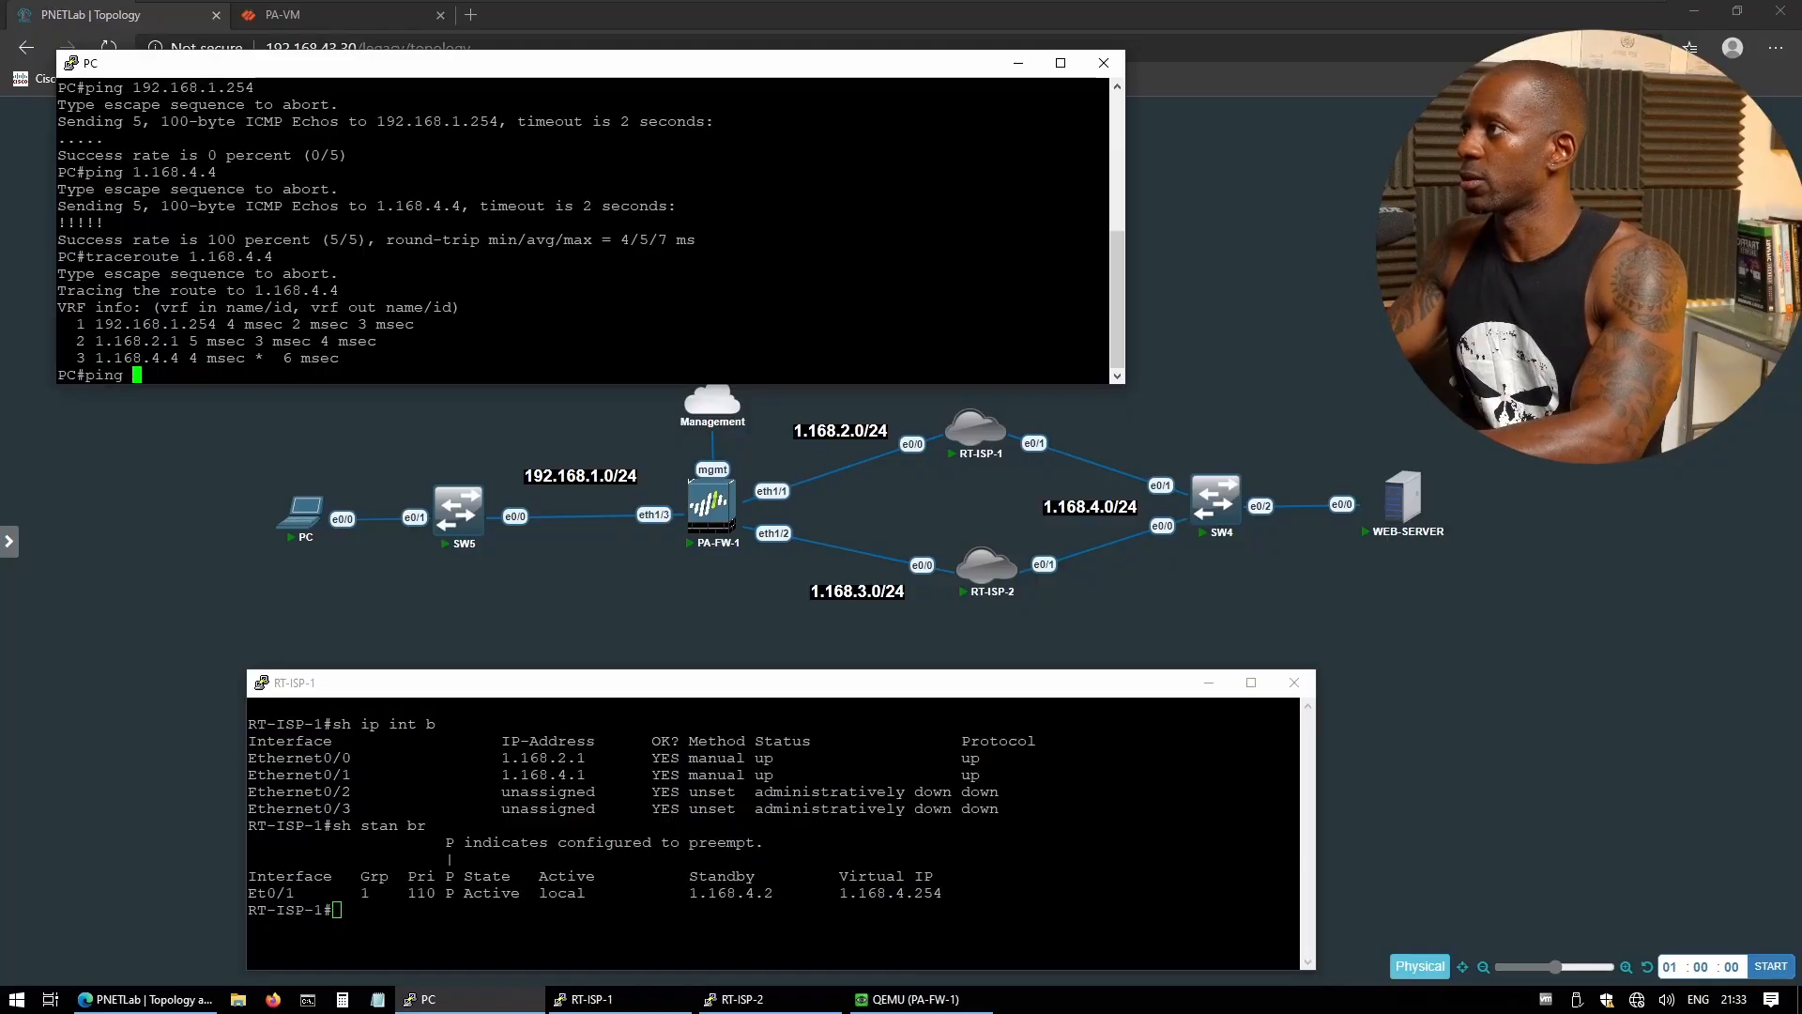
{"action": "type", "text": "1.168"}
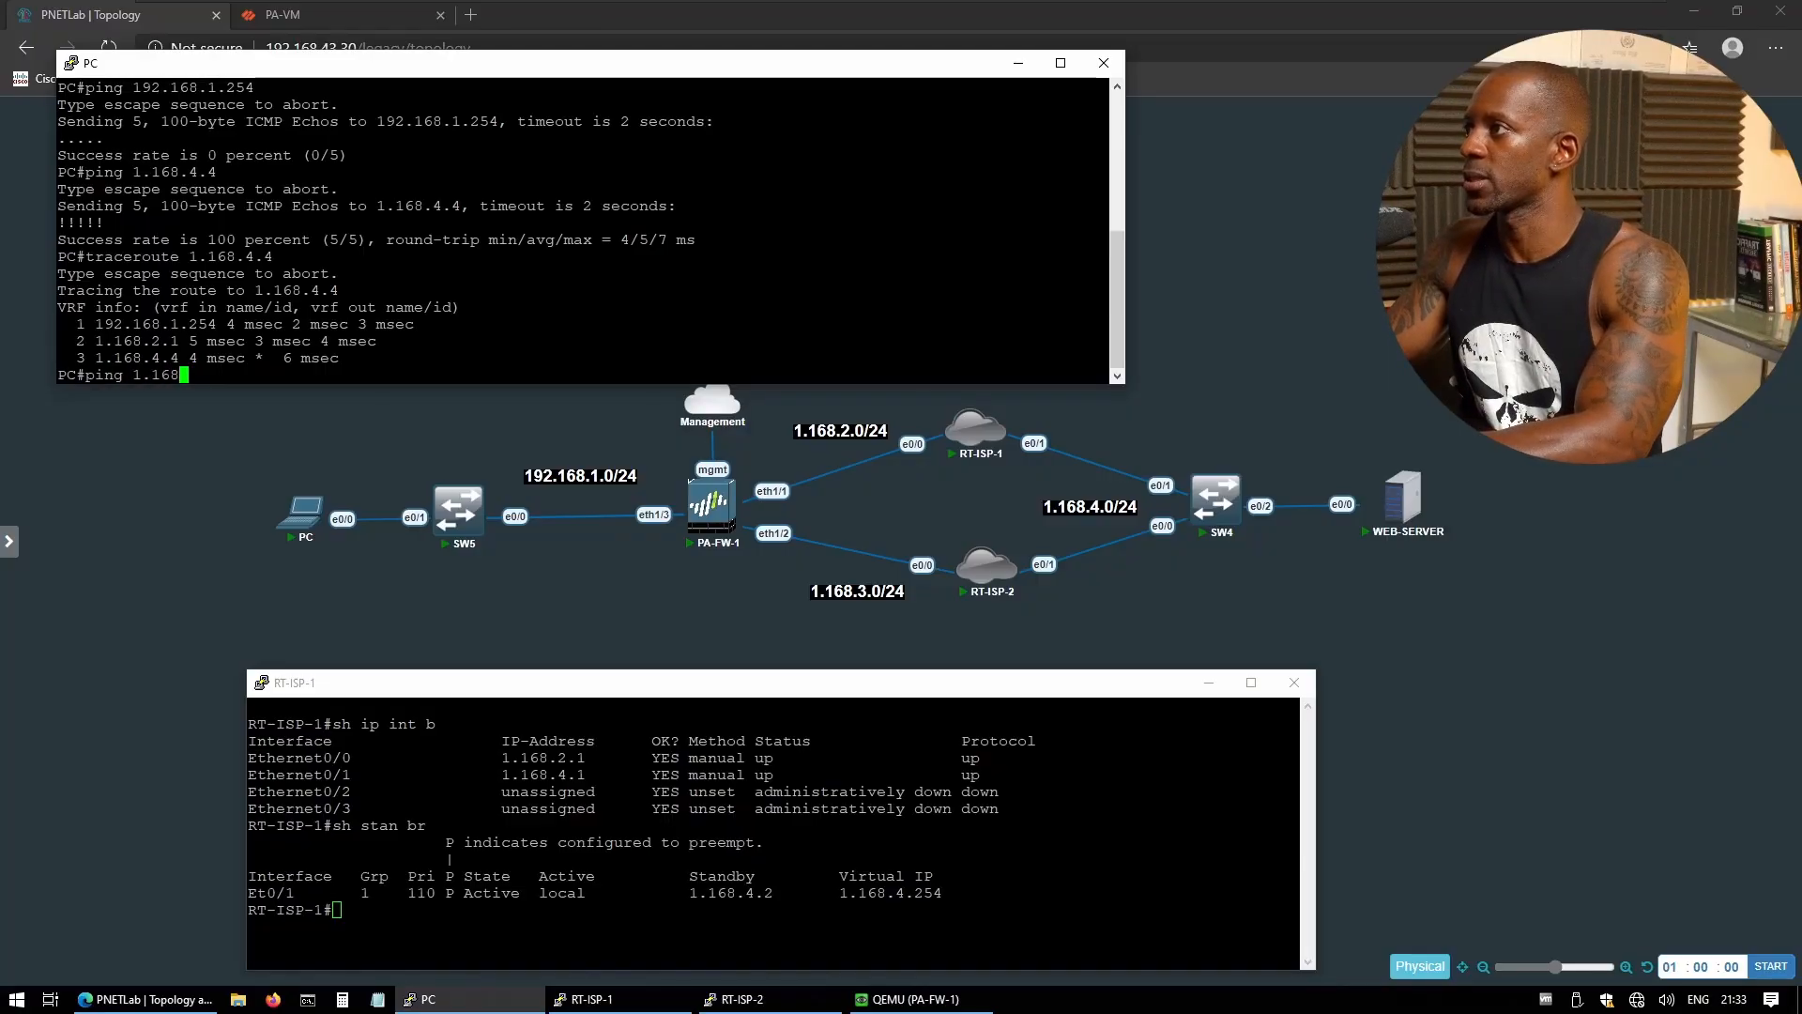
{"action": "type", "text": ".4.4 re 100"}
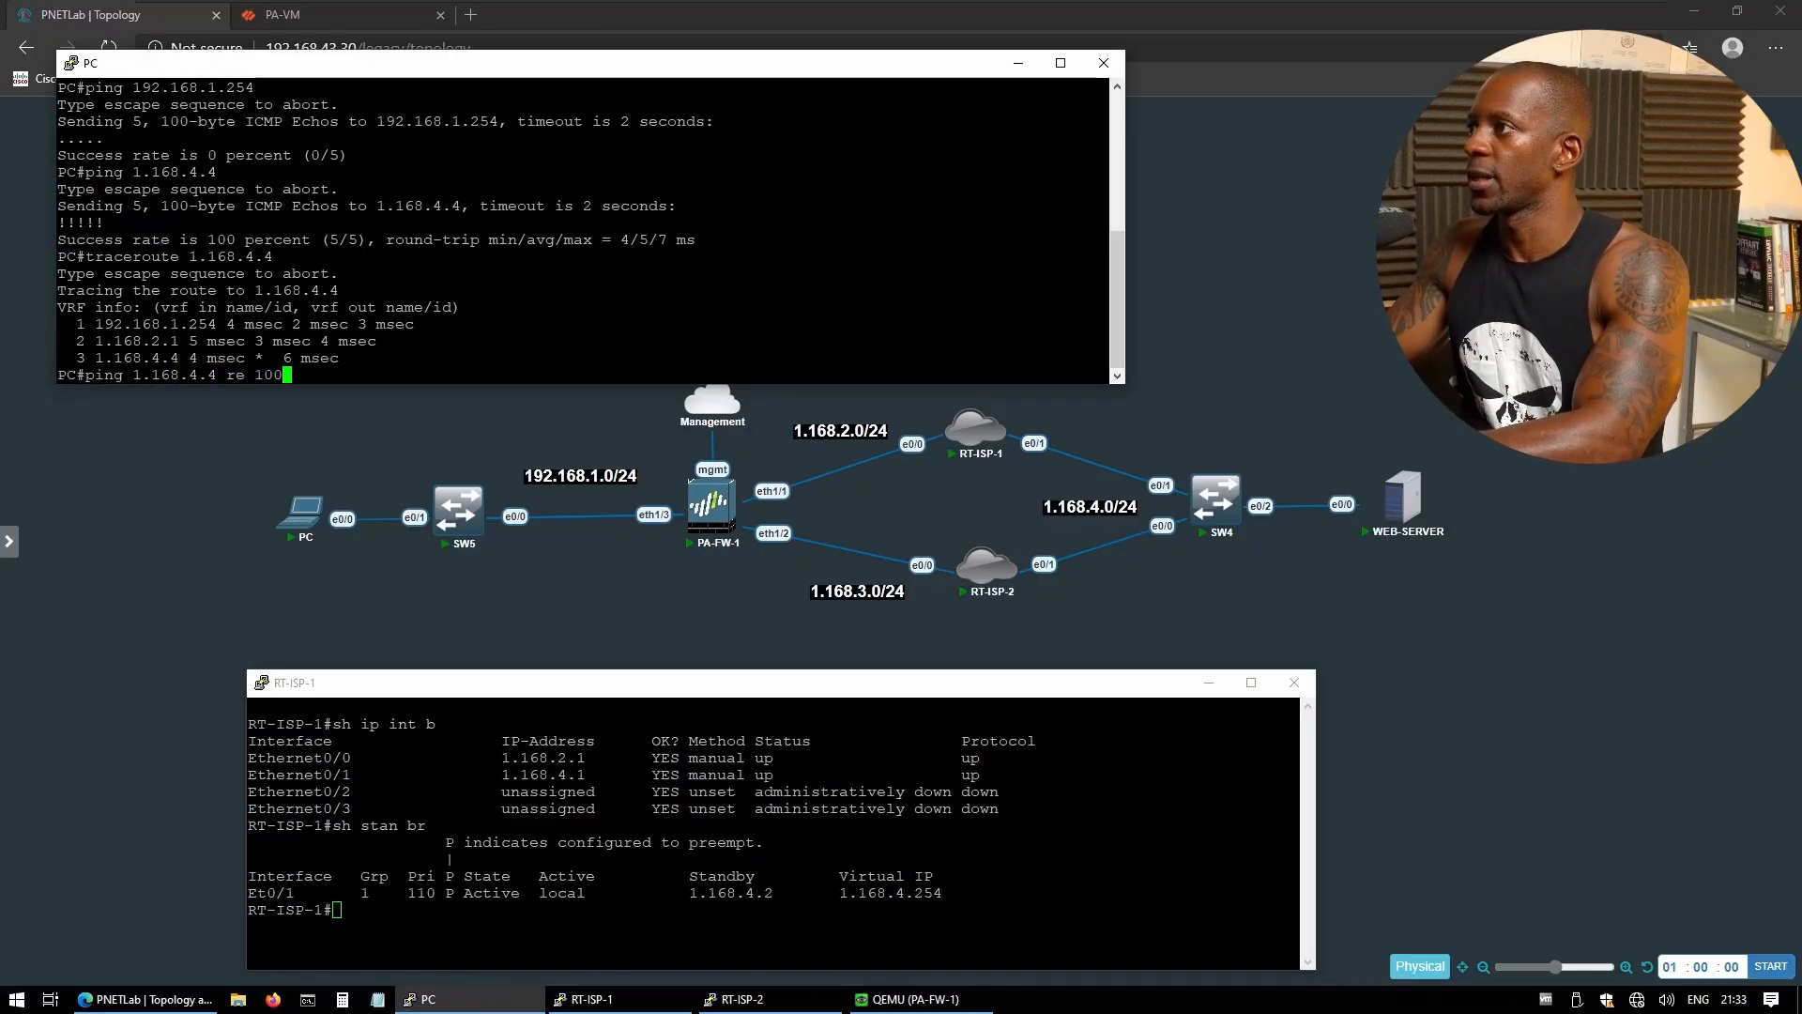
{"action": "type", "text": "00"}
{"action": "key", "text": "Return"}
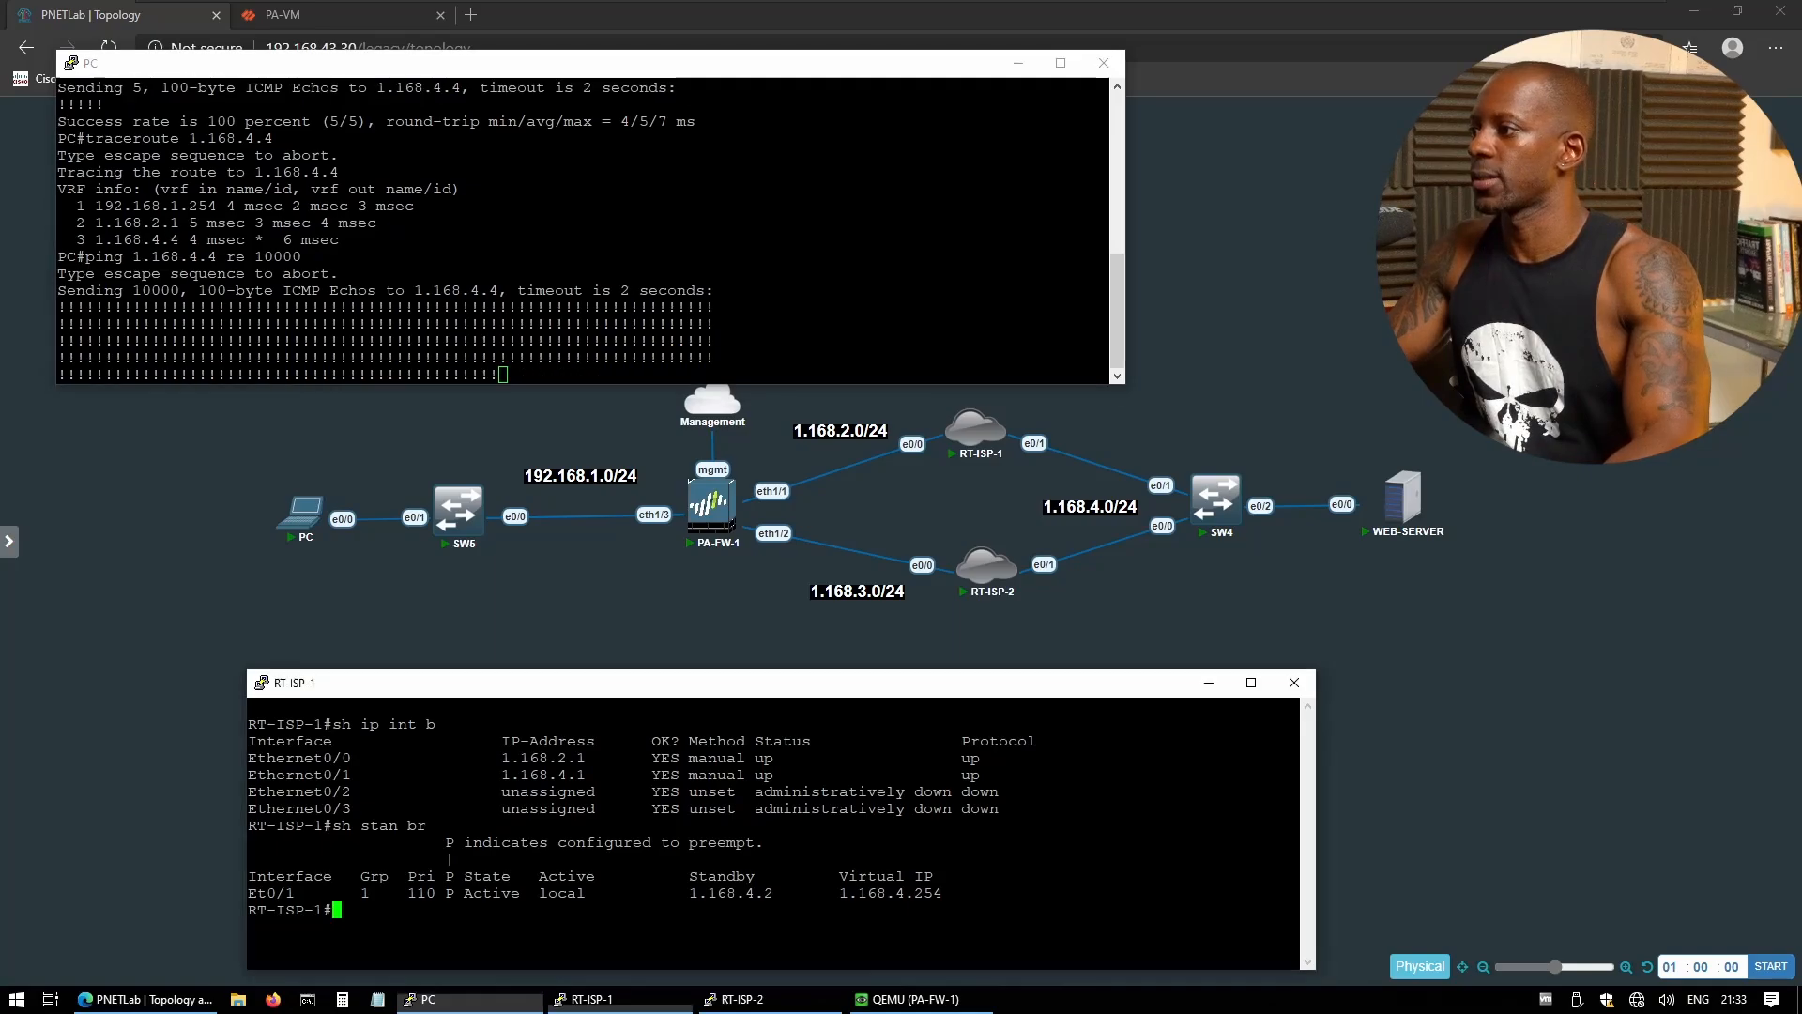
{"action": "key", "text": "alt+Tab"}
{"action": "type", "text": "conf t"}
{"action": "key", "text": "Return"}
{"action": "type", "text": "int "}
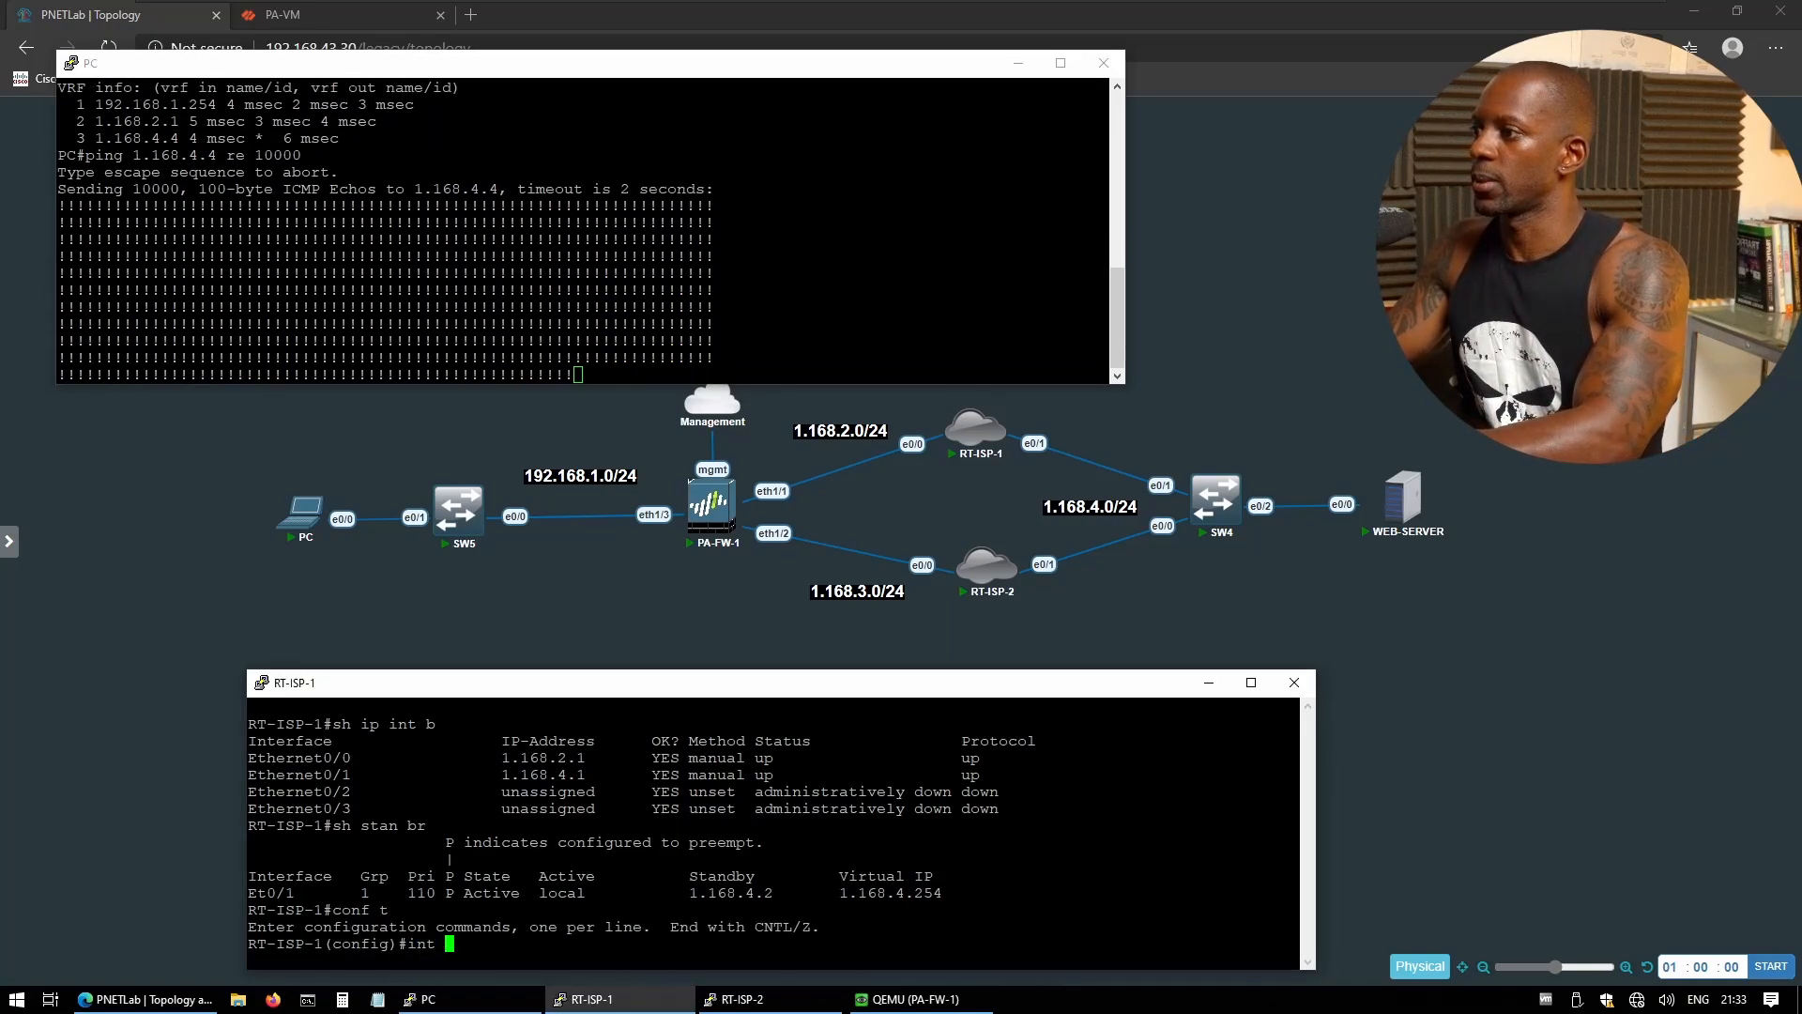
{"action": "type", "text": "e0/0"}
{"action": "key", "text": "Return"}
{"action": "type", "text": "sh"}
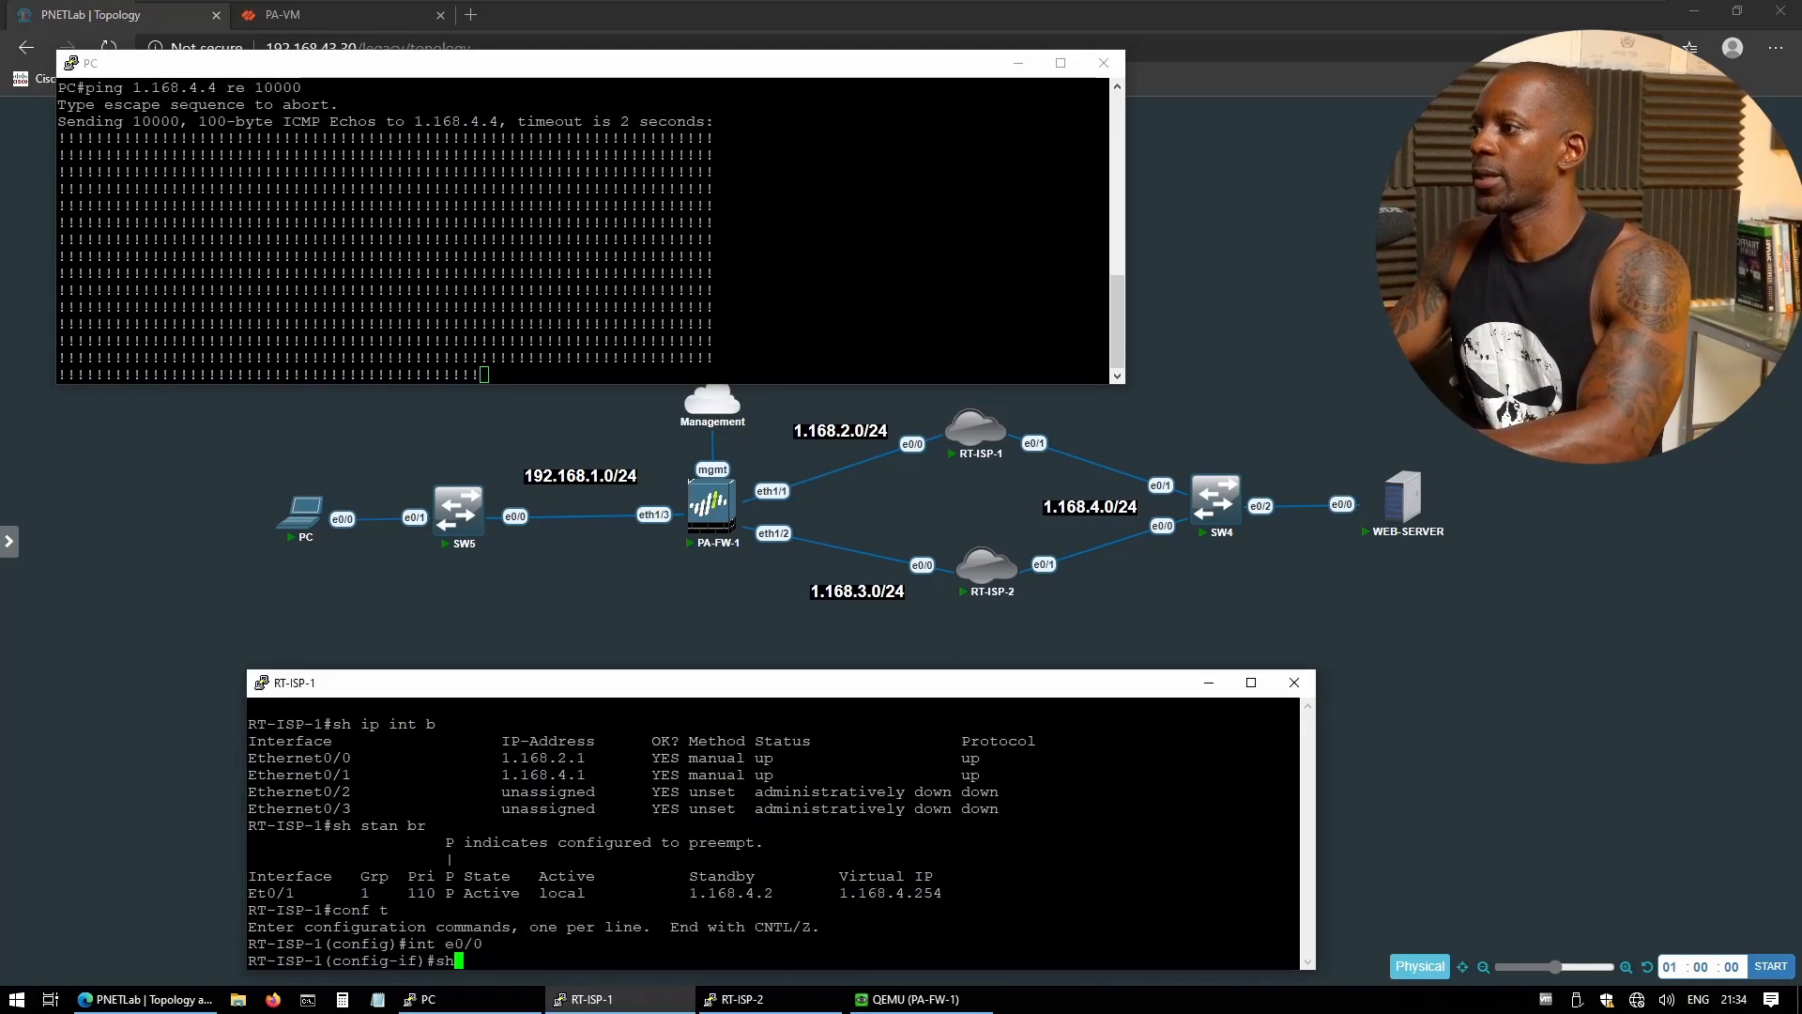
{"action": "key", "text": "Return"}
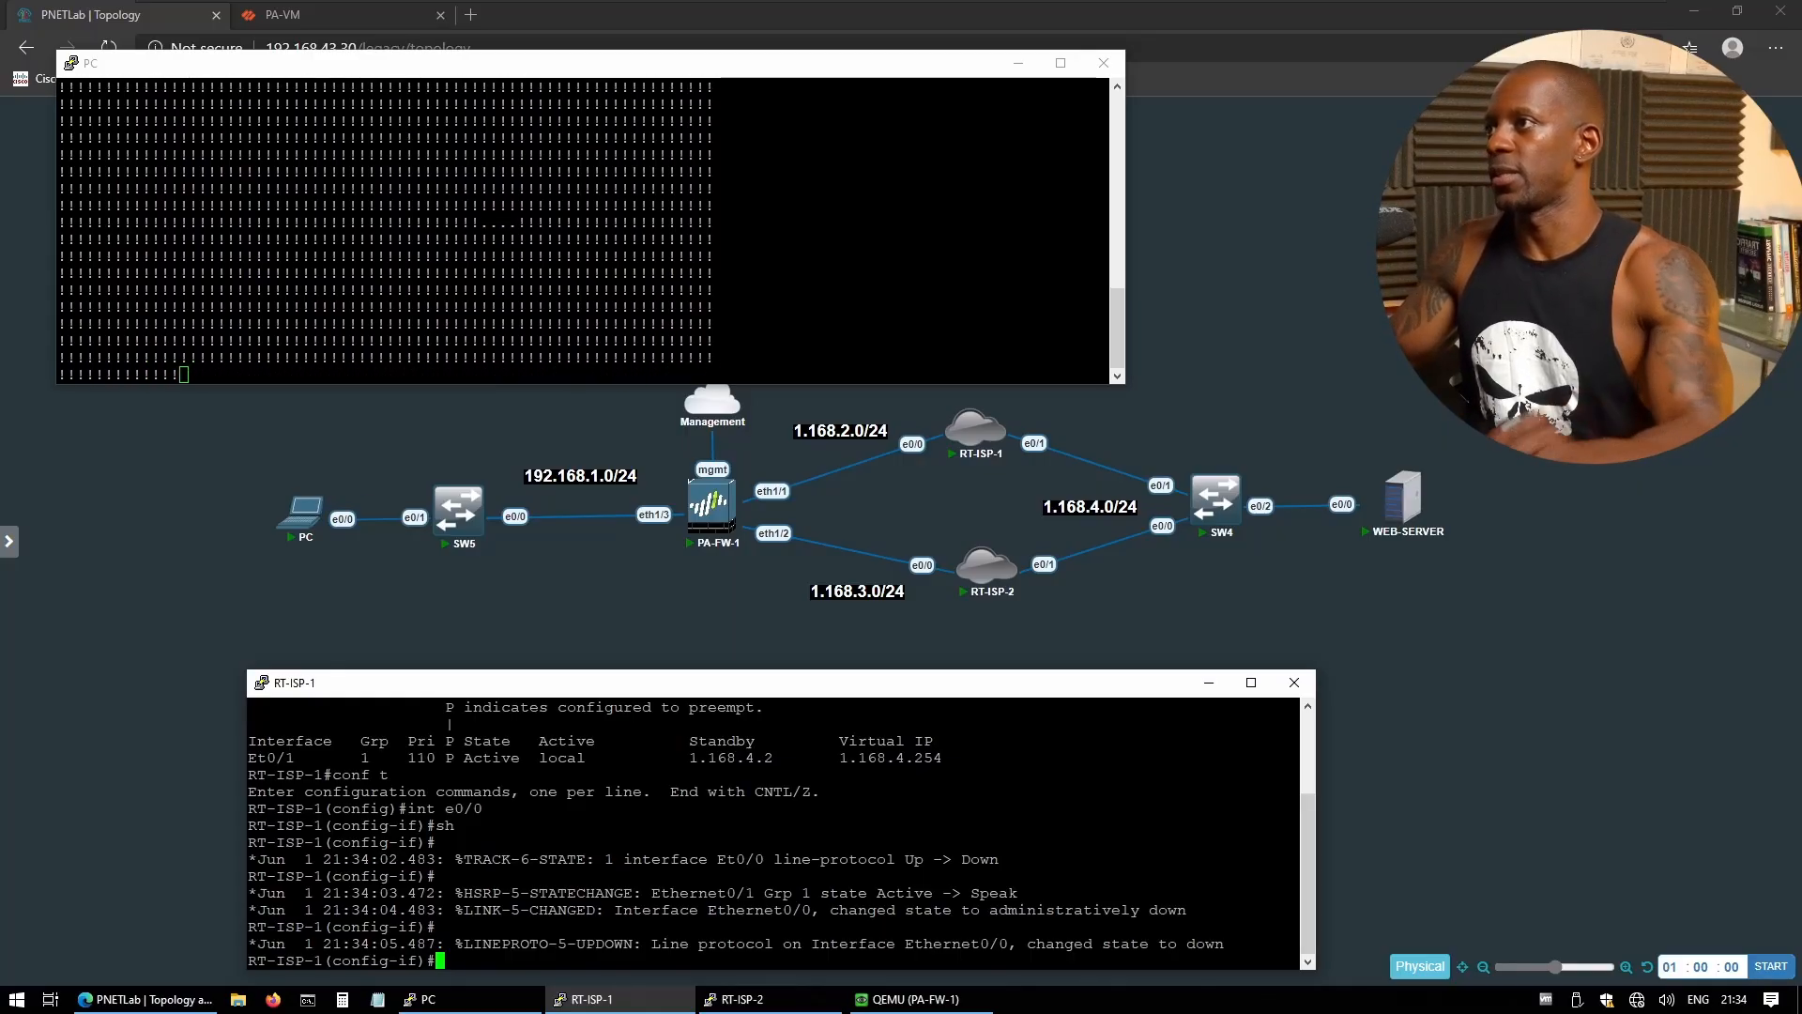
- Stop the ping and traceroute 1.168.4.4, highlighting the new hop 1.168.3.1
{"action": "left_click", "coordinate": [548, 338]}
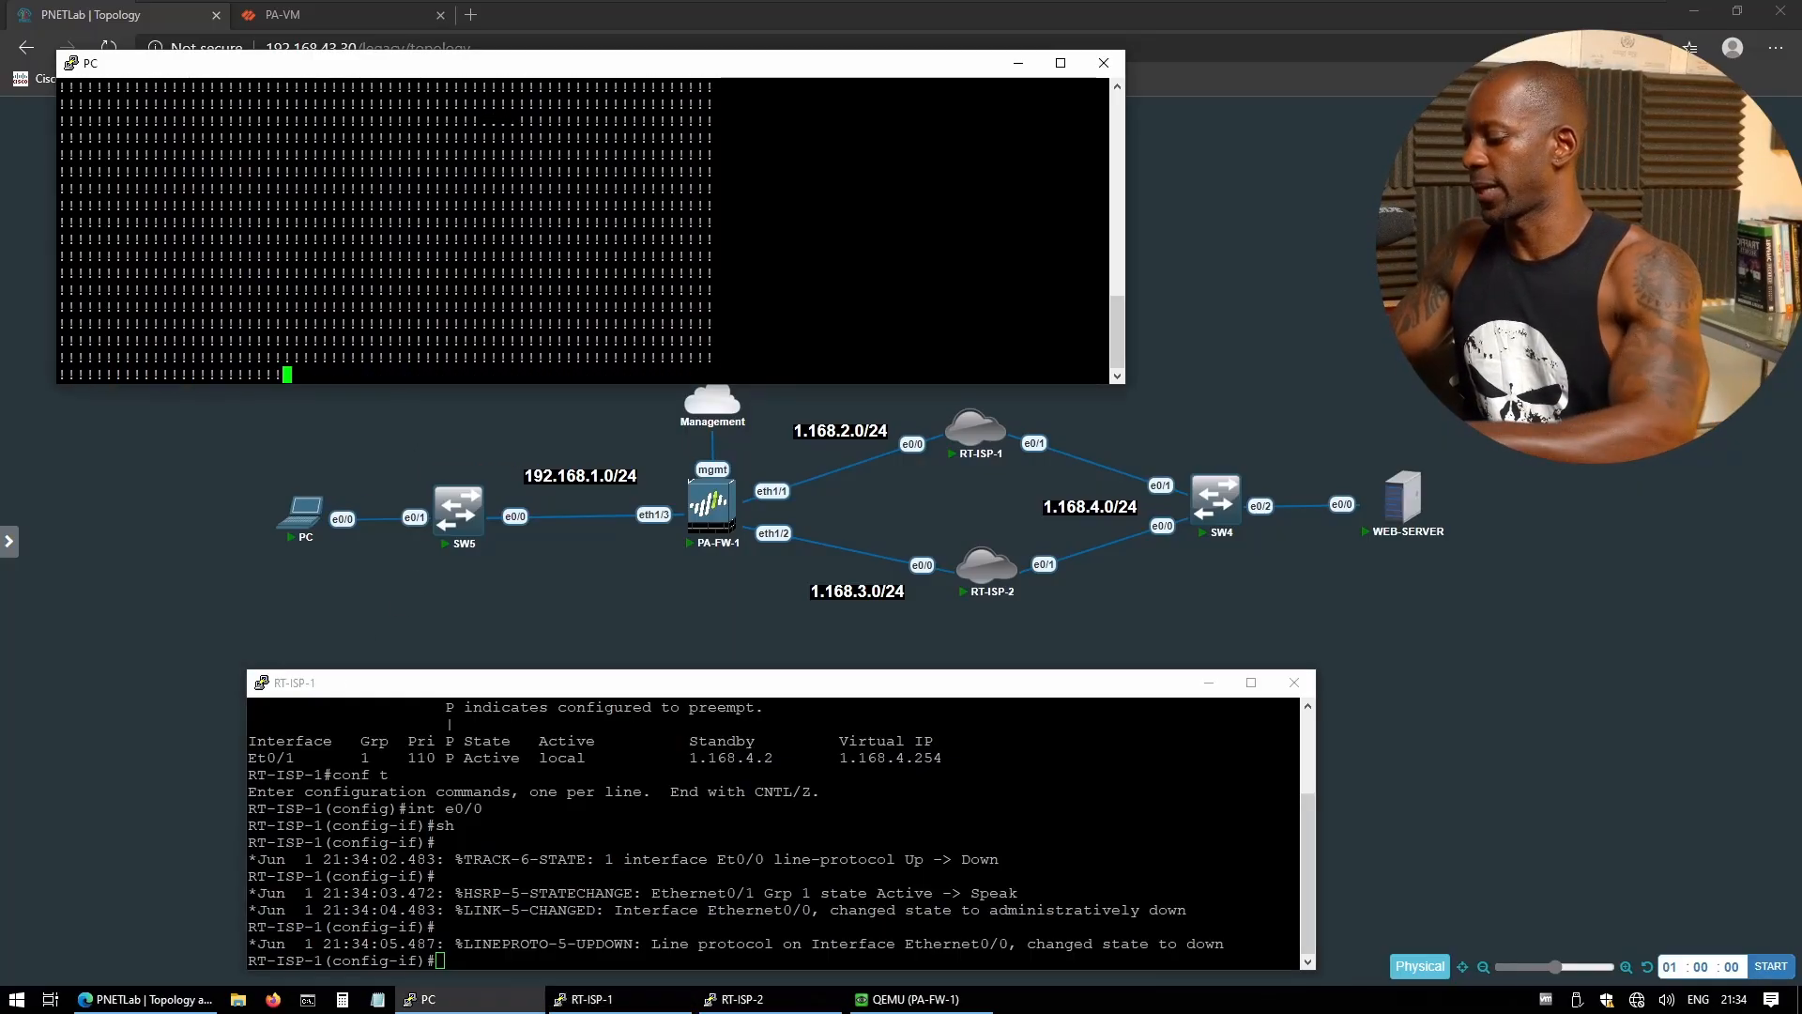
{"action": "key", "text": "ctrl+shift+6"}
{"action": "type", "text": "traceroute 1.168.4.4"}
{"action": "key", "text": "Return"}
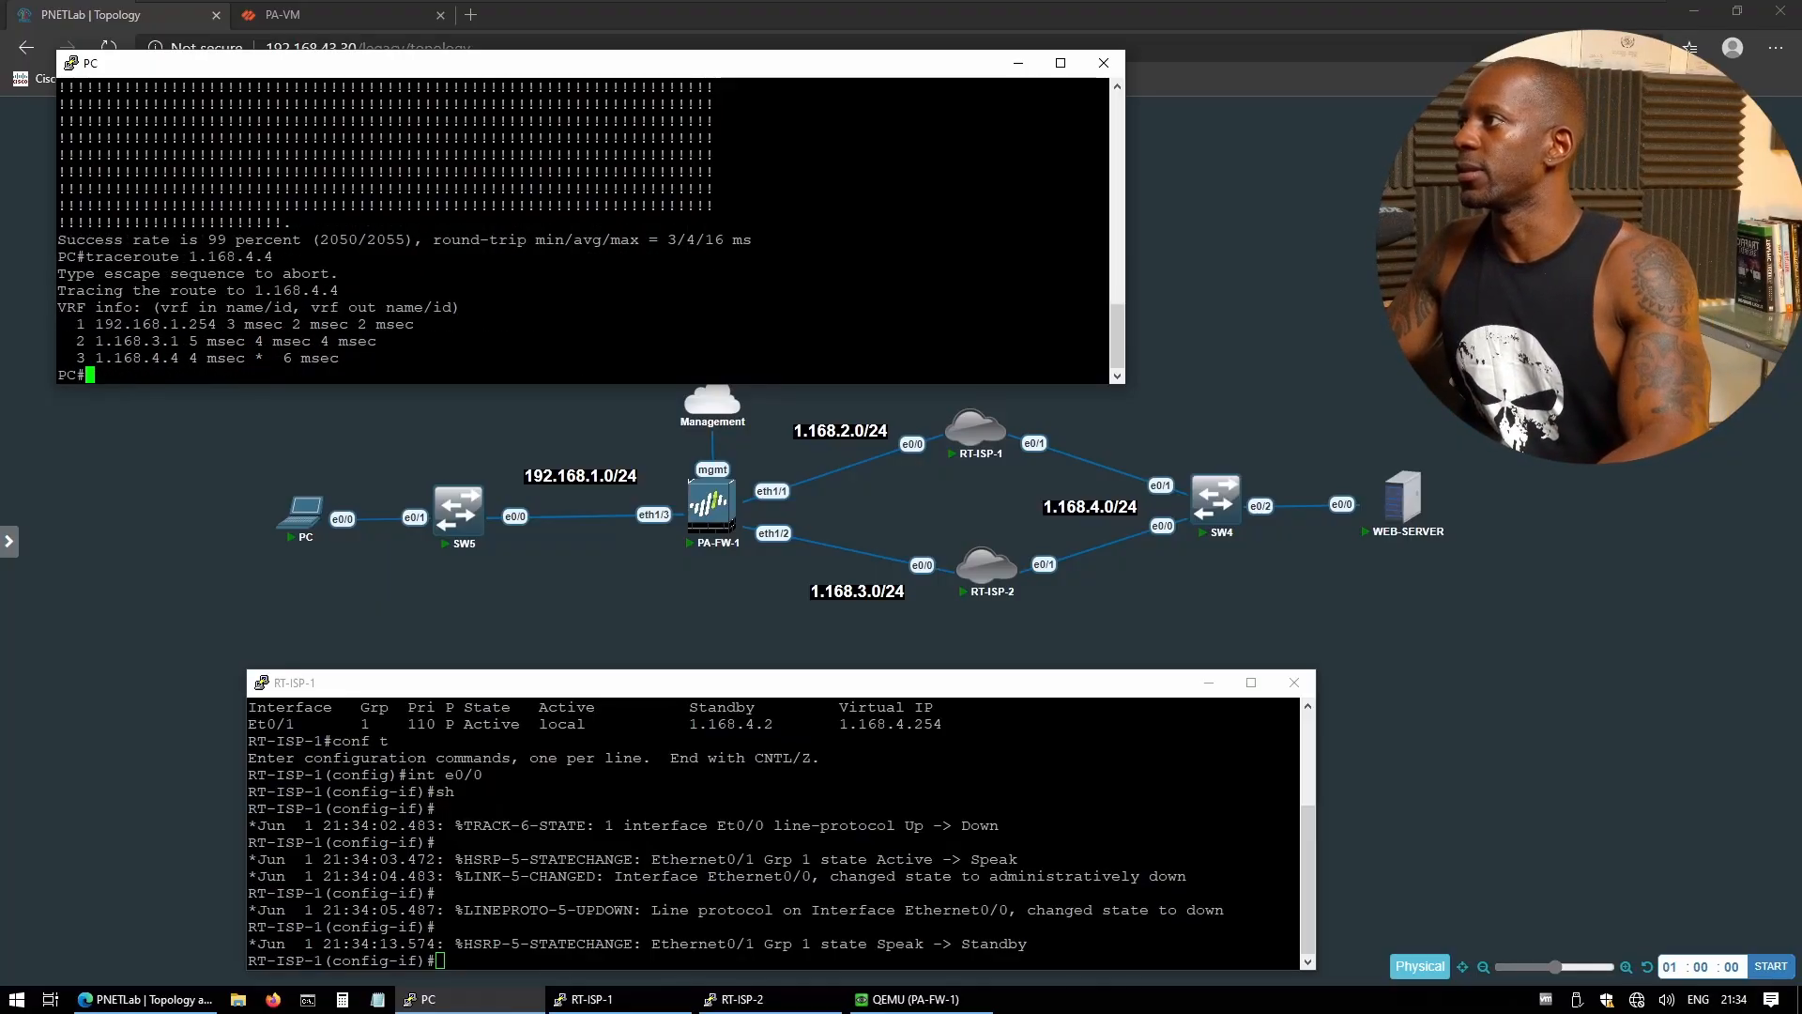
{"action": "left_click_drag", "start_coordinate": [95, 324], "coordinate": [179, 341]}
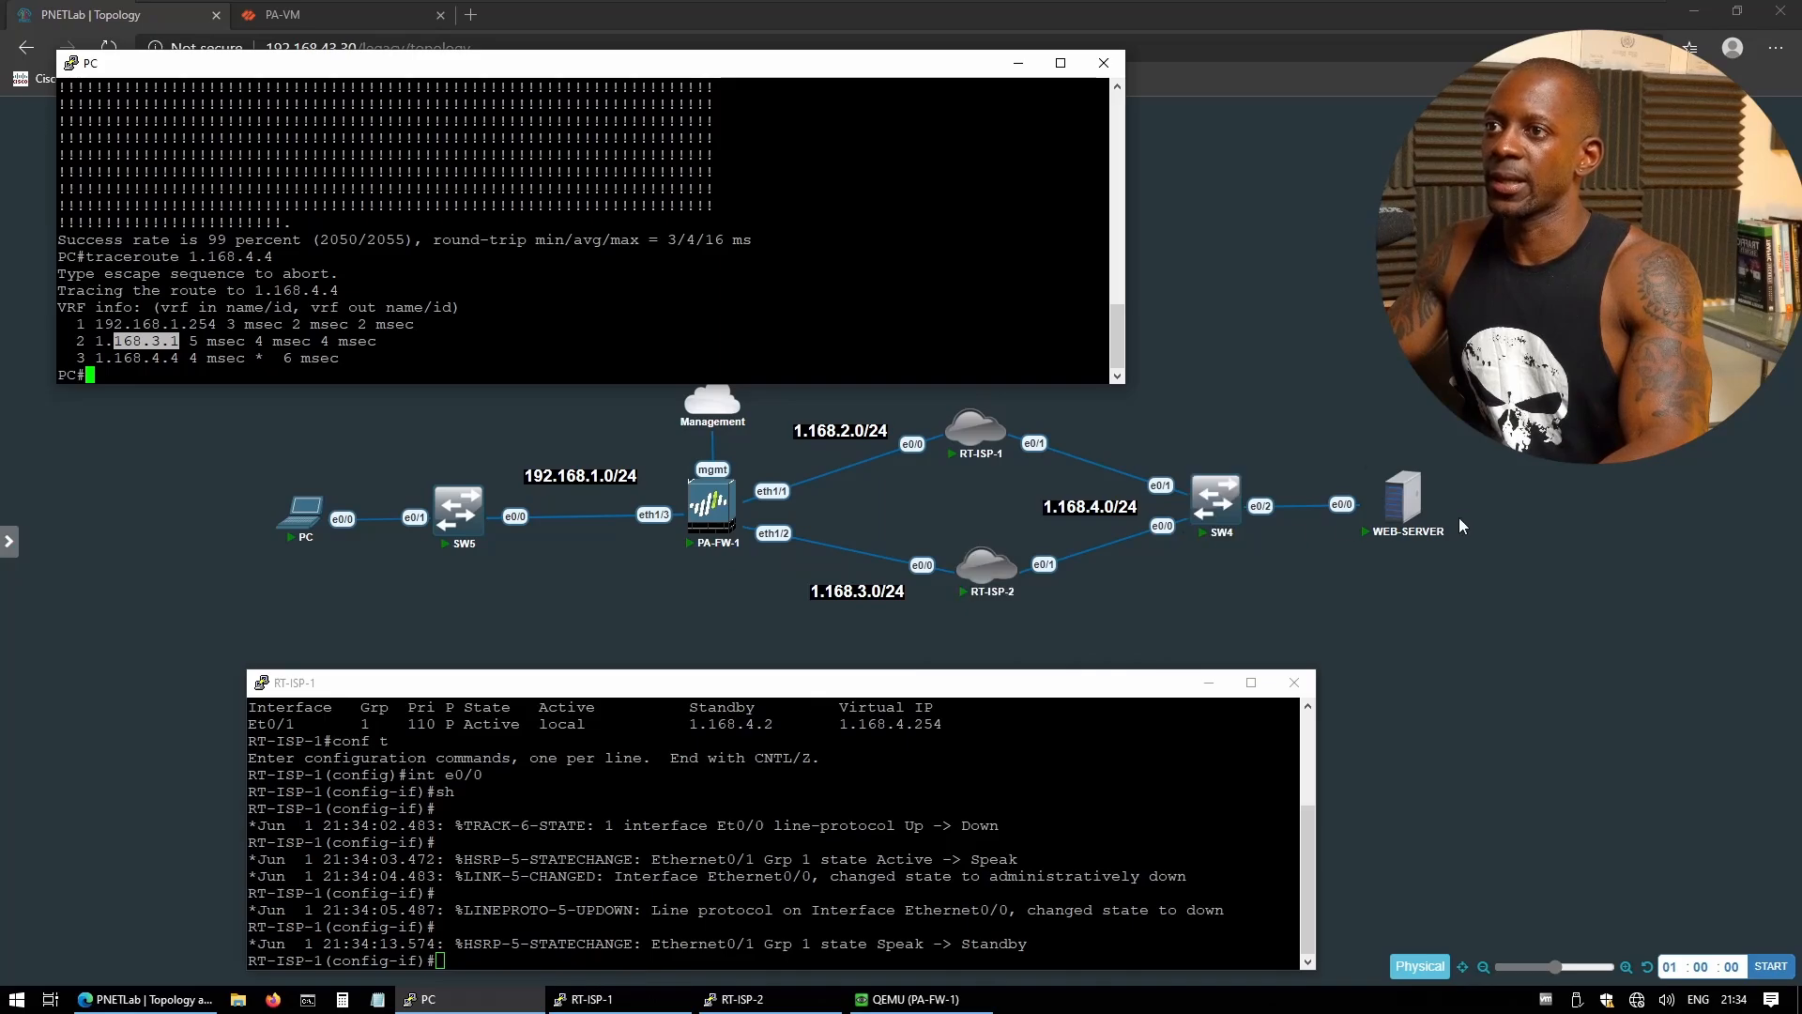
{"action": "mouse_move", "coordinate": [1434, 523]}
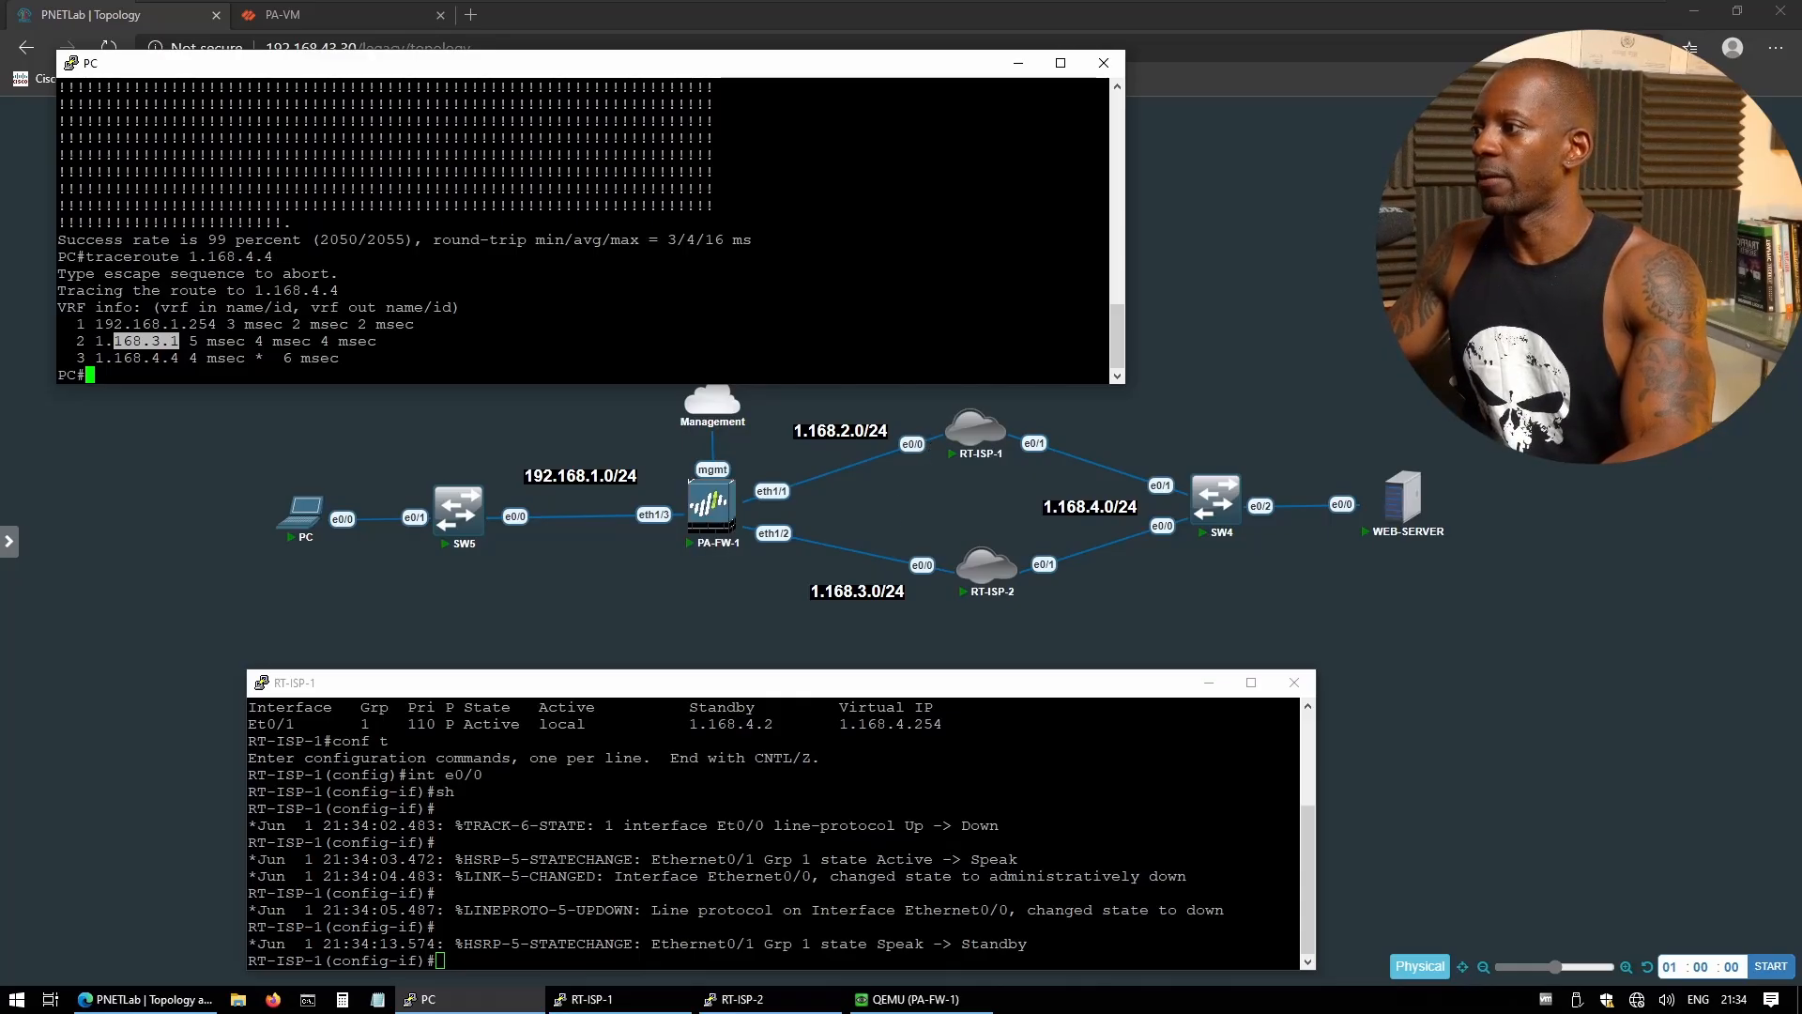
- Re-enable interface e0/0 on RT-ISP-1 with 'no shut'
{"action": "key", "text": "alt+Tab"}
{"action": "type", "text": "no shut"}
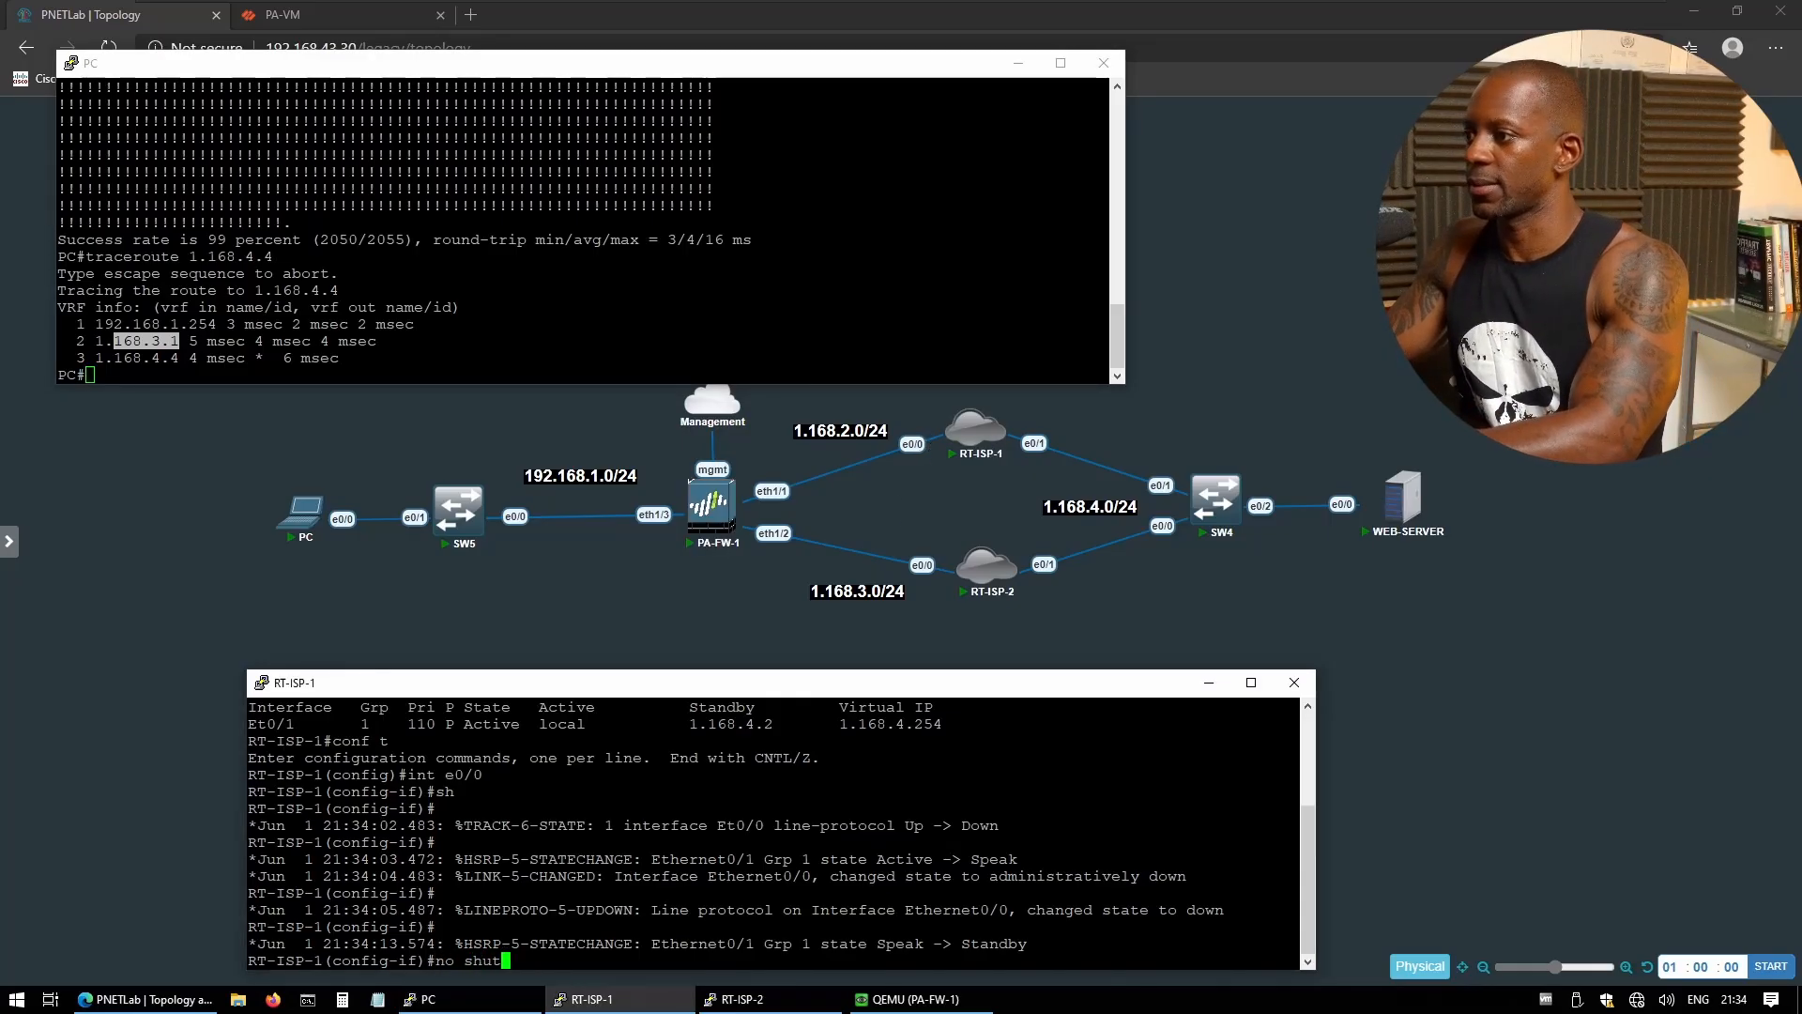
{"action": "key", "text": "Return"}
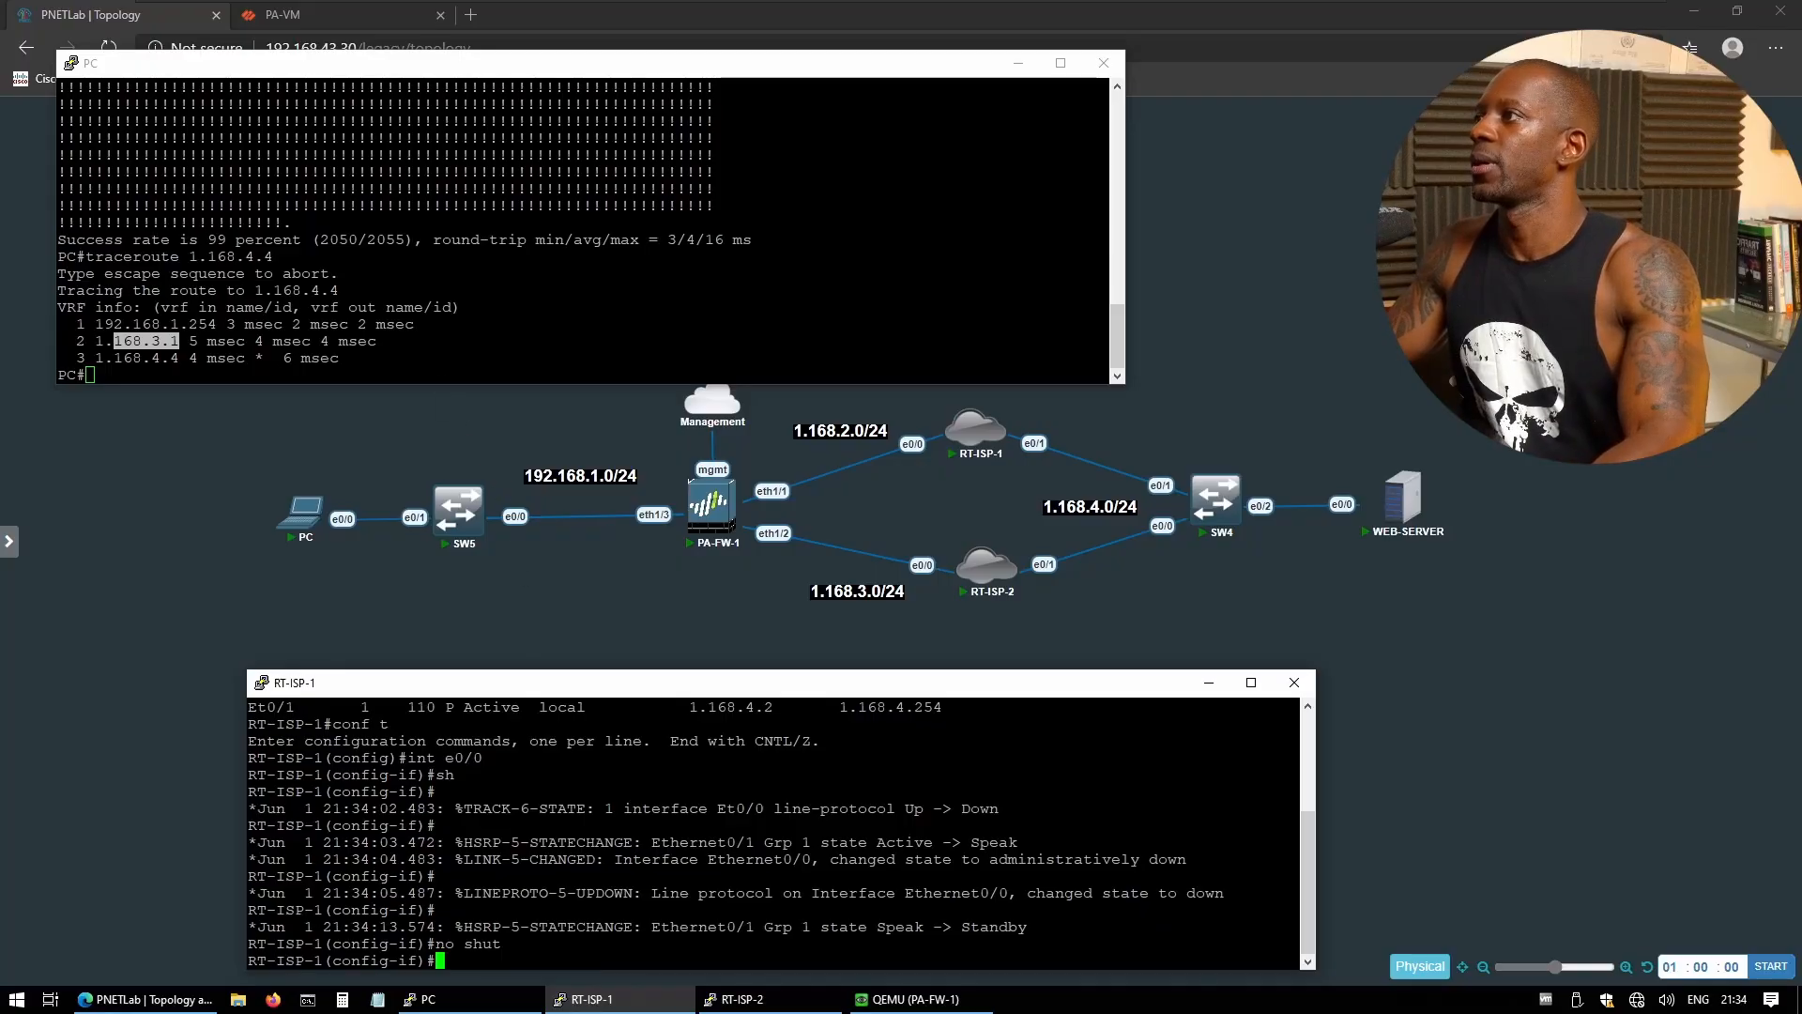
- Run a 10000-count ping to 1.168.4.4 from the PC, stop it, and rerun the traceroute
{"action": "key", "text": "alt+Tab"}
{"action": "type", "text": "ping 1.168.4.4 re 10000"}
{"action": "key", "text": "Return"}
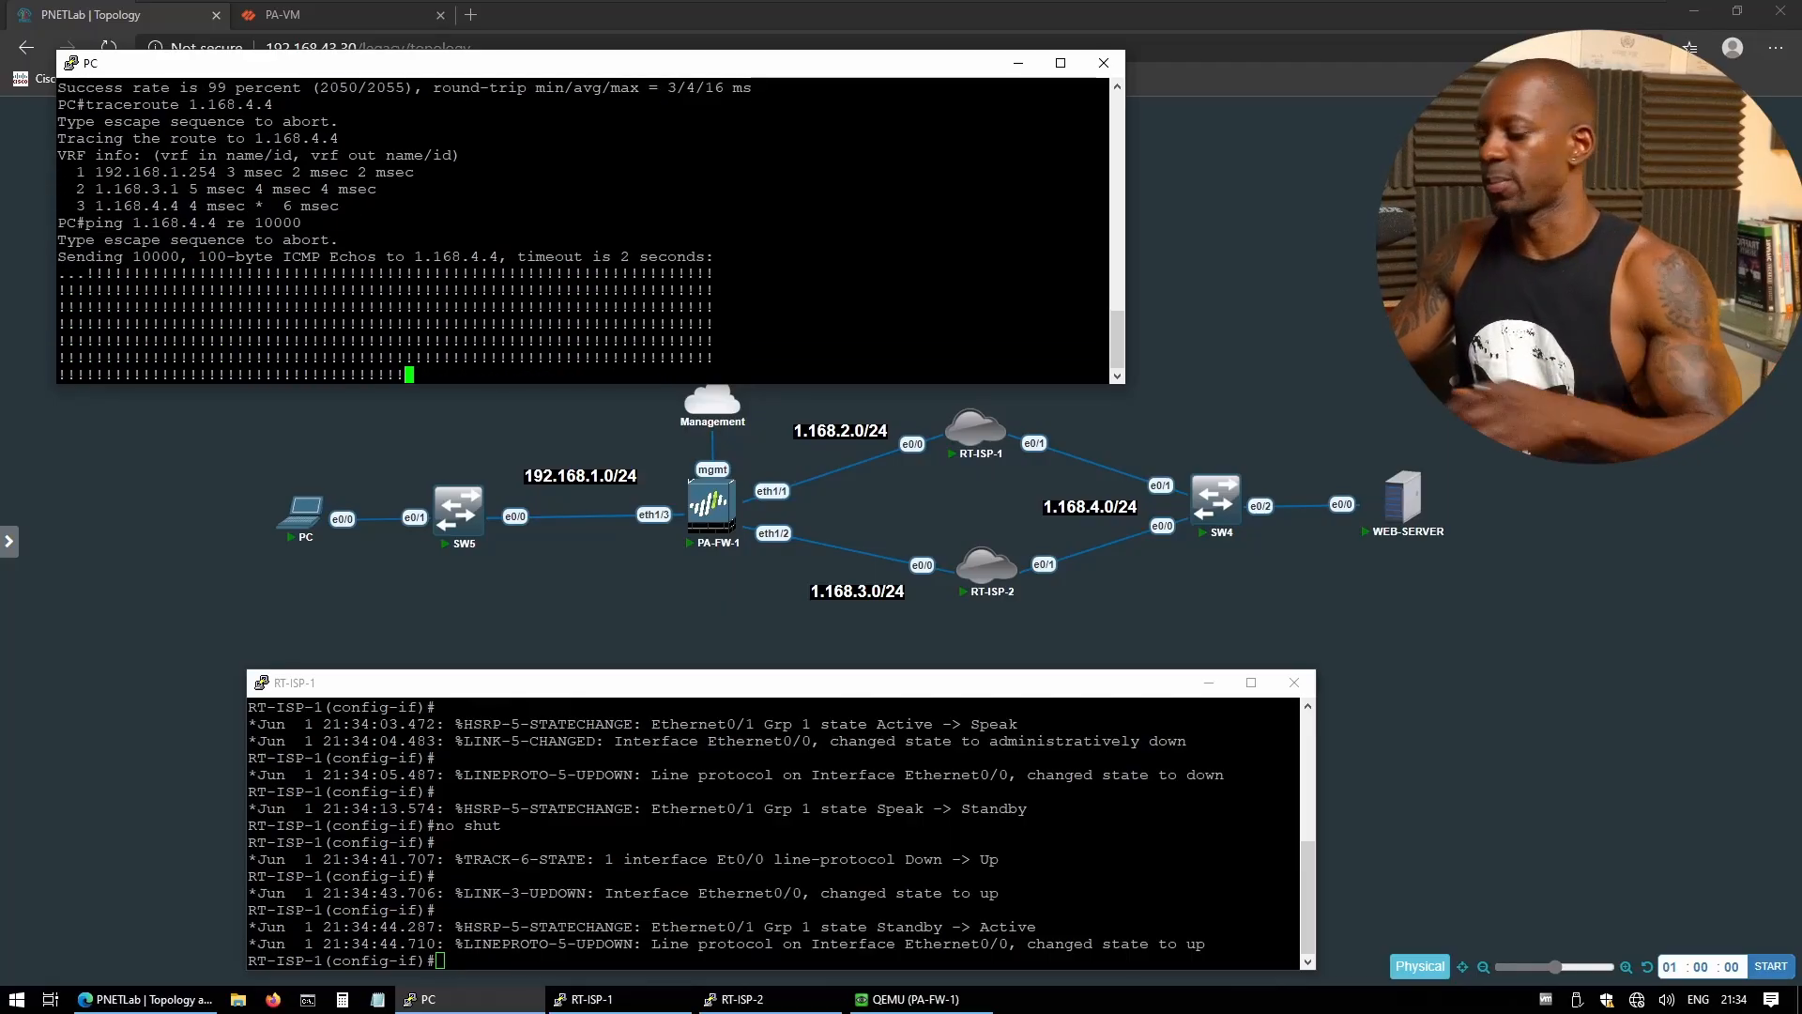
{"action": "key", "text": "ctrl+shift+6"}
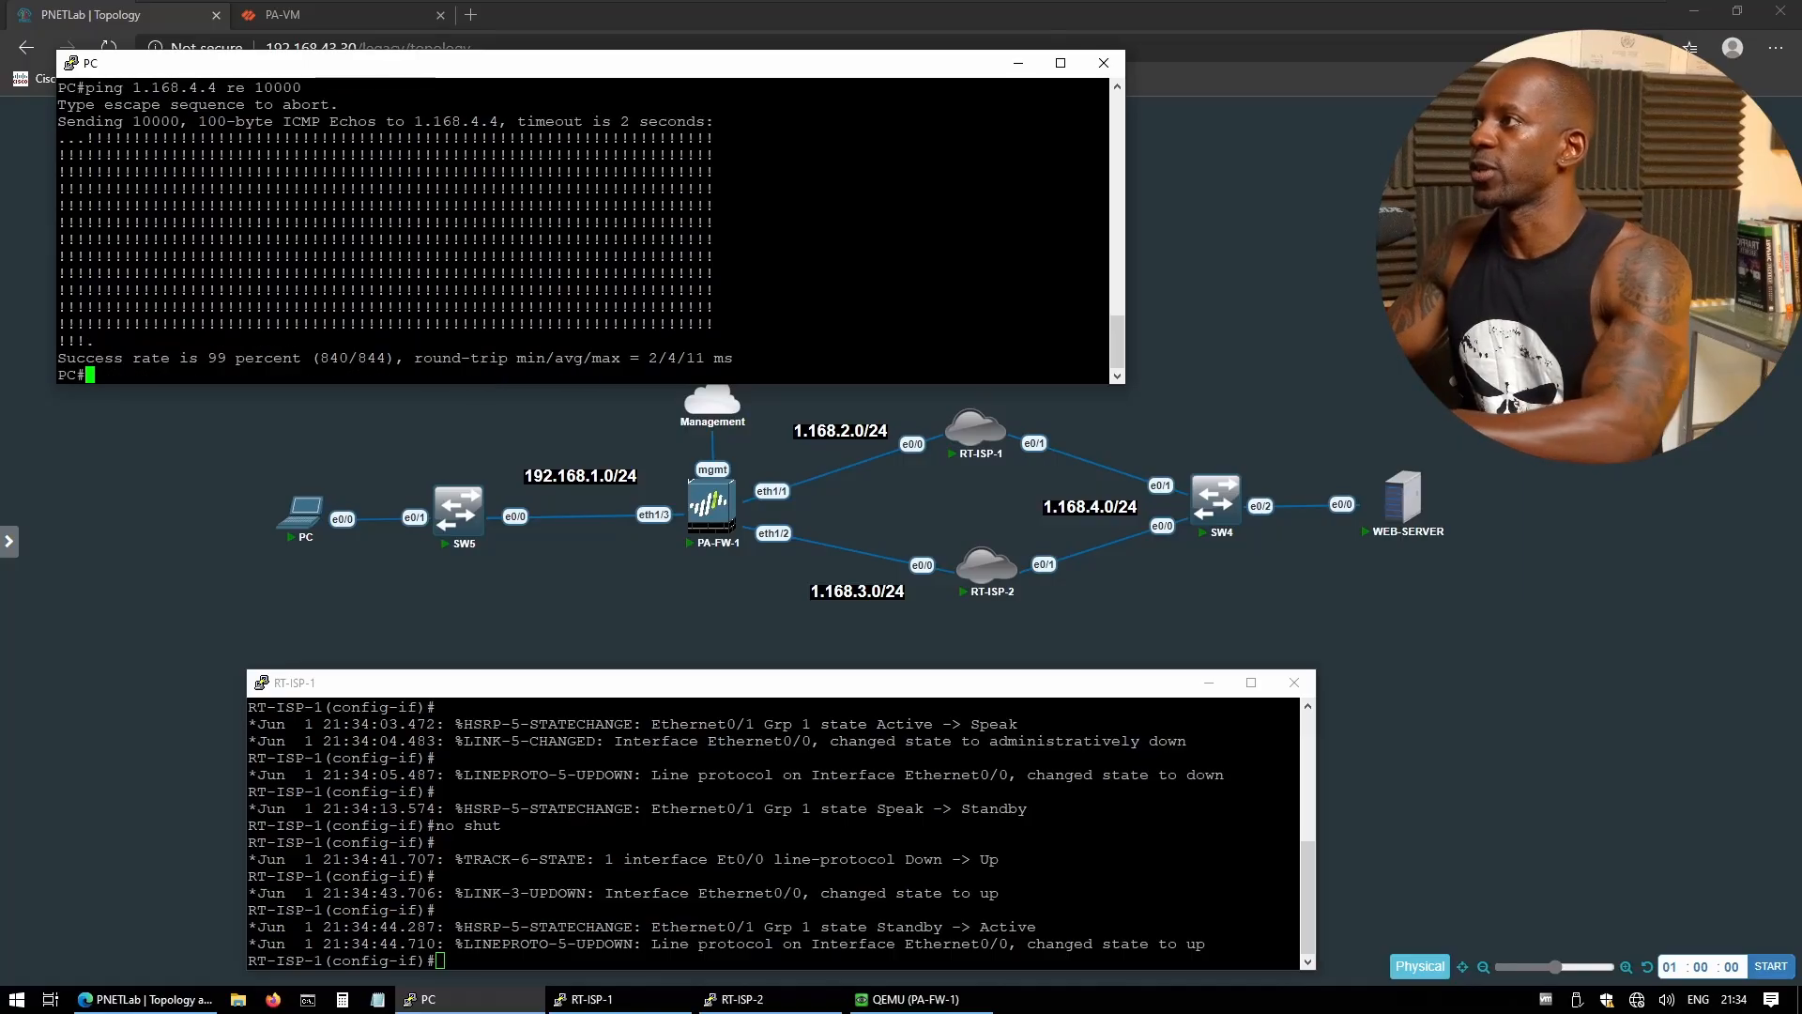
{"action": "key", "text": "Up"}
{"action": "key", "text": "Up"}
{"action": "key", "text": "Return"}
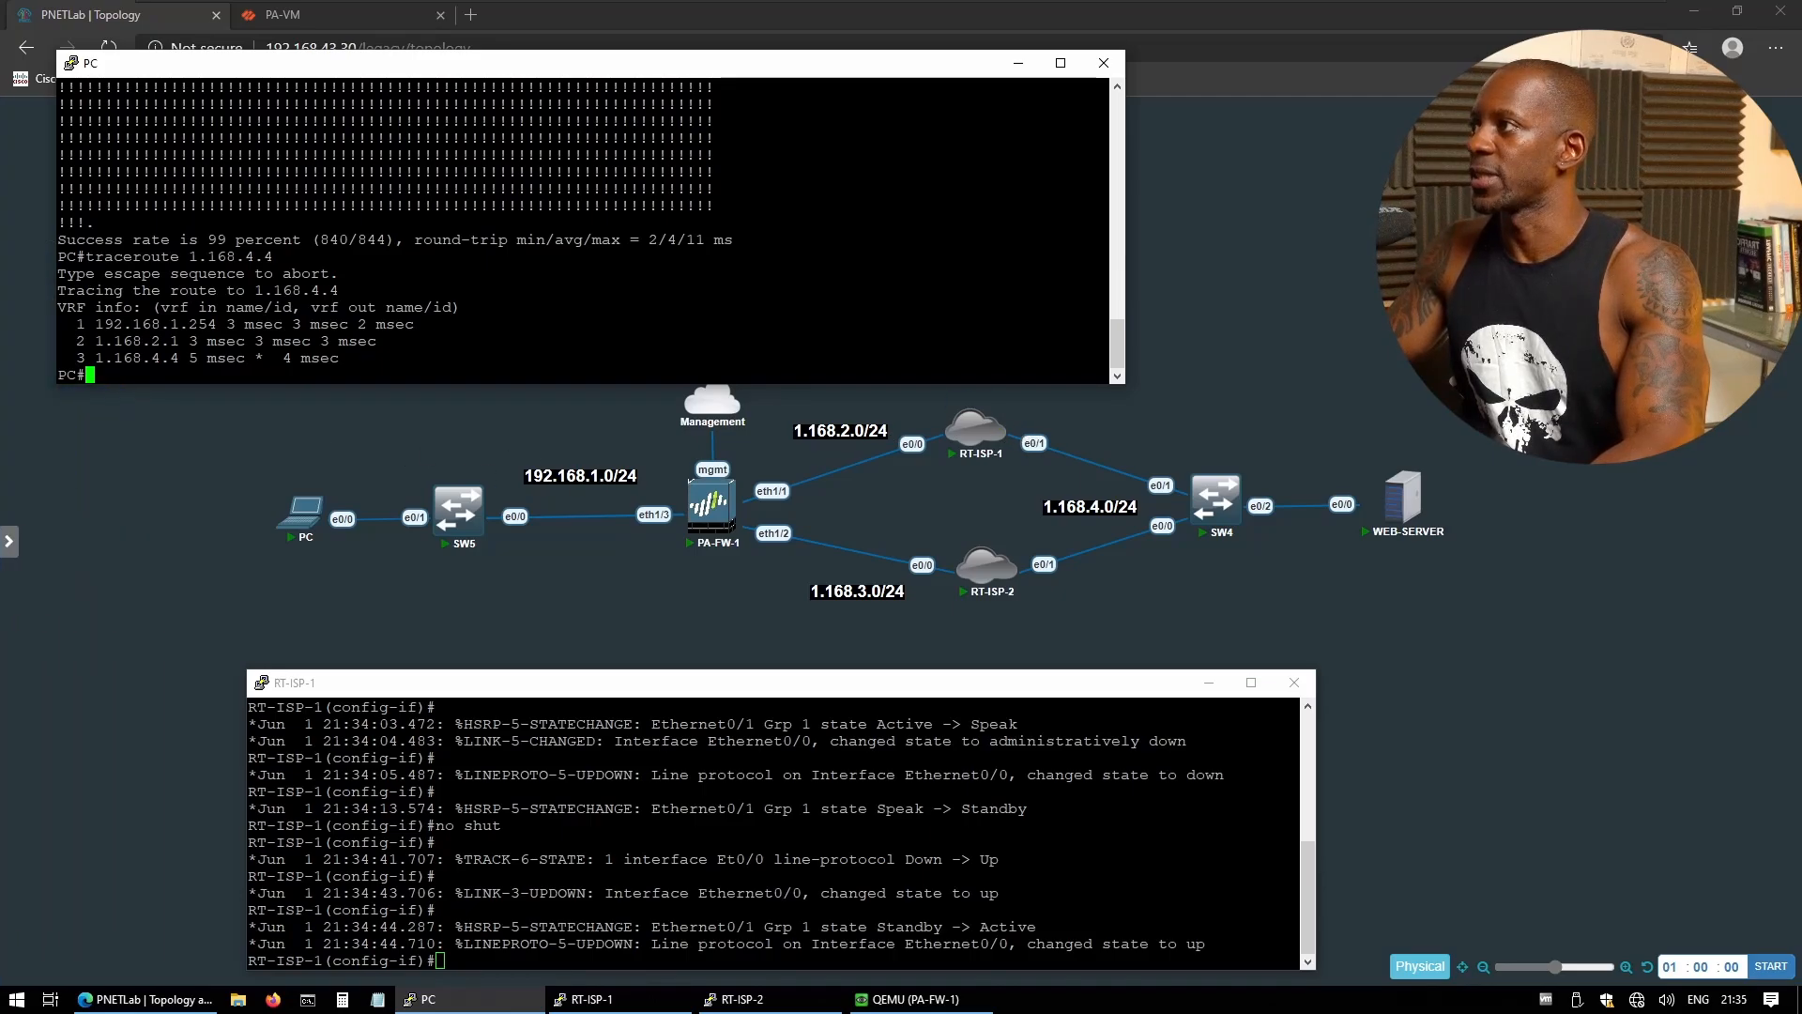
{"action": "mouse_move", "coordinate": [698, 511]}
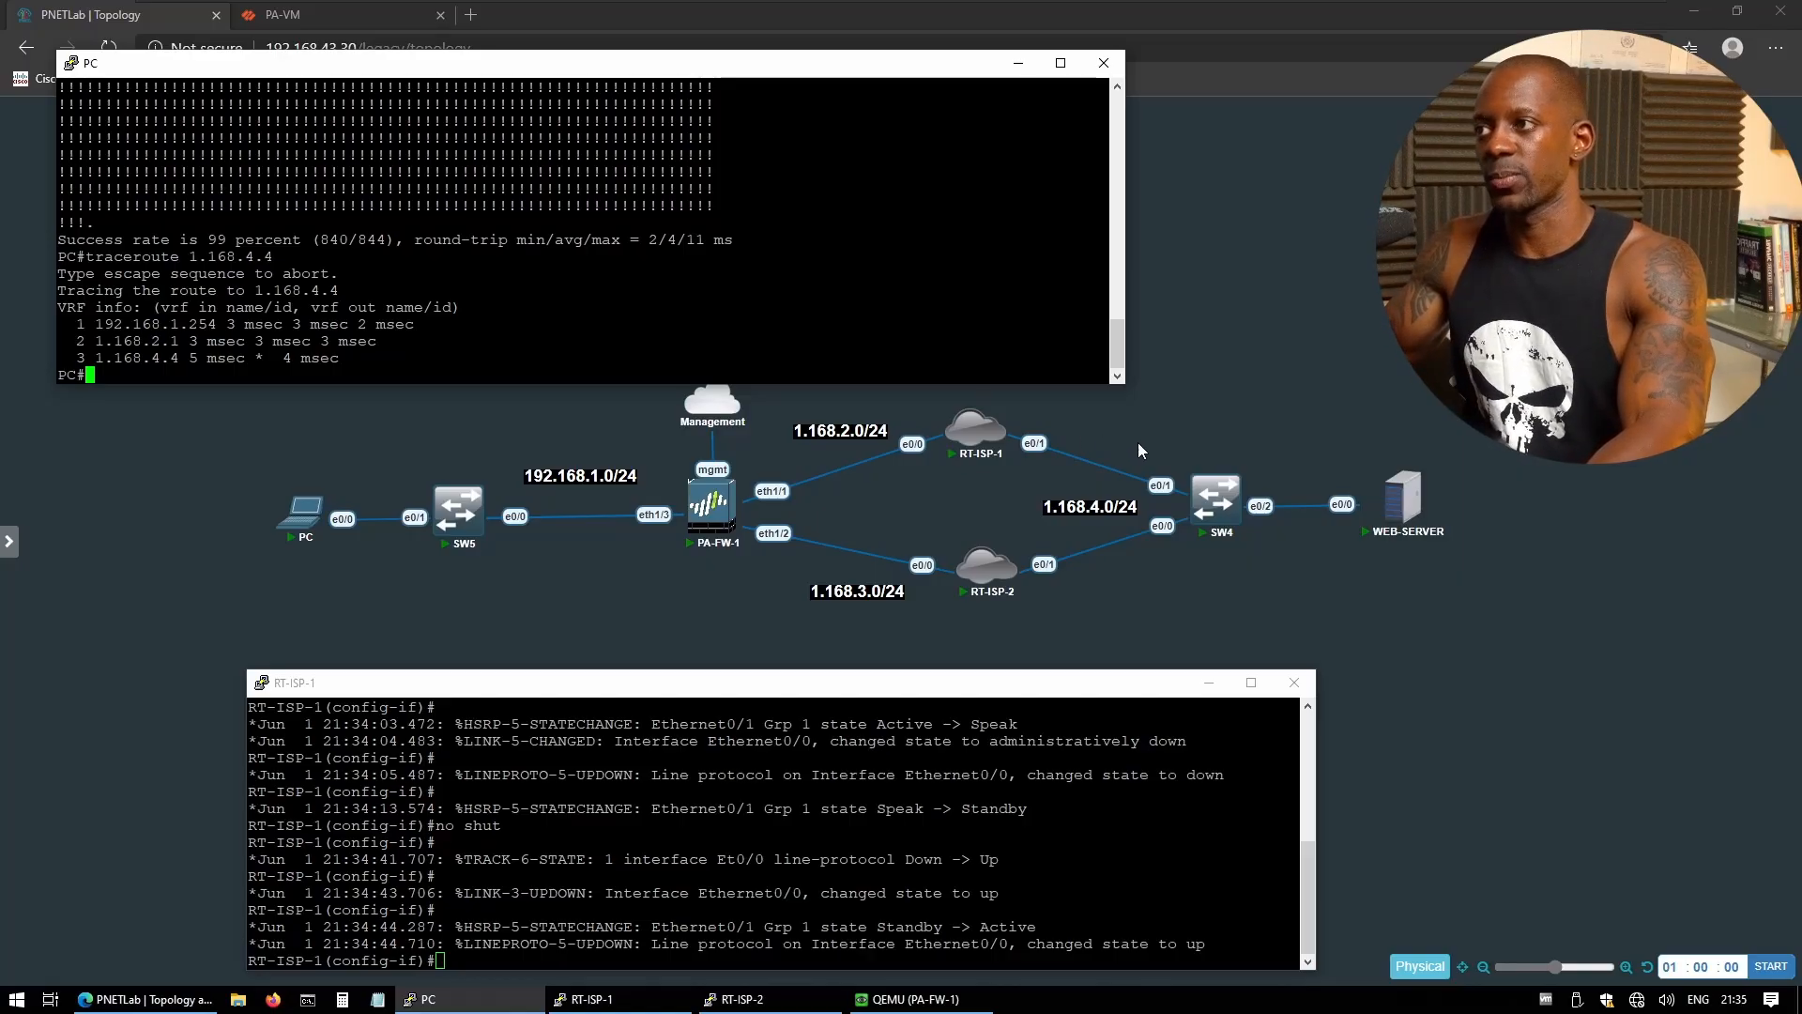
- Open the latest ping session's traffic log detail in PA-VM, maximized to full page
{"action": "left_click", "coordinate": [312, 19]}
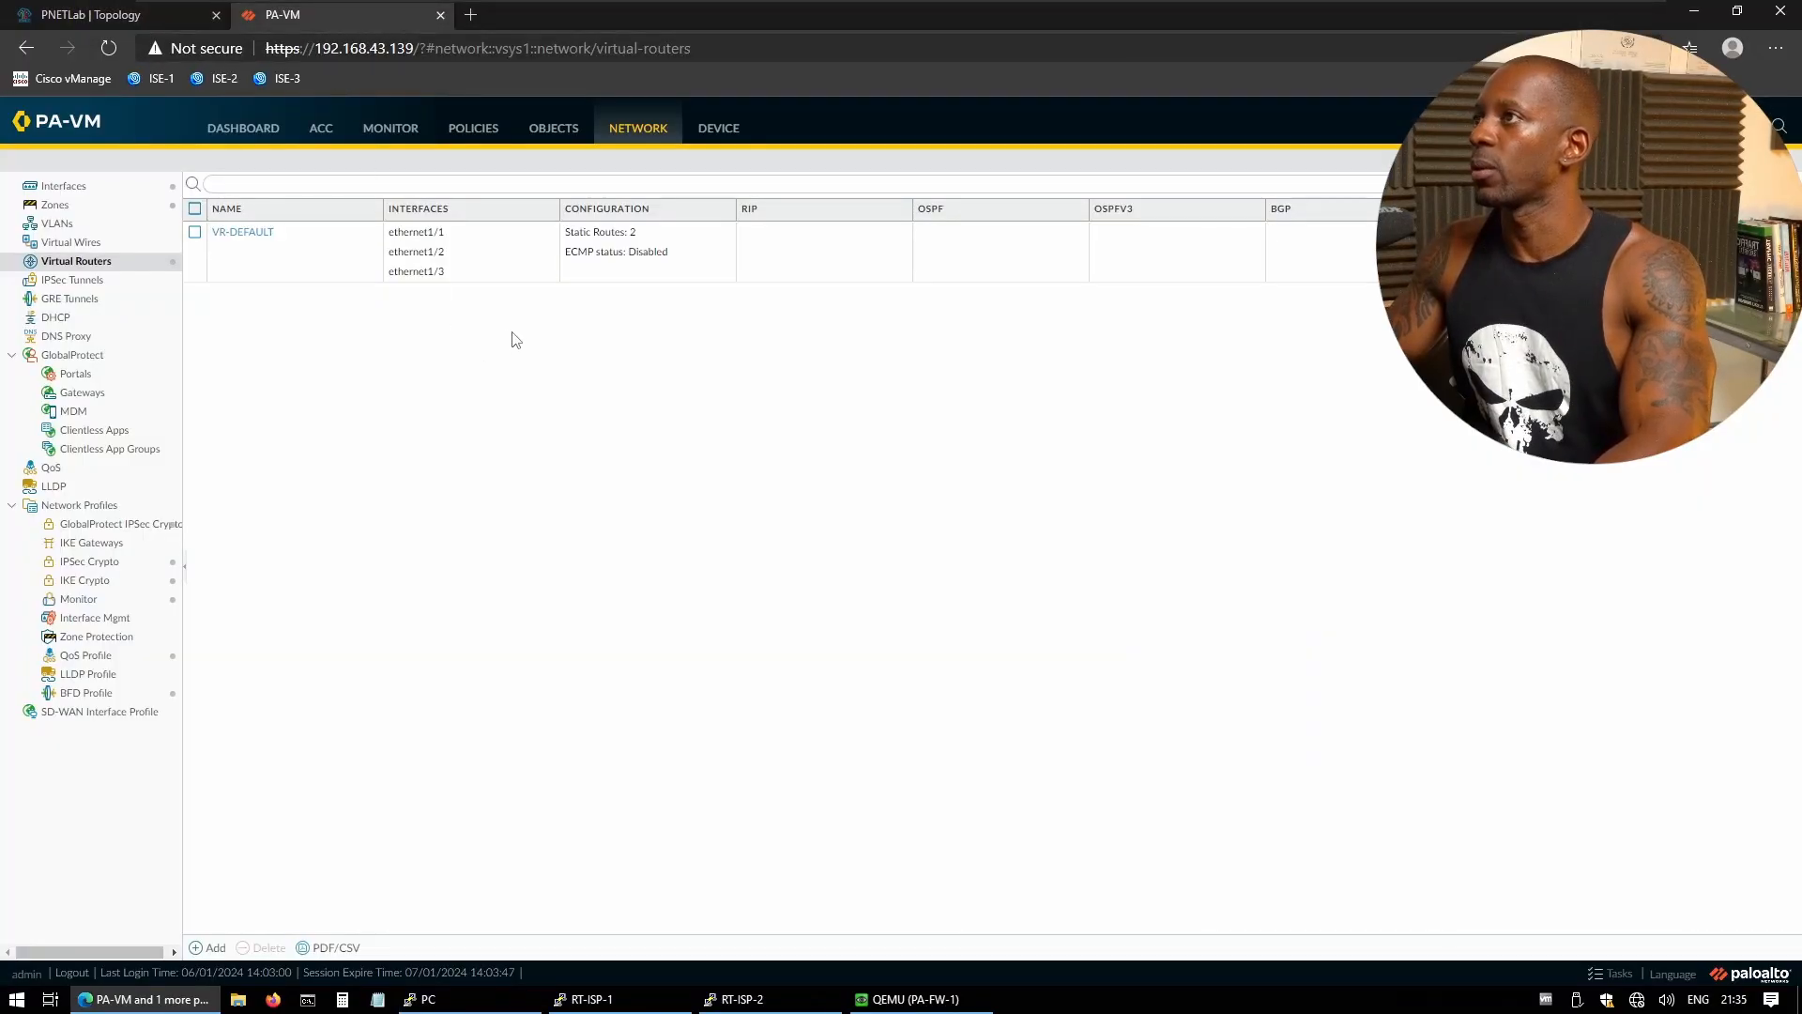
{"action": "left_click", "coordinate": [392, 131]}
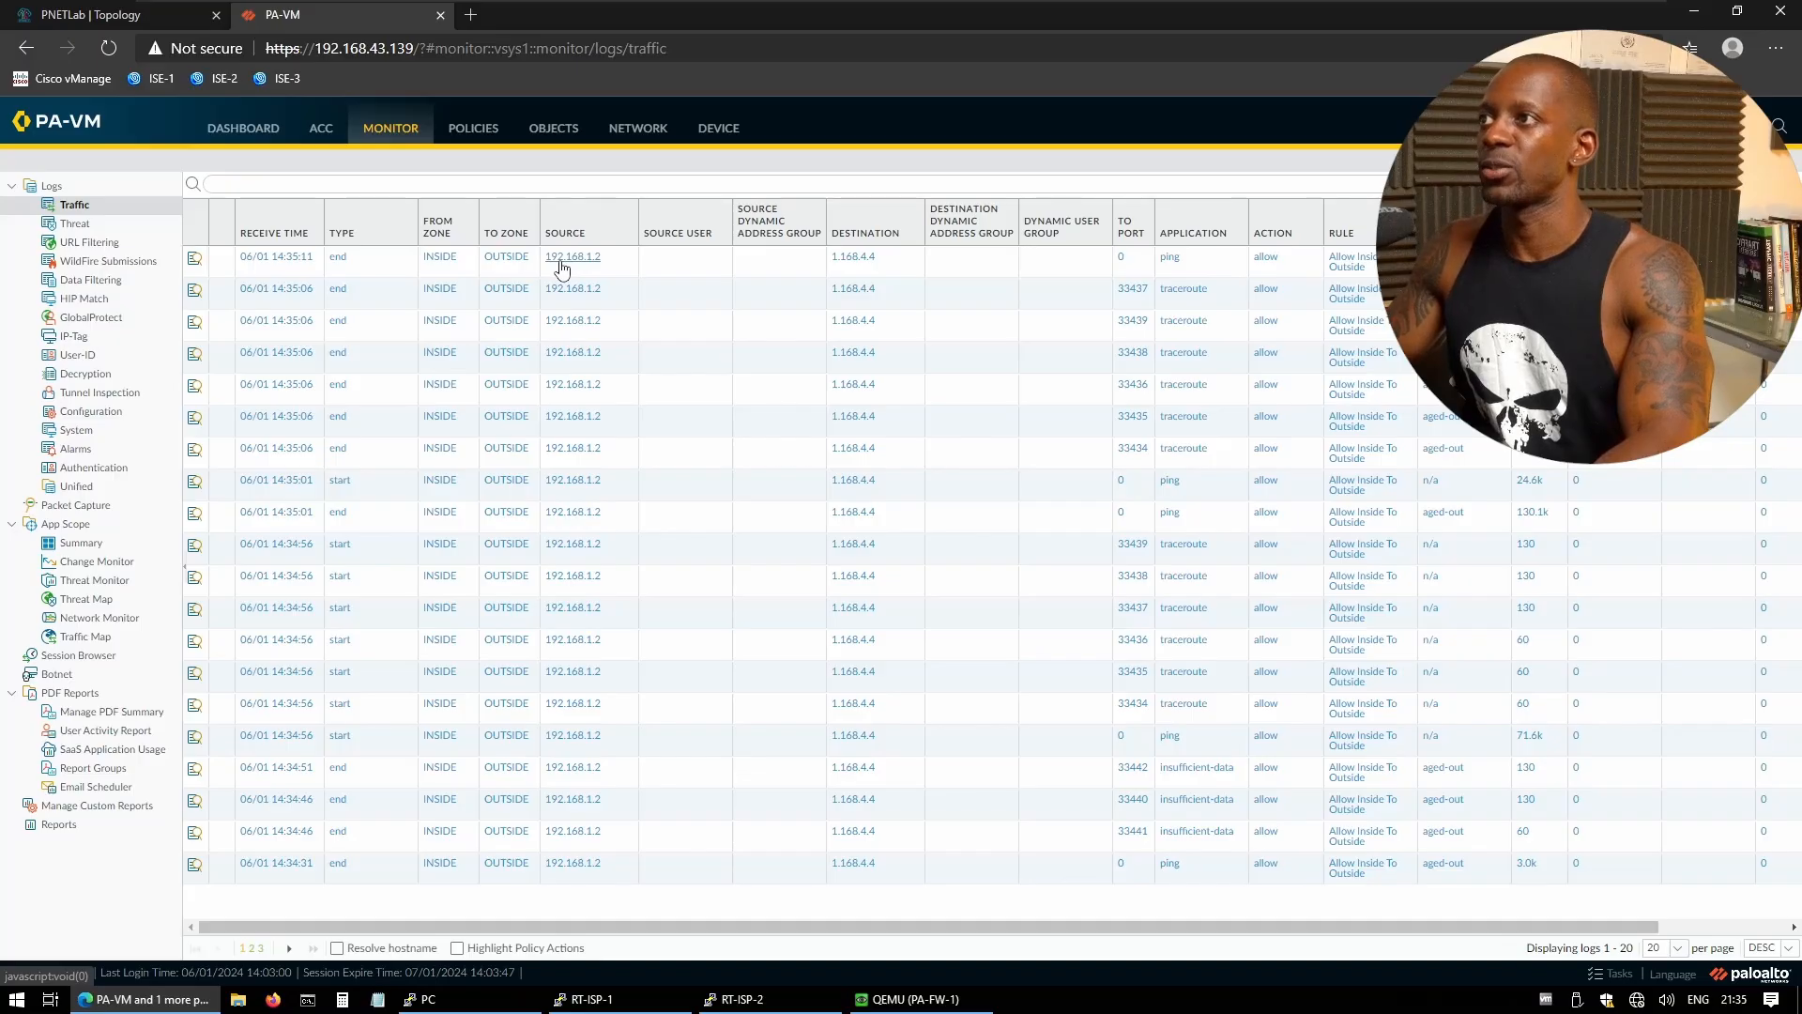
{"action": "left_click", "coordinate": [193, 263]}
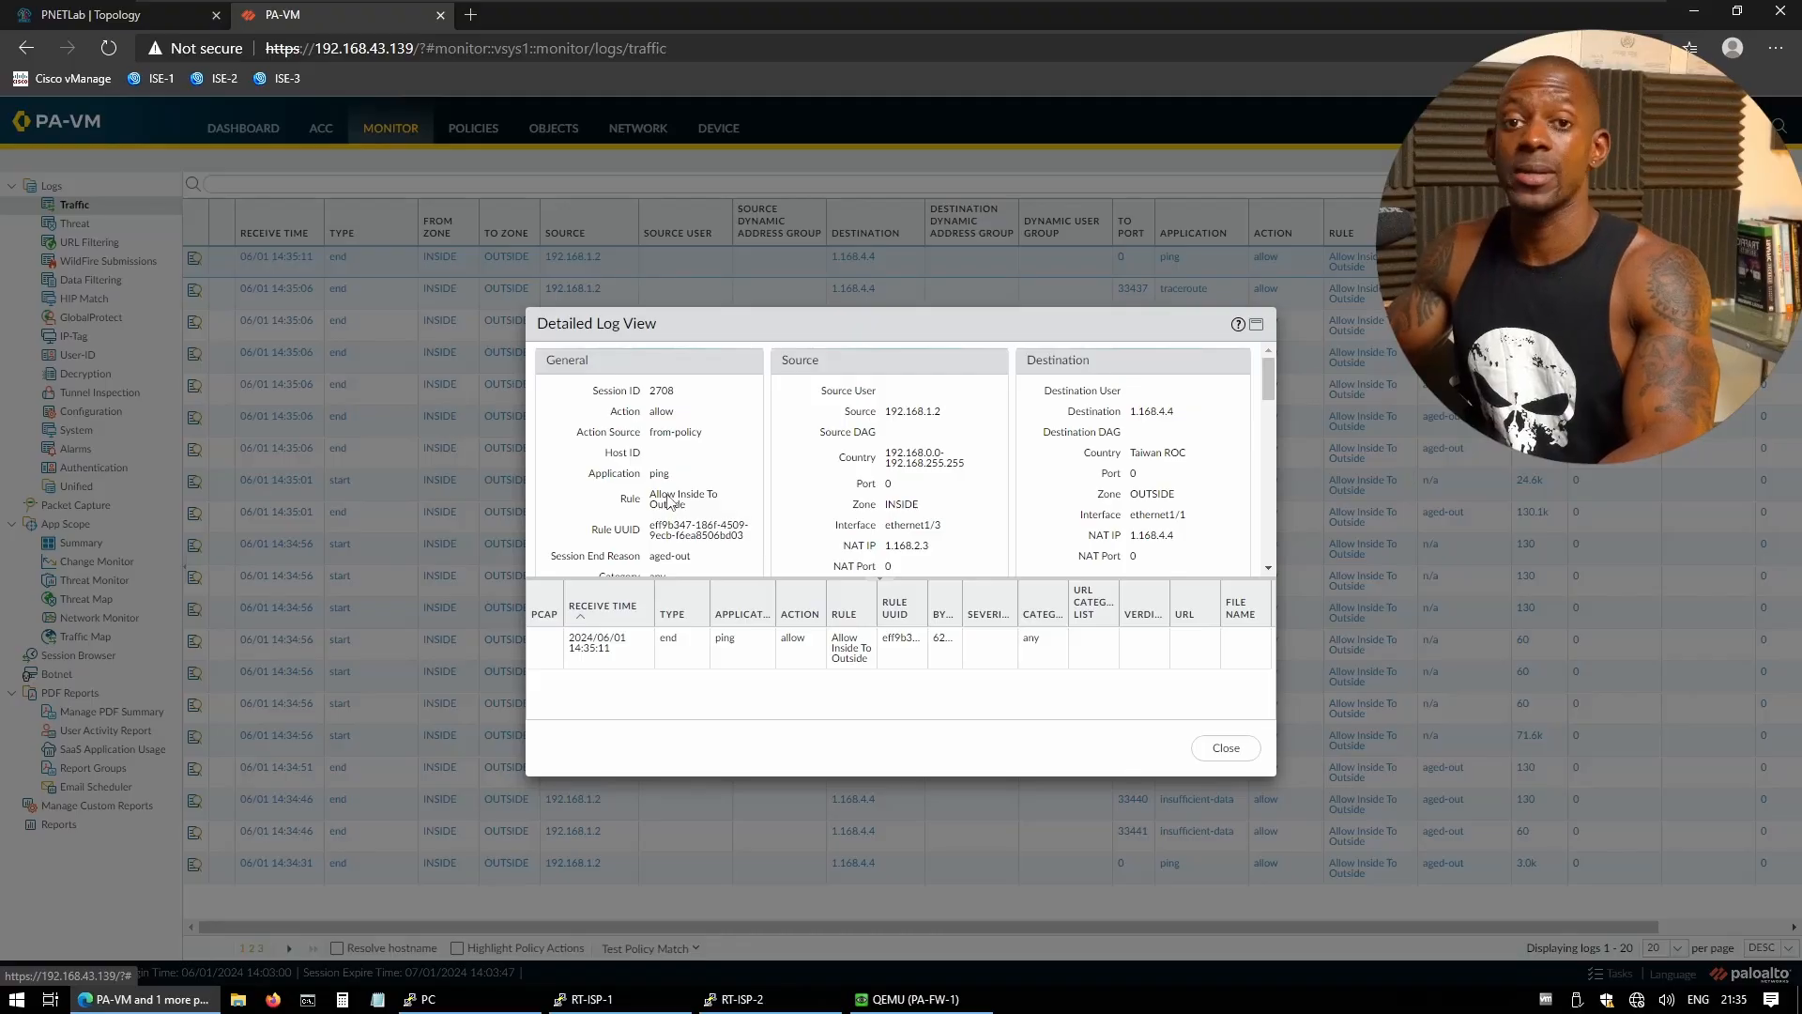
{"action": "scroll", "coordinate": [741, 537], "scroll_direction": "down", "scroll_amount": 1}
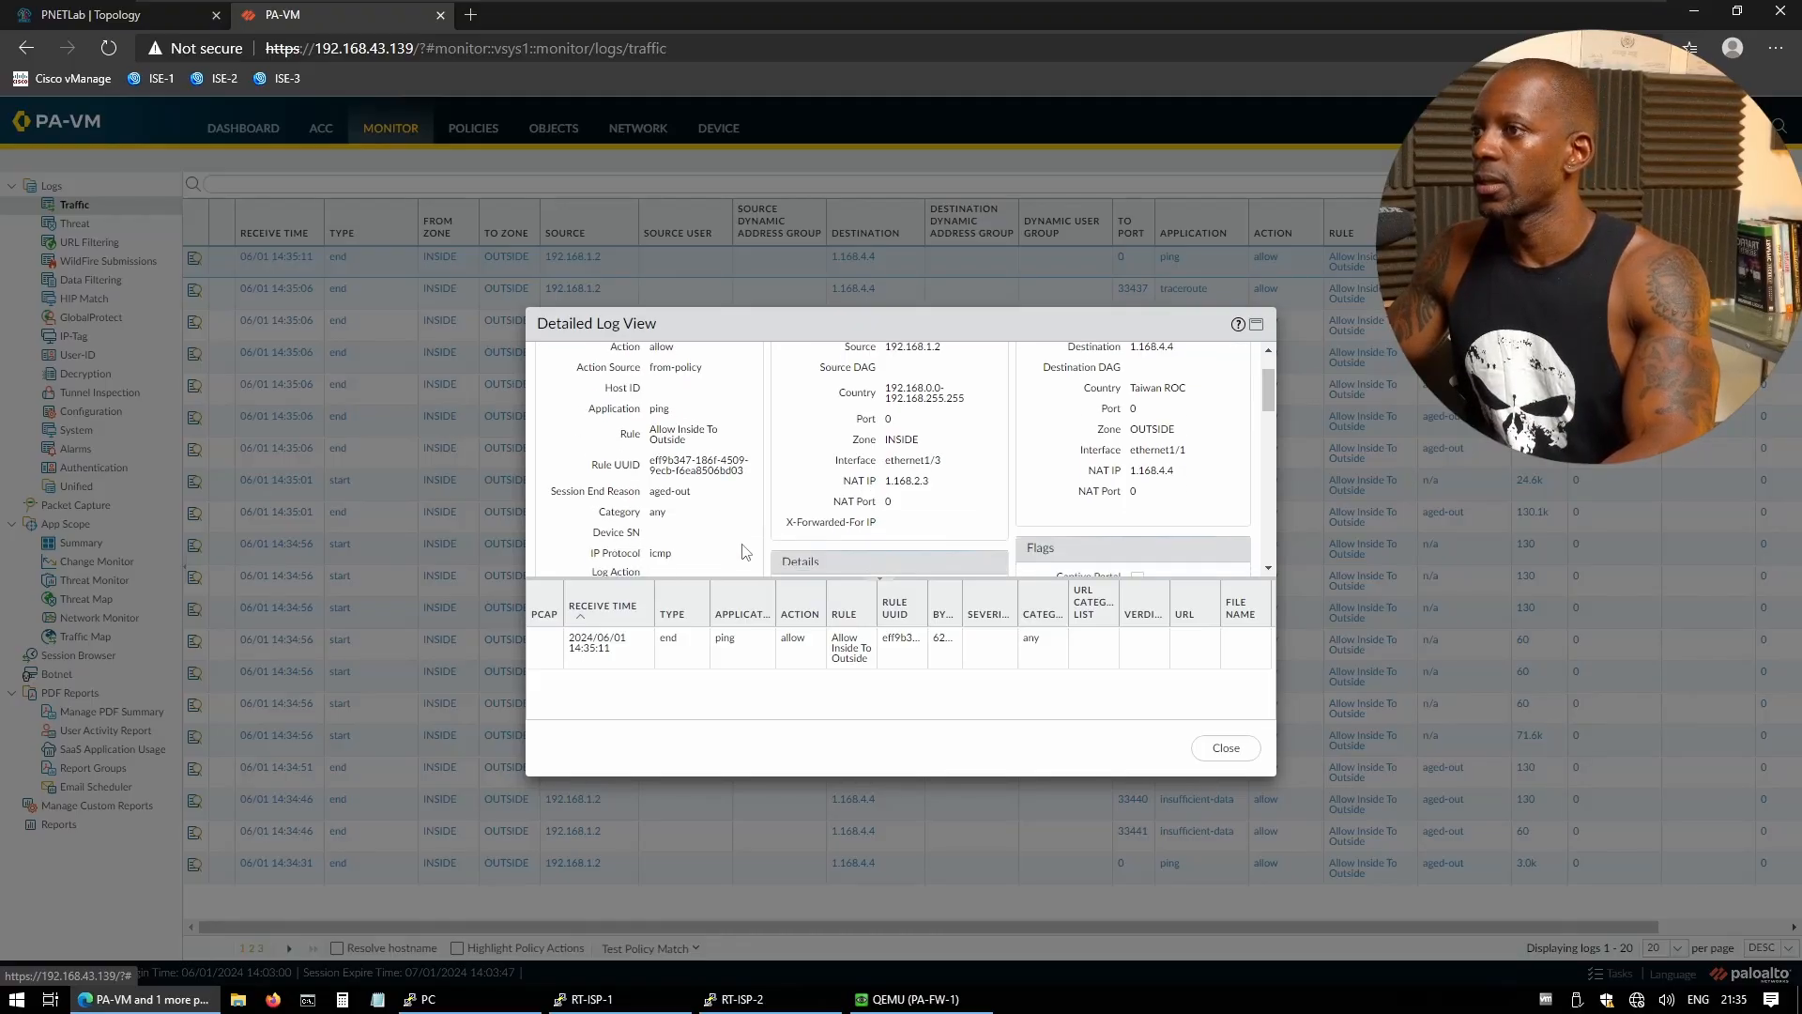
{"action": "left_click", "coordinate": [1257, 324]}
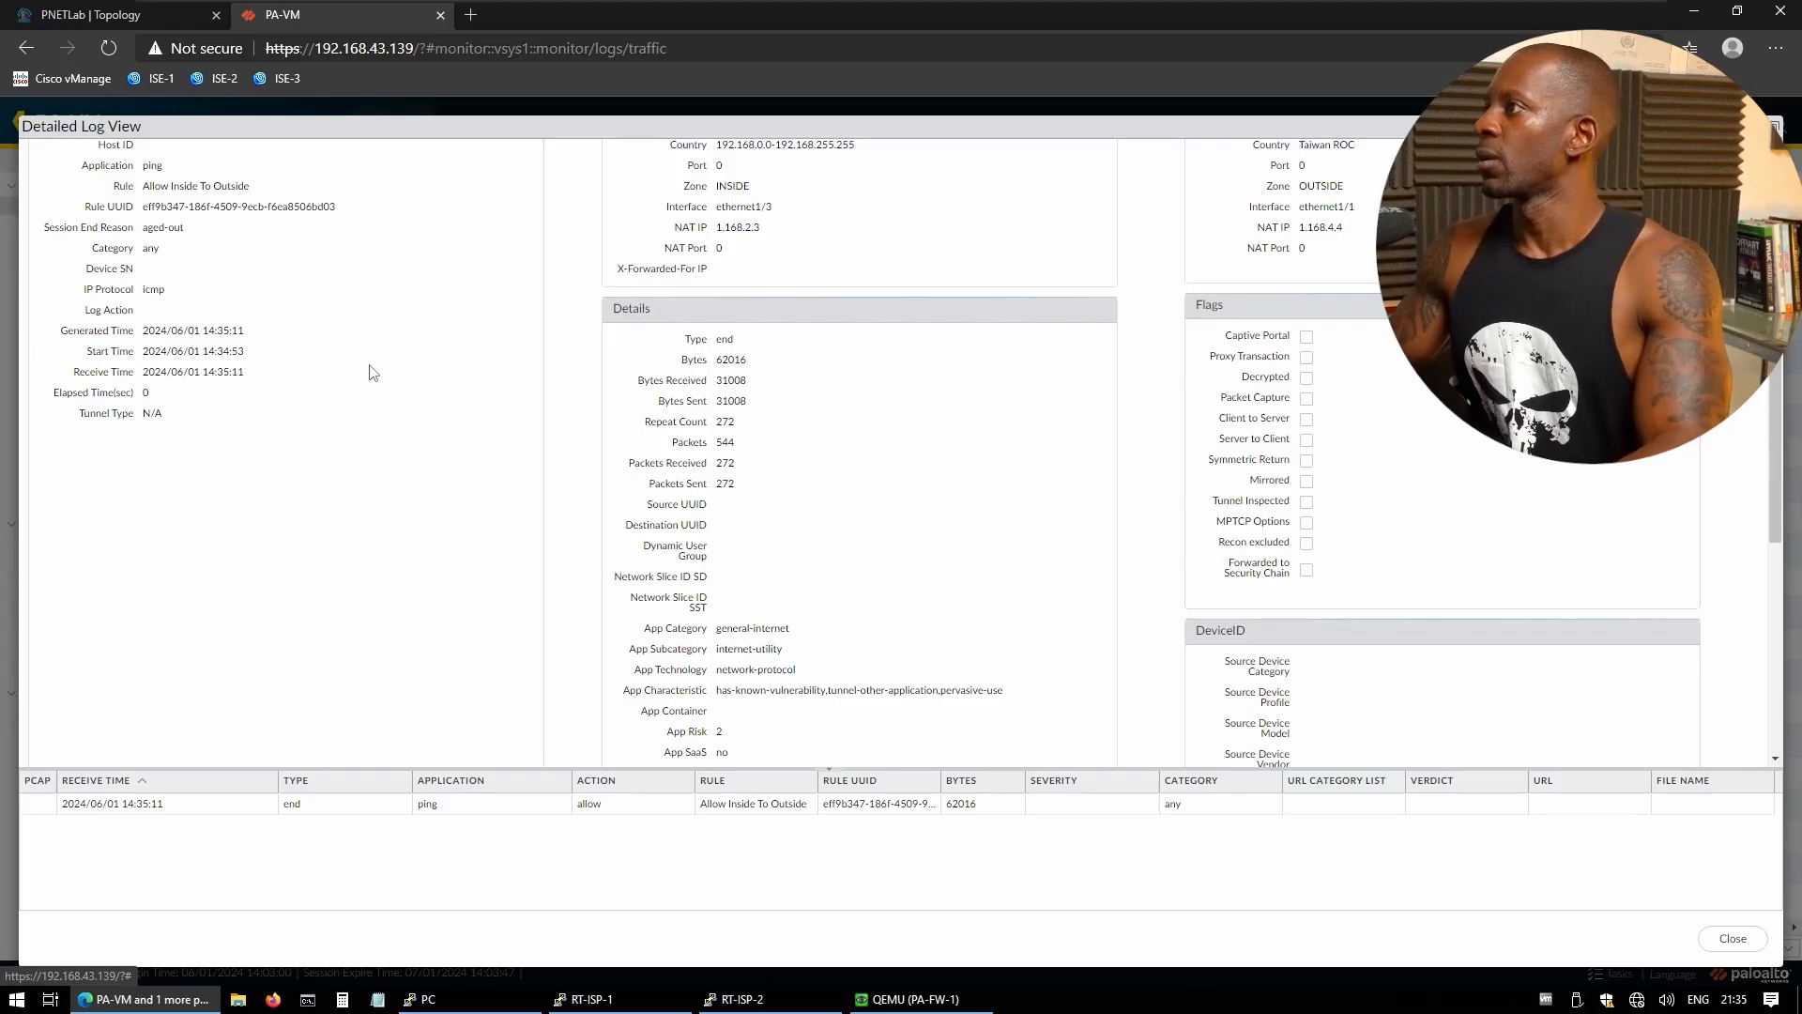
{"action": "scroll", "coordinate": [372, 373], "scroll_direction": "up", "scroll_amount": 1}
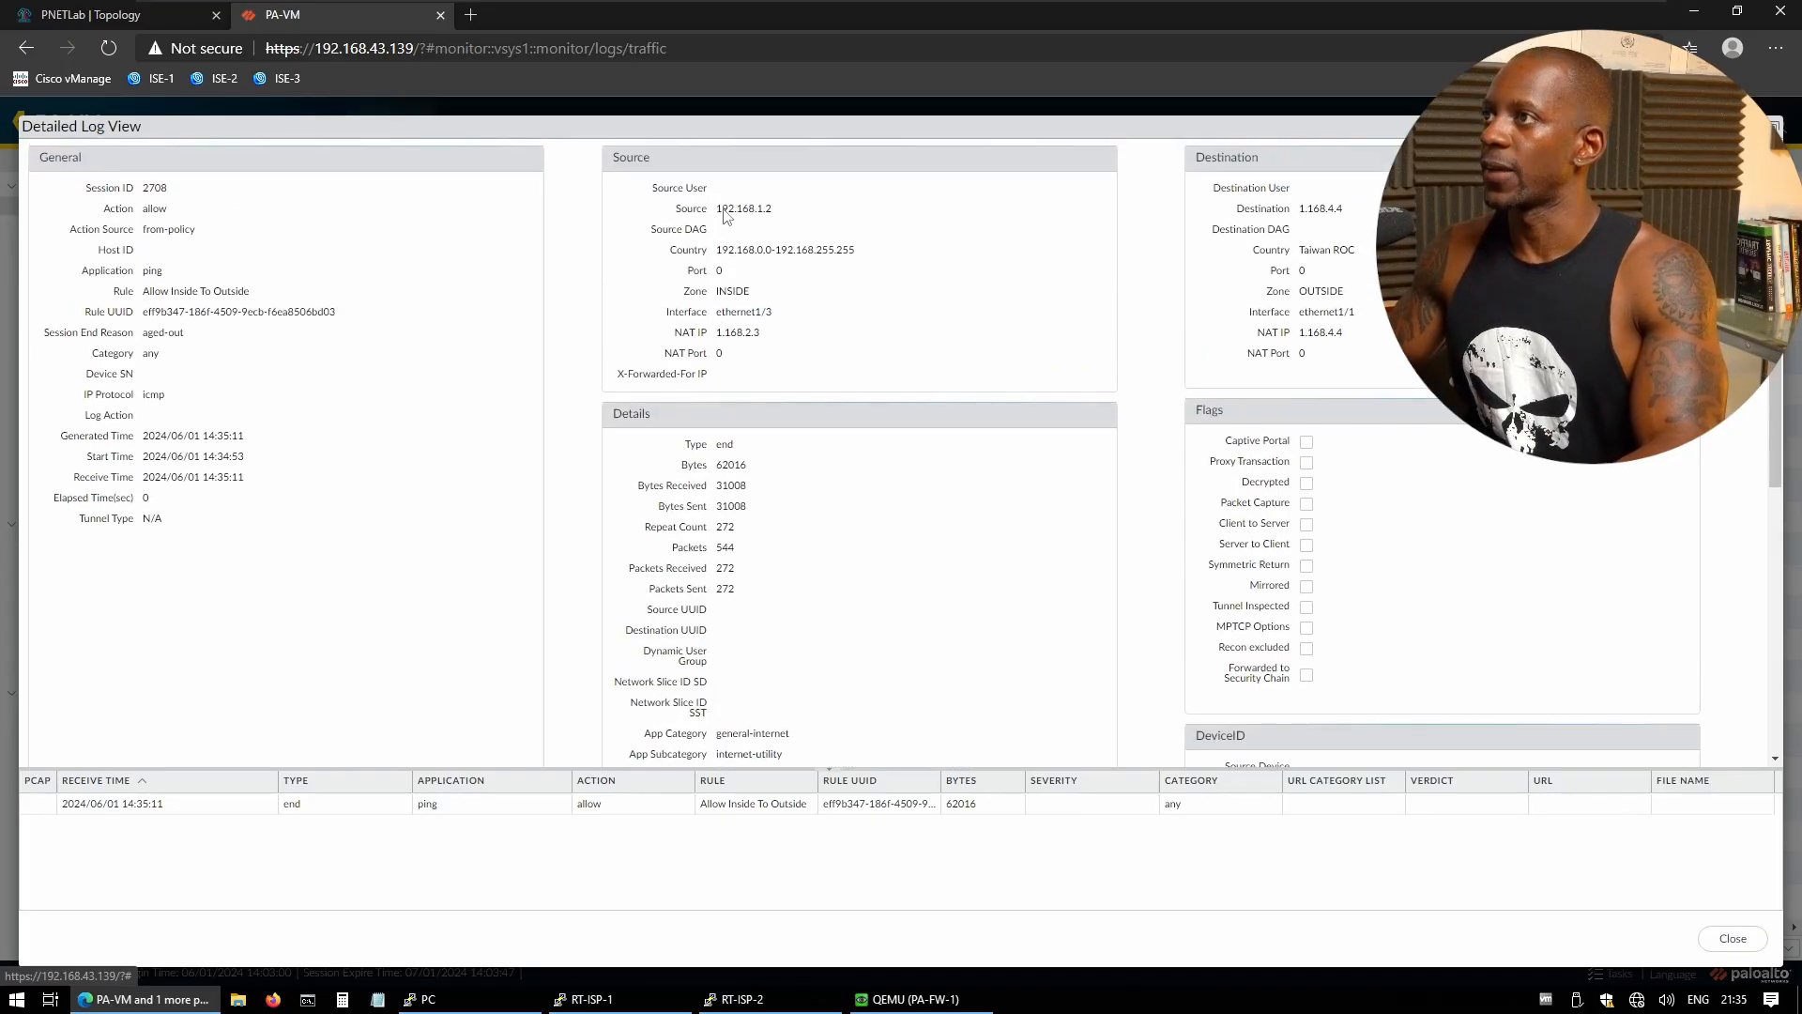
- Highlight source 192.168.1.2, zone INSIDE, ethernet1/3, NAT IP 1.168.2.3 and destination 1.168.4.4
{"action": "left_click_drag", "start_coordinate": [717, 209], "coordinate": [787, 215]}
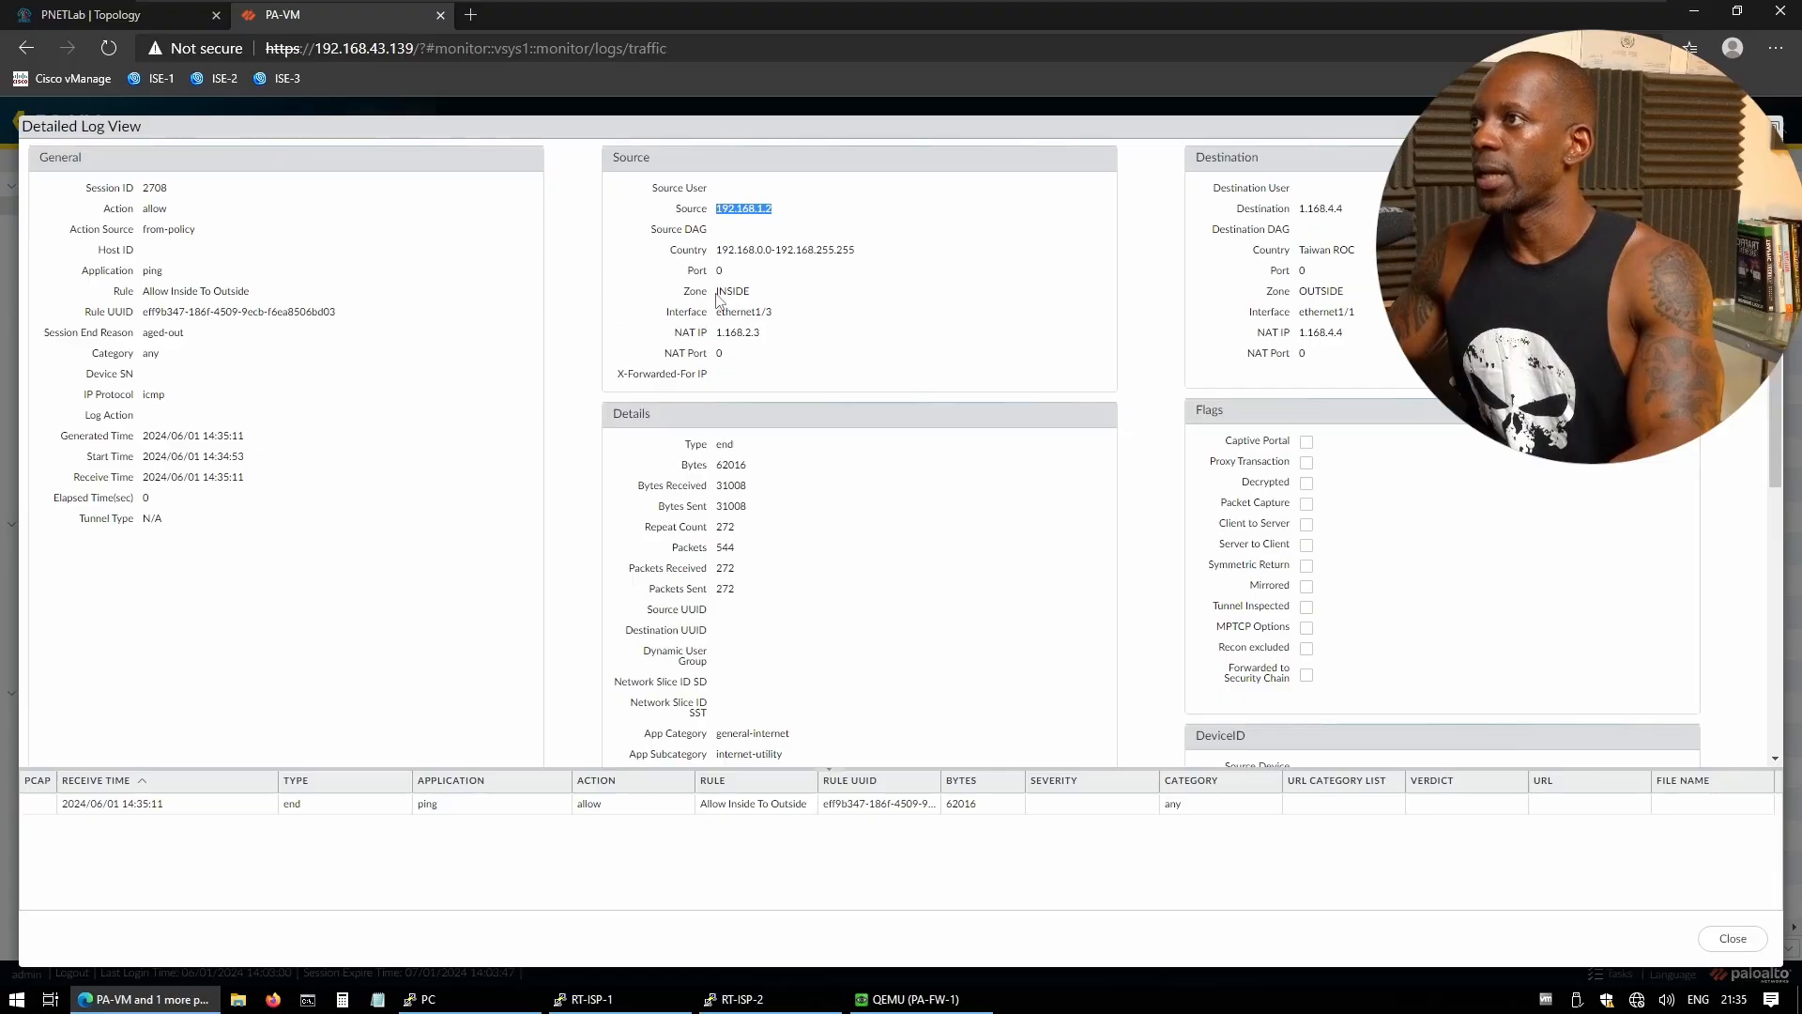
{"action": "left_click_drag", "start_coordinate": [717, 292], "coordinate": [773, 297]}
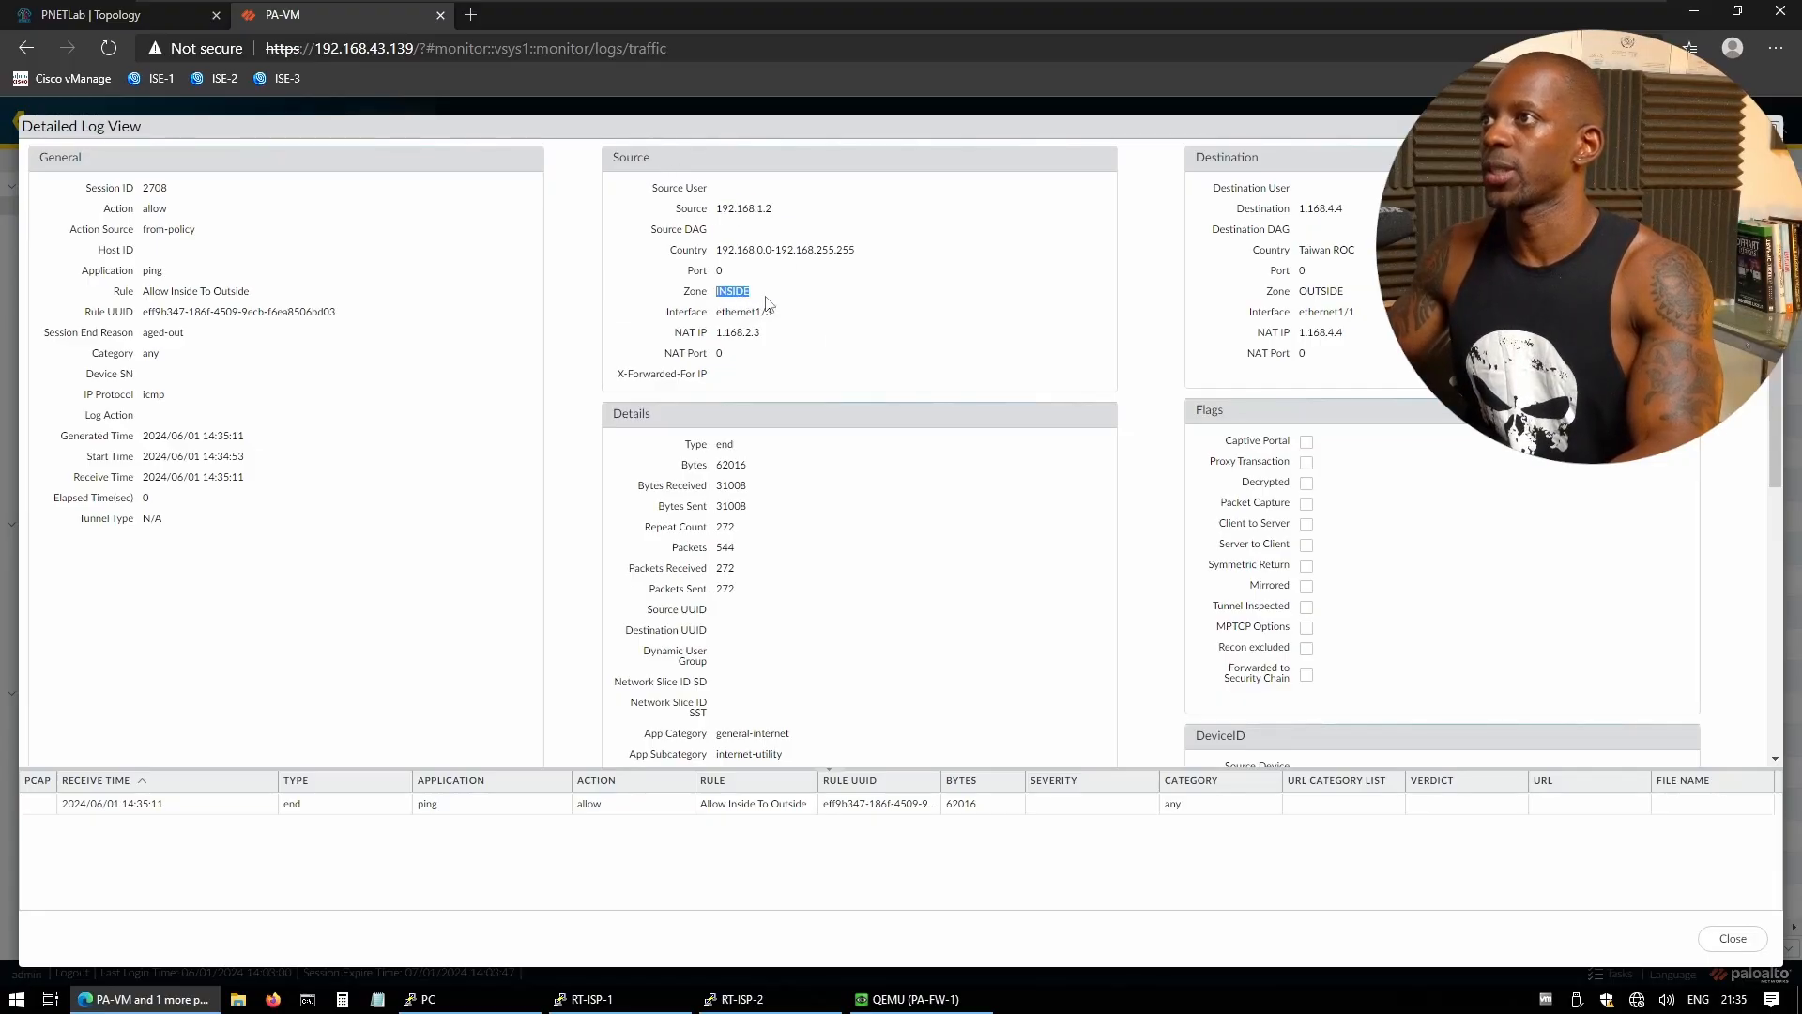
{"action": "left_click_drag", "start_coordinate": [722, 313], "coordinate": [784, 316]}
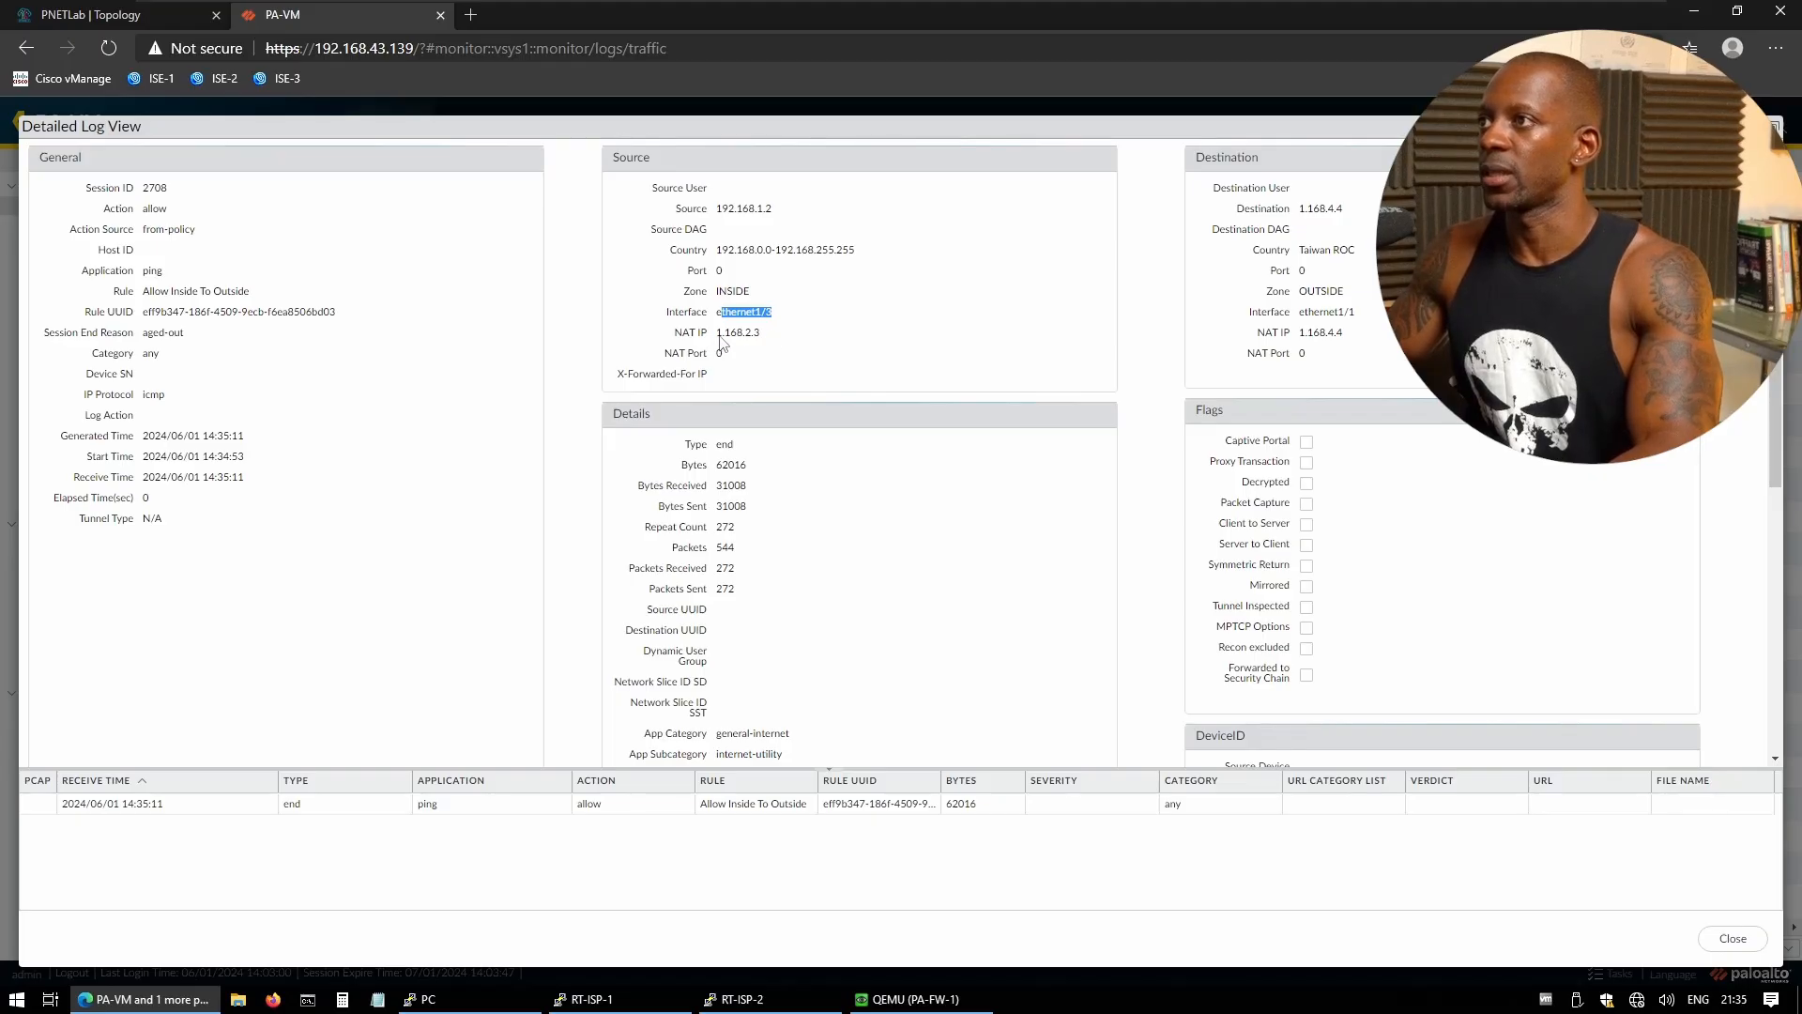
{"action": "left_click_drag", "start_coordinate": [715, 333], "coordinate": [761, 335]}
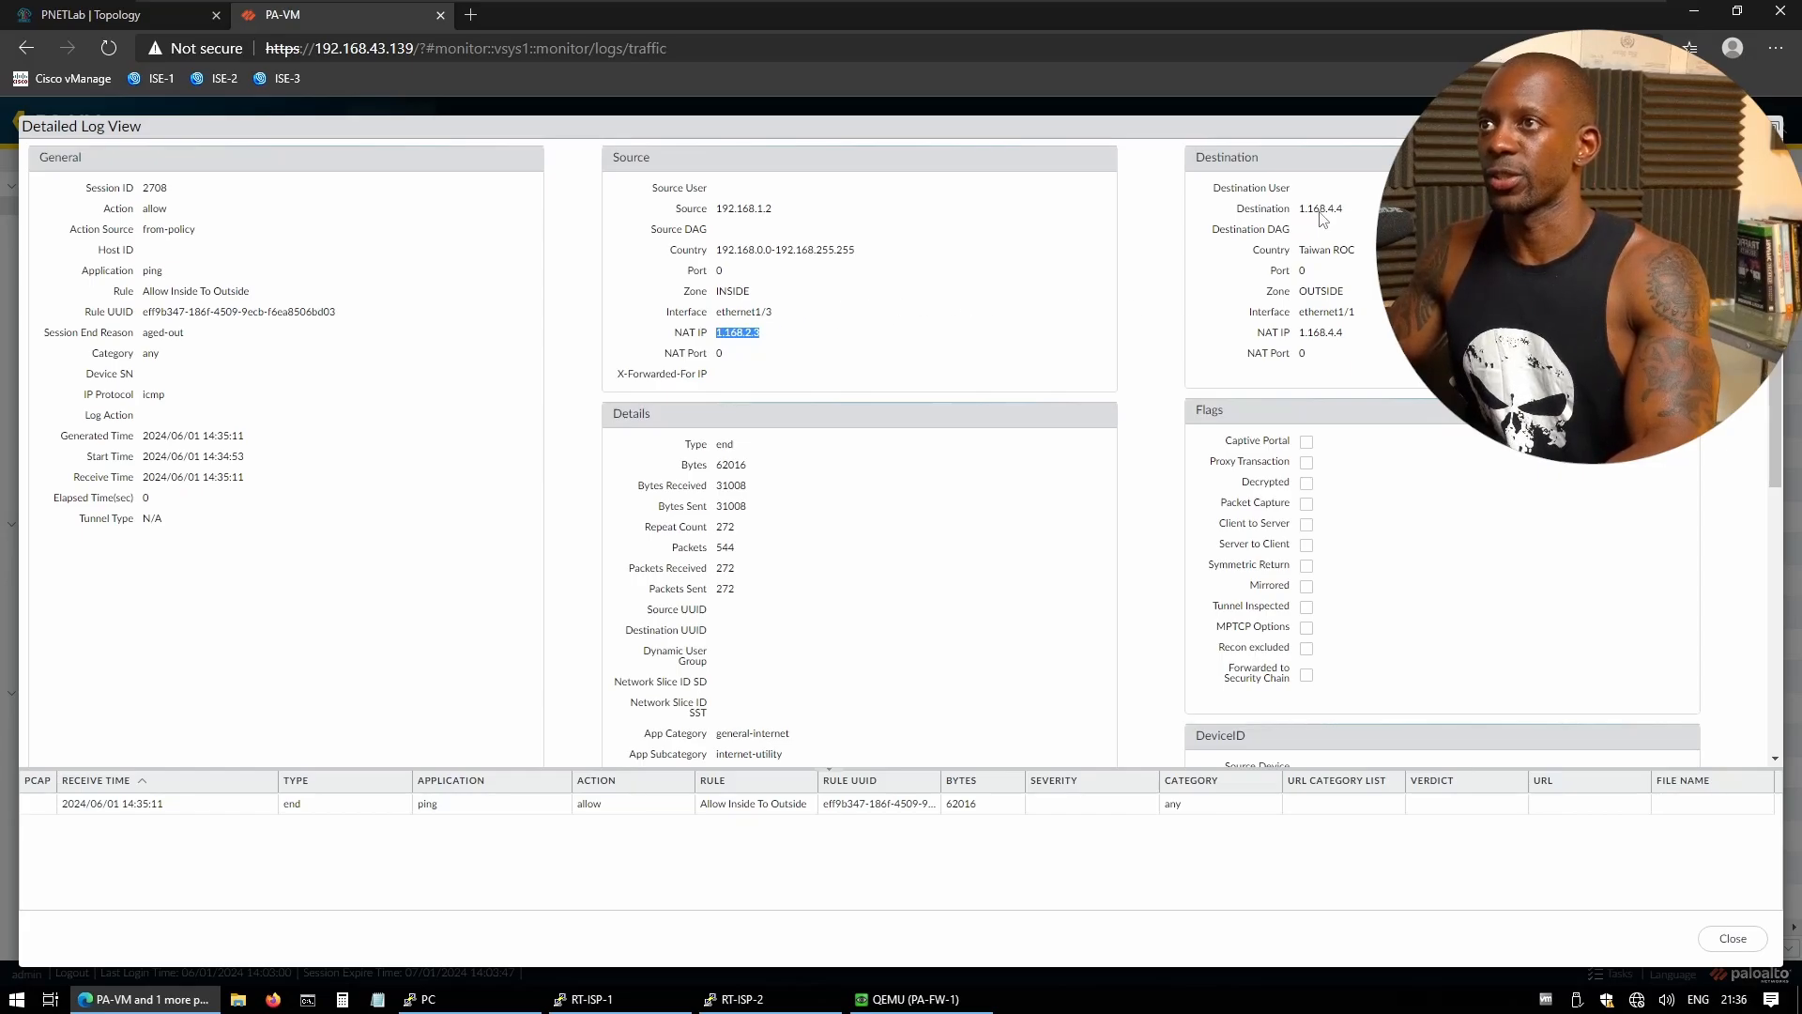
{"action": "left_click_drag", "start_coordinate": [1301, 210], "coordinate": [1348, 216]}
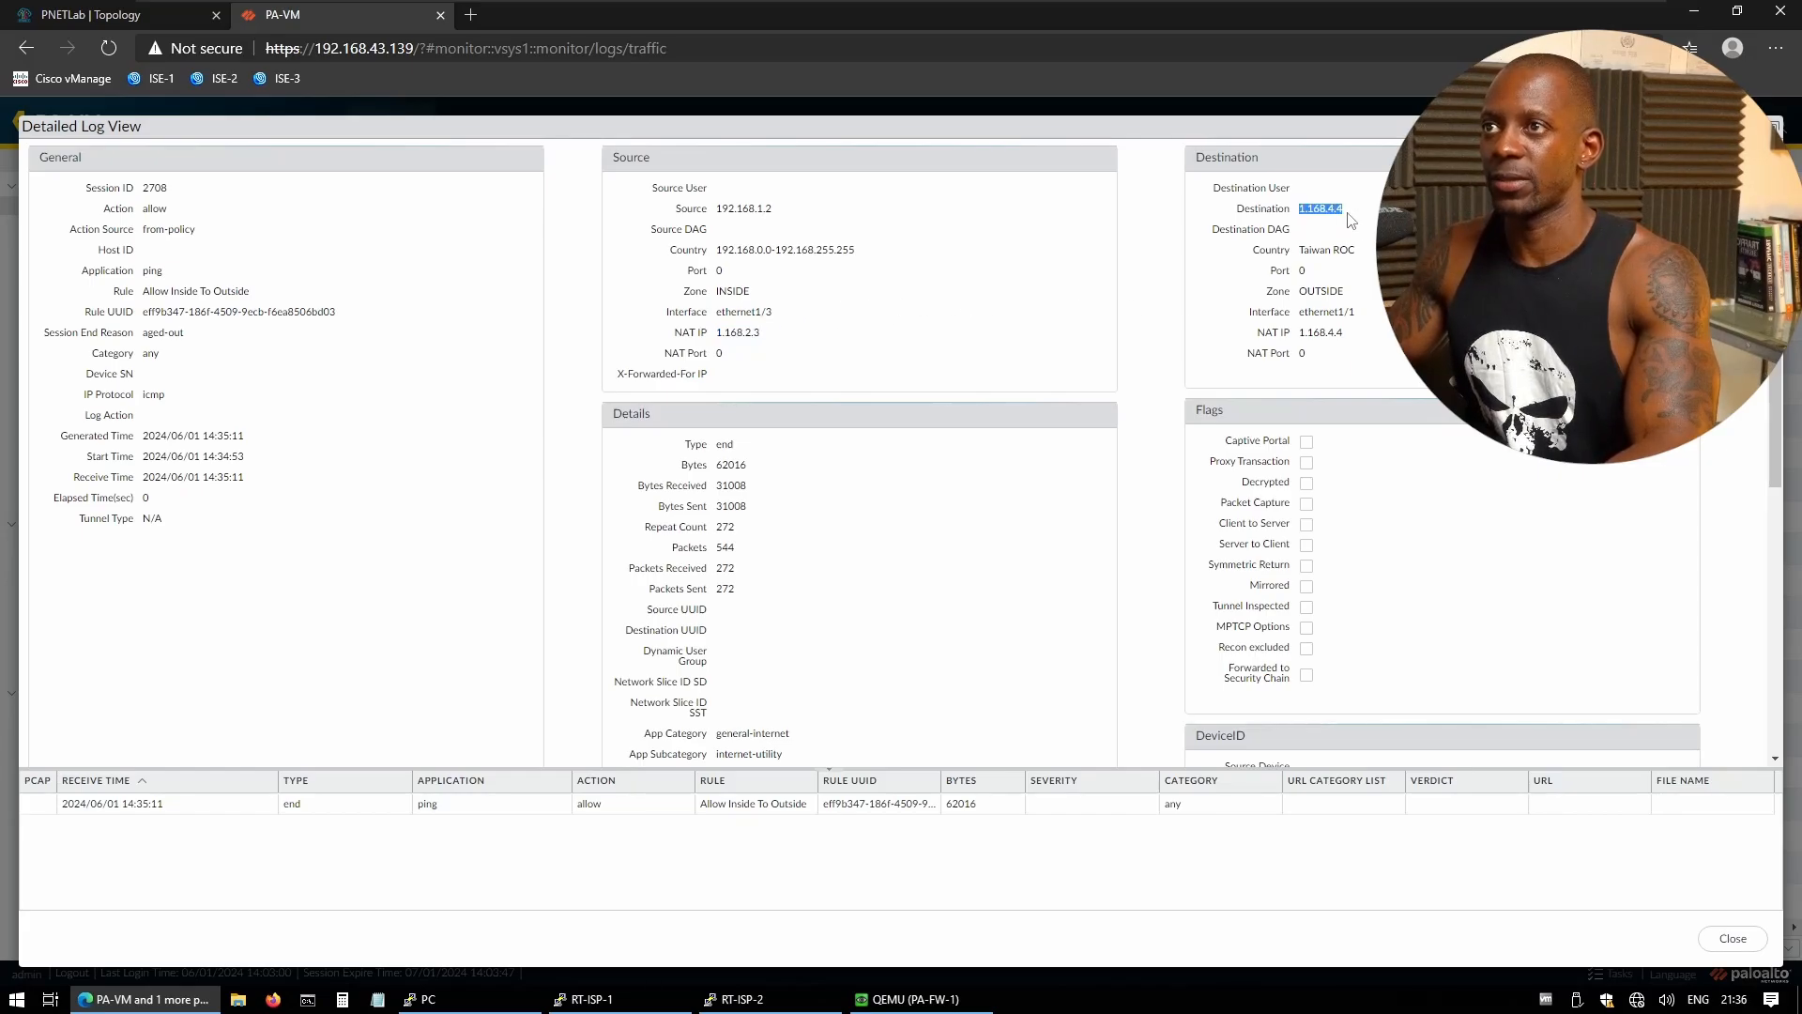